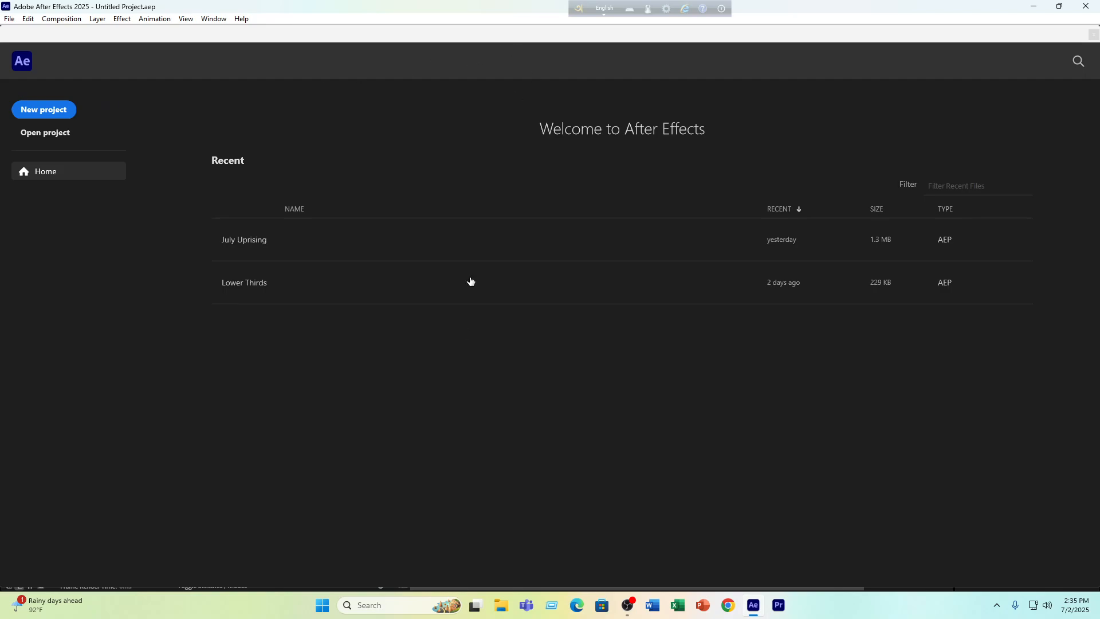
Check in File Explorer how much free space the C: and D: drives have
click(501, 605)
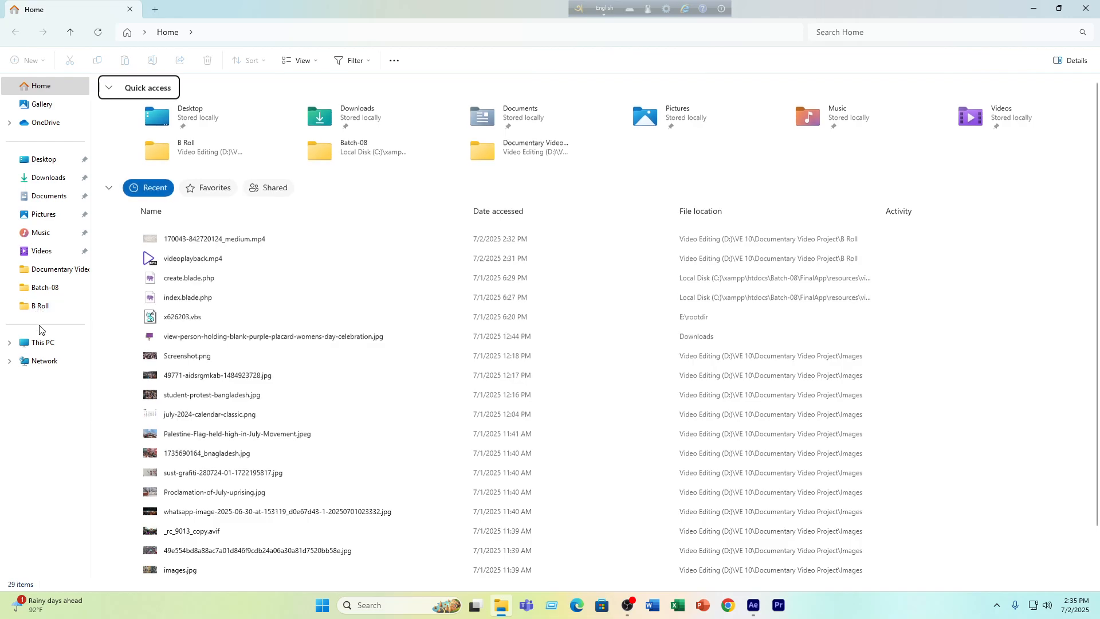
click(38, 343)
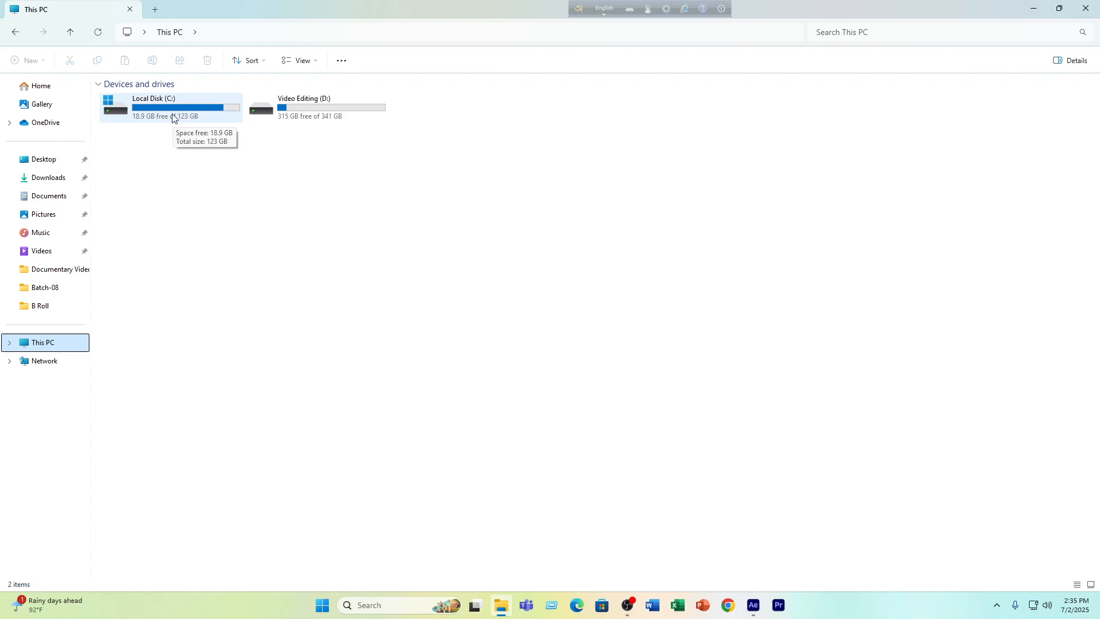
click(1040, 6)
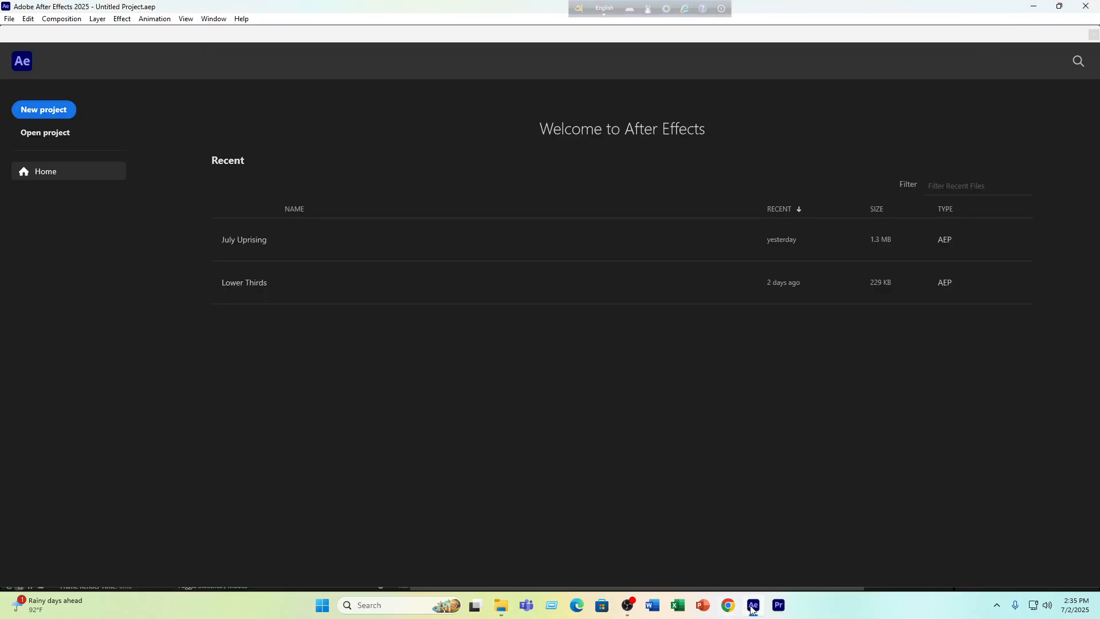
Open the Media & Disk Cache preferences in After Effects and browse to the Video Editing (D:) drive for the disk cache folder
mouse_move(753, 605)
click(27, 20)
mouse_move(93, 372)
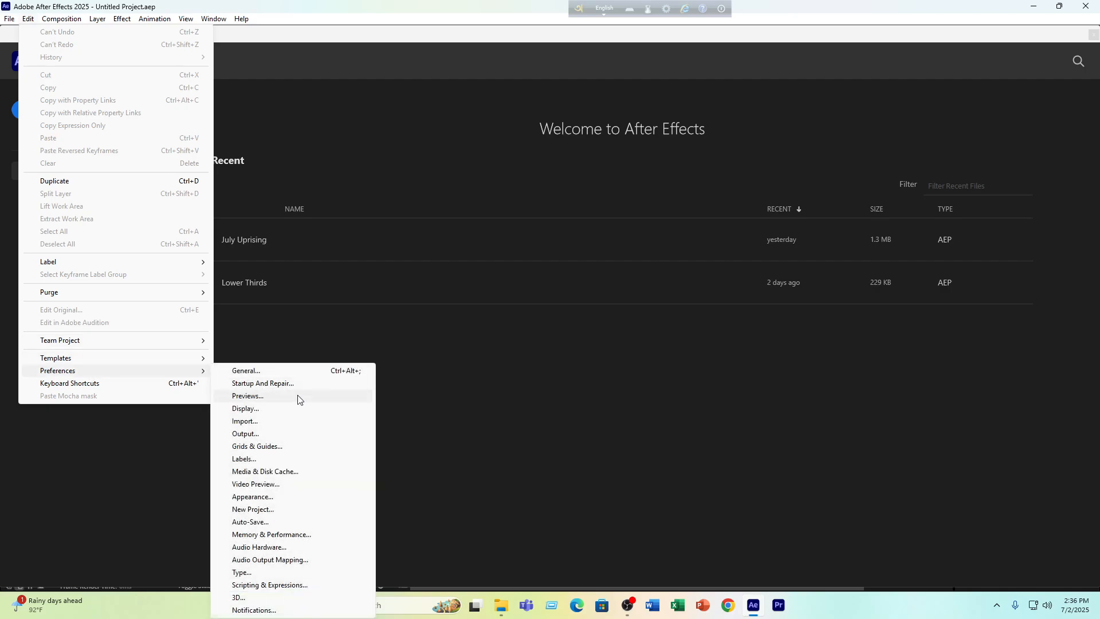
click(287, 474)
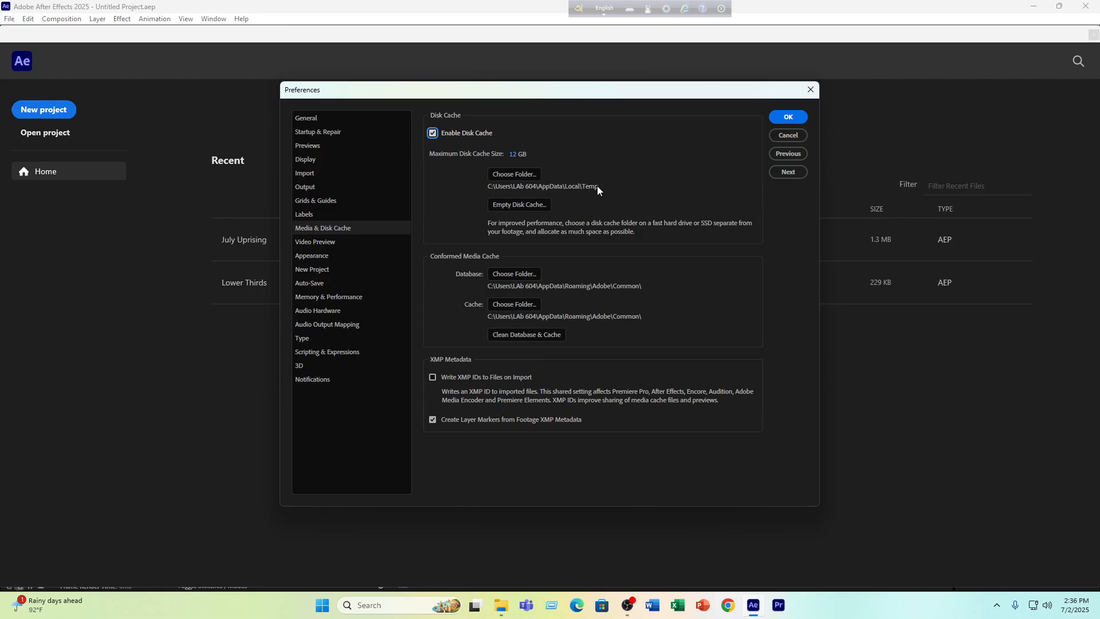
click(531, 180)
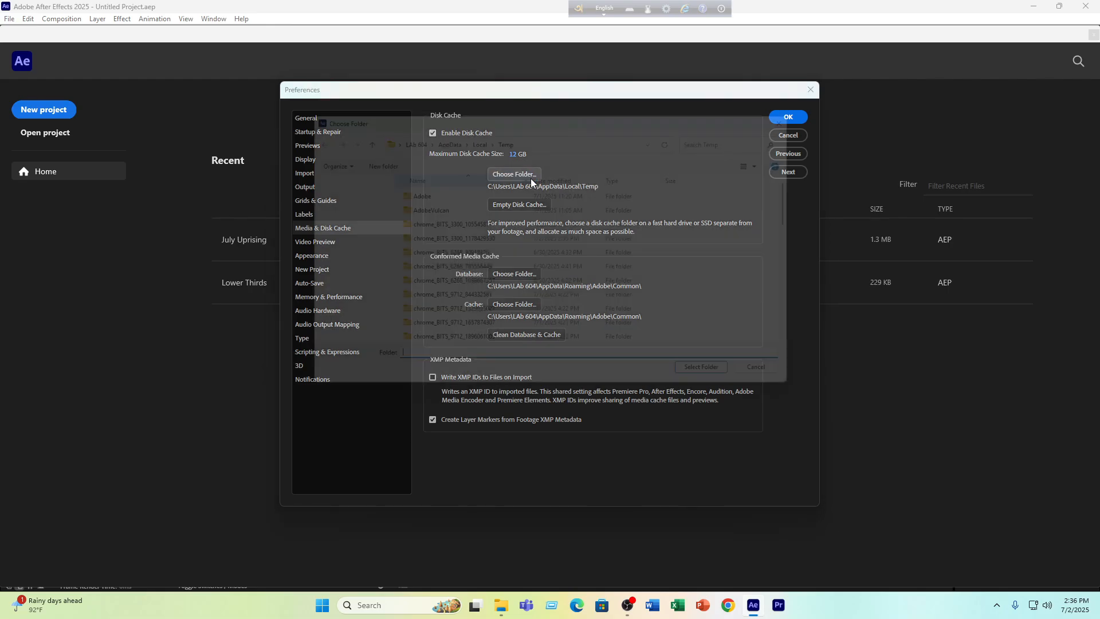
scroll(313, 229, down, 3)
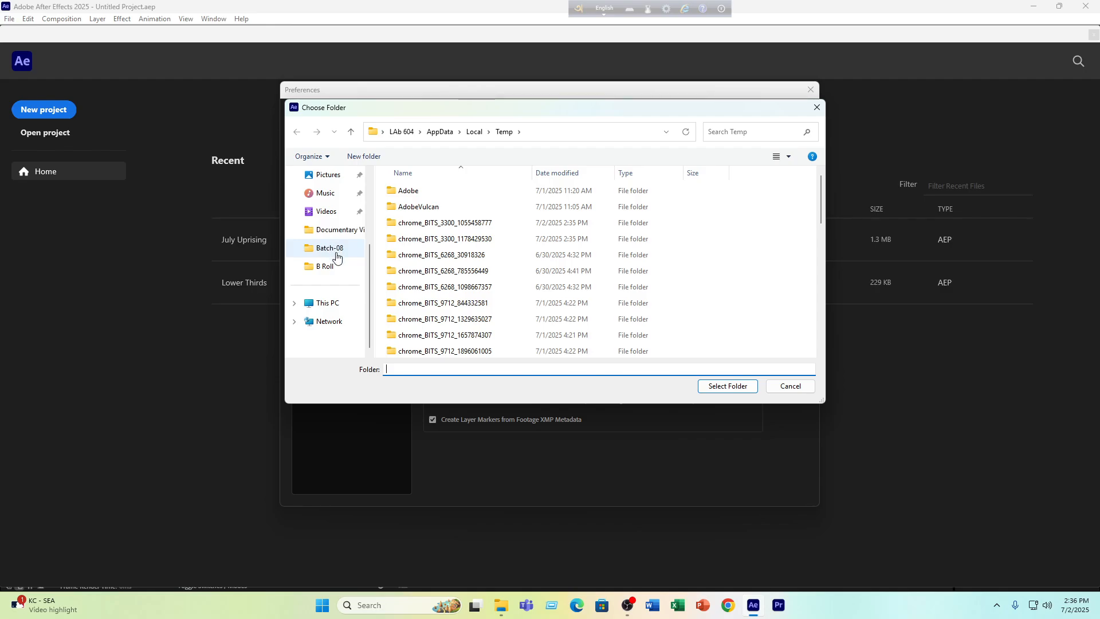
click(345, 304)
double_click(565, 217)
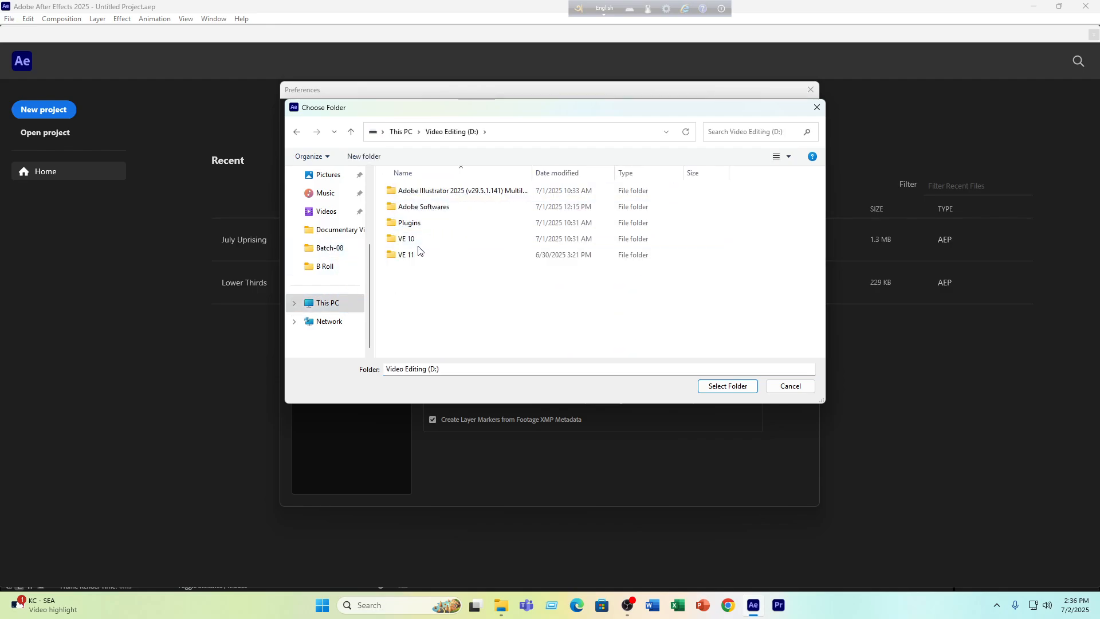
Create a folder named Disk Cache on the Video Editing (D:) drive
click(358, 158)
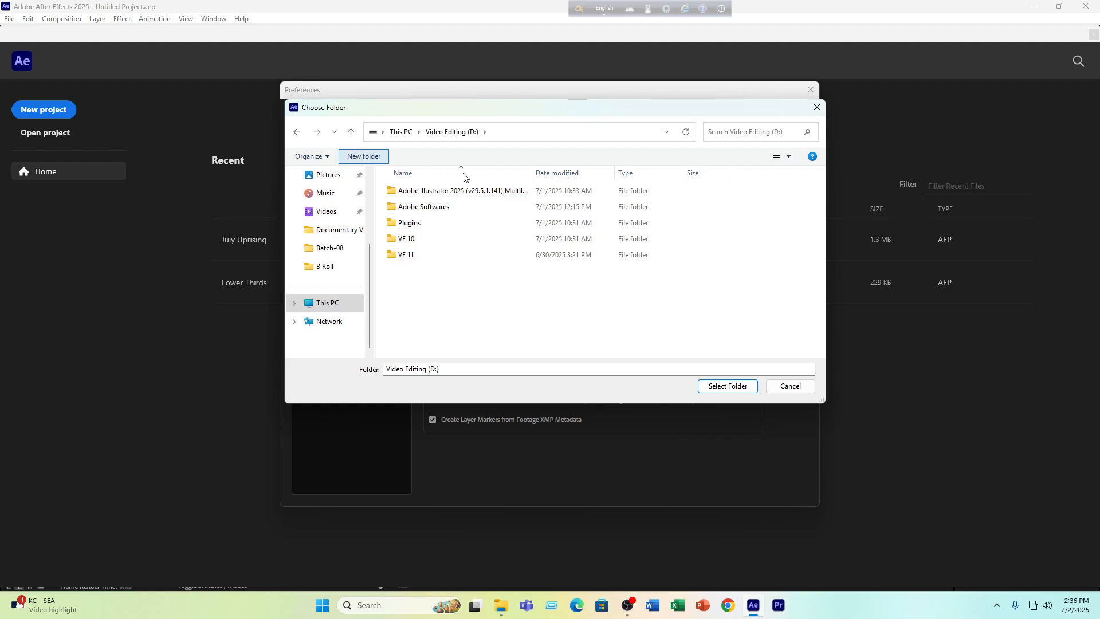
text(Disk)
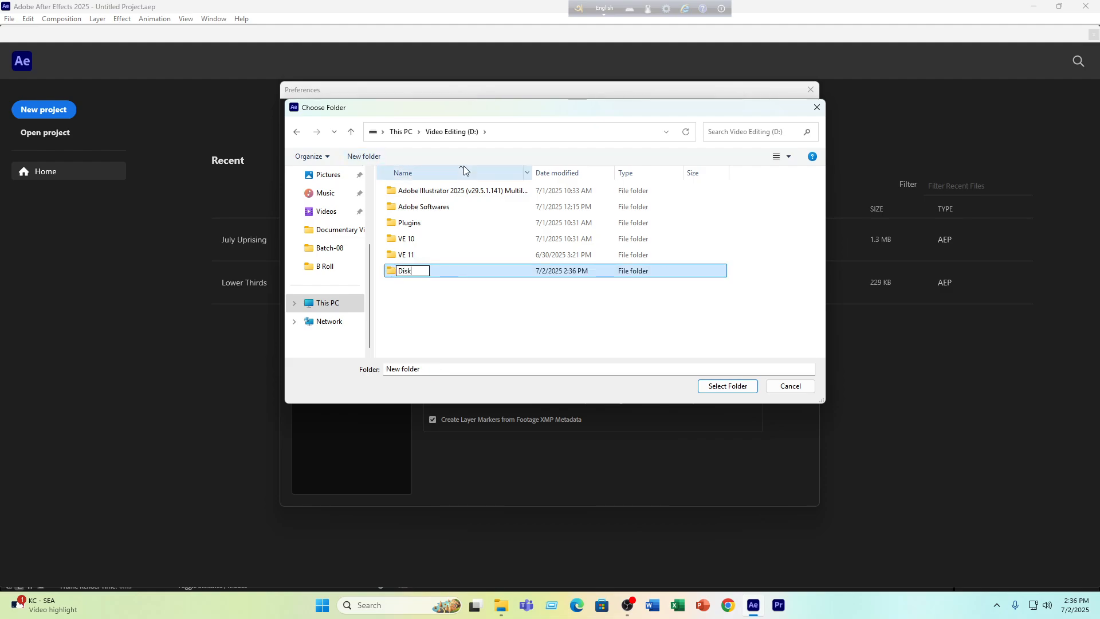
text( Cache)
key(Return)
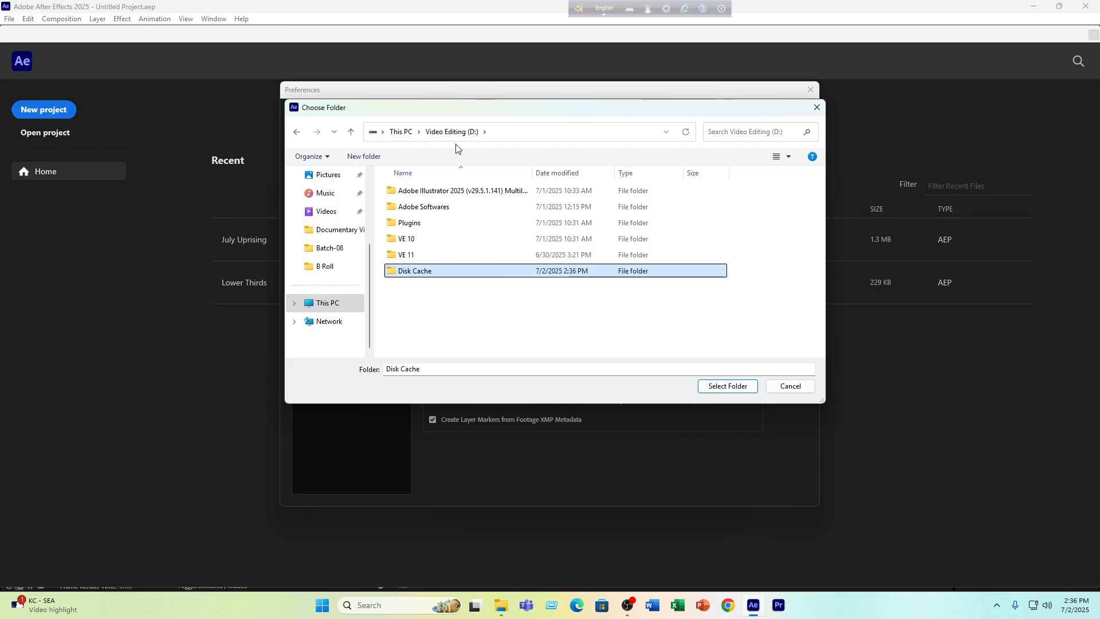
Use D:\Disk Cache as the disk cache location and empty the existing disk cache
double_click(453, 272)
click(735, 386)
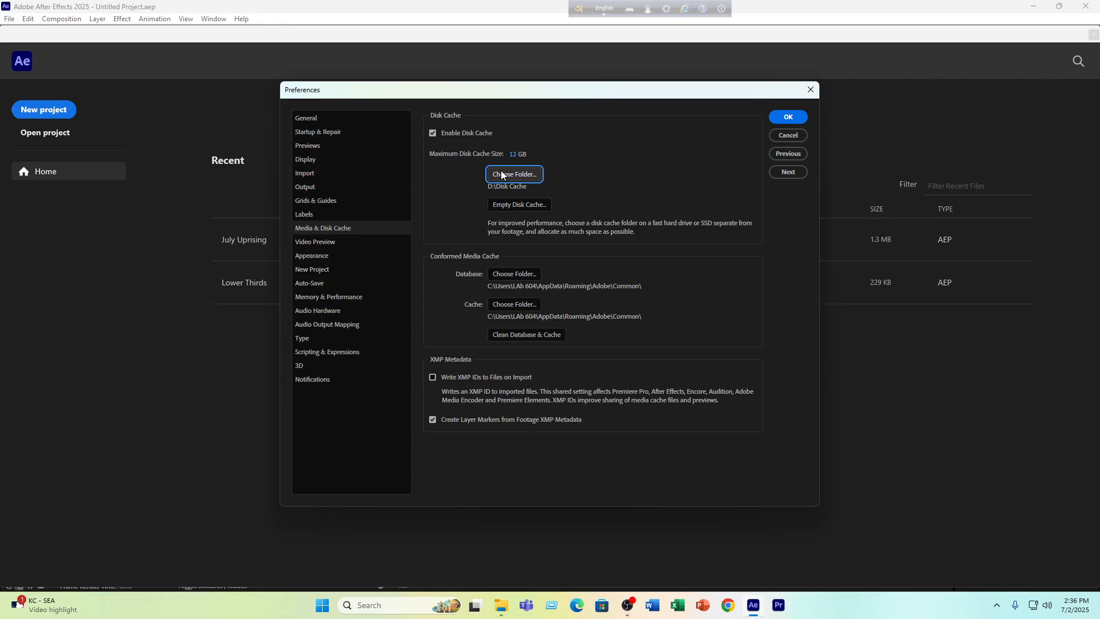
click(519, 204)
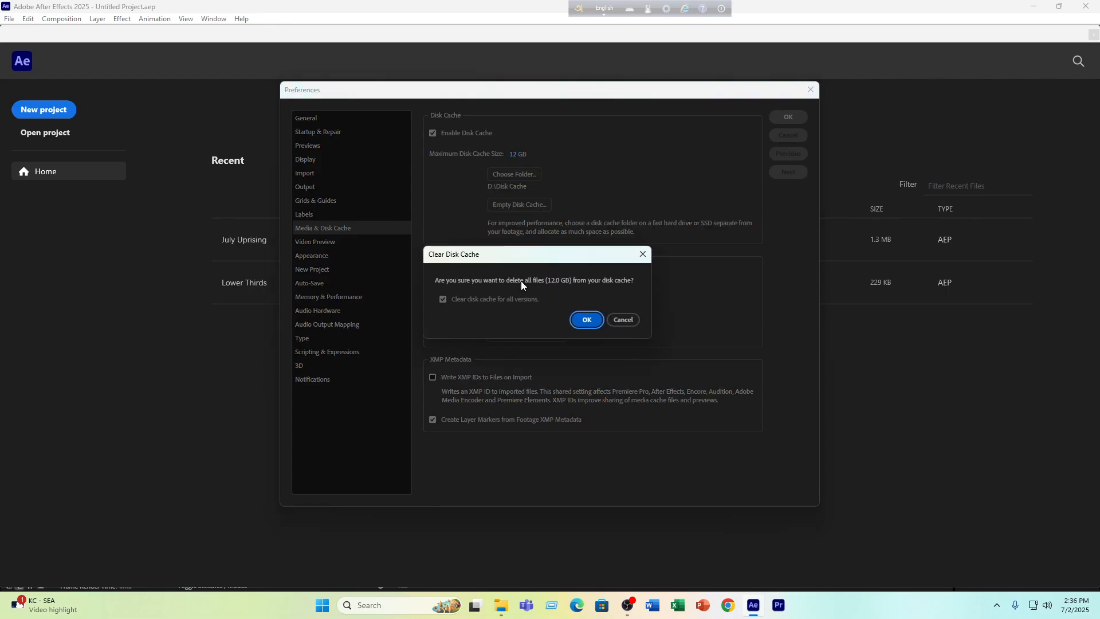
click(584, 318)
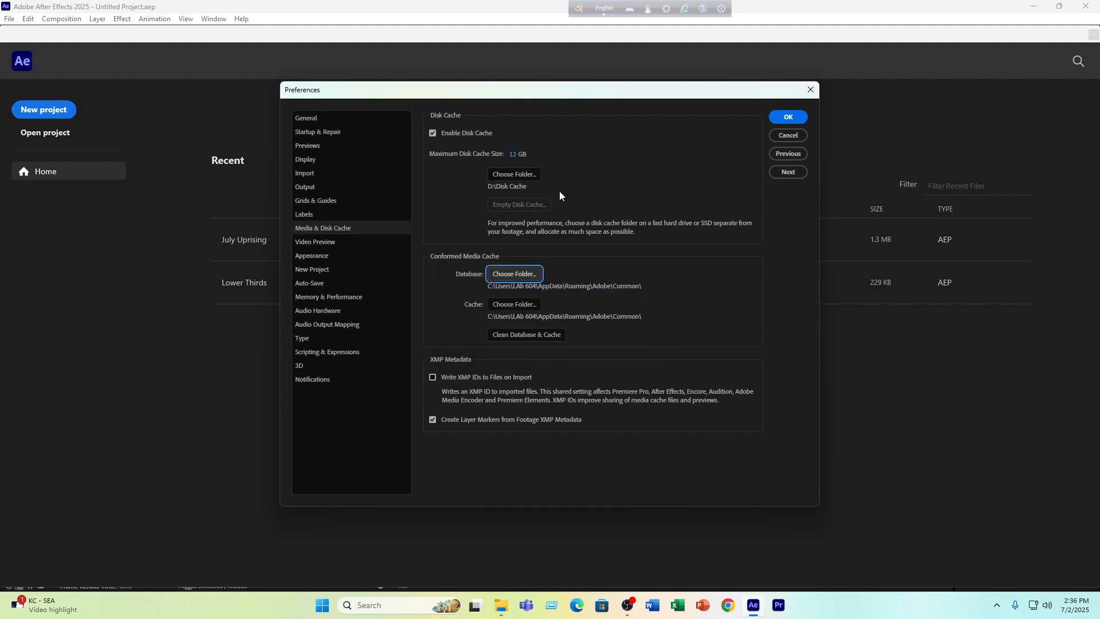
Set the conformed media cache database folder to D:\Disk Cache, deleting the existing media cache database
click(514, 276)
scroll(321, 298, down, 3)
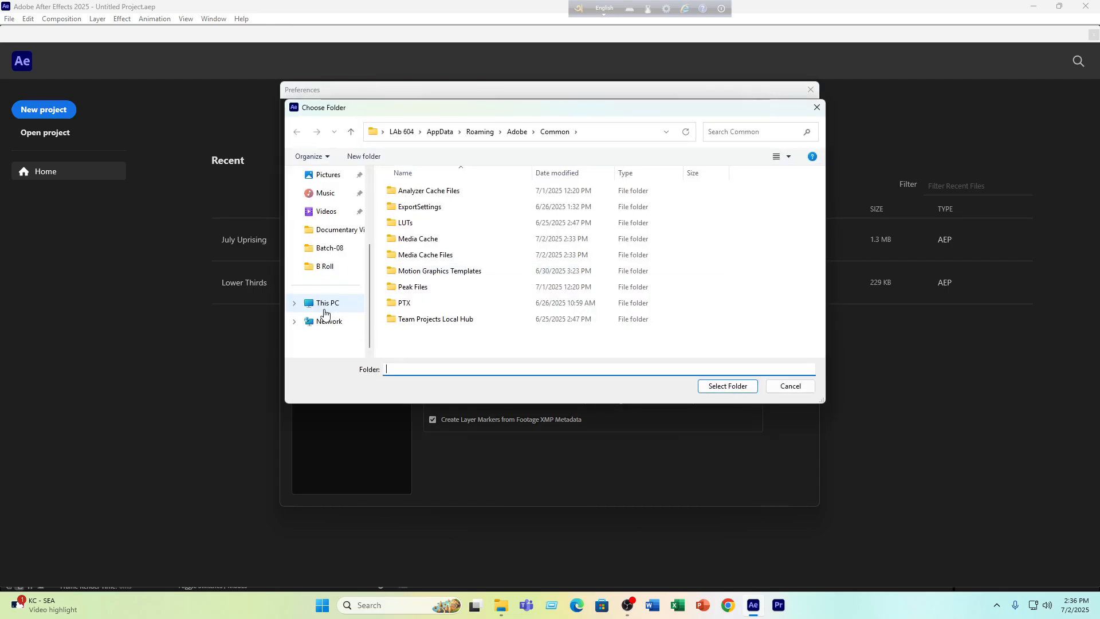
click(328, 304)
double_click(544, 211)
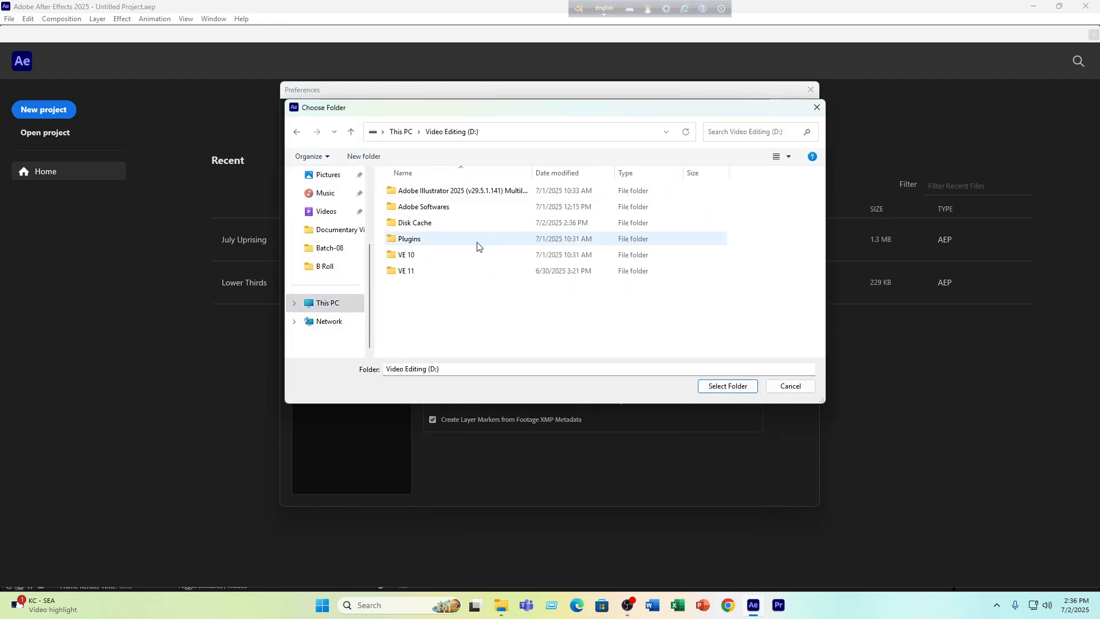
click(434, 226)
double_click(434, 225)
click(726, 386)
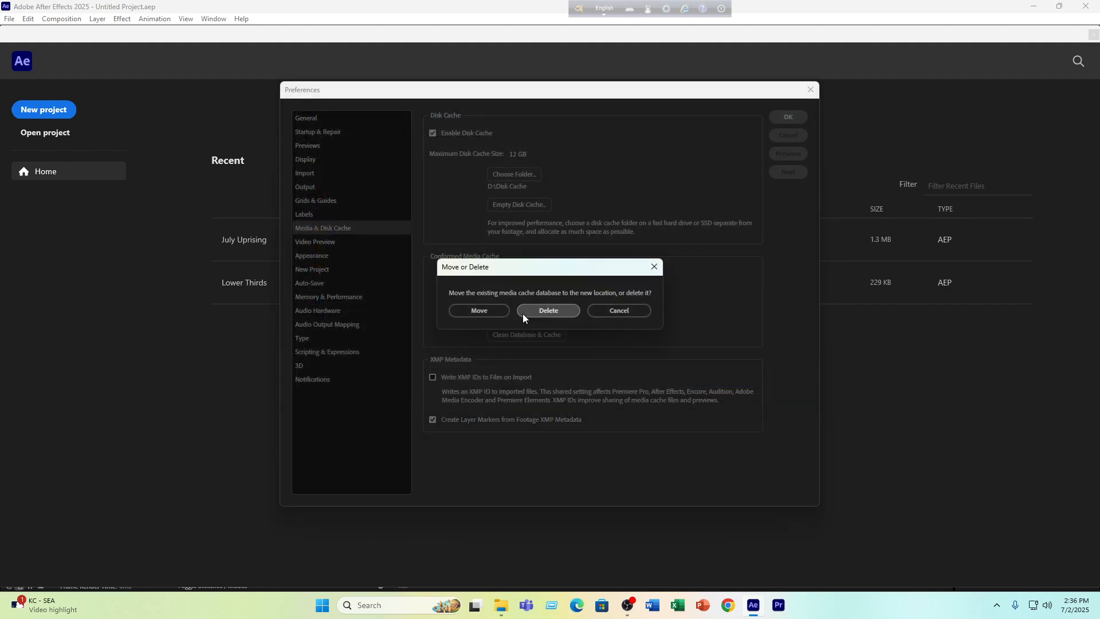
click(545, 311)
Set the conformed media cache folder to D:\Disk Cache, clean the database and cache, and apply the preferences
click(525, 303)
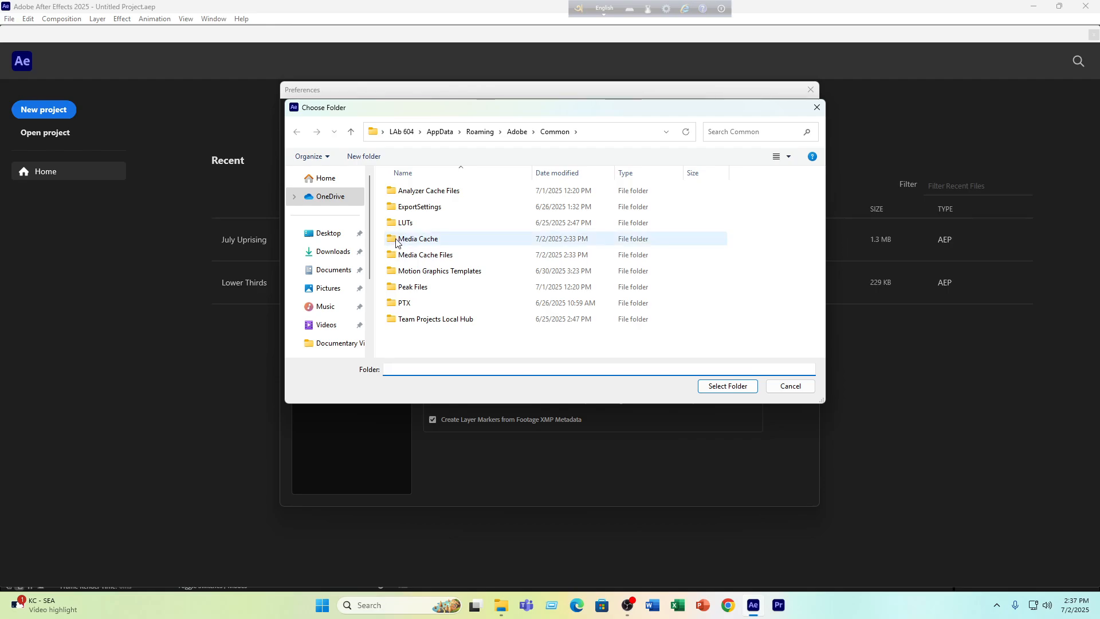
scroll(344, 287, down, 3)
click(342, 304)
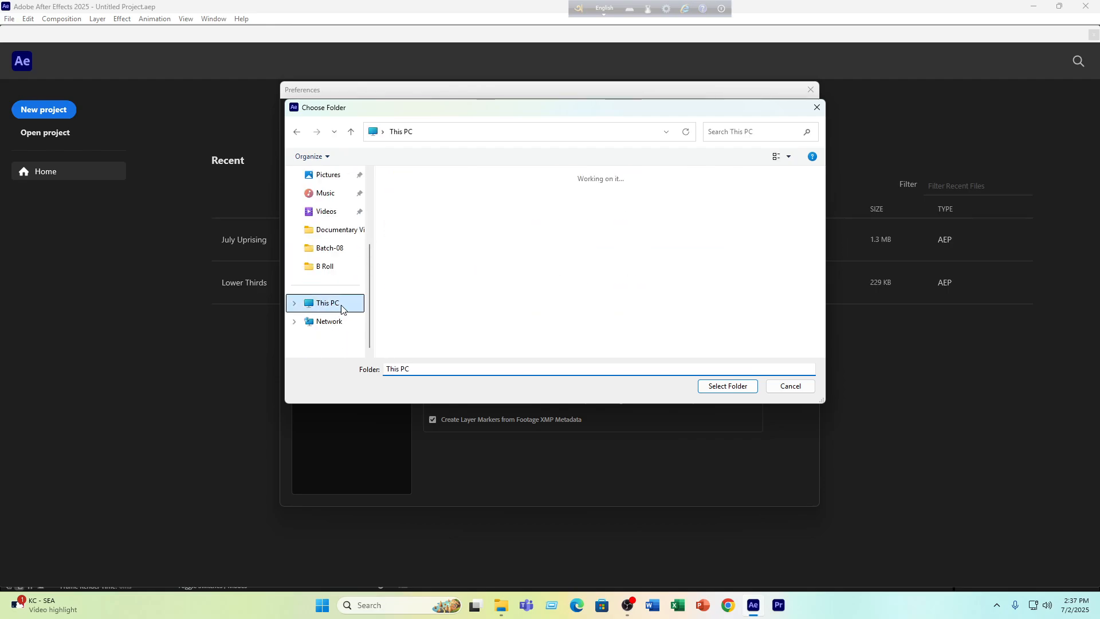
double_click(595, 192)
double_click(438, 225)
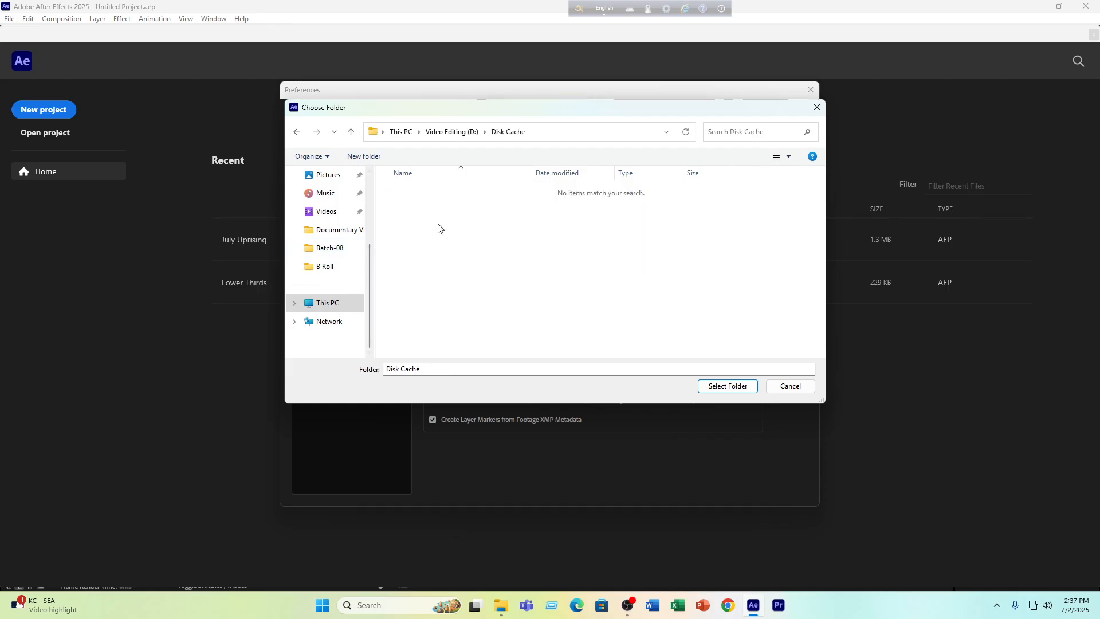
click(714, 388)
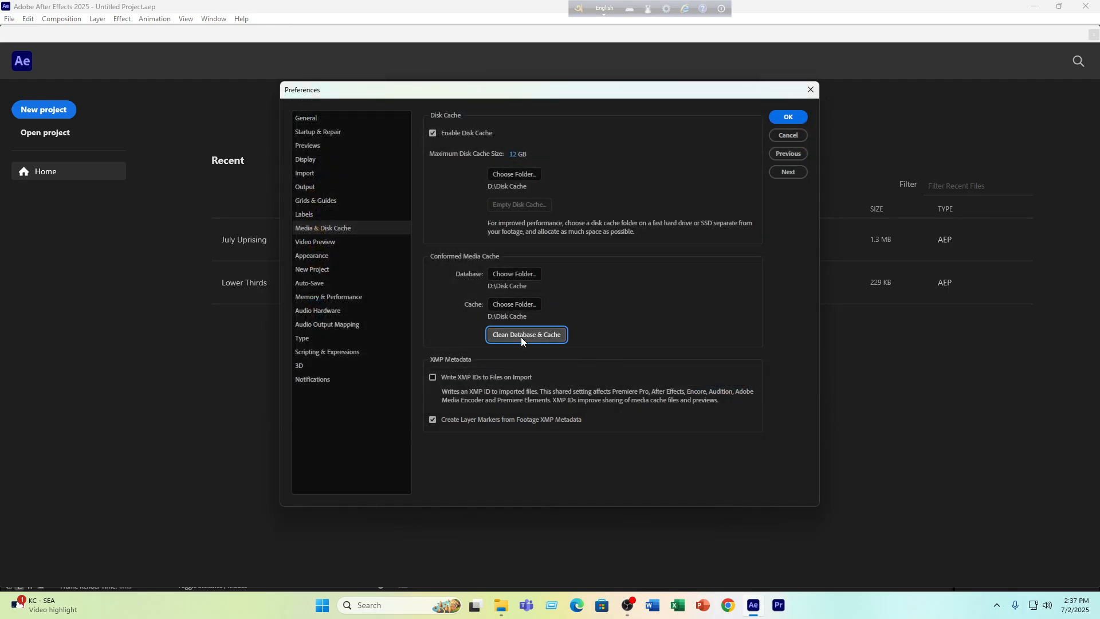
click(521, 336)
click(789, 118)
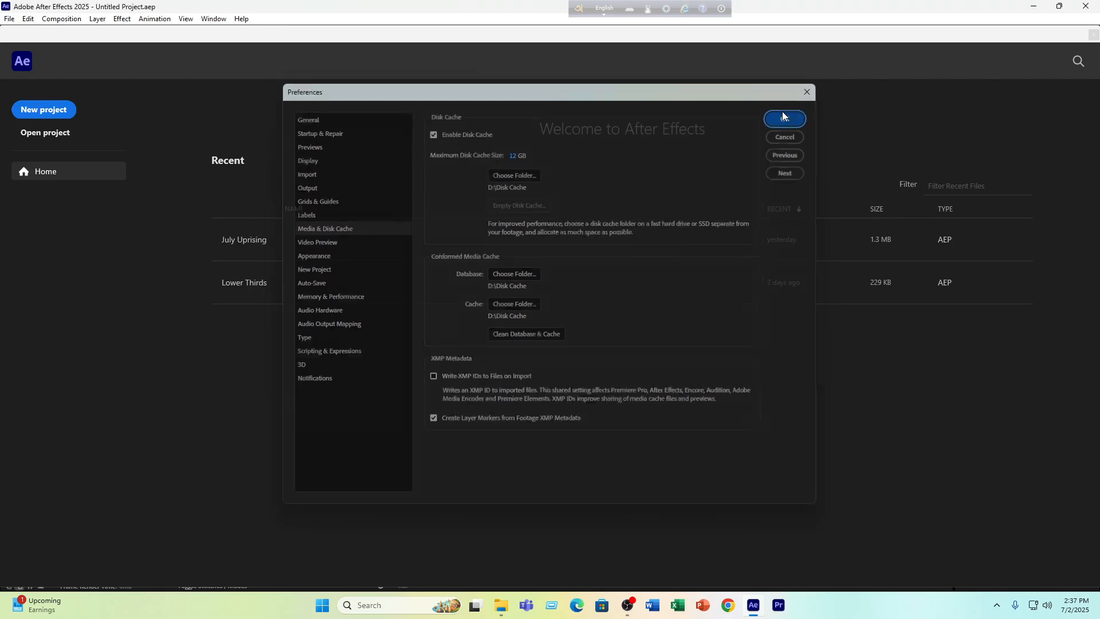
Create a new project and resize the workspace panels so the Project and Composition panels are taller
click(70, 117)
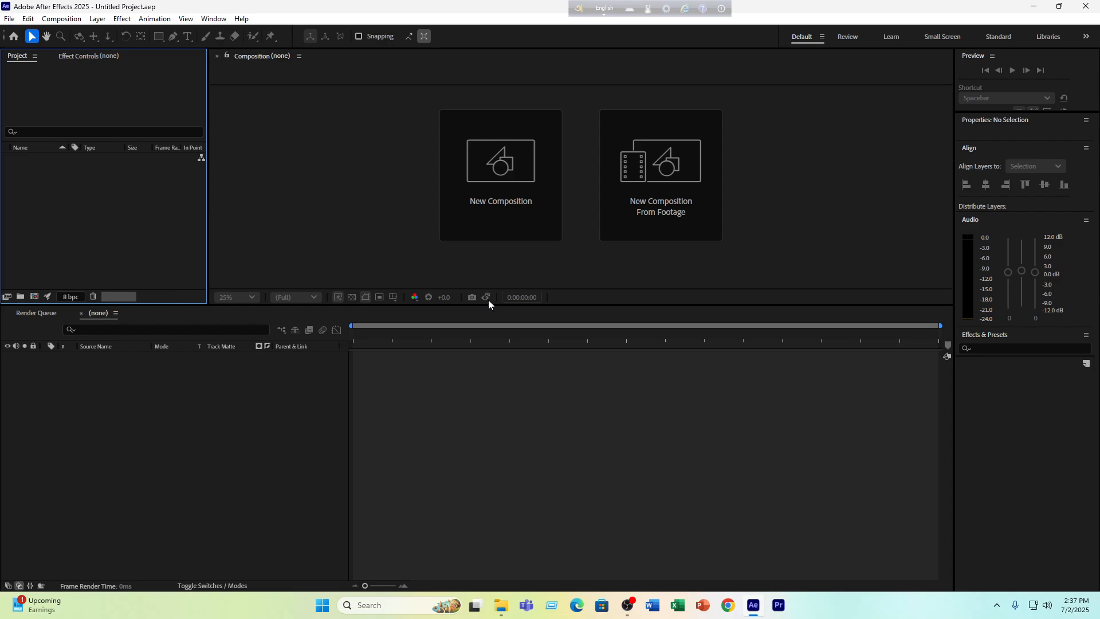
drag(486, 303, 486, 339)
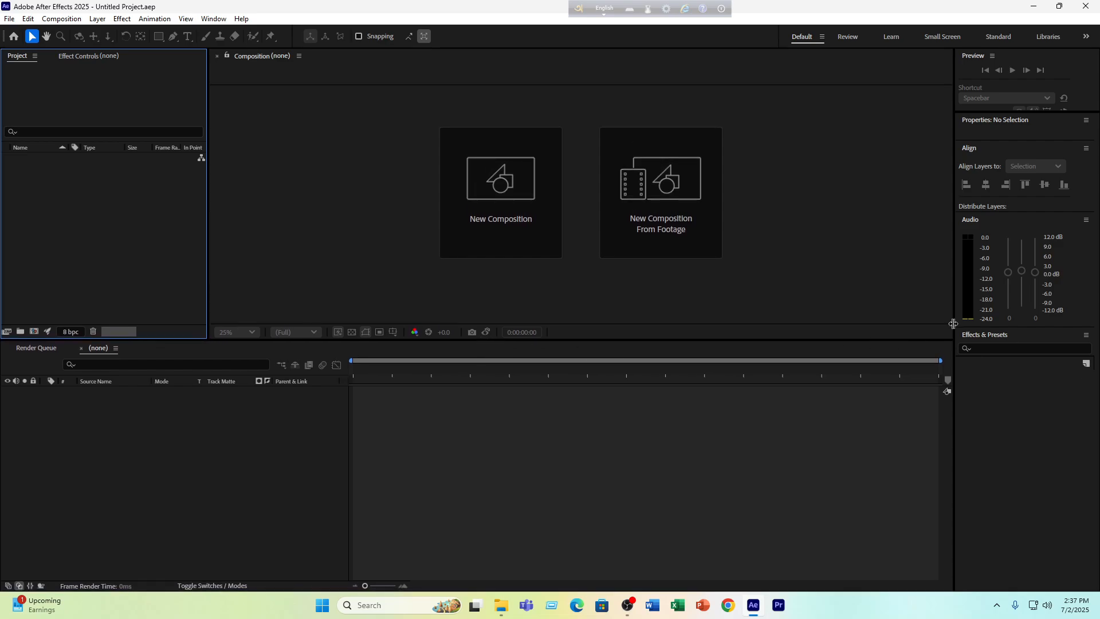
drag(954, 320, 949, 320)
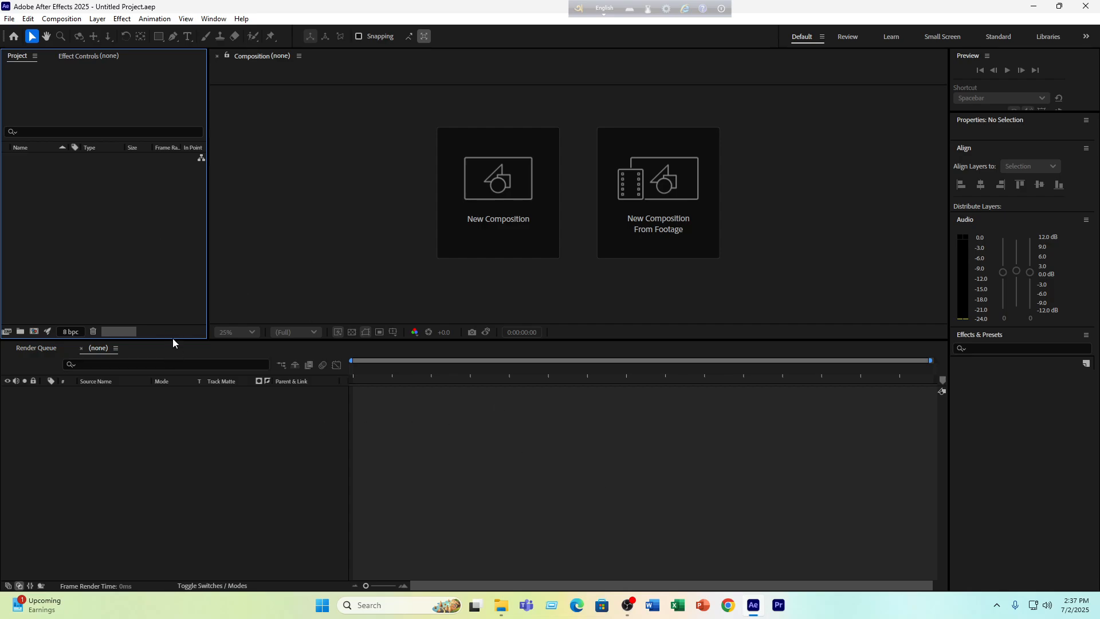
Set up a new 1920 x 1080 composition with a frame rate of 60 fps and a duration of 0:00:15:04
click(34, 331)
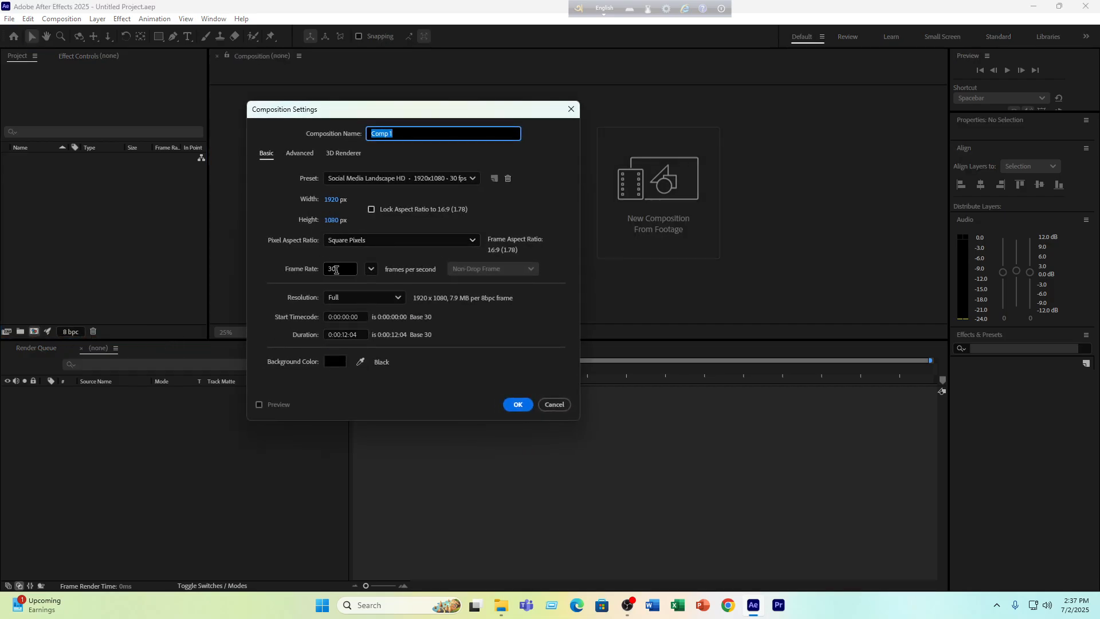
click(371, 268)
click(383, 411)
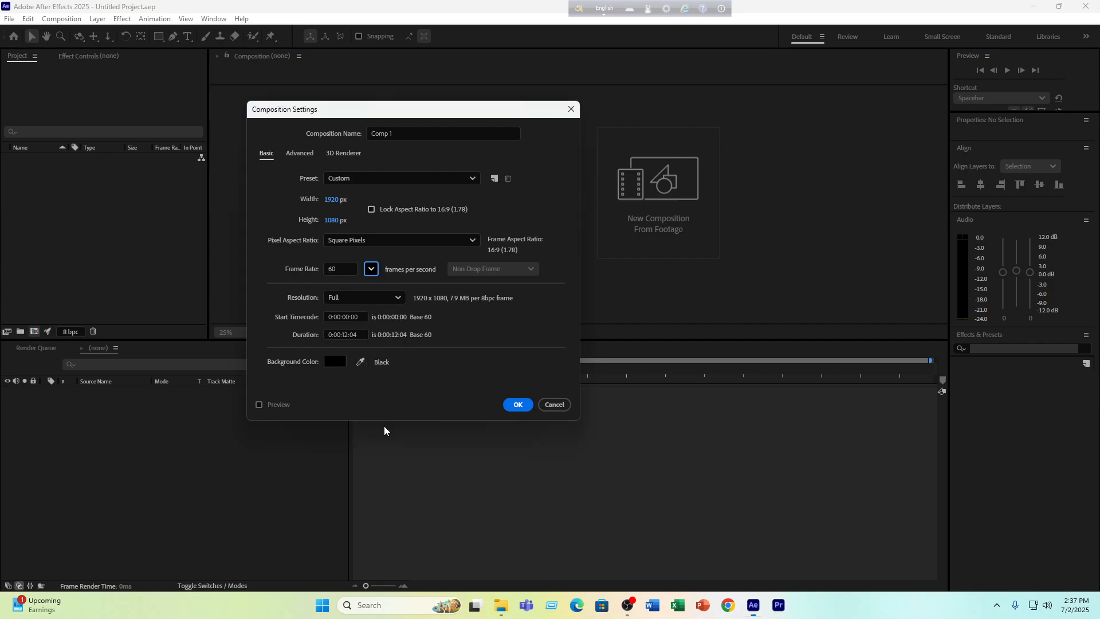
click(348, 334)
key(BackSpace)
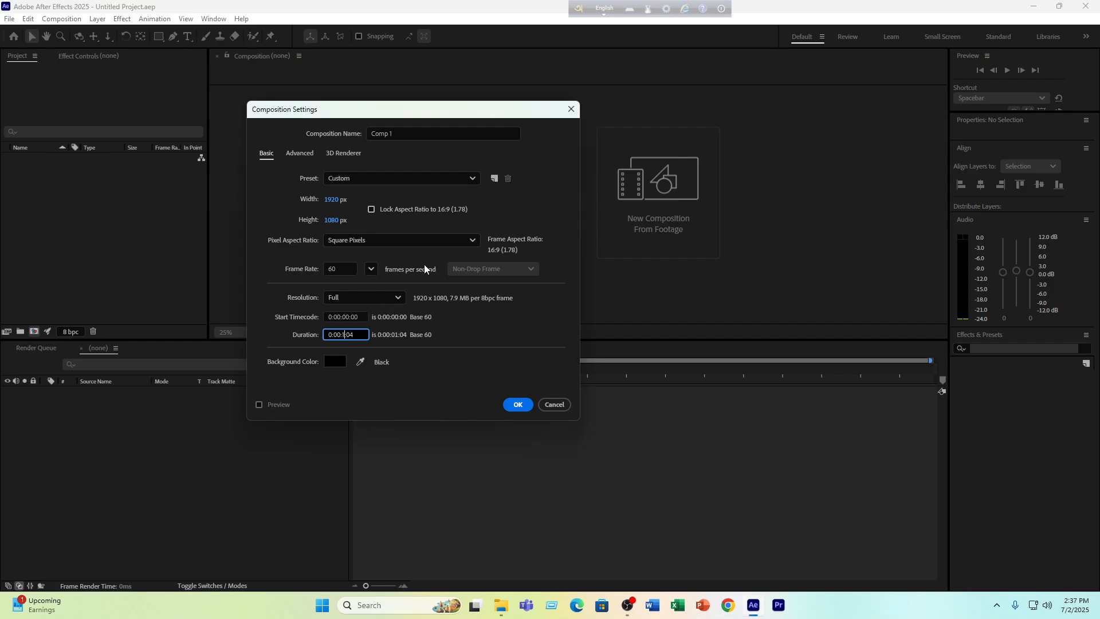
text(5)
Name the composition Main Comp and create it
drag(423, 133, 315, 140)
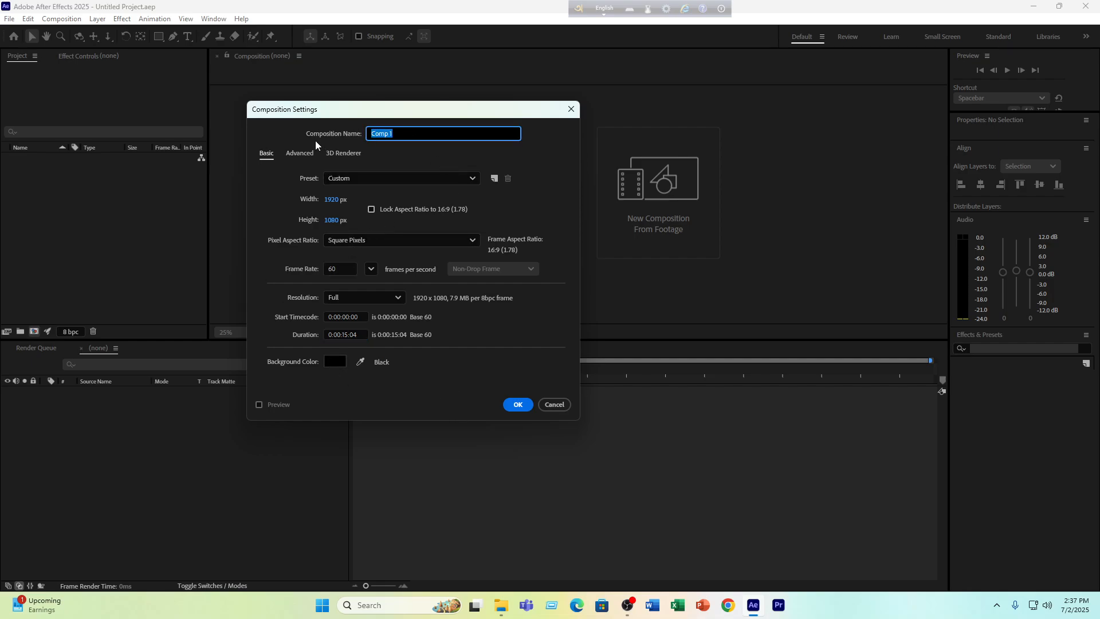
text(Mia)
key(BackSpace)
key(BackSpace)
text(an com)
key(Return)
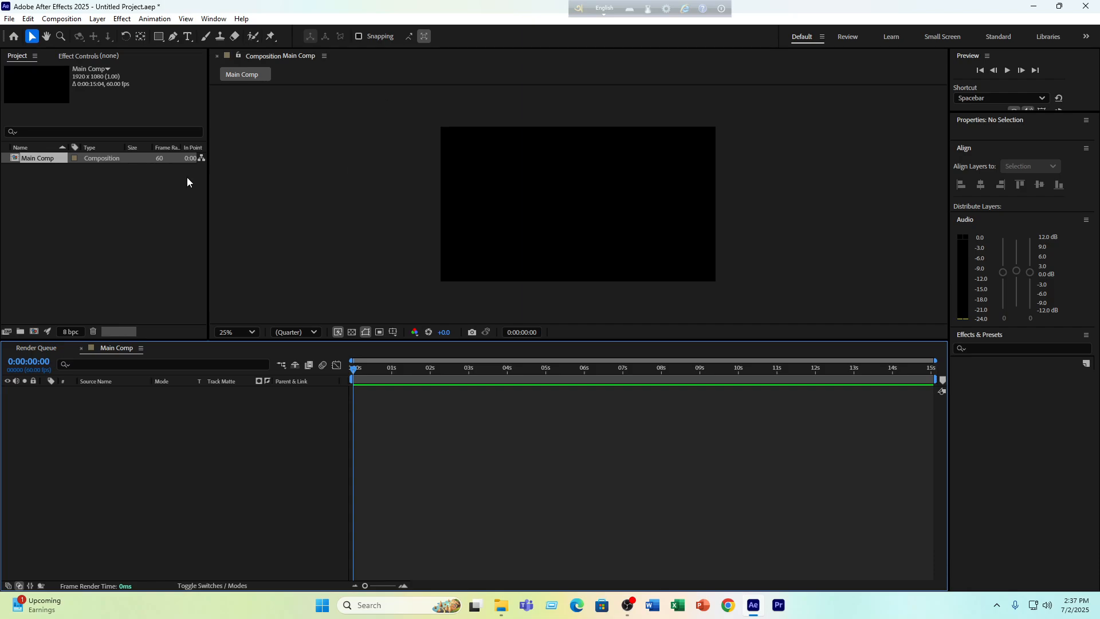
Draw a red circle about 324 px wide in the left part of the composition with the Ellipse Tool and select its shape layer
click(78, 201)
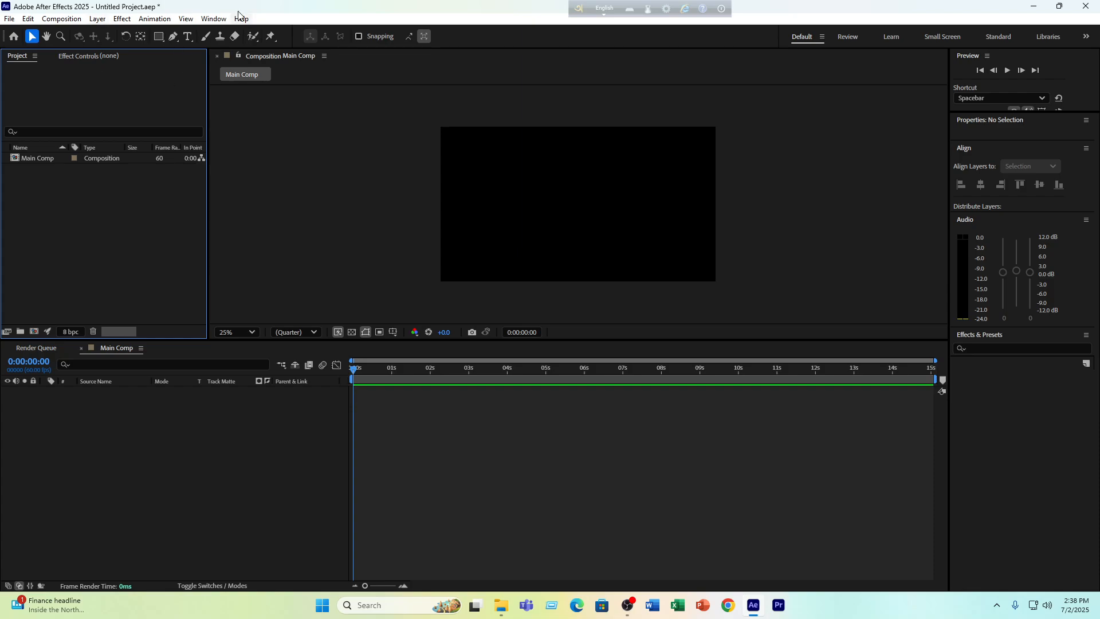
click(160, 39)
click(160, 39)
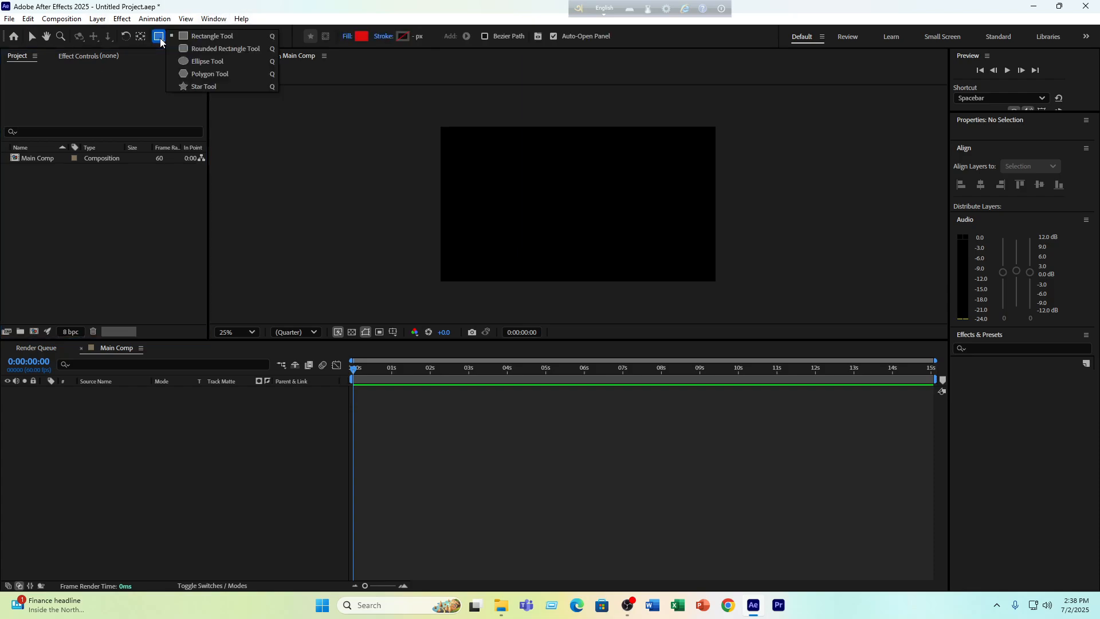
click(207, 61)
drag(466, 167, 513, 216)
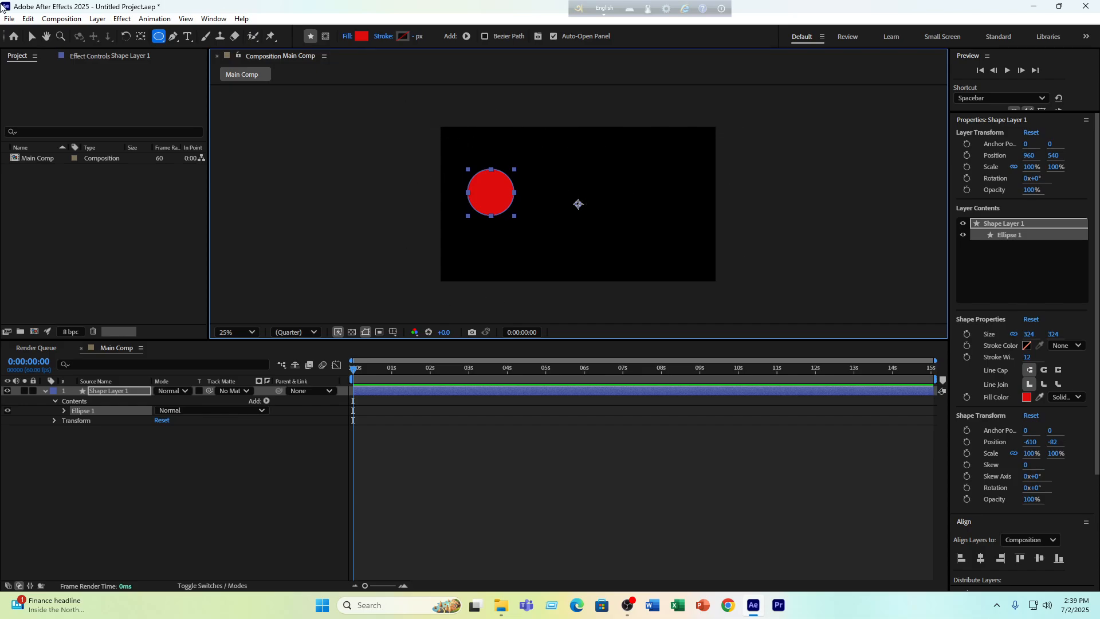
click(31, 36)
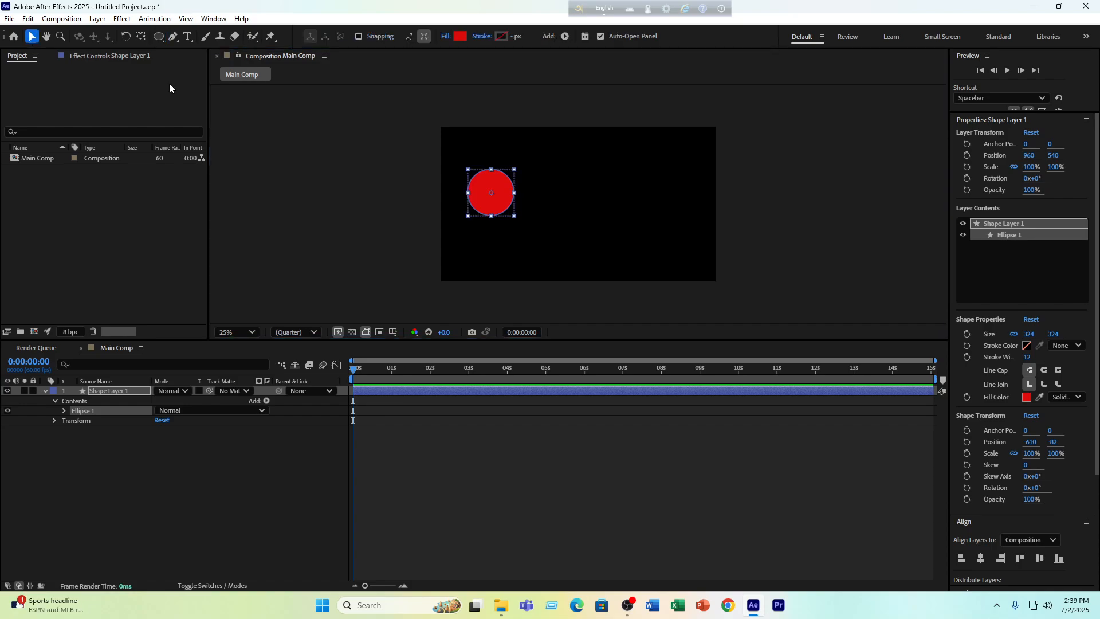
click(110, 394)
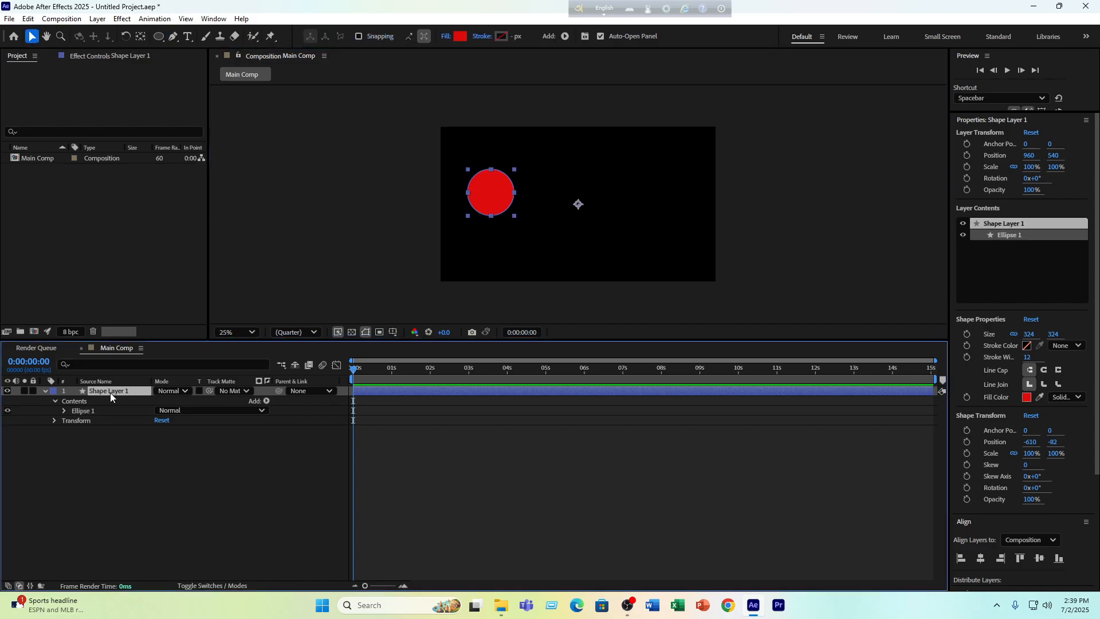
Center the red circle's anchor point and keyframe its Position at about 302, 270 on the composition's first frame
key(ctrl+alt+Home)
drag(494, 207, 487, 180)
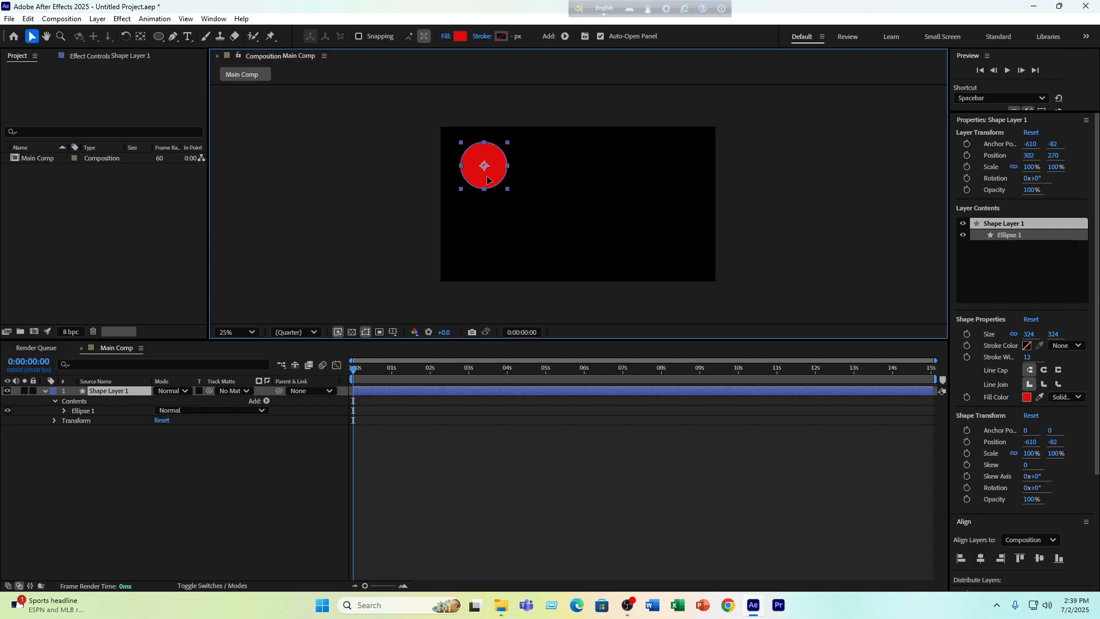
click(114, 392)
key(p)
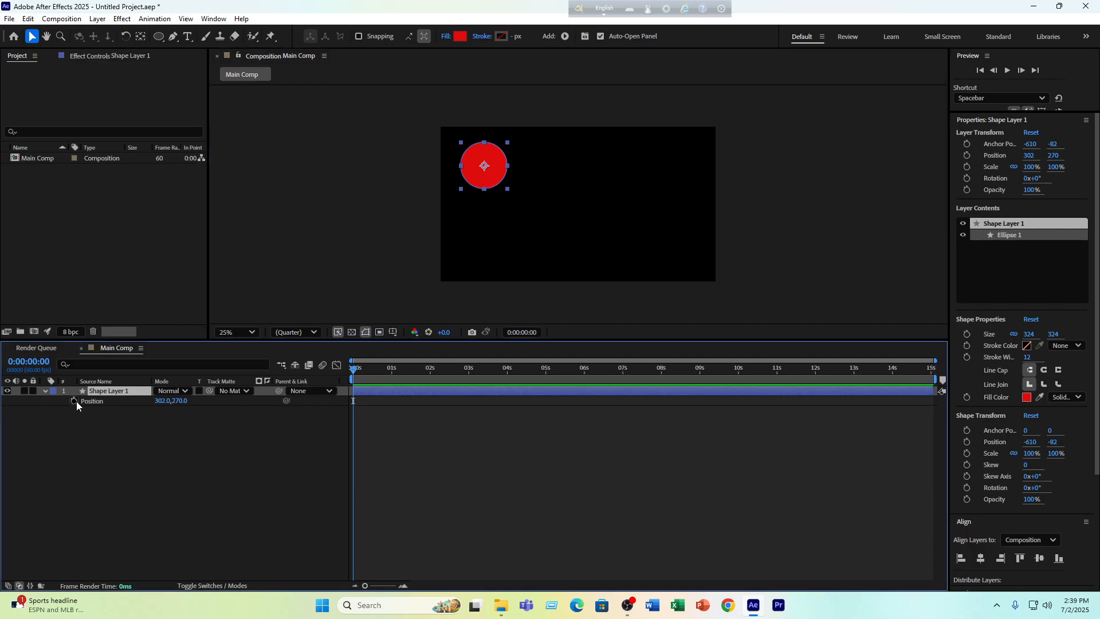
click(75, 401)
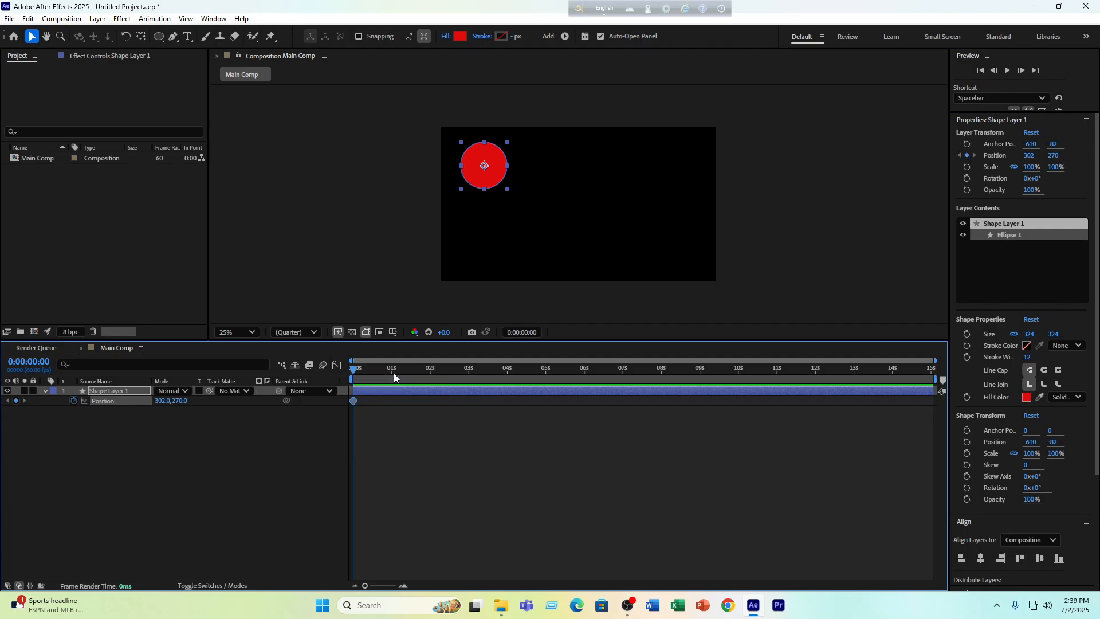
Add a second Position keyframe at 0:00:01:04 with the circle moved horizontally to about 1690, 270, and preview the motion
mouse_move(394, 373)
mouse_down()
mouse_move(426, 377)
mouse_move(394, 376)
mouse_up()
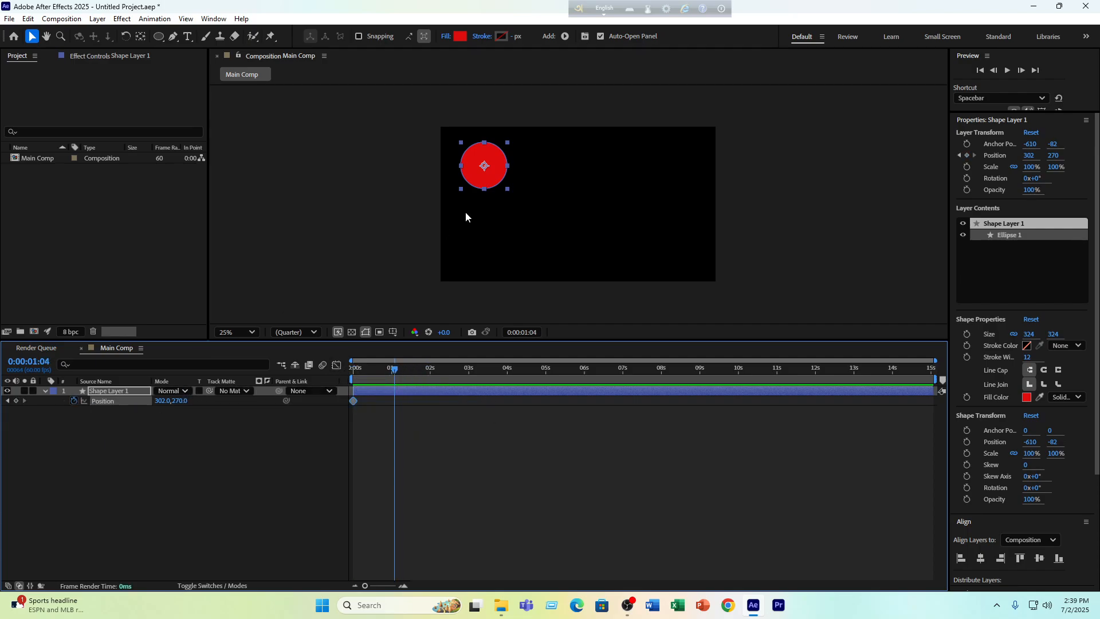
drag(486, 171, 694, 174)
key(Caps_Lock)
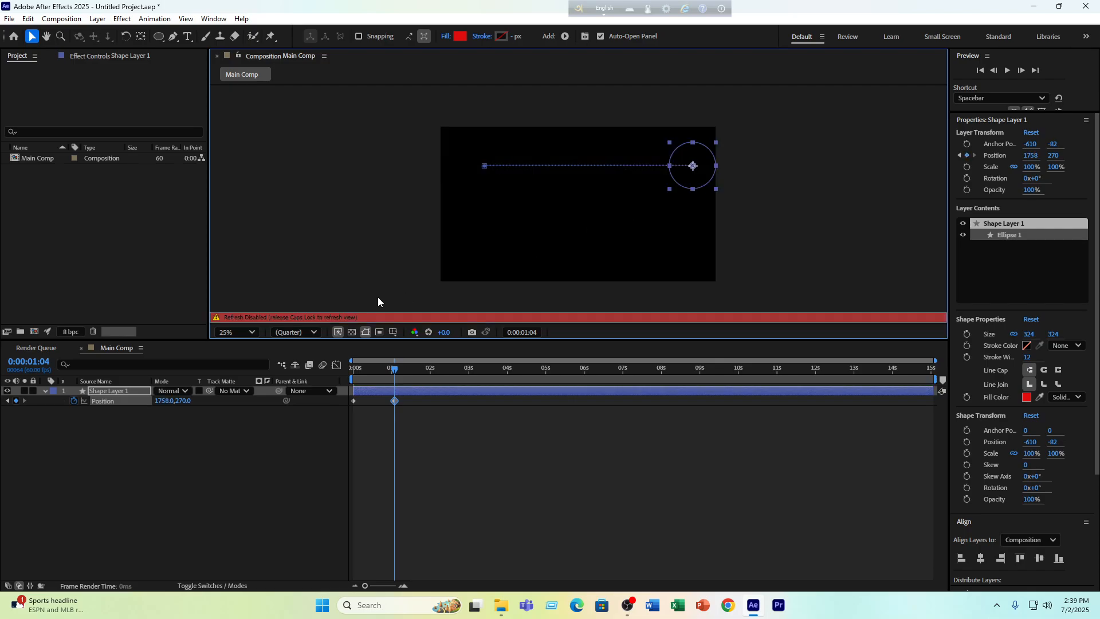
key(Caps_Lock)
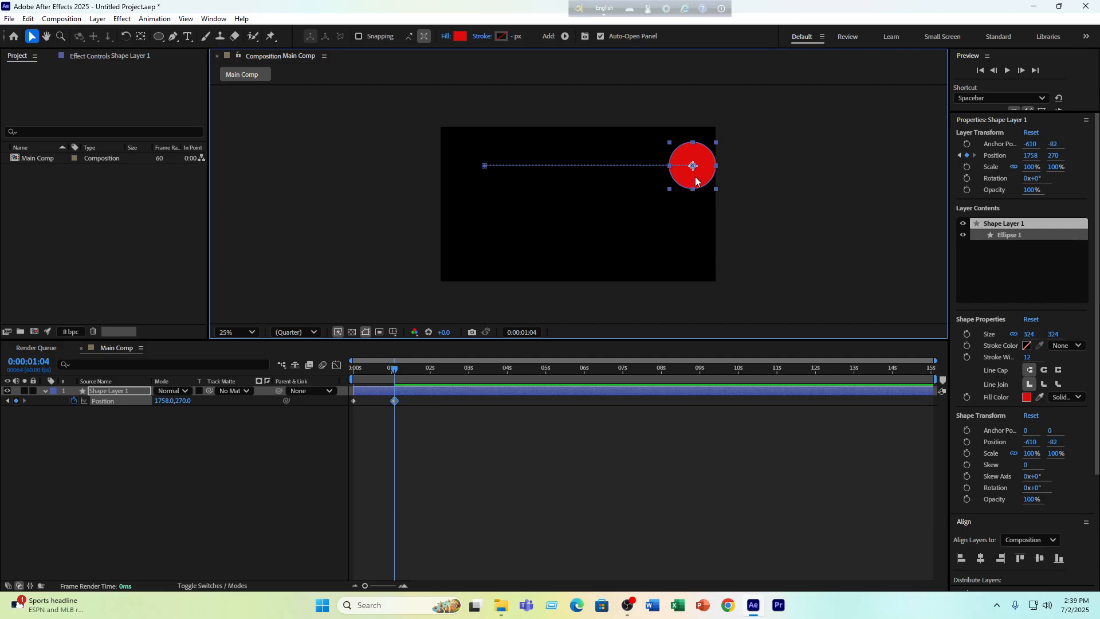
drag(696, 181, 686, 181)
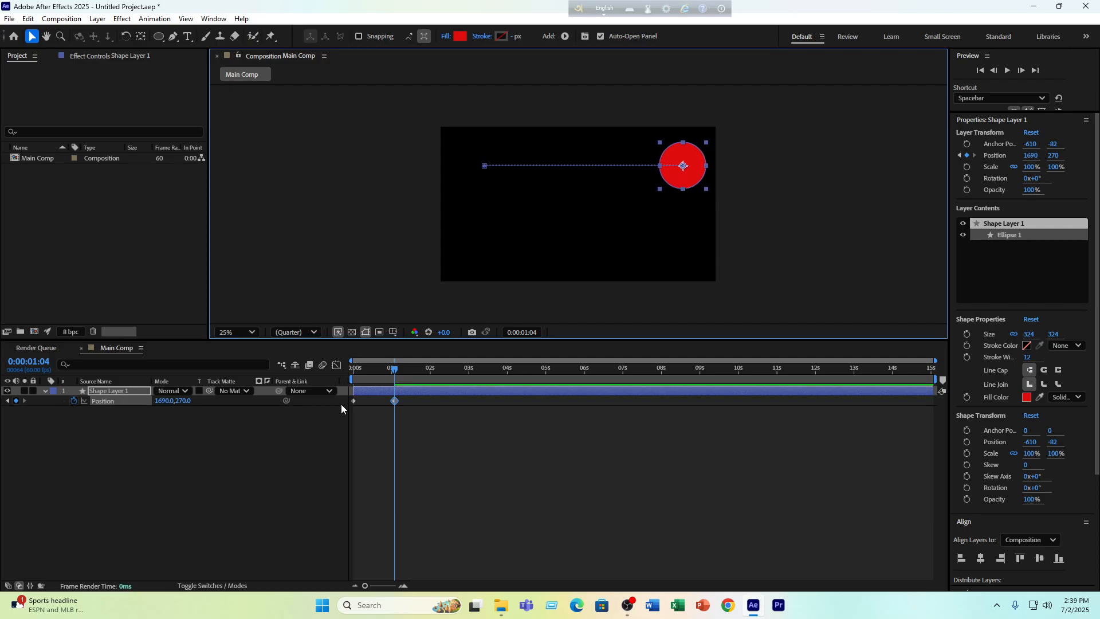
key(space)
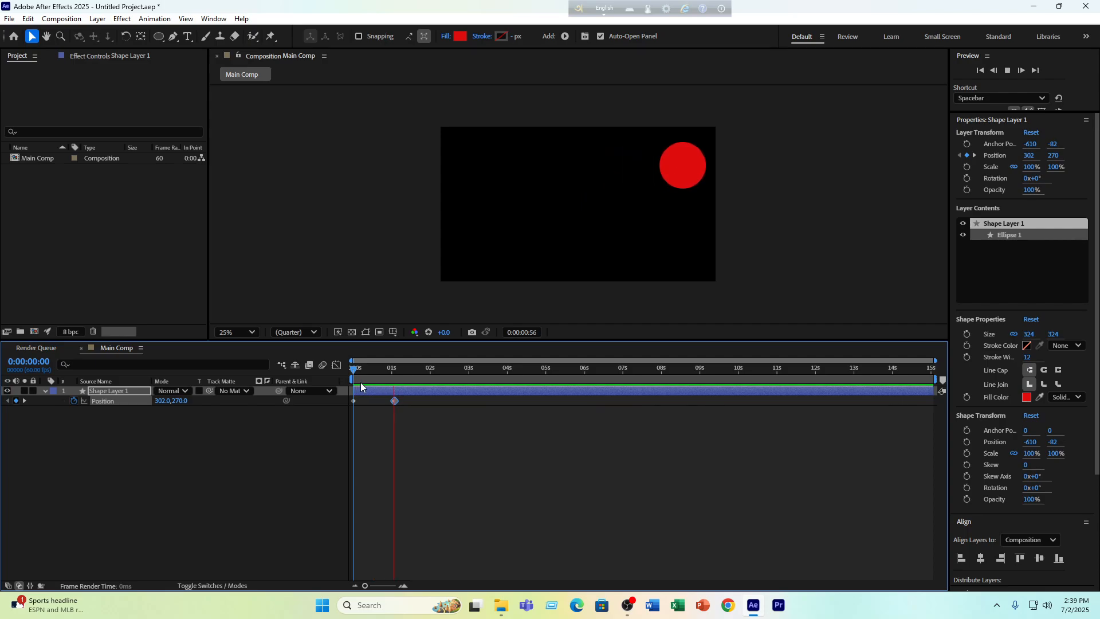
key(space)
Apply Easy Ease to both Position keyframes and lengthen the final keyframe's incoming influence in the speed graph so the speed peaks early
drag(429, 408, 304, 393)
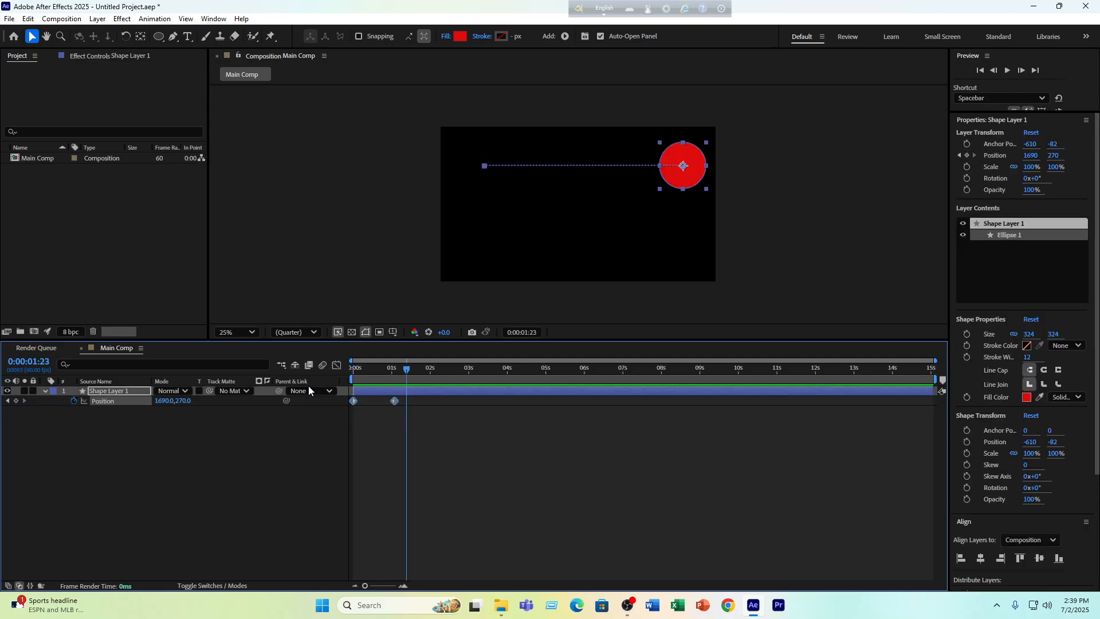
key(F9)
click(337, 365)
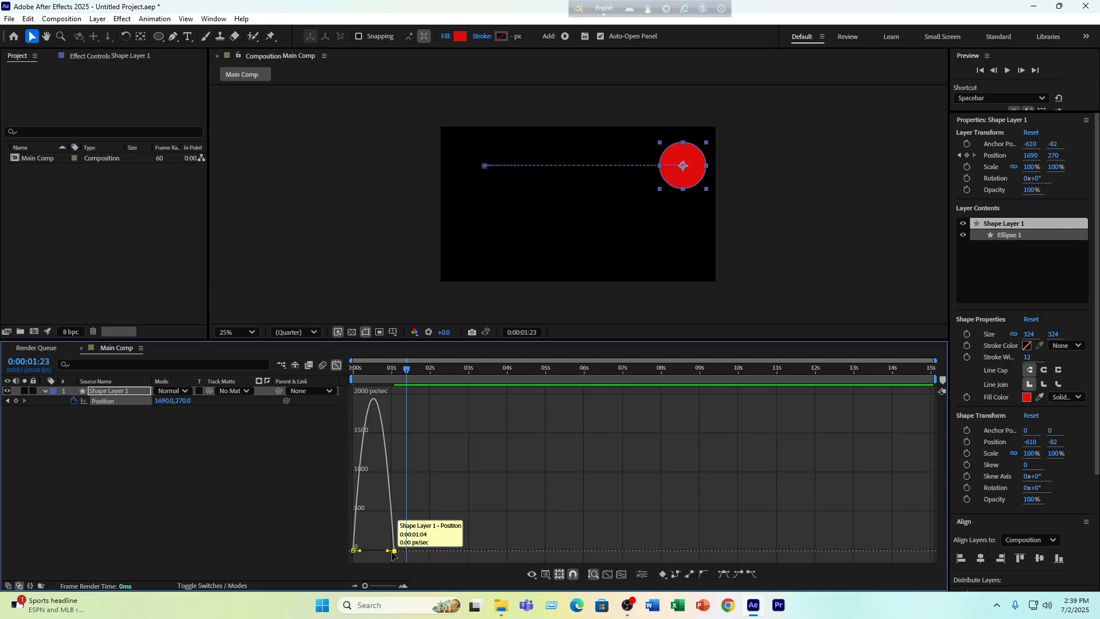
drag(392, 552, 380, 552)
key(Home)
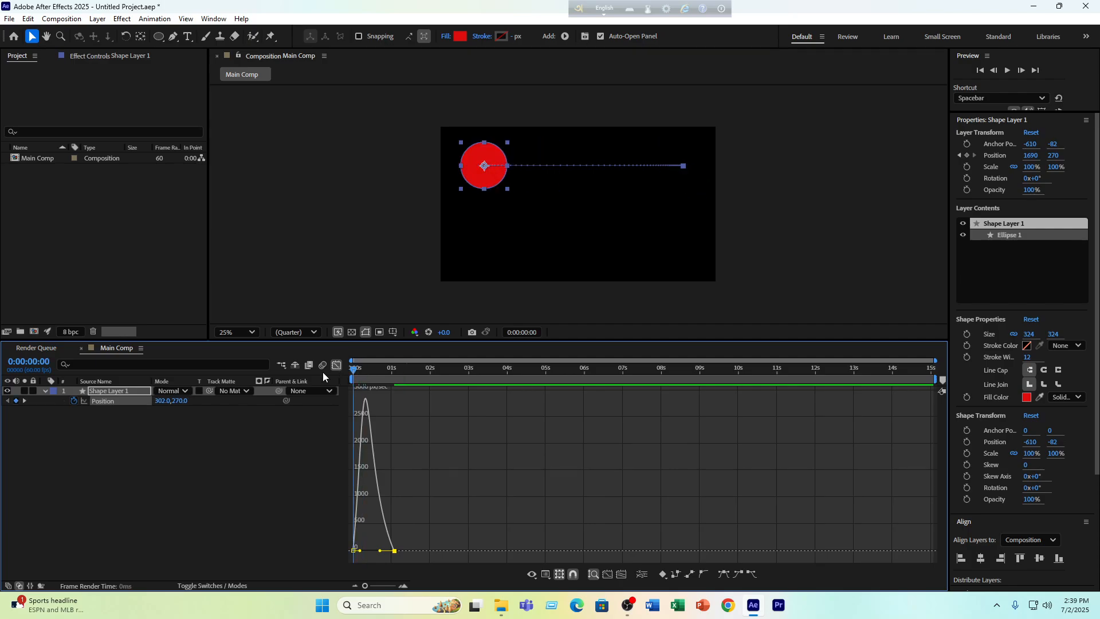
key(space)
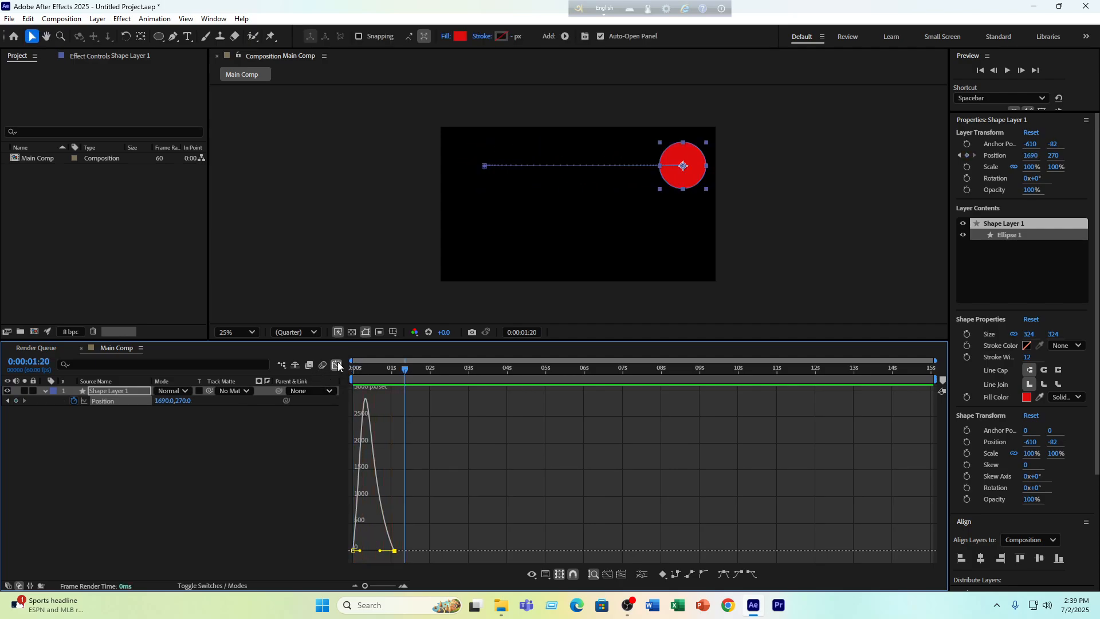
click(337, 365)
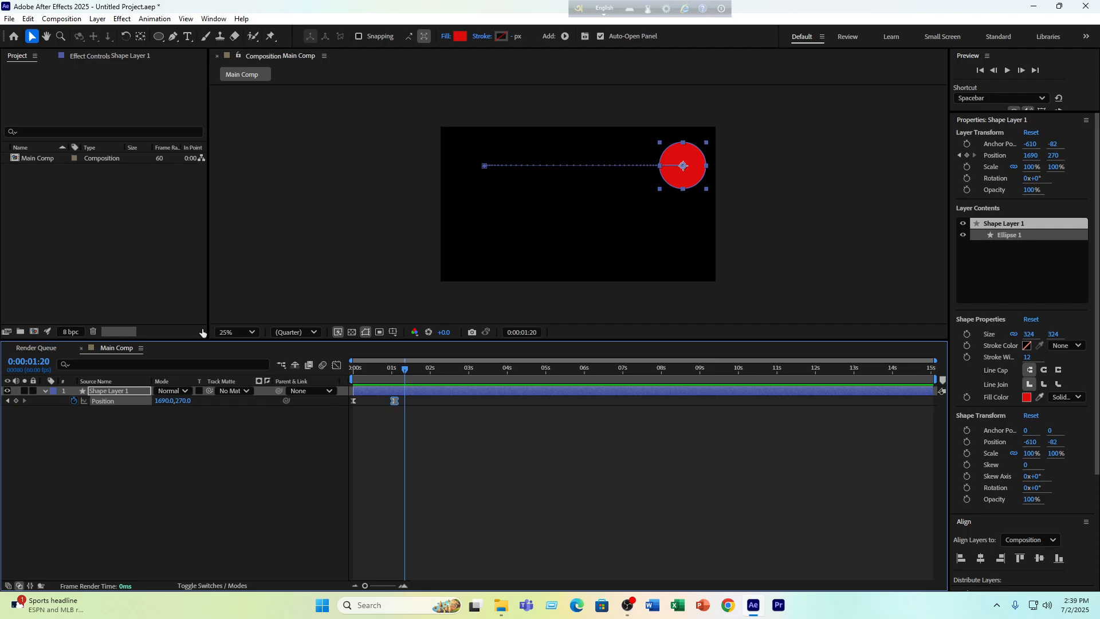
Enable motion blur for the circle's layer and the composition, and check the blur partway through the movement
click(212, 585)
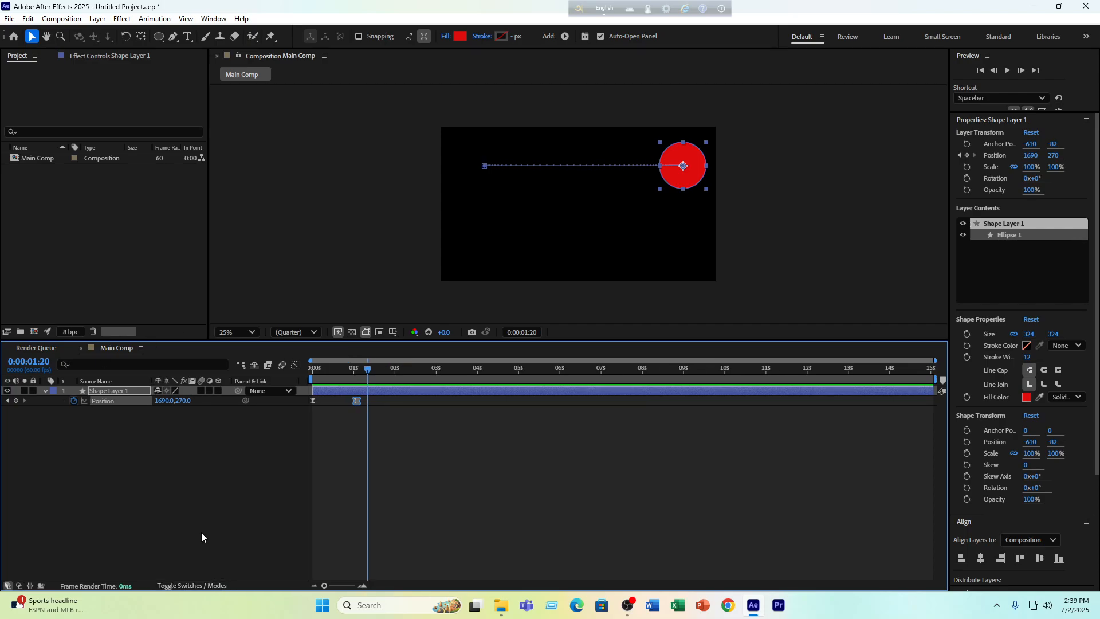
click(201, 391)
click(367, 370)
drag(368, 369, 329, 369)
click(415, 445)
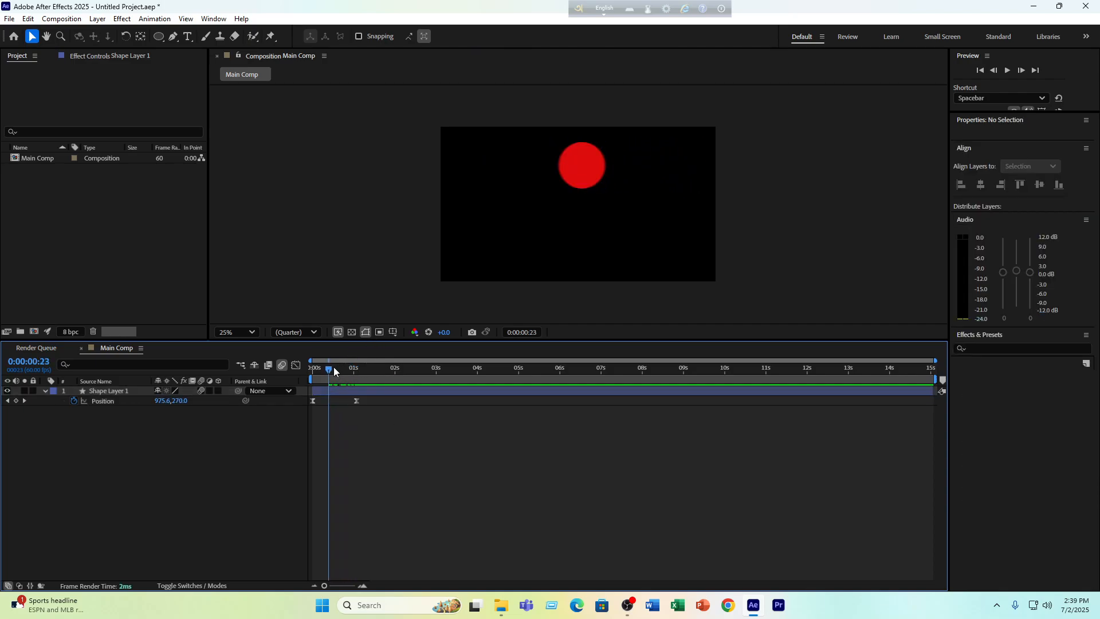
drag(331, 370, 290, 387)
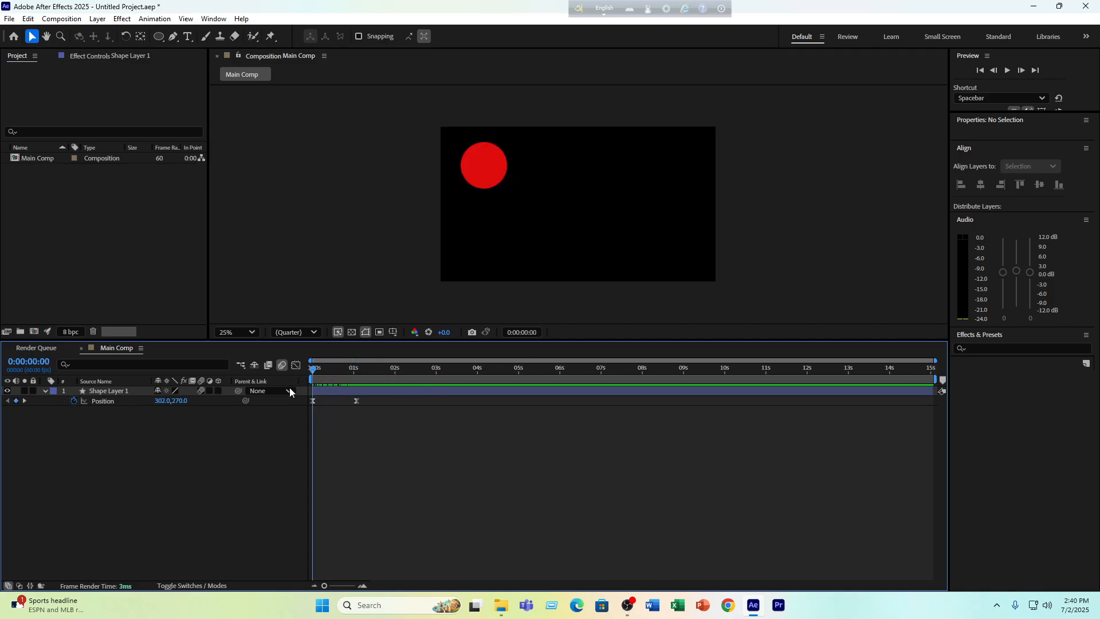
Draw a five-pointed star with an outer radius of about 192 below the circle and fill it green
click(164, 42)
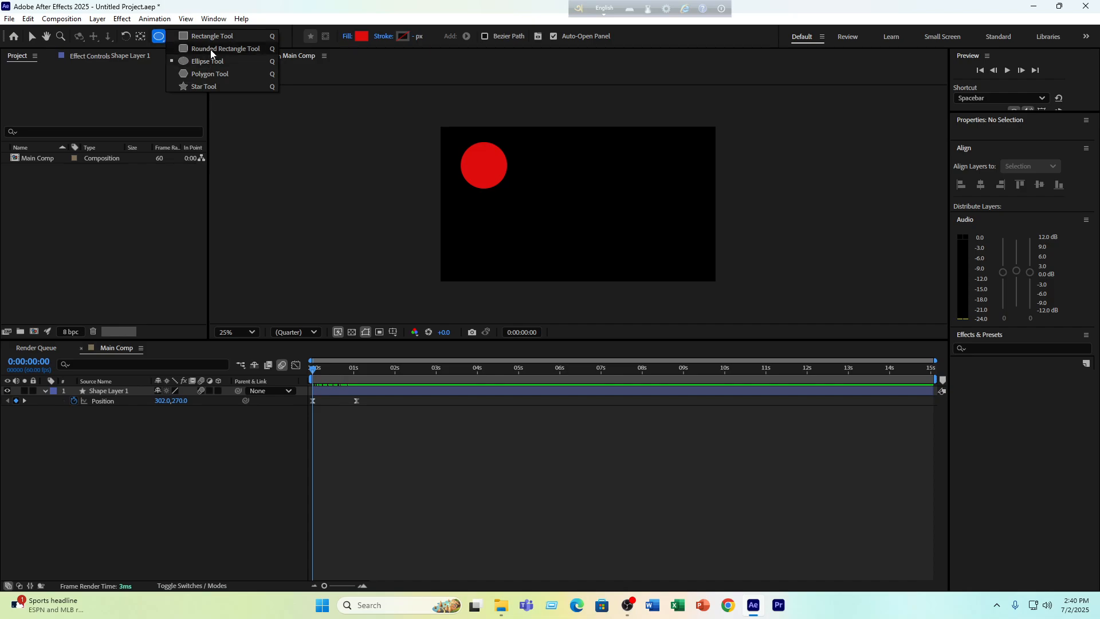
click(210, 86)
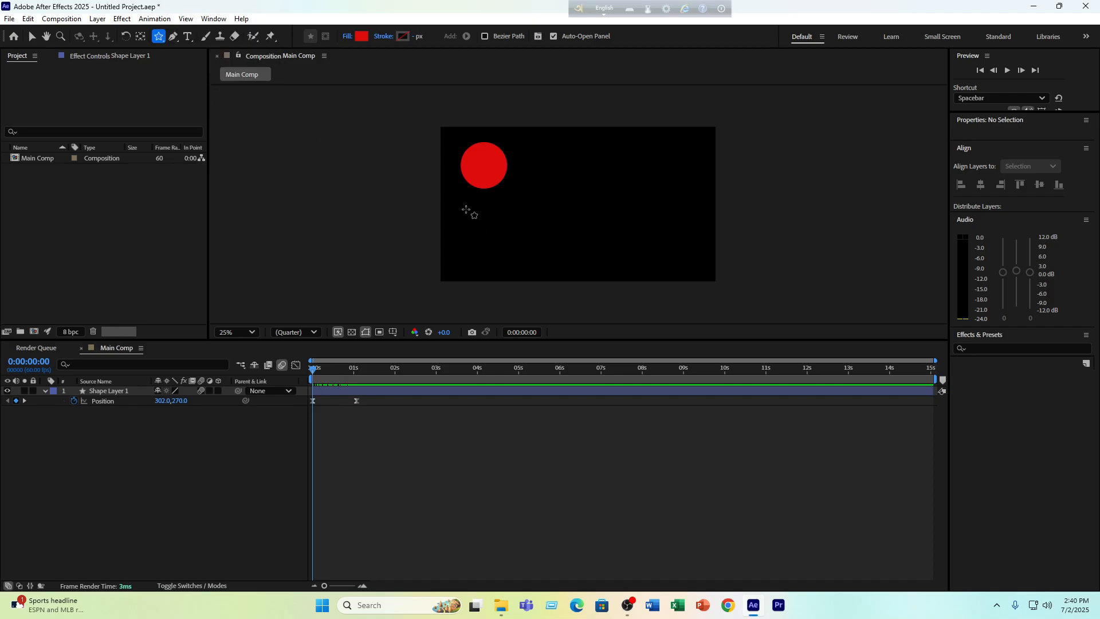
drag(466, 209, 465, 193)
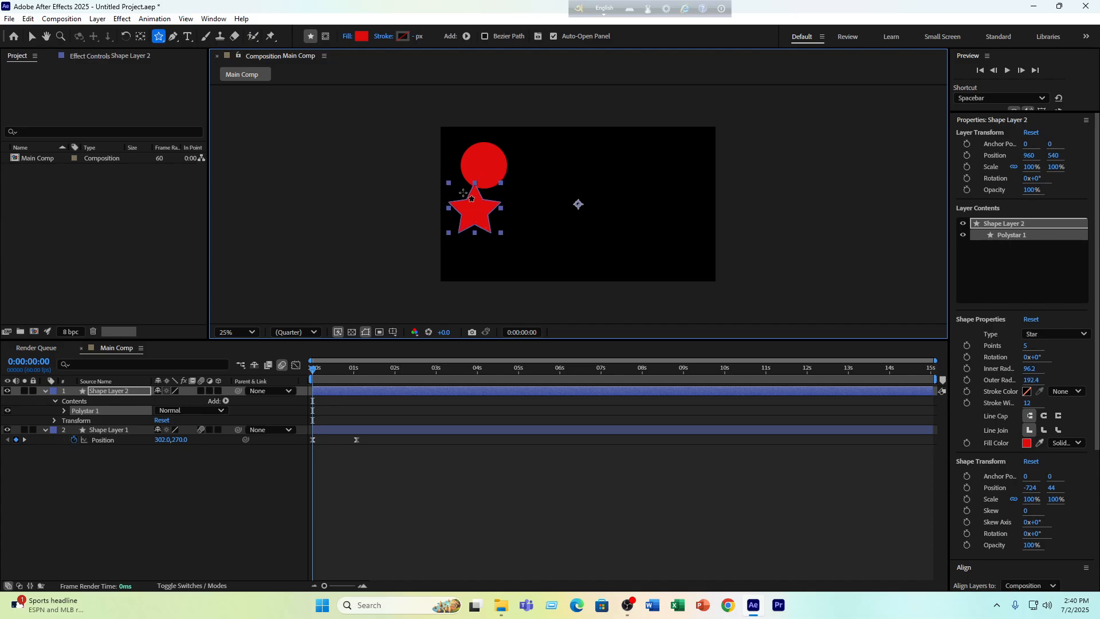
click(361, 36)
click(184, 349)
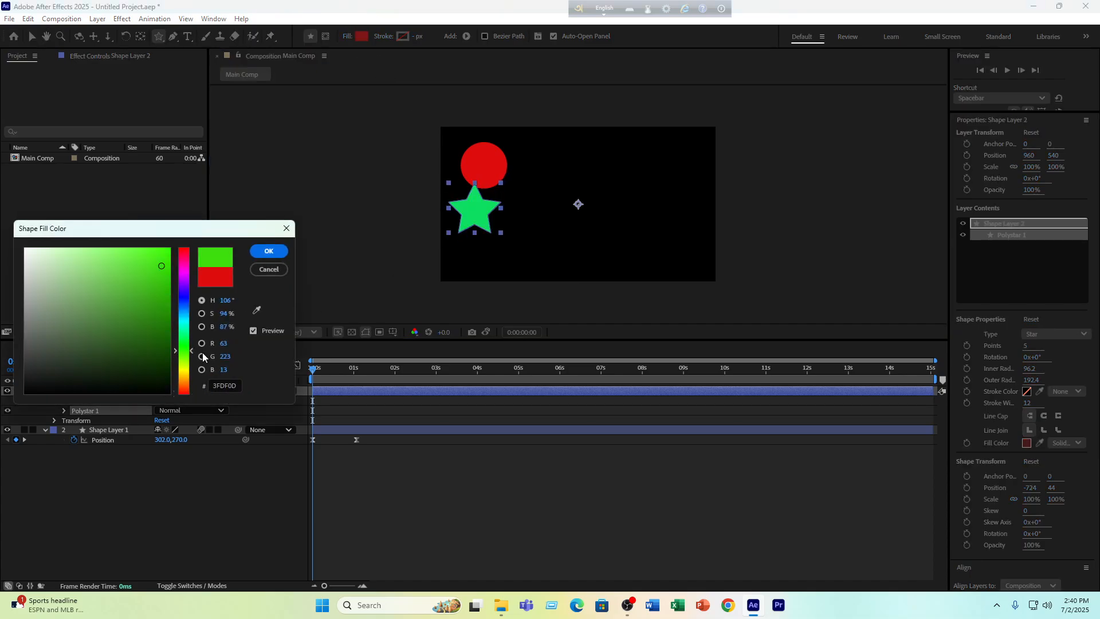
click(269, 251)
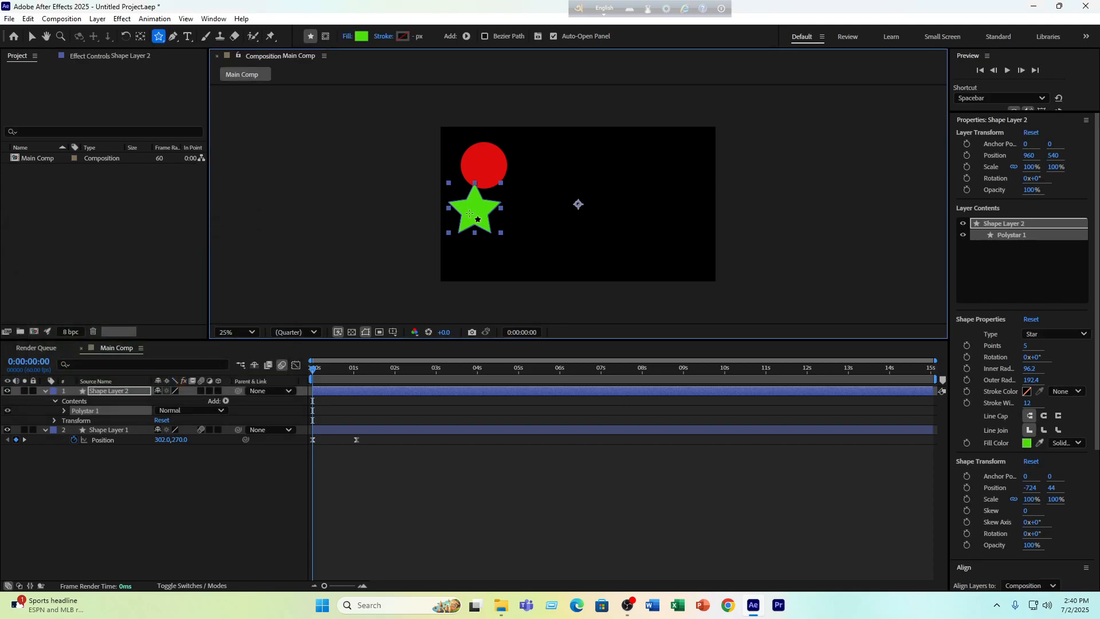
Center the star layer's anchor point and move the star directly beneath the red circle, clear of it
key(v)
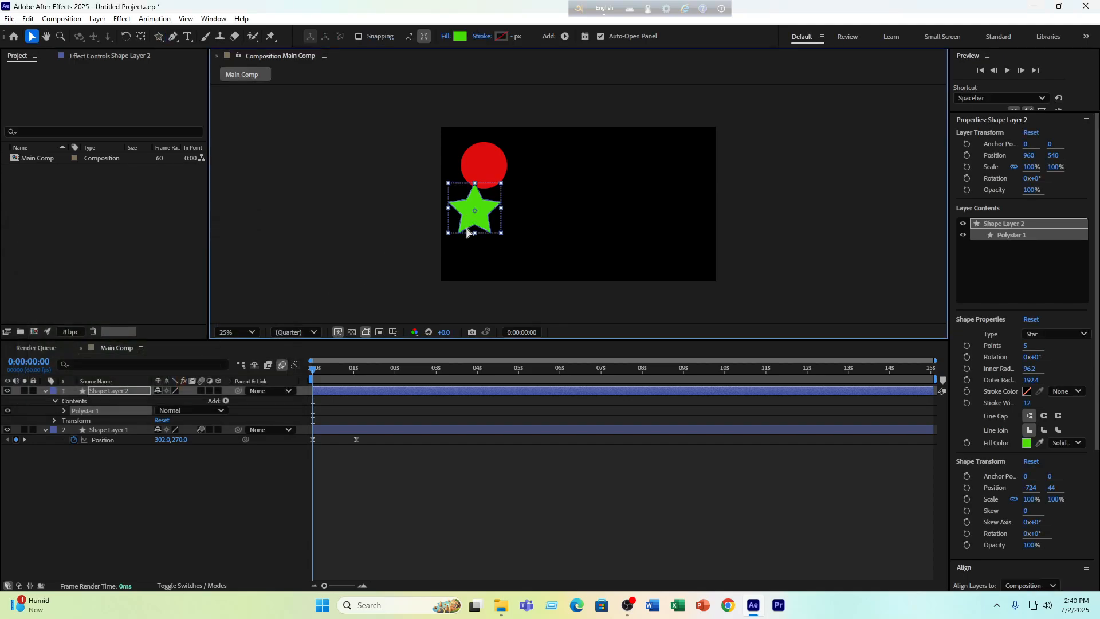
key(ctrl+alt+Home)
drag(484, 227, 496, 244)
click(435, 503)
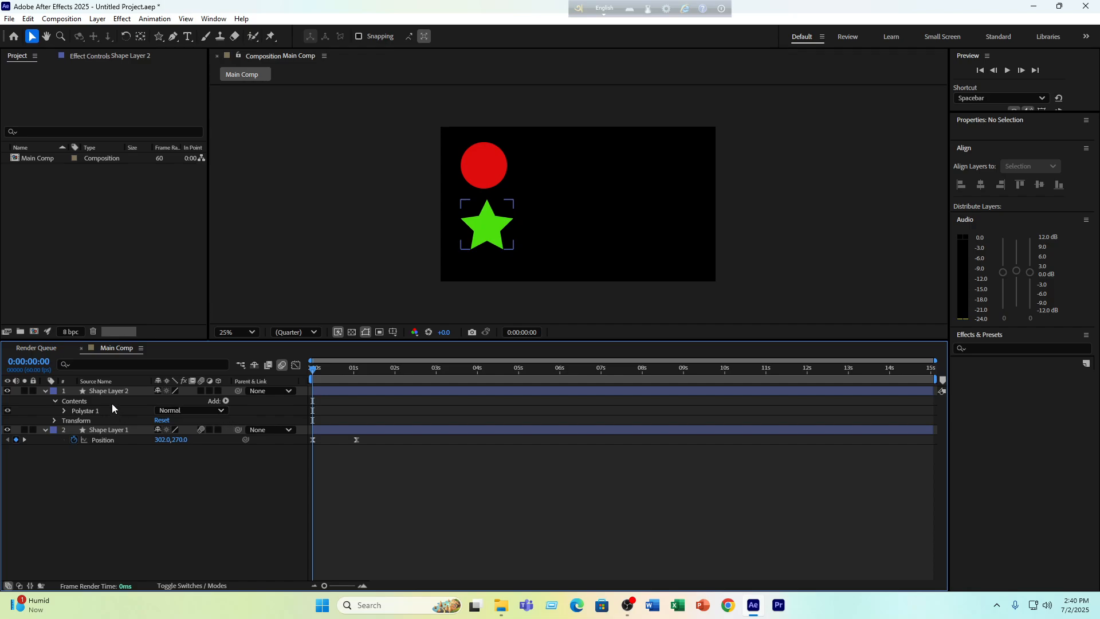
Collapse the keyframed properties of the red circle's layer in the timeline
click(115, 428)
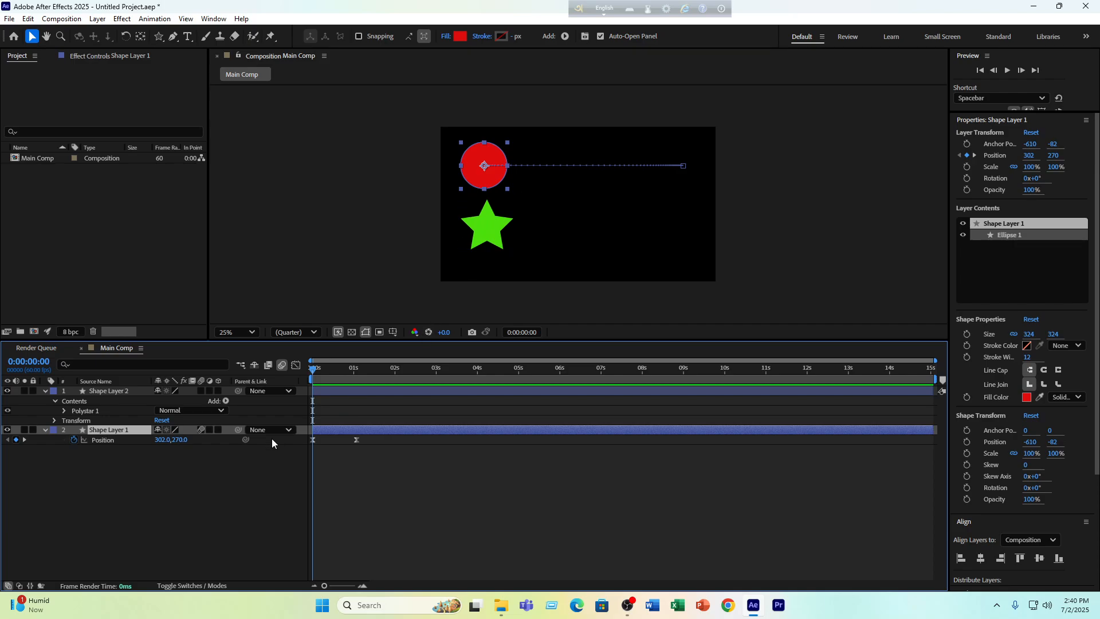
key(u)
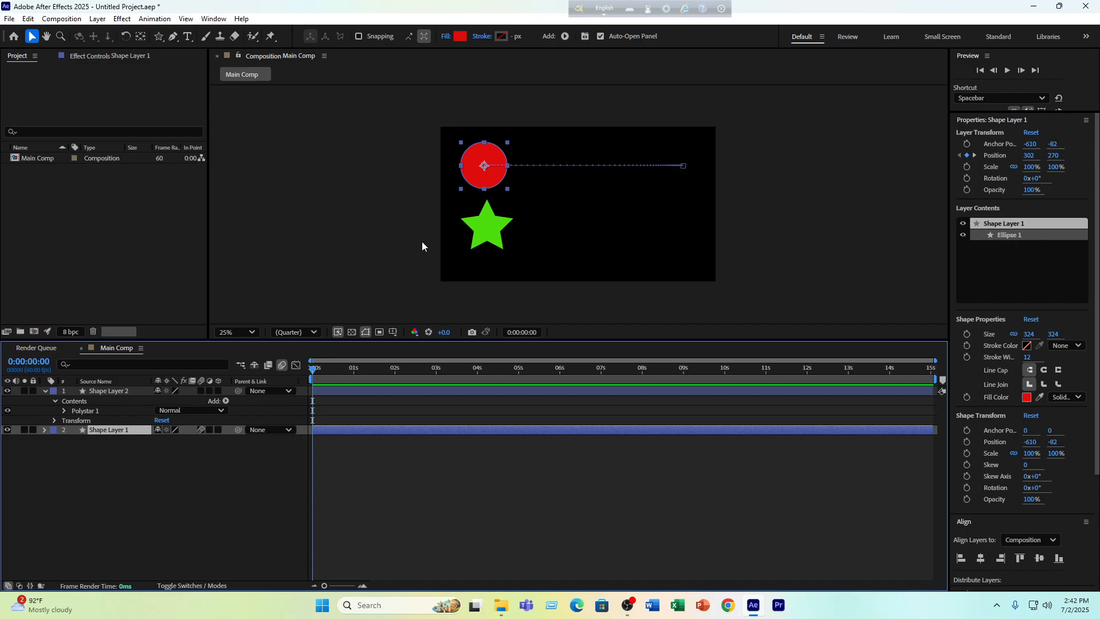
Try parenting the green star's layer to the red circle's layer and preview the linked motion
click(108, 390)
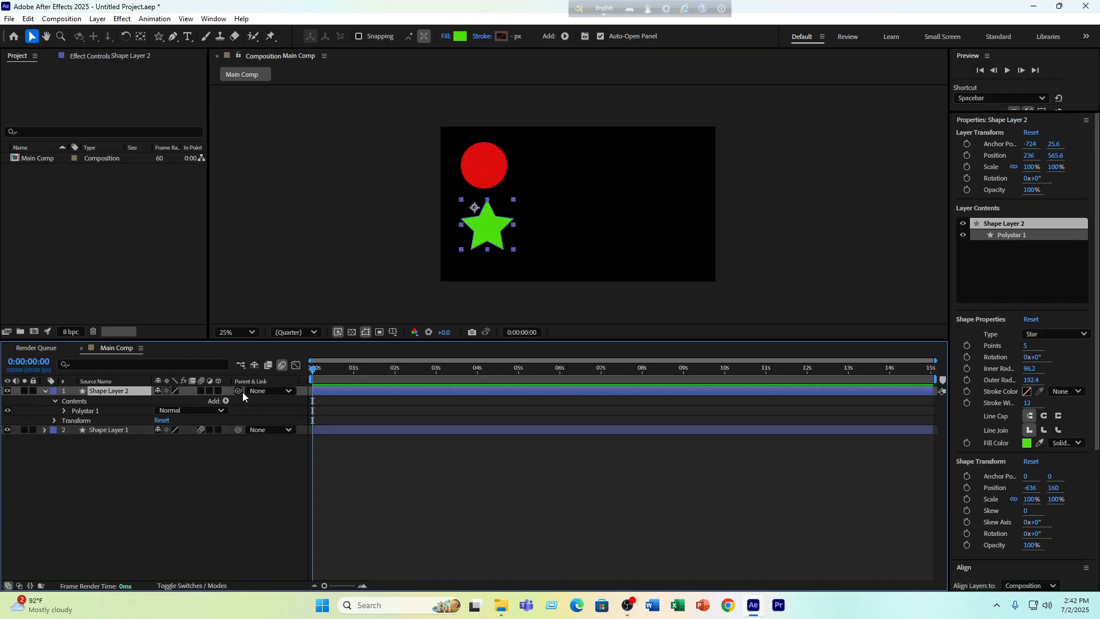
drag(239, 391, 118, 431)
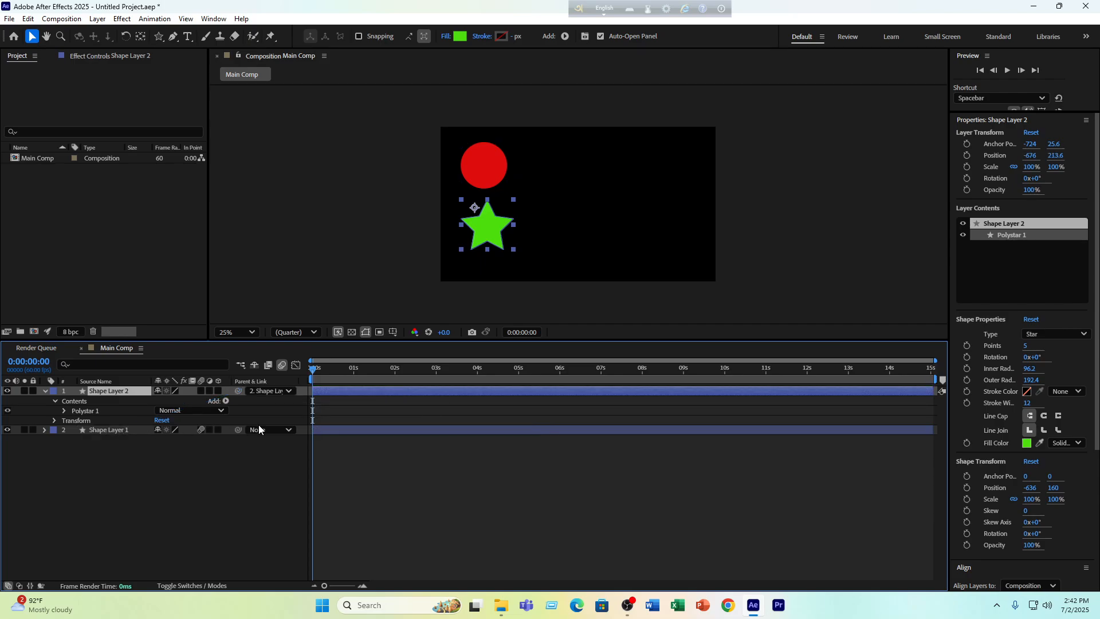
key(space)
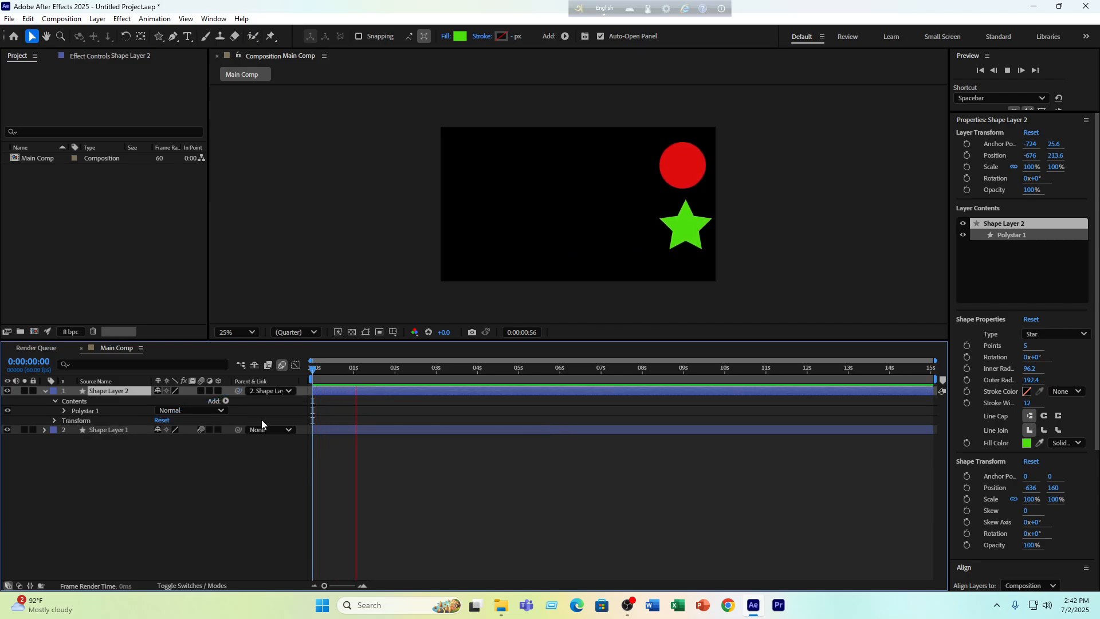
key(space)
key(space)
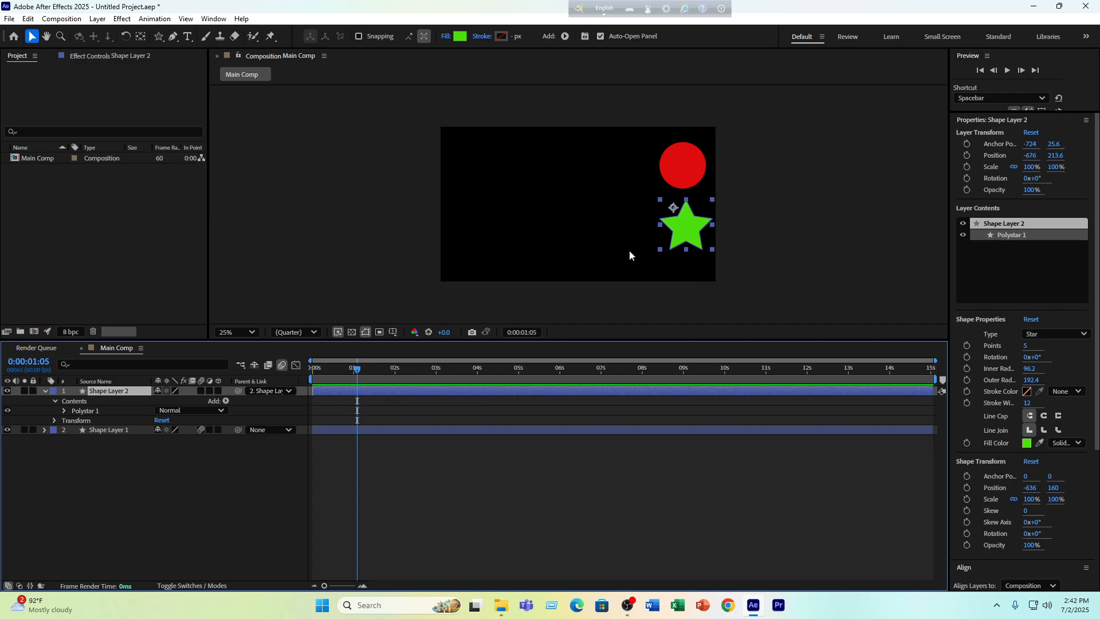
key(space)
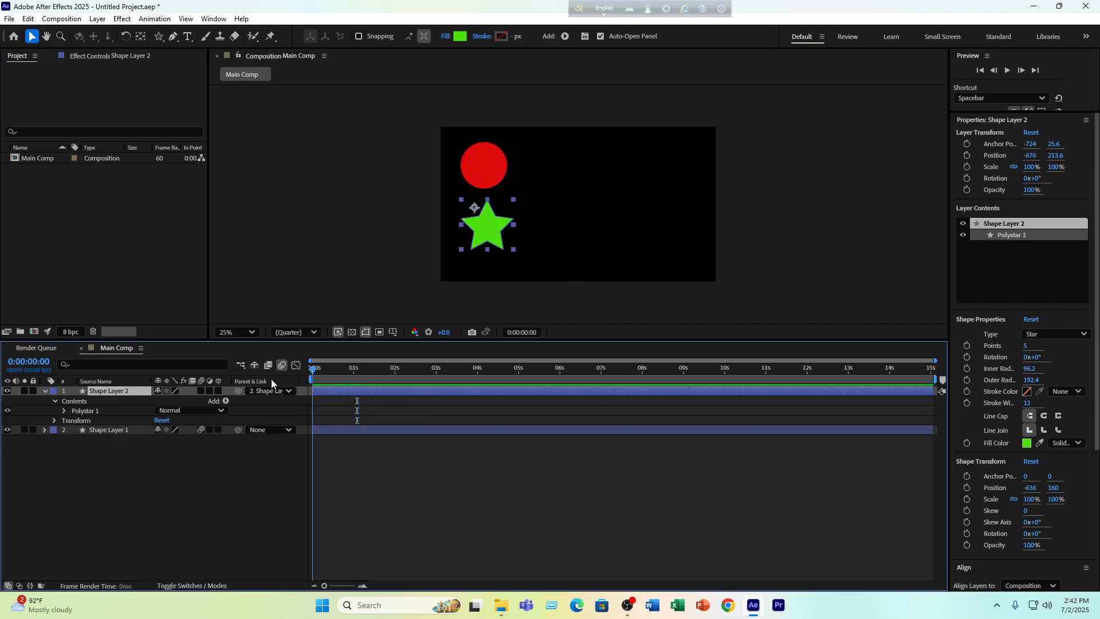
key(space)
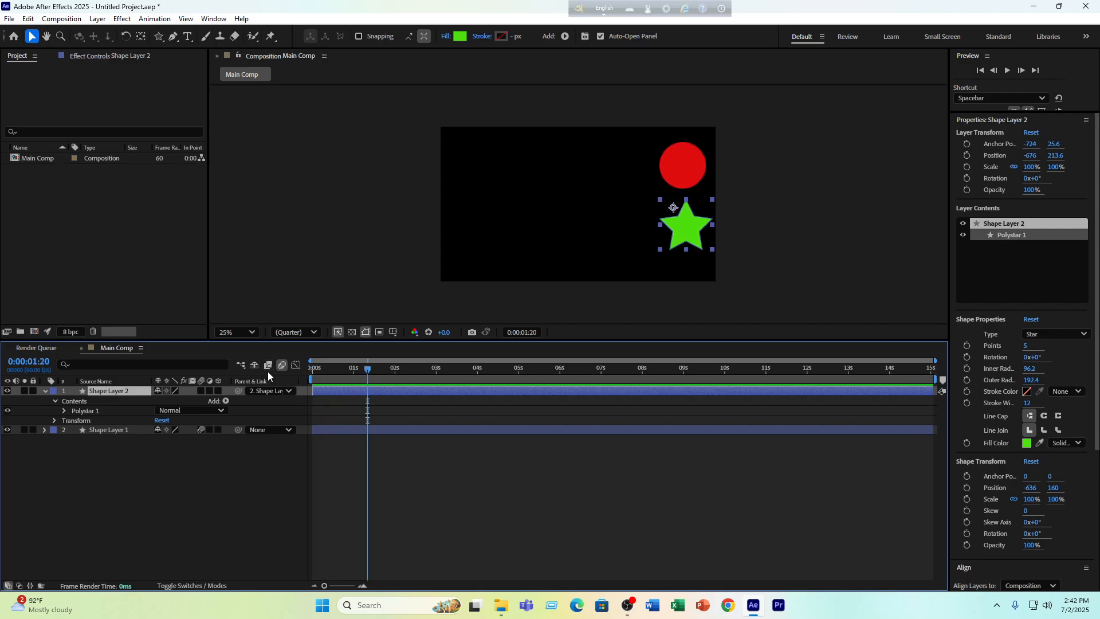
key(ctrl+z)
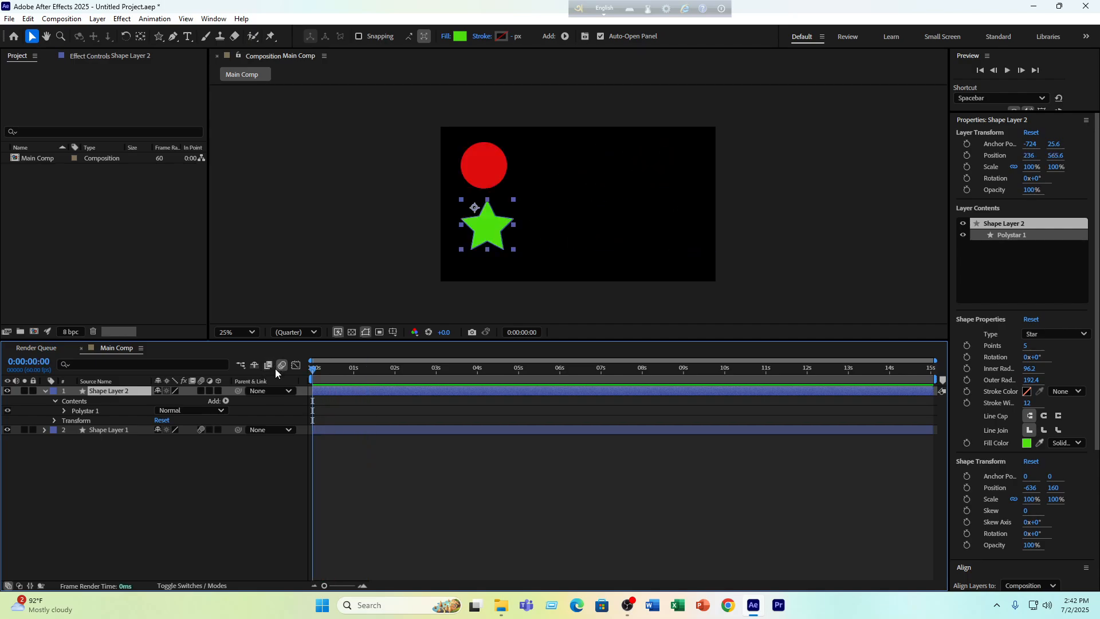
Switch the timeline's layer columns from switches to blend modes and track mattes
click(202, 459)
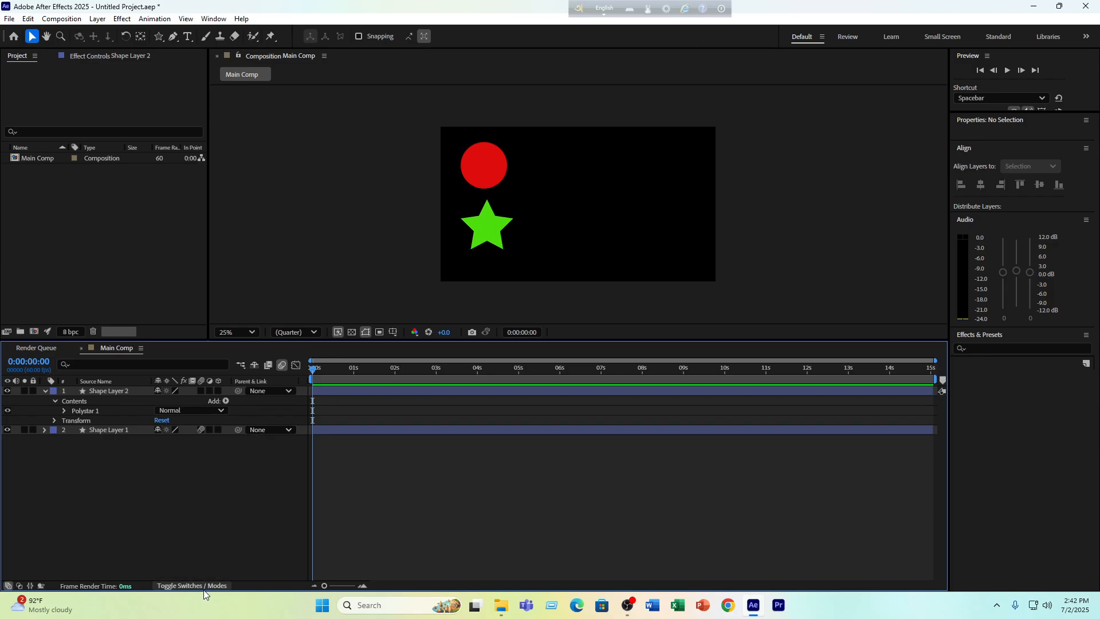
click(192, 586)
click(244, 428)
click(282, 388)
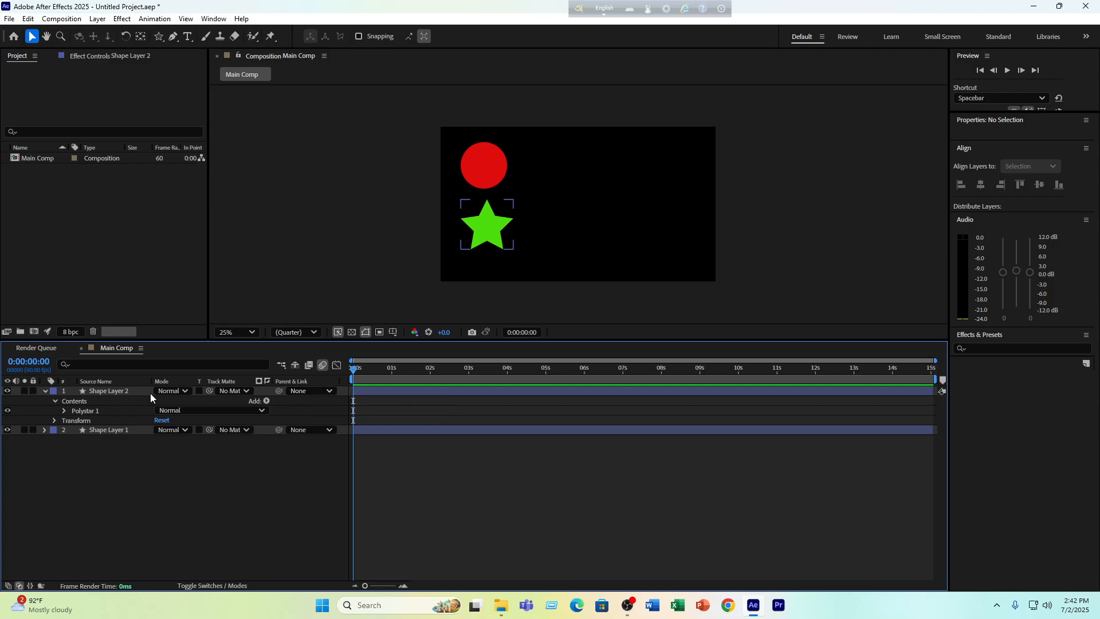
Try choosing Shape Layer 1 as the star layer's parent, preview the motion, and undo the parenting
click(167, 393)
click(309, 390)
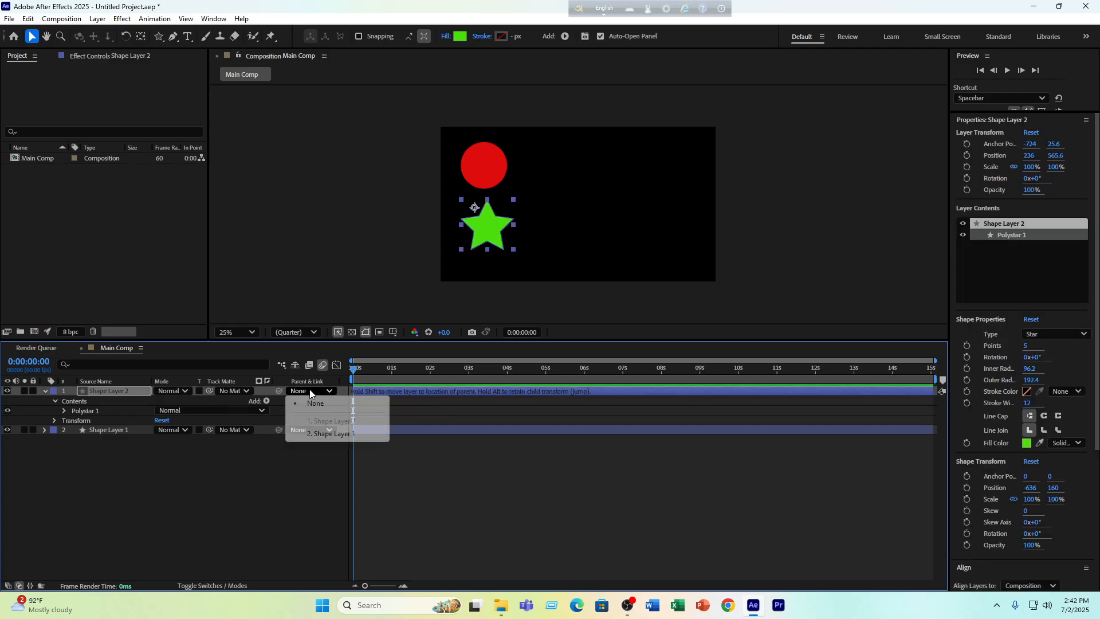
click(326, 434)
click(239, 469)
key(space)
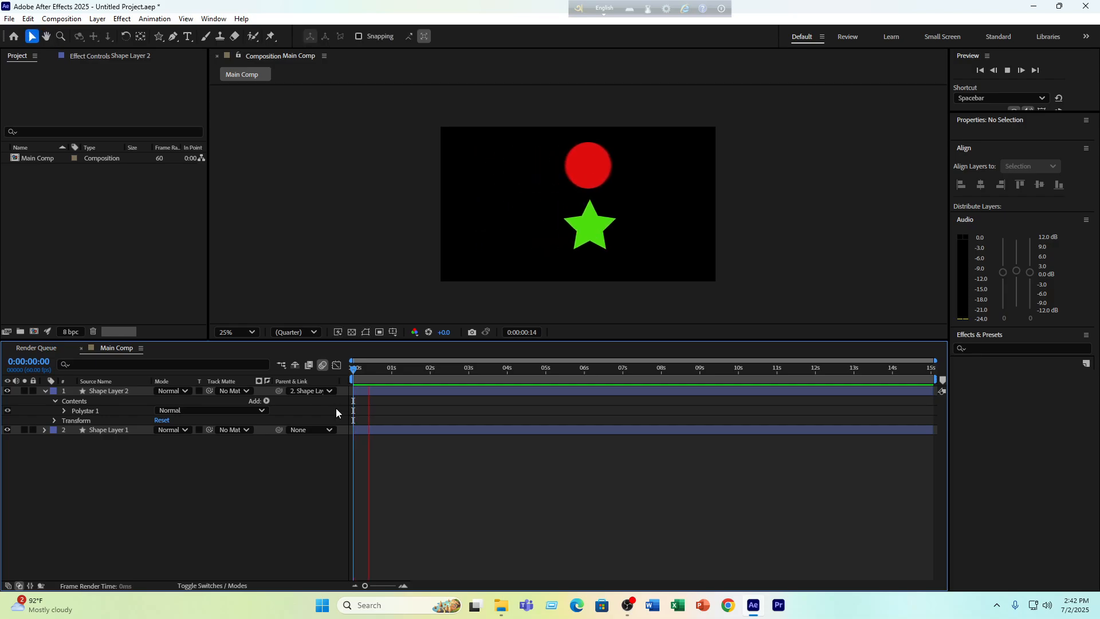
key(space)
key(ctrl+z)
key(ctrl+z)
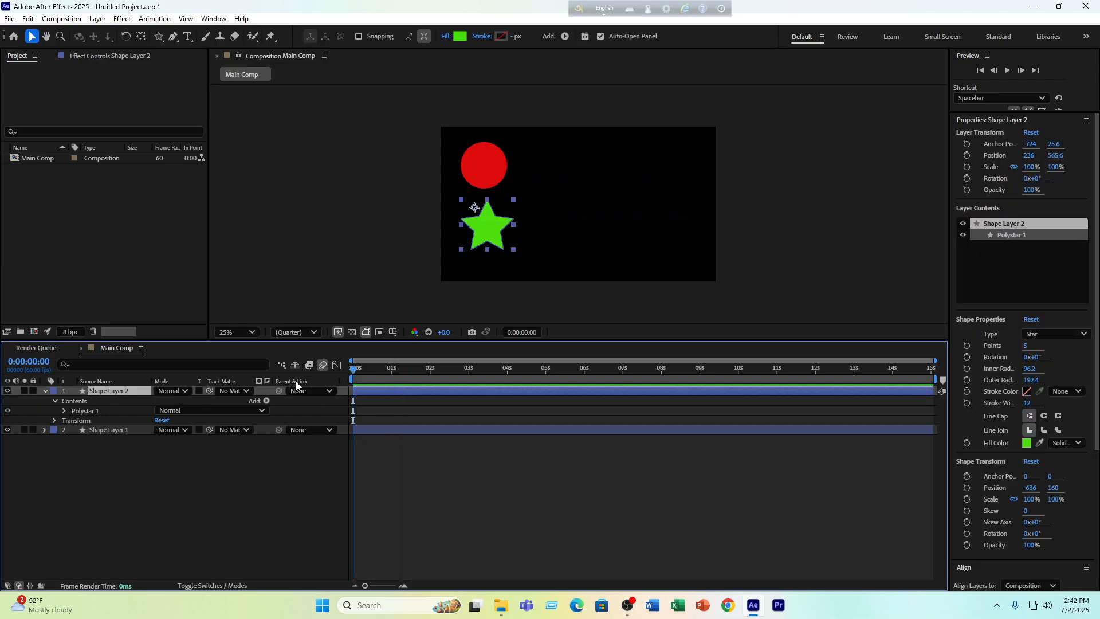
Parent the star's layer to Shape Layer 1 with the pick whip and play a preview
drag(280, 391, 108, 432)
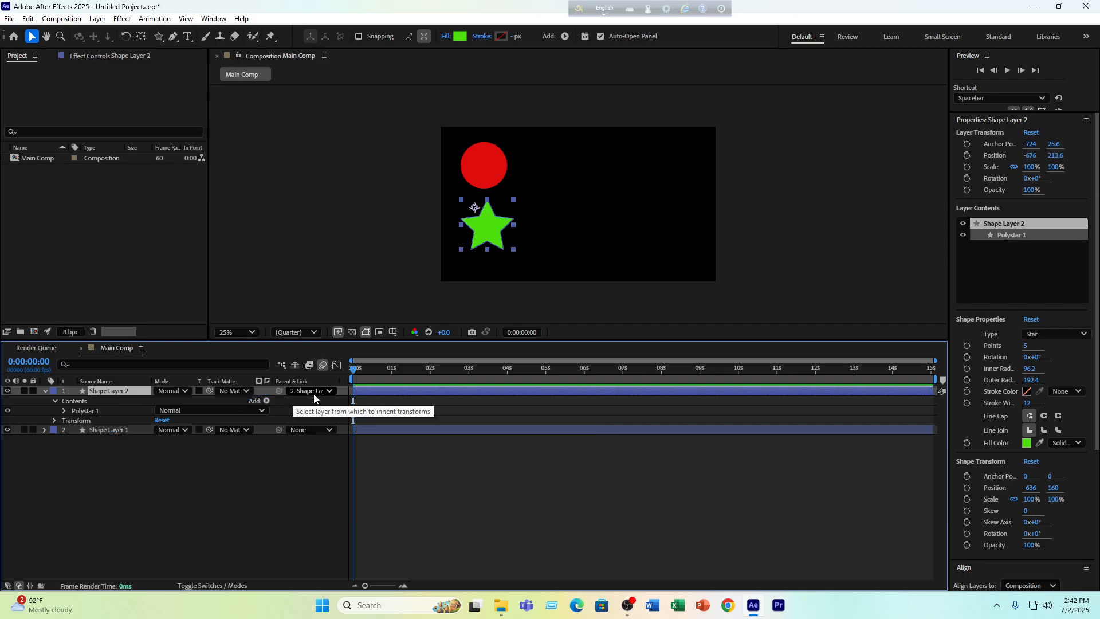
key(space)
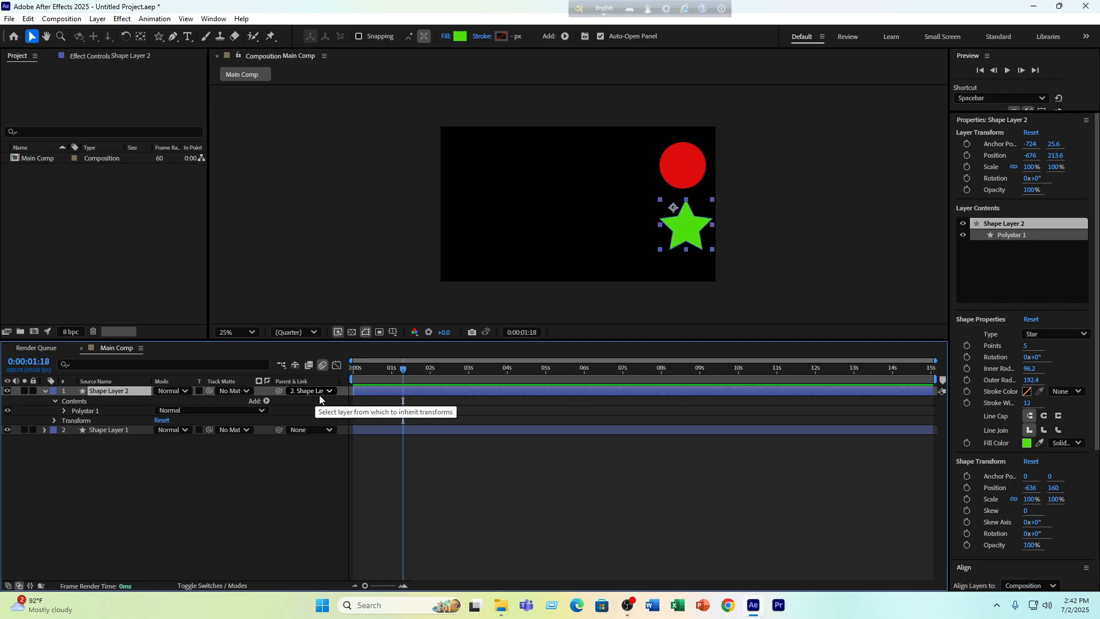
Try scaling the red circle's layer down to 60% with the star linked to it, and undo the scaling
click(125, 432)
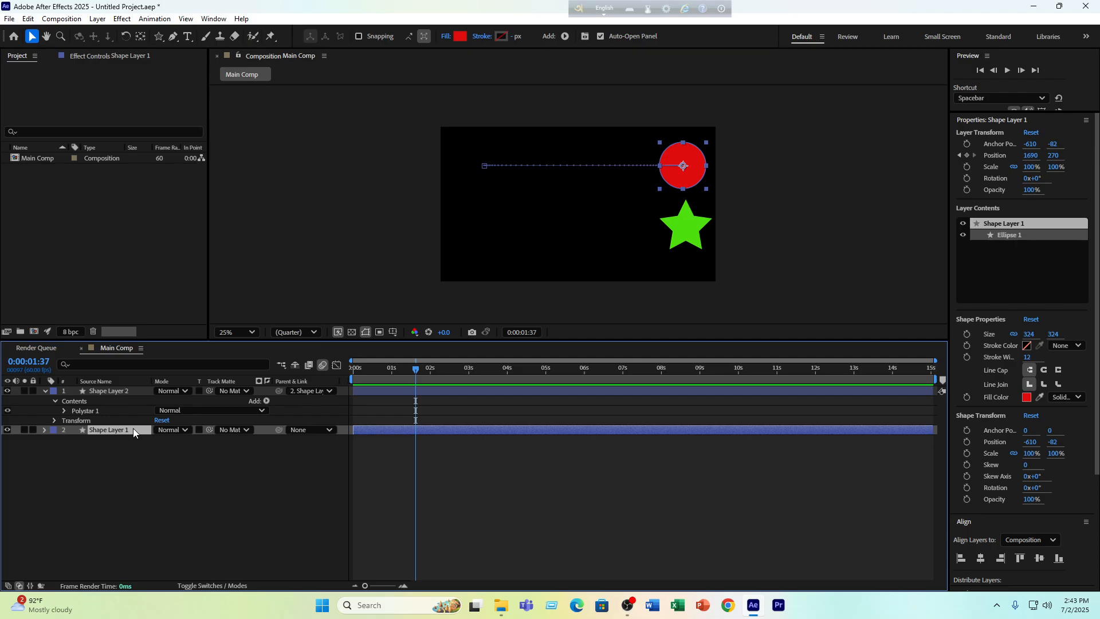
key(s)
drag(172, 440, 152, 442)
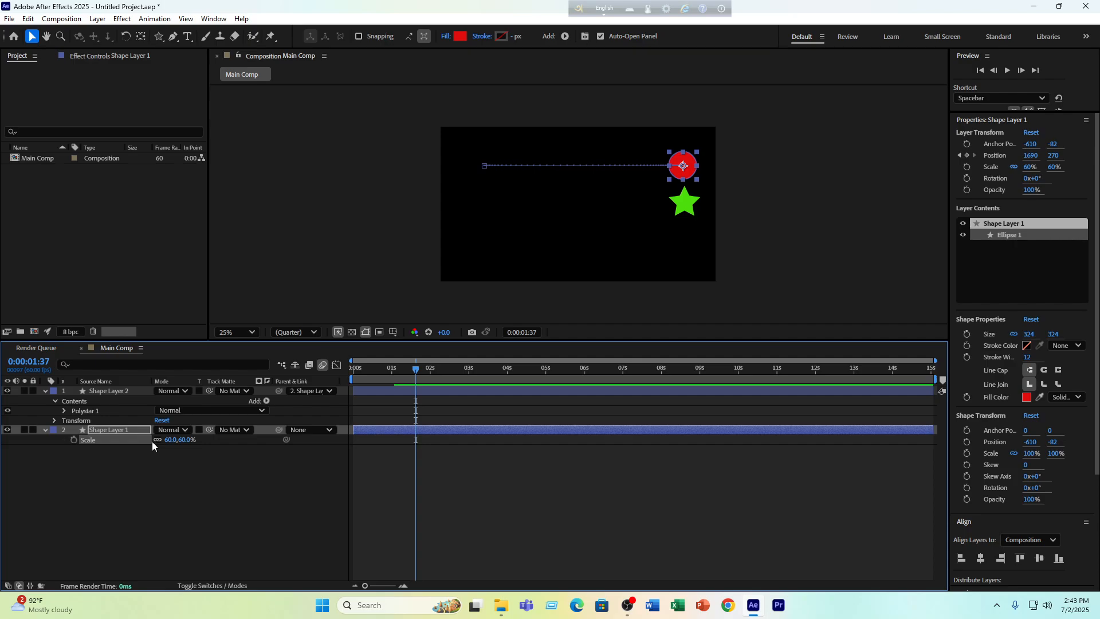
key(ctrl+z)
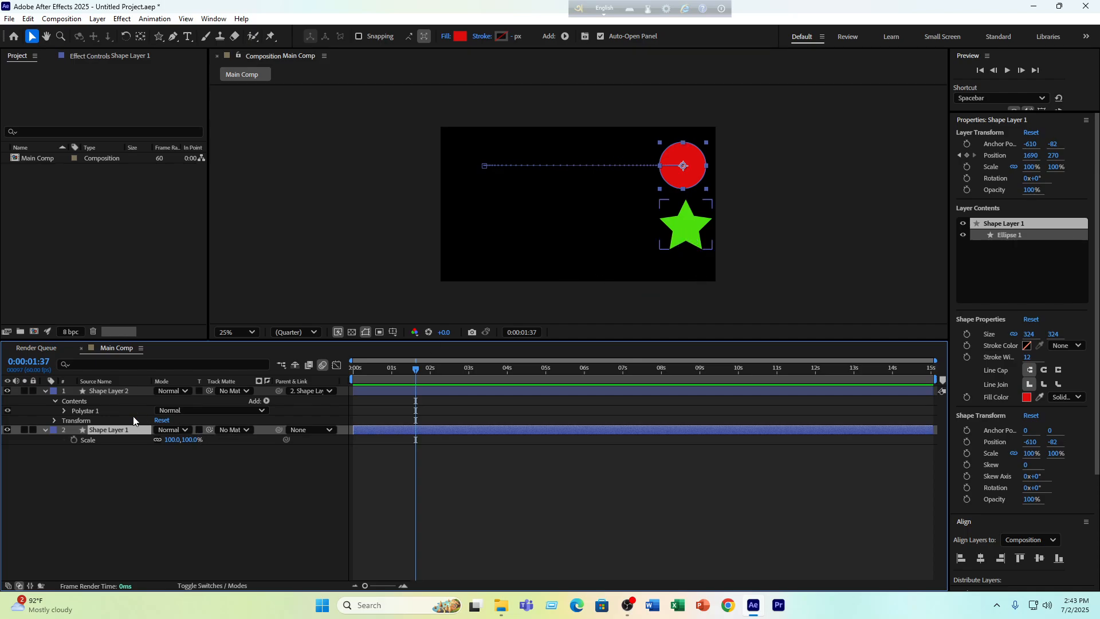
Reveal the star layer's Scale property beneath it in the timeline, and replace it with the Position property
click(102, 390)
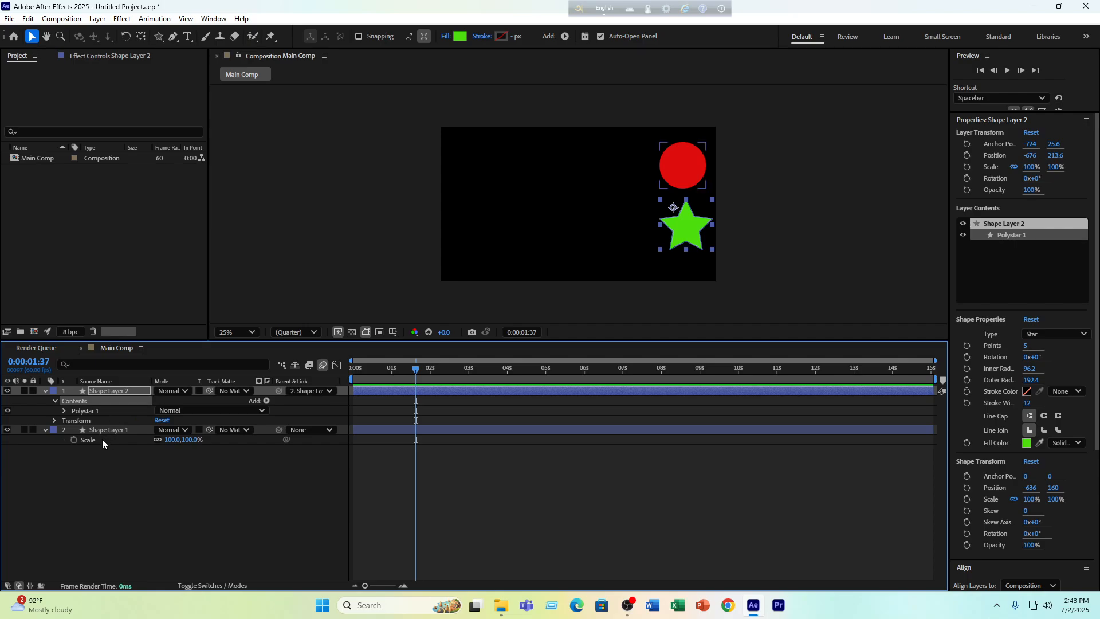
click(102, 439)
click(93, 390)
key(s)
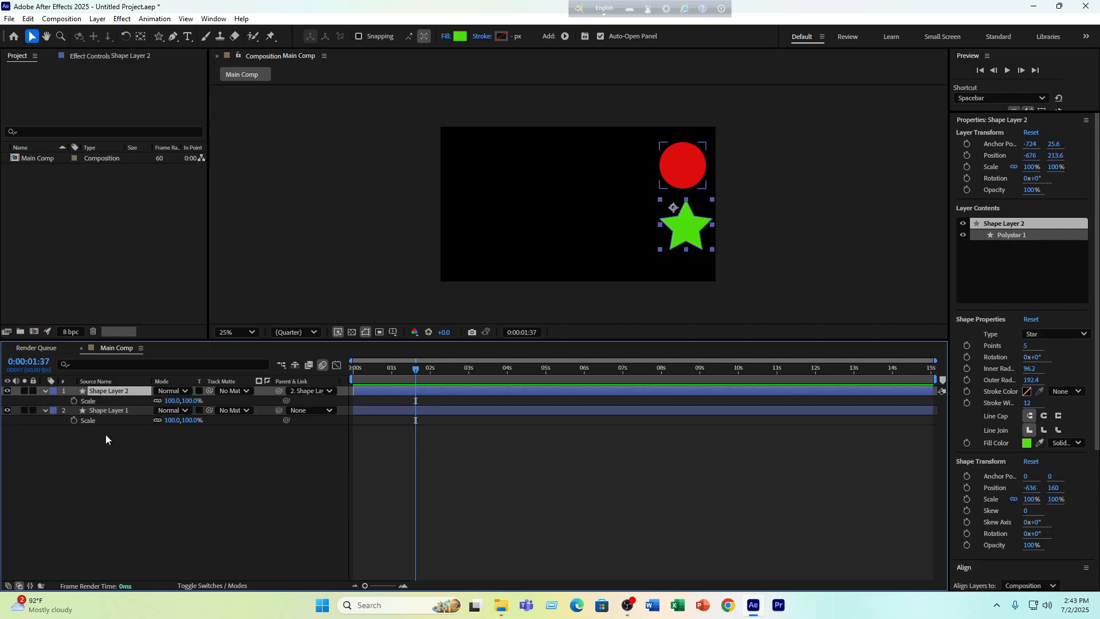
drag(282, 421, 357, 435)
key(p)
Try linking the red circle's Scale to the star's Position with the property pick whip, and undo the link
drag(284, 420, 126, 407)
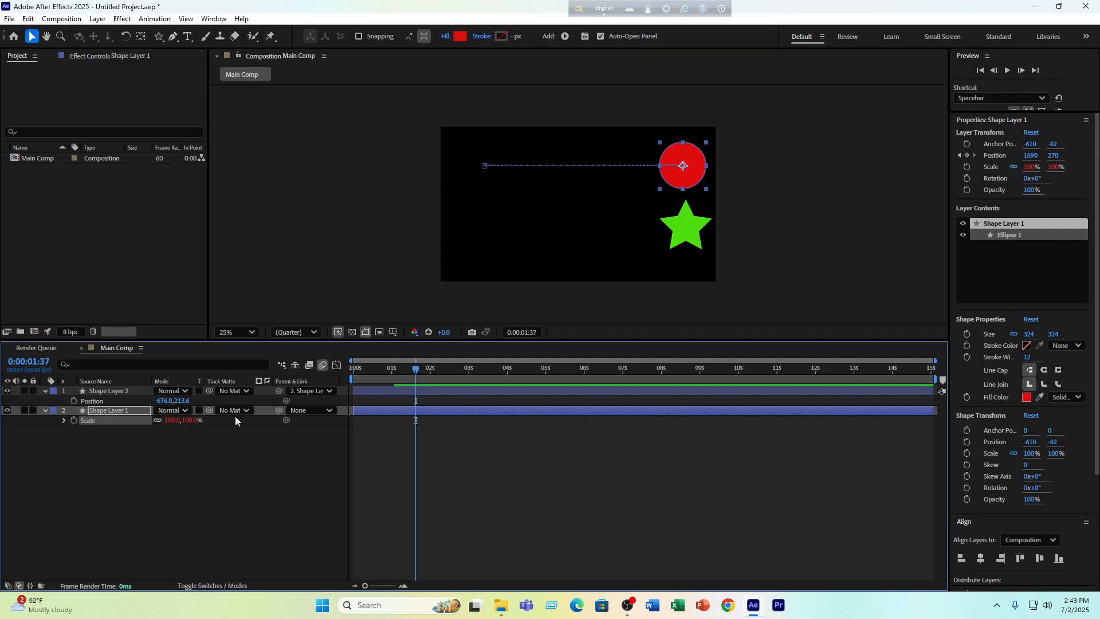
drag(286, 420, 433, 378)
key(ctrl+z)
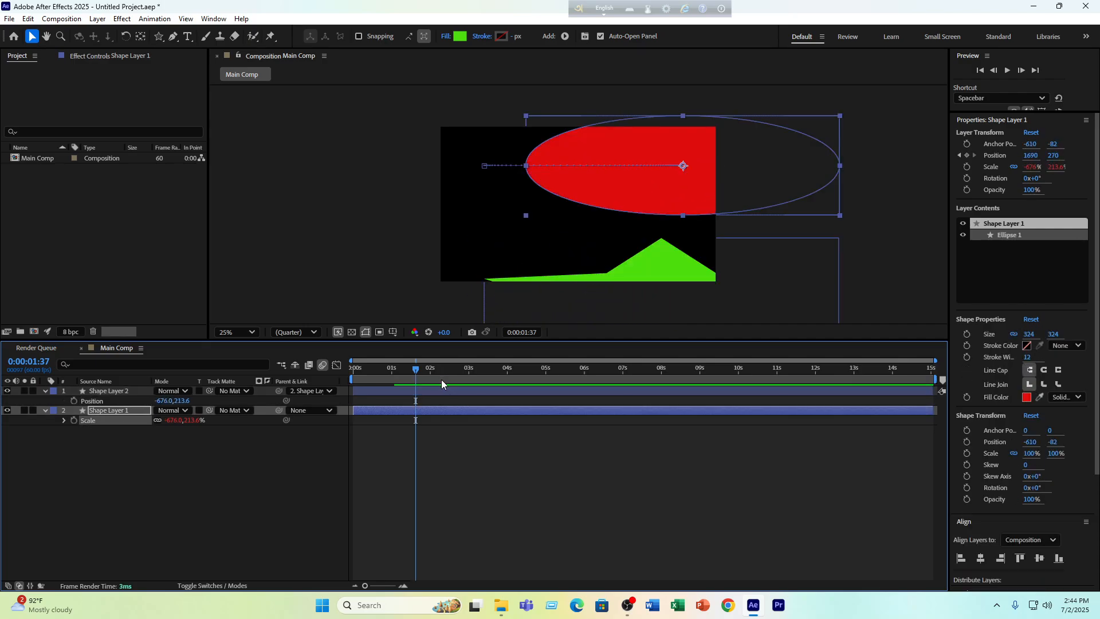
key(ctrl+z)
click(163, 461)
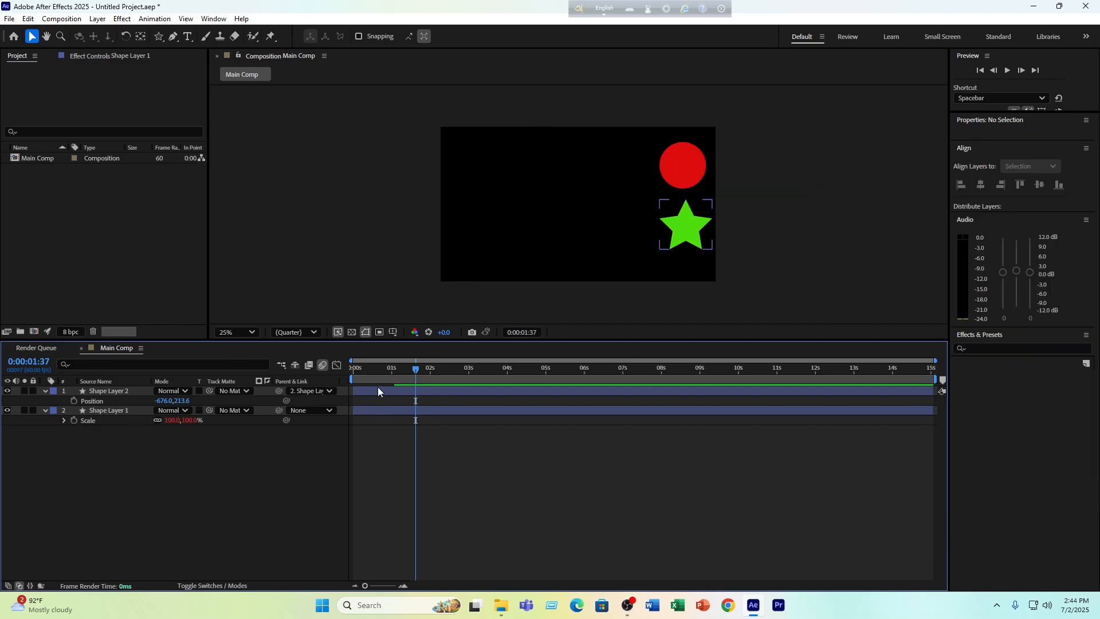
Move the playhead back to 0:00:00:16 and import videoplayback.mp4 from the Downloads folder into the project
drag(417, 370, 357, 367)
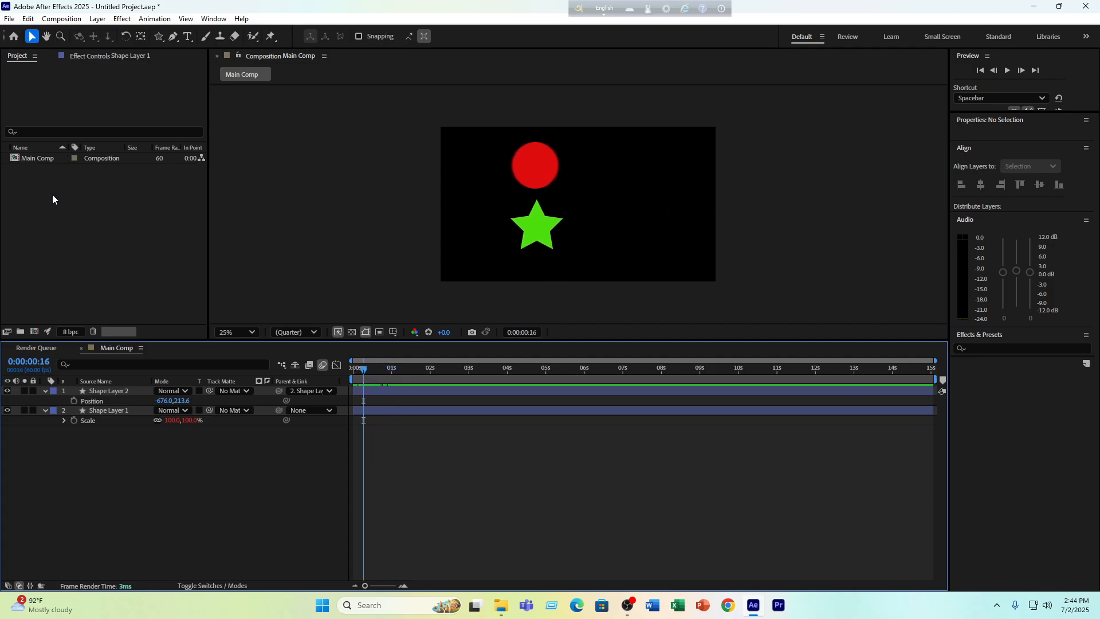
click(52, 178)
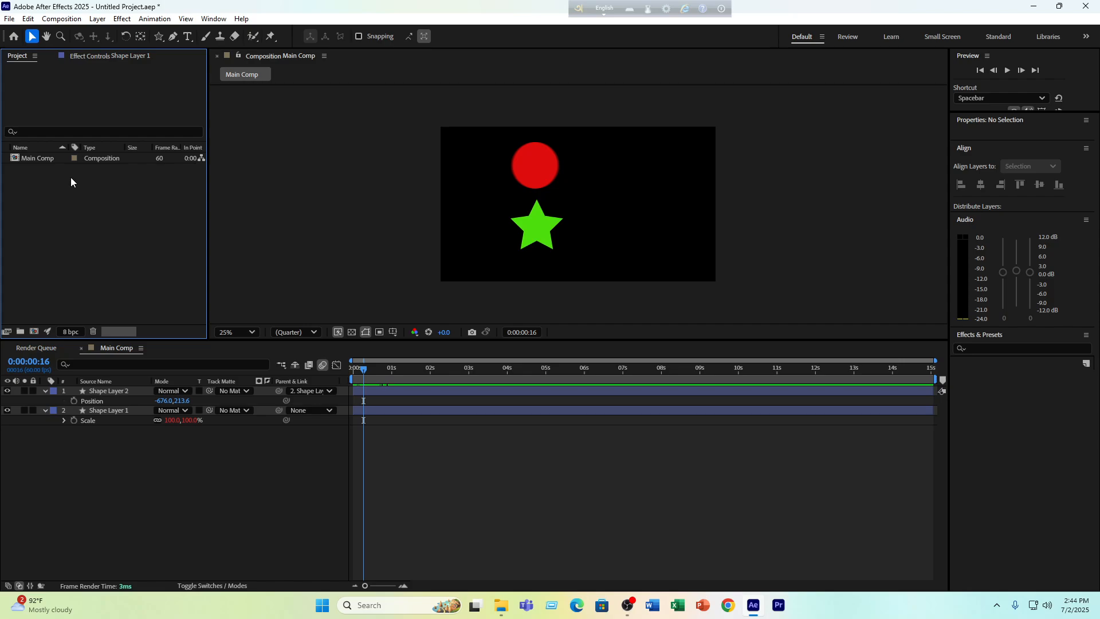
double_click(70, 177)
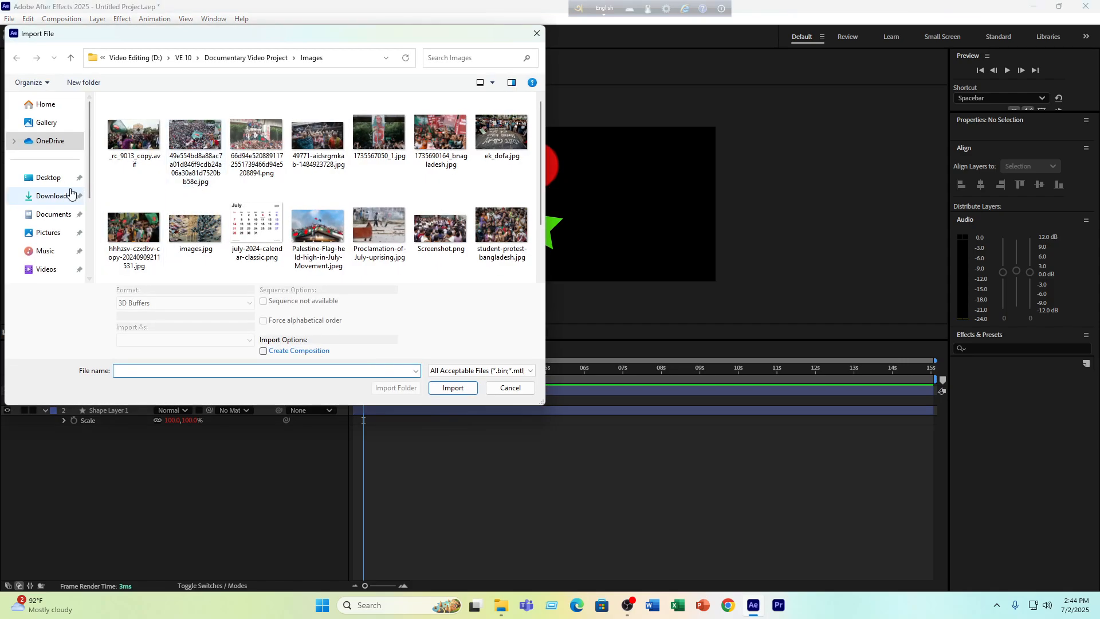
click(71, 196)
click(153, 137)
click(453, 387)
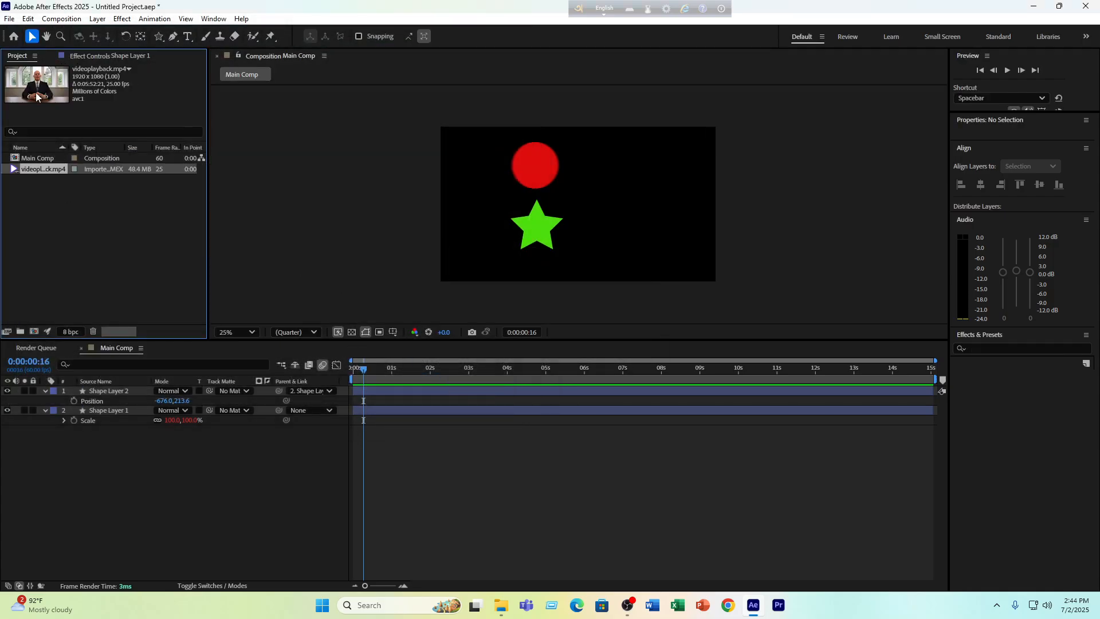
Add videoplayback.mp4 to Main Comp as the uppermost layer and delete the star and circle layers
drag(50, 170, 122, 387)
click(105, 422)
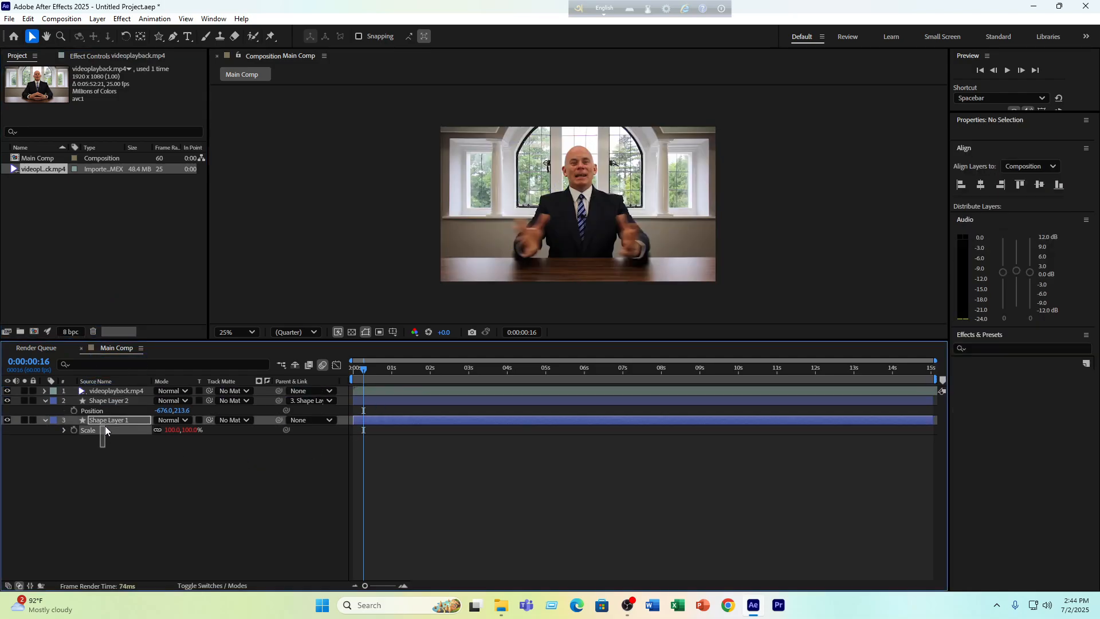
ctrl+click(107, 401)
key(Delete)
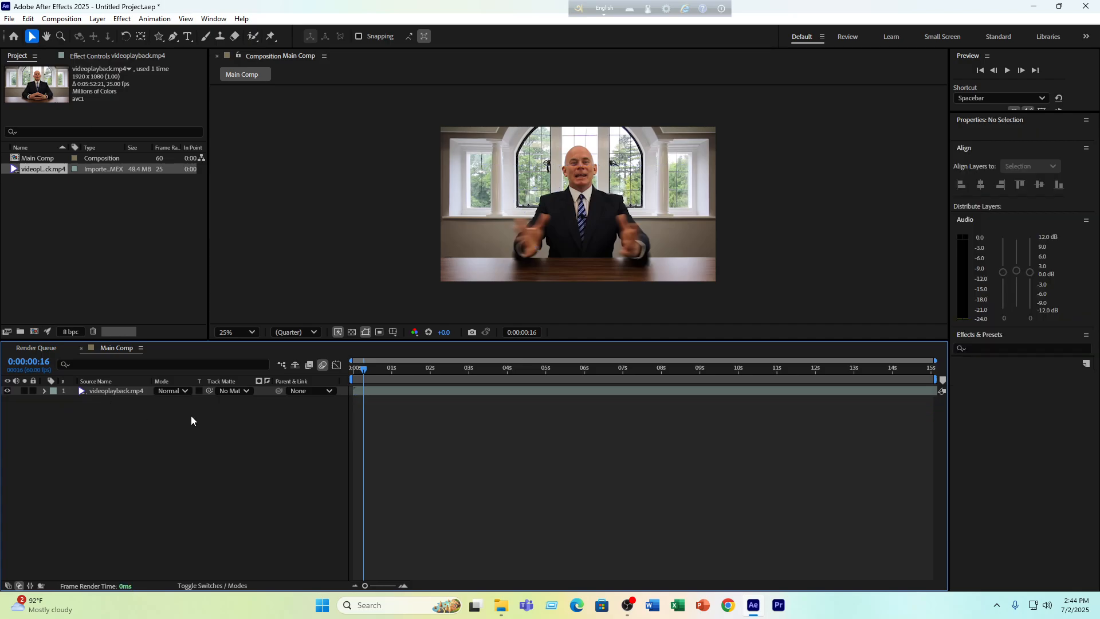
Scrub through the footage and split the videoplayback.mp4 layer at 0:00:07:04
drag(363, 361, 429, 371)
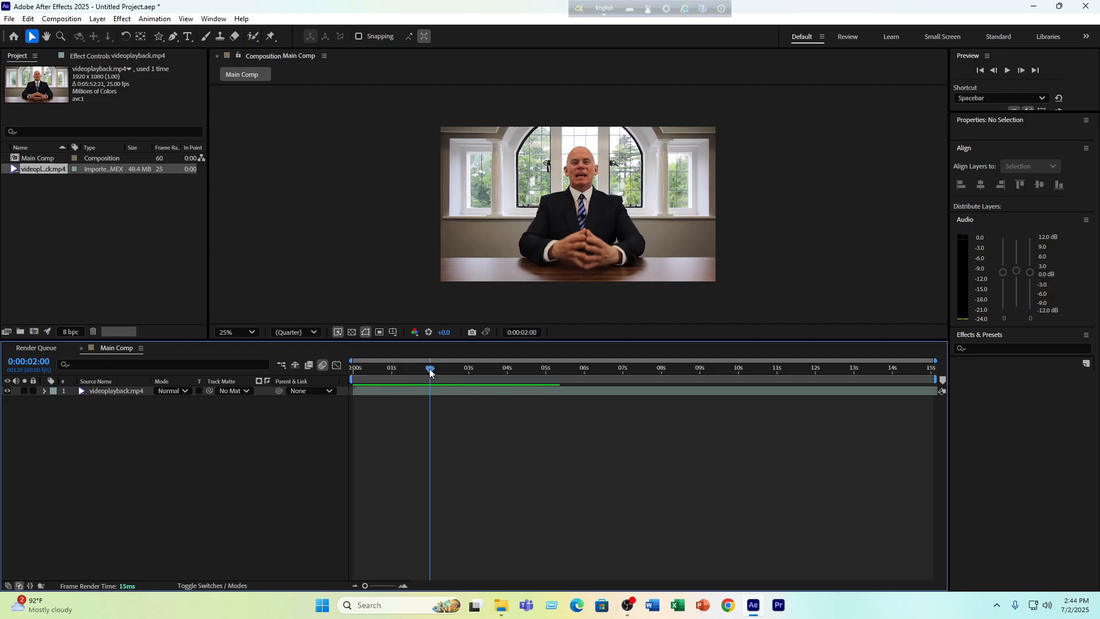
drag(429, 371, 658, 319)
right_click(652, 319)
click(614, 413)
drag(659, 371, 634, 375)
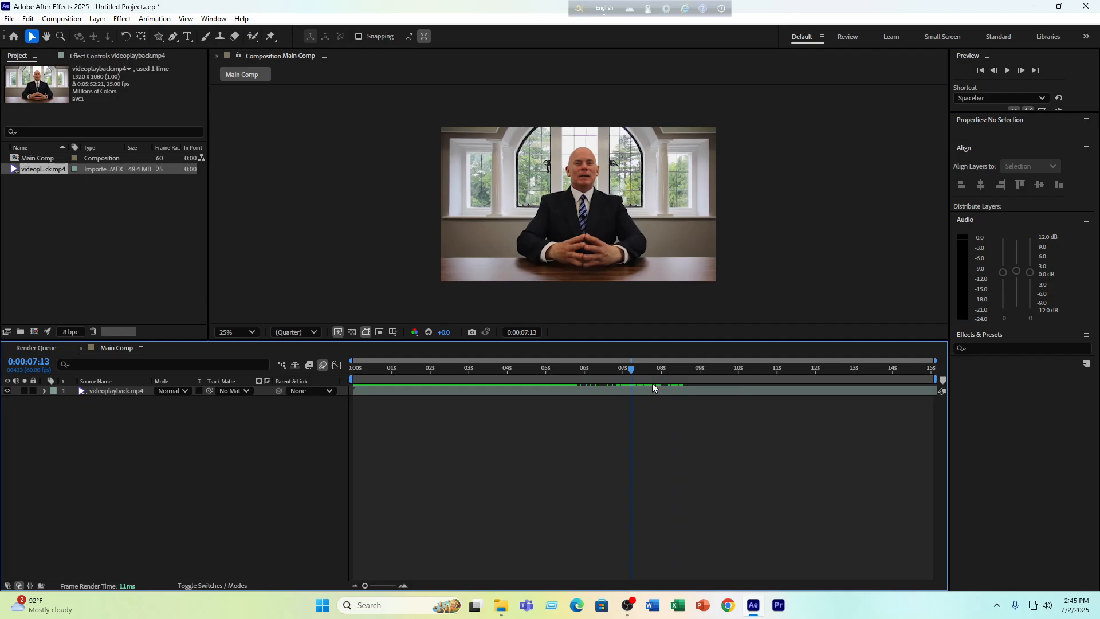
mouse_move(631, 369)
mouse_down()
mouse_move(614, 372)
mouse_move(626, 383)
mouse_up()
click(633, 390)
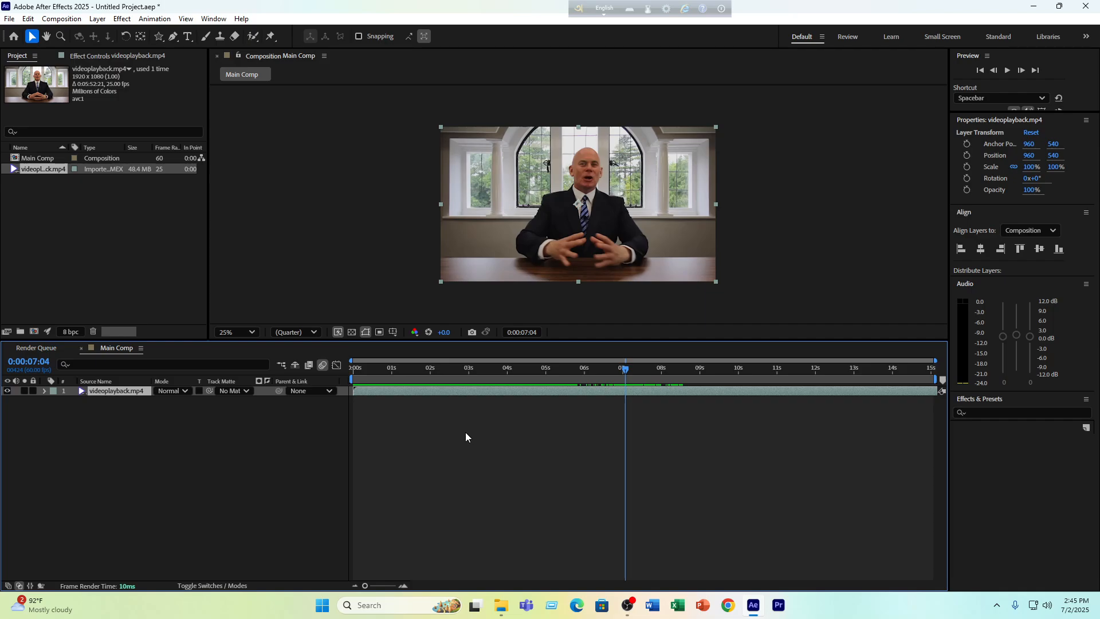
key(ctrl+d)
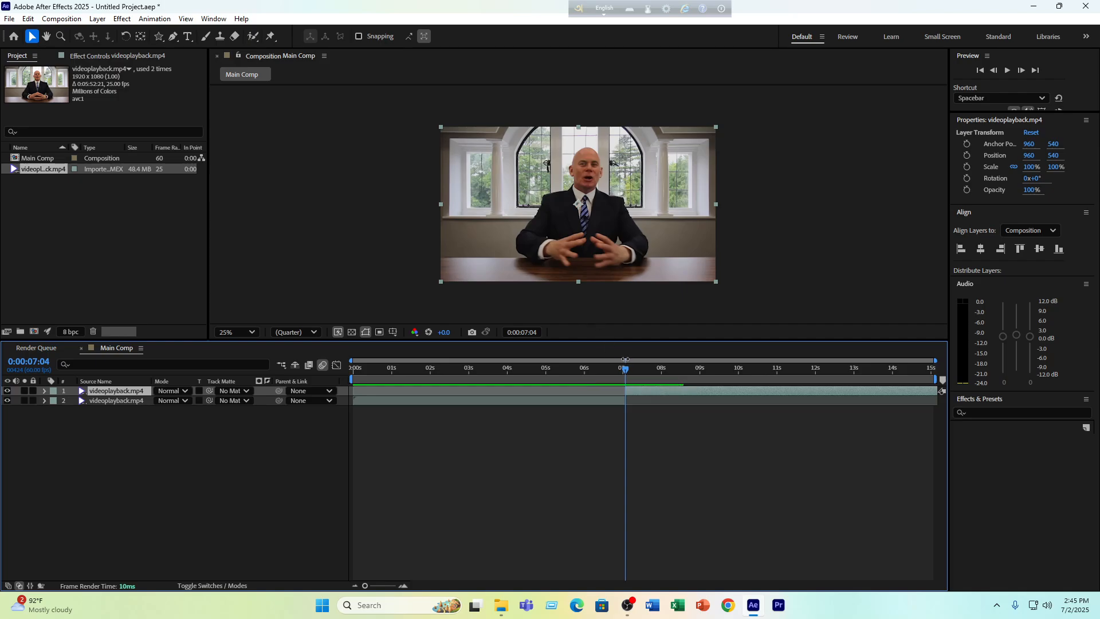
Split the second part of the video again at 0:00:09:00 to isolate a middle segment
drag(627, 370, 641, 373)
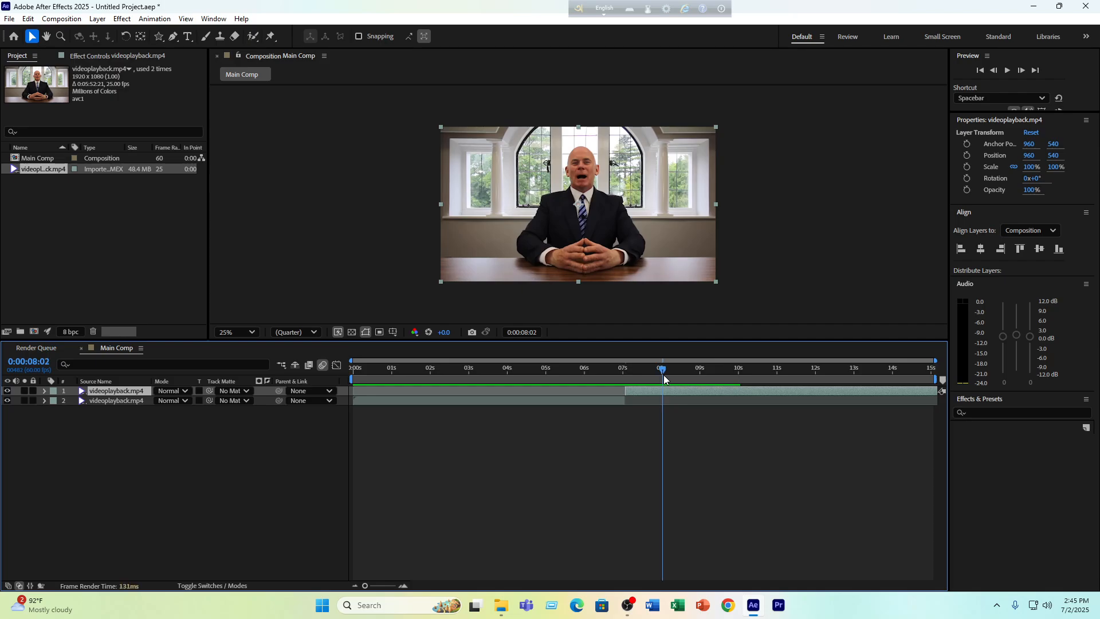
drag(662, 375, 700, 378)
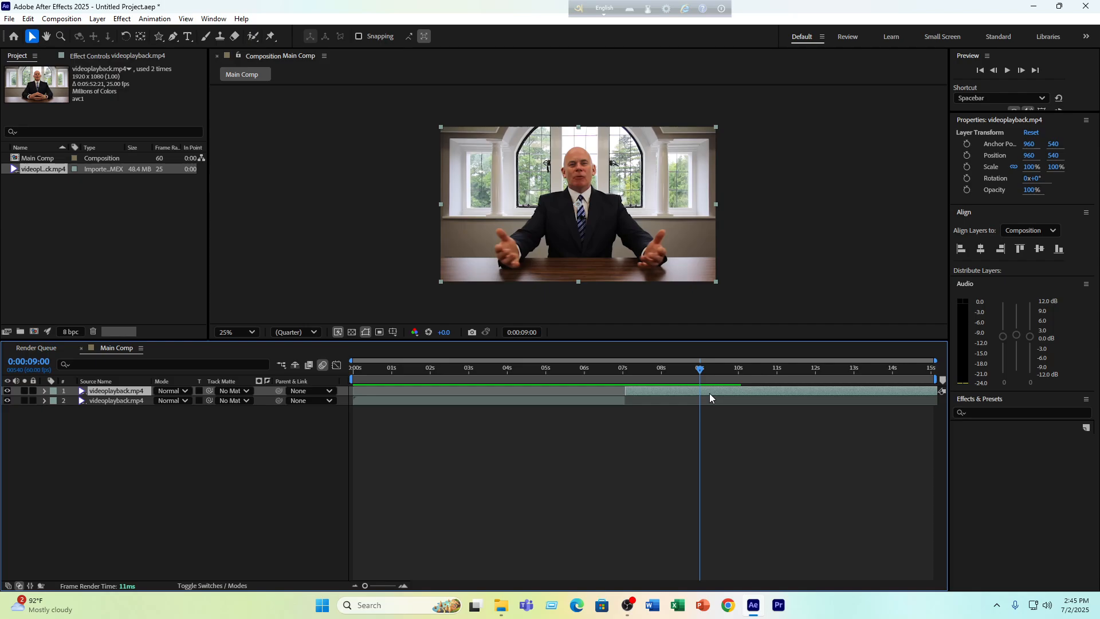
key(ctrl+shift+d)
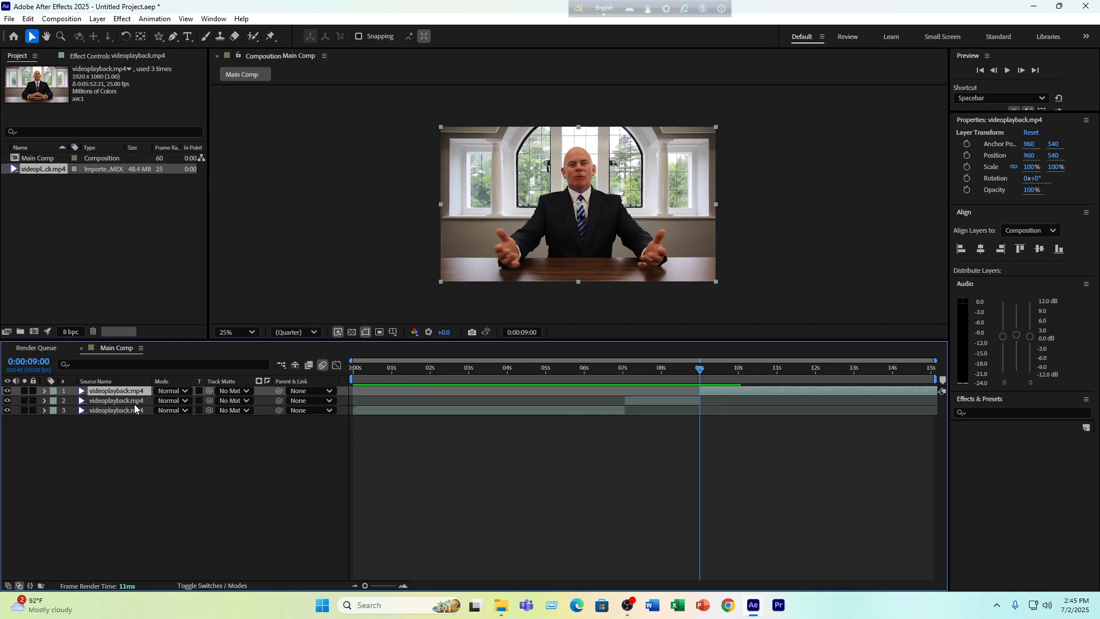
Place the playhead at 0:00:08:02 and change the middle video segment's label color to orange
click(133, 401)
click(661, 378)
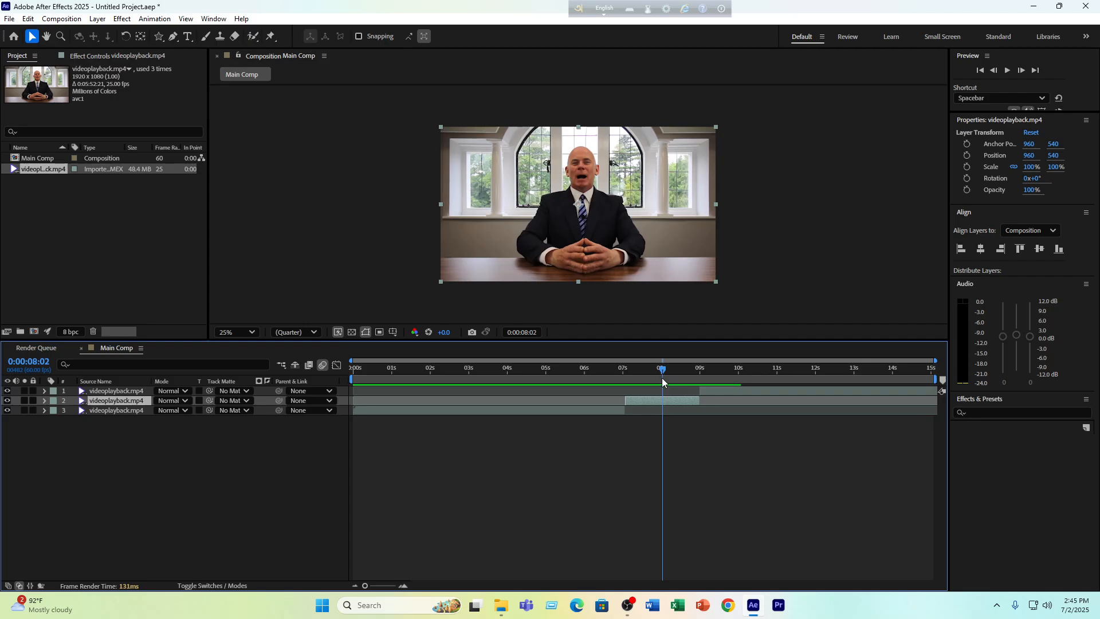
click(50, 400)
click(85, 331)
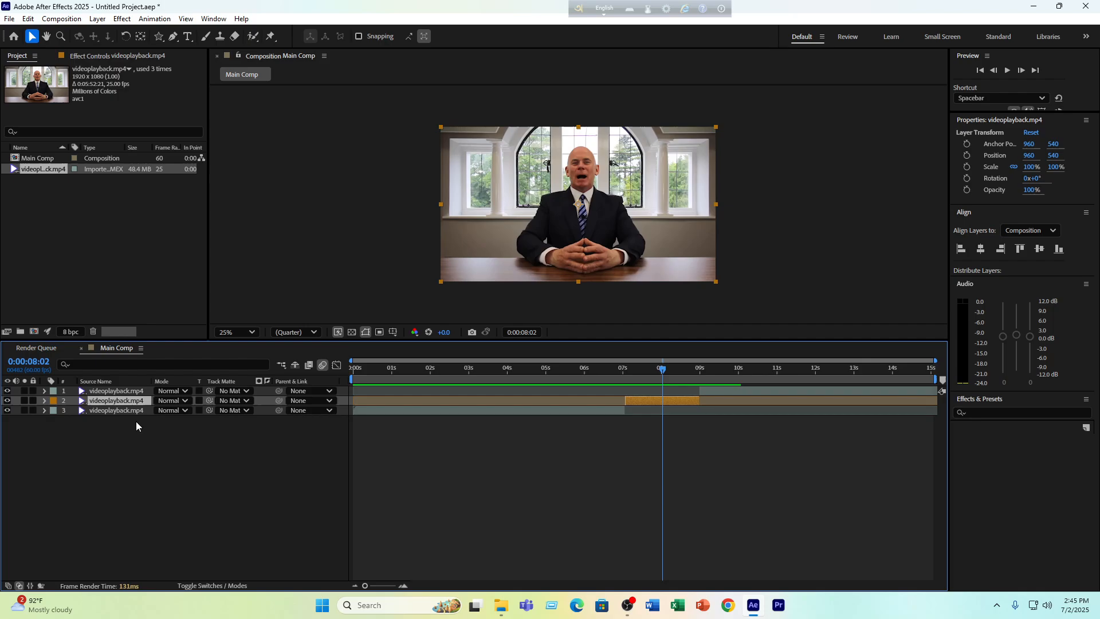
click(136, 425)
Open the orange middle segment in its own Layer view and widen that view
click(671, 399)
double_click(664, 403)
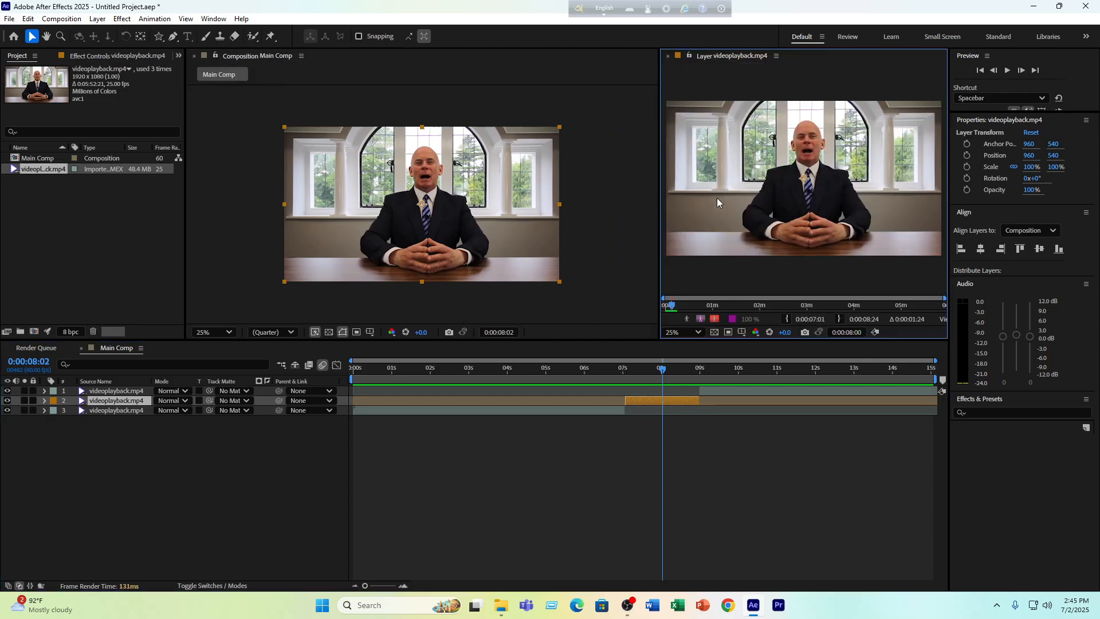
drag(659, 227, 620, 227)
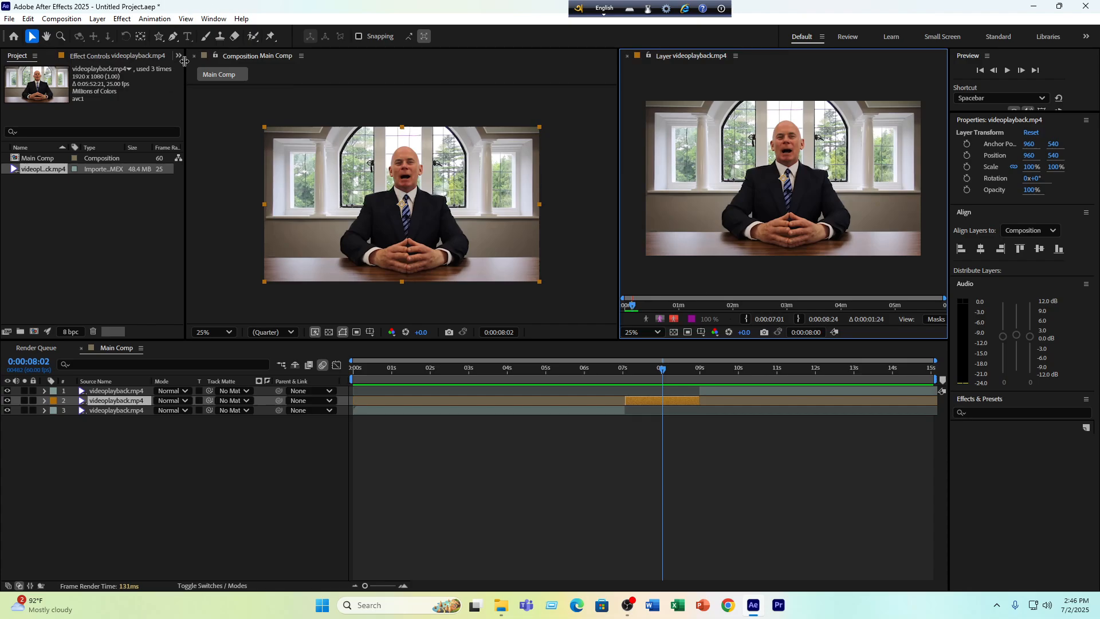
Activate the Roto Brush tool and try a foreground stroke on the speaker's face in the orange segment's Layer view
click(254, 36)
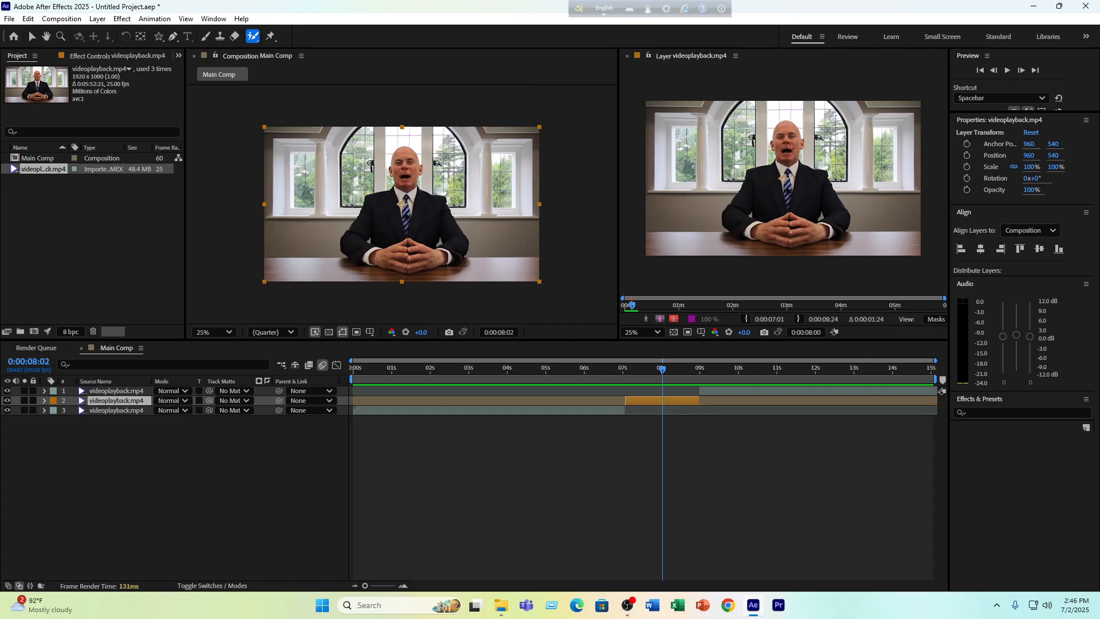
click(790, 146)
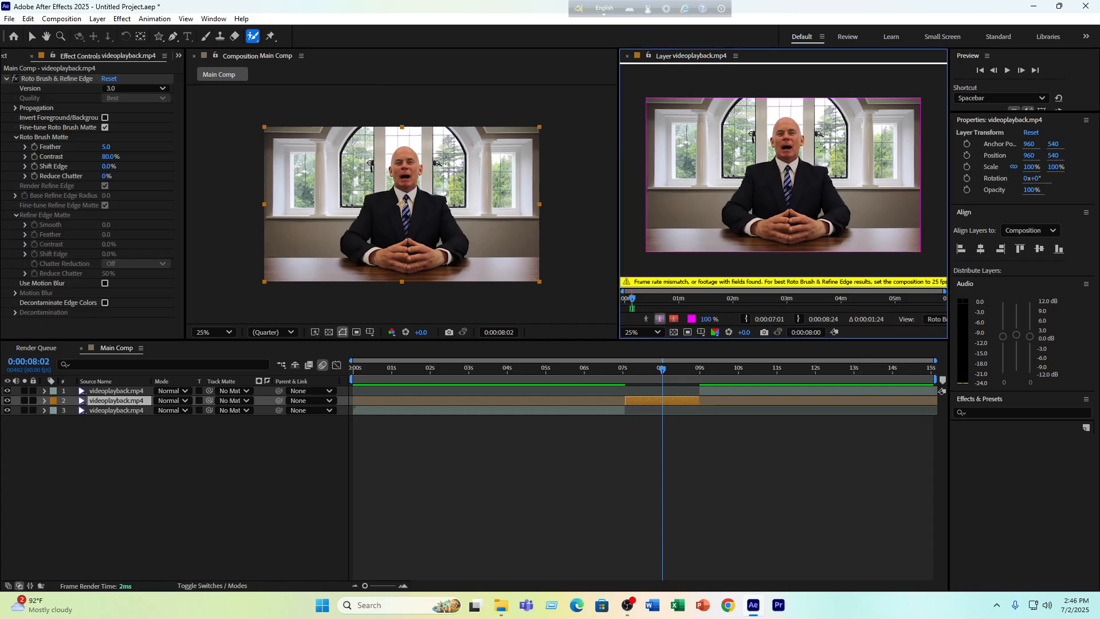
key(ctrl+z)
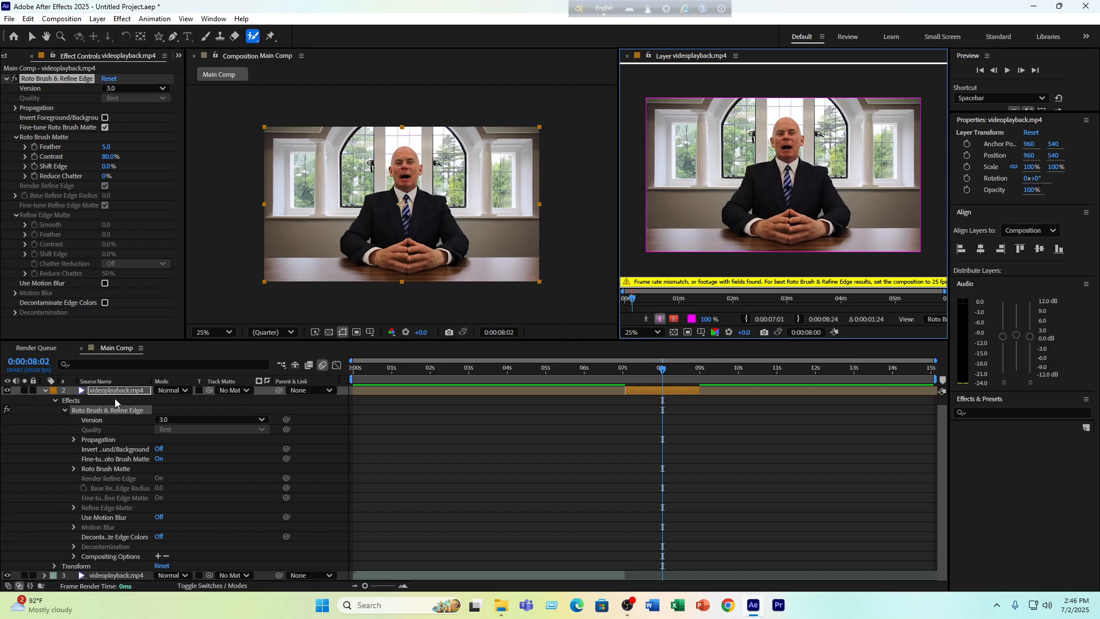
click(45, 390)
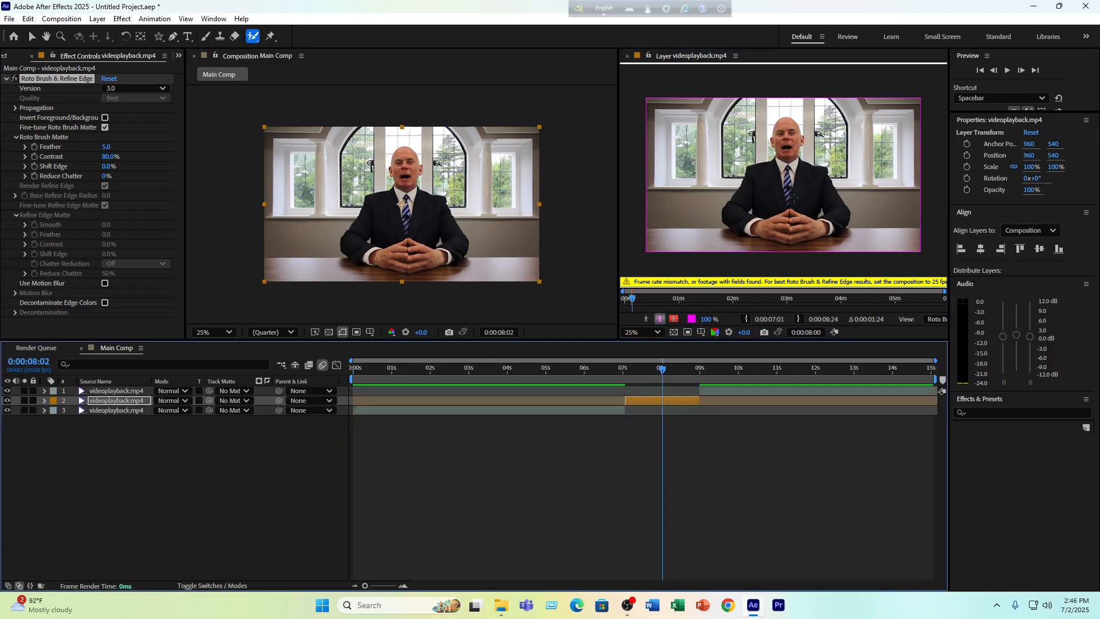
key(ctrl+z)
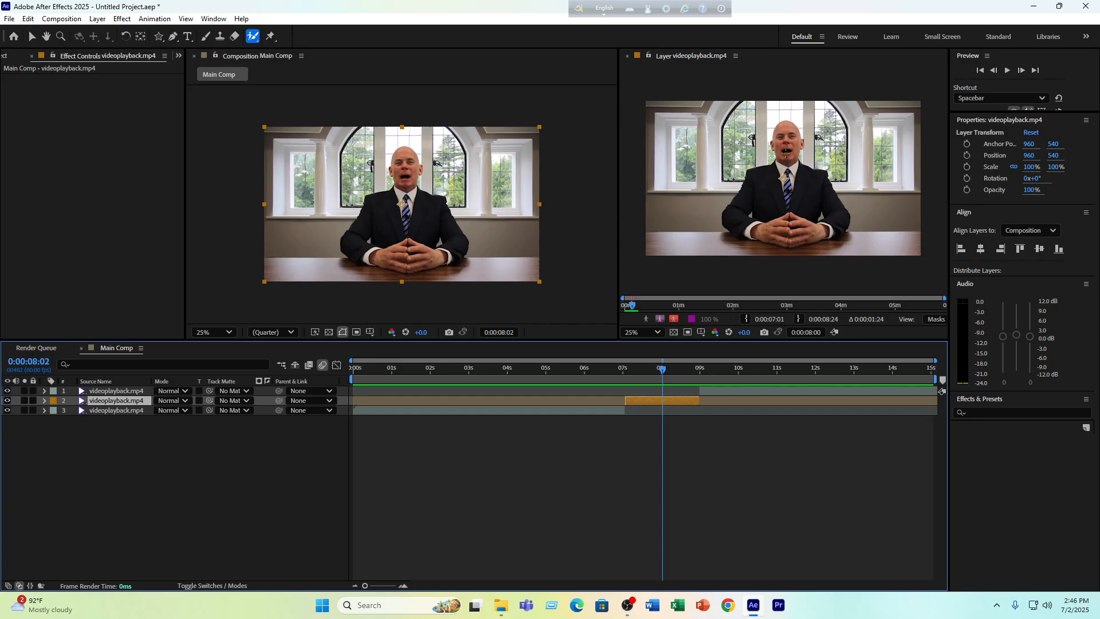
key(ctrl+shift+z)
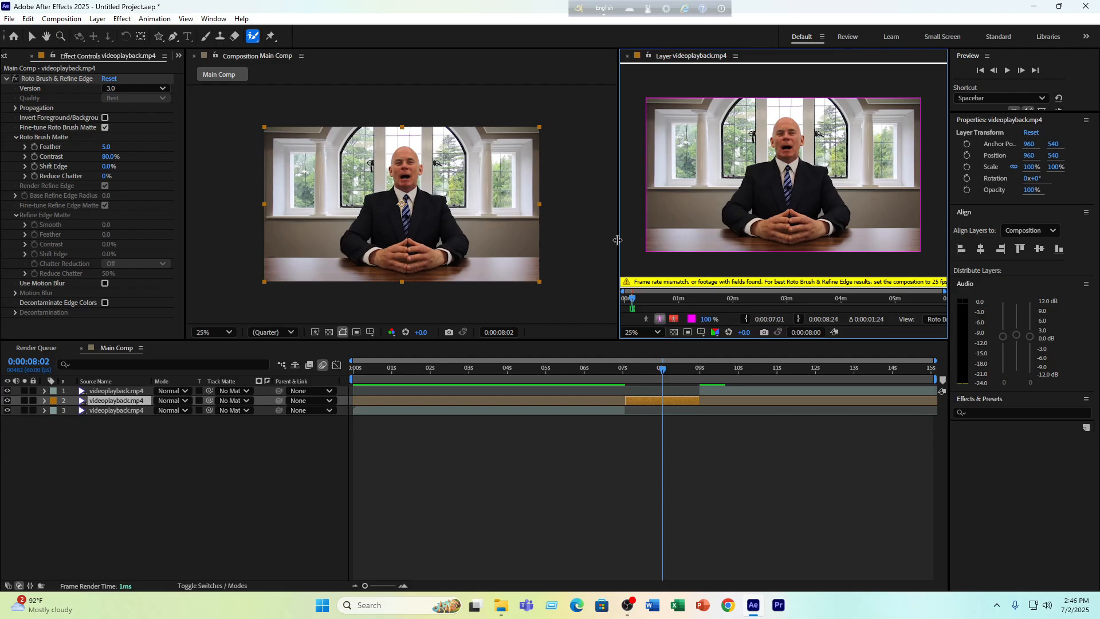
Widen the orange segment's Layer view further, narrowing the Main Comp view
drag(618, 241, 541, 247)
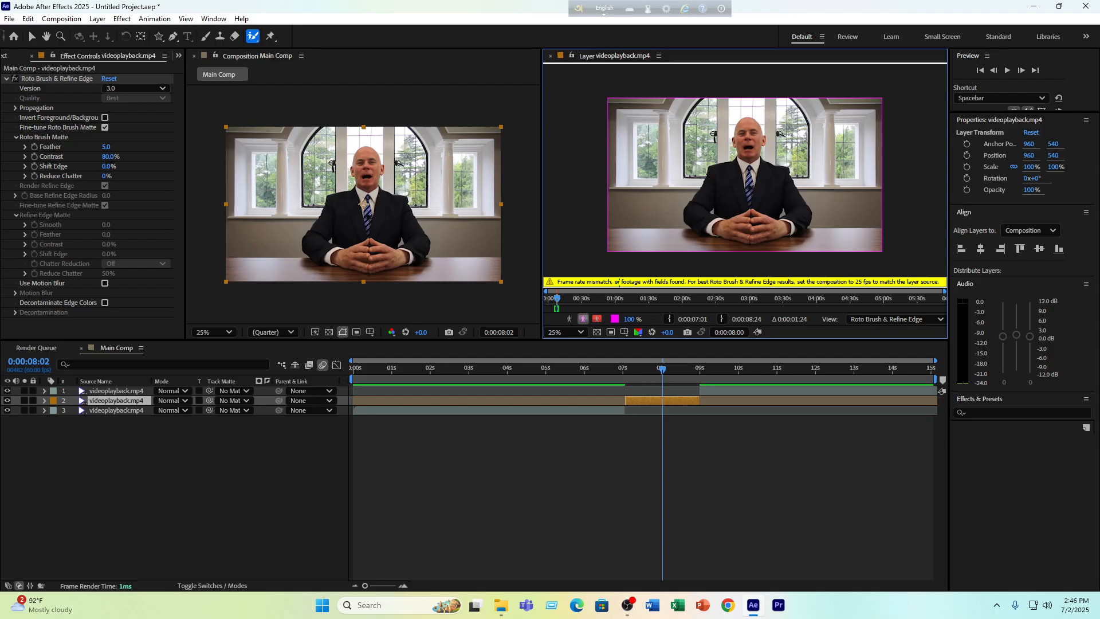
scroll(659, 177, up, 2)
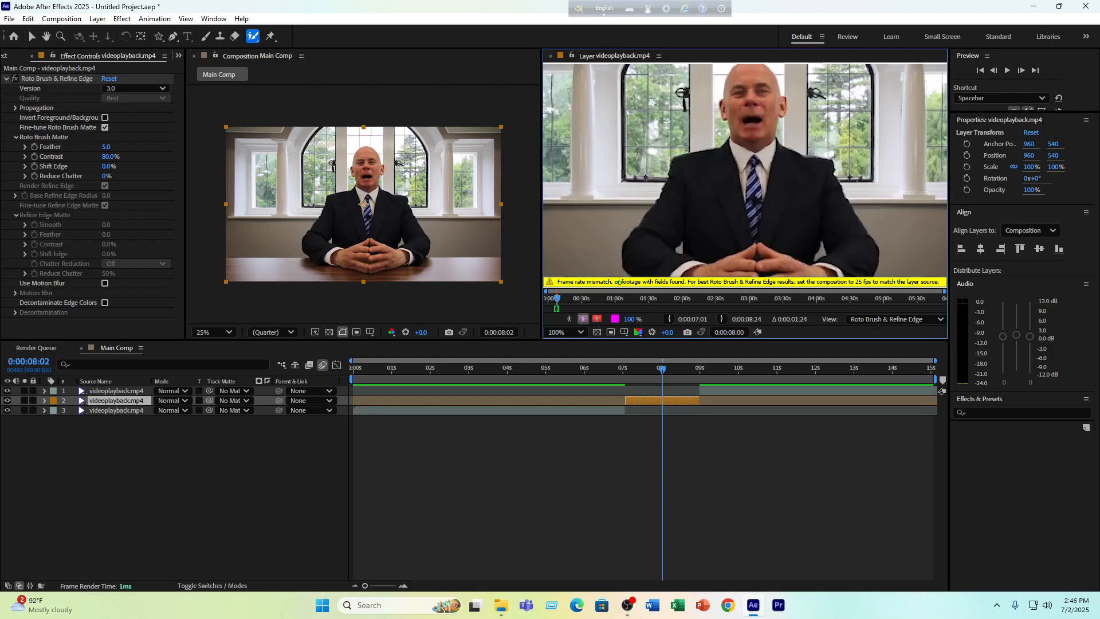
scroll(660, 177, down, 1)
scroll(623, 212, down, 1)
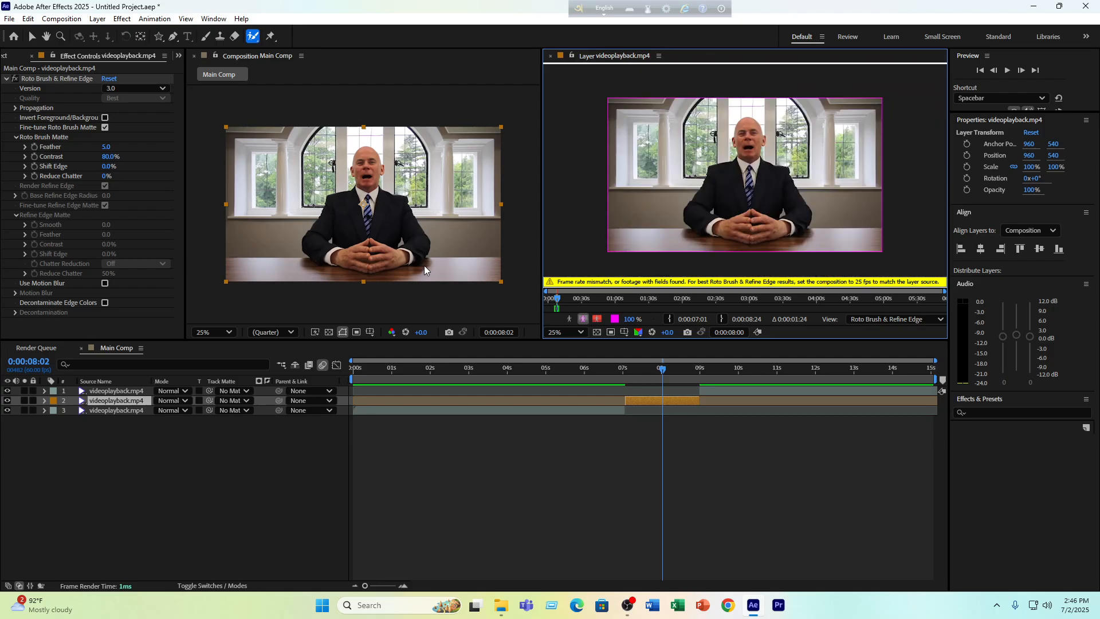
Set Main Comp's frame rate to 25 fps in the composition settings and dismiss the Roto Brush warning
click(141, 348)
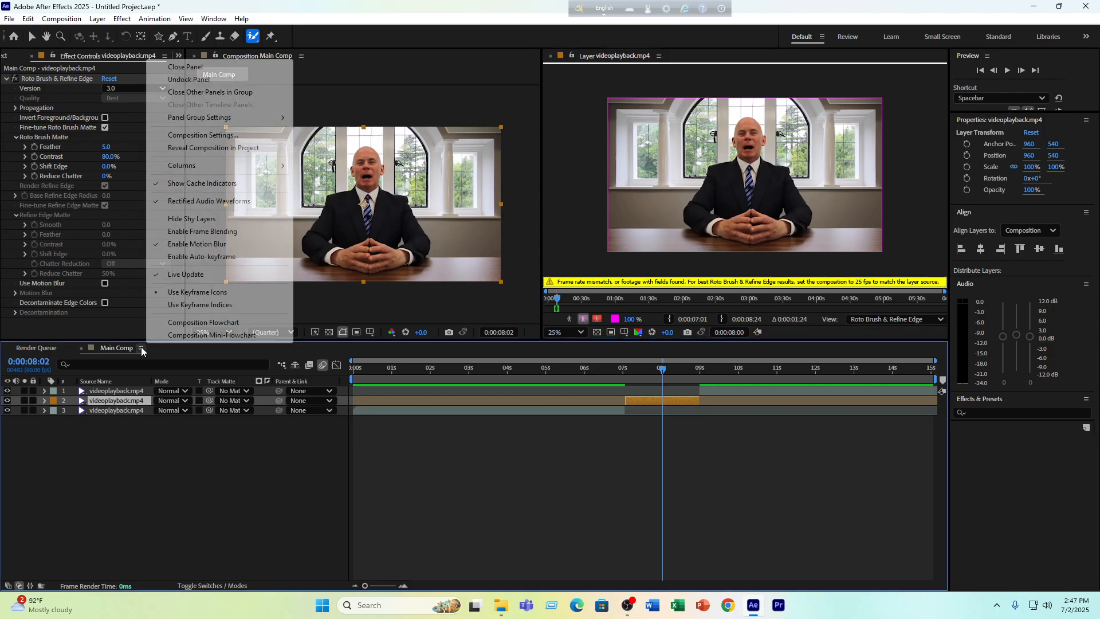
click(201, 135)
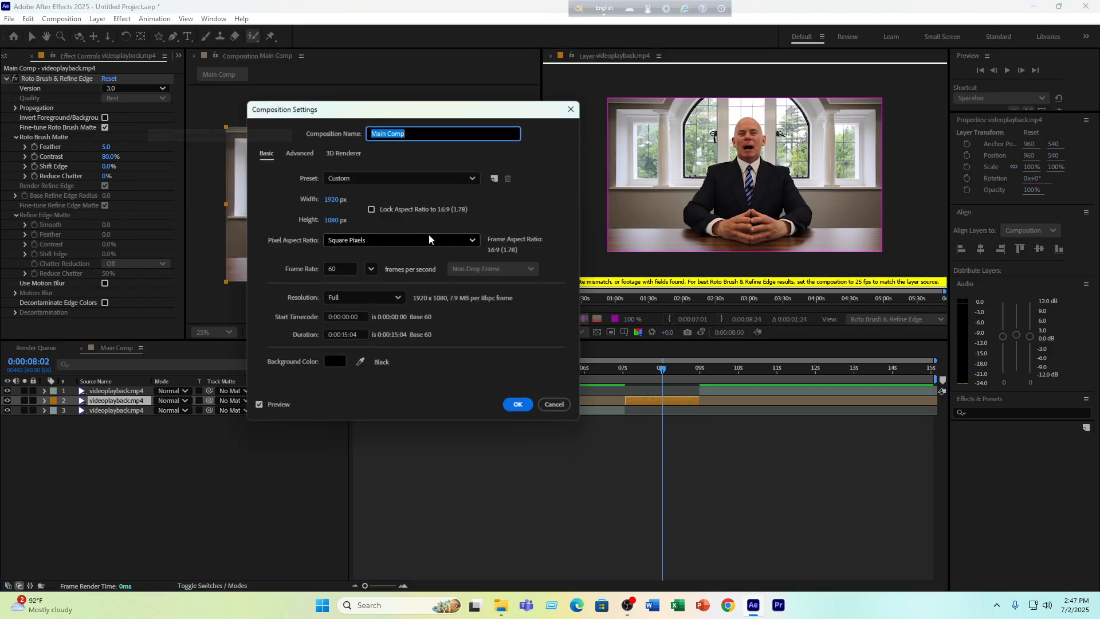
click(372, 269)
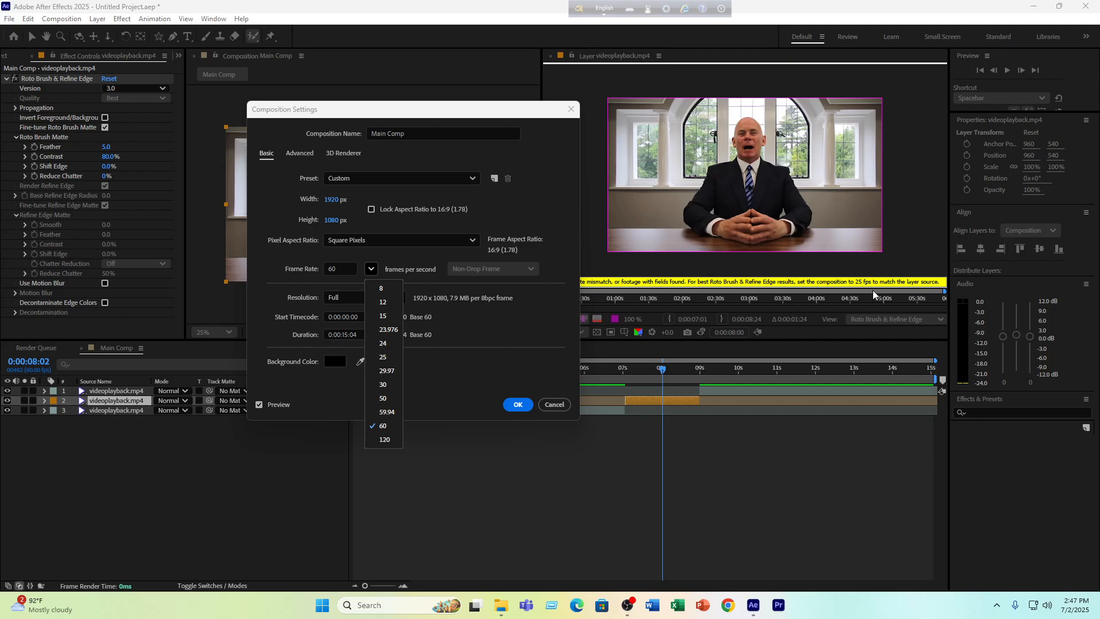
click(384, 356)
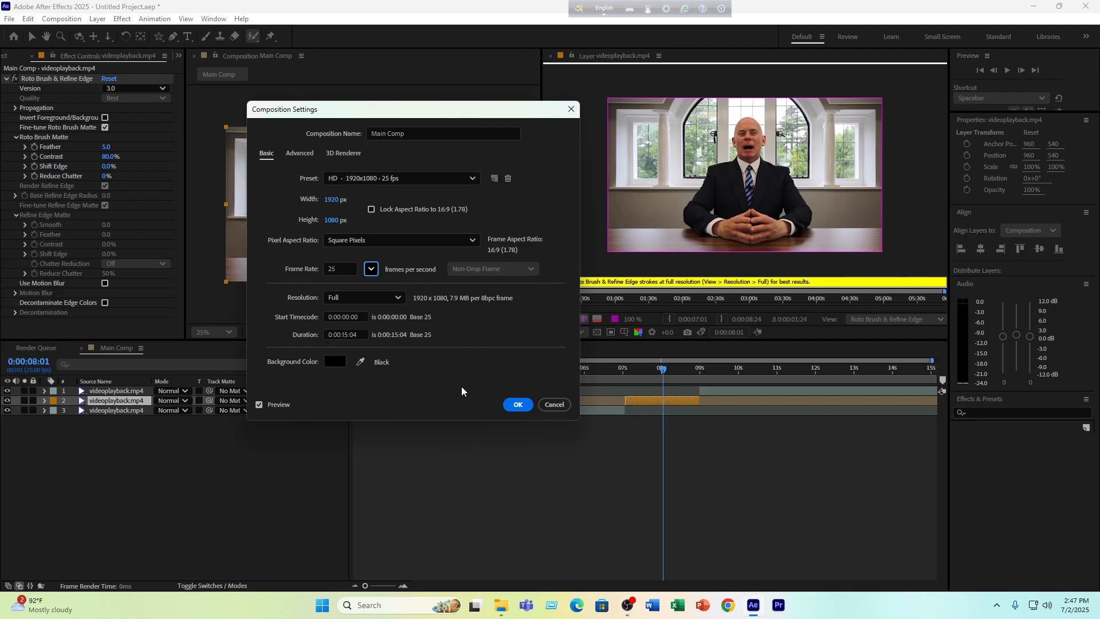
click(517, 403)
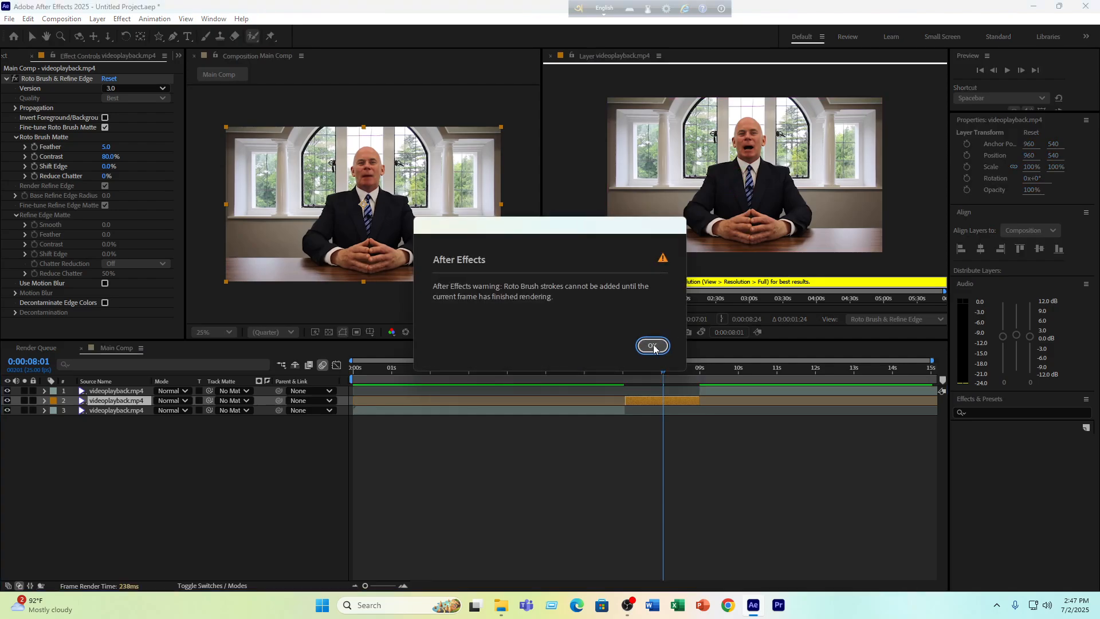
click(651, 345)
click(464, 461)
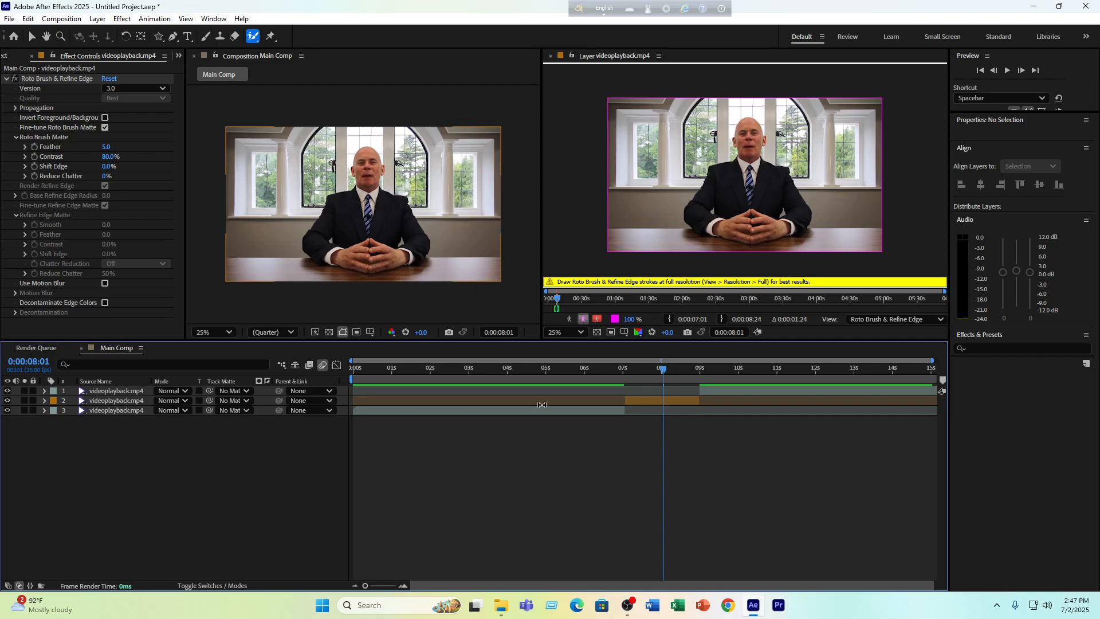
Reopen the orange middle segment in its Layer view and set Main Comp's preview resolution to Full
click(653, 403)
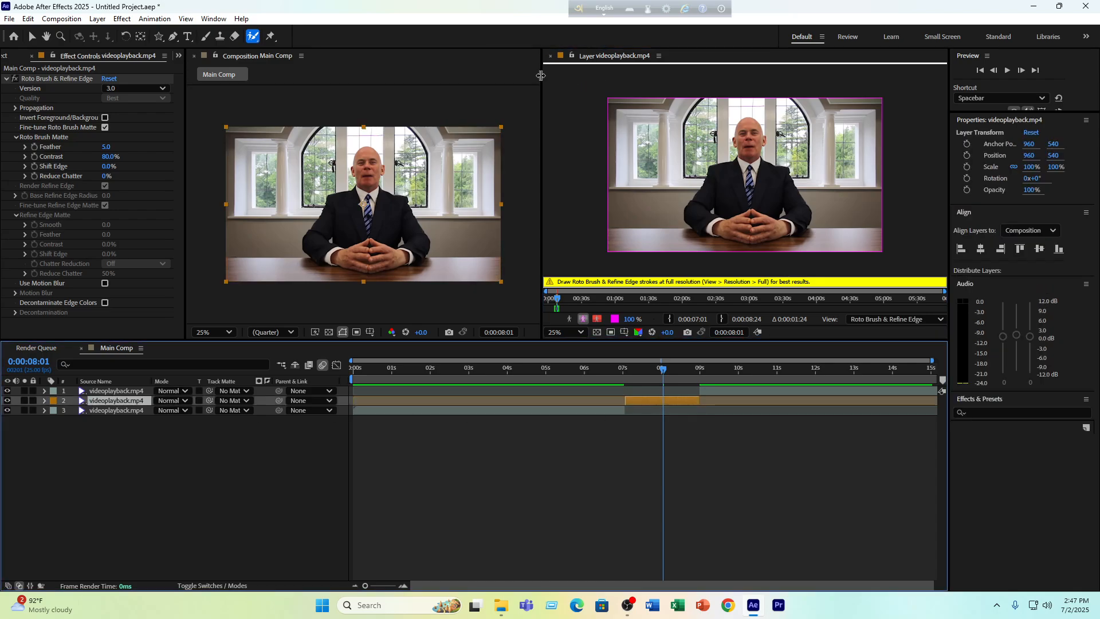
click(550, 56)
double_click(661, 401)
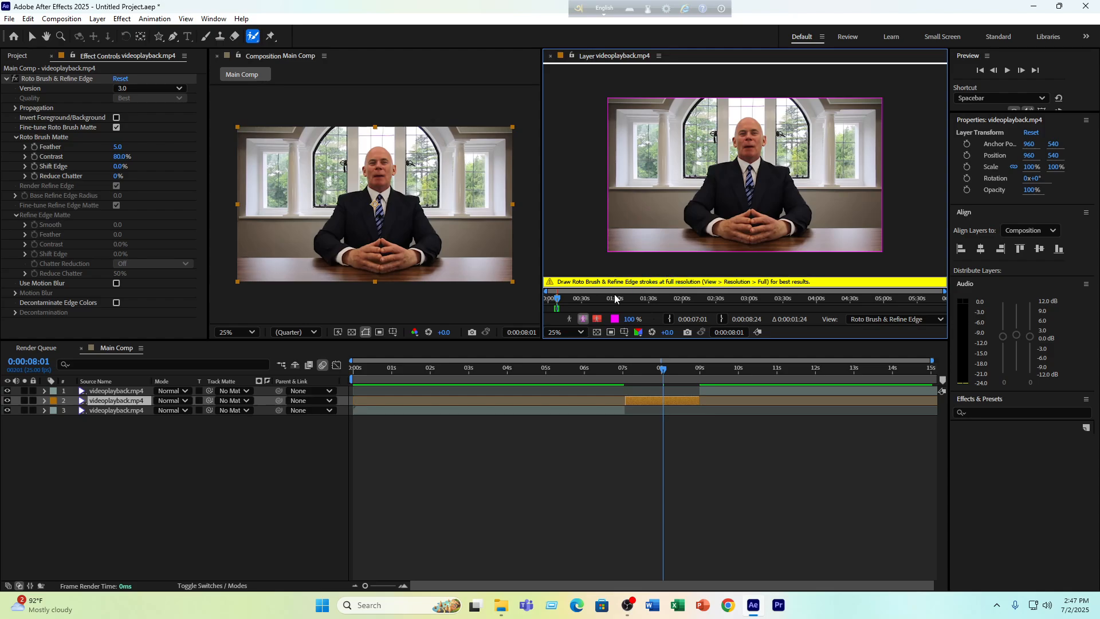
click(301, 334)
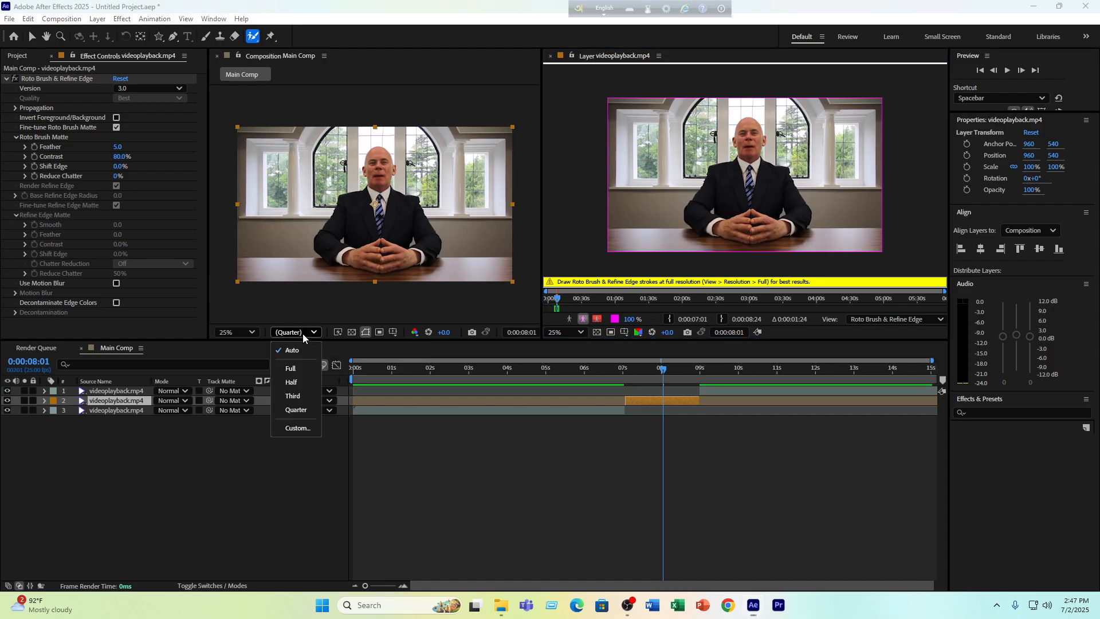
click(300, 366)
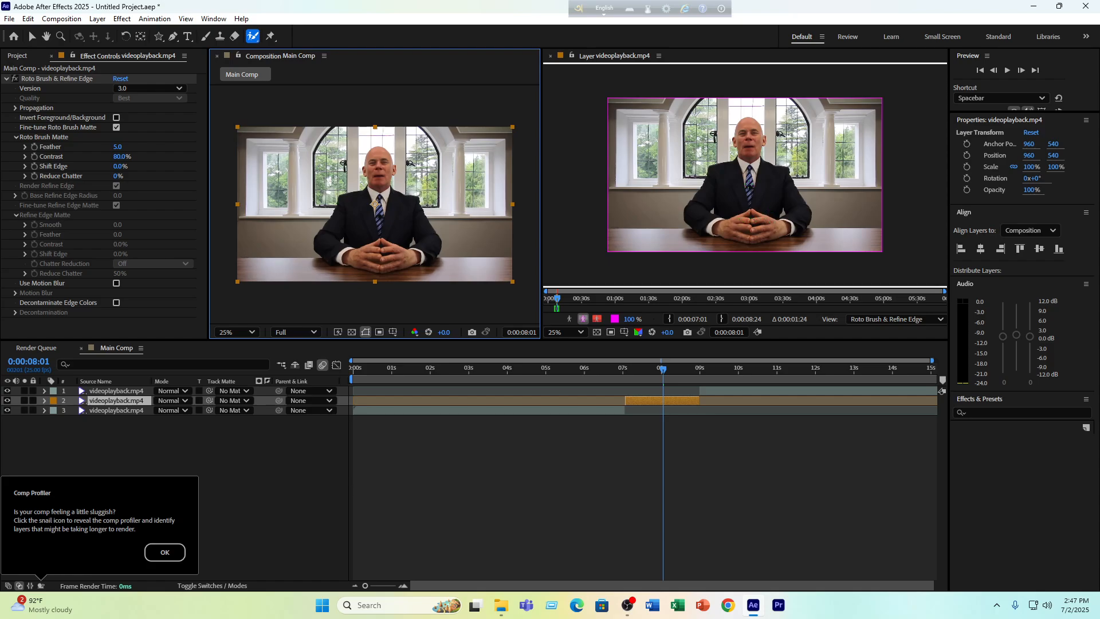
Try to separate the speaker with Roto Brush strokes on his face and body and across the table and left window
drag(749, 136, 752, 186)
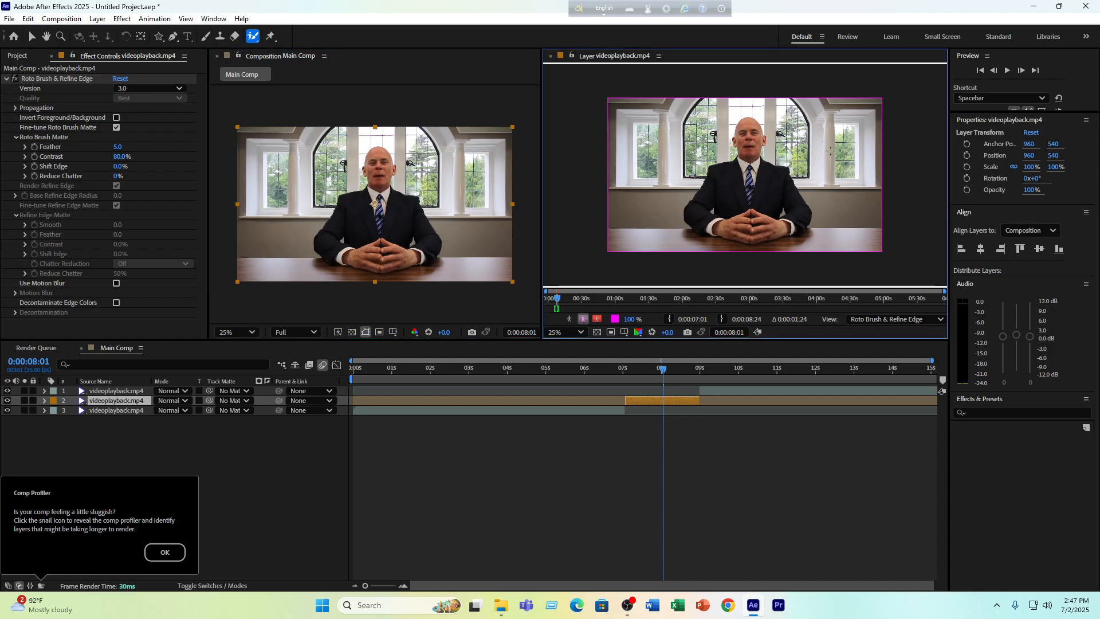
scroll(772, 154, up, 1)
scroll(779, 172, down, 2)
scroll(783, 179, up, 1)
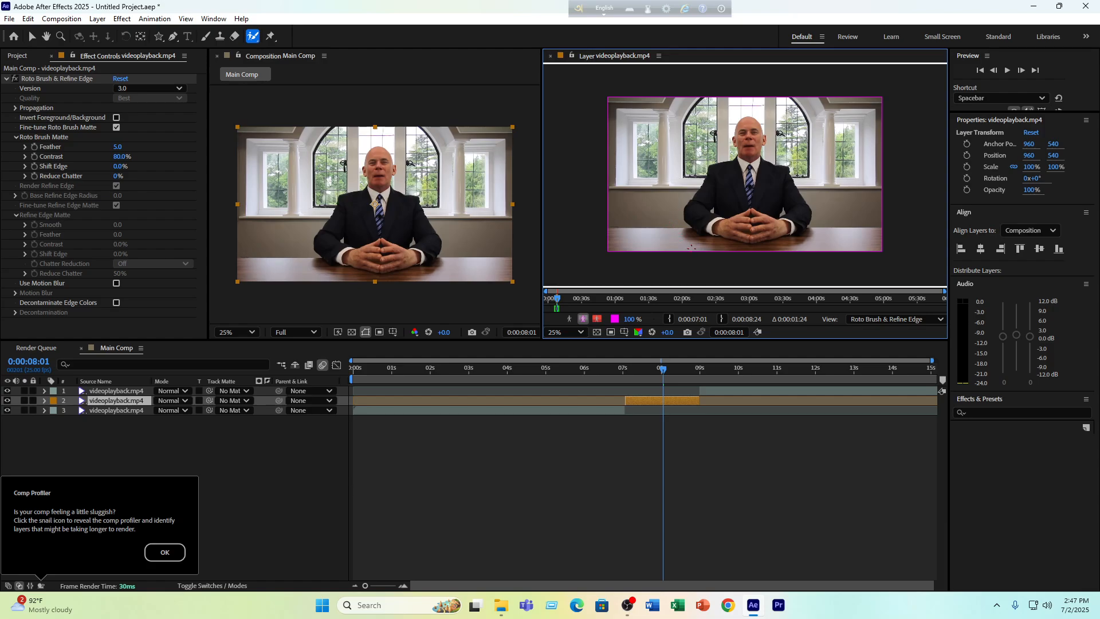
mouse_move(692, 248)
mouse_down()
mouse_move(663, 118)
mouse_move(748, 101)
mouse_move(797, 108)
mouse_move(831, 168)
mouse_move(836, 227)
mouse_up()
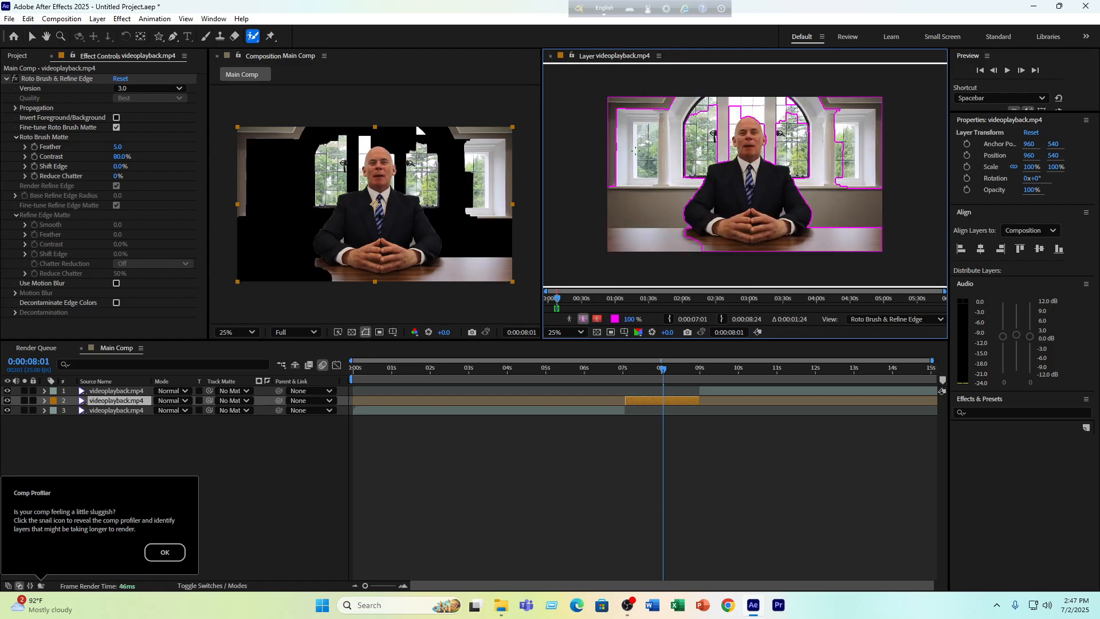
mouse_move(634, 148)
mouse_down()
mouse_move(613, 108)
mouse_move(645, 102)
mouse_move(647, 159)
mouse_up()
drag(607, 106, 640, 98)
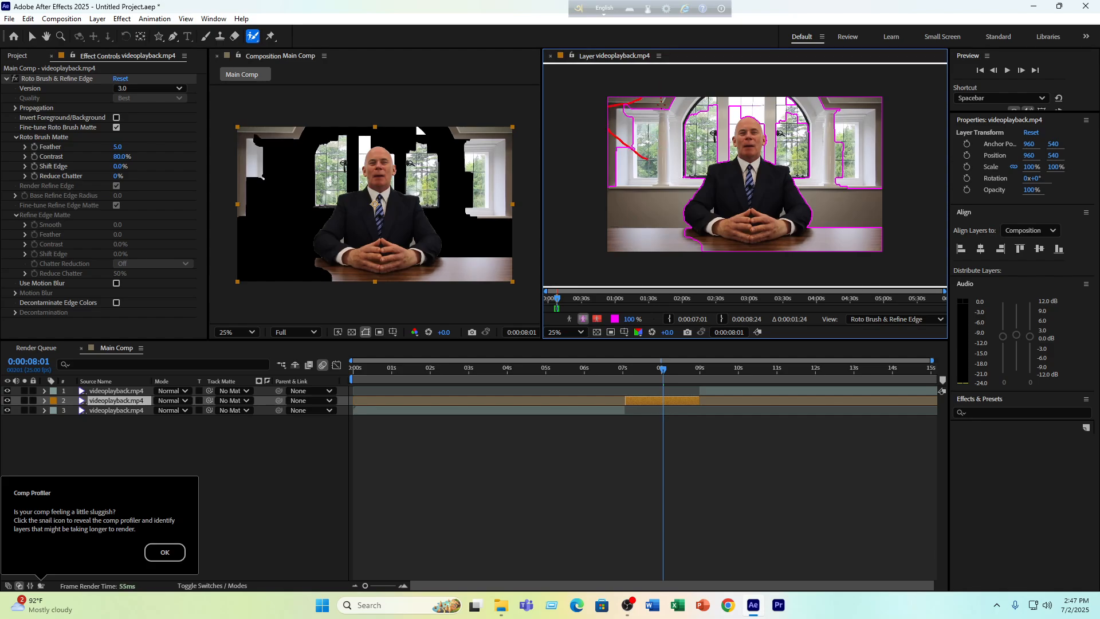
mouse_move(629, 170)
mouse_down()
mouse_move(618, 109)
mouse_move(639, 99)
mouse_up()
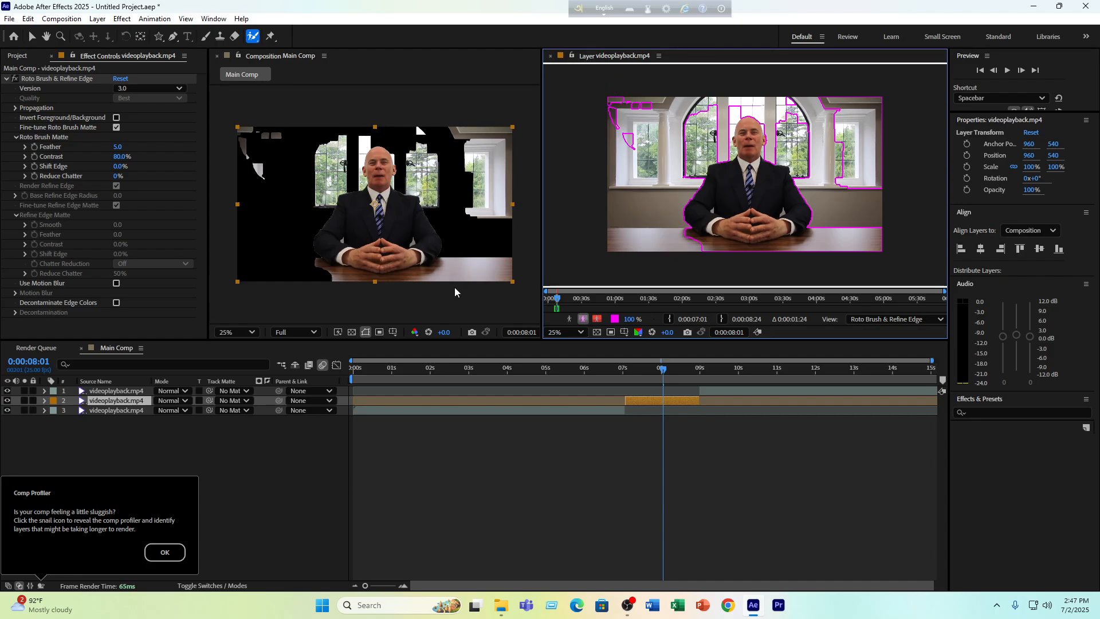
Undo the Roto Brush work and the composition frame rate change, then try and undo one fresh stroke on the face
click(163, 552)
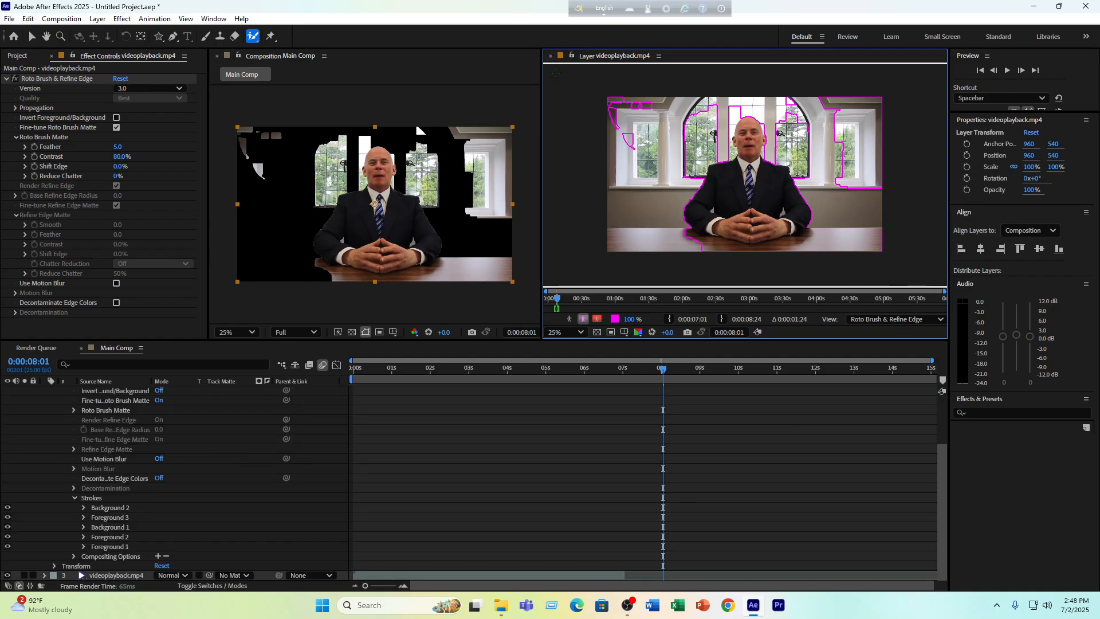
key(u)
key(u)
key(Delete)
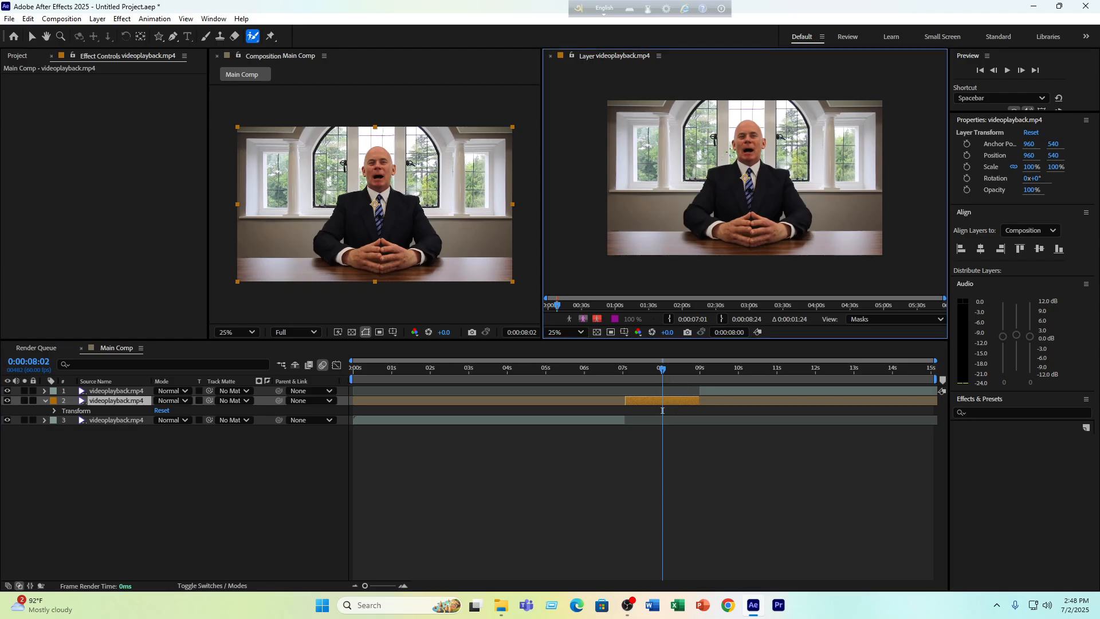
drag(749, 129, 751, 155)
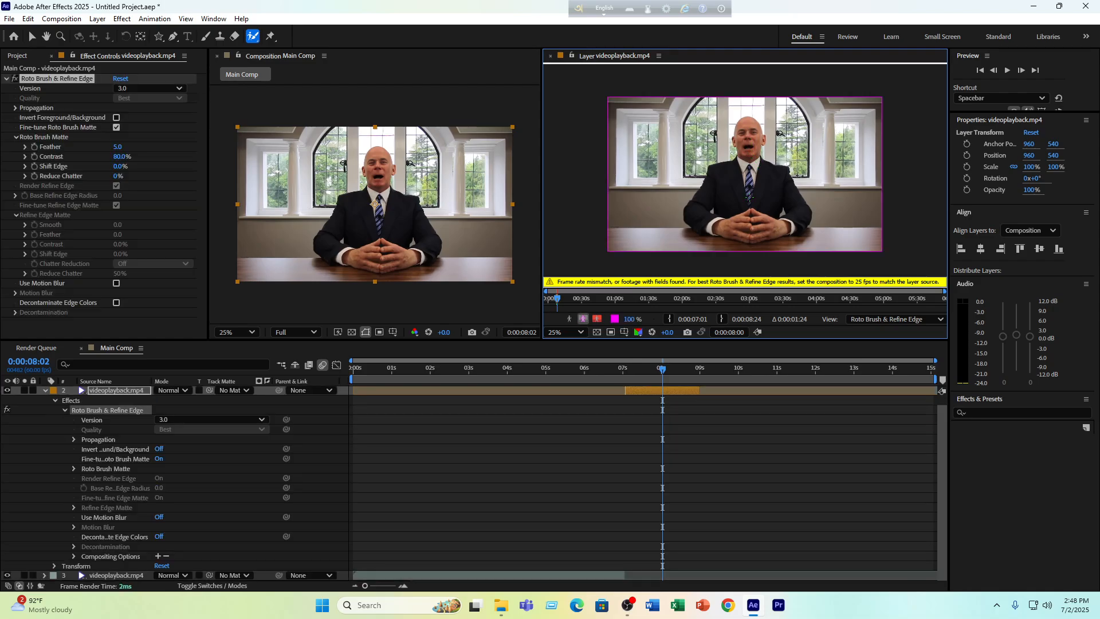
key(ctrl+z)
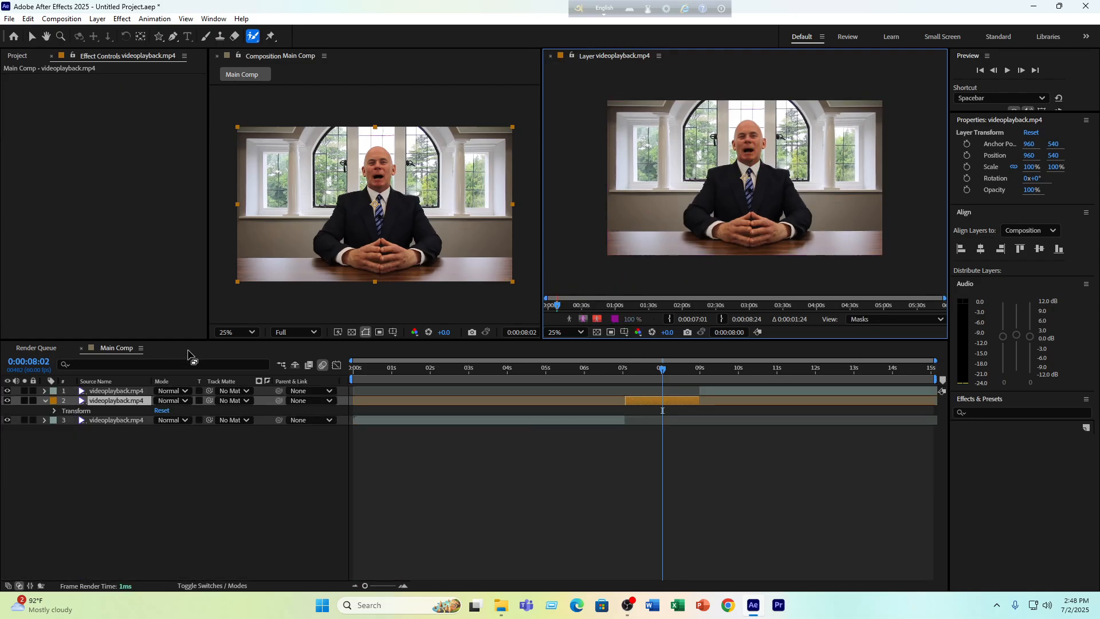
Change Main Comp's frame rate to 25 fps in the composition settings
click(140, 347)
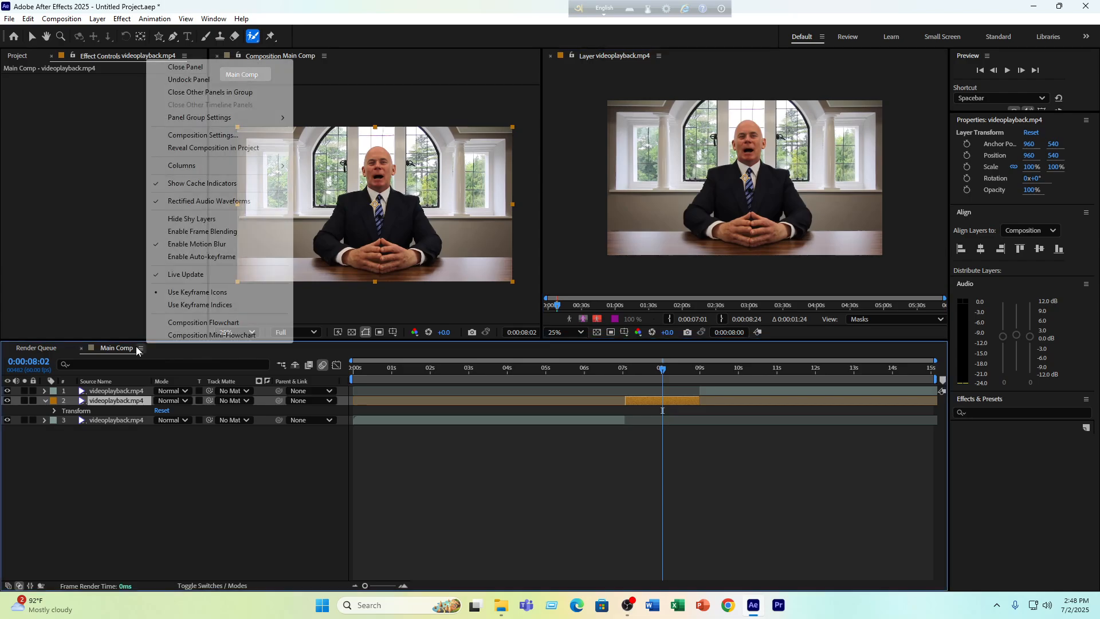
click(203, 135)
click(371, 269)
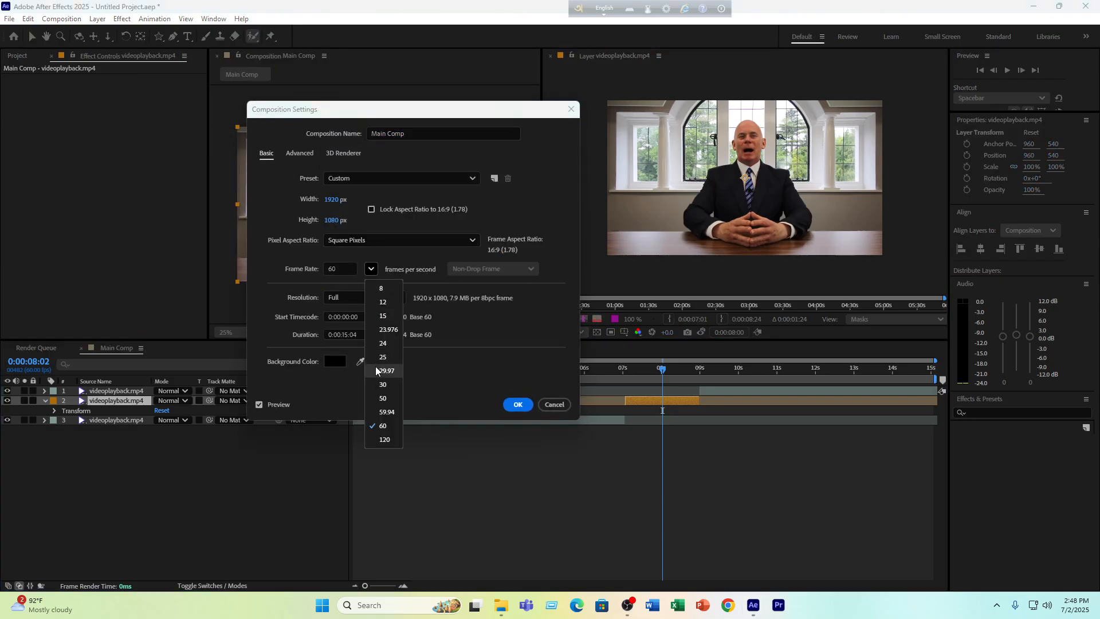
click(383, 371)
click(517, 404)
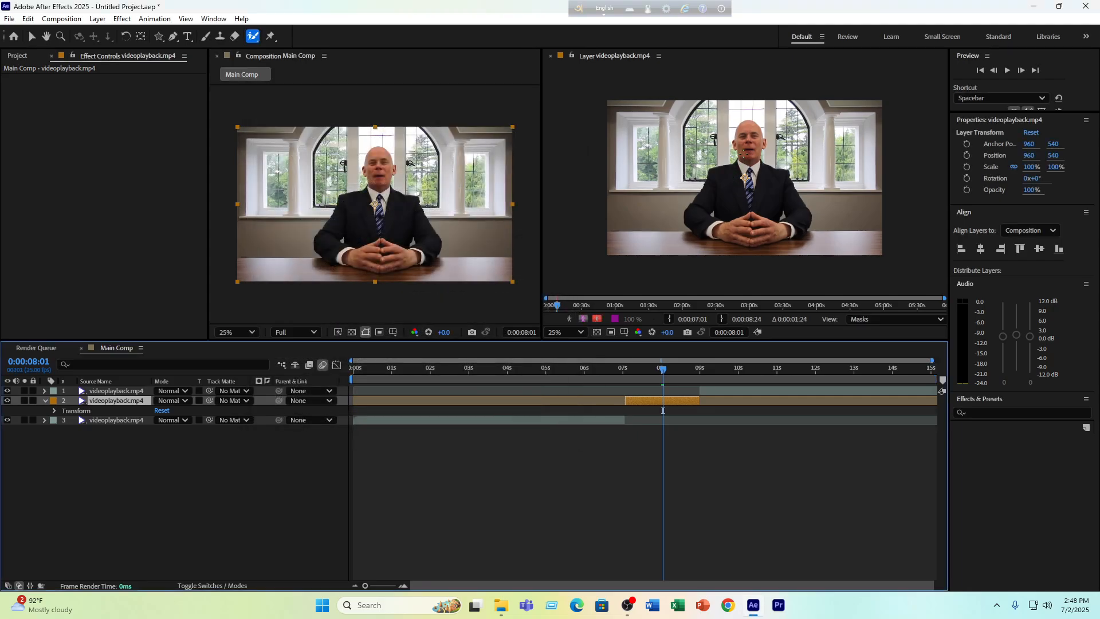
Paint Roto Brush foreground strokes over the speaker's face, torso, arms and hands in the orange segment's Layer view
double_click(665, 403)
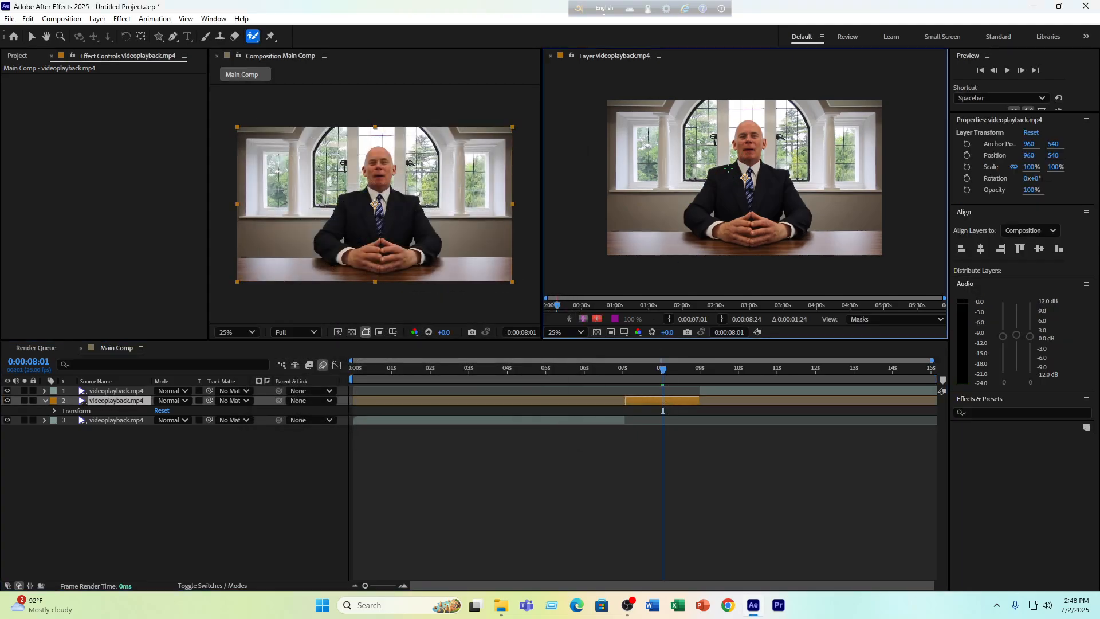
drag(749, 141, 752, 160)
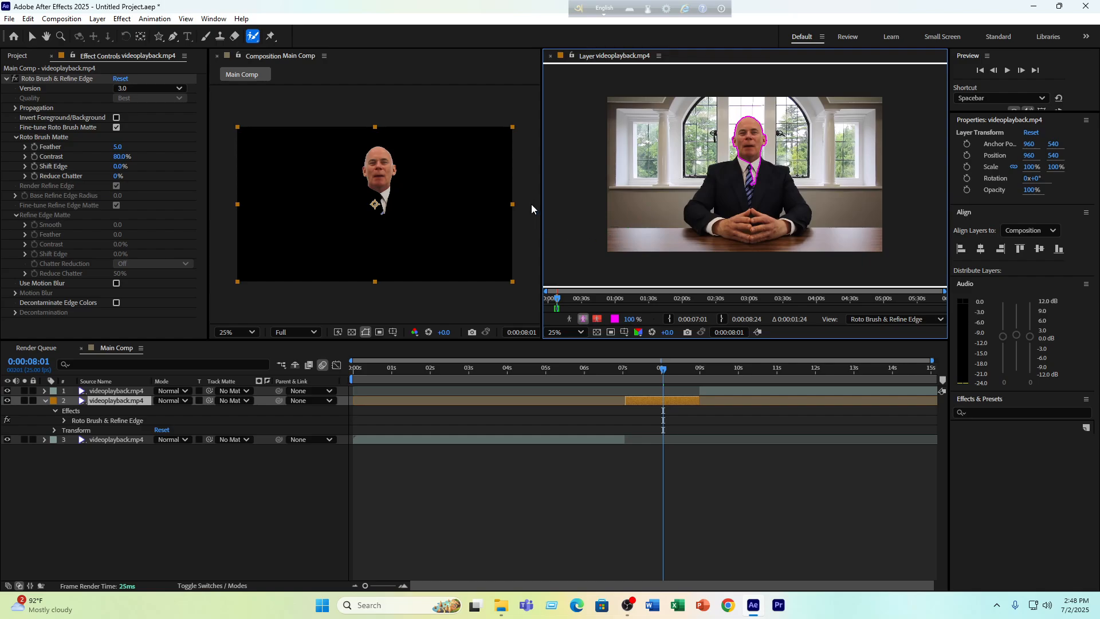
mouse_move(739, 169)
mouse_down()
mouse_move(713, 184)
mouse_move(704, 210)
mouse_up()
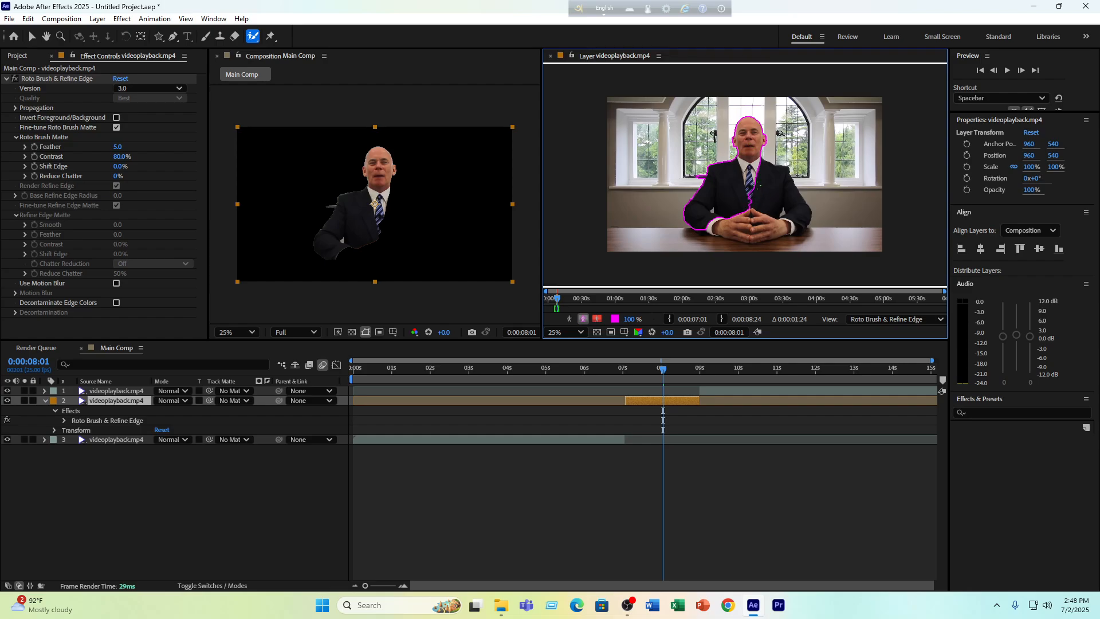
mouse_move(757, 187)
mouse_down()
mouse_move(766, 223)
mouse_move(751, 225)
mouse_move(792, 222)
mouse_move(737, 233)
mouse_up()
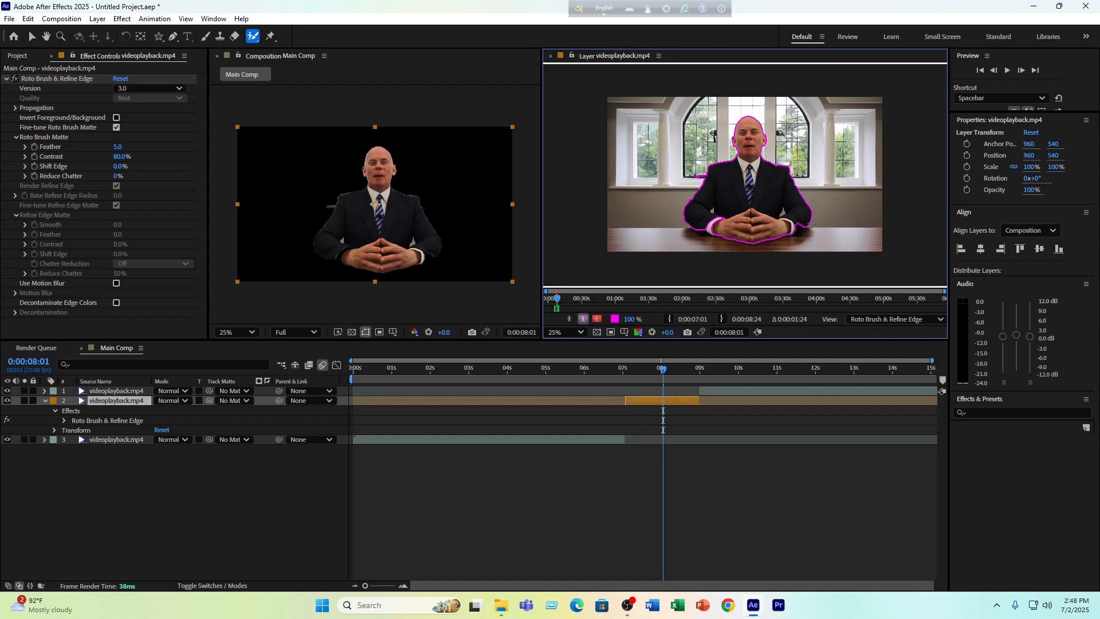
Refine the Roto Brush edge with short foreground strokes at the speaker's cuffs and sleeves, and background strokes to exclude the adjoining tabletop
scroll(801, 229, up, 2)
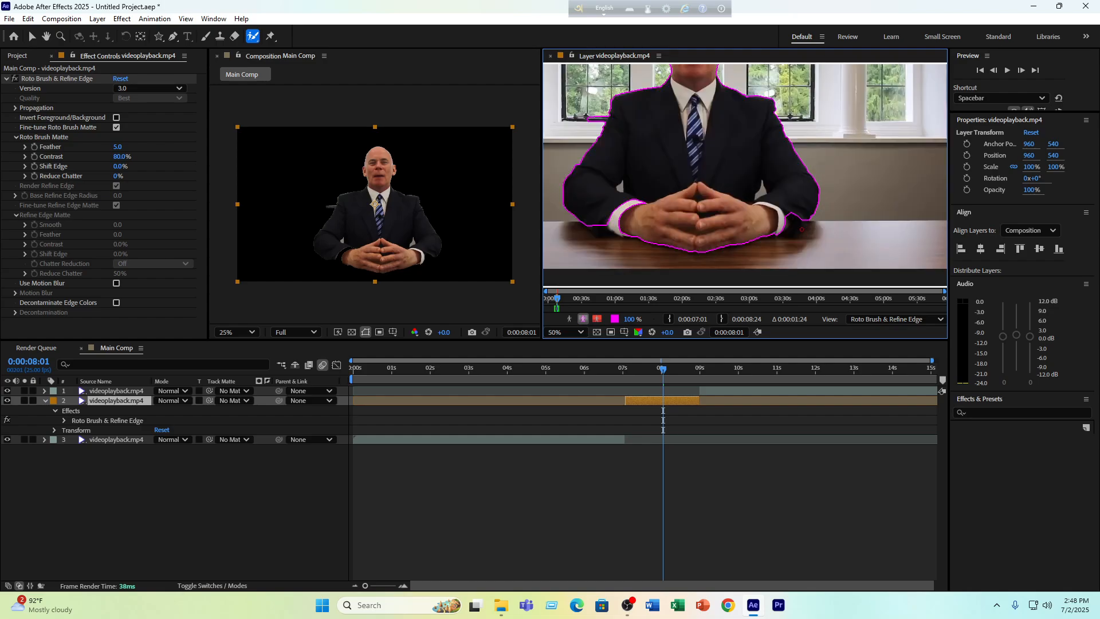
drag(792, 216, 813, 229)
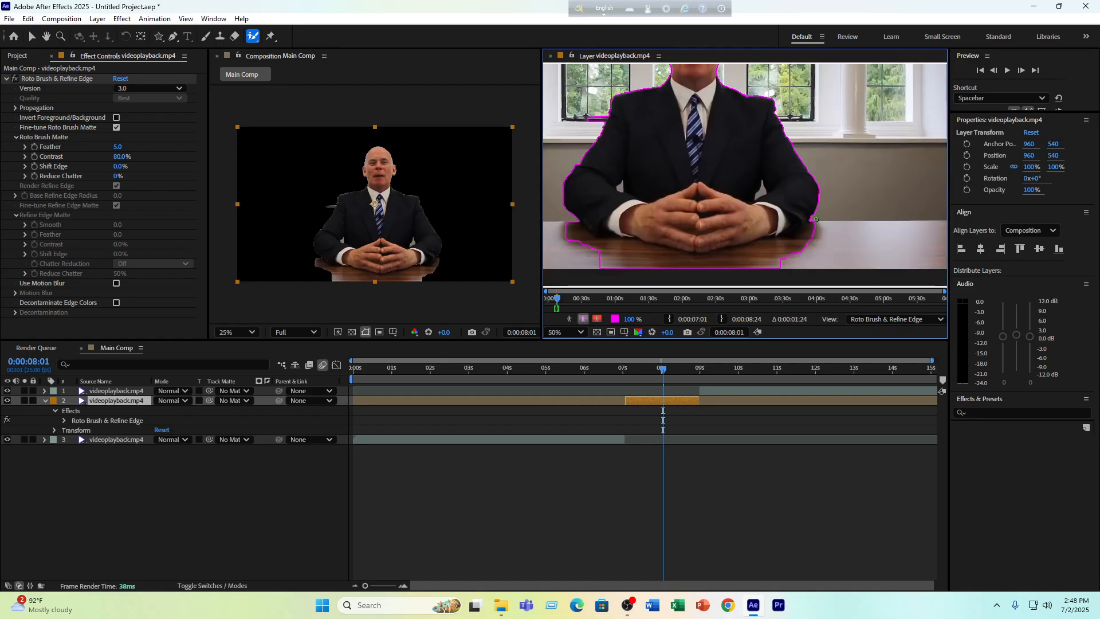
key(ctrl+z)
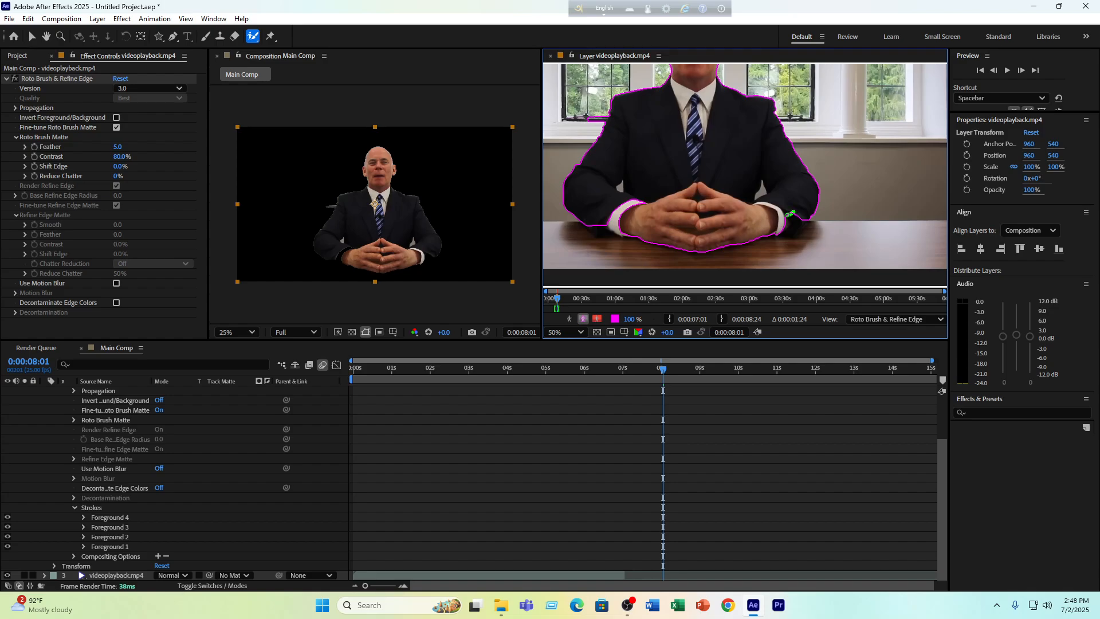
drag(790, 213, 789, 217)
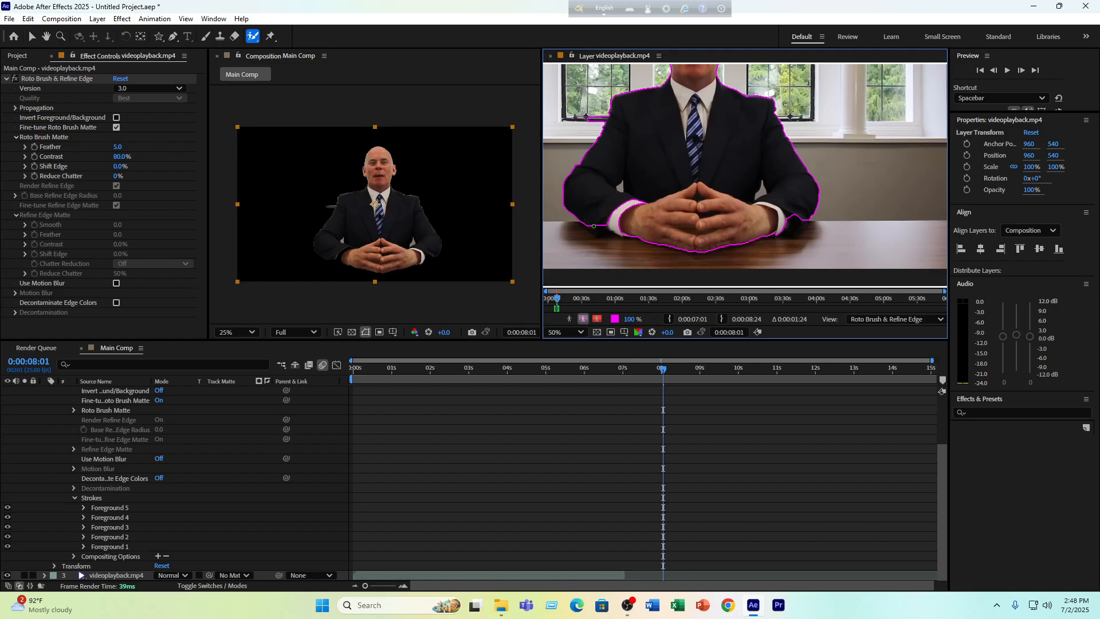
drag(596, 226, 593, 225)
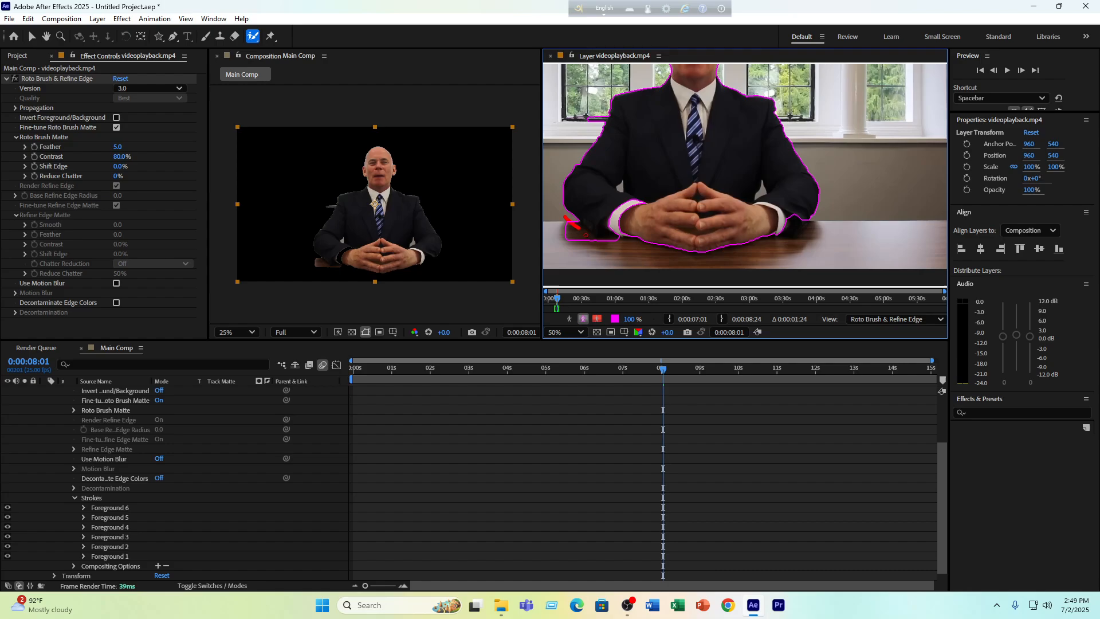
drag(585, 234, 620, 239)
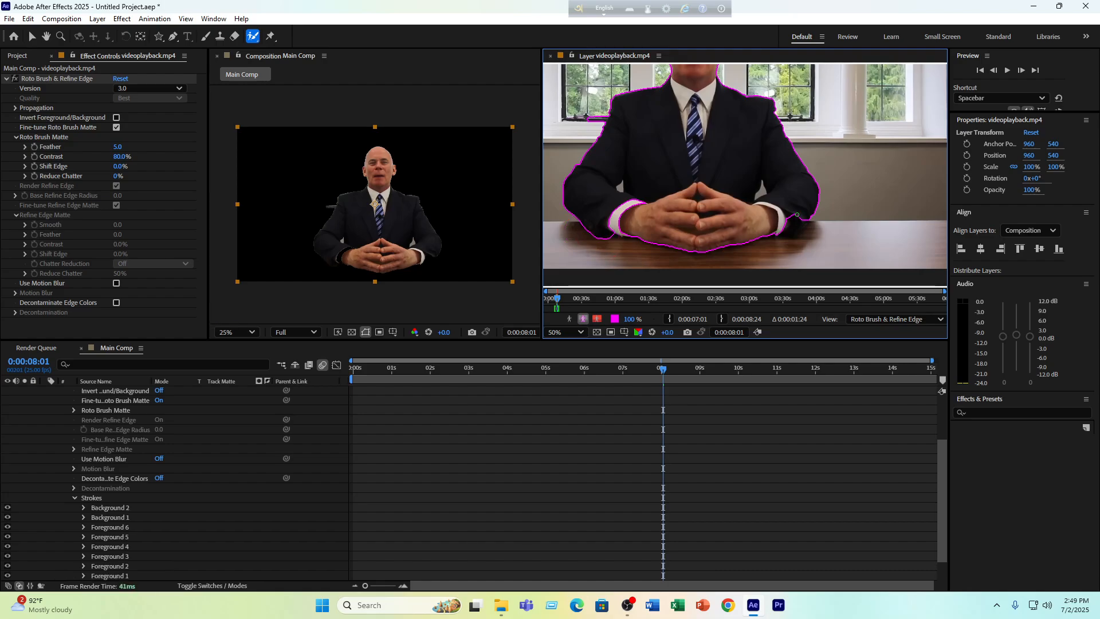
mouse_move(797, 215)
mouse_down()
mouse_move(816, 227)
mouse_move(791, 239)
mouse_up()
Exclude the small wall gaps between the speaker's arms and torso with Roto Brush background strokes on both sides
scroll(777, 199, up, 2)
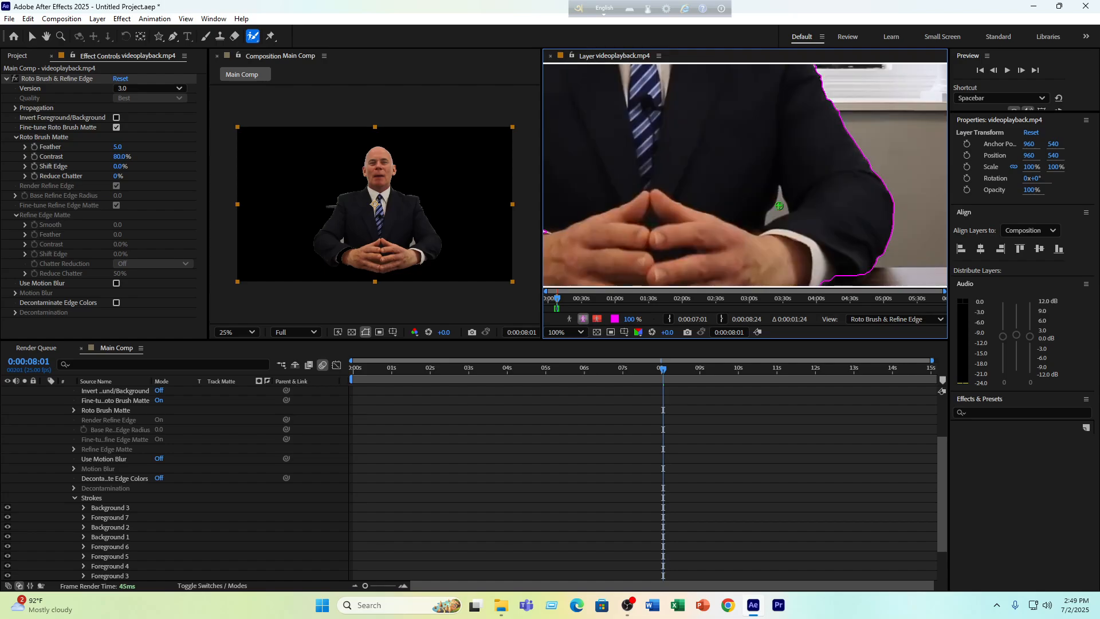
drag(780, 206, 776, 213)
key(h)
drag(625, 197, 769, 171)
key(alt+w)
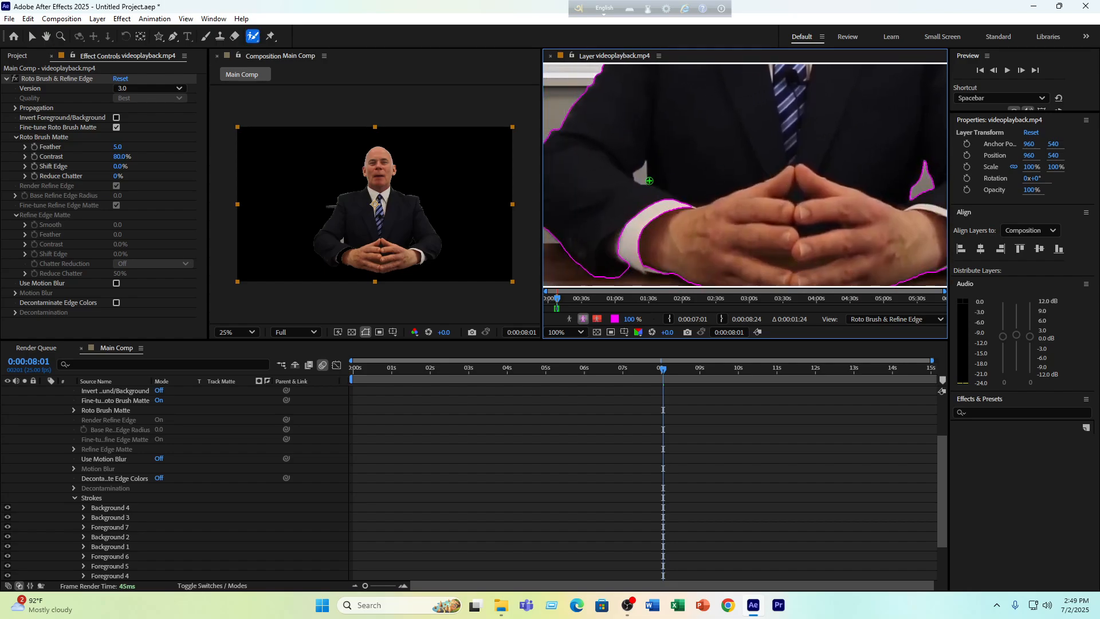
click(641, 175)
Add the missing strip along the top of the speaker's shoulder, beside the window frame, with a foreground stroke
scroll(695, 167, down, 4)
key(h)
scroll(699, 169, up, 4)
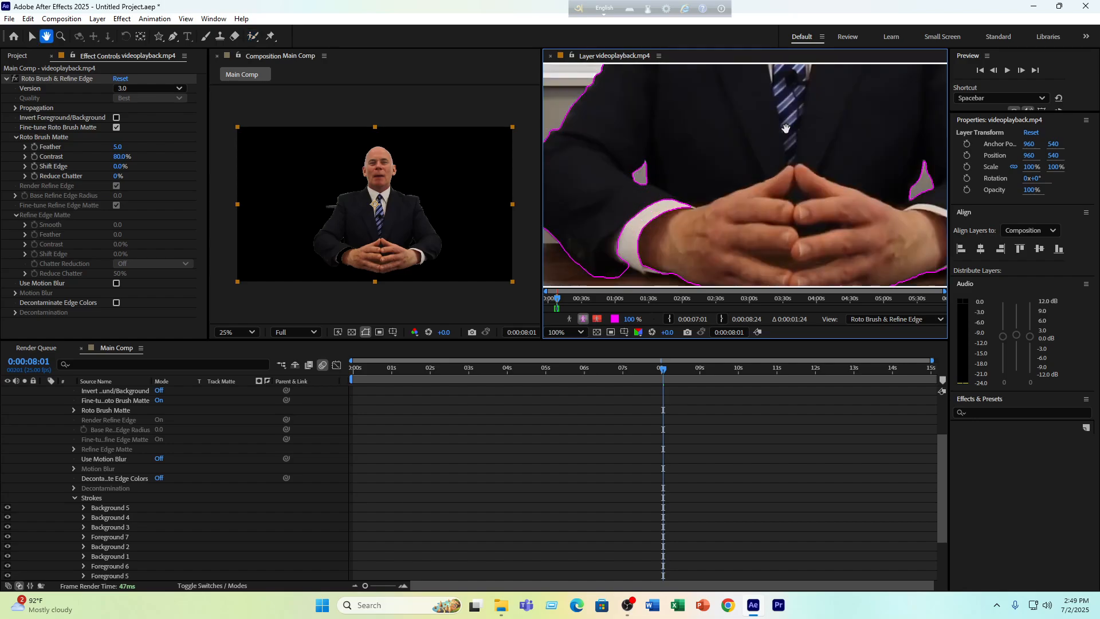
mouse_move(893, 75)
mouse_down()
mouse_move(714, 192)
mouse_move(708, 208)
mouse_move(656, 230)
mouse_up()
scroll(676, 229, up, 1)
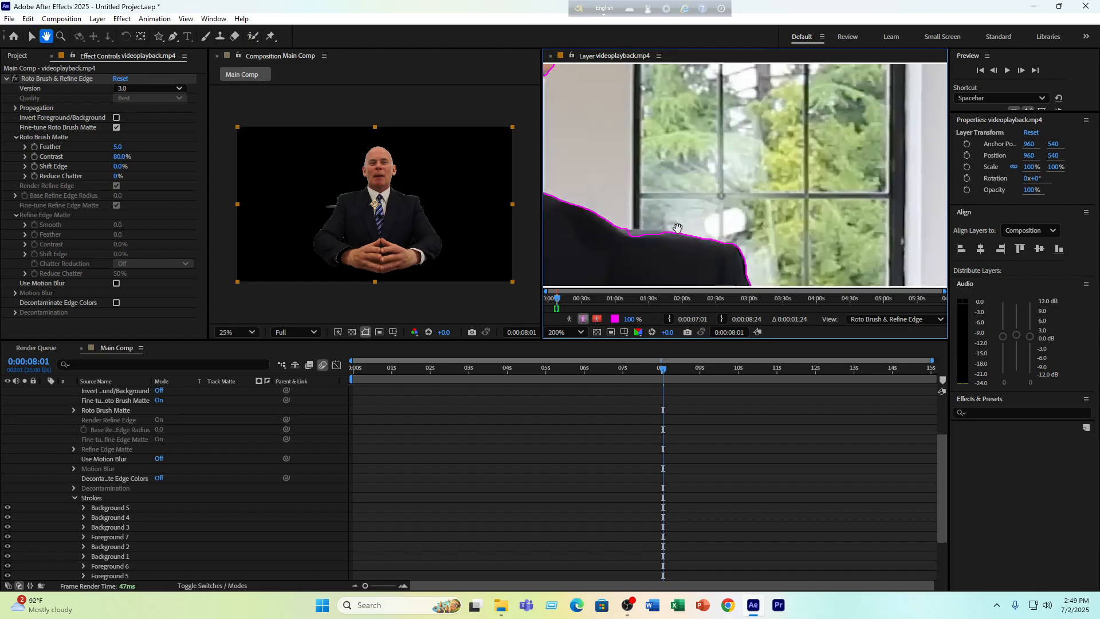
key(alt+w)
mouse_move(659, 232)
mouse_down()
mouse_move(752, 231)
mouse_move(653, 236)
mouse_up()
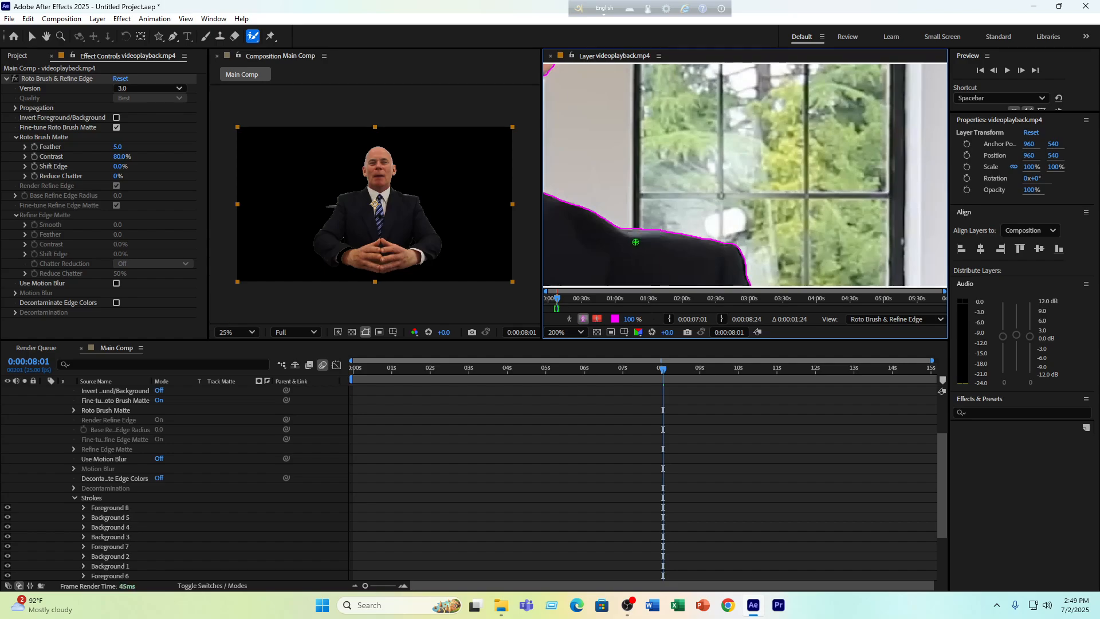
Inspect the outline around the head and shoulders, and exclude the dark window bar beside the speaker's upper arm with a background stroke
key(space)
drag(622, 200, 778, 216)
drag(711, 144, 749, 317)
drag(687, 184, 754, 274)
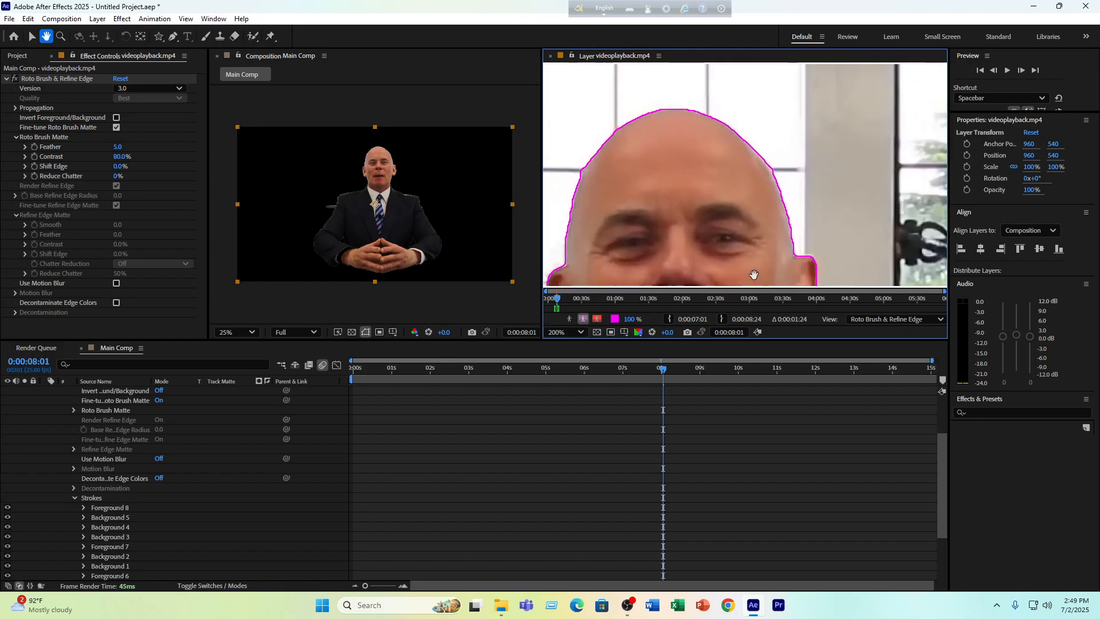
drag(686, 232, 737, 137)
drag(690, 212, 751, 120)
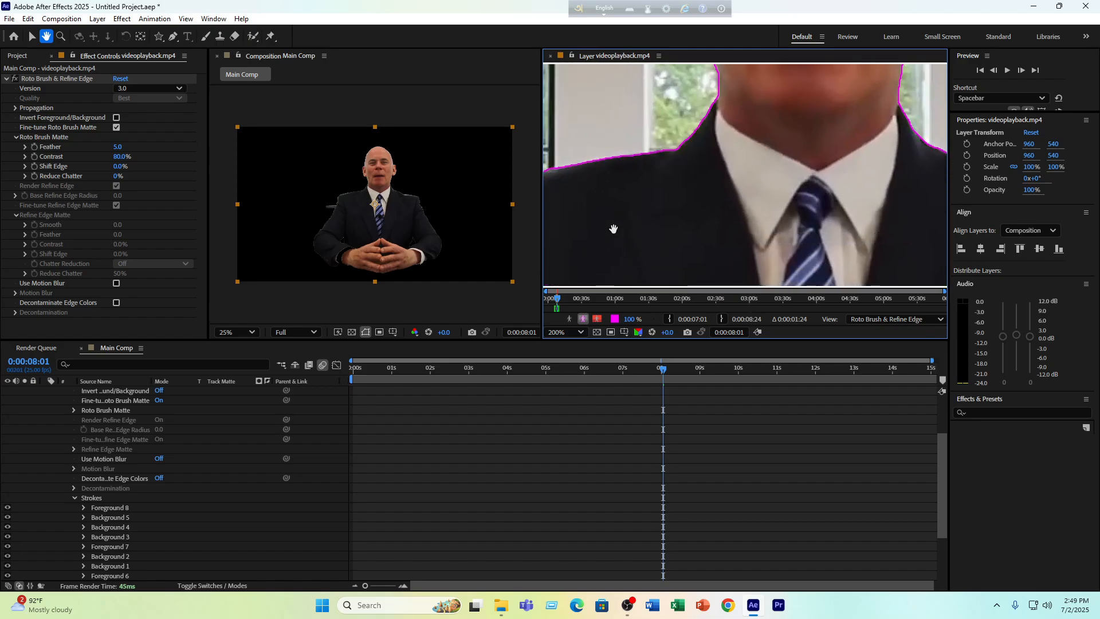
drag(613, 228, 786, 202)
mouse_move(714, 220)
mouse_down()
mouse_move(734, 210)
mouse_move(749, 154)
mouse_up()
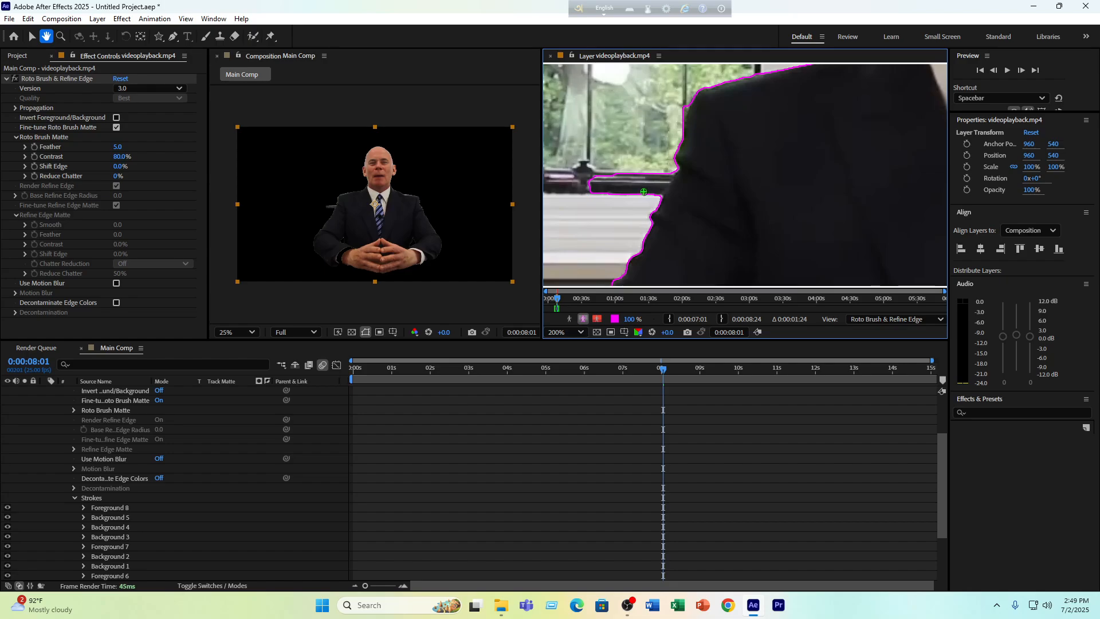
drag(668, 159, 649, 208)
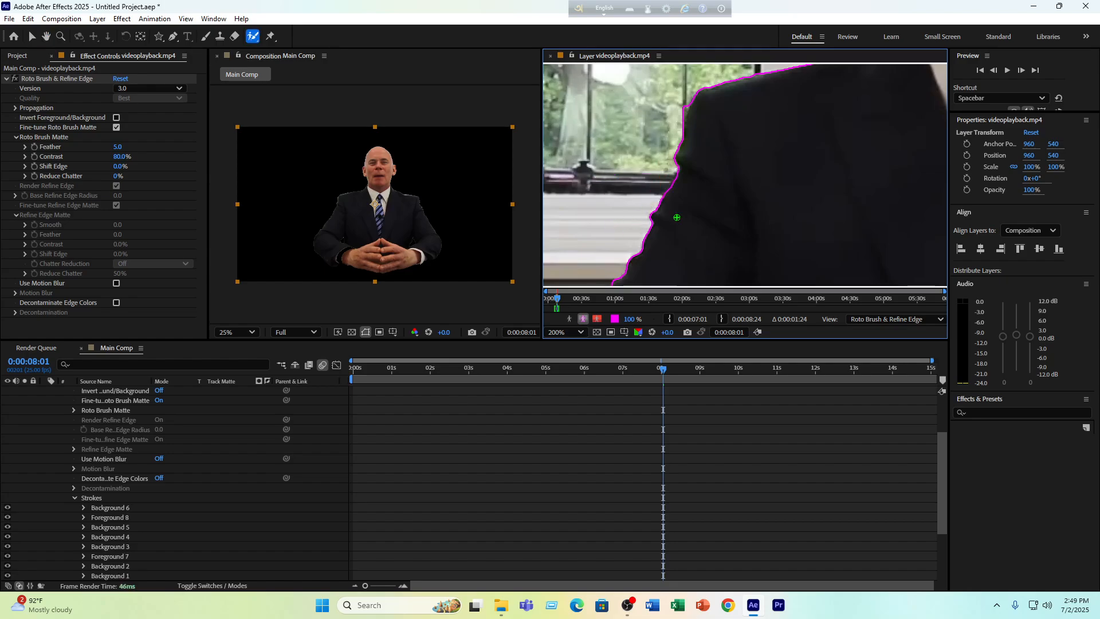
Clean up the matte edge on the speaker's upper sleeve just below the shoulder with short Roto Brush strokes
key(space)
drag(724, 230, 722, 243)
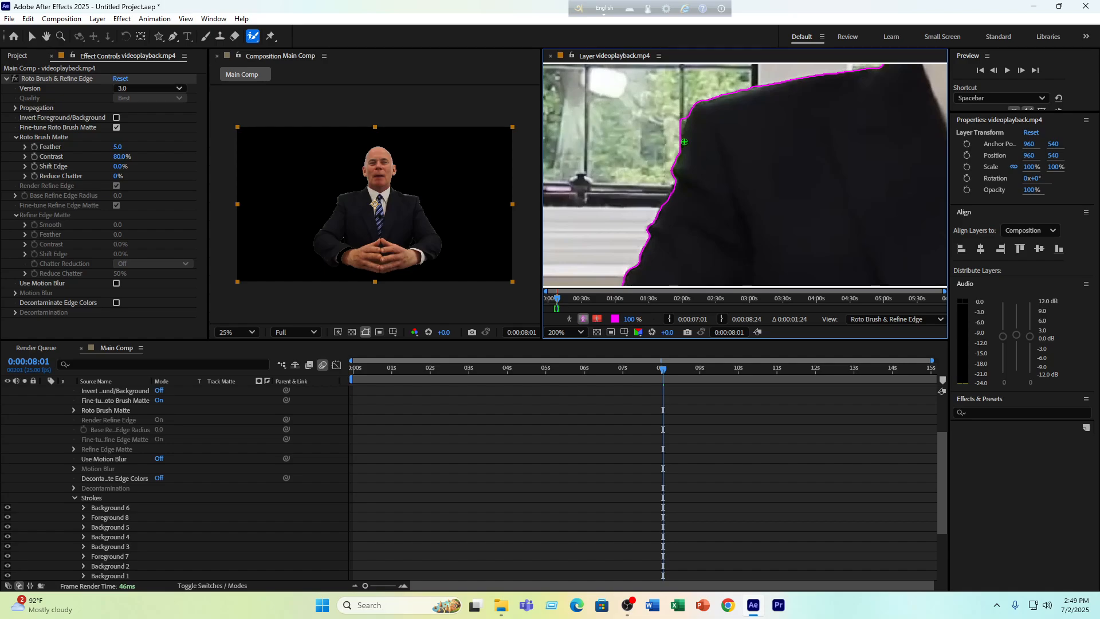
drag(673, 128, 678, 115)
drag(729, 197, 764, 177)
mouse_move(762, 231)
mouse_down()
mouse_move(738, 187)
mouse_move(780, 202)
mouse_move(736, 128)
mouse_up()
scroll(735, 129, down, 2)
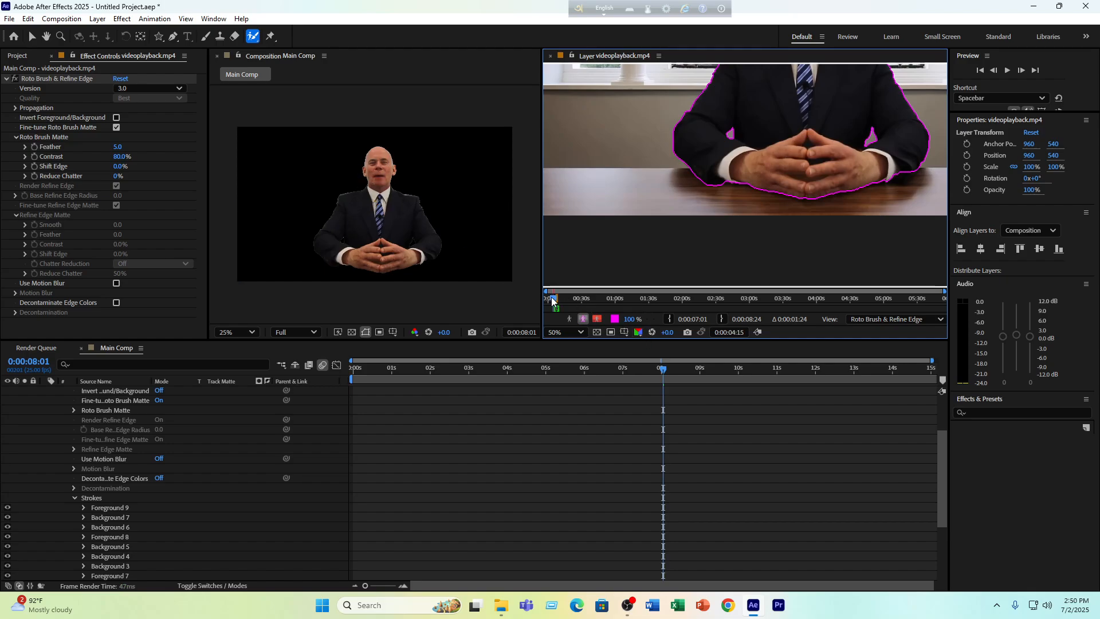
Check the Roto Brush propagation by scrubbing and previewing the layer, and undo the last foreground stroke
drag(555, 298, 549, 299)
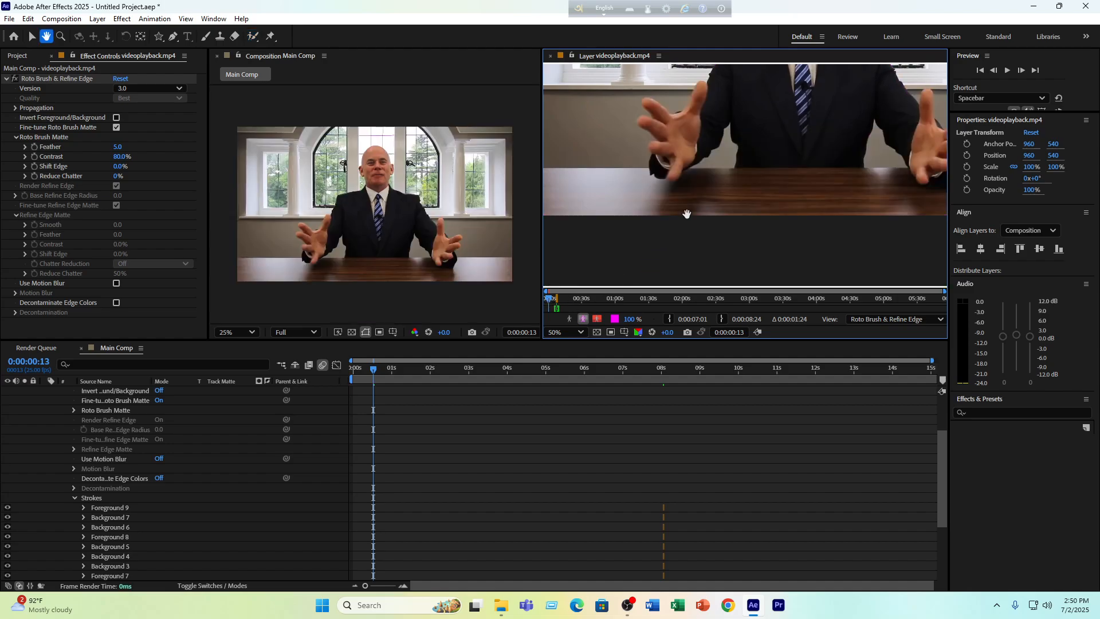
scroll(781, 183, down, 4)
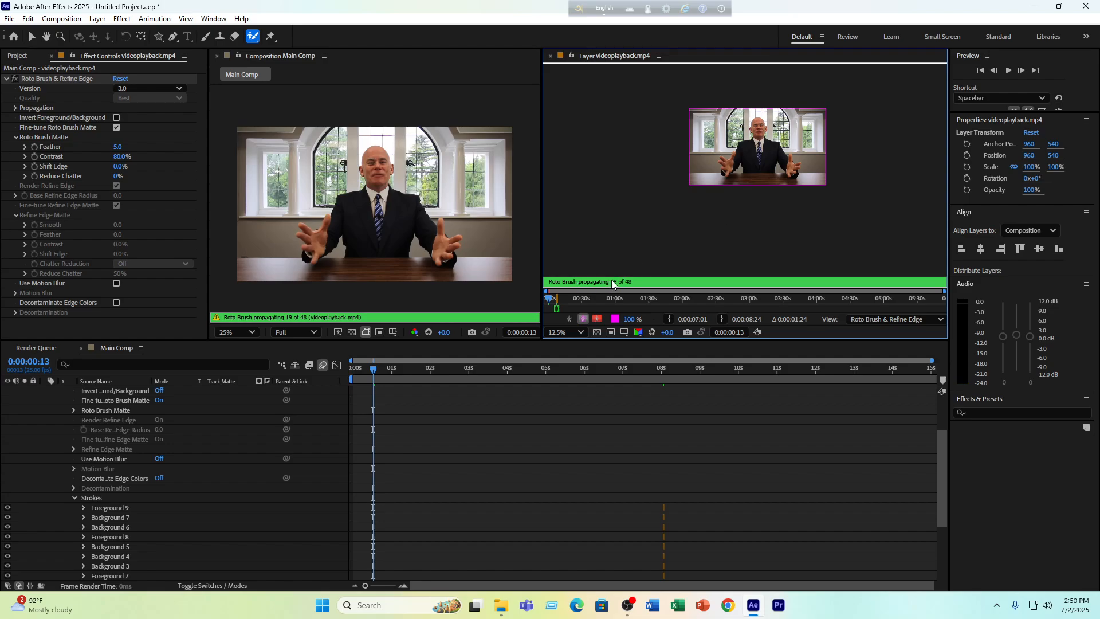
key(ctrl+z)
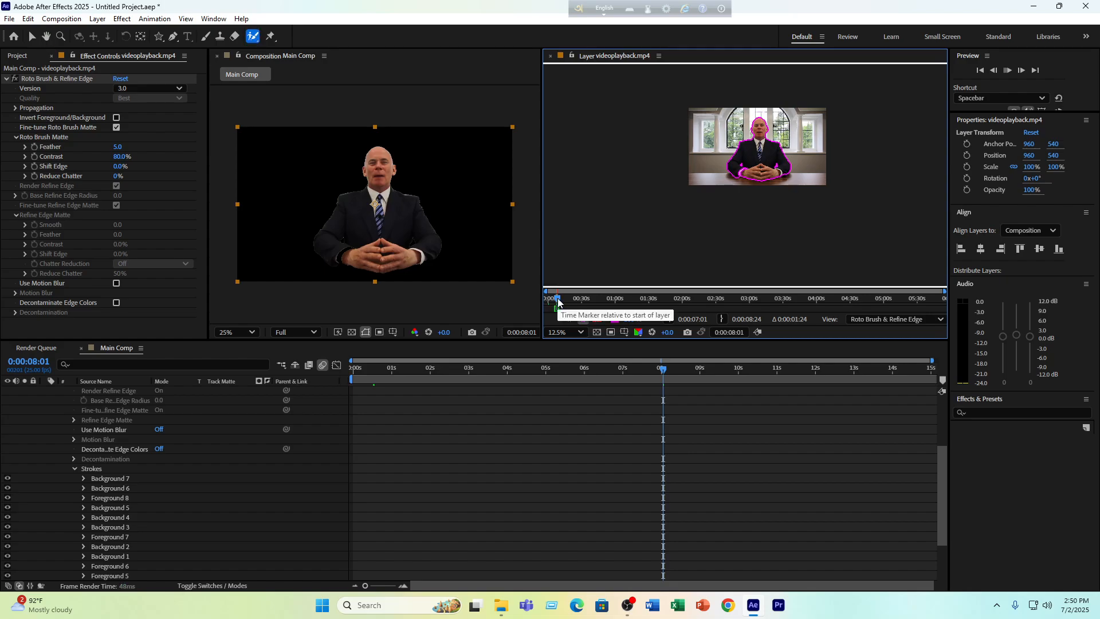
scroll(806, 194, up, 2)
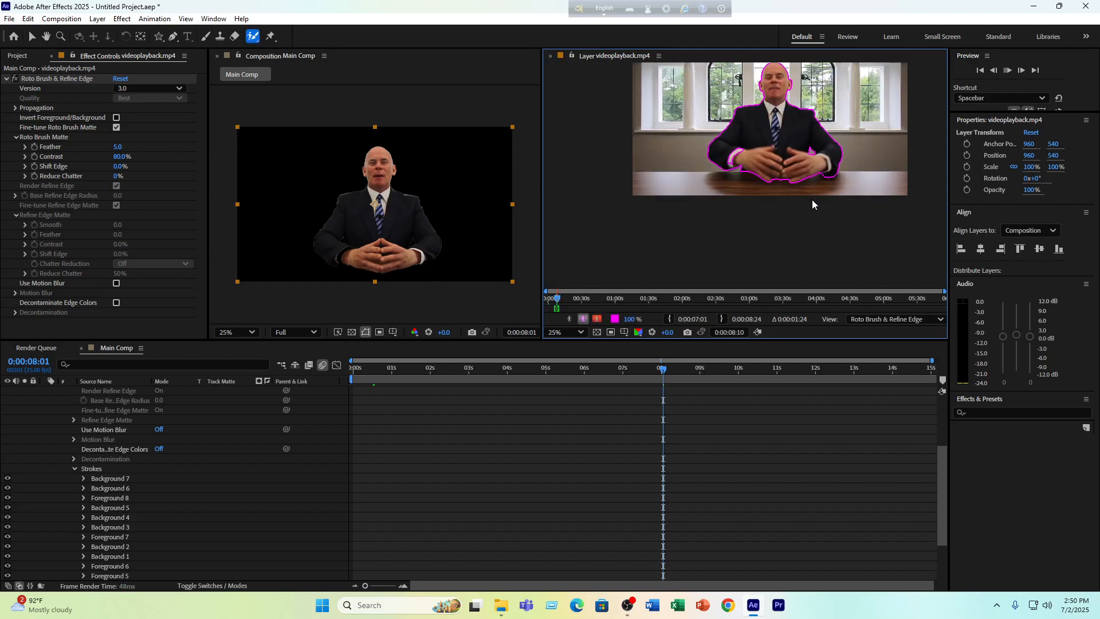
key(space)
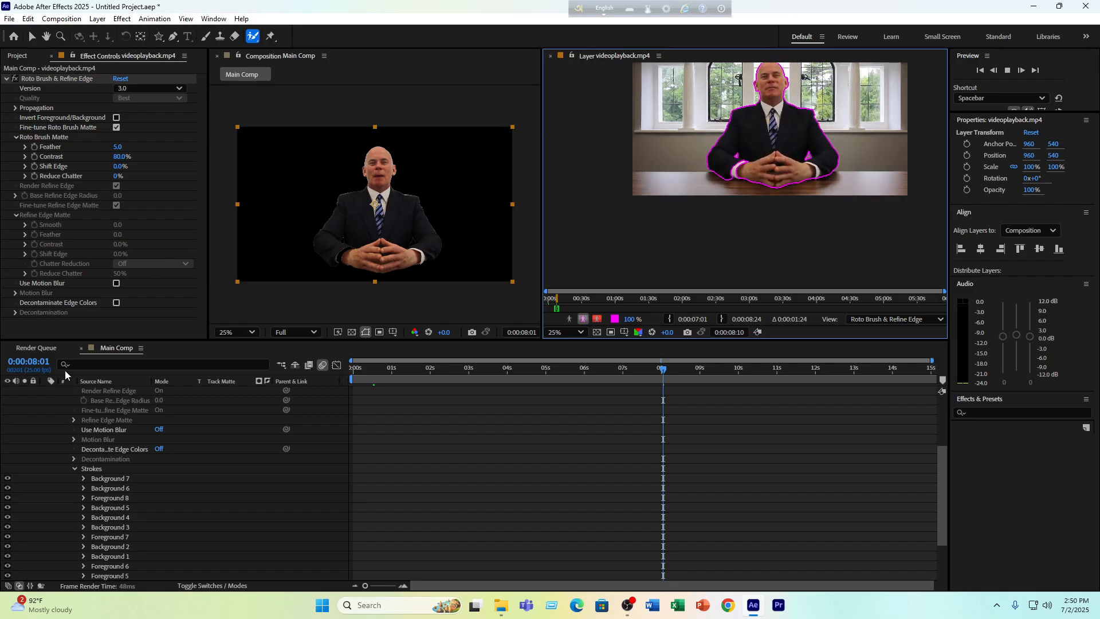
Reopen Main Comp's timeline with layer 2 collapsed, close the Layer view, and scrub the cutout around 8 seconds
click(82, 348)
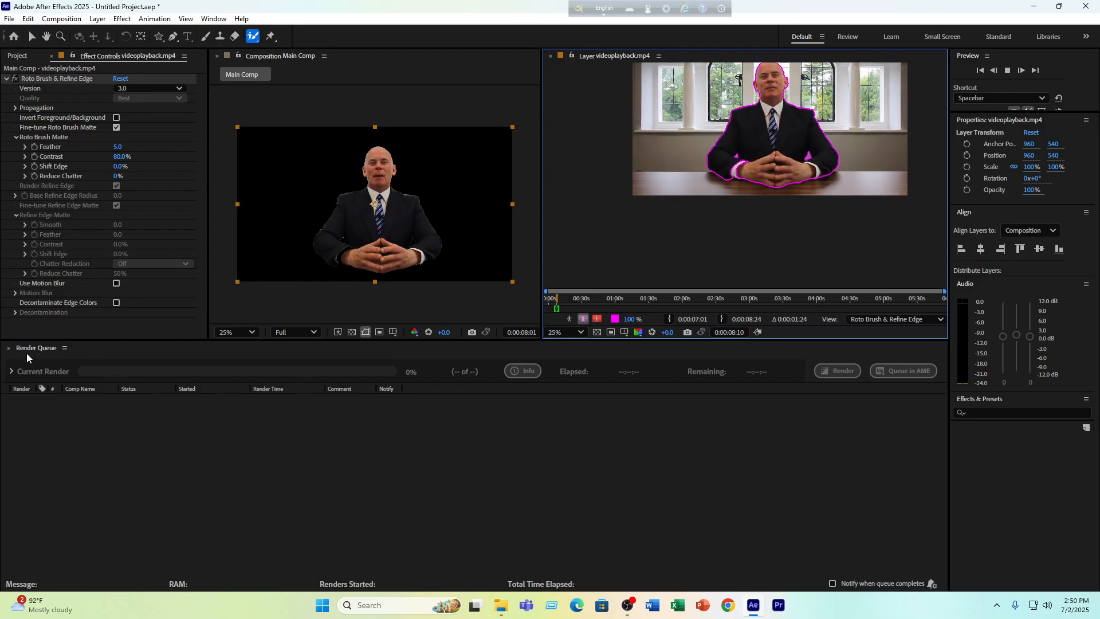
click(23, 56)
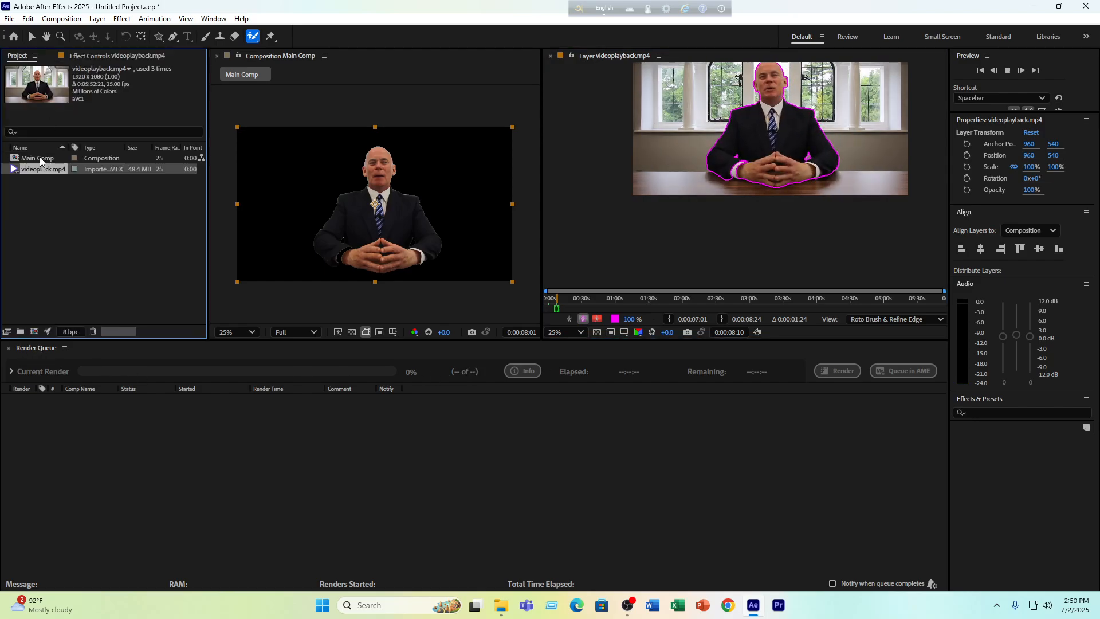
double_click(40, 157)
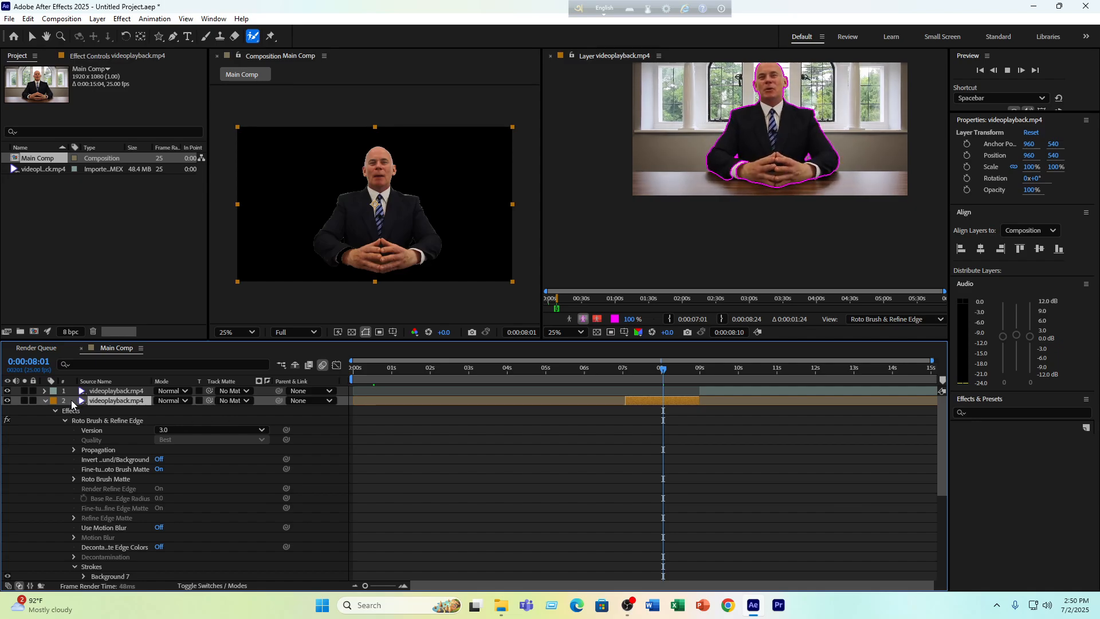
click(44, 399)
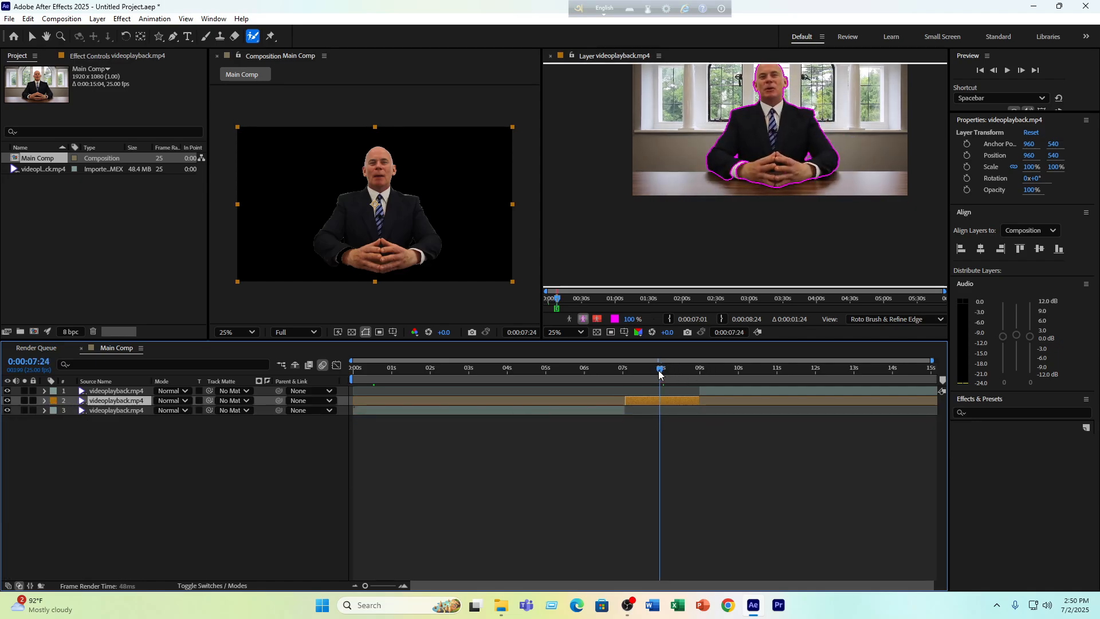
click(550, 55)
mouse_move(651, 372)
mouse_down()
mouse_move(641, 376)
mouse_move(653, 373)
mouse_move(660, 390)
mouse_up()
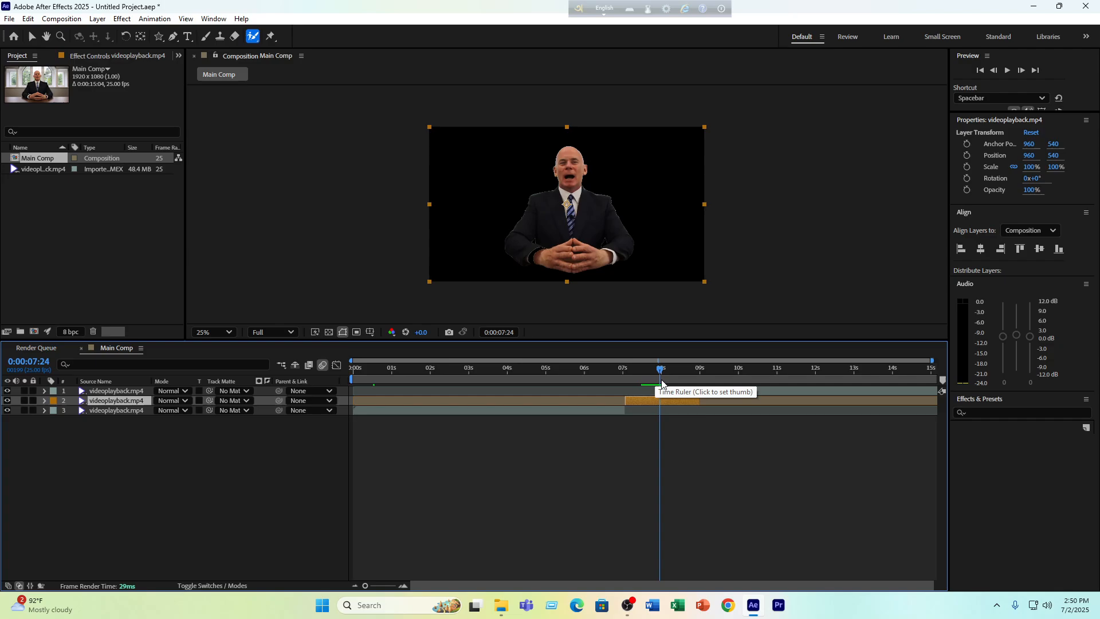
mouse_move(656, 375)
mouse_down()
mouse_move(630, 379)
mouse_move(685, 377)
mouse_move(660, 385)
mouse_move(670, 384)
mouse_up()
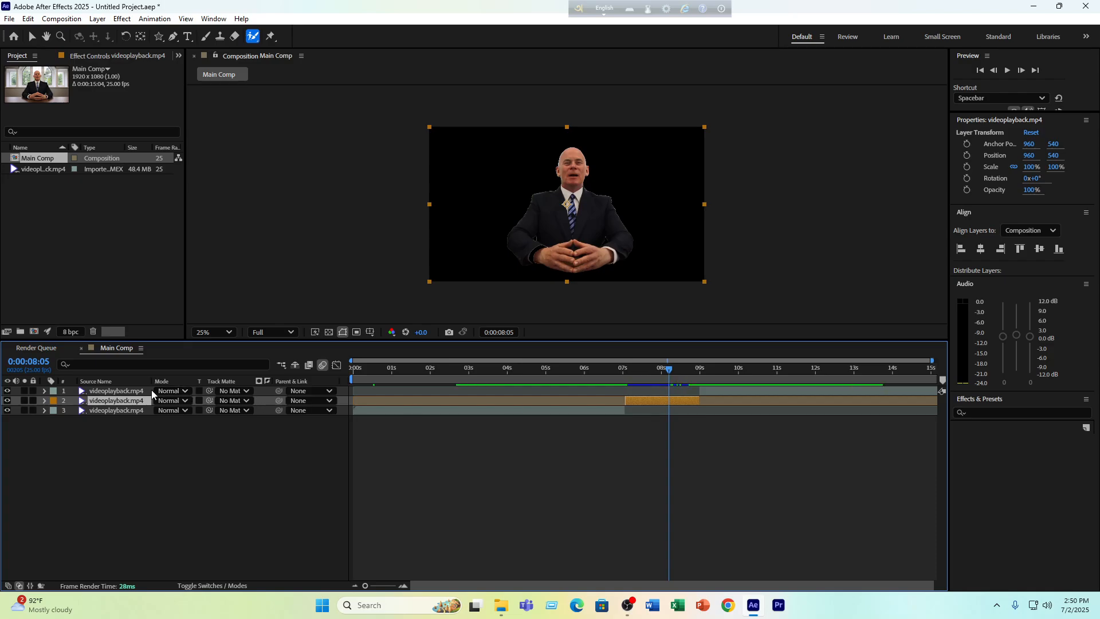
Duplicate the orange Roto Brush layer and delete the Roto Brush & Refine Edge effect from the lower copy, layer 3
key(ctrl+d)
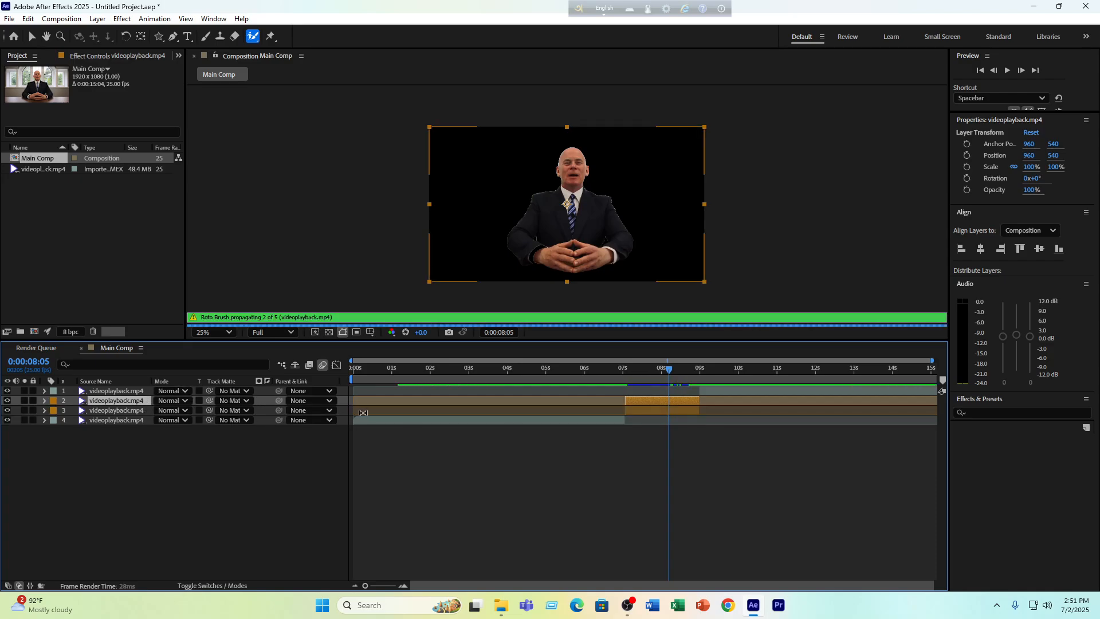
click(651, 408)
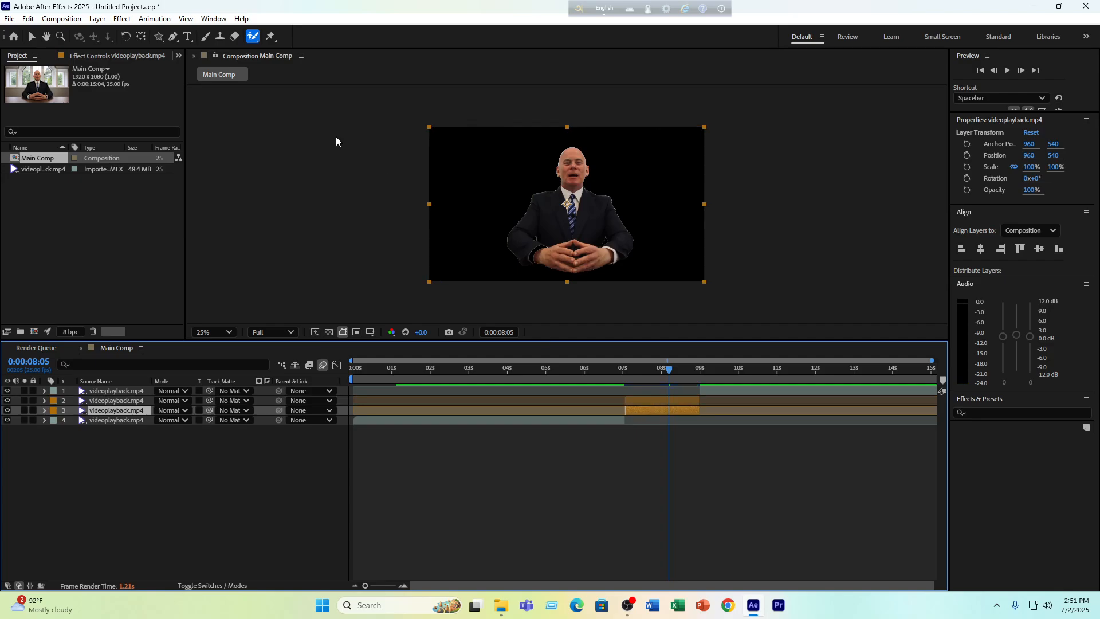
click(109, 54)
click(41, 78)
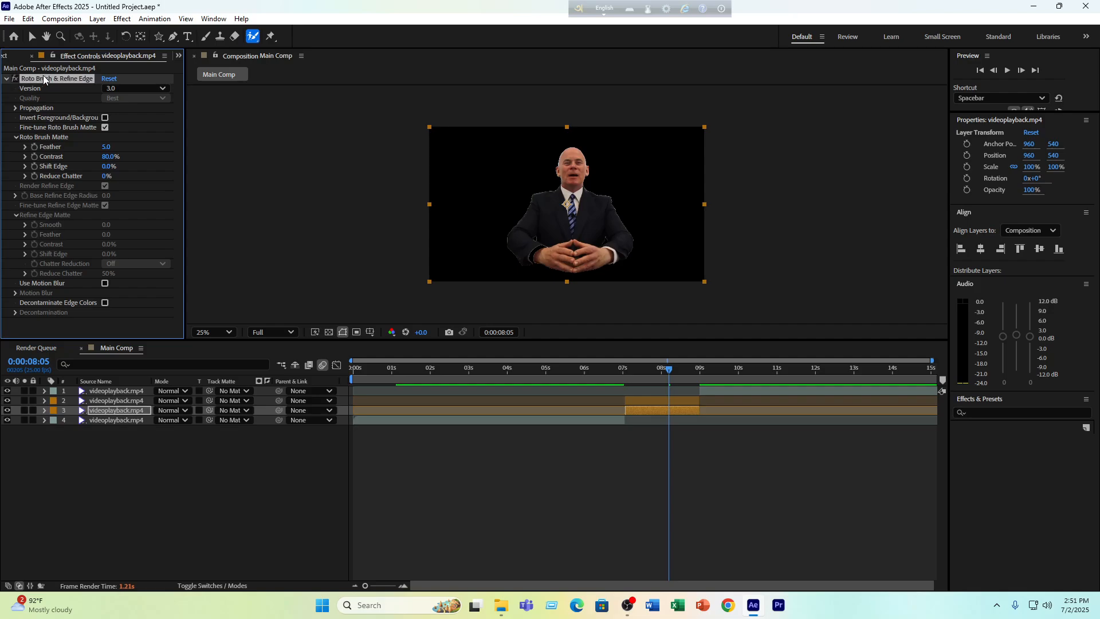
key(Delete)
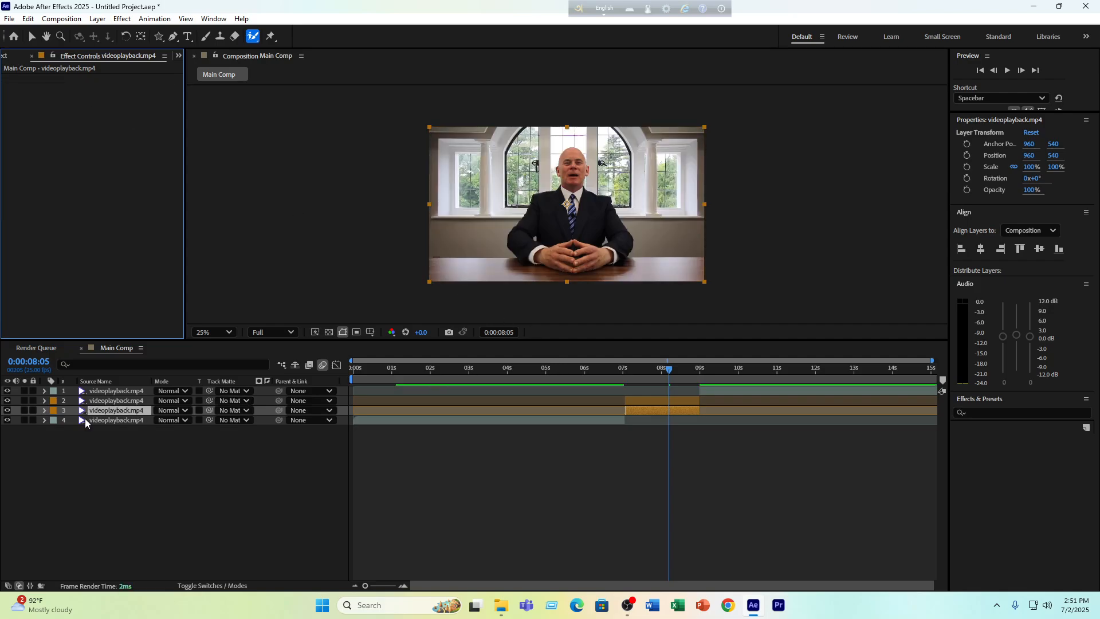
Compare the cutout with the full background by toggling layer 3's visibility off and on, and scrub the orange segment
click(127, 408)
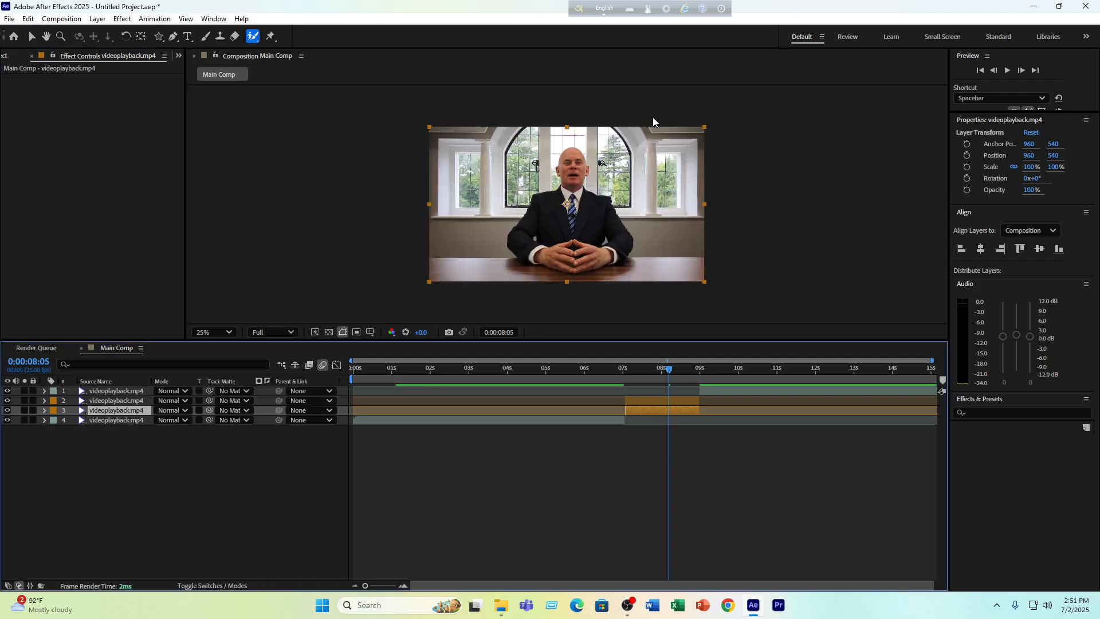
click(7, 410)
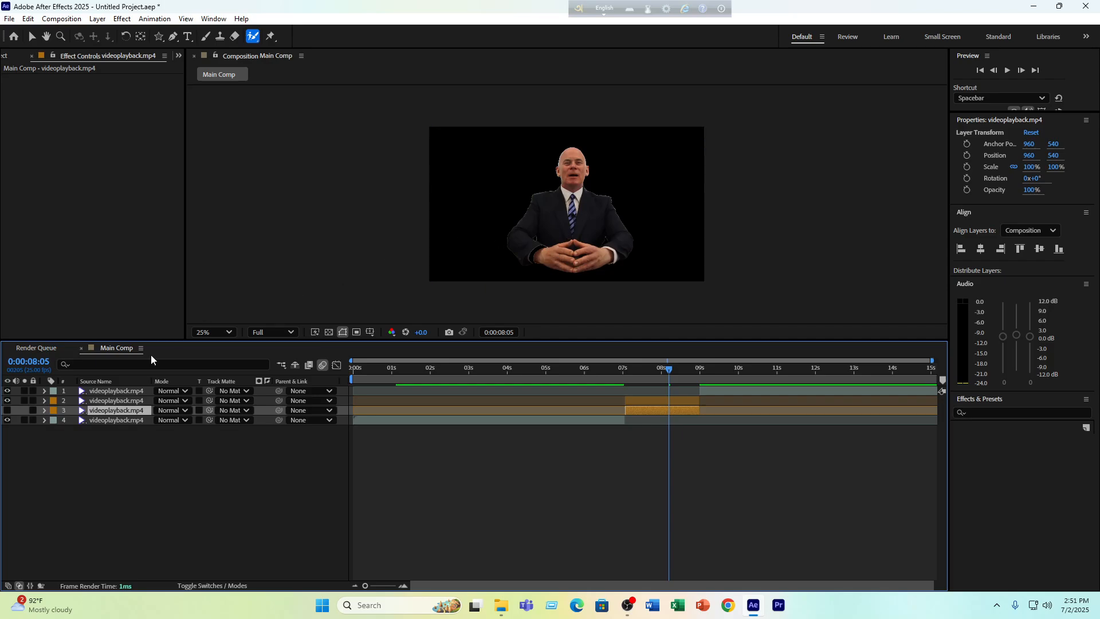
click(7, 410)
mouse_move(661, 369)
mouse_down()
mouse_move(623, 386)
mouse_move(661, 380)
mouse_up()
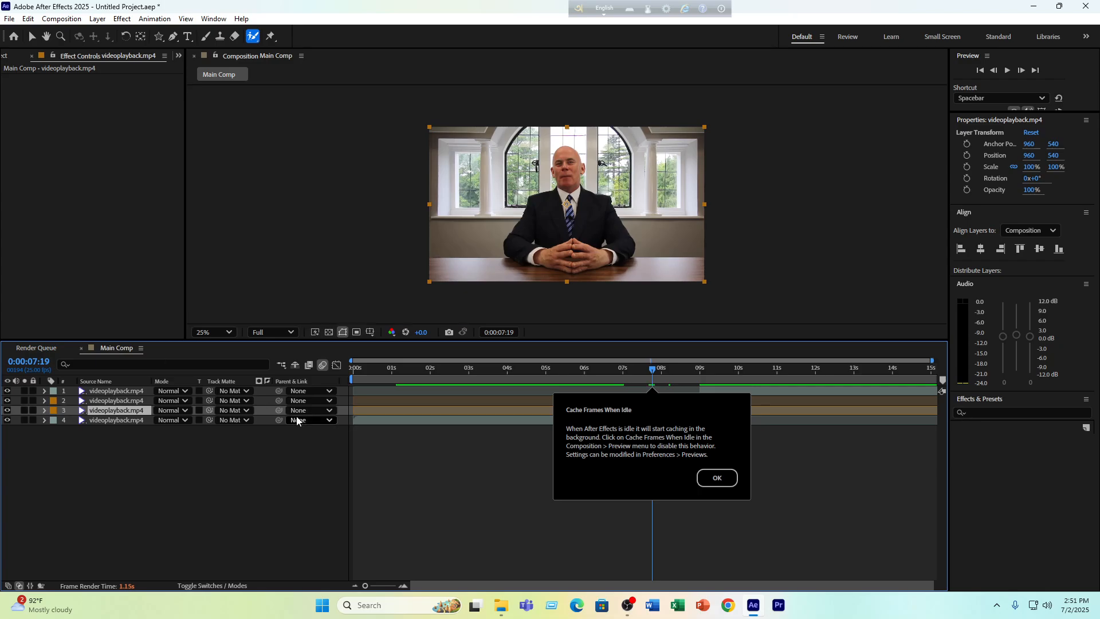
Add the text BUSINESS MAN on a new layer between the two orange video layers in Main Comp
click(726, 480)
click(17, 55)
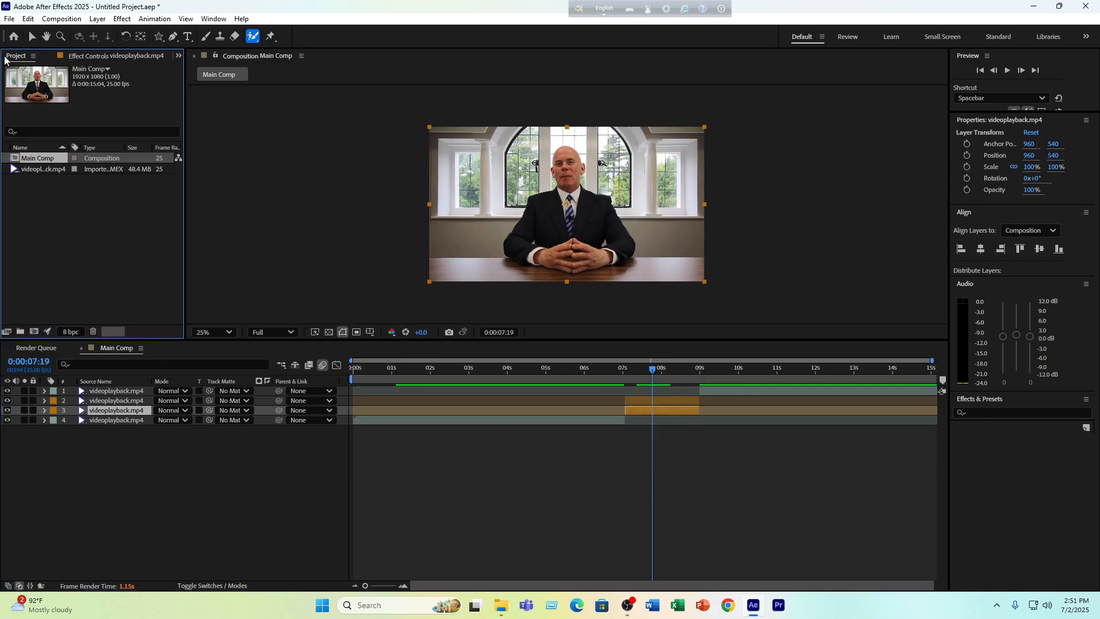
click(100, 210)
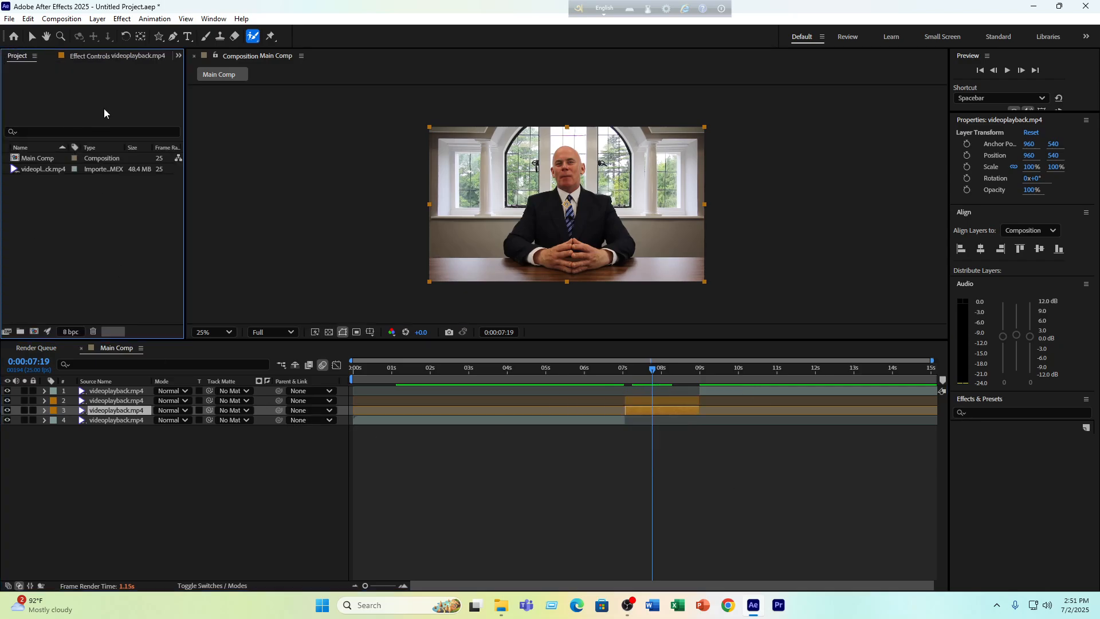
click(187, 36)
click(488, 209)
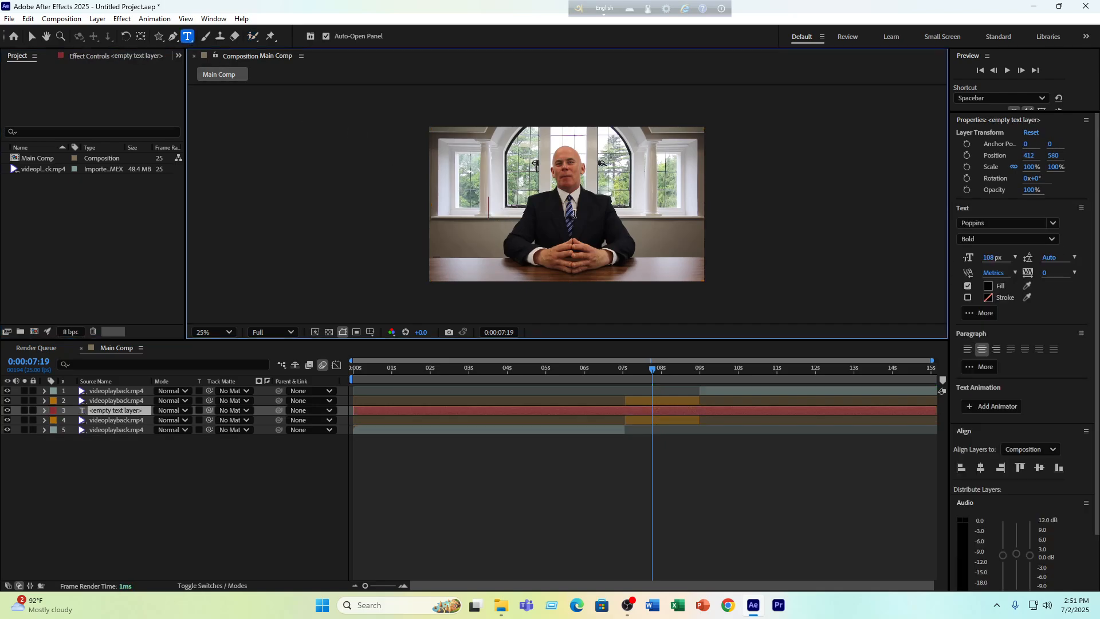
text(M)
key(BackSpace)
text(BUSINESS MAN)
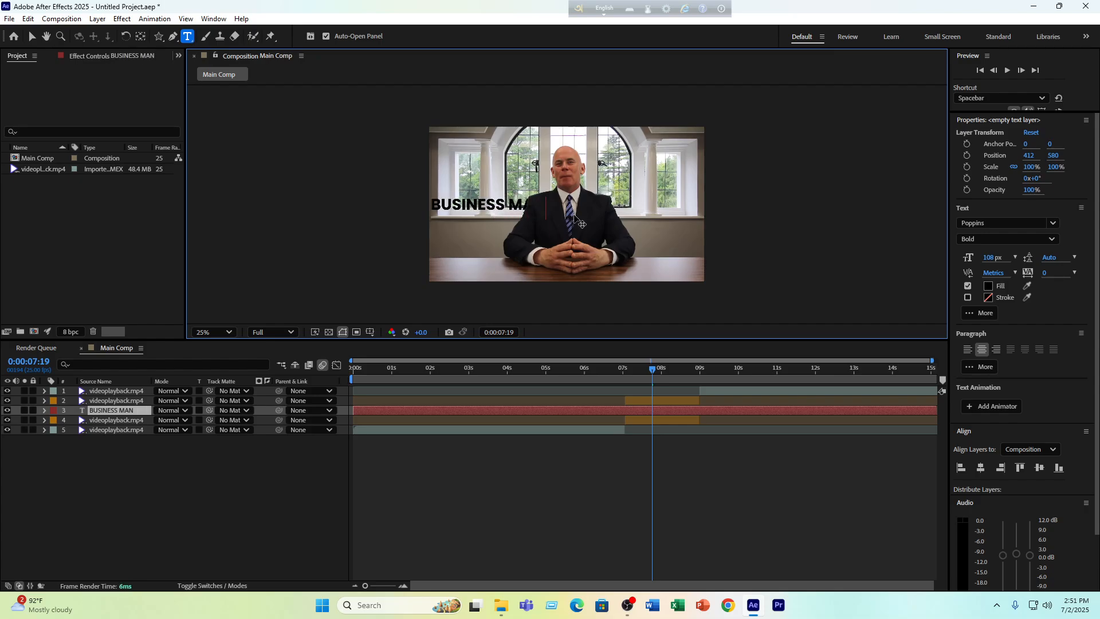
Set the BUSINESS MAN text size to 272 px and centre it horizontally and vertically in the composition
click(120, 405)
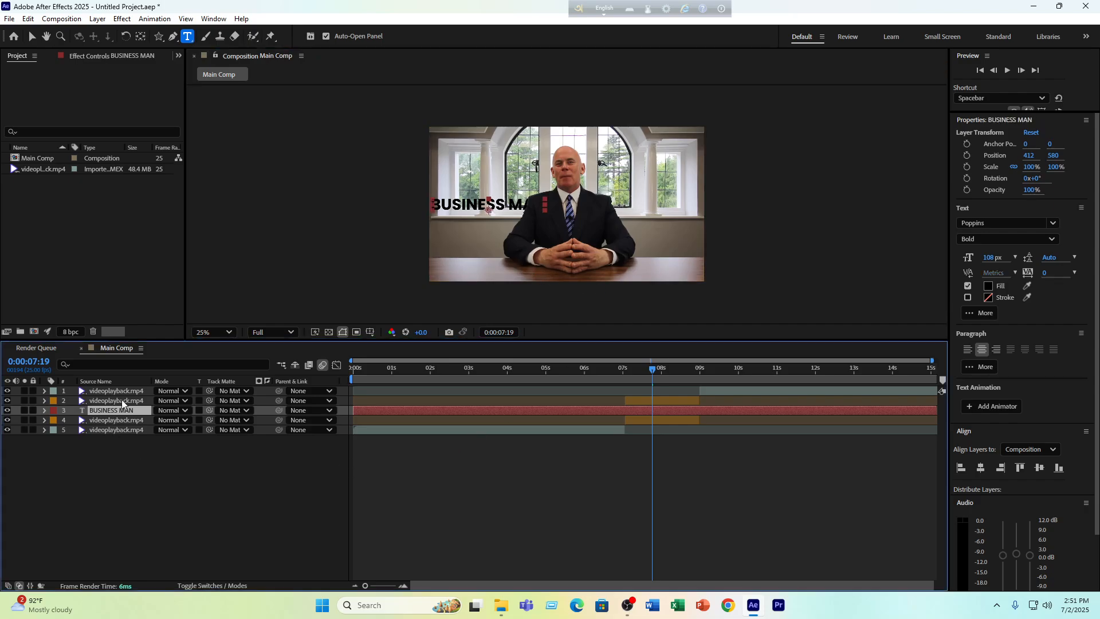
click(651, 400)
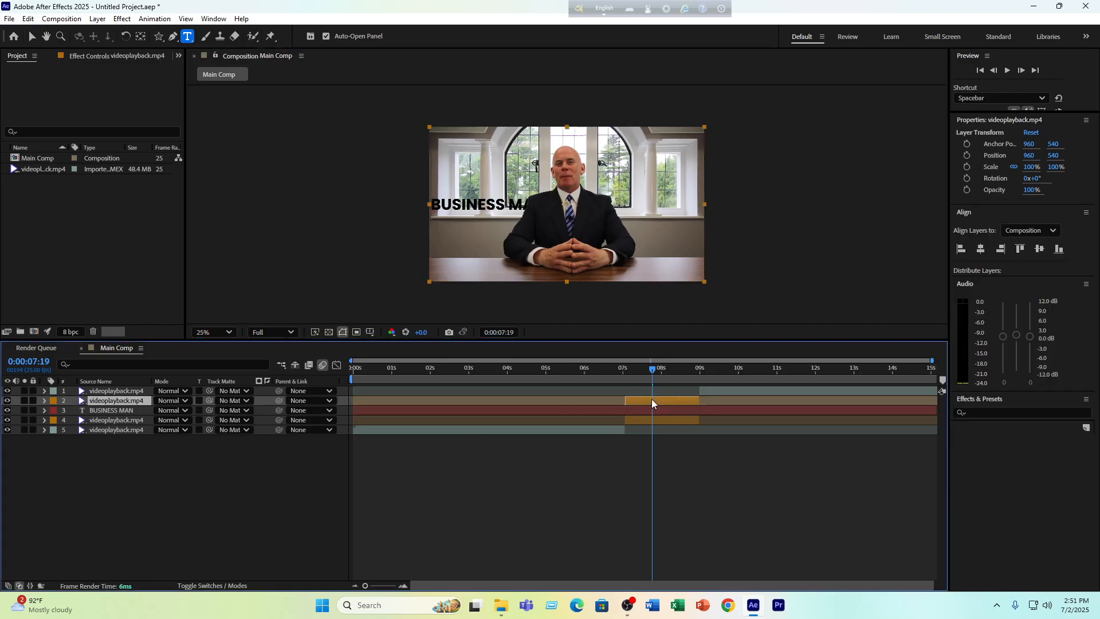
click(650, 417)
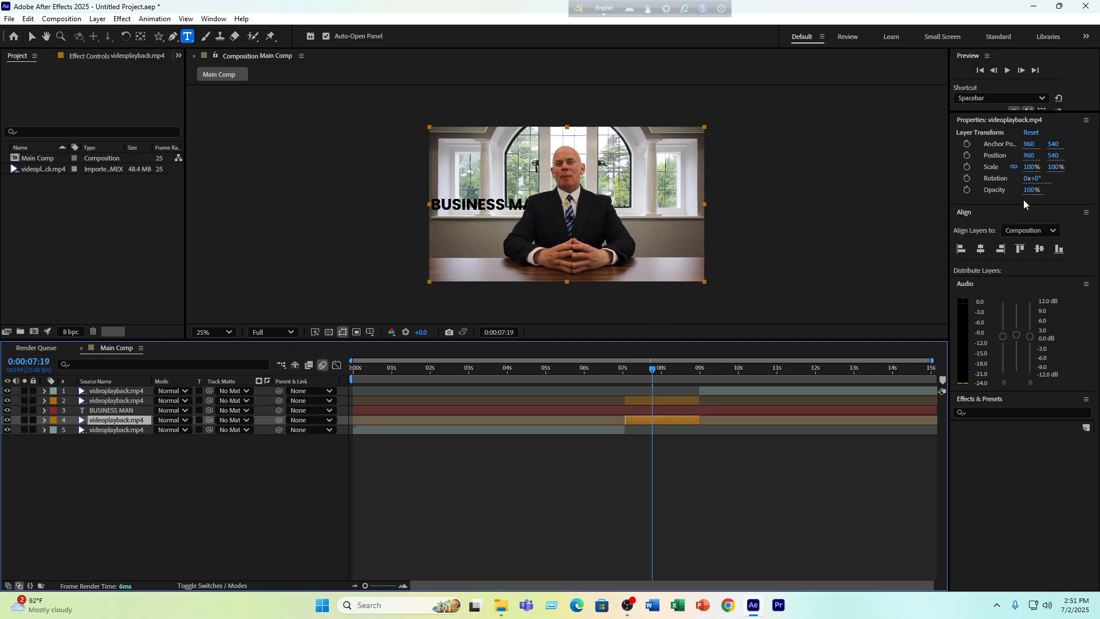
click(102, 410)
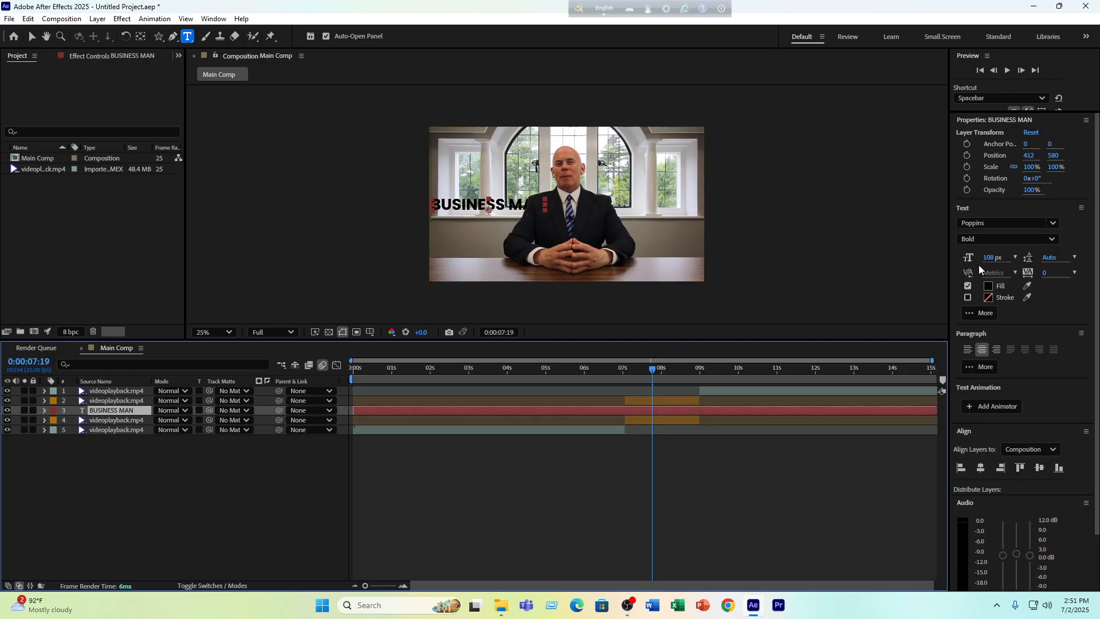
drag(980, 268, 1000, 271)
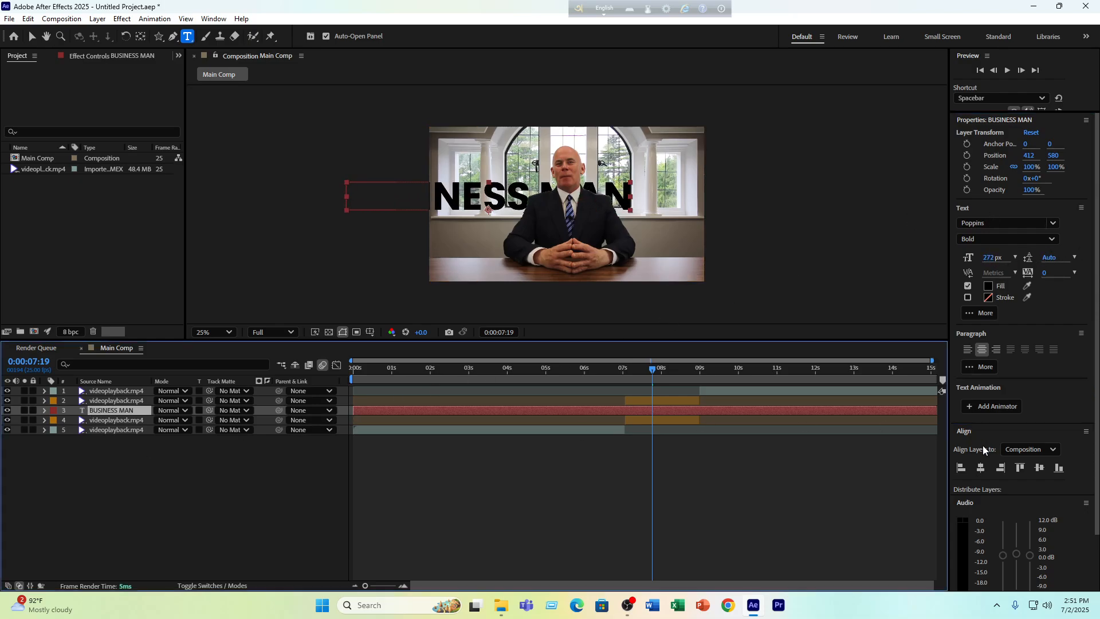
click(987, 468)
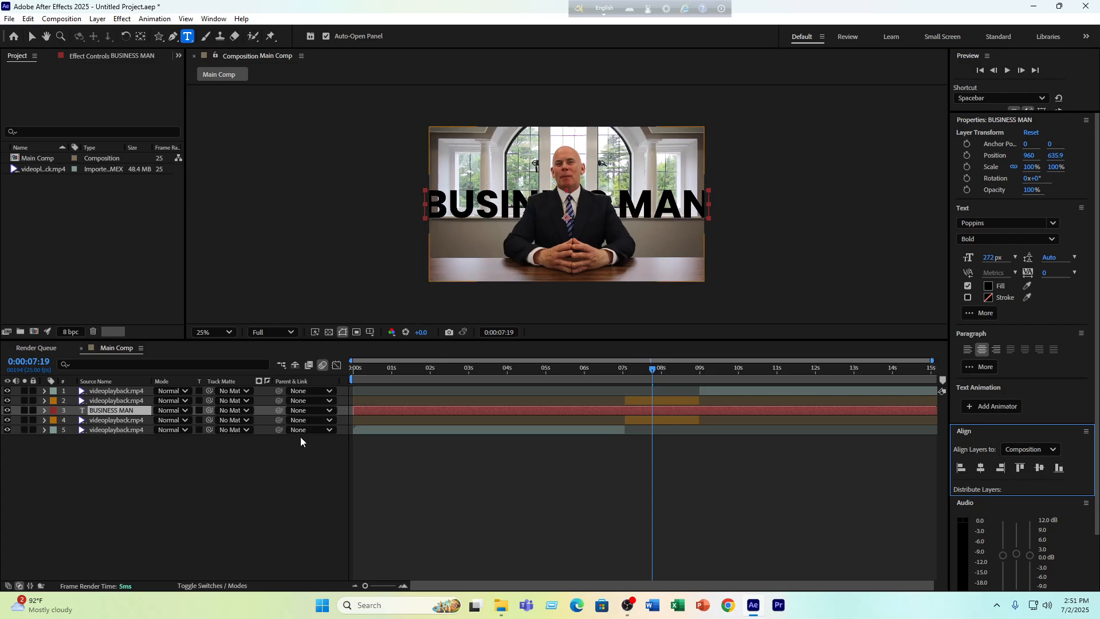
Deselect all layers and scrub the orange segment around 8 seconds to check the text behind the speaker
click(121, 504)
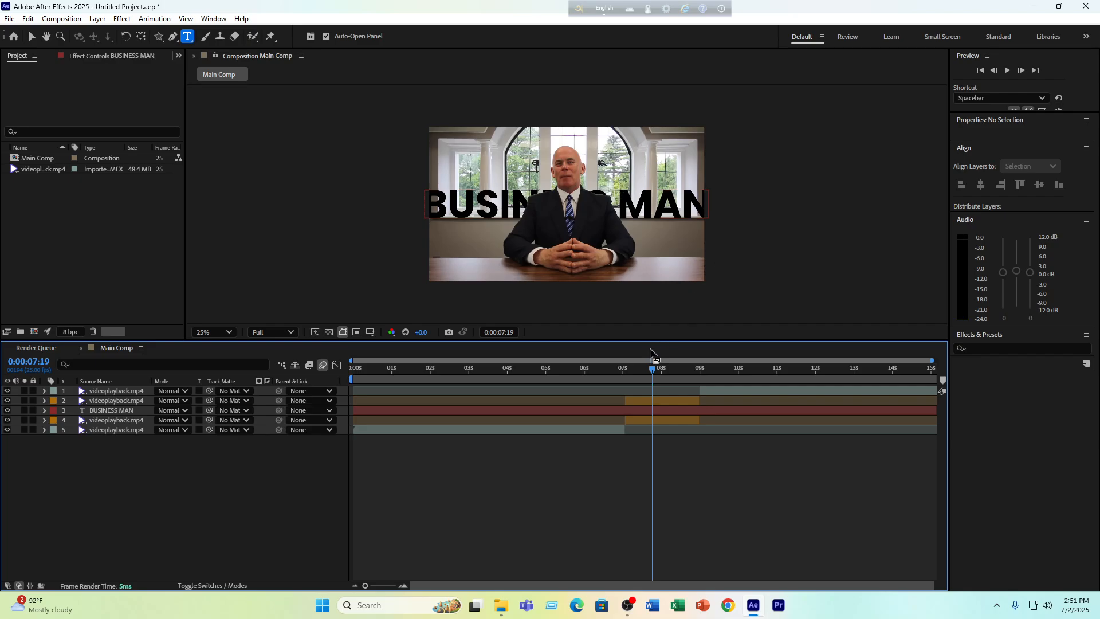
mouse_move(653, 372)
mouse_down()
mouse_move(632, 376)
mouse_move(697, 378)
mouse_move(666, 377)
mouse_up()
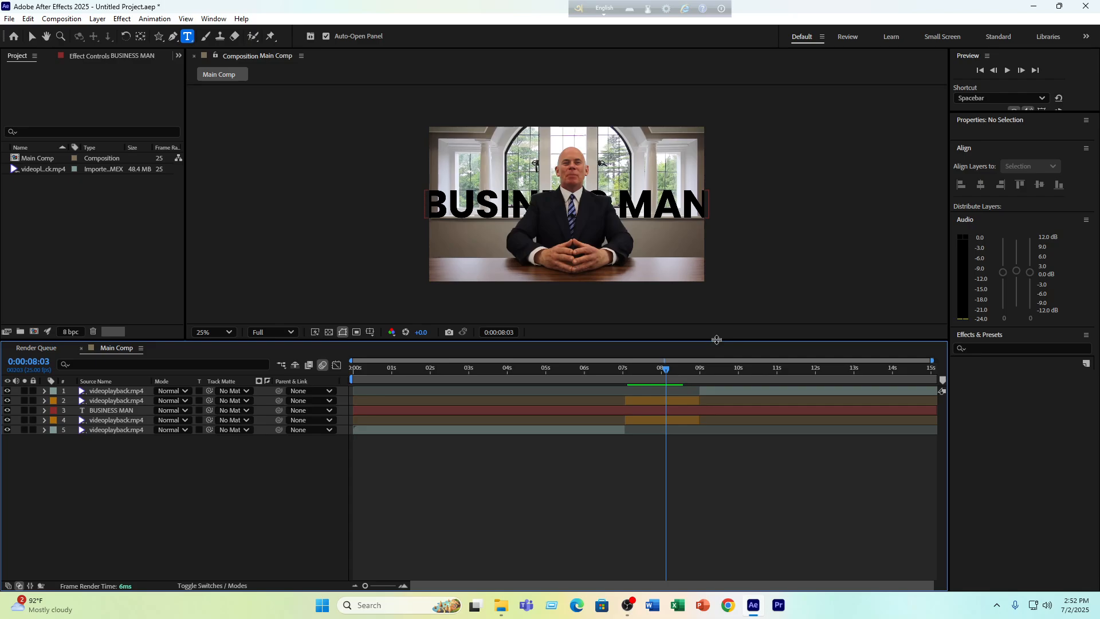
mouse_move(666, 369)
mouse_down()
mouse_move(627, 379)
mouse_move(674, 381)
mouse_move(659, 378)
mouse_up()
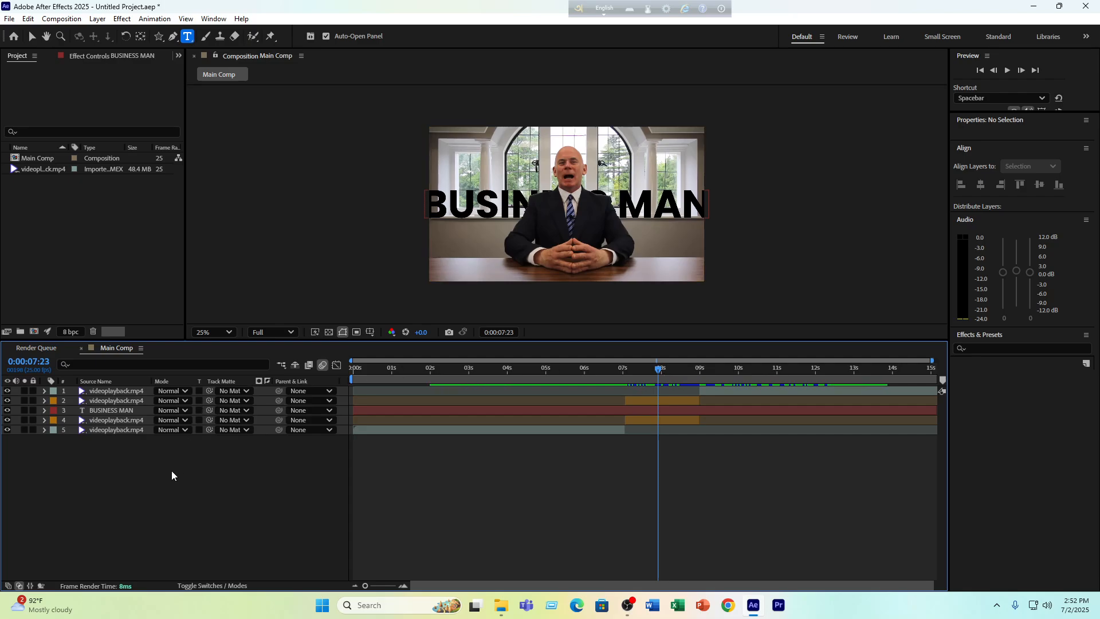
Create a new 1920x1080 composition named Trim Path with a frame rate of 60 fps
click(34, 331)
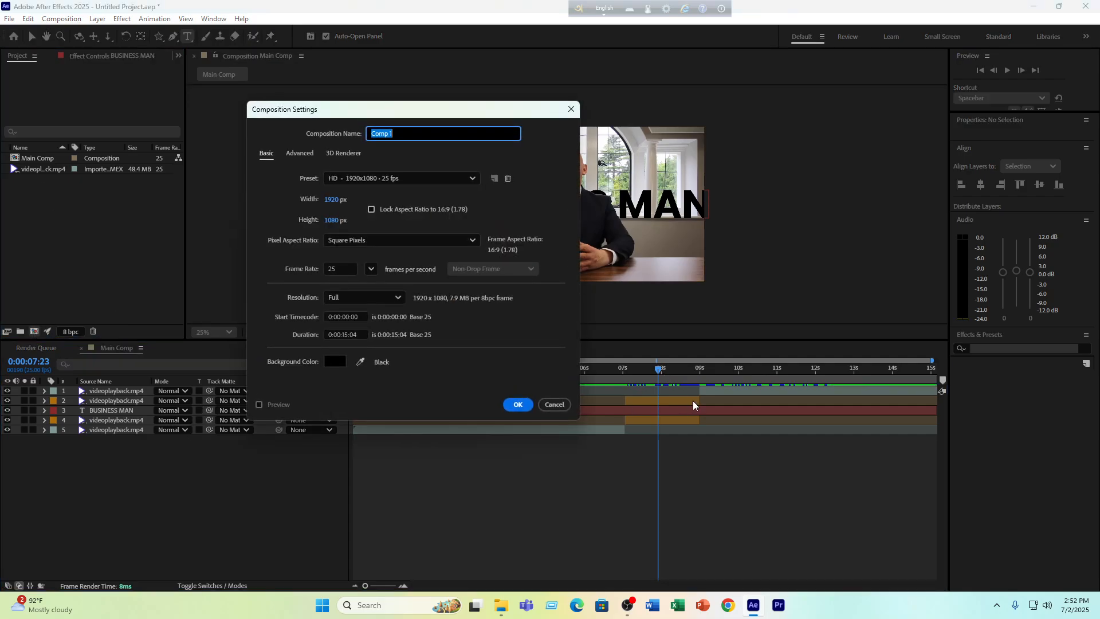
click(371, 268)
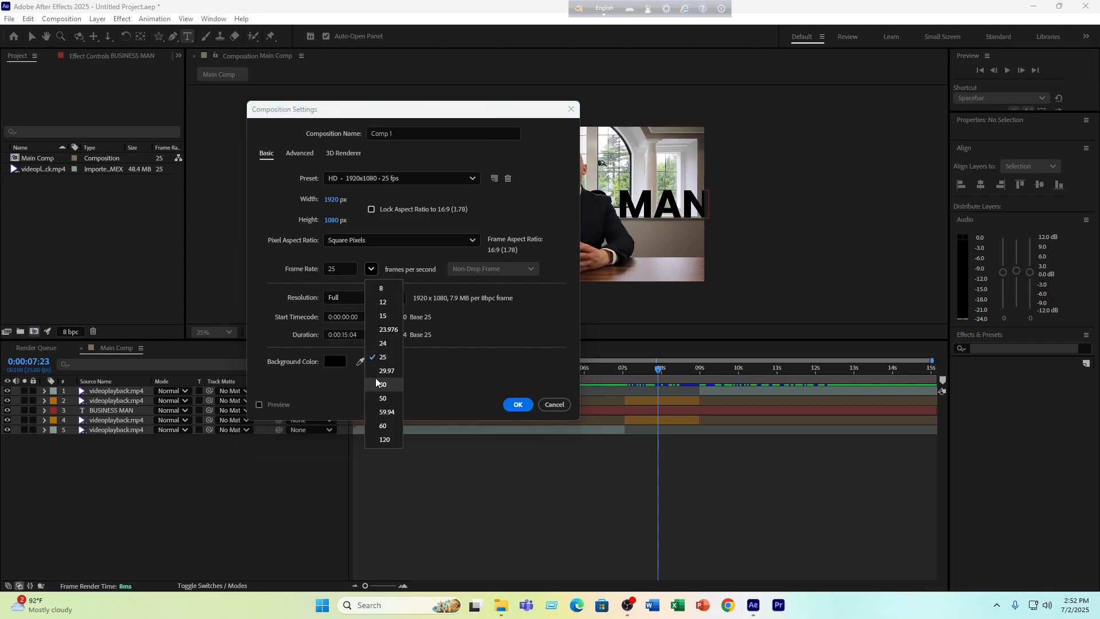
click(384, 425)
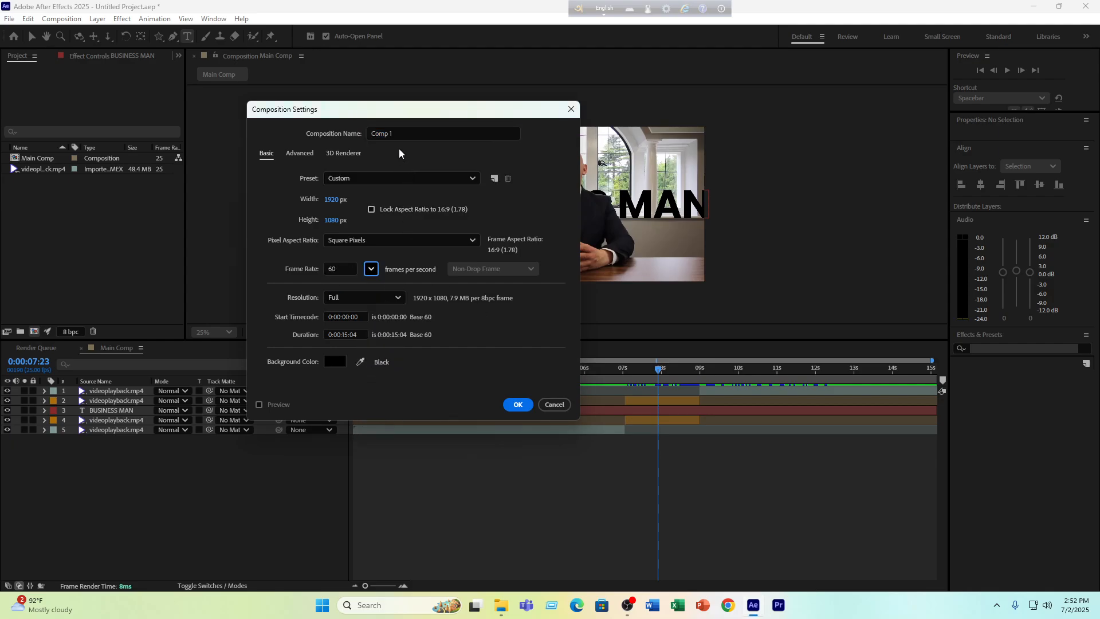
click(372, 132)
text(Tri)
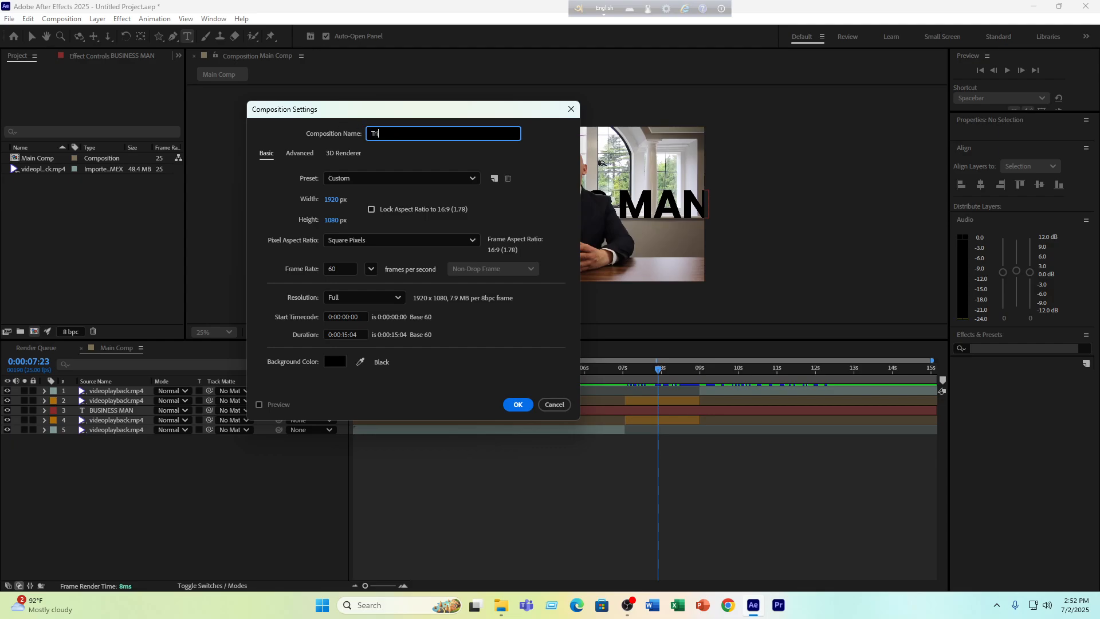
text(m Path)
key(Return)
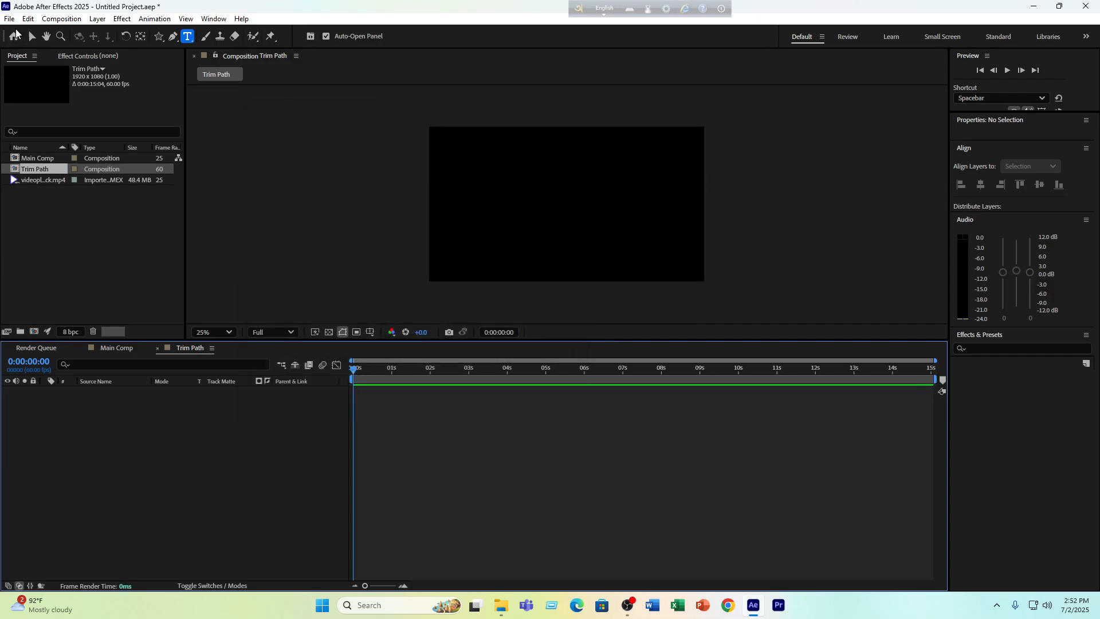
Review the orange cutout layer above the text in Main Comp, and return to the Trim Path composition
click(32, 36)
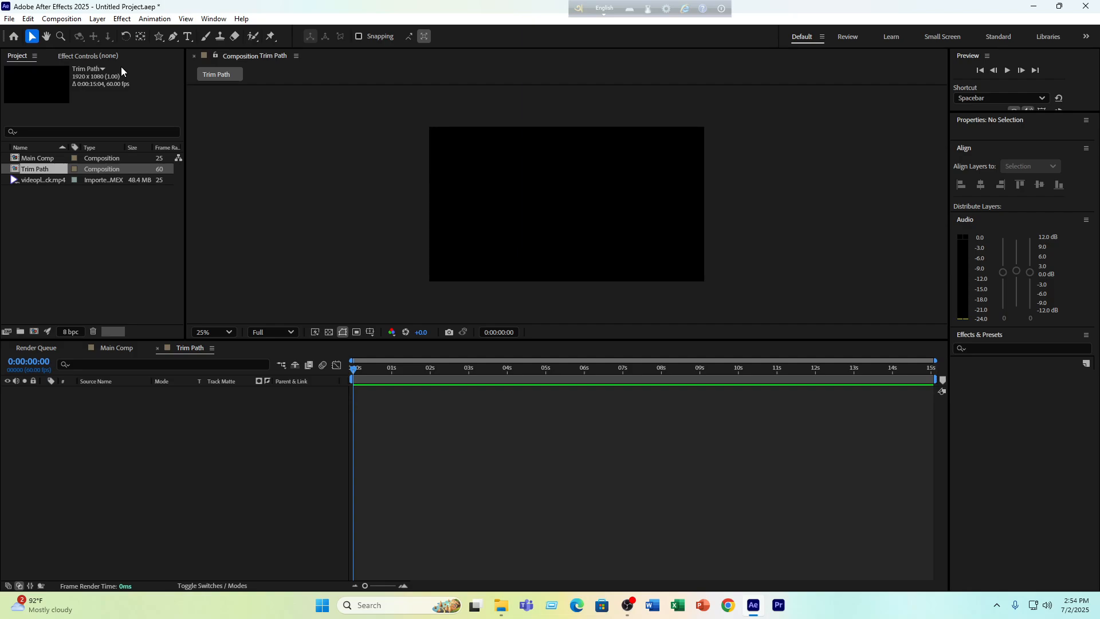
click(111, 349)
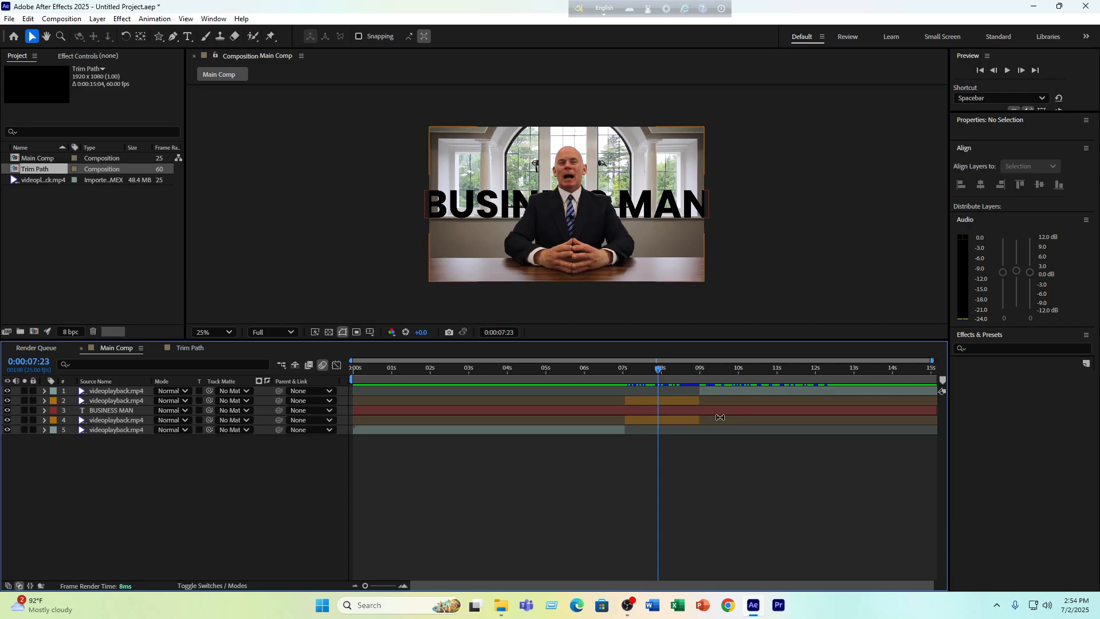
click(678, 401)
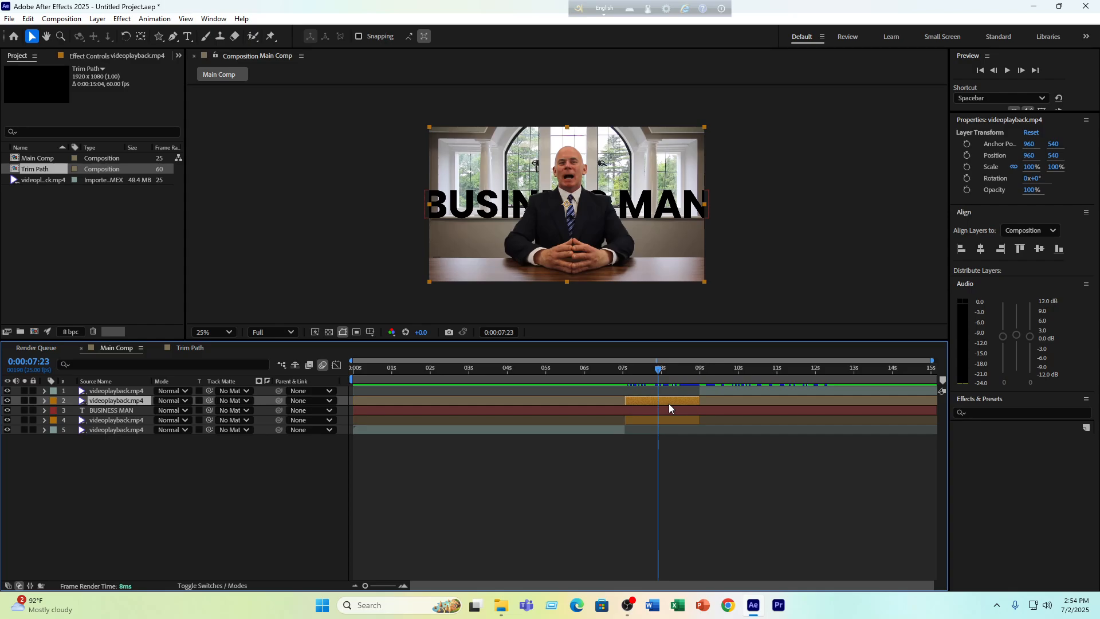
click(629, 606)
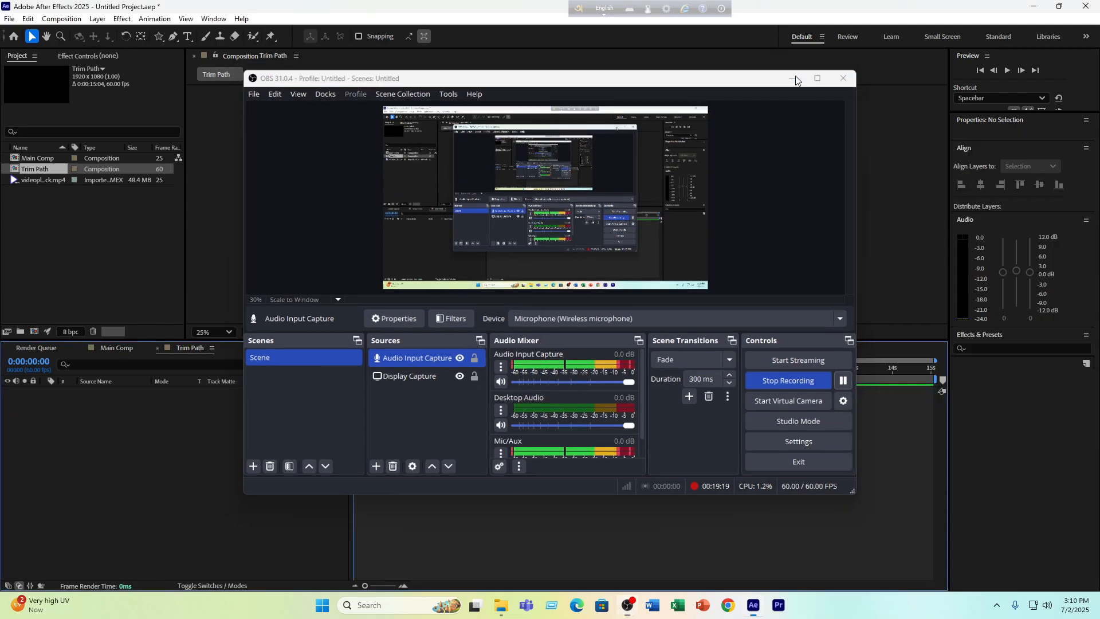
click(794, 79)
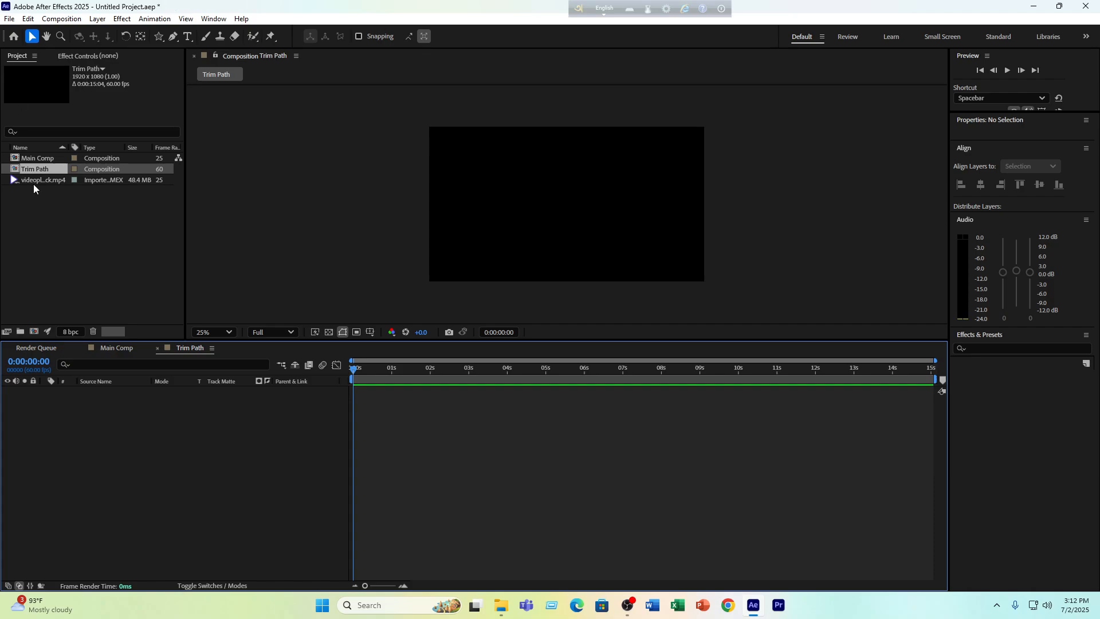
Draw a straight two-point horizontal line across the middle of the Trim Path composition with the Pen tool
click(173, 37)
click(449, 203)
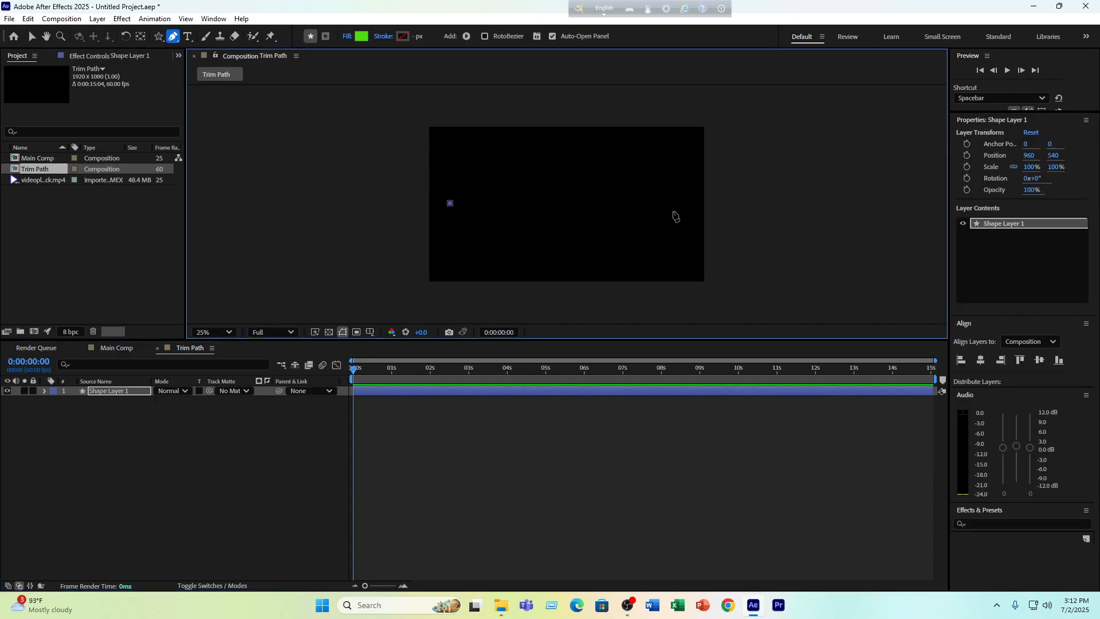
click(632, 203)
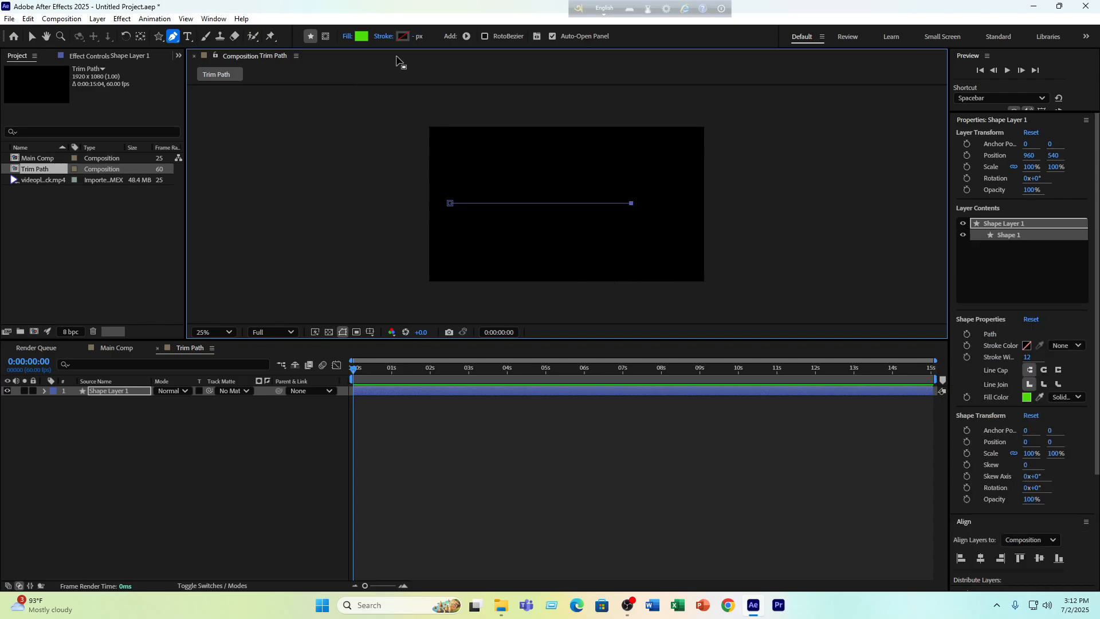
Set the line's fill to None and give it a white (FFFFFF) stroke 22 px wide
click(348, 39)
click(490, 271)
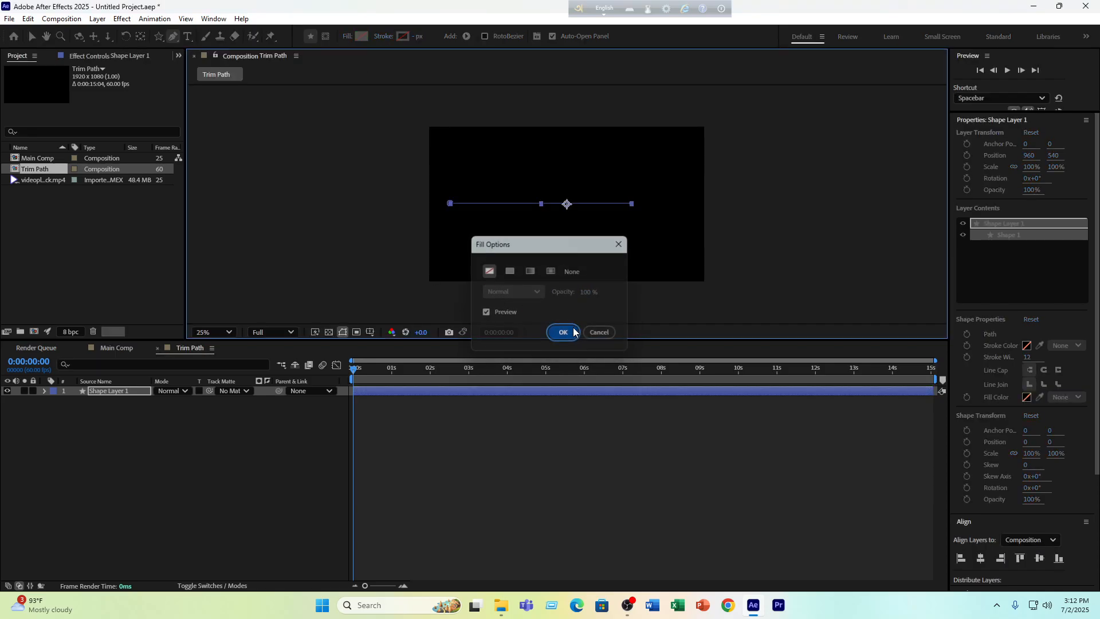
click(563, 332)
click(403, 36)
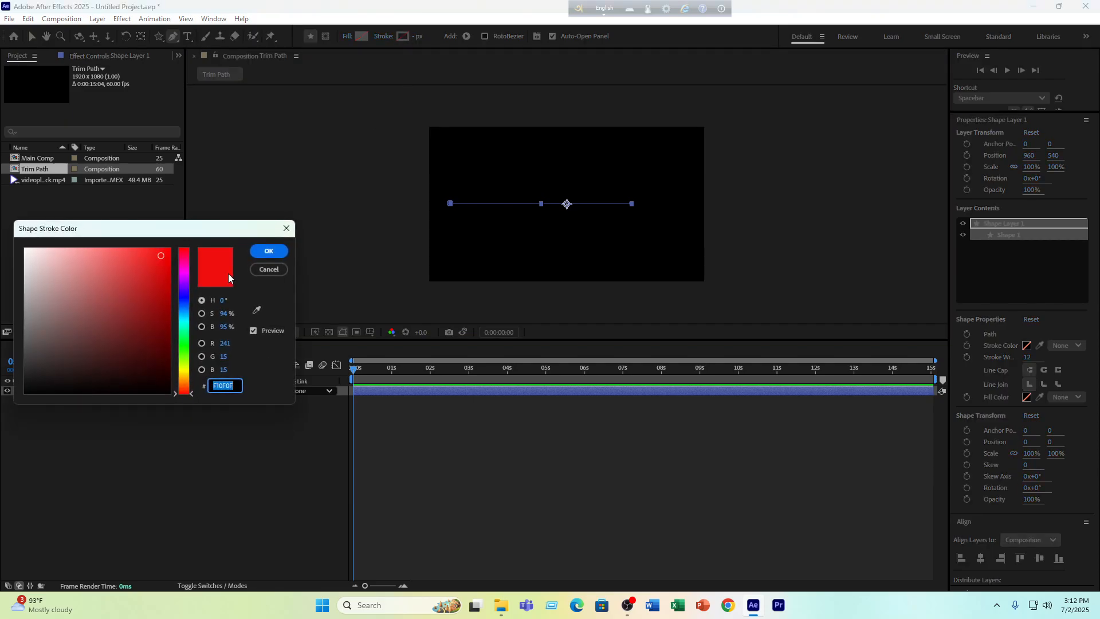
drag(184, 303, 184, 271)
drag(65, 275, 1, 240)
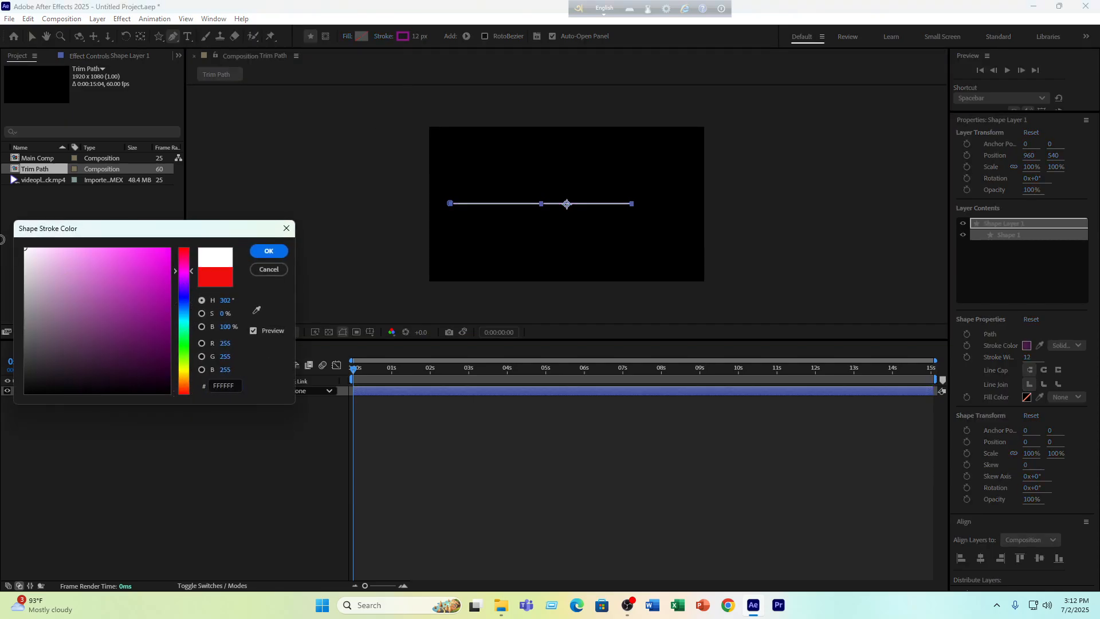
click(279, 250)
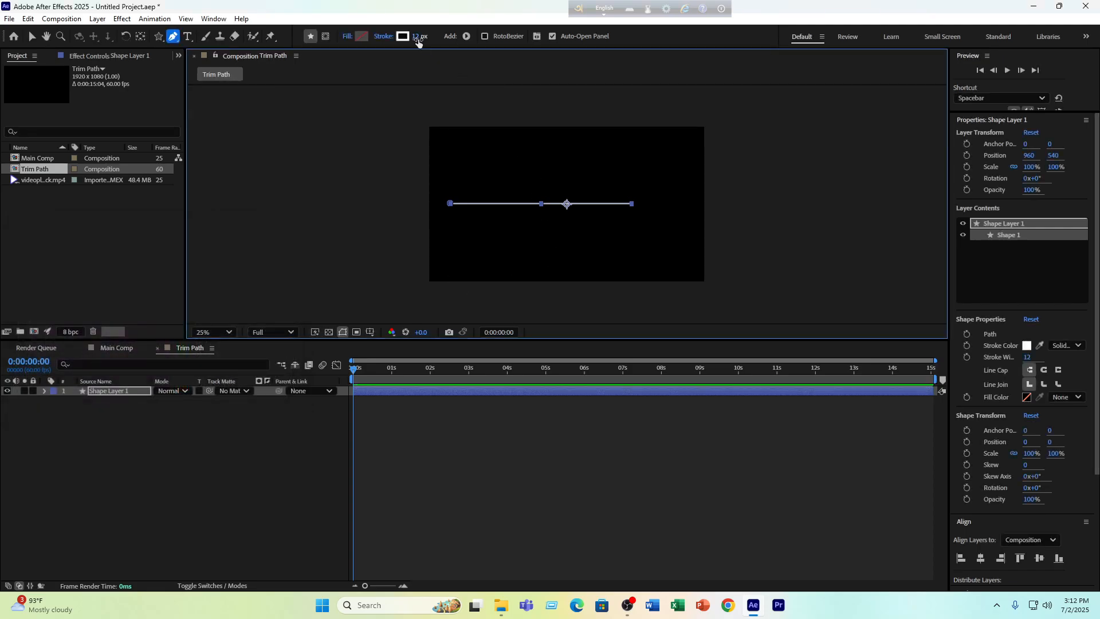
drag(418, 42, 424, 42)
click(234, 491)
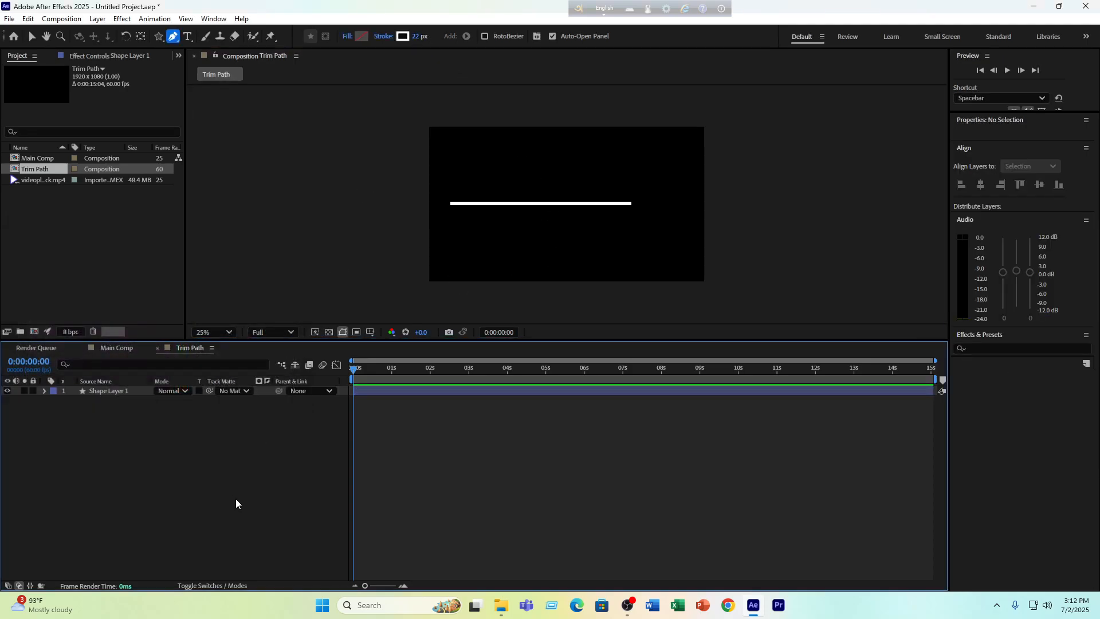
Centre the line horizontally and vertically in the composition, and activate the Selection tool with Shape Layer 1 selected
click(106, 391)
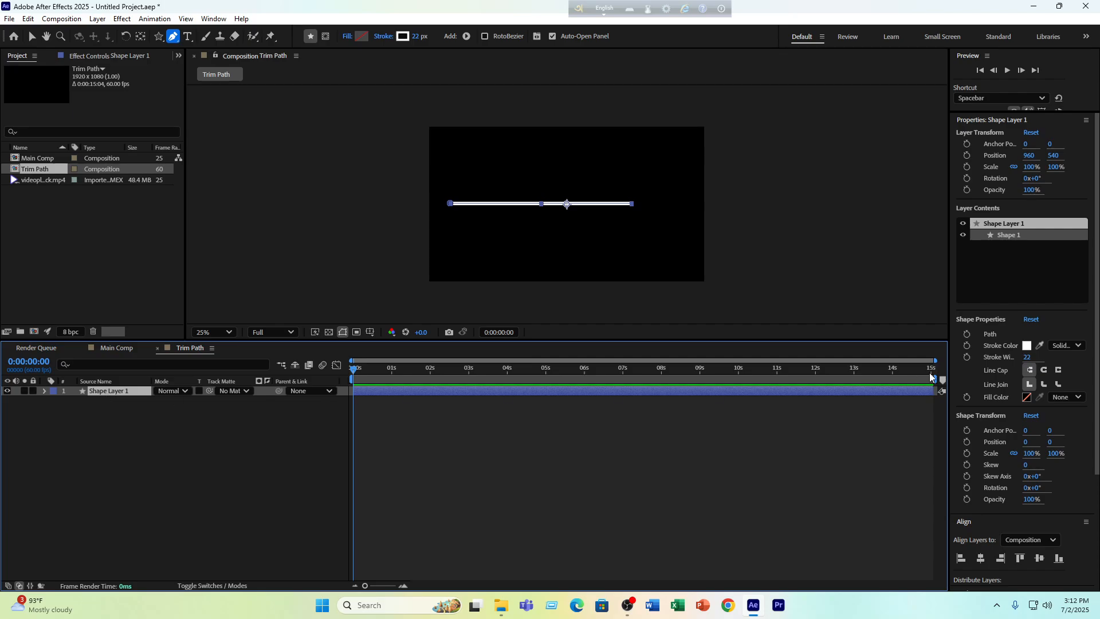
click(980, 559)
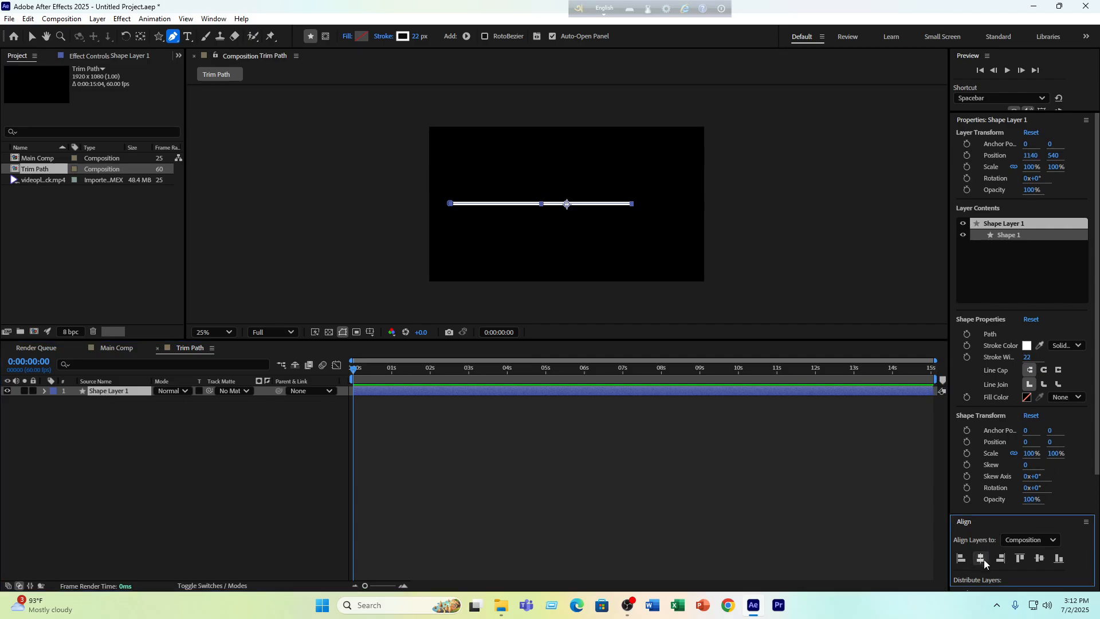
click(1039, 558)
click(174, 483)
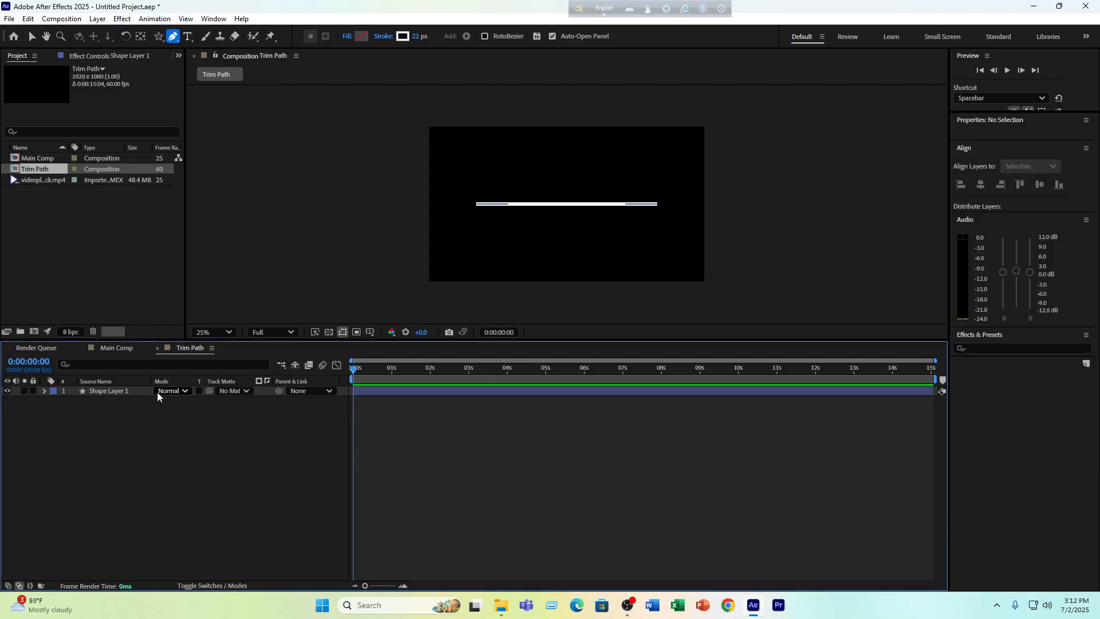
click(113, 393)
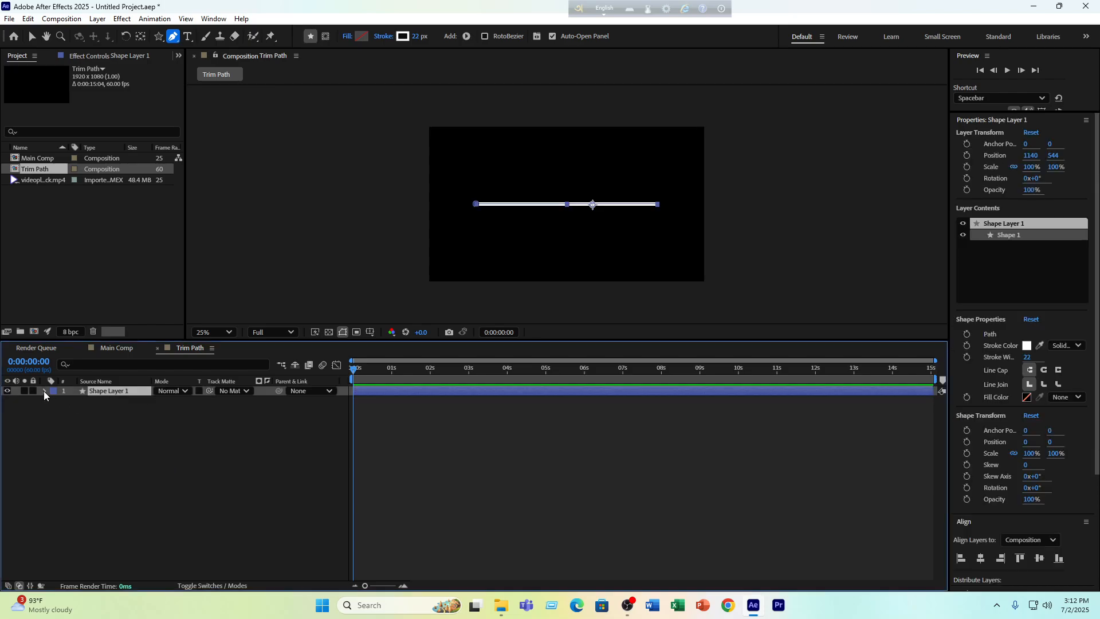
click(31, 37)
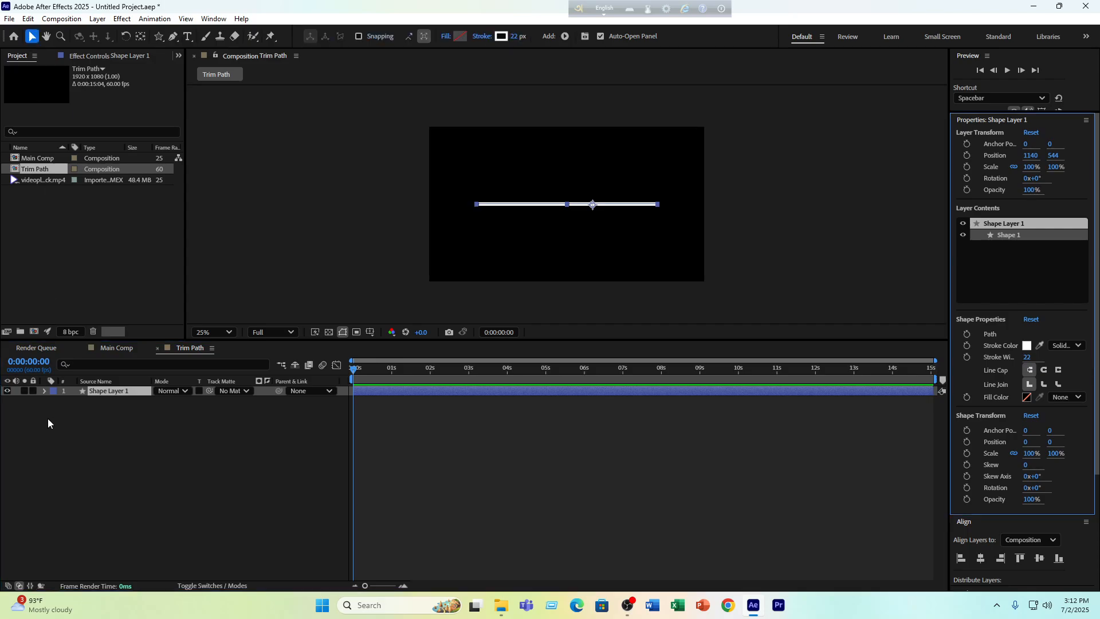
Add a Trim Paths operator to Shape Layer 1 and expand its properties in the timeline
click(44, 392)
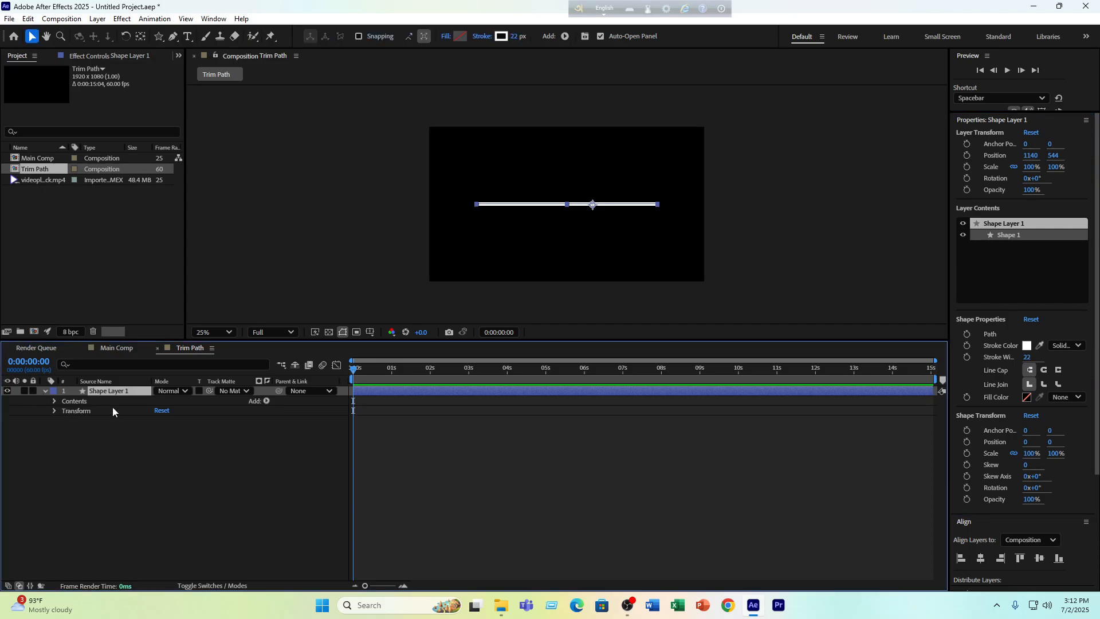
click(266, 402)
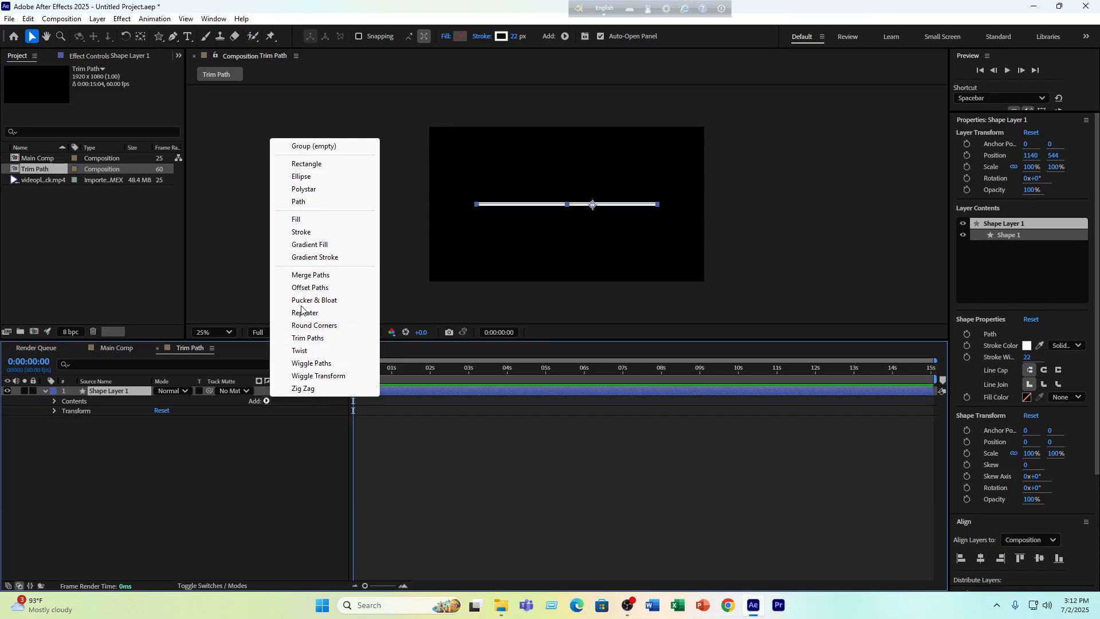
click(309, 339)
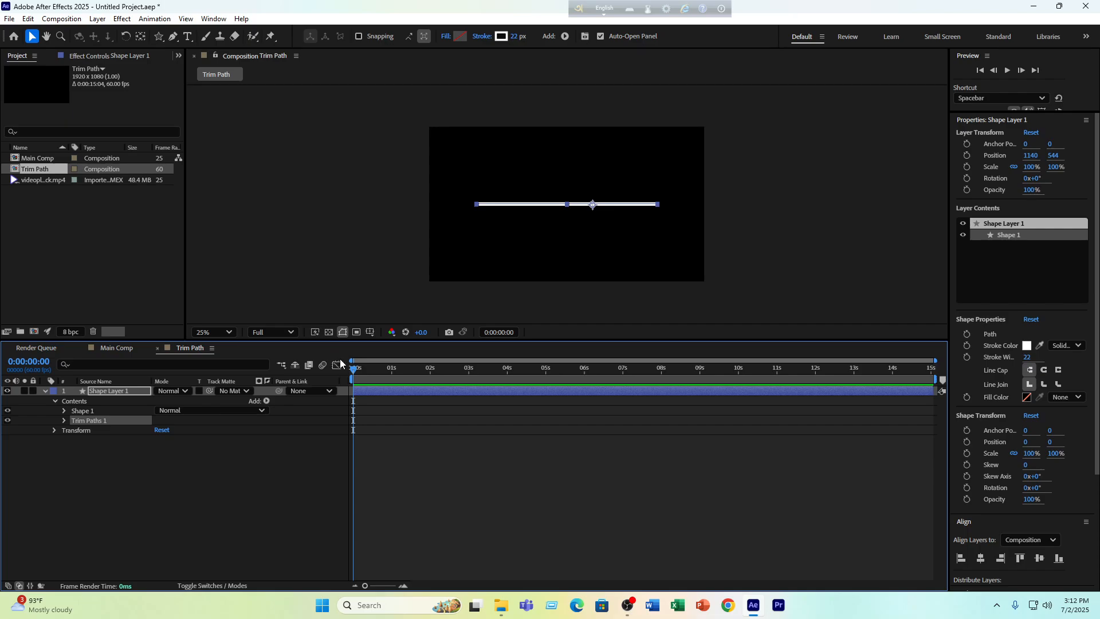
click(64, 420)
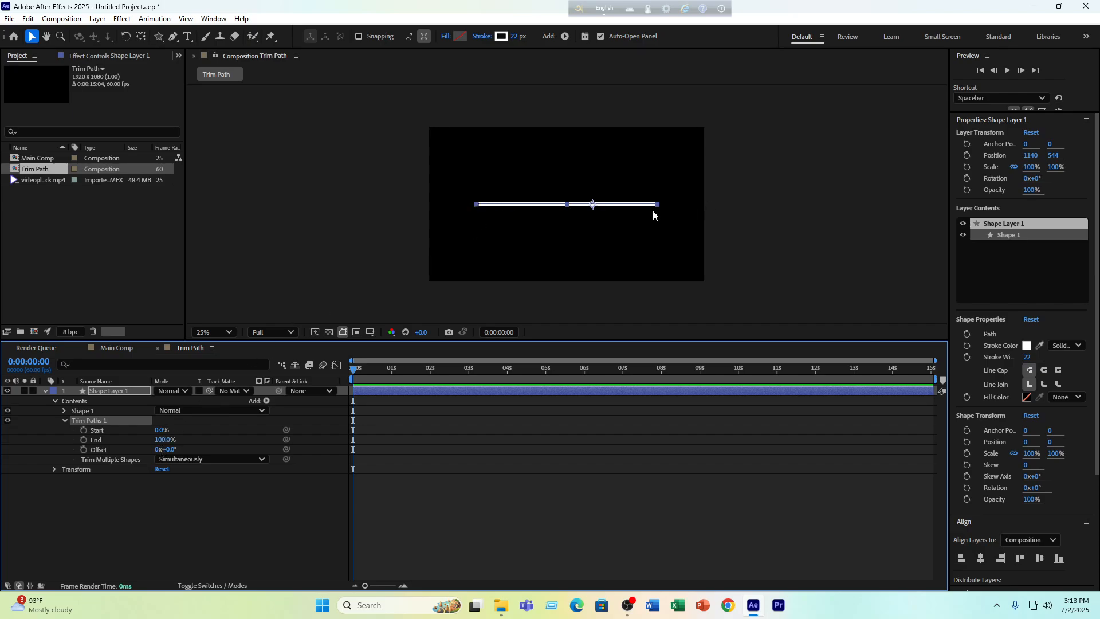
Try out Trim Paths by taking End to 0% and back to 100%, and Start to 100% and back to 0%; deselect the layer
drag(165, 440, 95, 440)
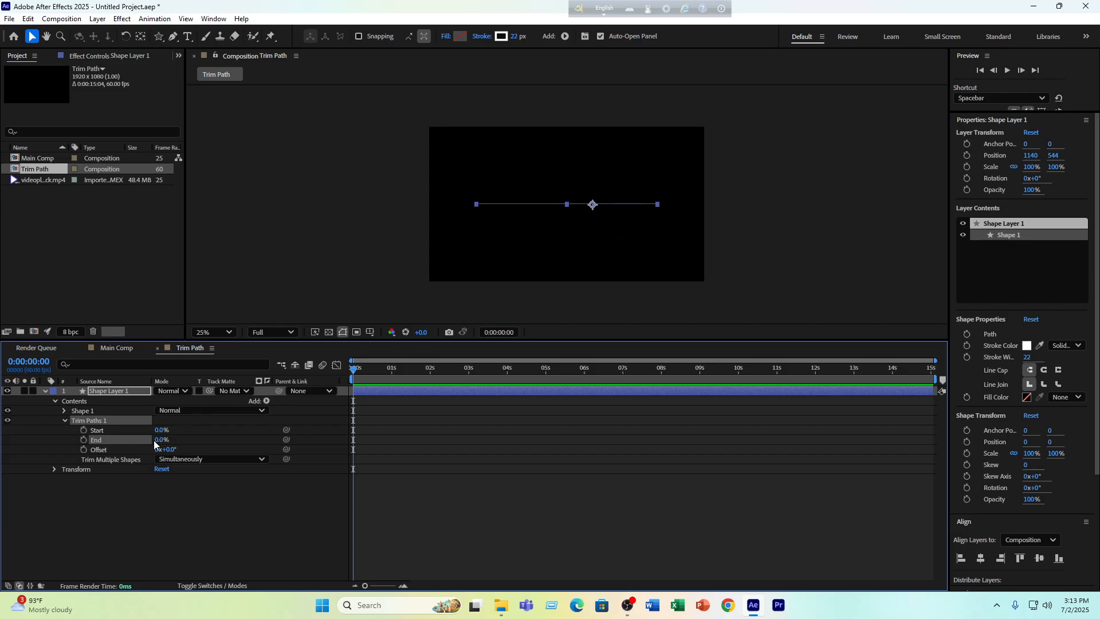
drag(161, 440, 373, 422)
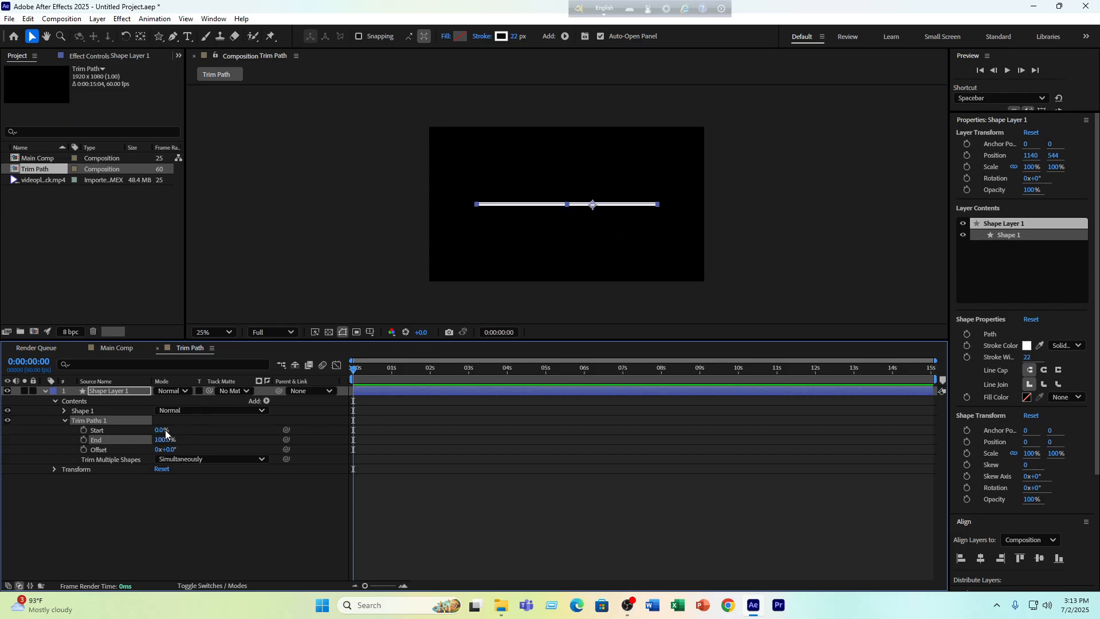
drag(158, 429, 222, 412)
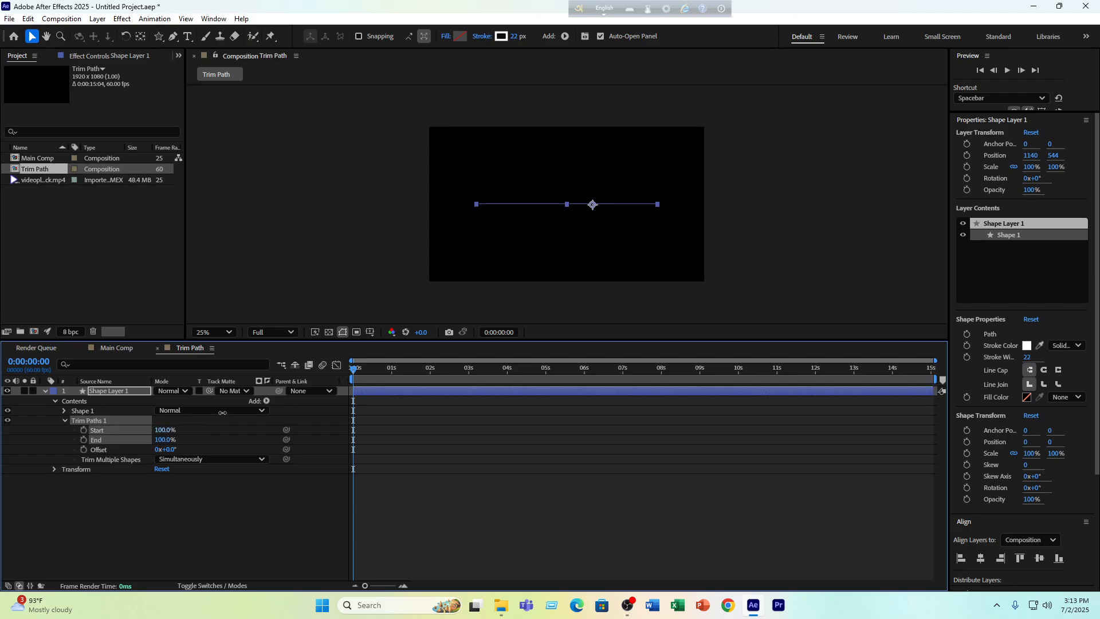
drag(223, 413, 131, 421)
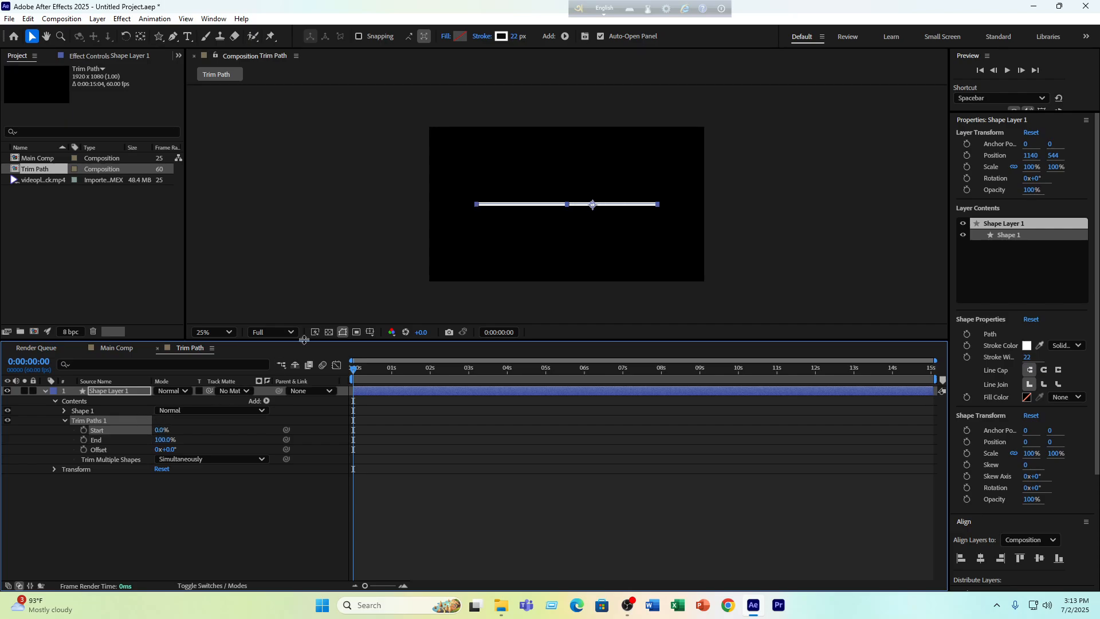
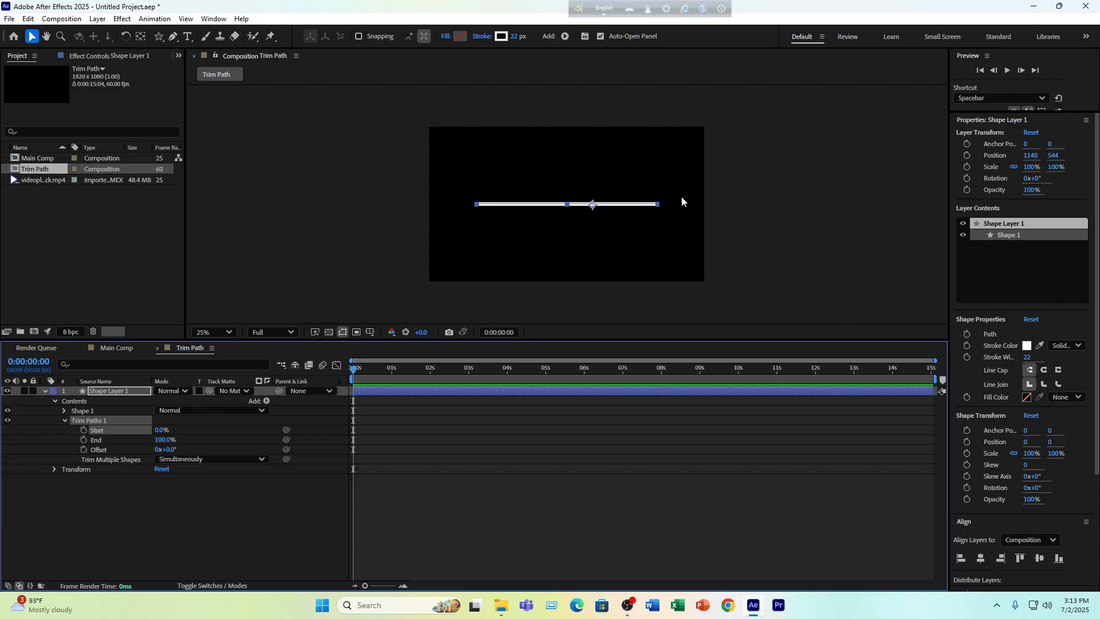
click(464, 211)
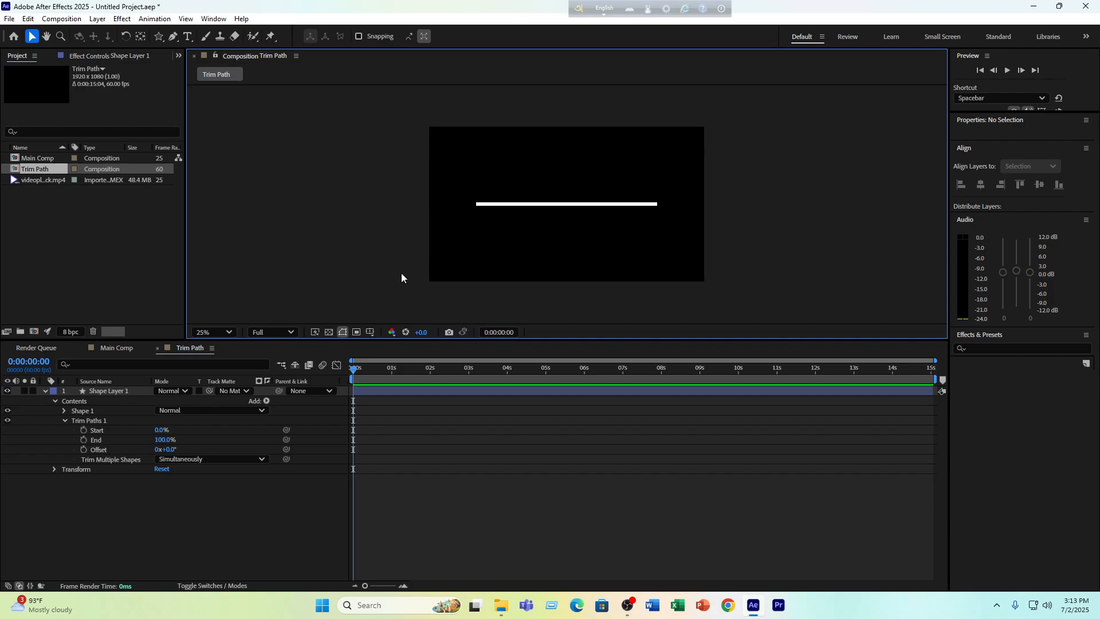
Keyframe the Trim Paths End at 100% at 0:00:01:01 and 0% at 0:00:00:00, and preview the line drawing on
drag(351, 375, 392, 376)
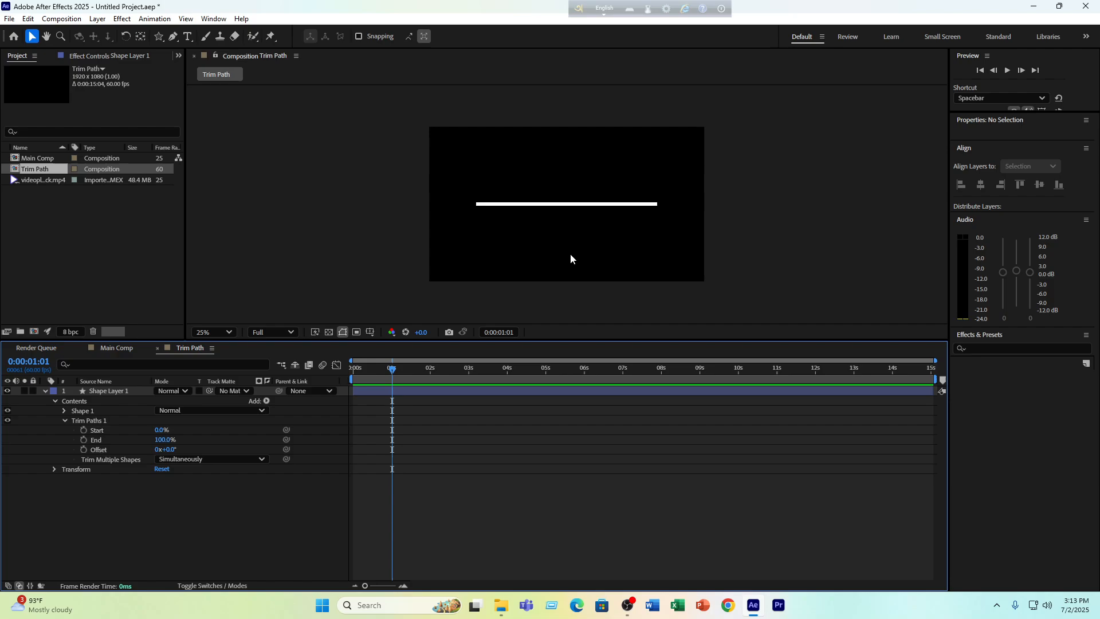
click(83, 439)
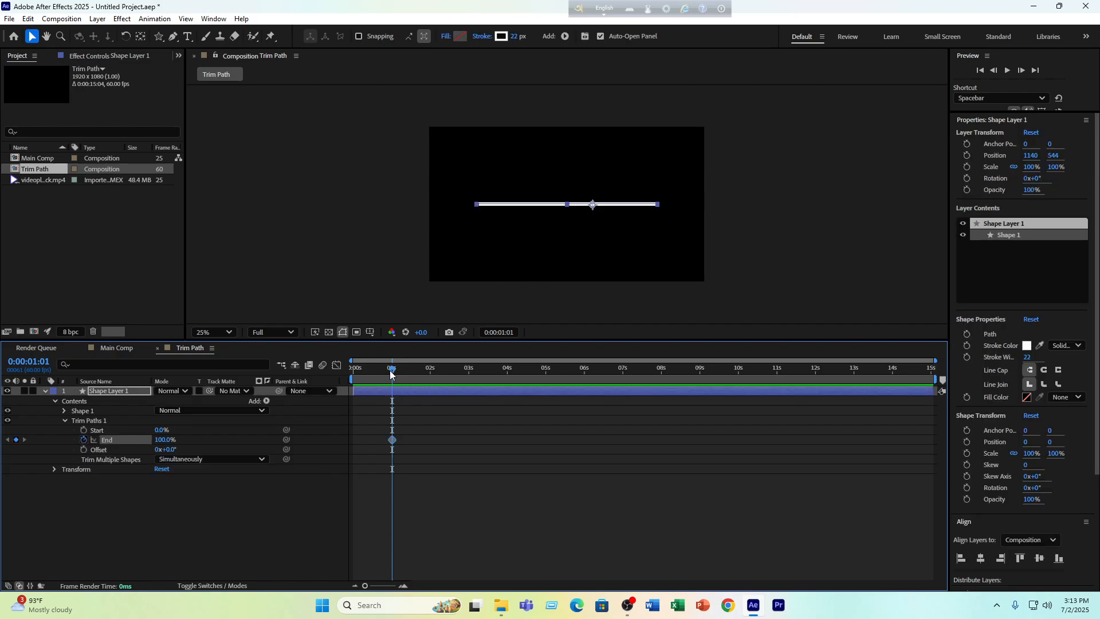
drag(391, 374, 297, 387)
drag(164, 440, 115, 447)
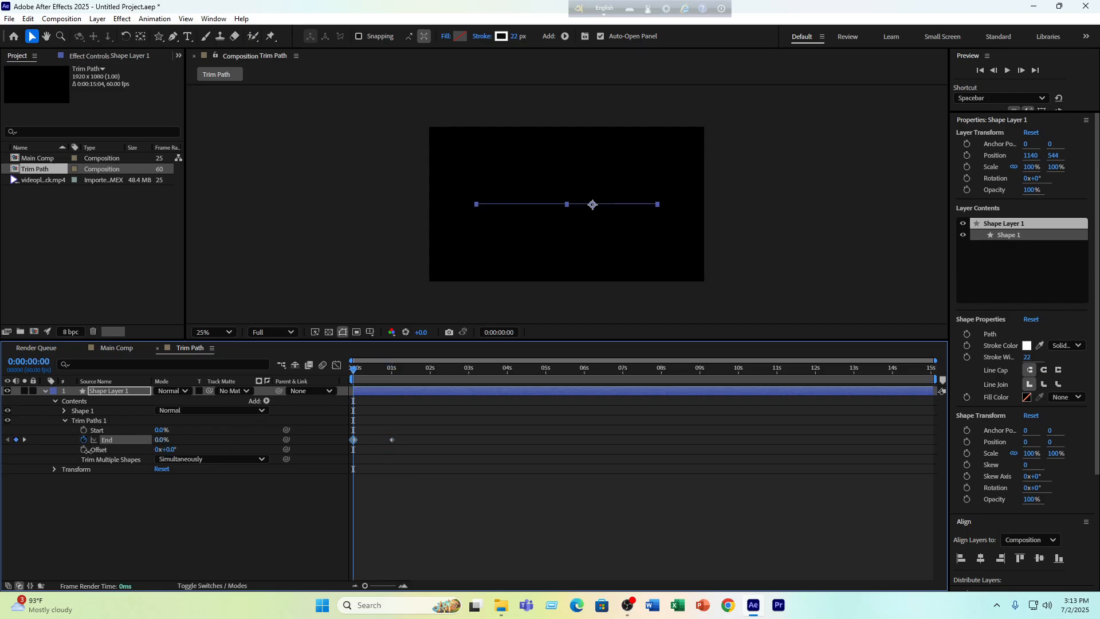
key(space)
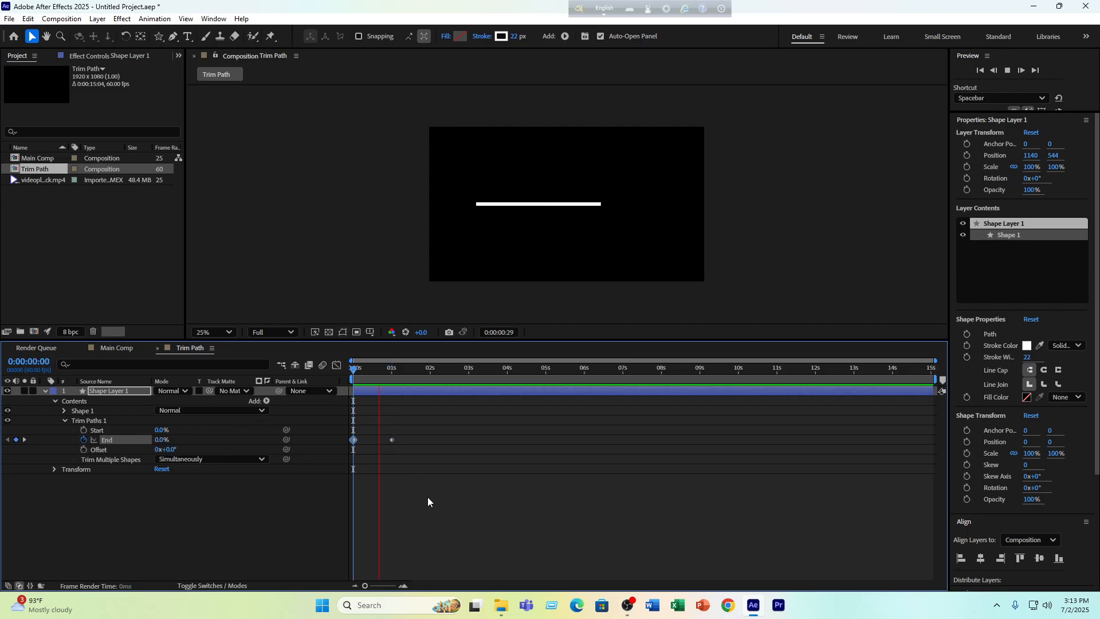
key(space)
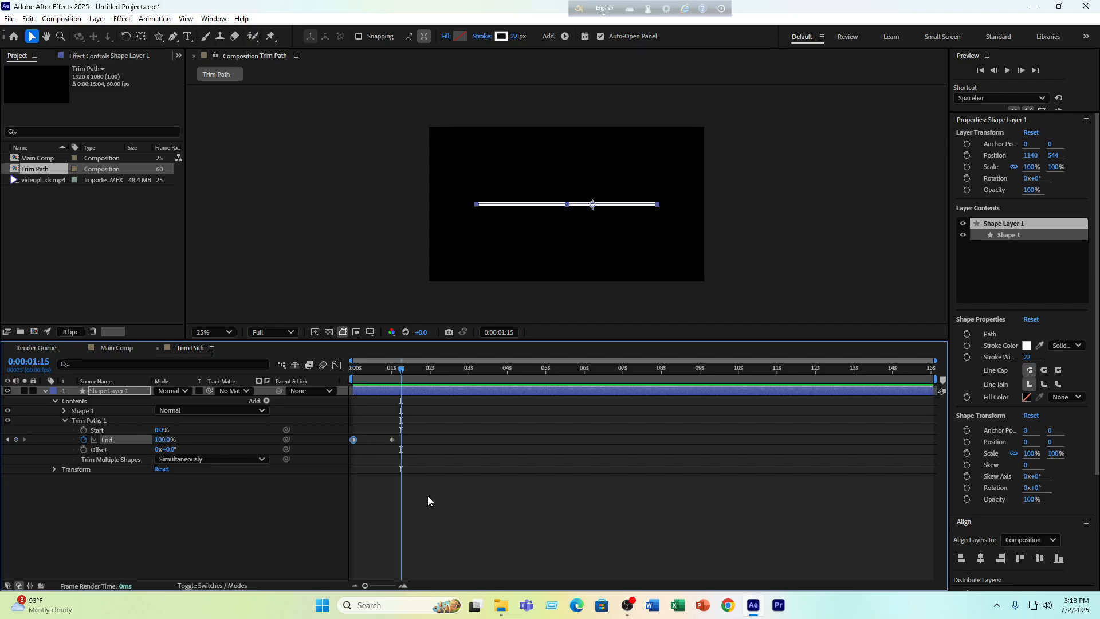
Try to reverse the line with copies of the End keyframes, 100% at 0:00:01:25 and 0% at 0:00:02:16, and undo the pasted keyframes
drag(403, 370, 402, 371)
drag(402, 372, 441, 377)
click(392, 439)
key(ctrl+c)
key(ctrl+v)
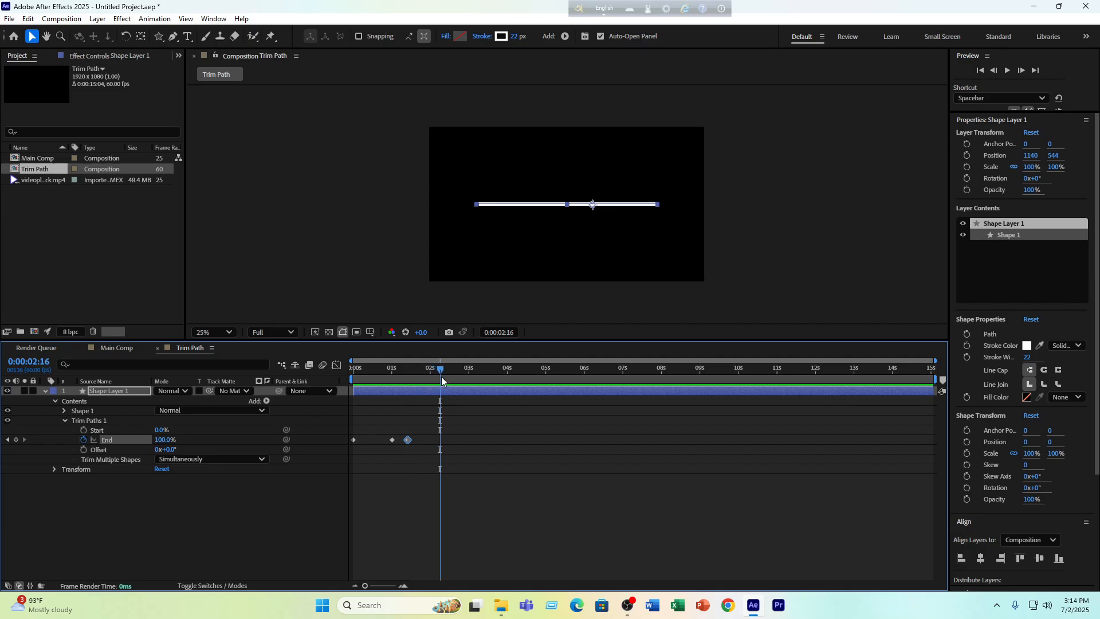
click(354, 440)
key(ctrl+c)
key(ctrl+v)
mouse_move(417, 381)
mouse_down()
mouse_move(399, 386)
mouse_move(446, 400)
mouse_move(413, 401)
mouse_up()
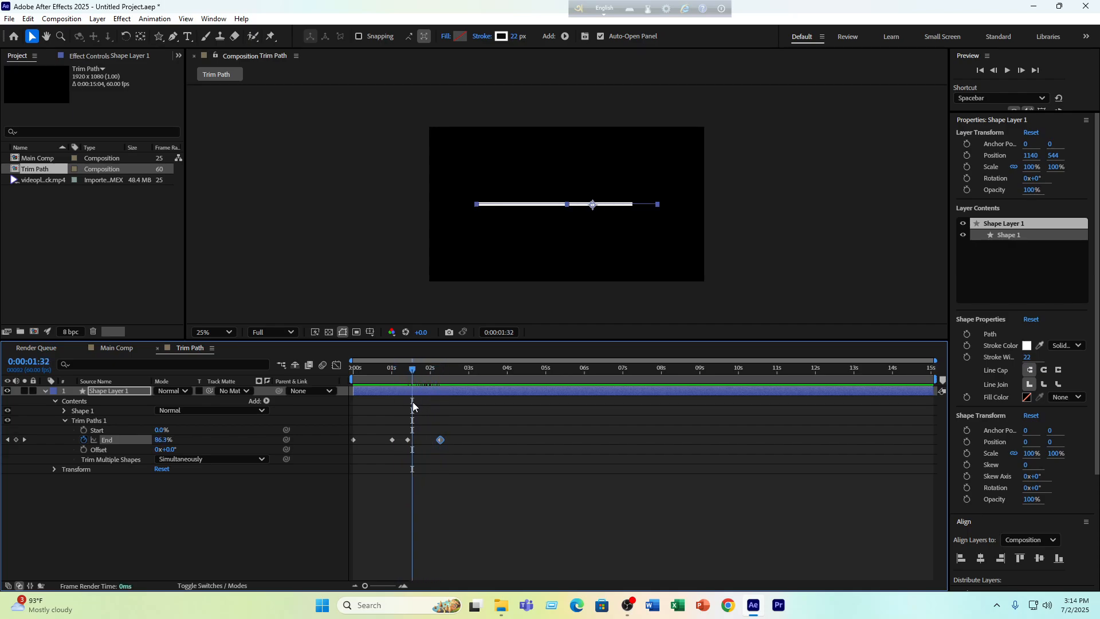
key(ctrl+z)
key(ctrl+z)
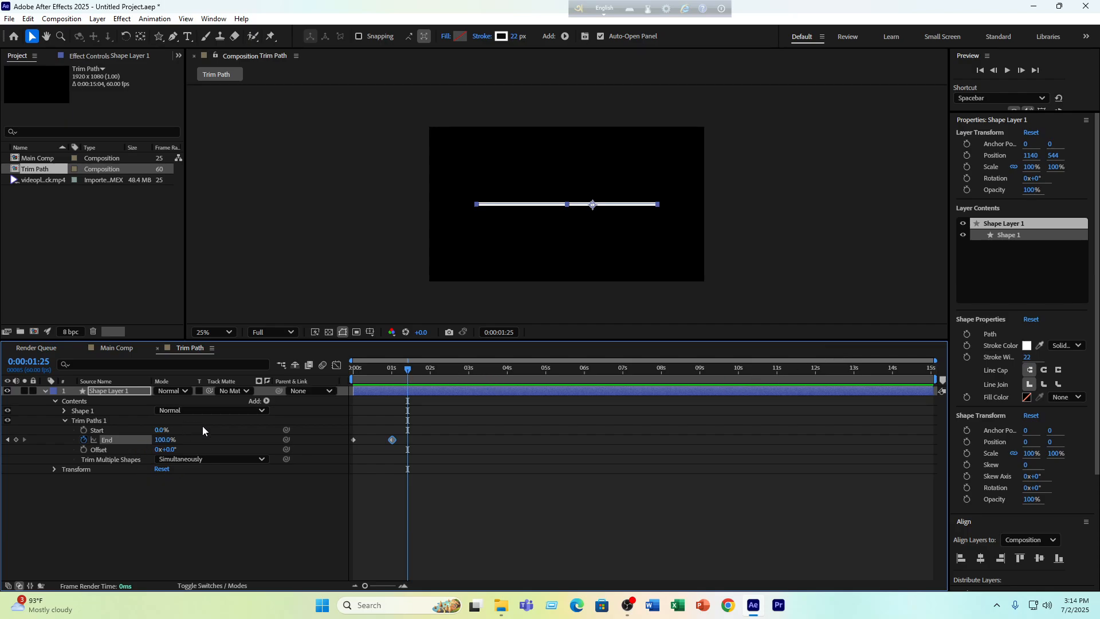
Keyframe the Trim Paths Start at 0% at 0:00:01:21 and 100% at 0:00:01:58, and preview the animation from the beginning
drag(394, 372, 404, 370)
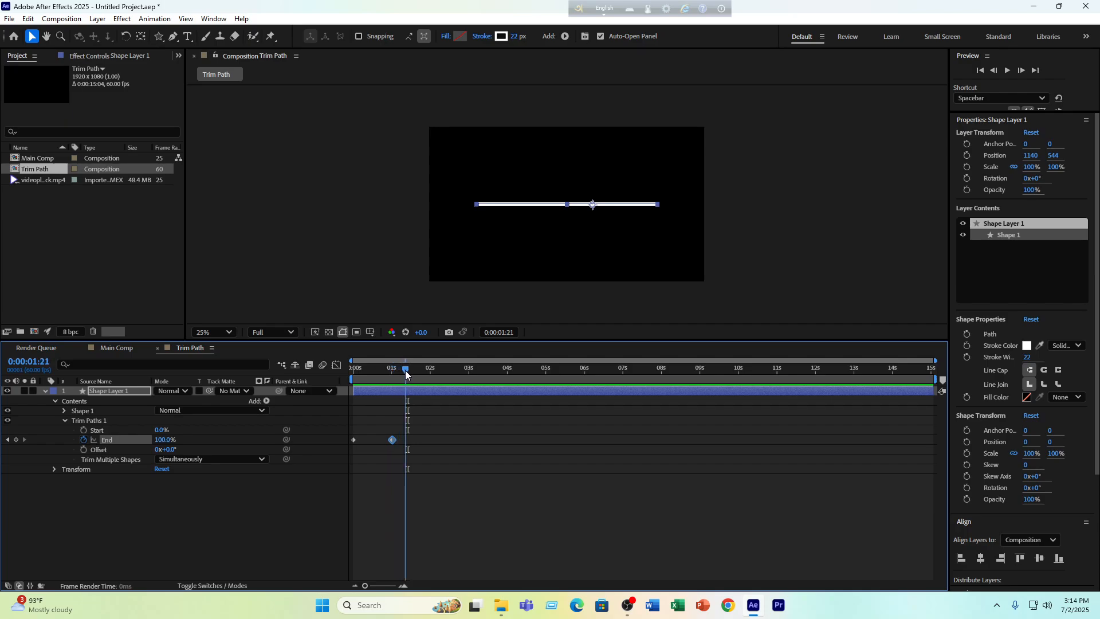
click(84, 430)
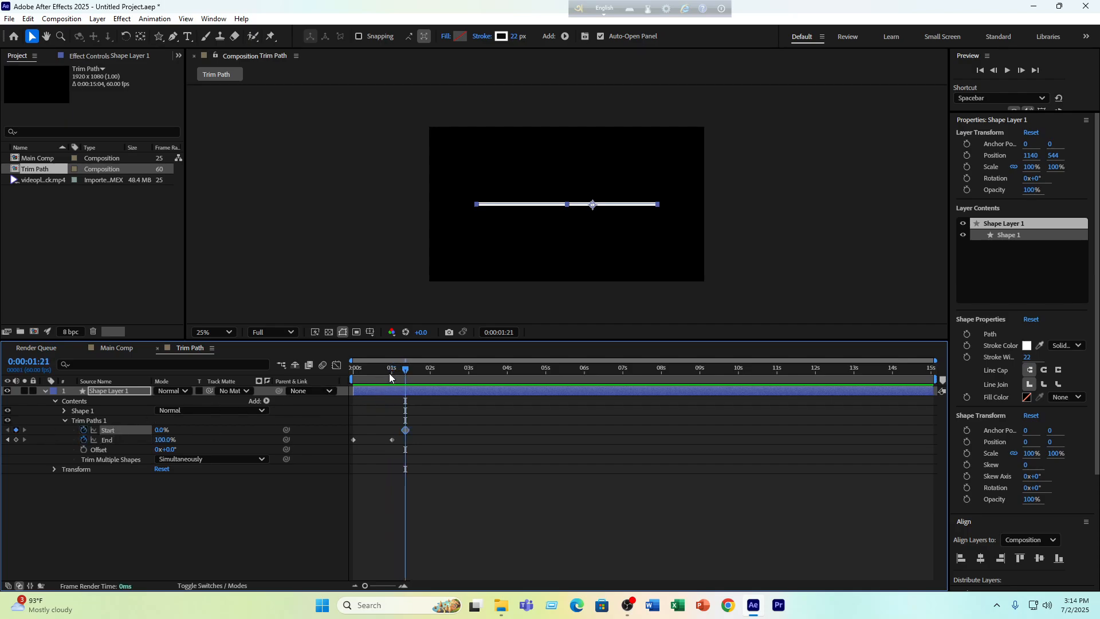
drag(403, 369, 429, 370)
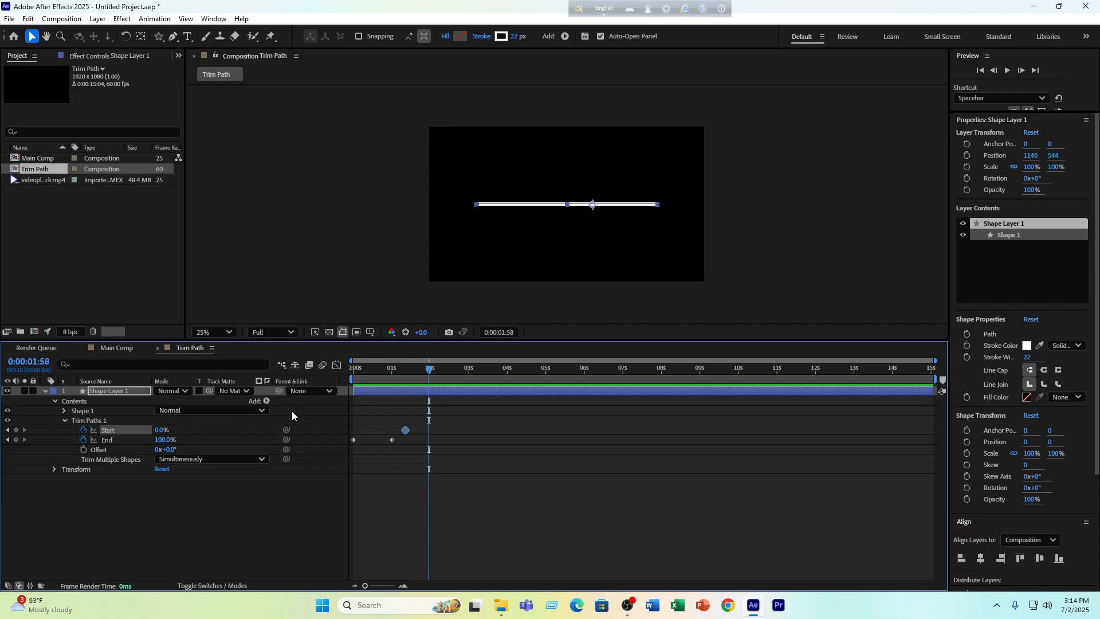
drag(159, 429, 278, 427)
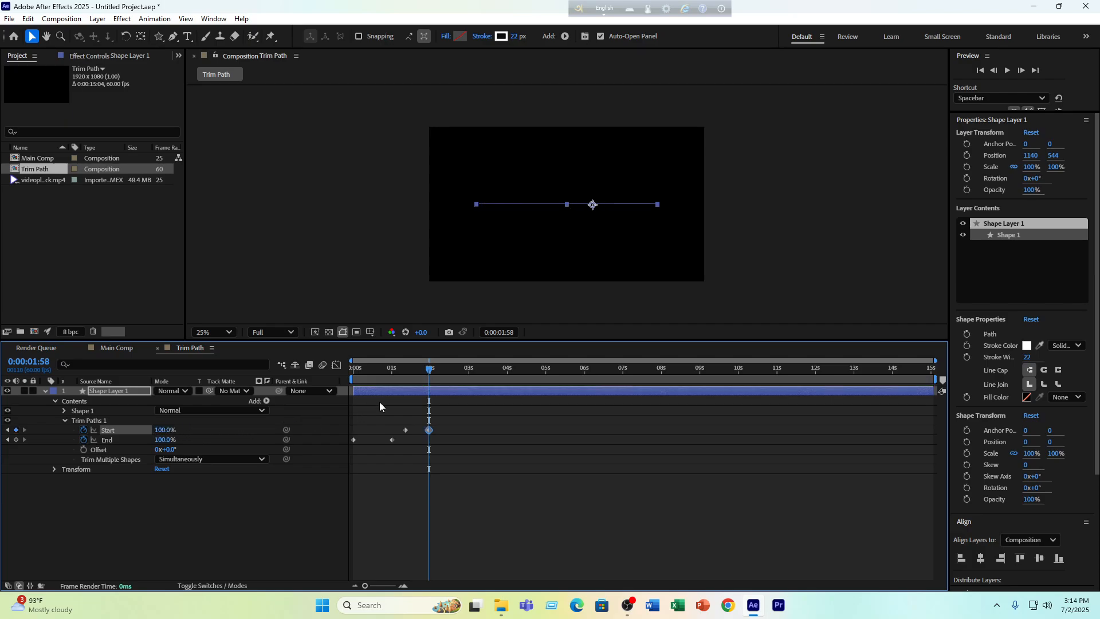
drag(404, 371, 314, 393)
key(space)
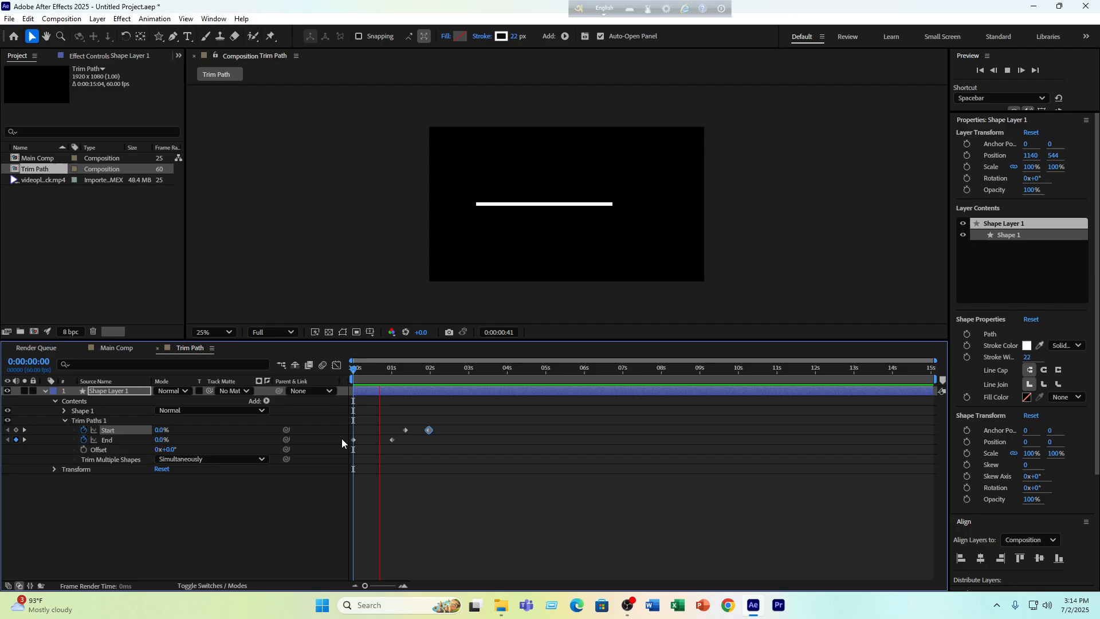
key(space)
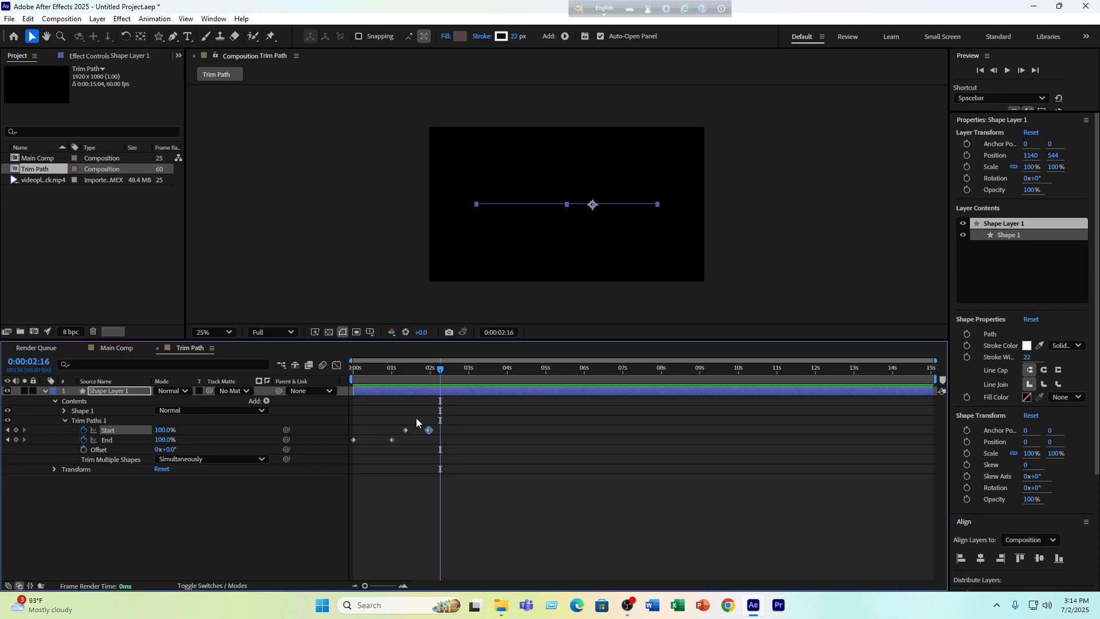
Shift both Start keyframes about 0.6 seconds earlier so they overlap the End animation, and preview it twice from the beginning
drag(442, 423, 380, 431)
key(Home)
key(space)
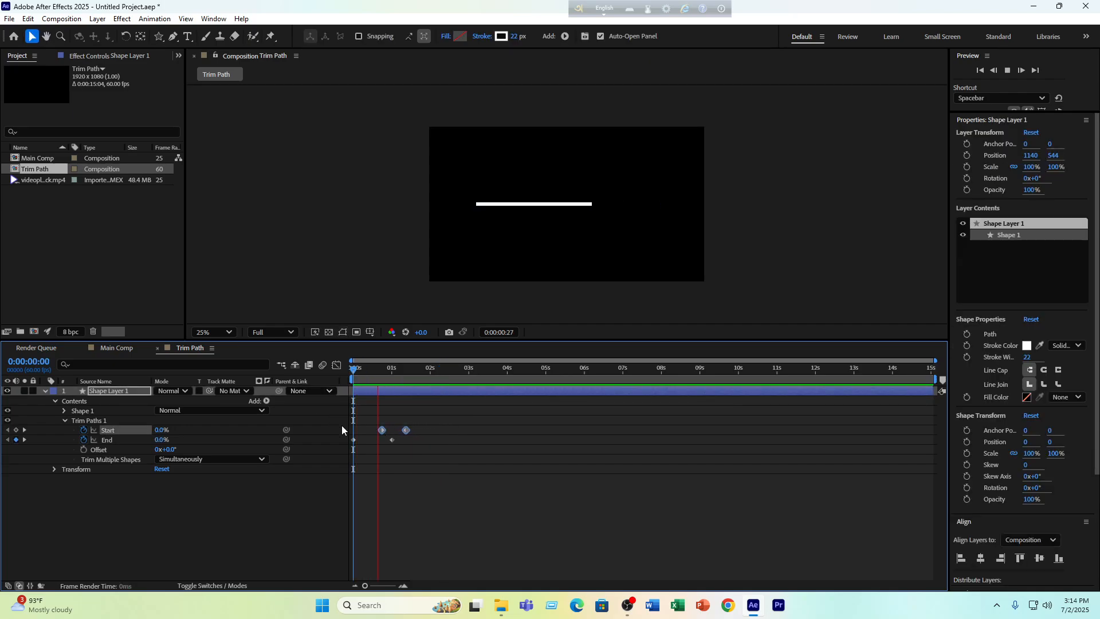
key(space)
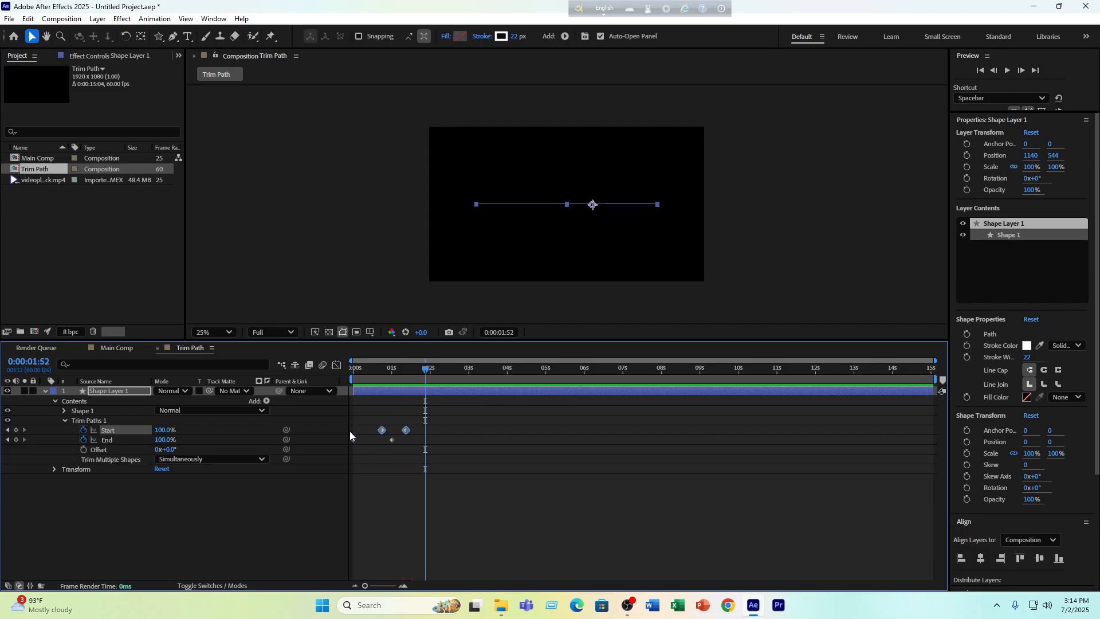
key(Home)
key(space)
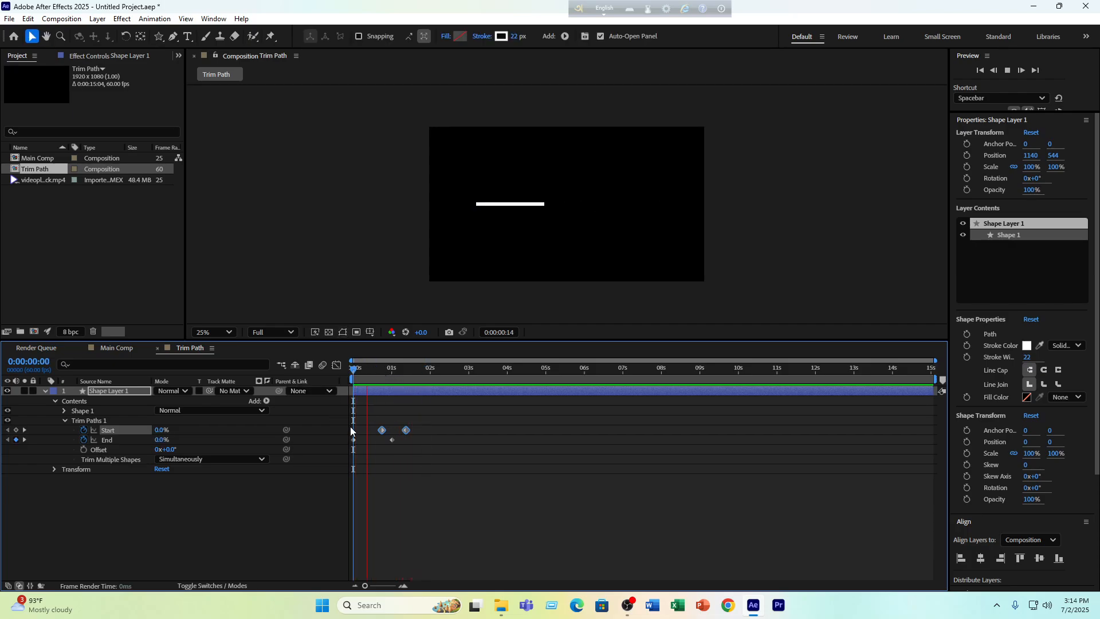
key(space)
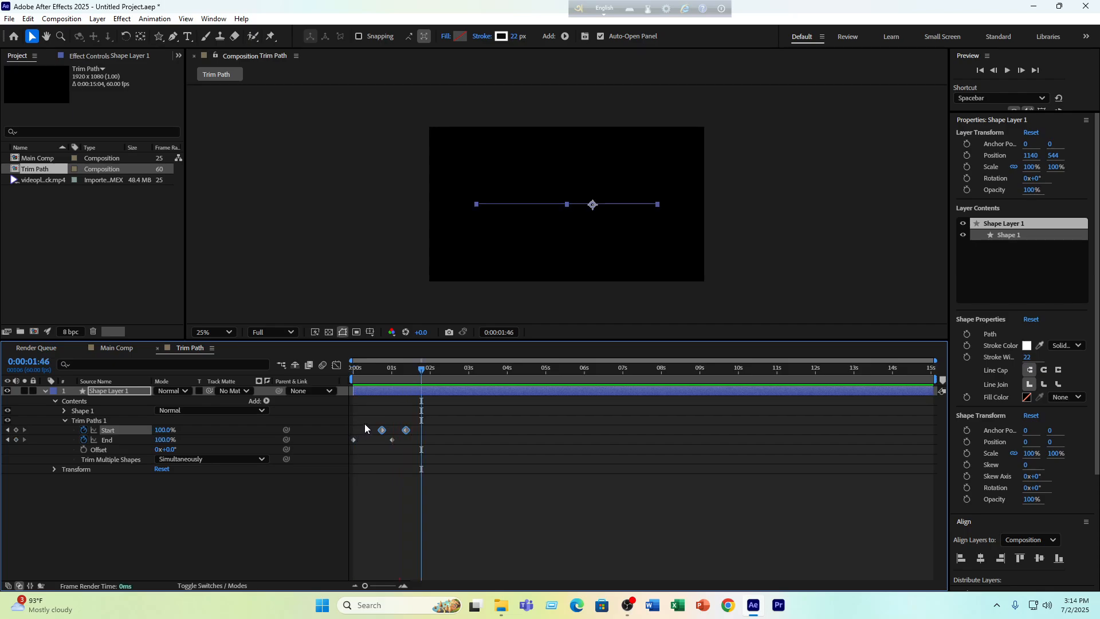
Set the Trim Paths Offset to 0x+177.0° while partway through the animation, and preview it from the beginning
mouse_move(392, 382)
mouse_down()
mouse_move(341, 379)
mouse_move(375, 390)
mouse_up()
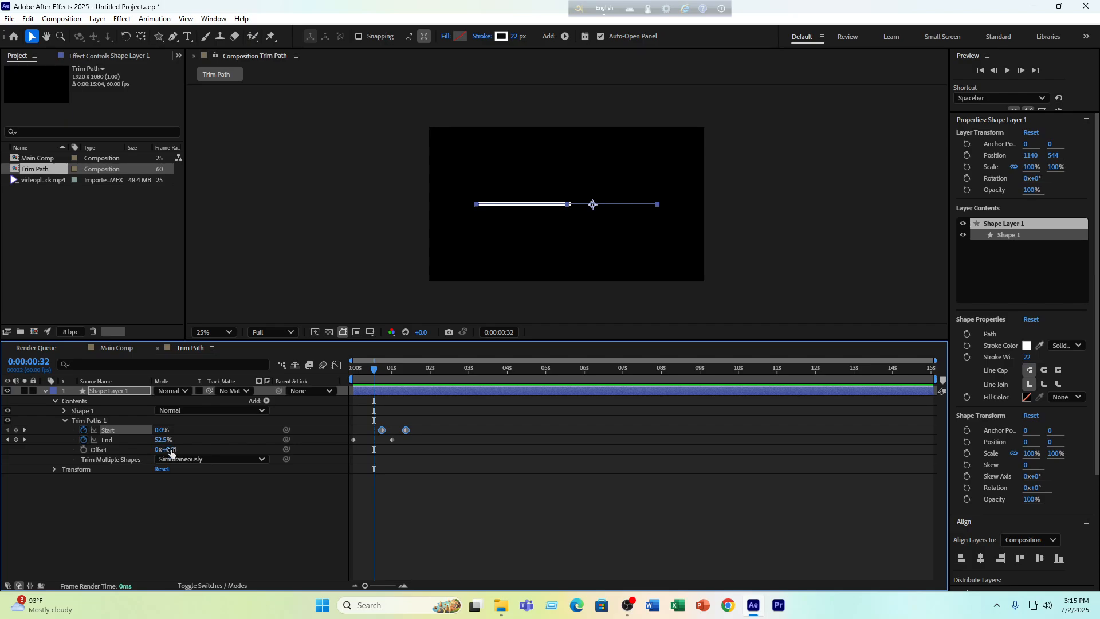
drag(171, 452, 268, 446)
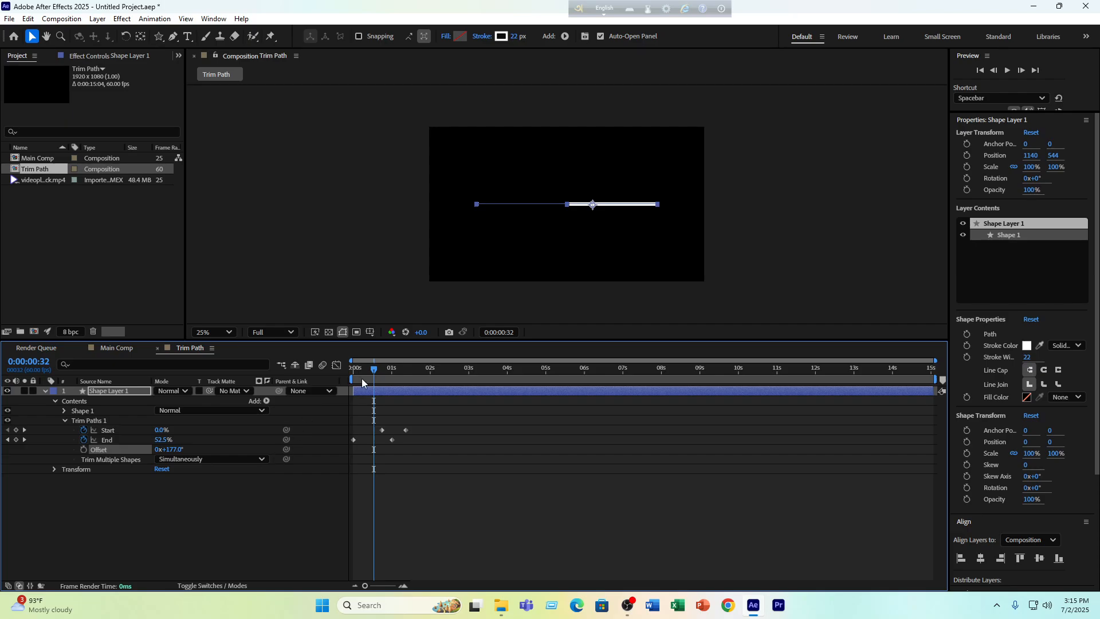
key(Home)
key(space)
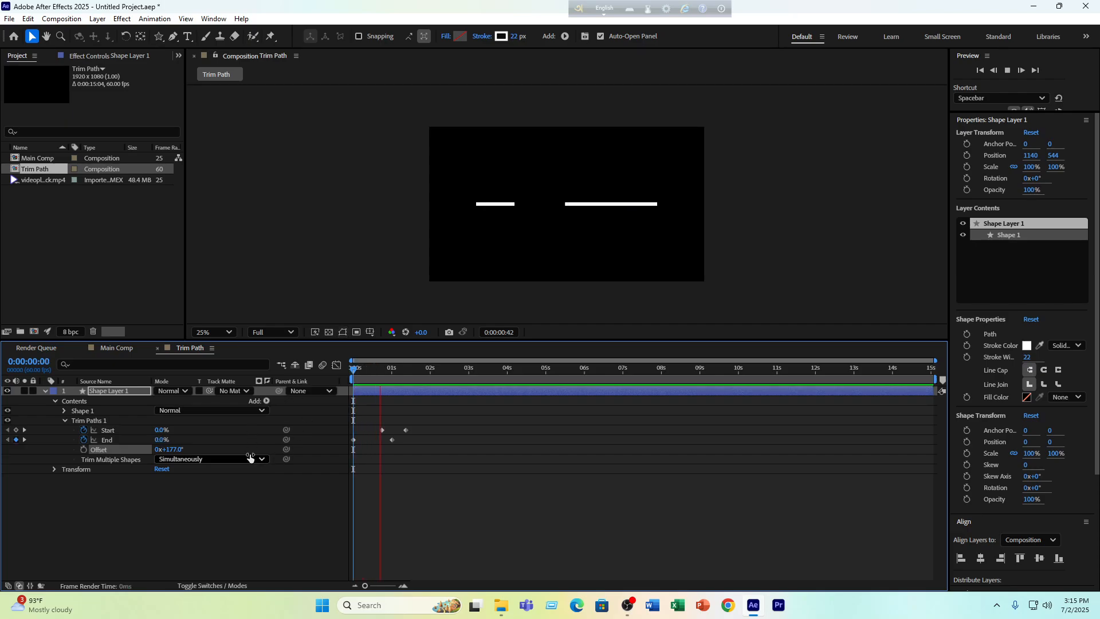
key(space)
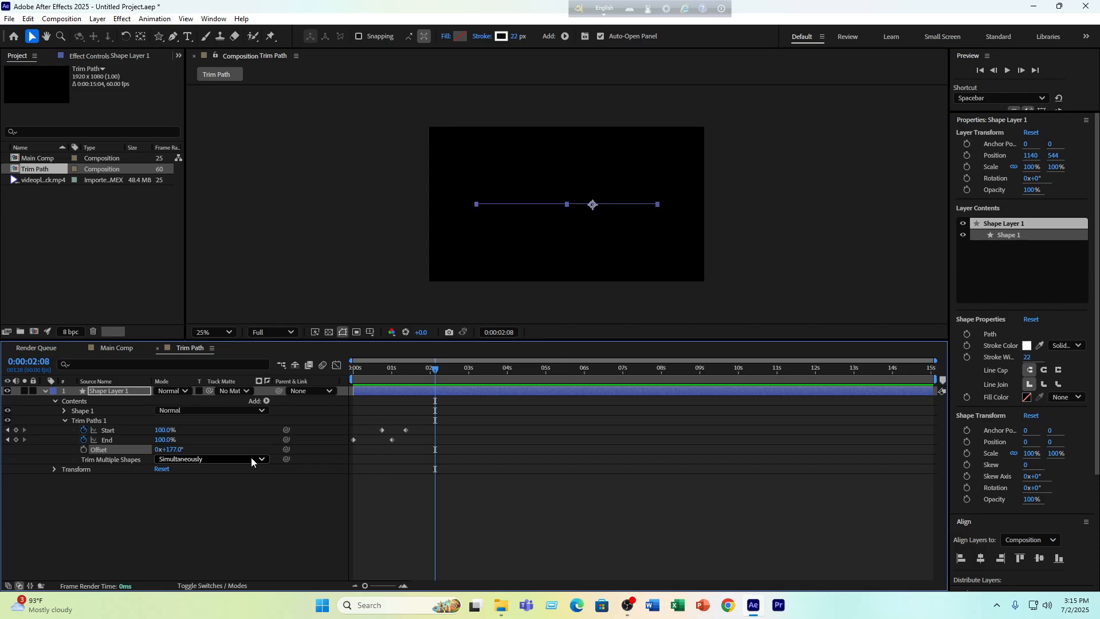
Set the Trim Paths Offset to 0x+59.0° at 0:00:00:38, and preview the animation from the beginning
drag(394, 371, 378, 379)
drag(171, 449, 111, 455)
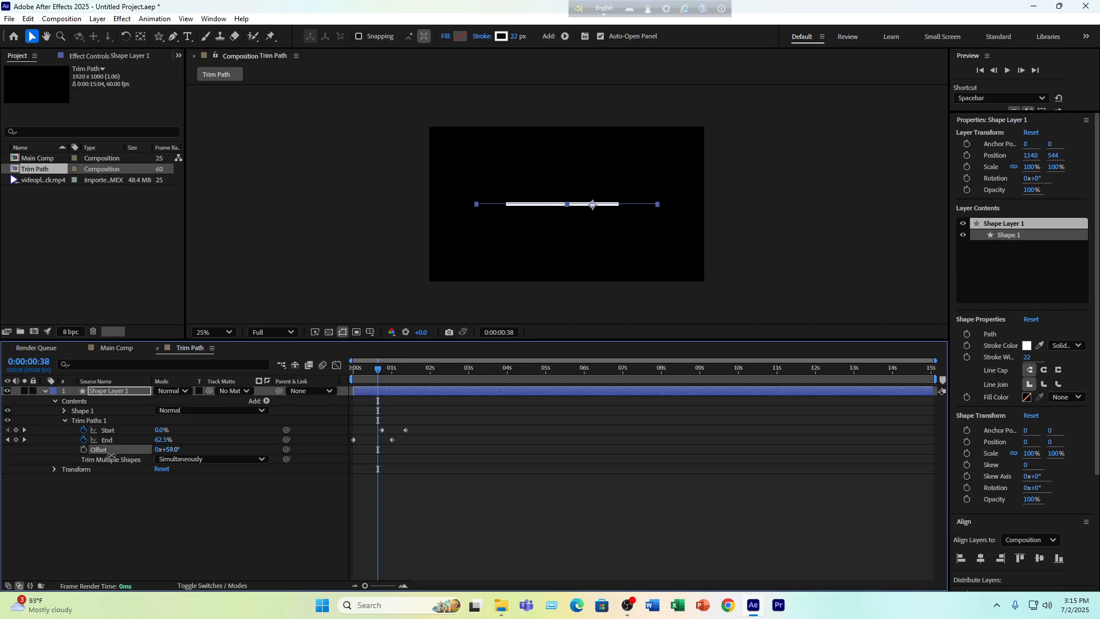
key(space)
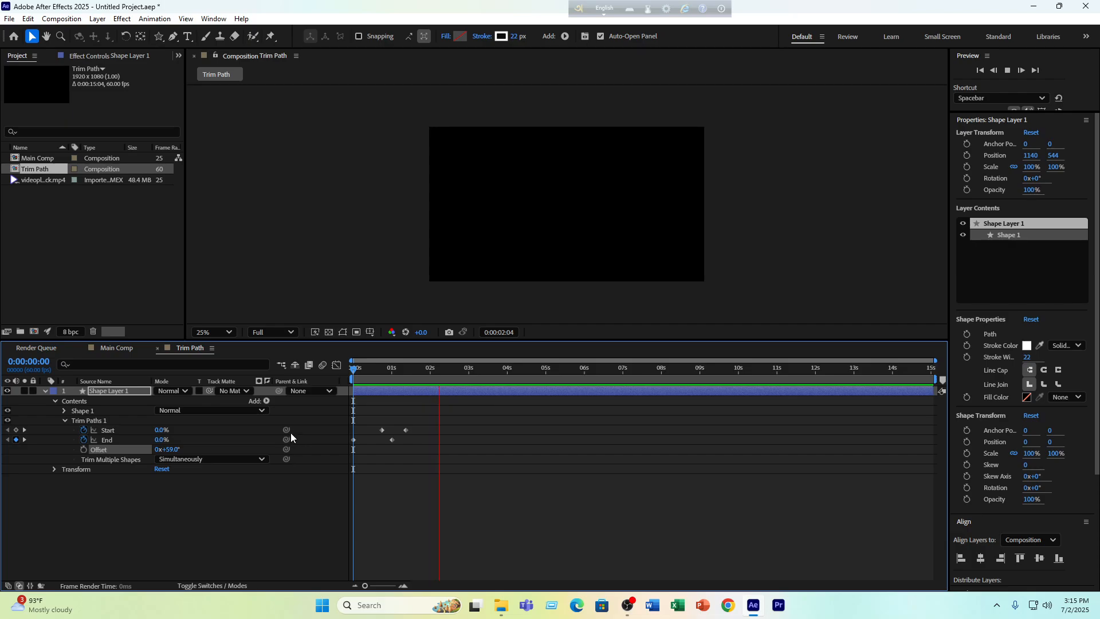
key(space)
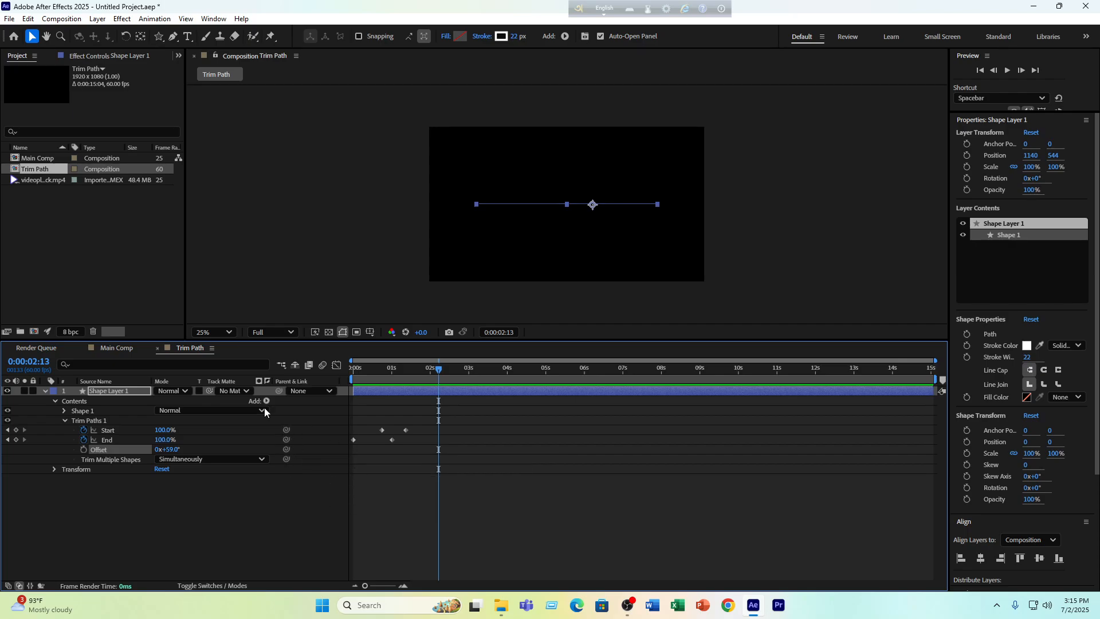
Collapse and hide the line's shape layer, and draw an unfilled circle about 488 px in diameter near the composition's center
click(45, 390)
click(210, 171)
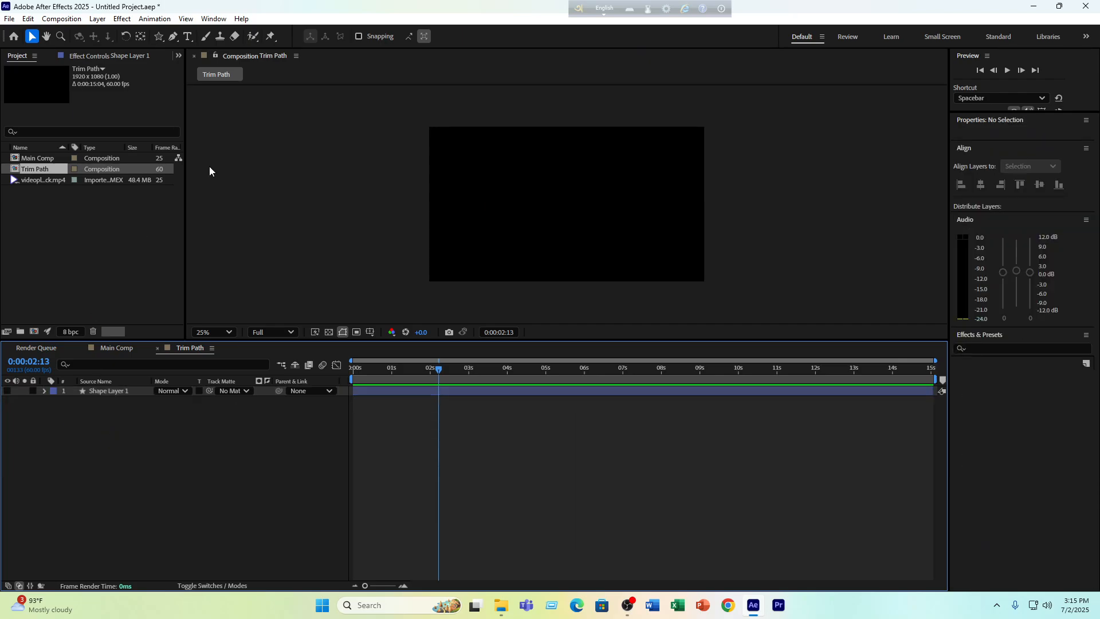
click(161, 39)
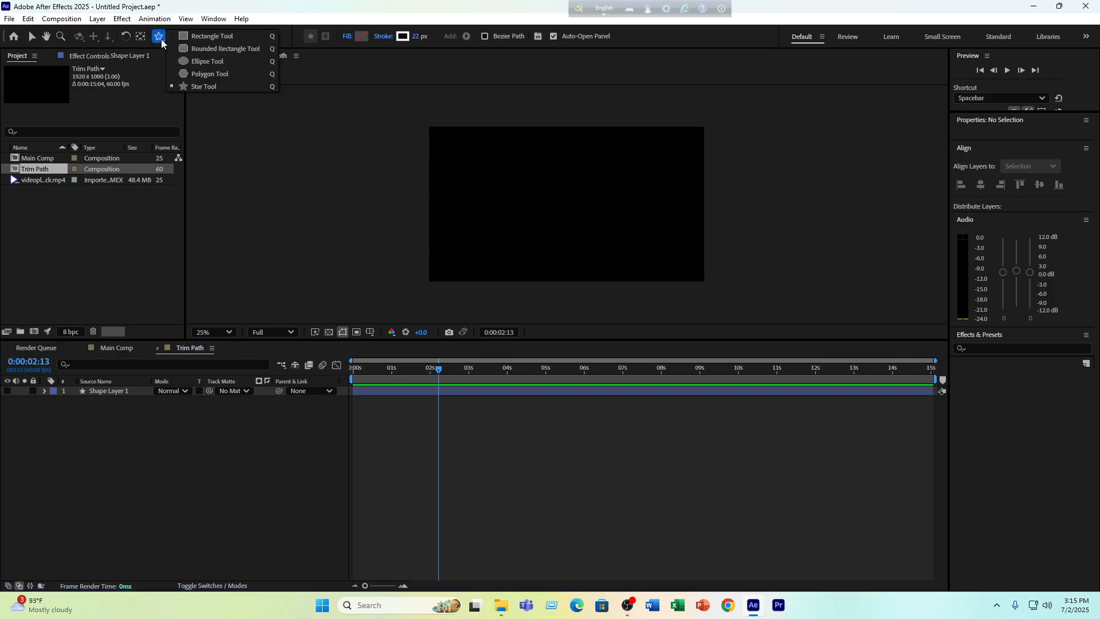
click(198, 62)
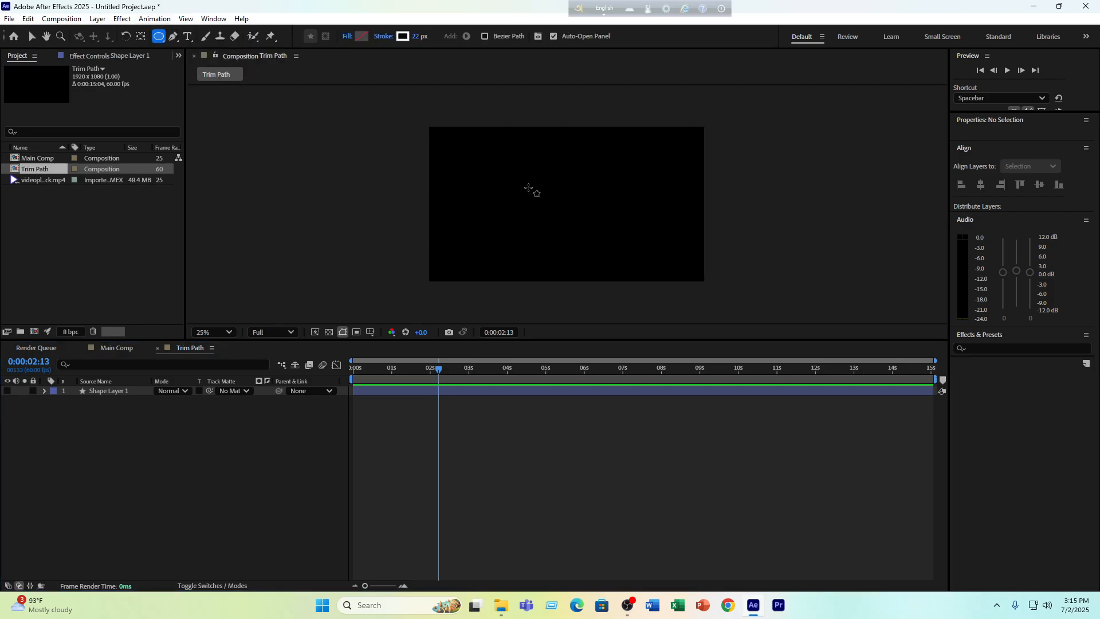
drag(528, 188, 598, 256)
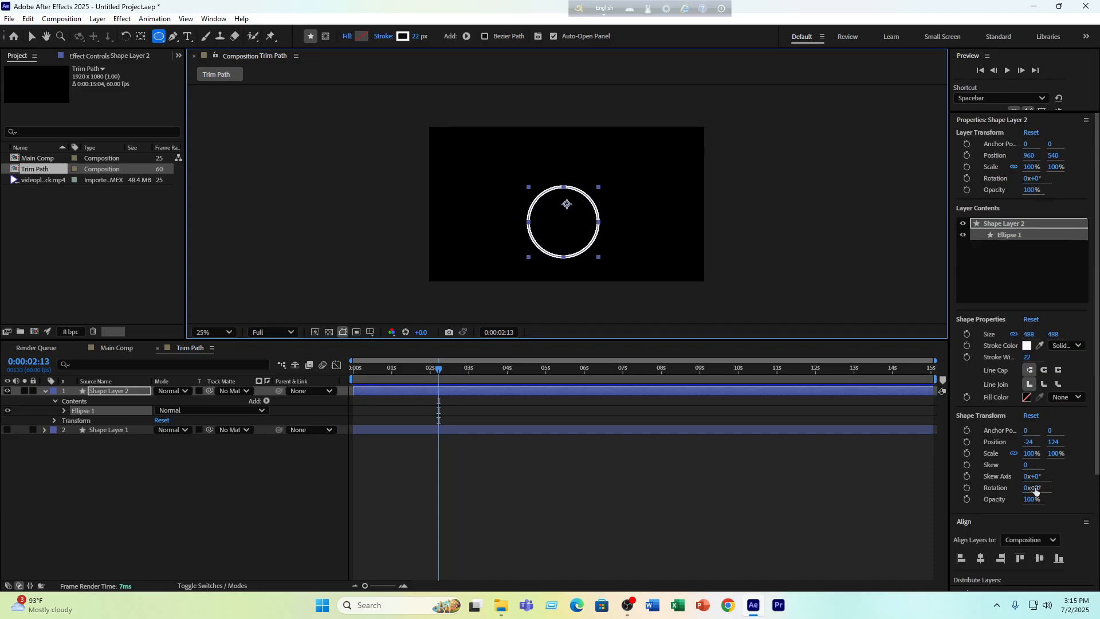
Center the circle horizontally and vertically in the composition, and move its anchor point to the circle's center
click(976, 559)
click(1039, 559)
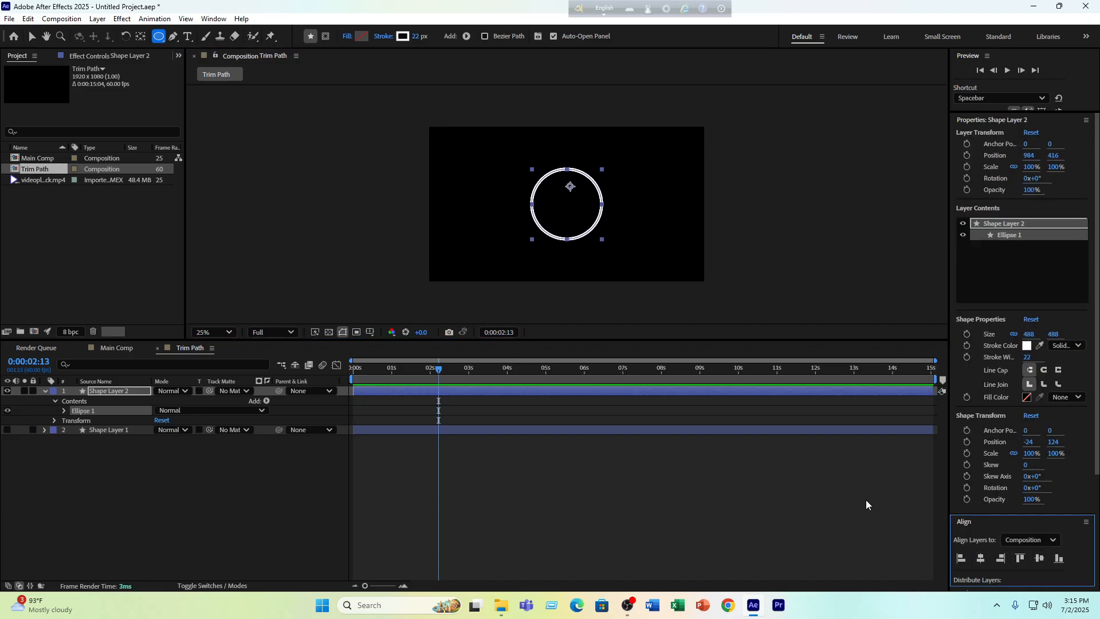
key(ctrl+alt+Home)
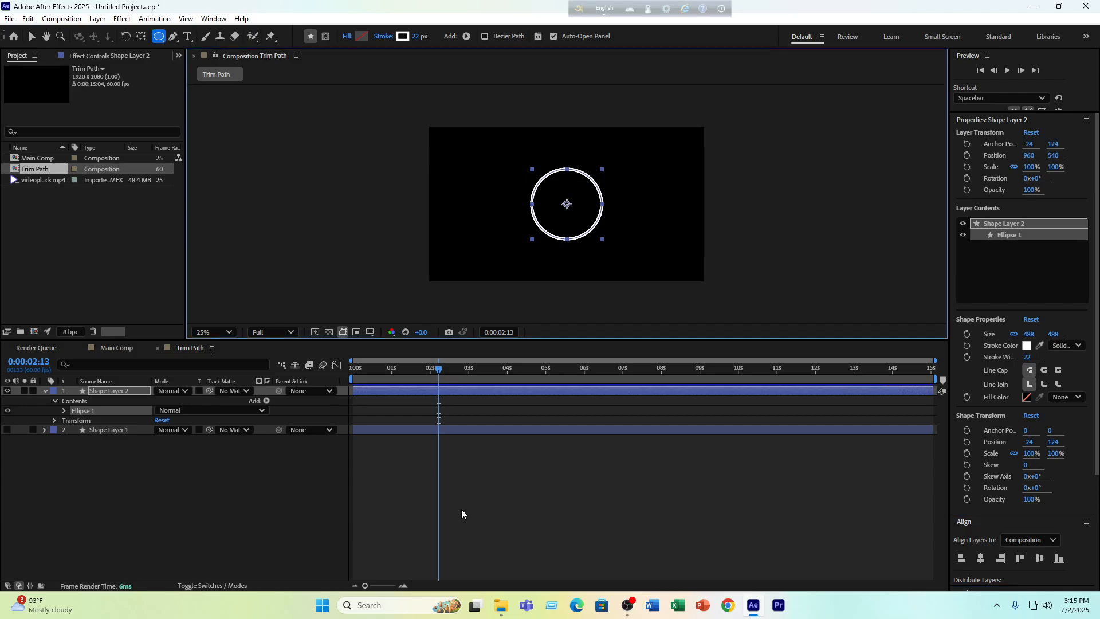
Add Trim Paths to the circle's shape layer and expand its properties
click(112, 390)
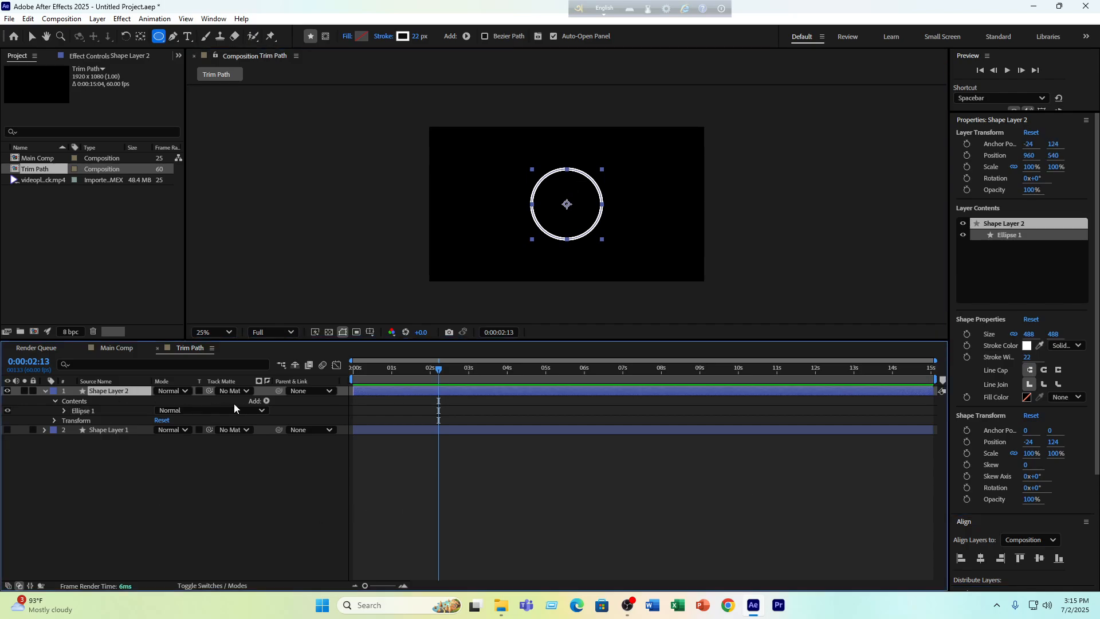
click(266, 401)
click(318, 336)
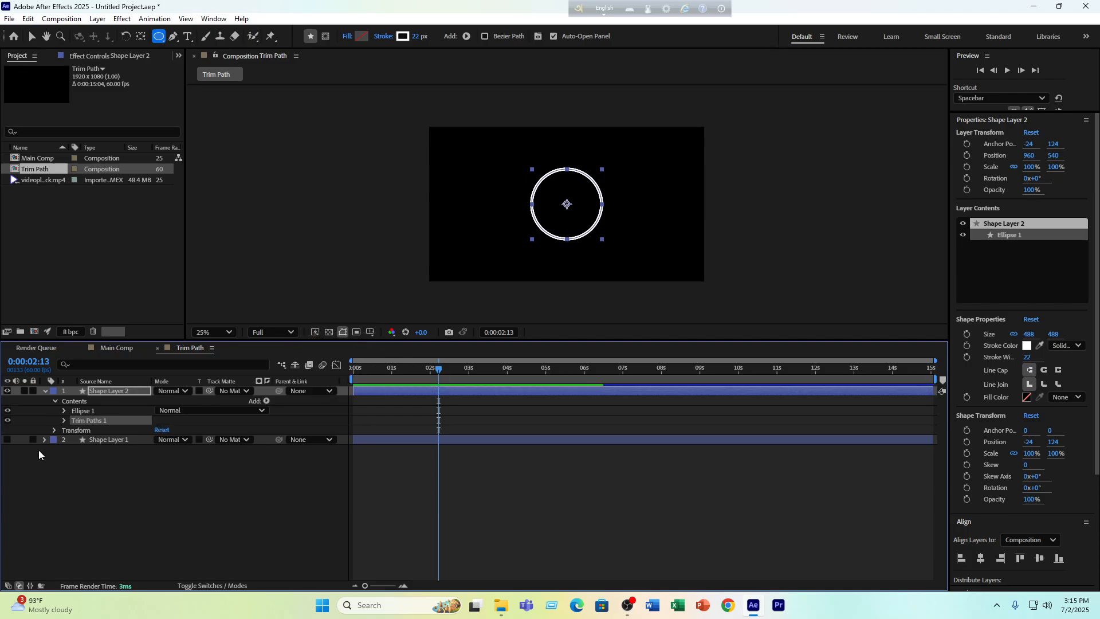
click(64, 420)
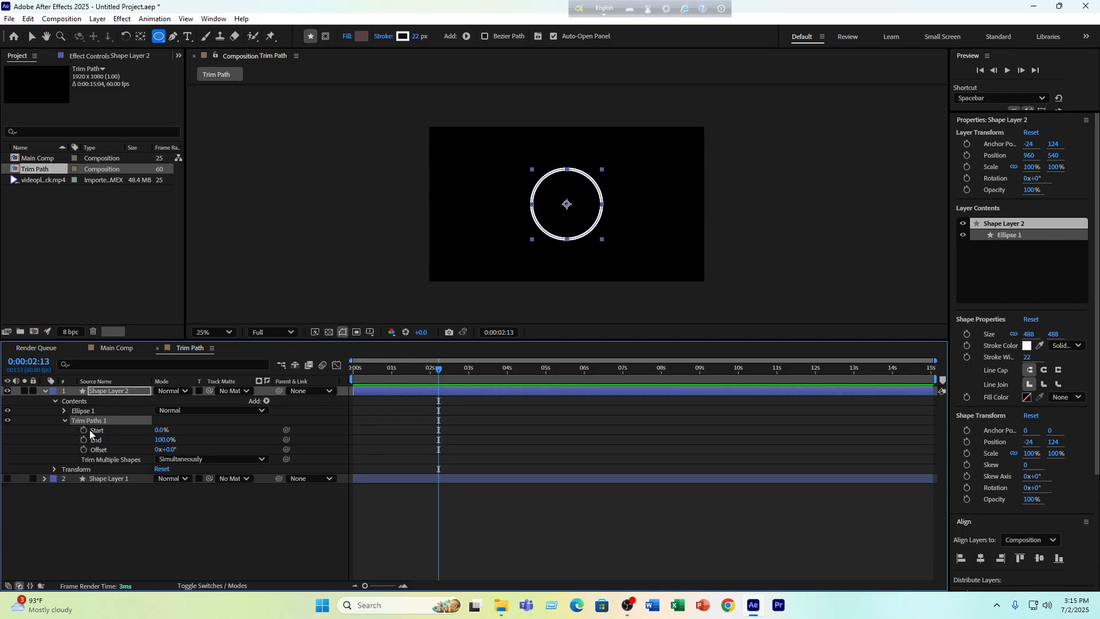
Keyframe the circle's Trim Paths End at 100% around one second and 0% at 0:00:00:00, and preview the animation
drag(438, 369, 352, 376)
click(83, 439)
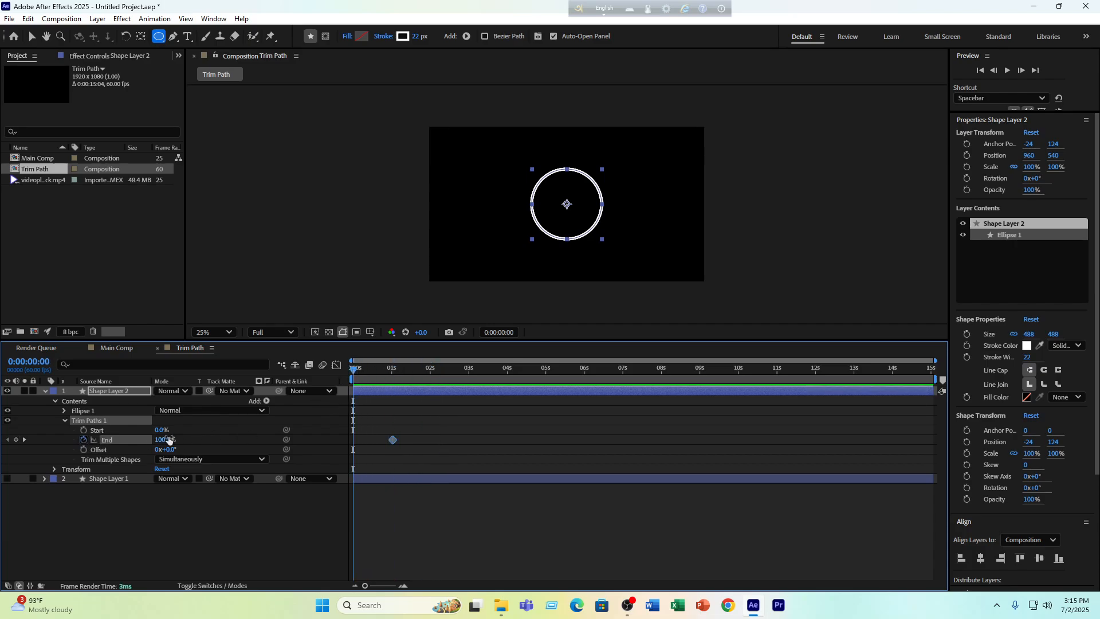
drag(168, 439, 110, 439)
key(space)
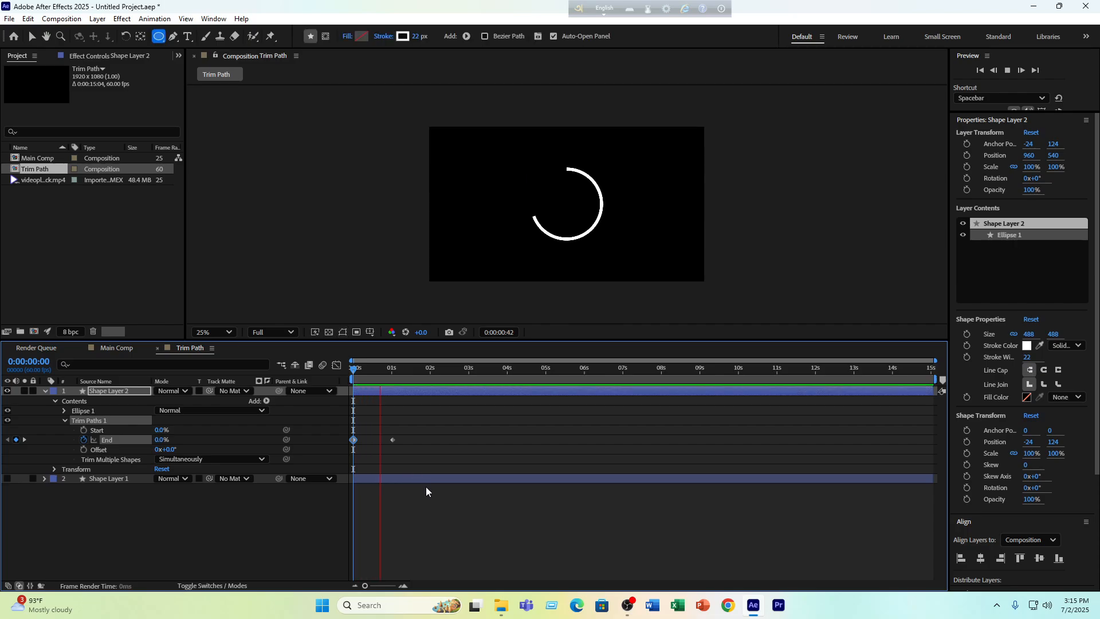
key(space)
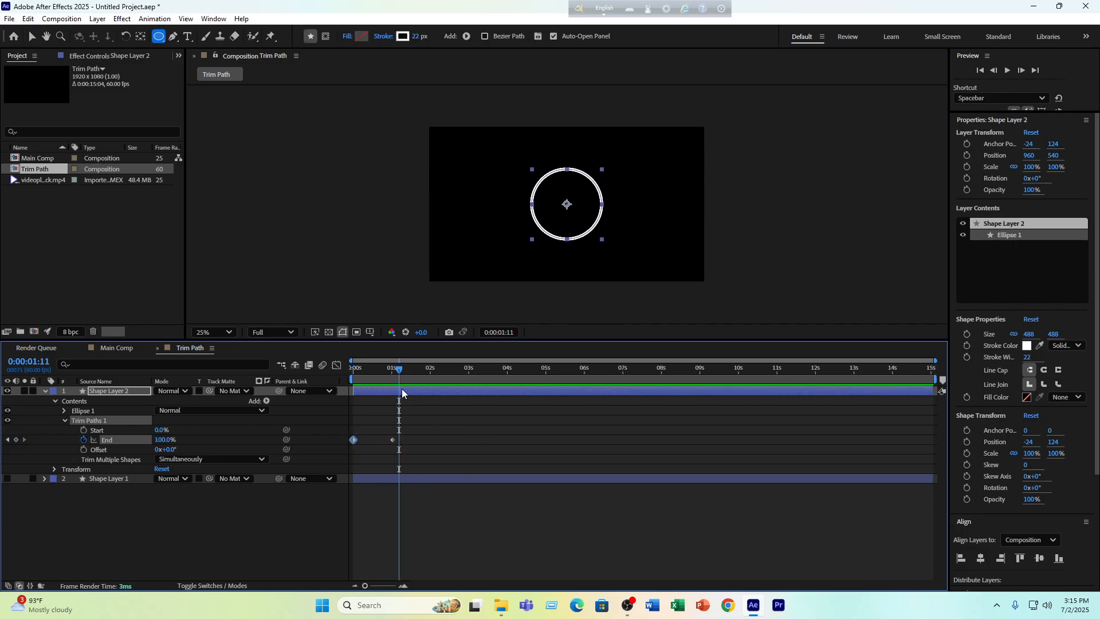
Set the circle's Trim Paths Offset to 0x+177.0° at 0:00:00:25, and preview the animation from the beginning
drag(399, 370, 369, 370)
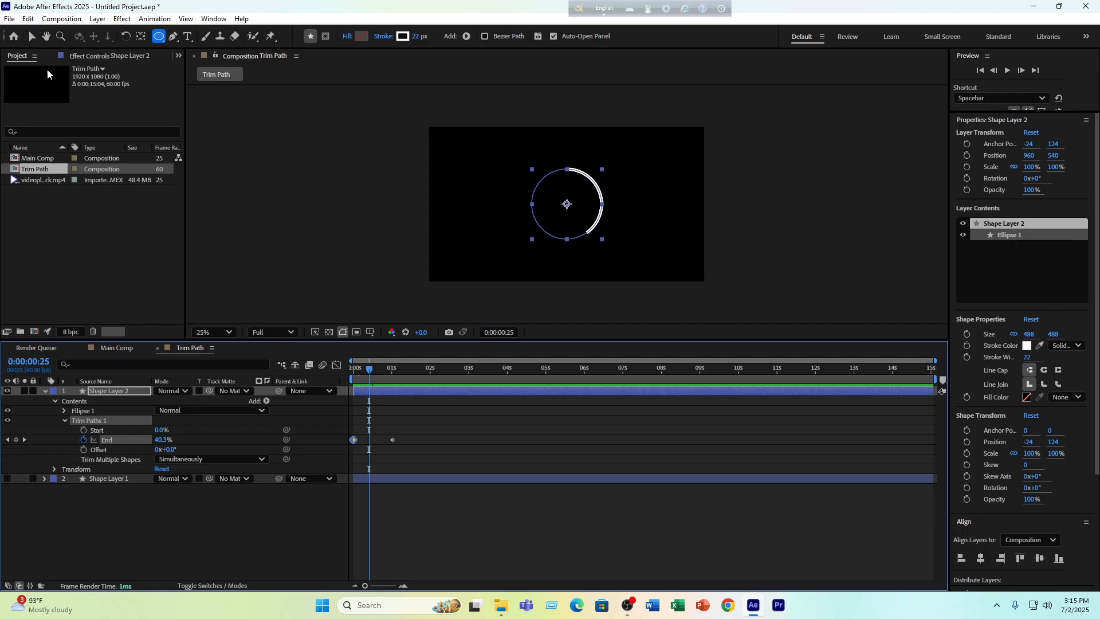
key(v)
drag(169, 449, 272, 447)
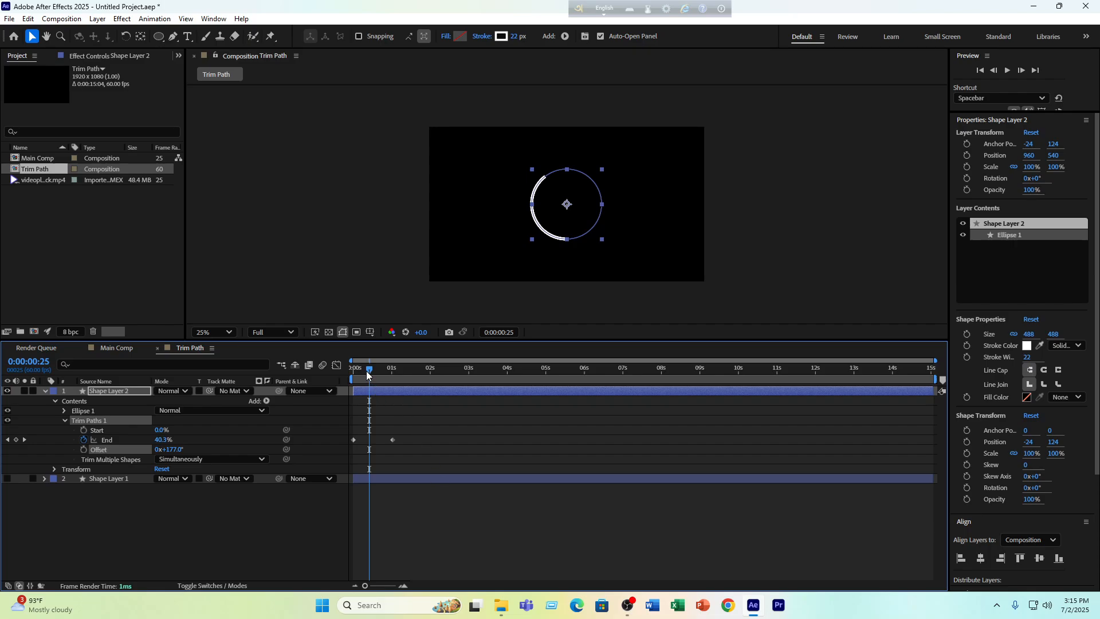
key(Home)
key(space)
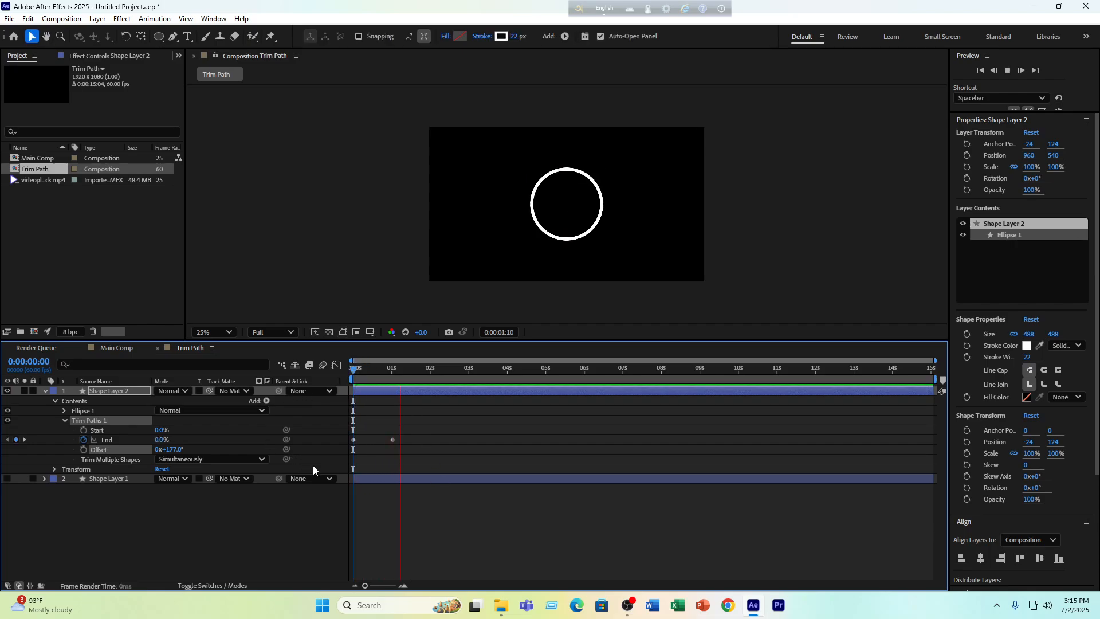
key(space)
Keyframe the circle's Trim Paths Start at 0% at 0:00:01:02 and 100% around two seconds, and preview from the beginning
mouse_move(407, 369)
mouse_down()
mouse_move(368, 379)
mouse_move(393, 386)
mouse_up()
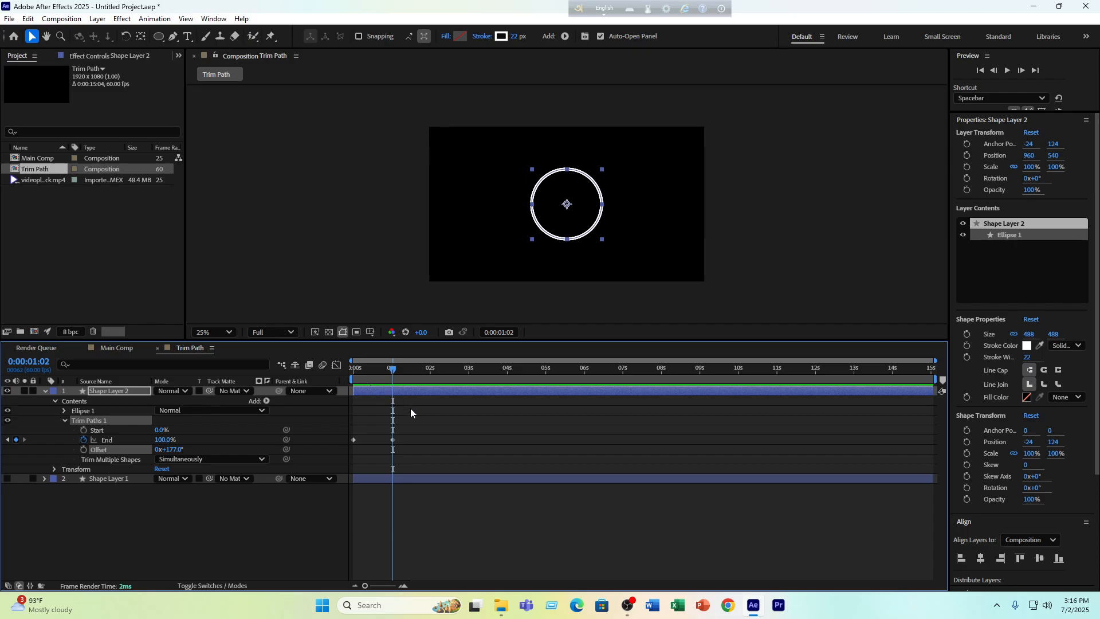
click(84, 430)
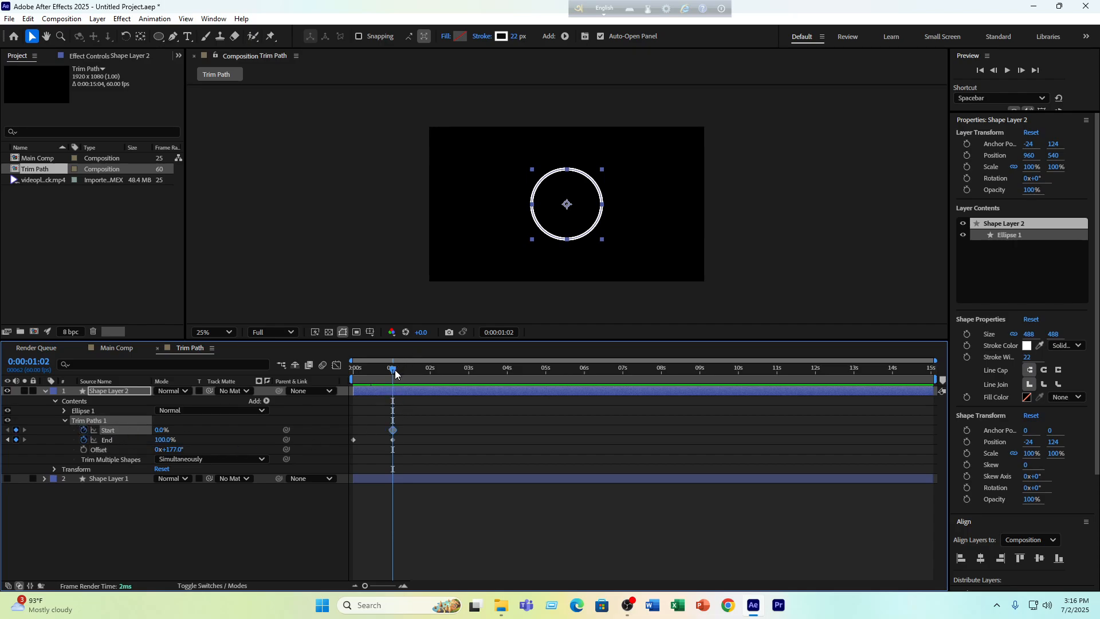
drag(394, 371, 429, 376)
drag(159, 430, 288, 427)
drag(372, 369, 338, 376)
key(space)
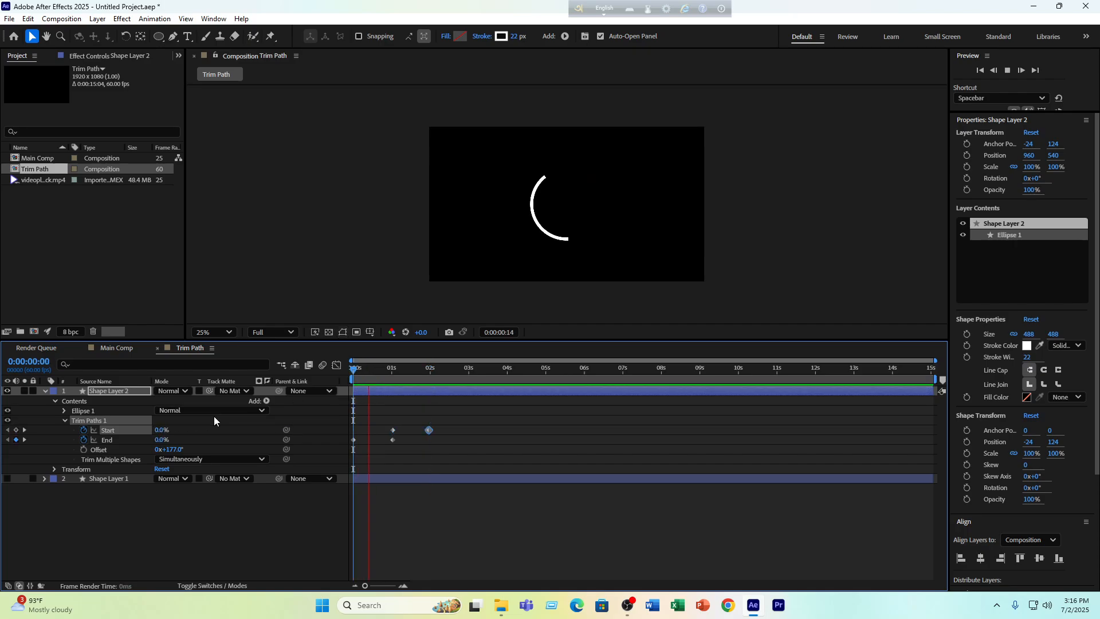
key(space)
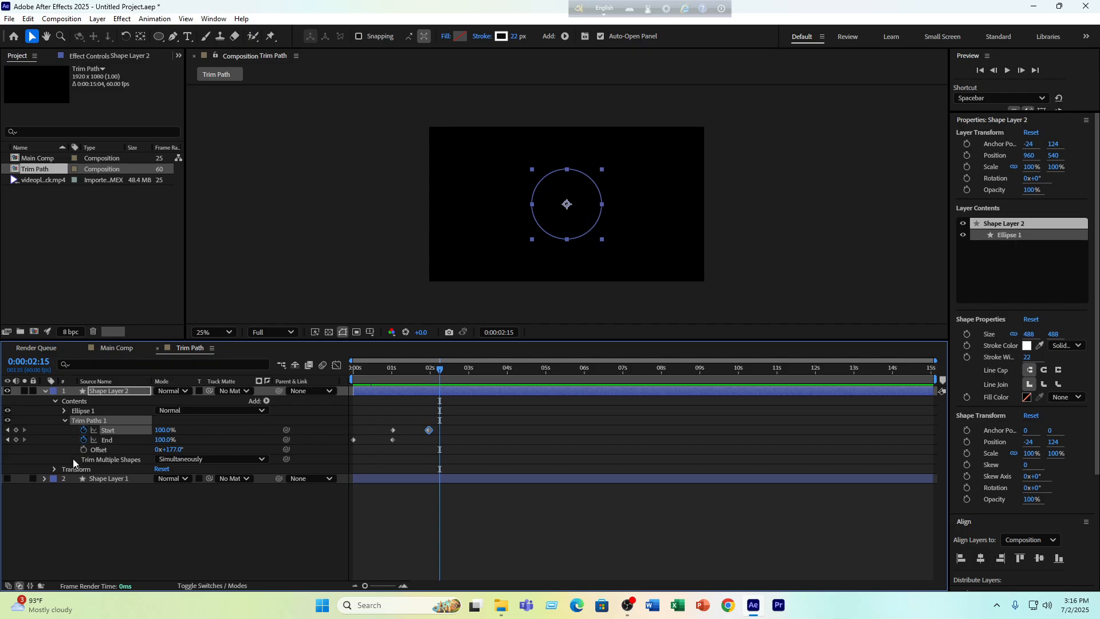
Delete the circle layer and the line layer from the Trim Path composition
click(105, 393)
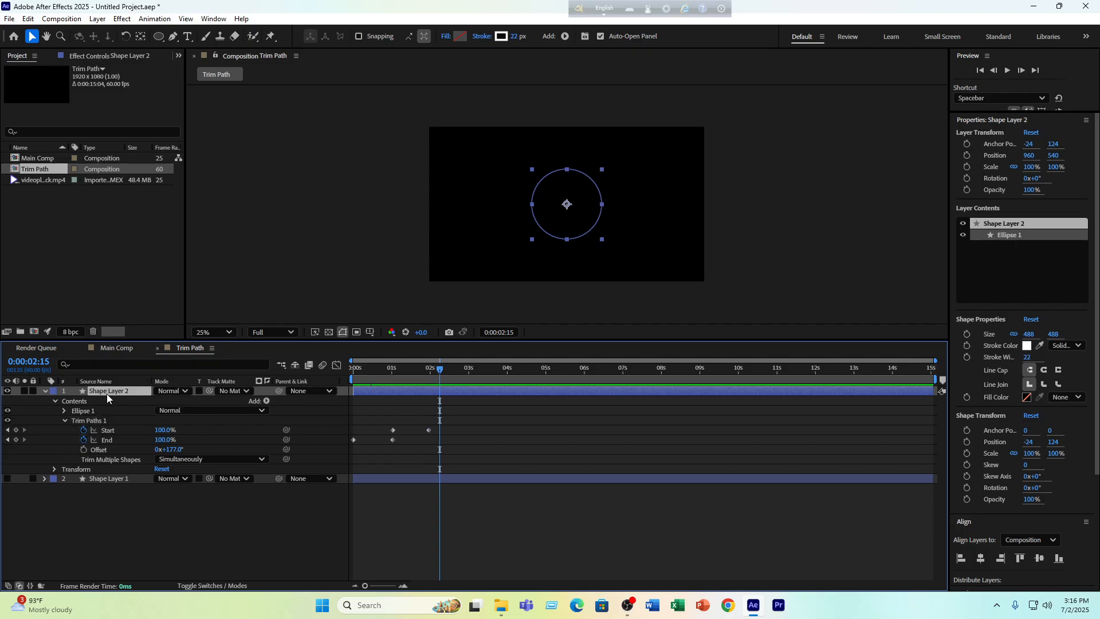
key(Delete)
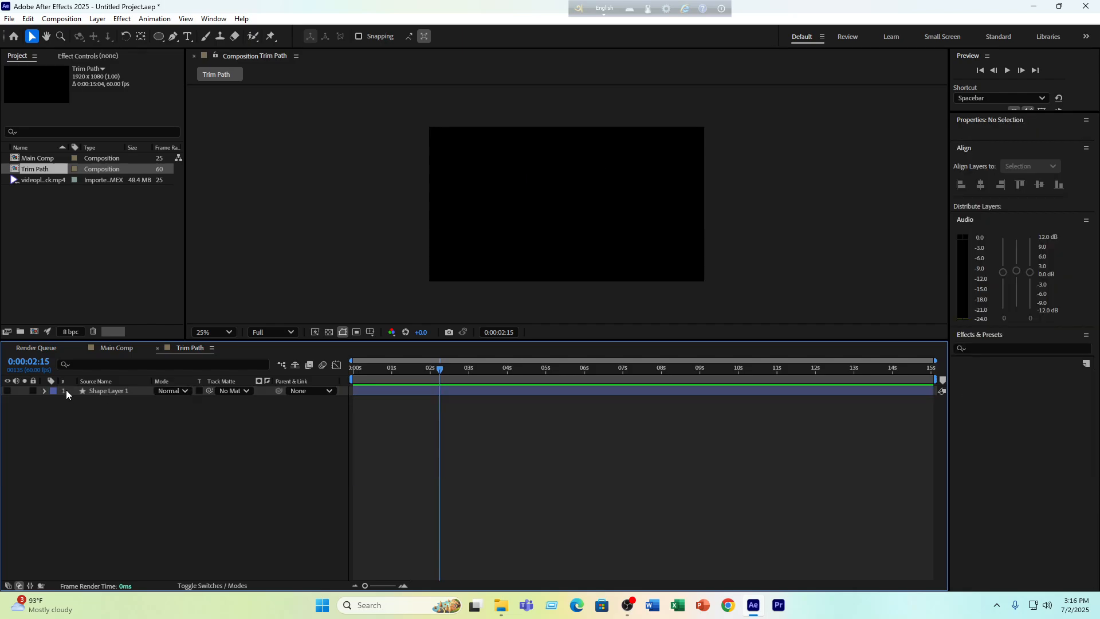
click(88, 393)
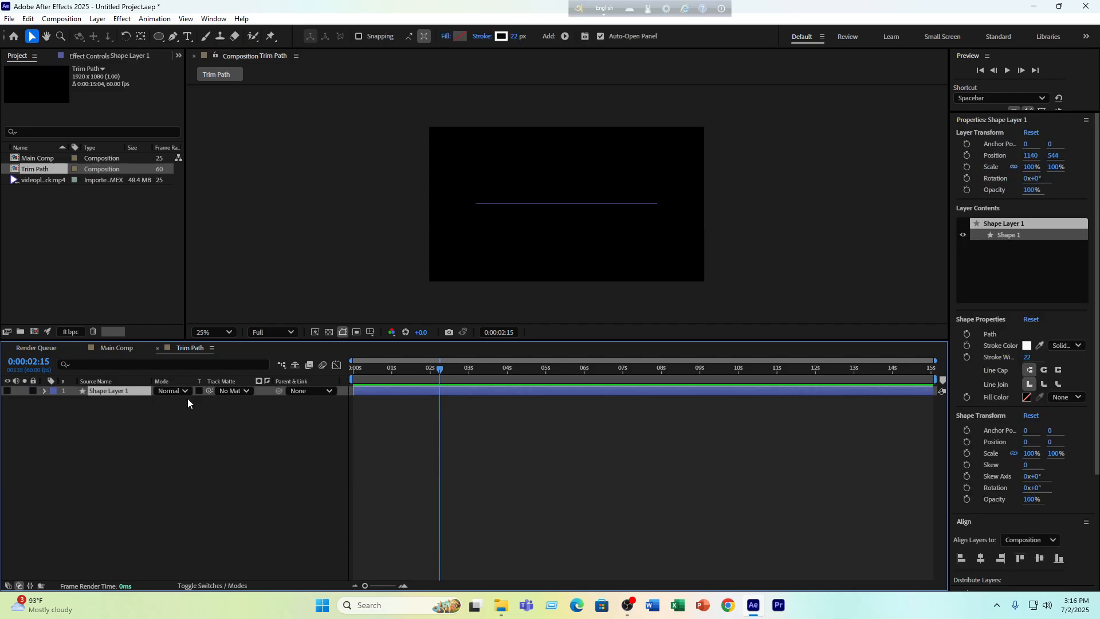
key(Delete)
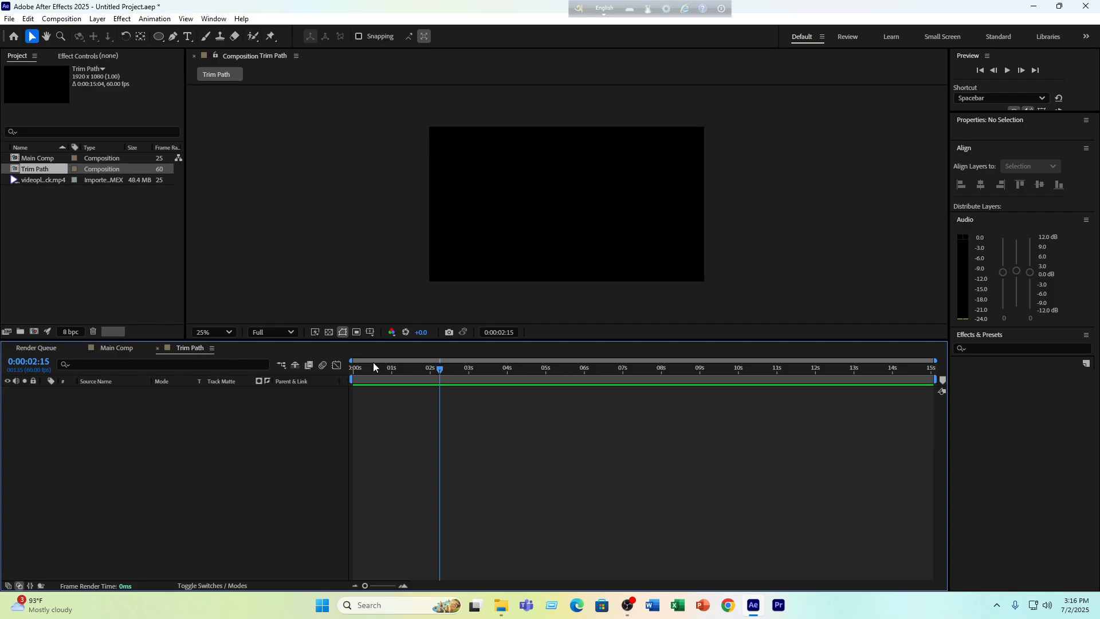
Draw a smooth S-shaped curve with the Pen tool, from outside the frame's lower left over a crest to just beyond its right edge
drag(399, 376, 371, 381)
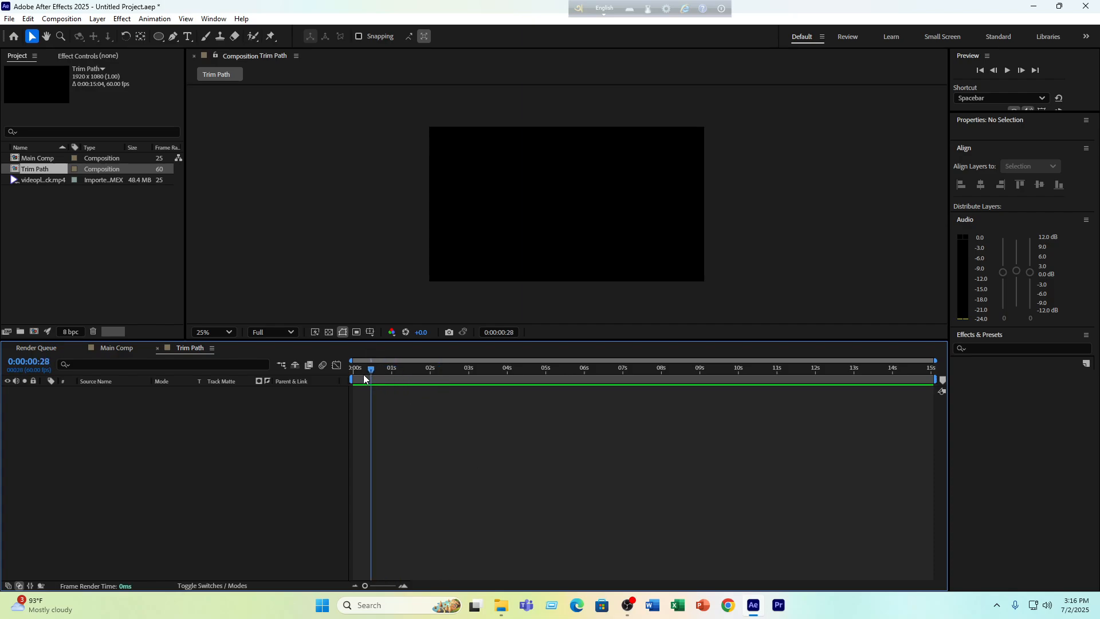
click(173, 36)
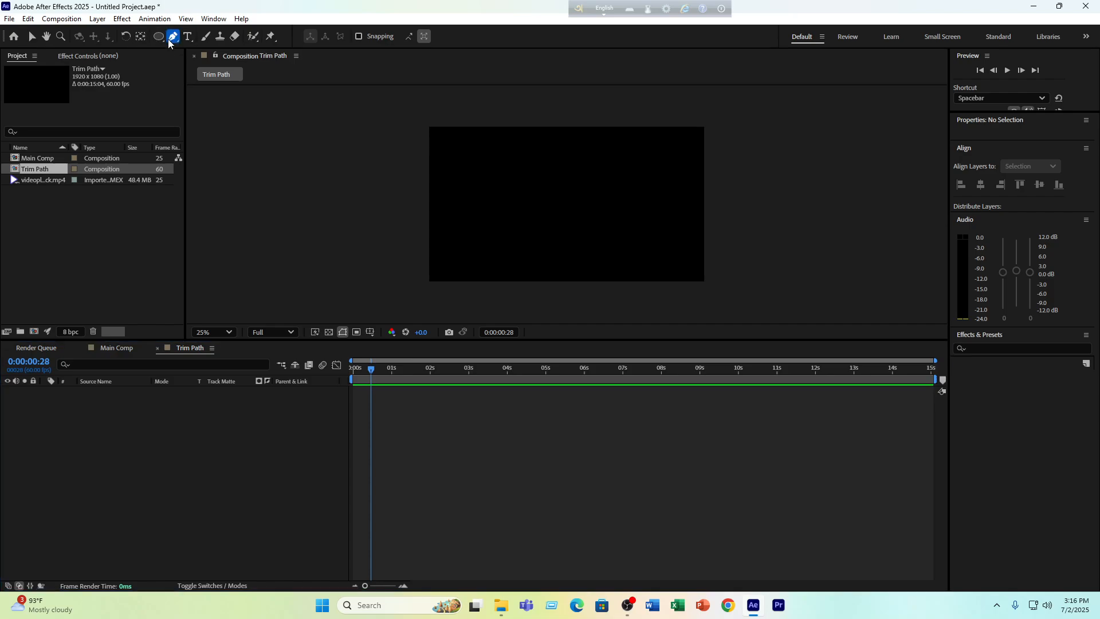
click(339, 254)
drag(524, 152, 619, 172)
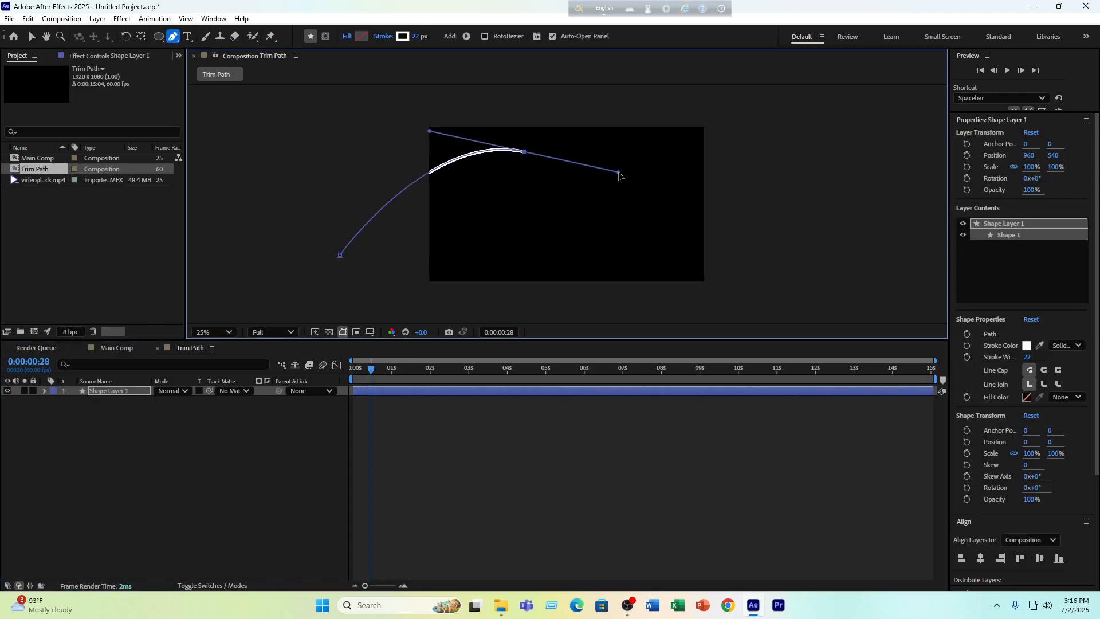
drag(710, 235, 828, 242)
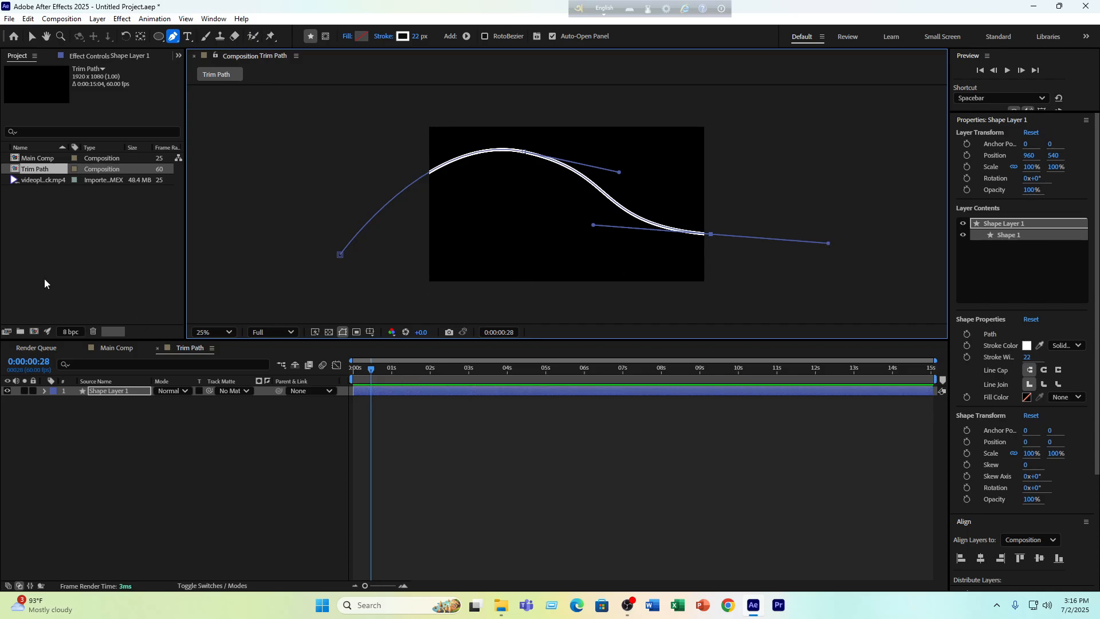
click(221, 470)
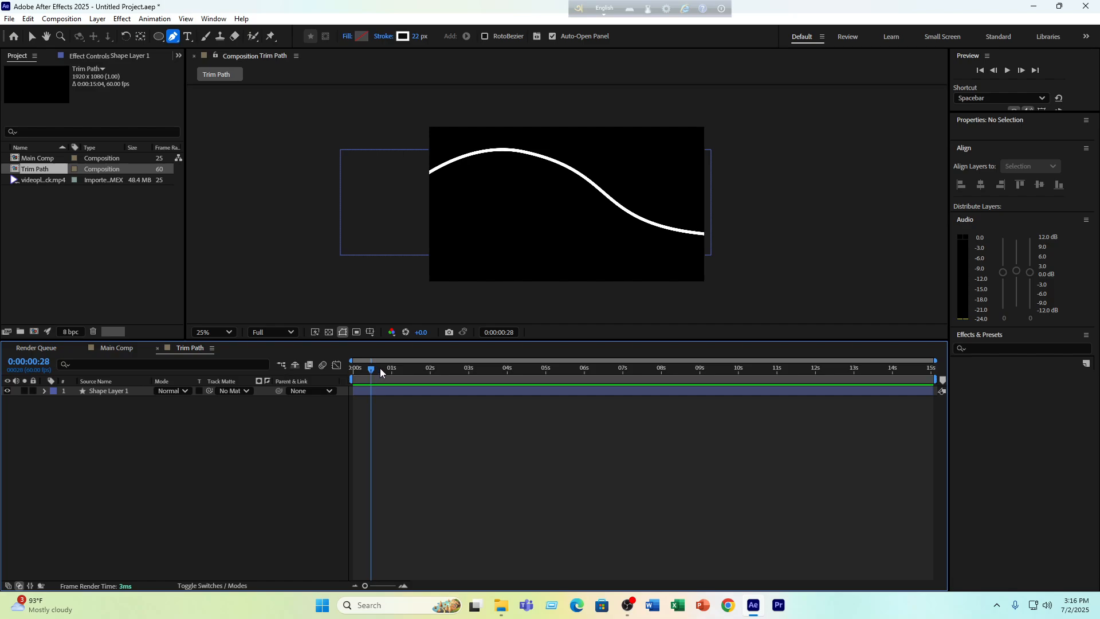
Return to 0:00:00:00, add Trim Paths to the curve's shape layer and expand its properties
drag(371, 368, 341, 379)
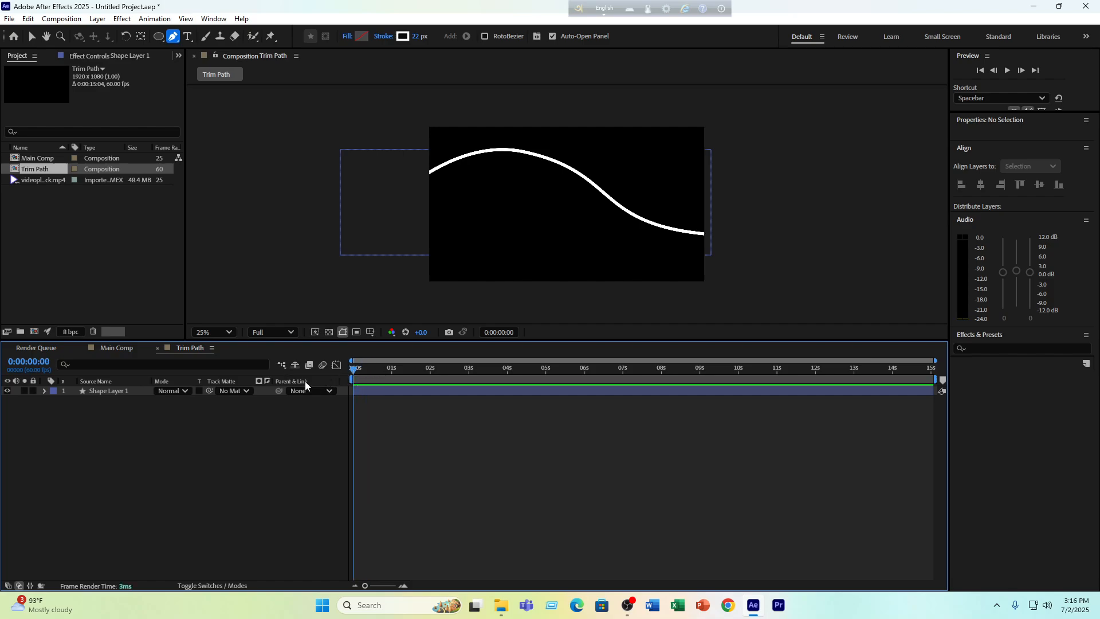
click(44, 391)
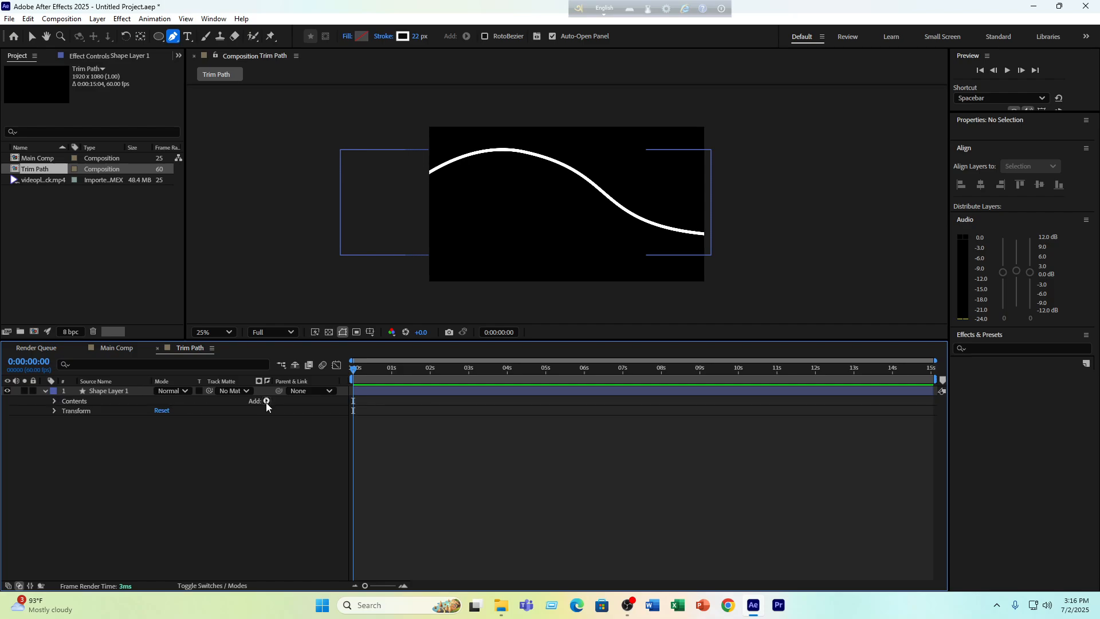
click(266, 403)
click(317, 340)
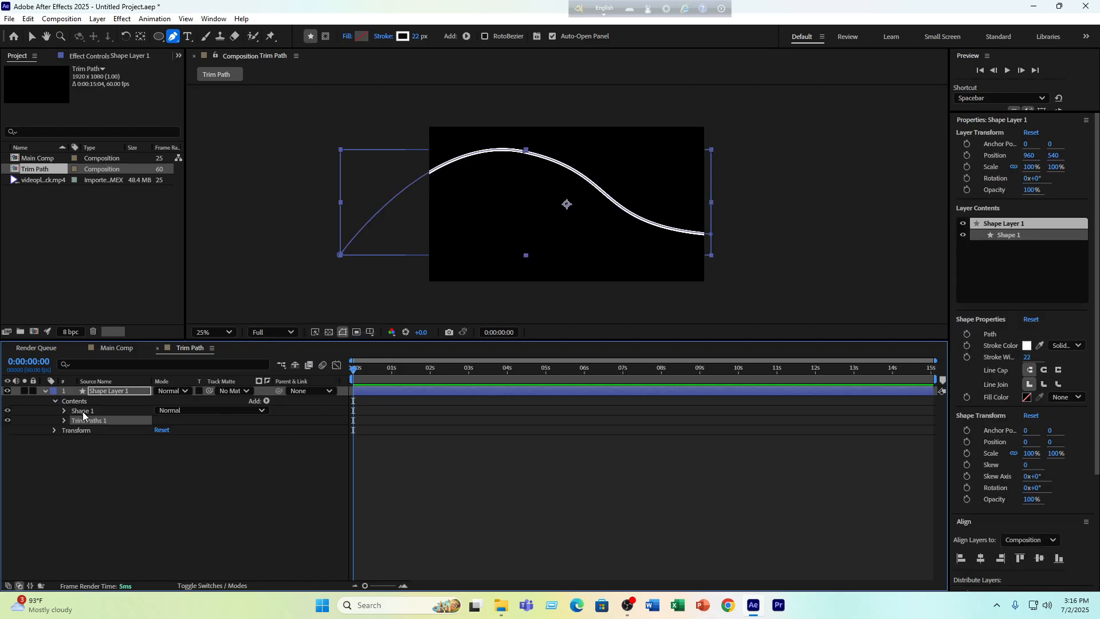
click(64, 420)
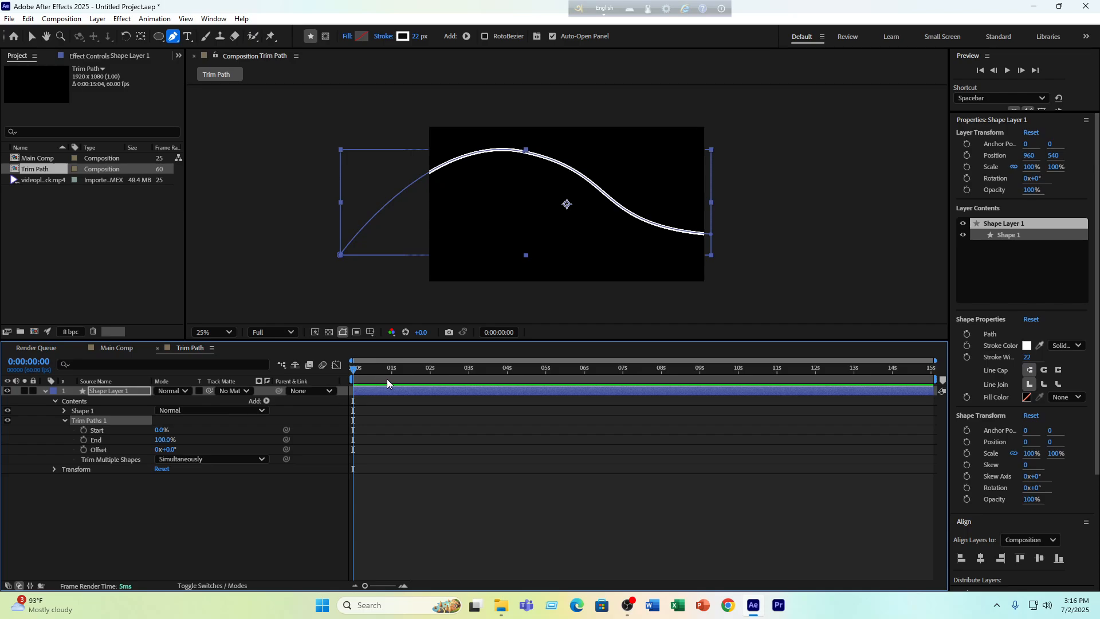
Keyframe the curve's Trim Paths End at 100% at 0:00:01:32 and 0% at 0:00:00:00
mouse_move(392, 373)
mouse_down()
mouse_move(432, 372)
mouse_move(391, 378)
mouse_move(412, 376)
mouse_up()
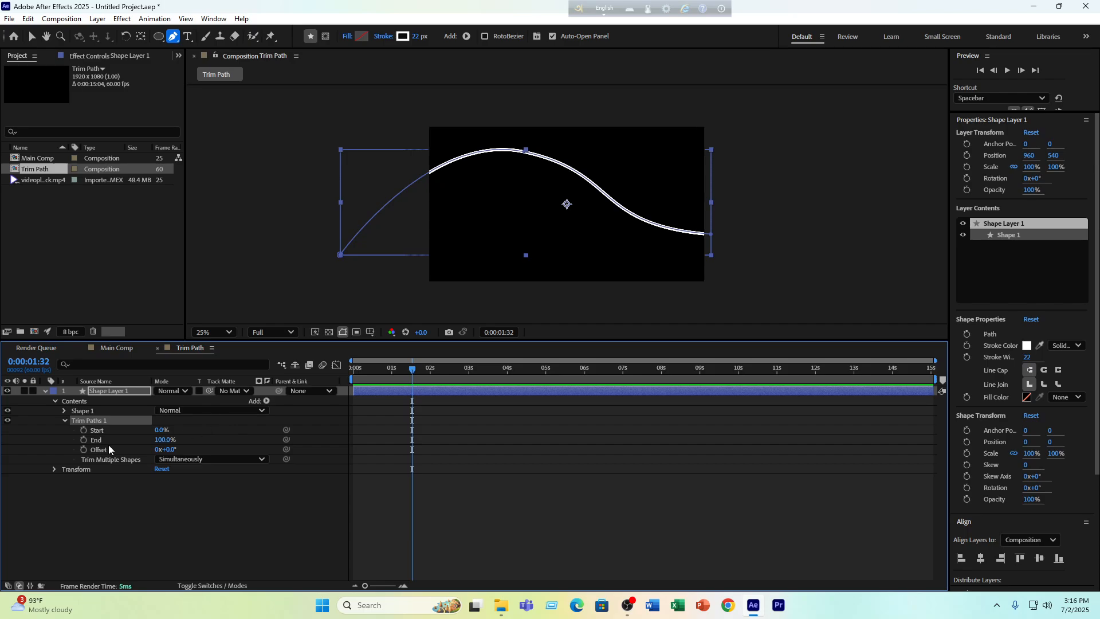
click(84, 439)
key(Home)
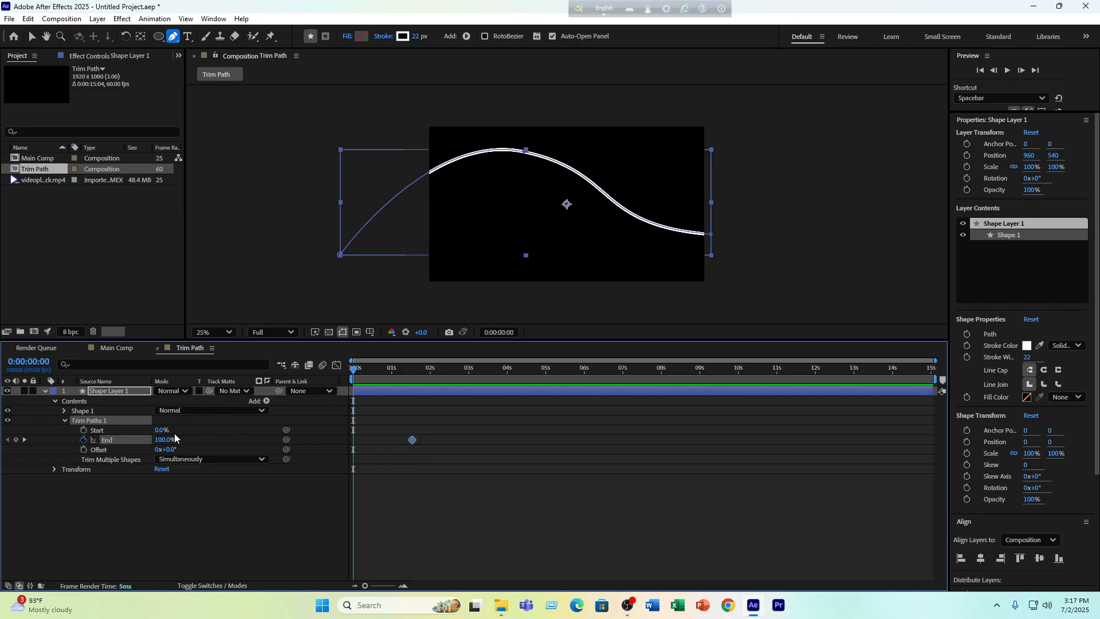
drag(165, 439, 114, 444)
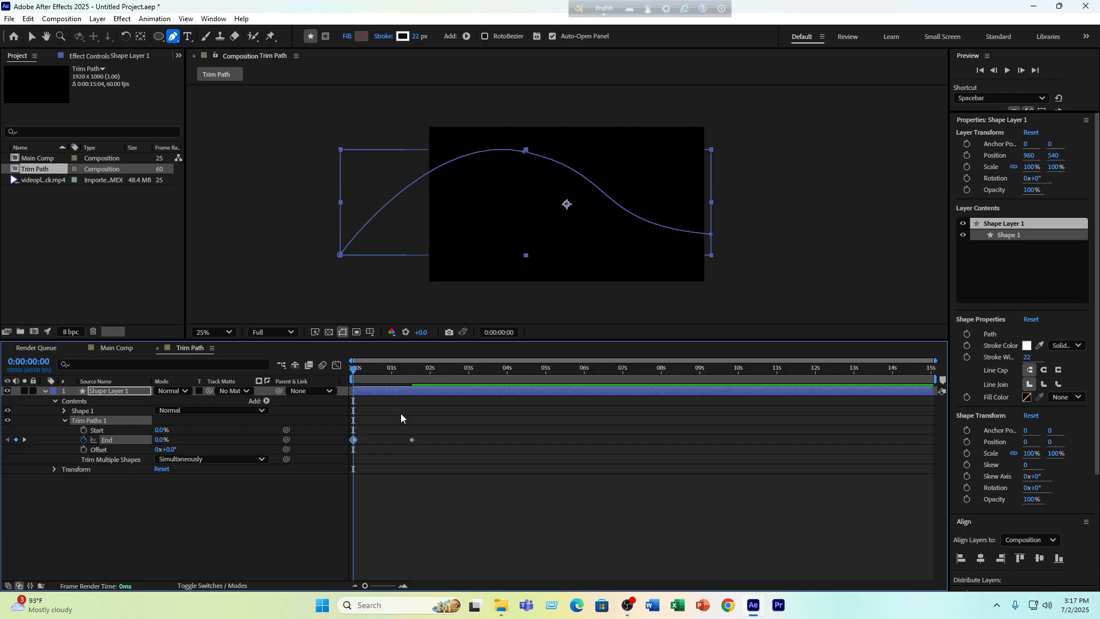
Apply Easy Ease to both Trim Paths End keyframes, sharpen their speed curve in the Graph Editor and preview the animation
drag(445, 436, 342, 447)
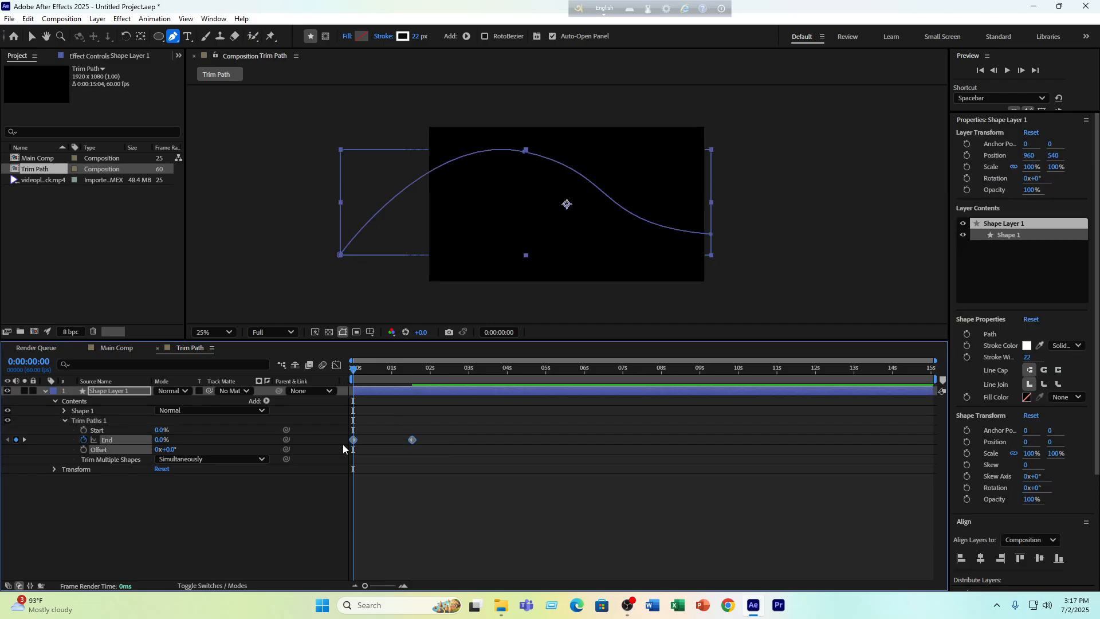
click(336, 365)
drag(408, 548, 370, 548)
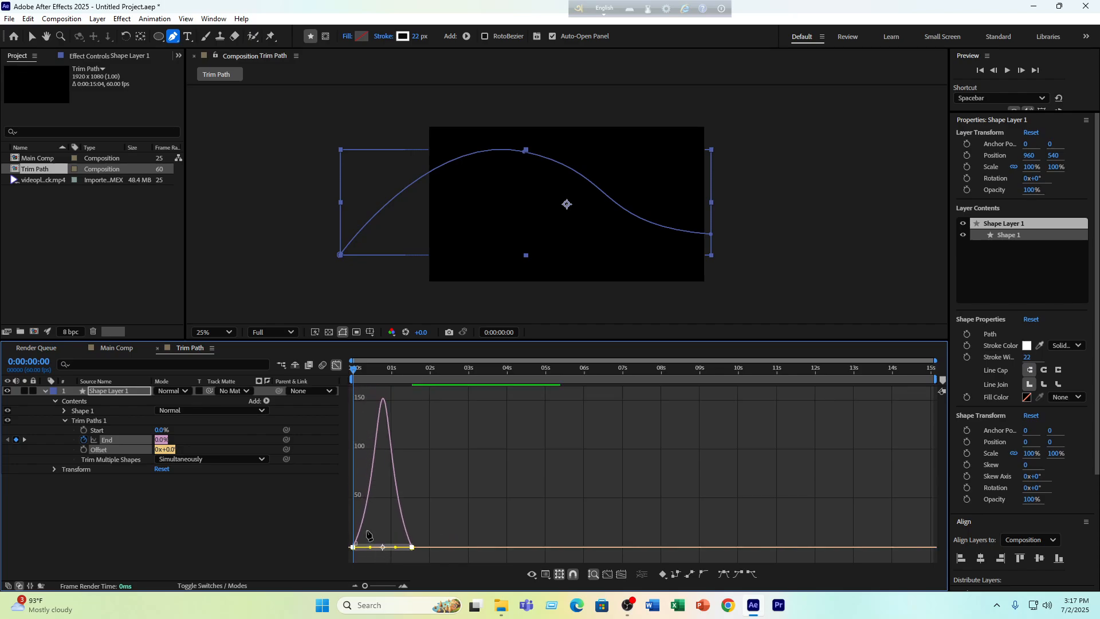
click(336, 365)
click(432, 533)
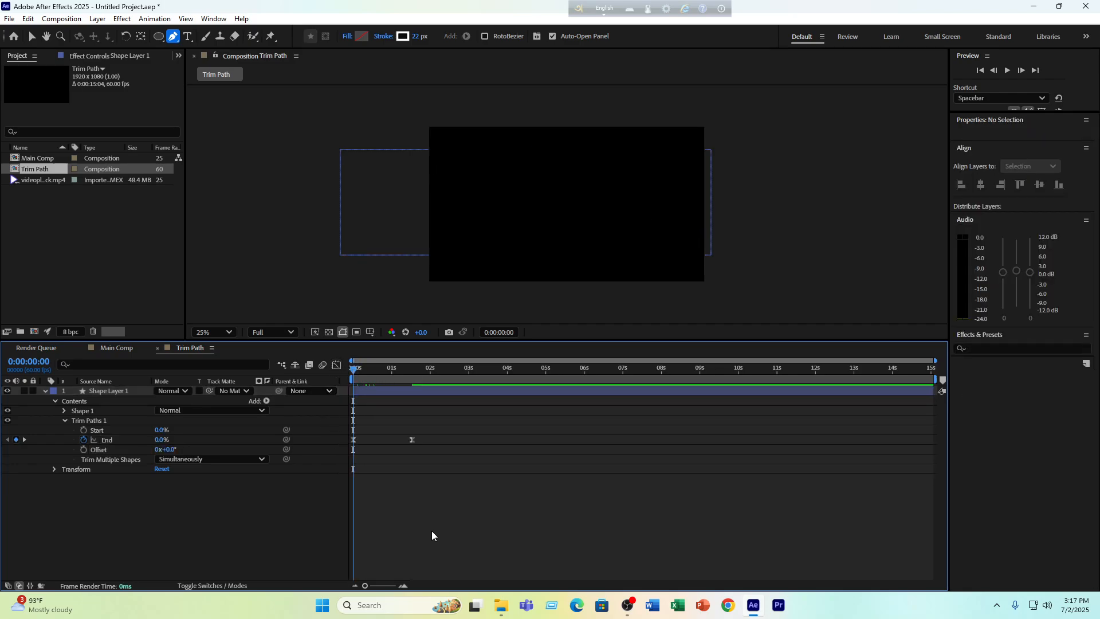
key(space)
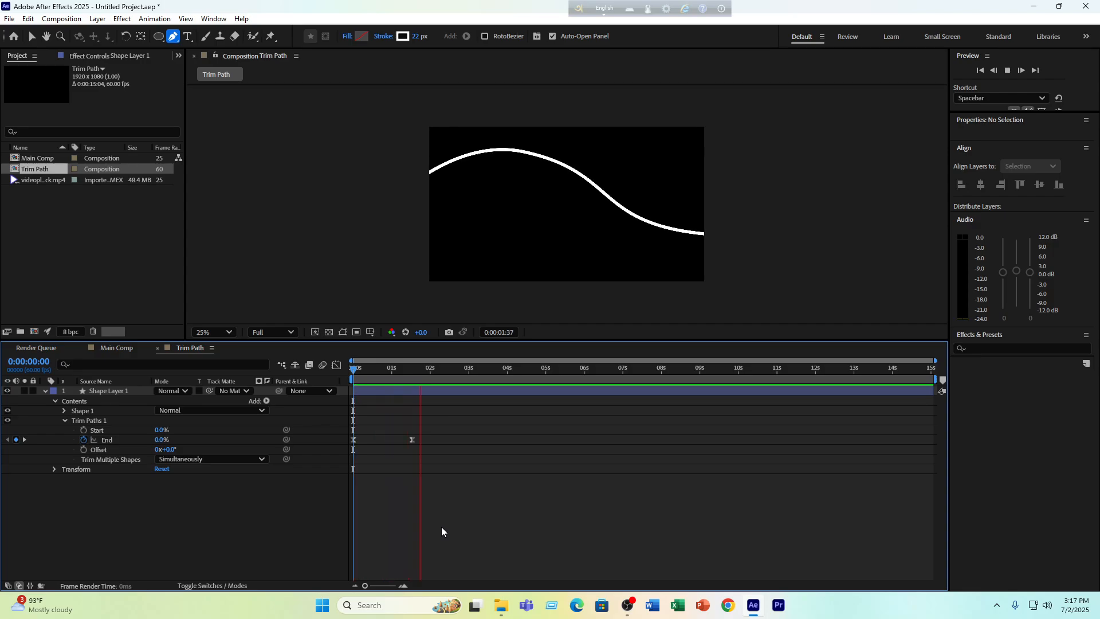
key(space)
Keyframe Trim Paths Start at 0% shortly before the last End keyframe and 100% at 0:00:02:12, easing both keyframes
mouse_move(394, 367)
mouse_down()
mouse_move(387, 379)
mouse_move(428, 373)
mouse_move(438, 432)
mouse_up()
click(83, 430)
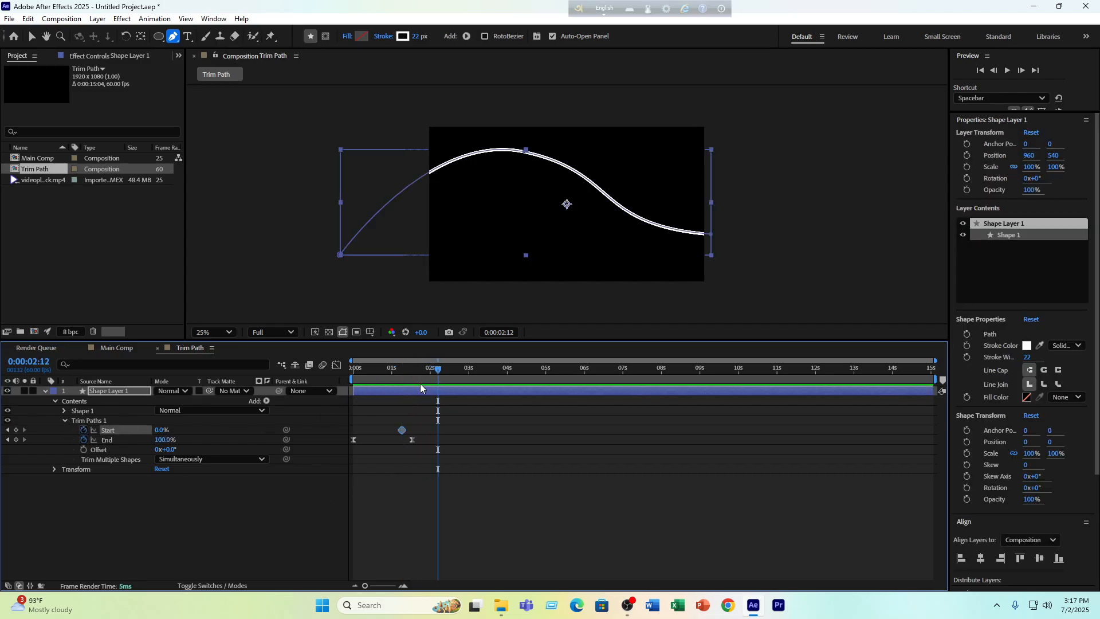
mouse_move(165, 430)
mouse_down()
mouse_move(478, 427)
mouse_move(383, 440)
mouse_move(390, 428)
mouse_up()
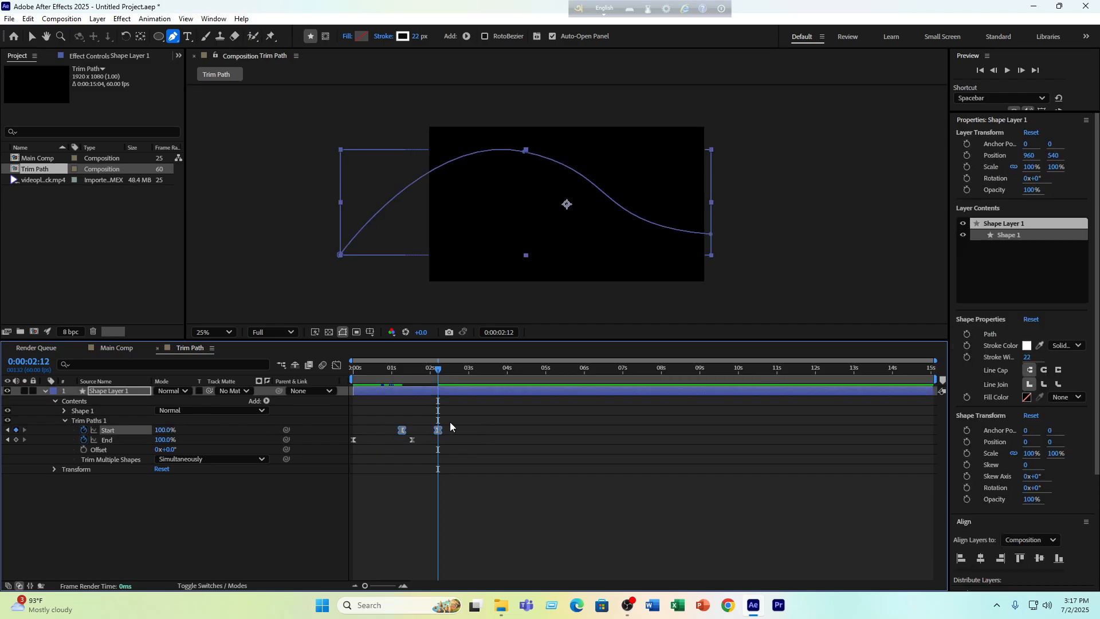
Adjust the speed curve of the two Start keyframes in the Graph Editor and preview the animation from the beginning
click(337, 365)
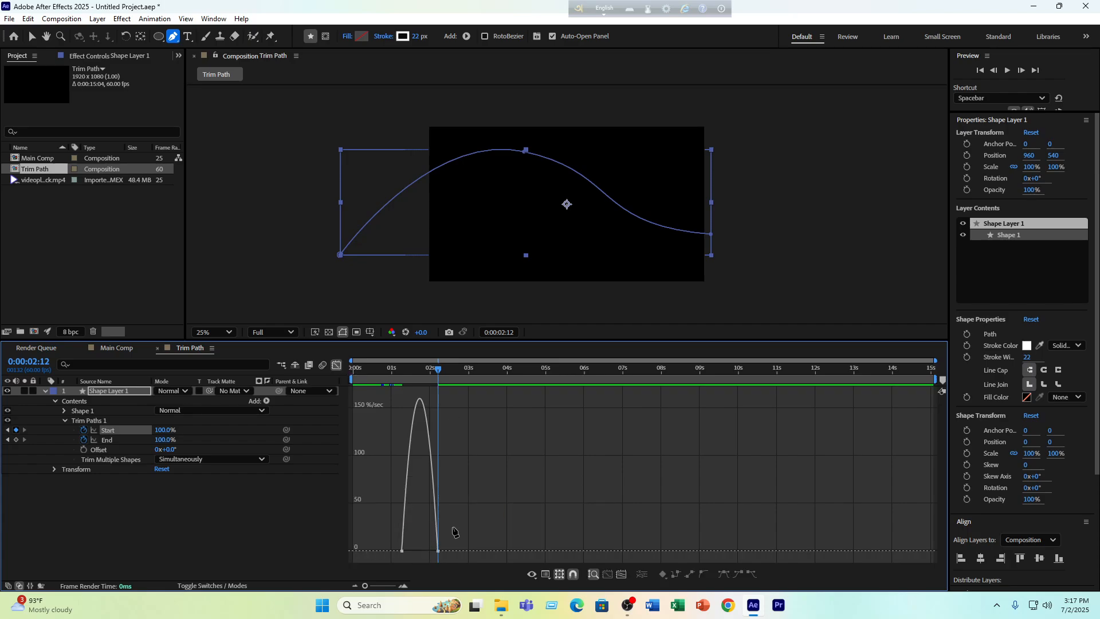
drag(436, 543, 414, 552)
click(337, 364)
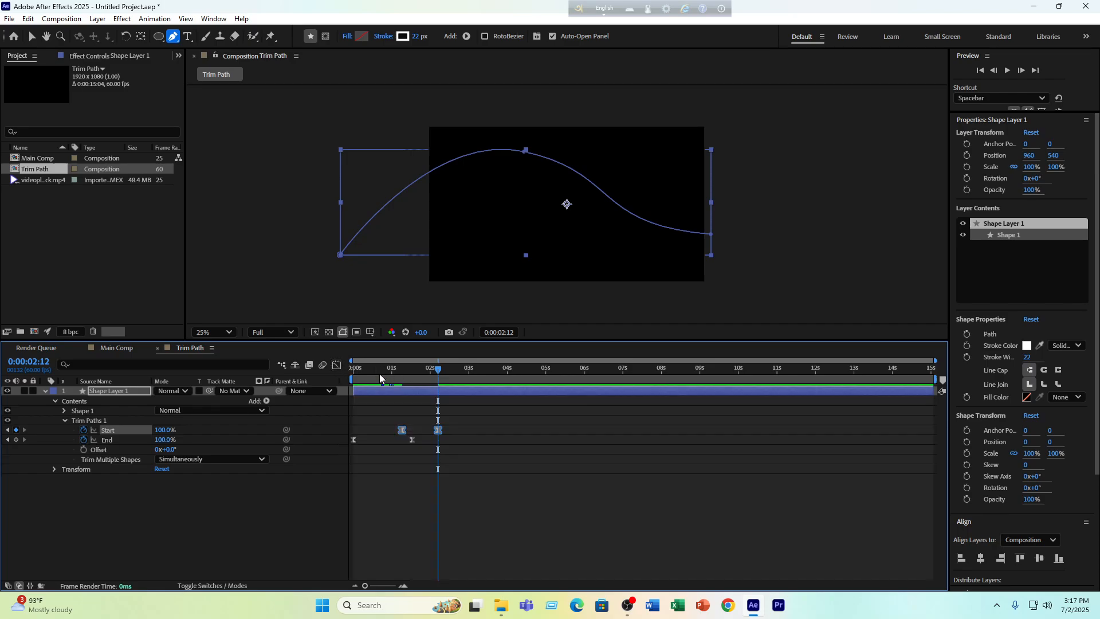
key(Home)
click(410, 500)
key(space)
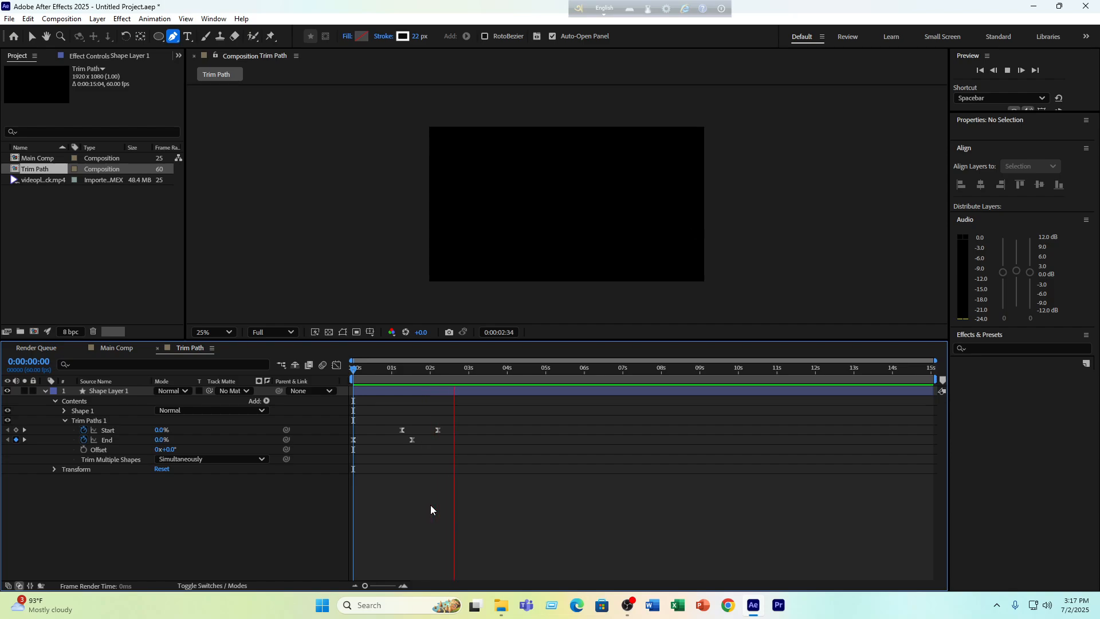
key(space)
At 0:00:01:02, expand the curve's Shape 1 stroke properties and set the Line Cap to Round Cap
drag(411, 371, 393, 383)
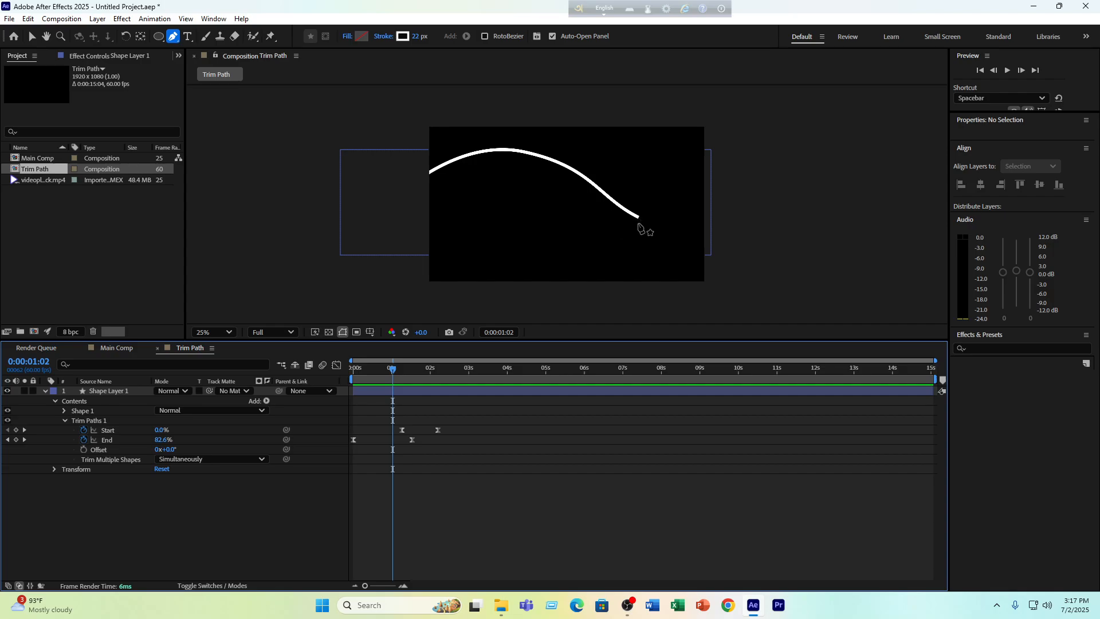
key(period)
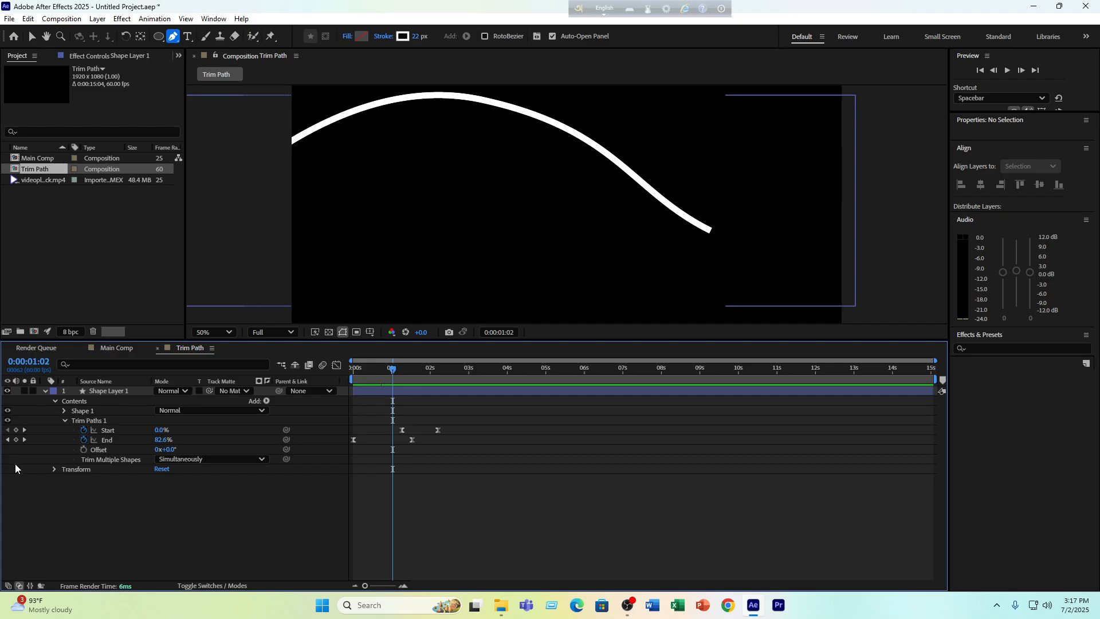
click(63, 410)
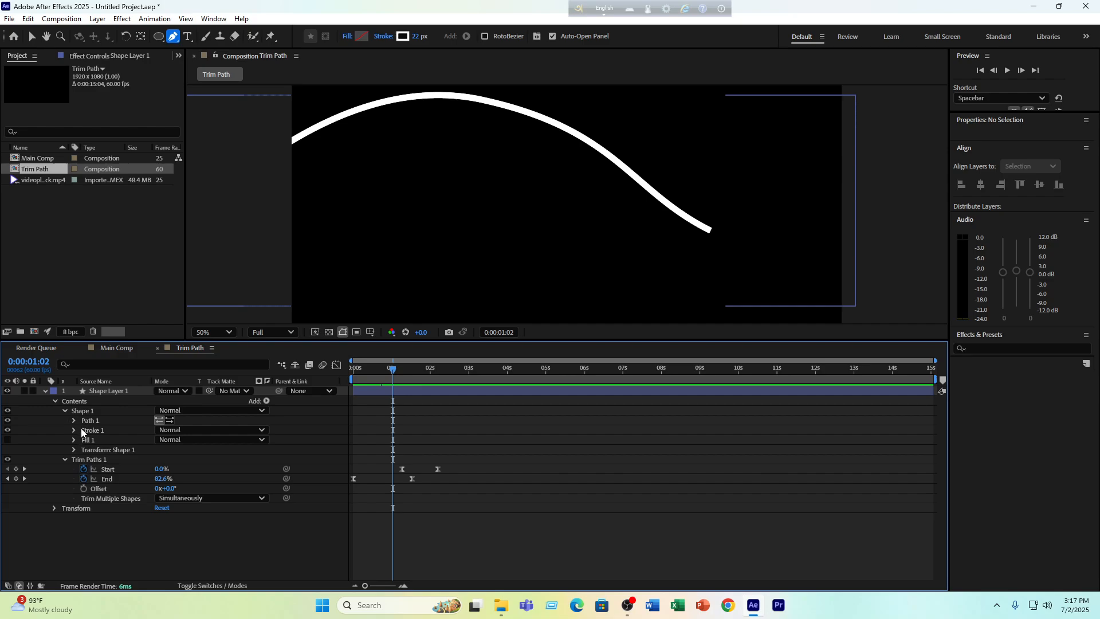
click(74, 420)
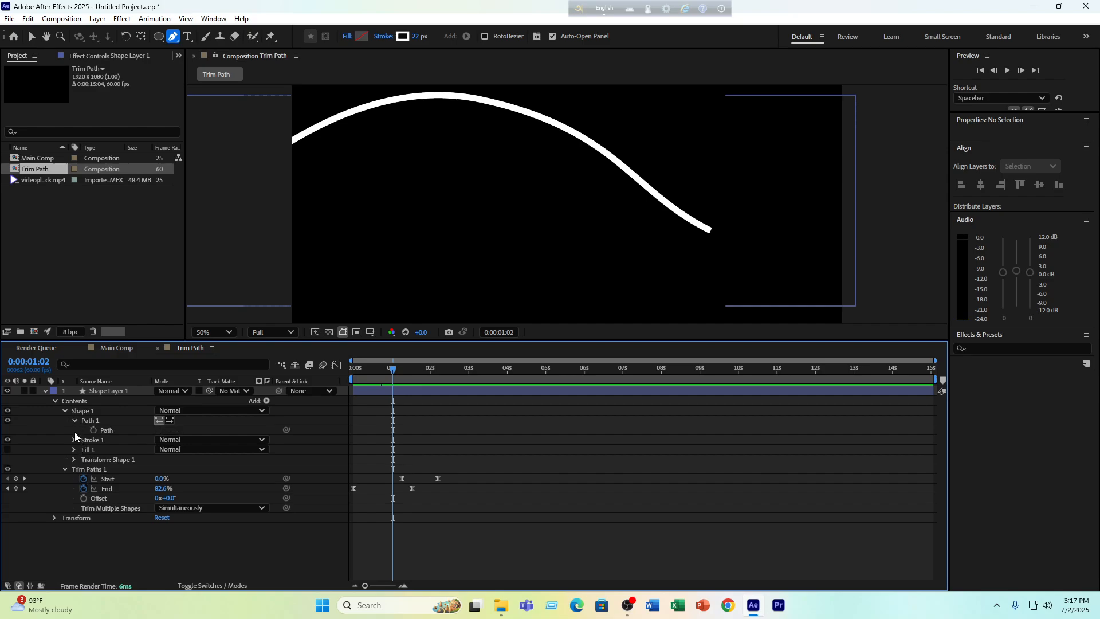
click(74, 439)
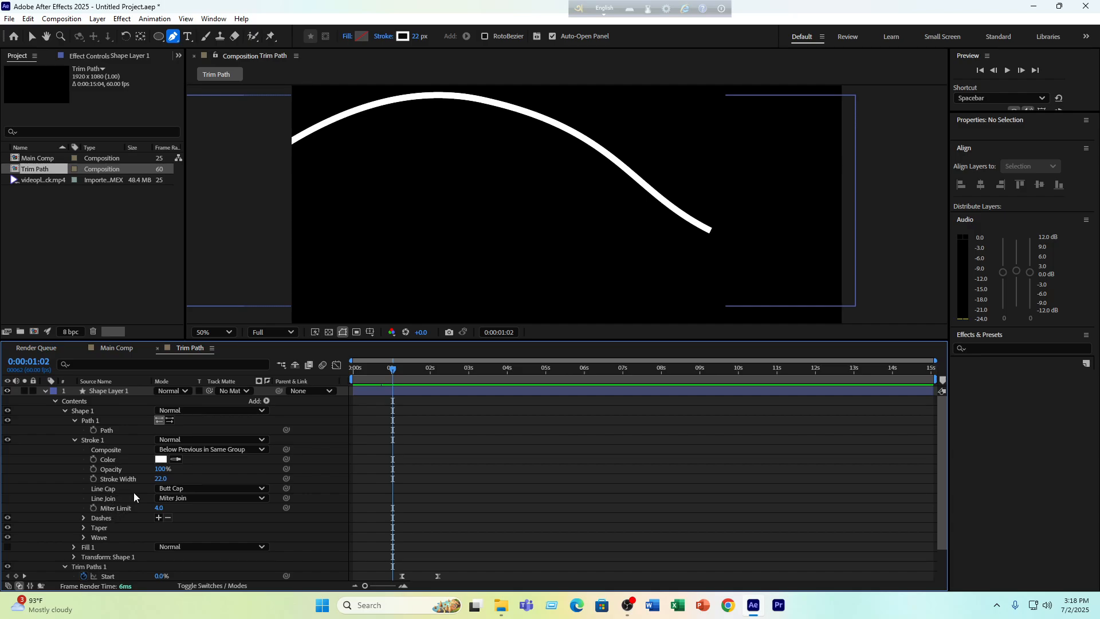
click(163, 490)
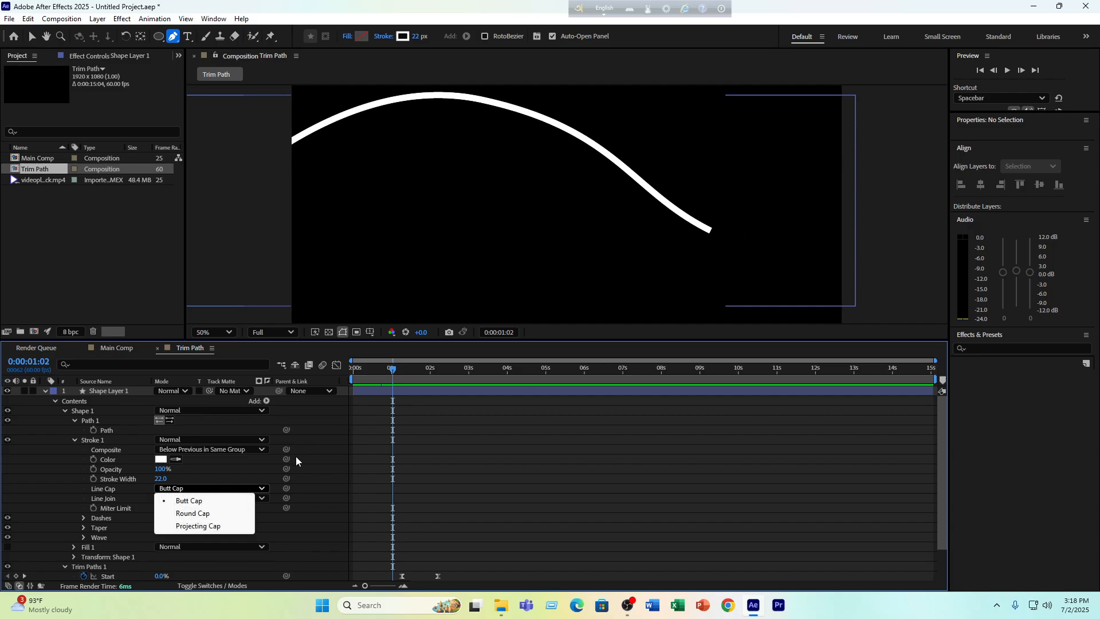
click(212, 514)
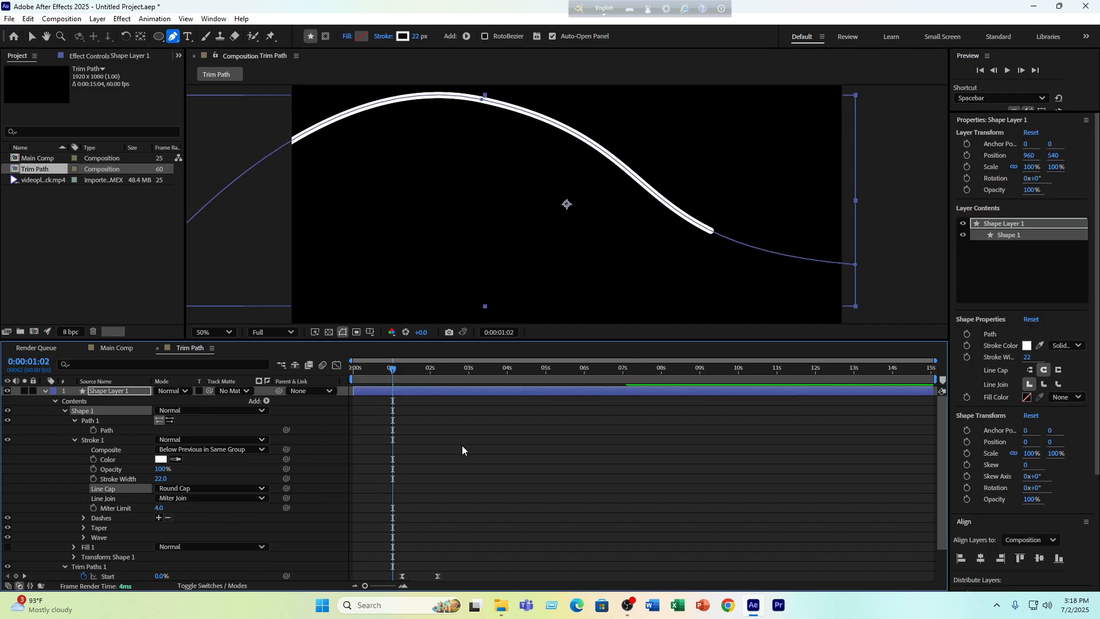
click(726, 395)
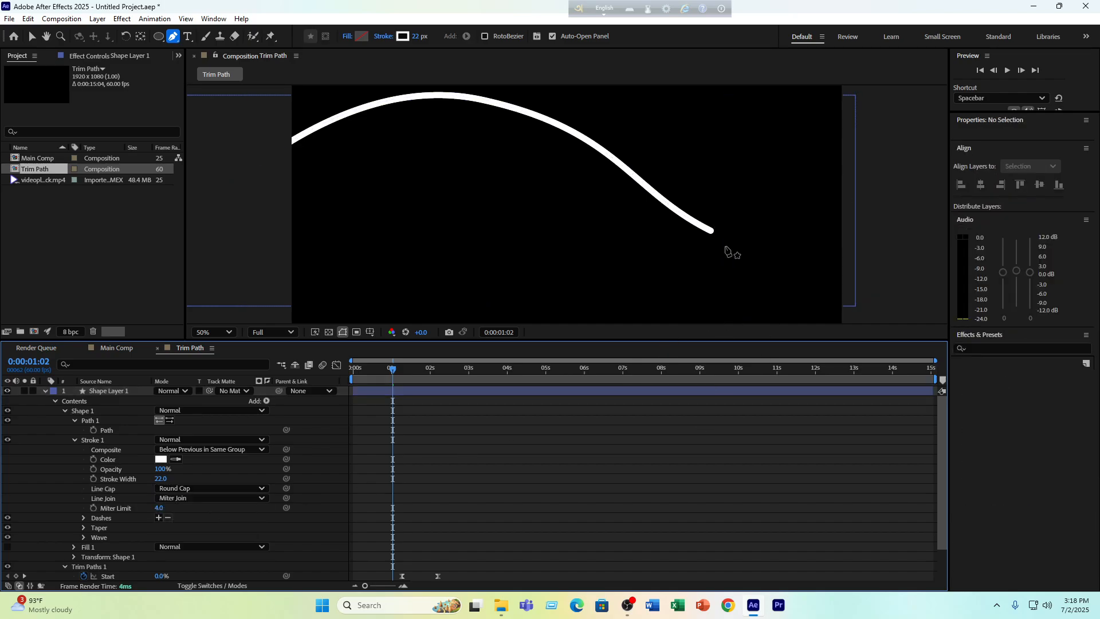
Compare the line's end up close by switching Line Cap to Butt Cap and back to Round Cap
key(/)
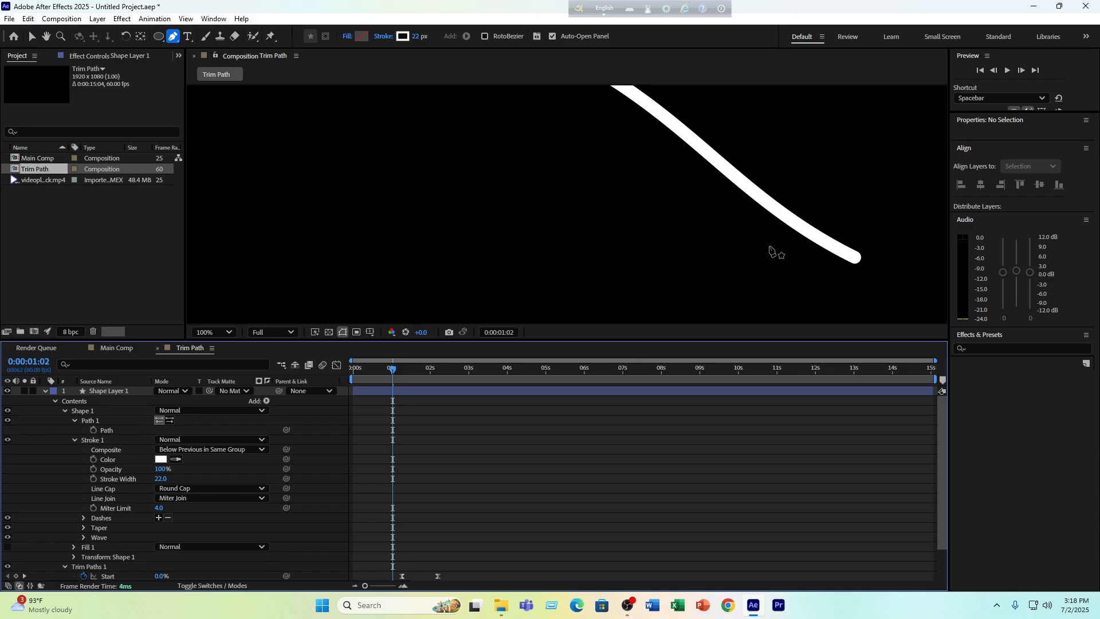
click(168, 494)
click(183, 498)
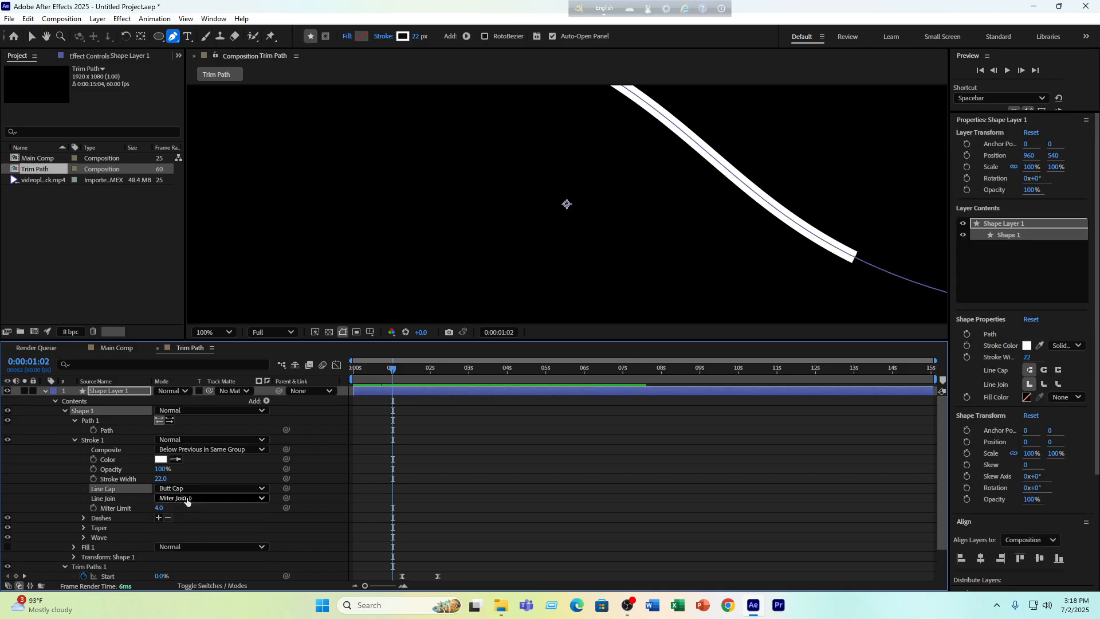
click(183, 489)
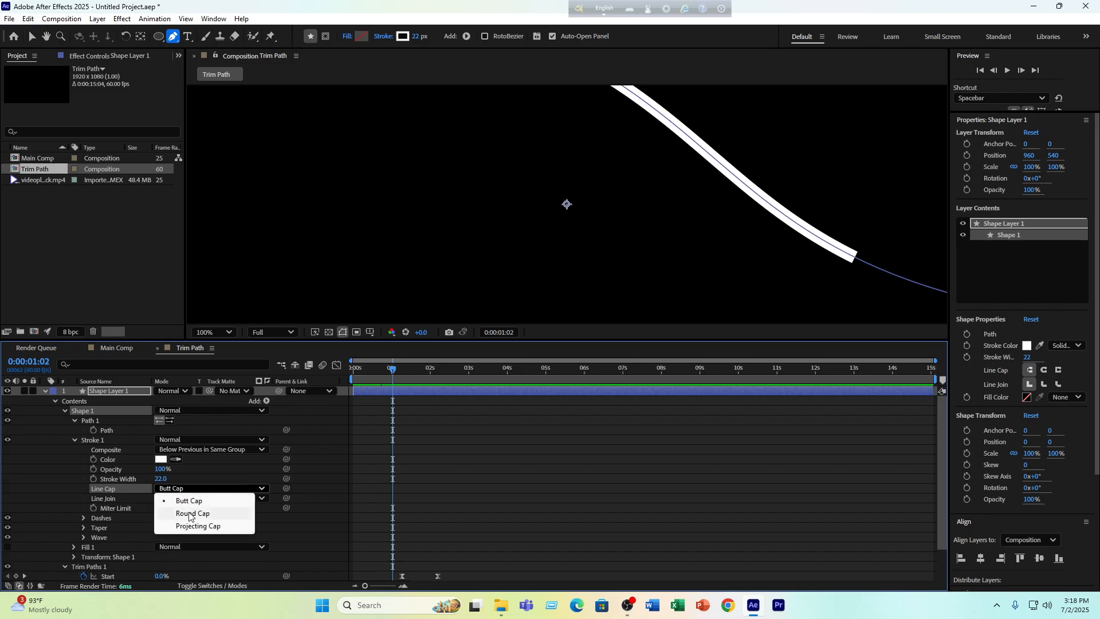
click(190, 513)
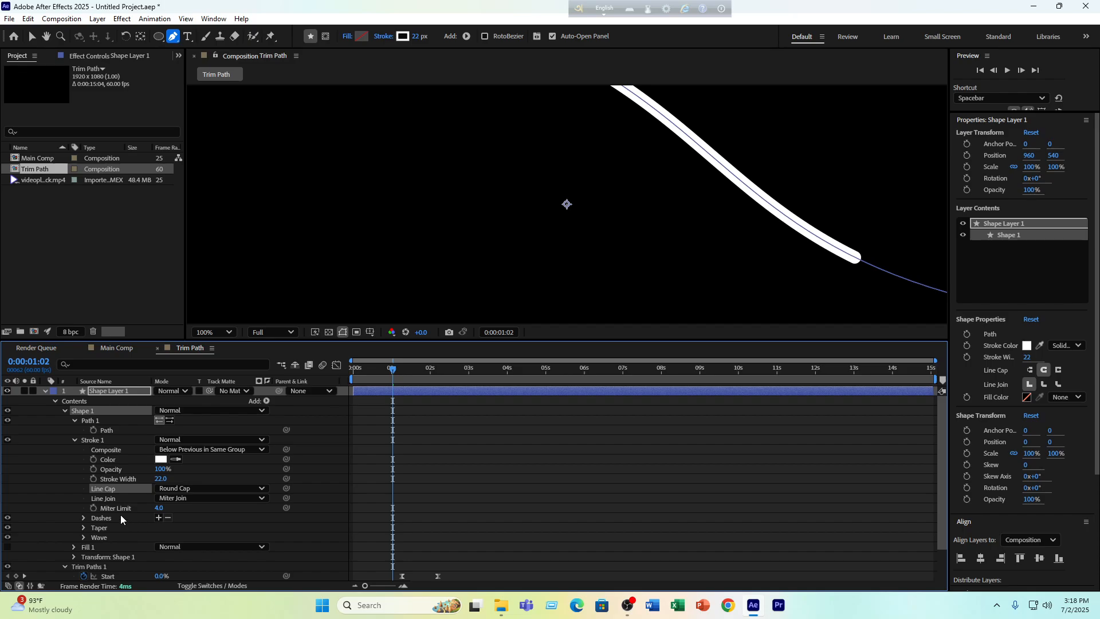
scroll(575, 246, down, 2)
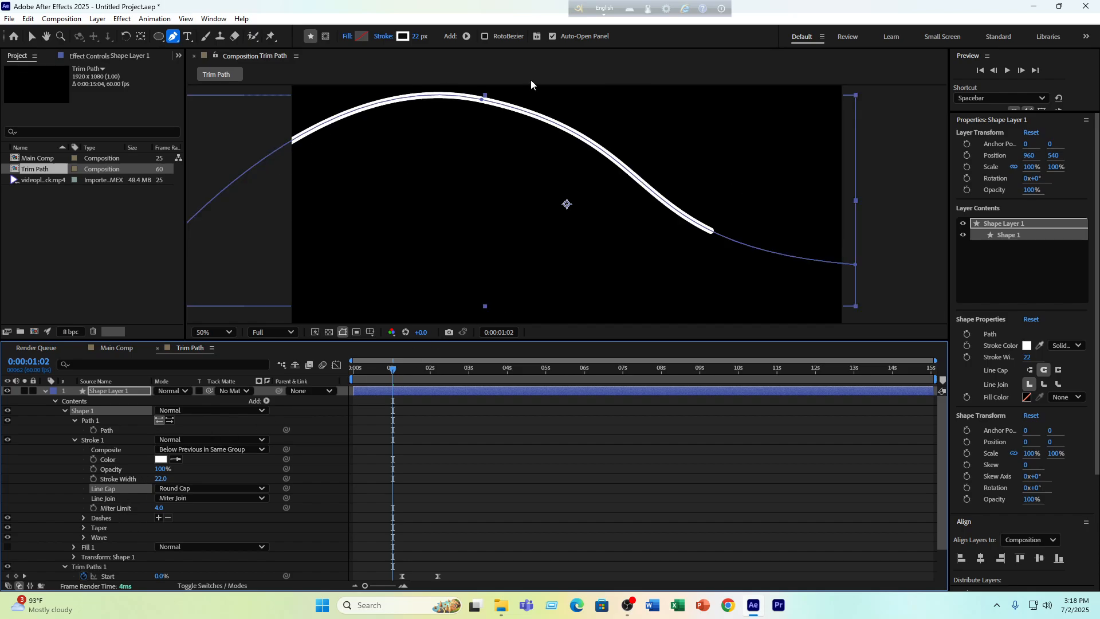
Try a dashed stroke on the curve with Dash 37 and Offset 199, and remove all the dash properties again
click(160, 517)
click(160, 517)
click(160, 517)
click(160, 517)
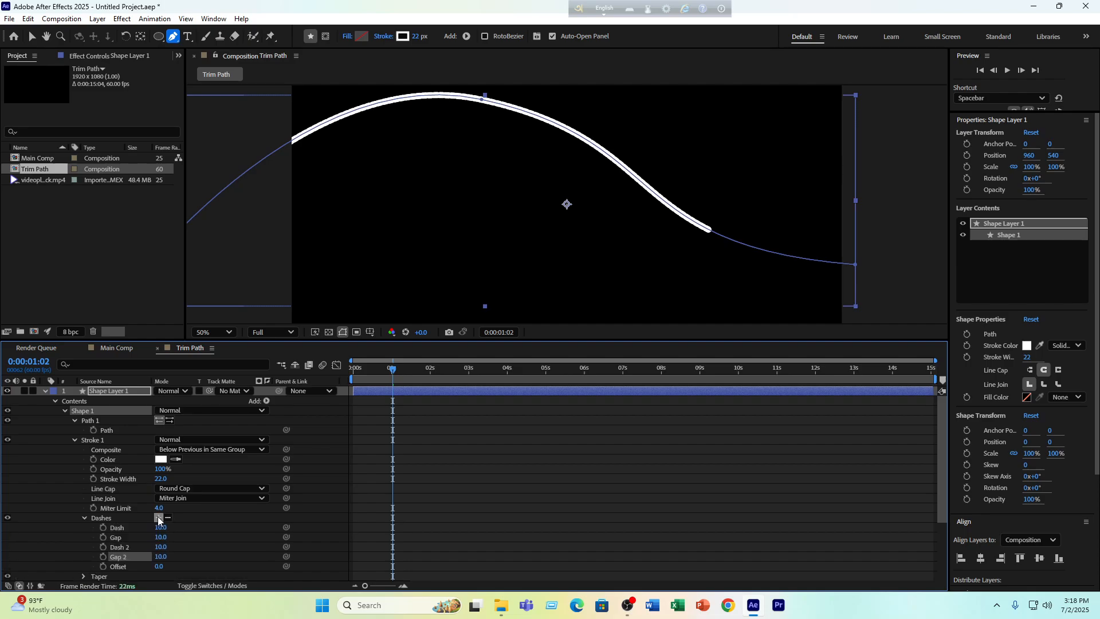
click(160, 517)
key(Delete)
key(Delete)
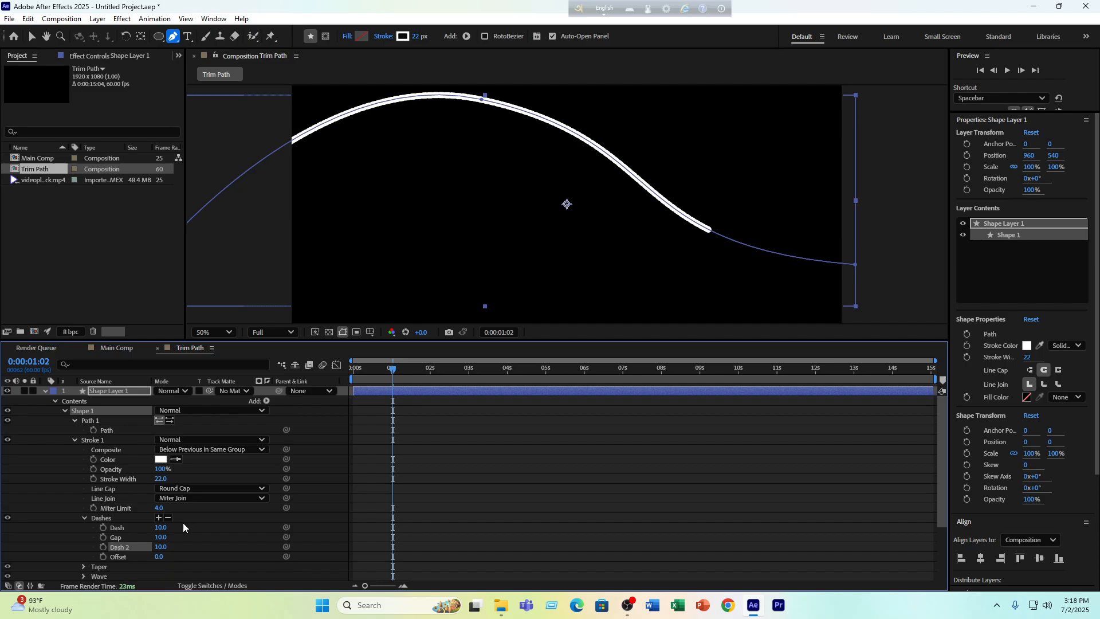
mouse_move(159, 528)
mouse_down()
mouse_move(288, 547)
mouse_move(271, 535)
mouse_up()
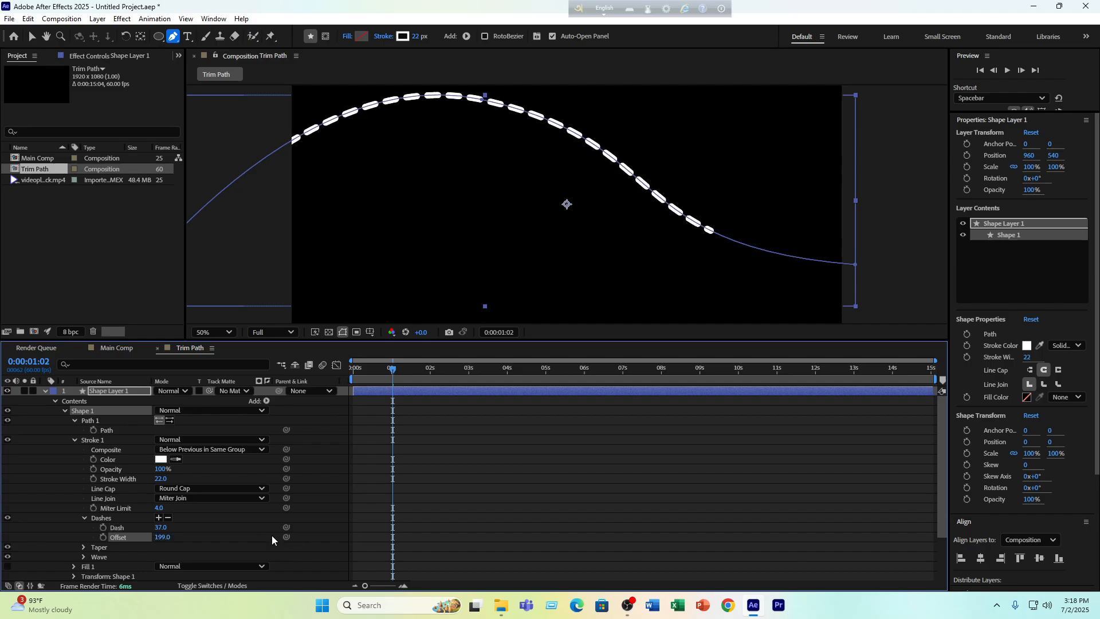
key(Delete)
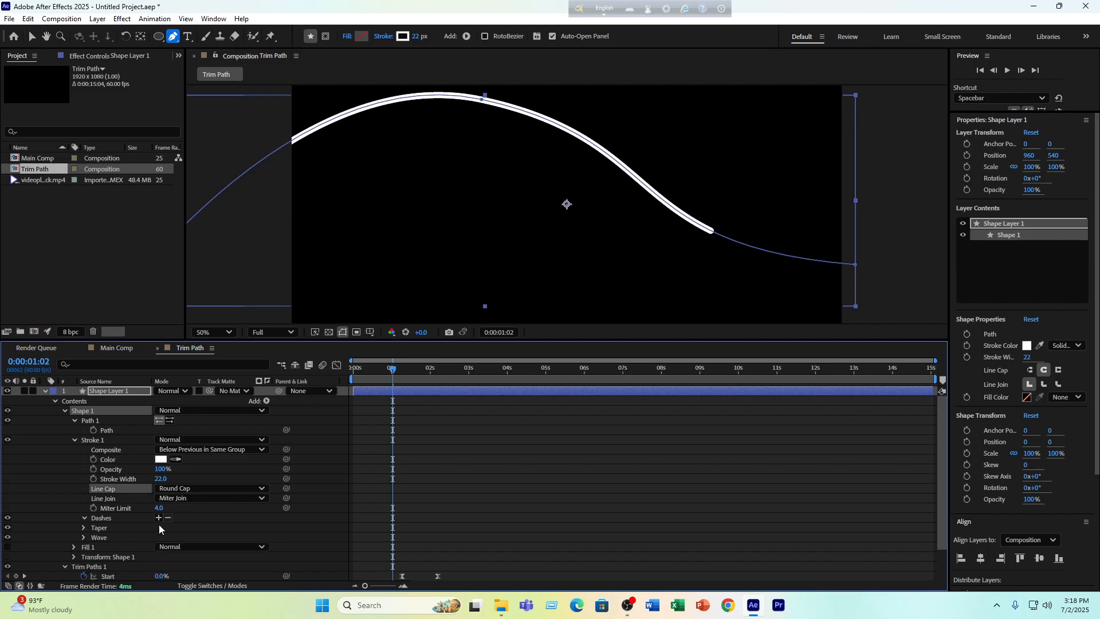
Set the stroke's Taper End Length to 13% and preview the tapered curve from 0:00:00:00
click(83, 527)
scroll(189, 526, down, 1)
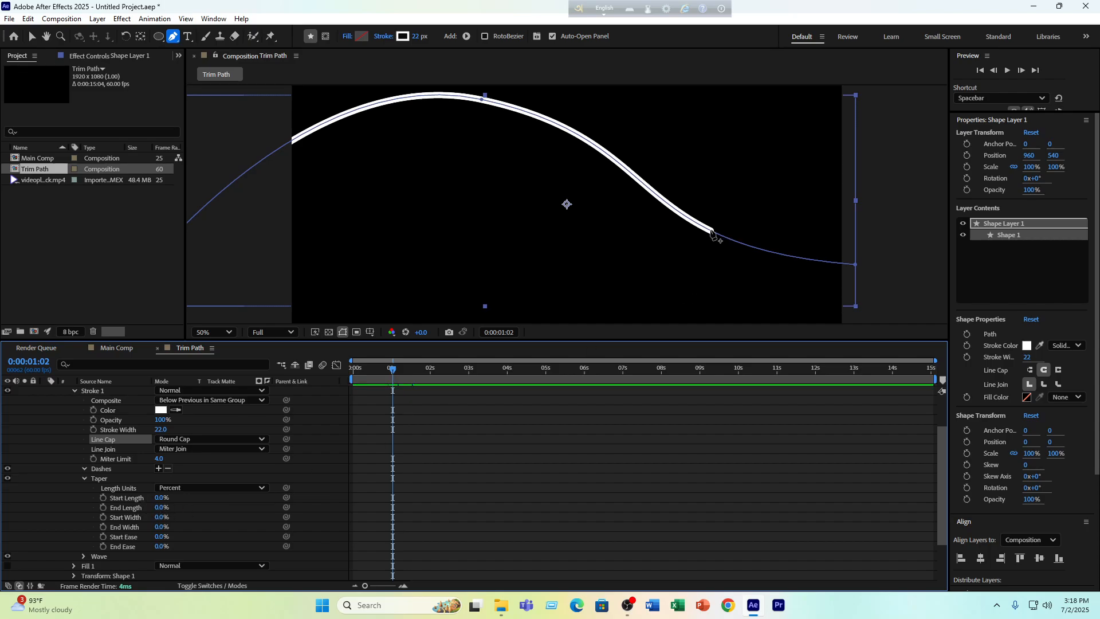
drag(162, 507, 168, 514)
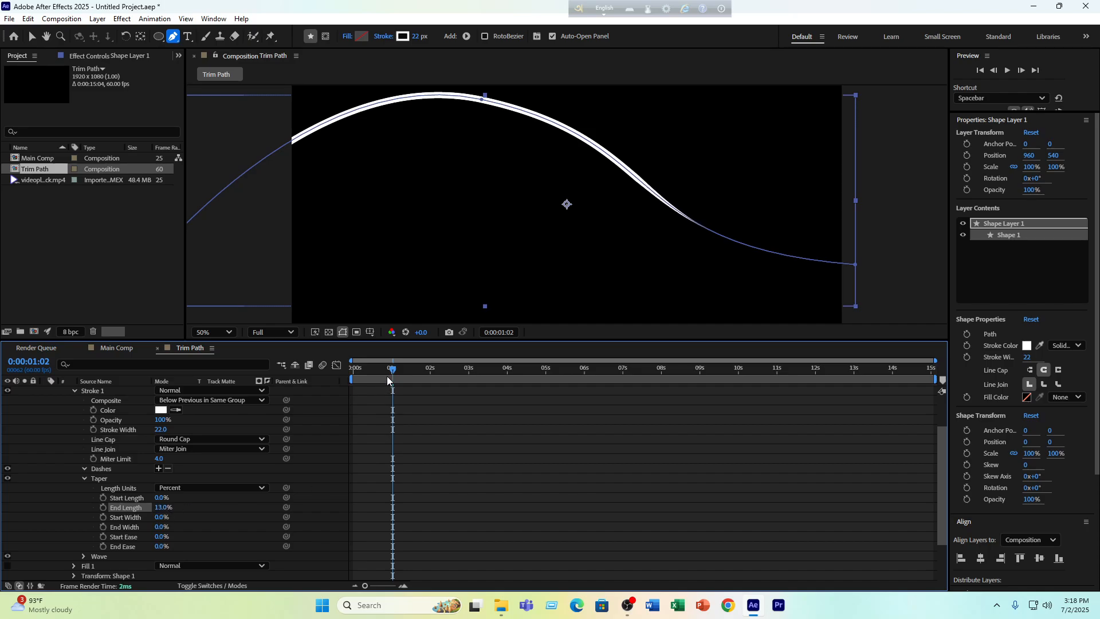
drag(391, 370, 322, 383)
click(414, 470)
scroll(493, 256, down, 2)
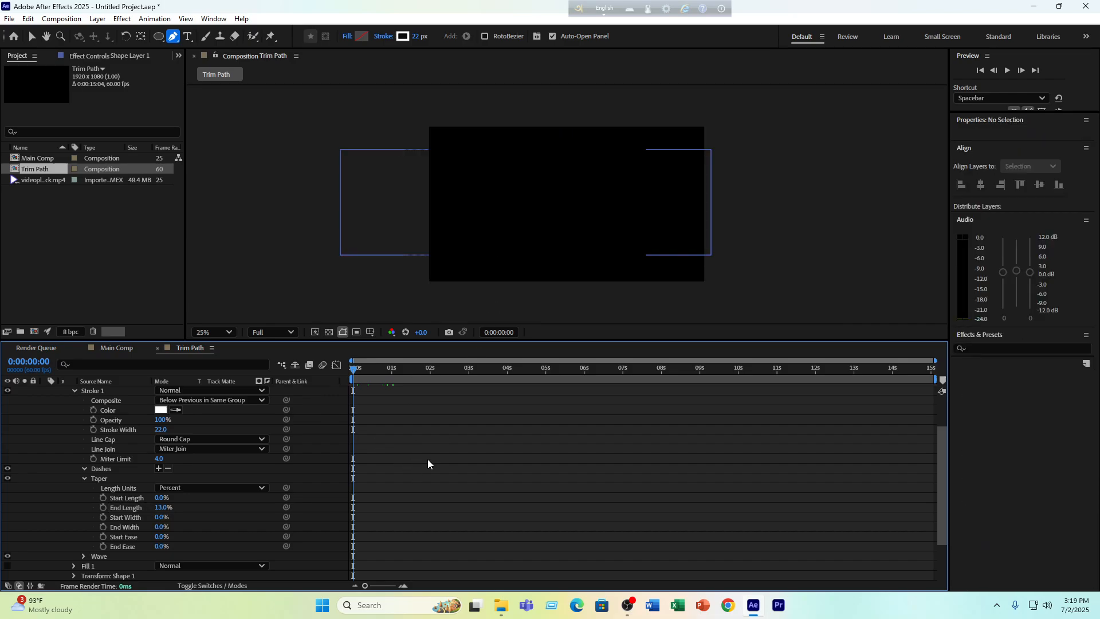
key(space)
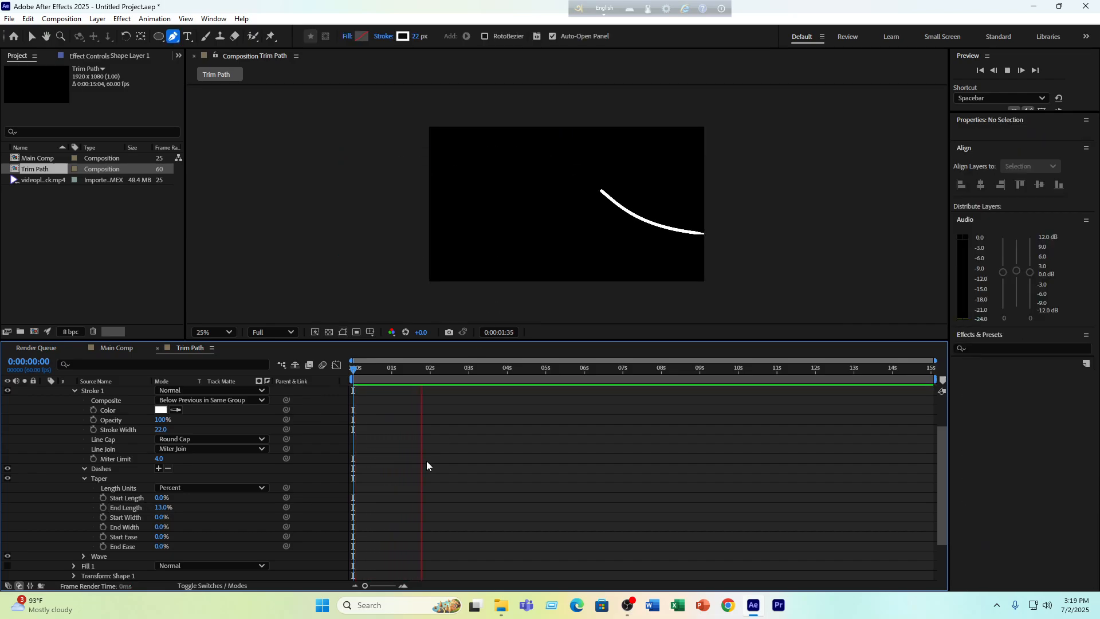
key(space)
Set the stroke's Taper Start Length to 94% and replay the animation from 0:00:00:00
mouse_move(413, 363)
mouse_down()
mouse_move(407, 372)
mouse_move(427, 376)
mouse_up()
scroll(703, 252, up, 2)
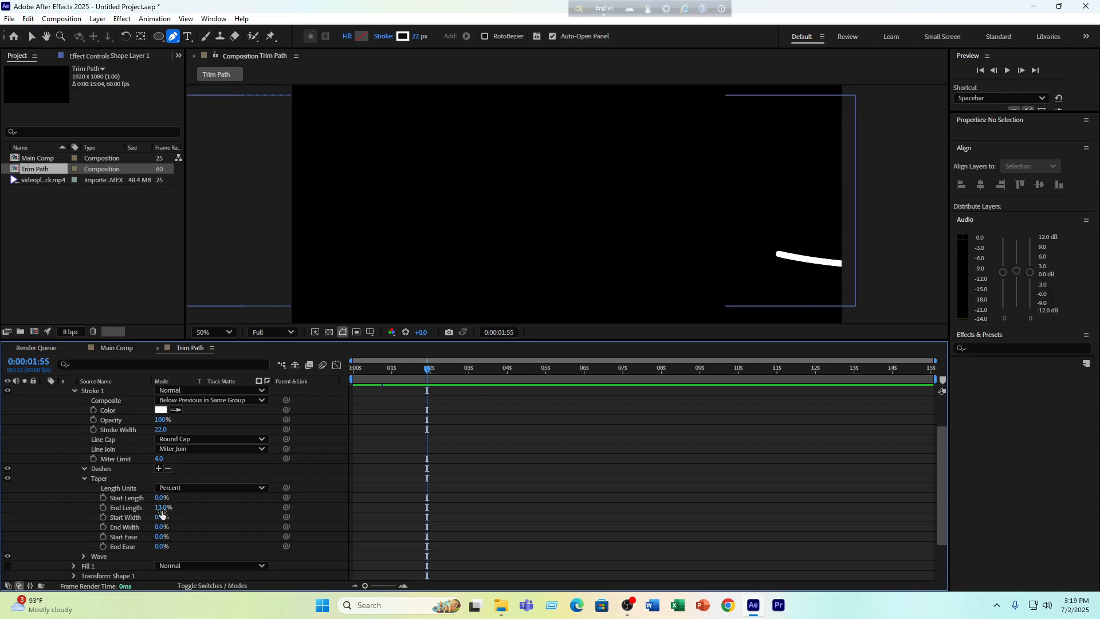
drag(162, 498, 228, 504)
drag(390, 359, 321, 387)
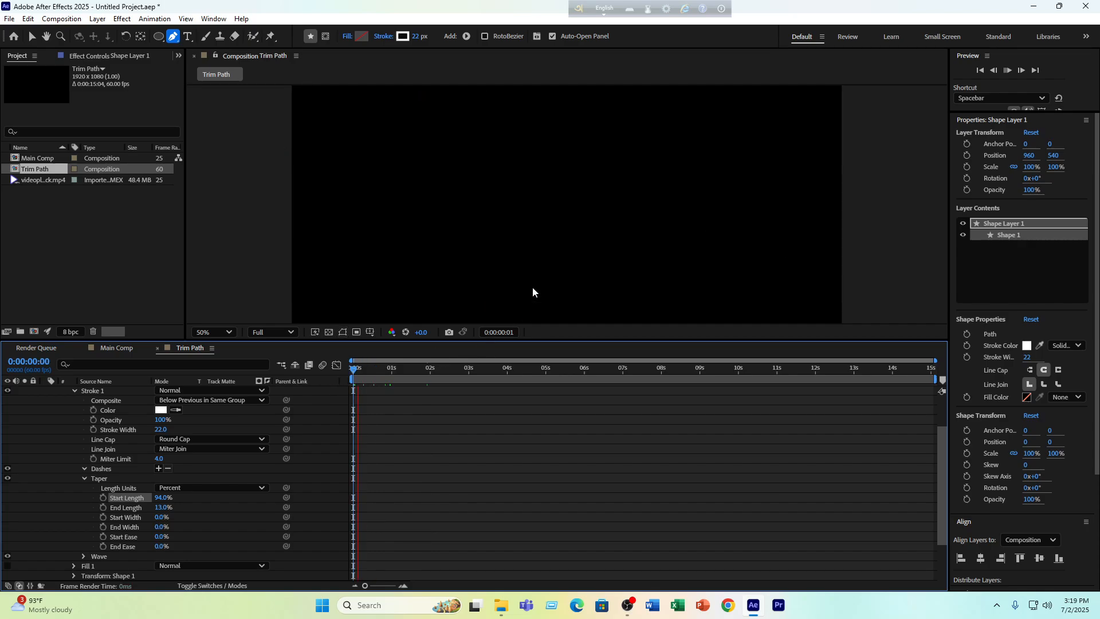
scroll(553, 258, down, 2)
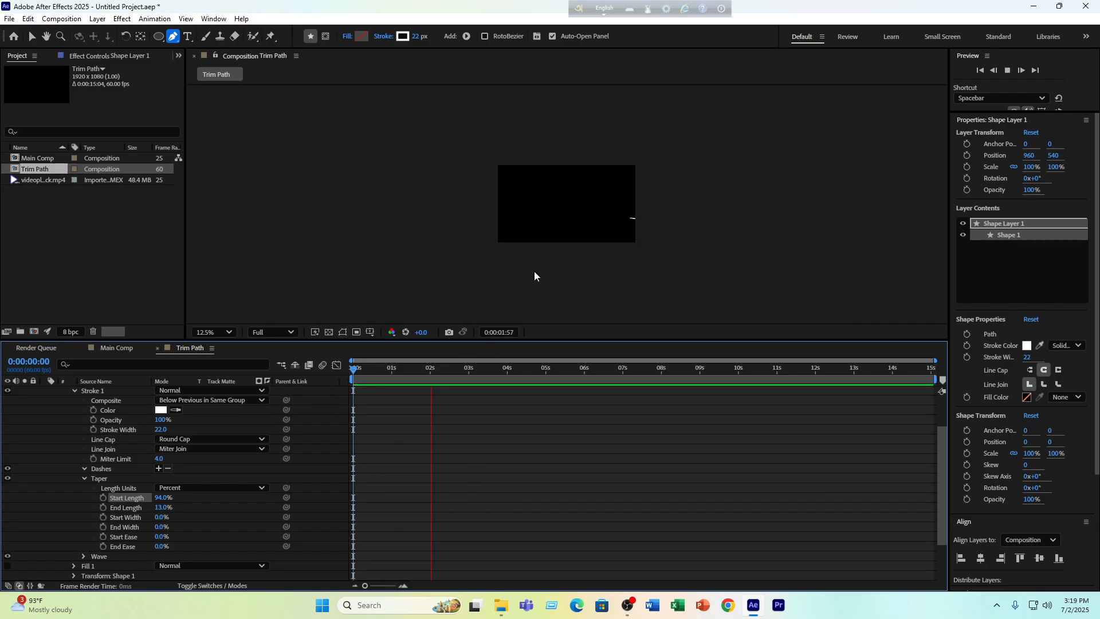
scroll(650, 201, up, 1)
key(space)
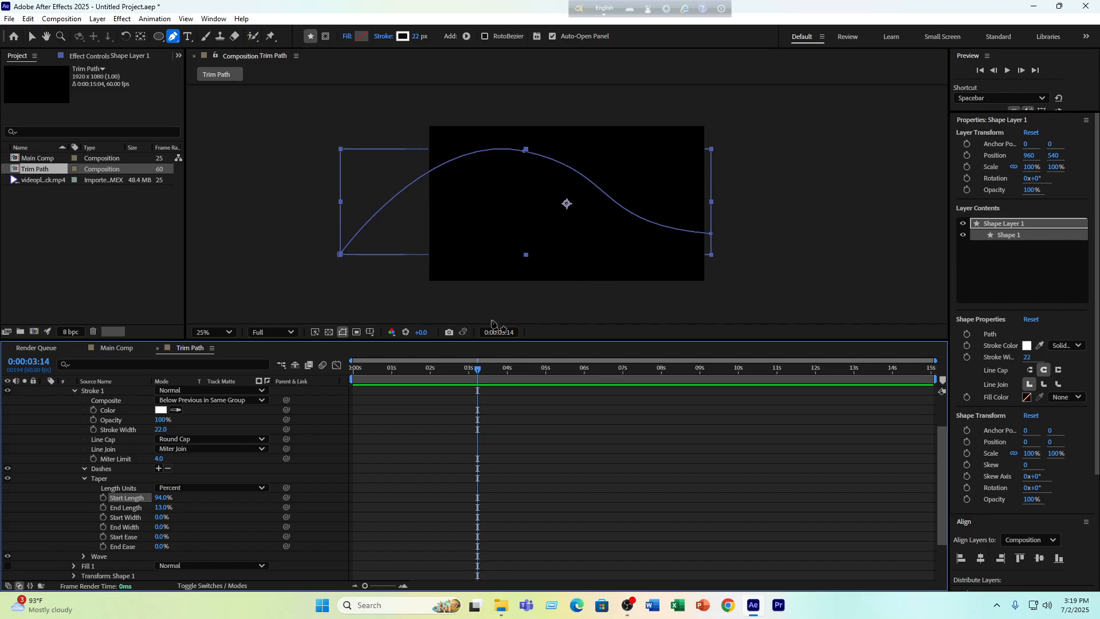
drag(400, 366, 277, 386)
key(space)
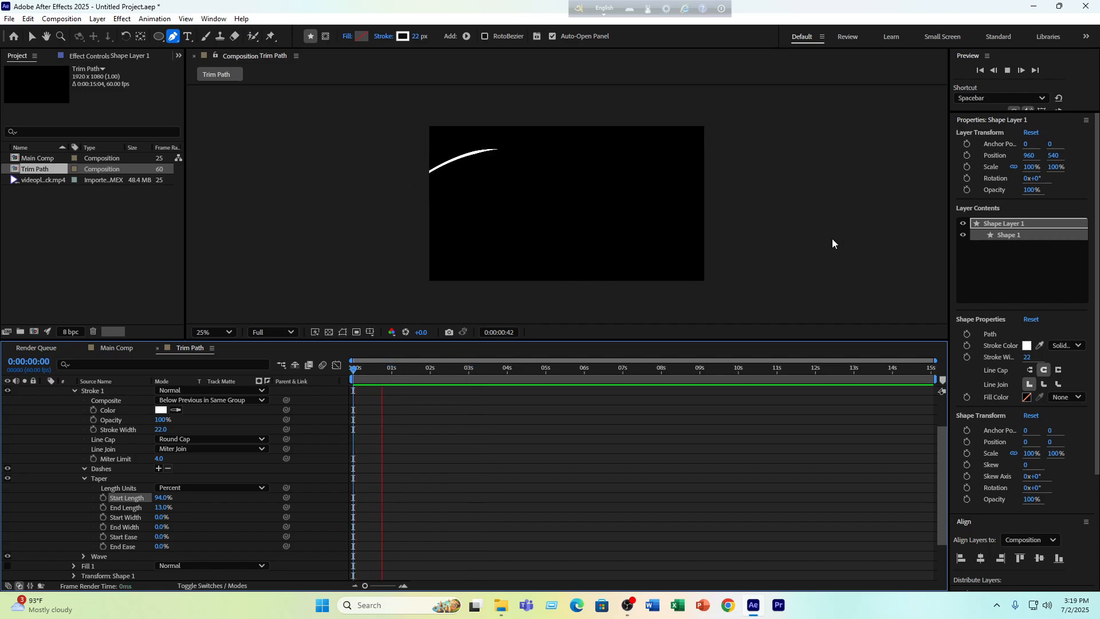
Set the stroke's Wave Amount to 67% with the playhead at about 0:00:01:25
key(space)
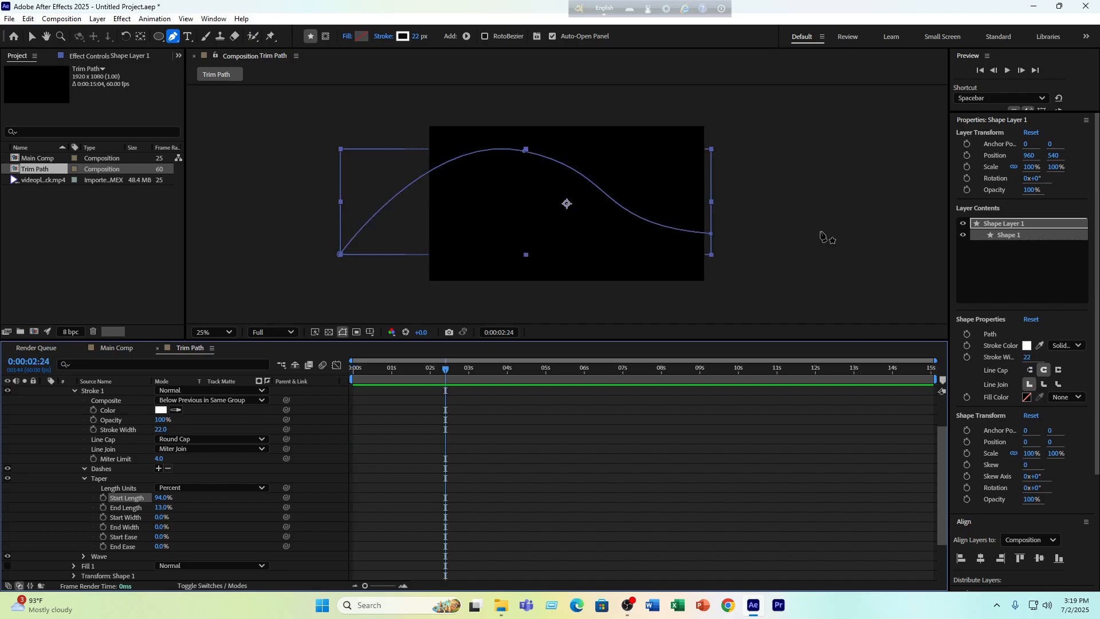
scroll(136, 500, down, 1)
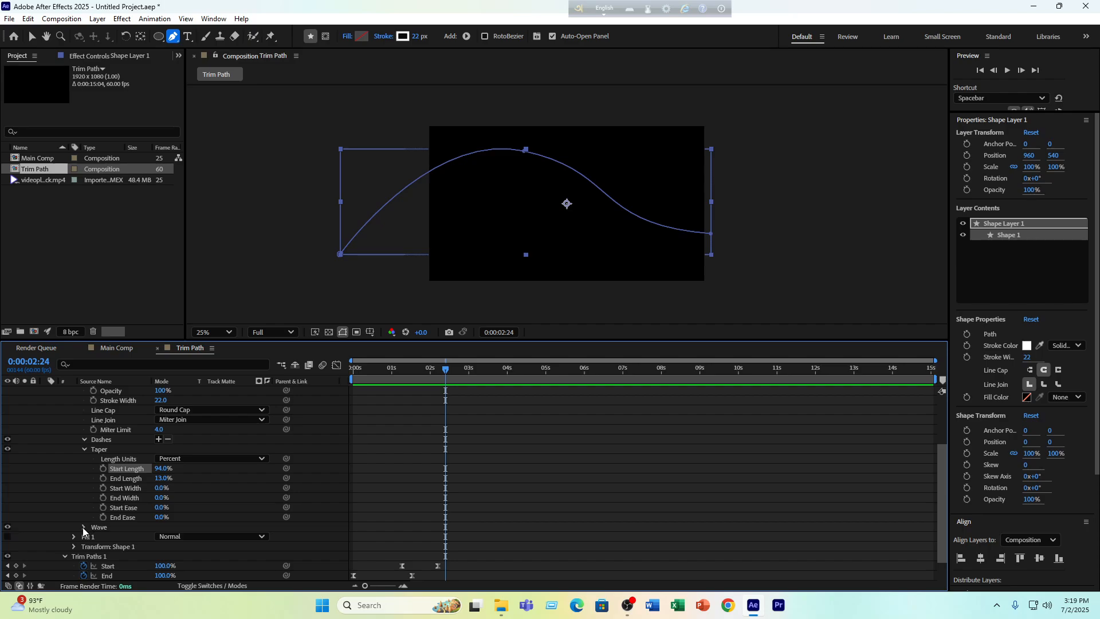
drag(413, 374, 408, 374)
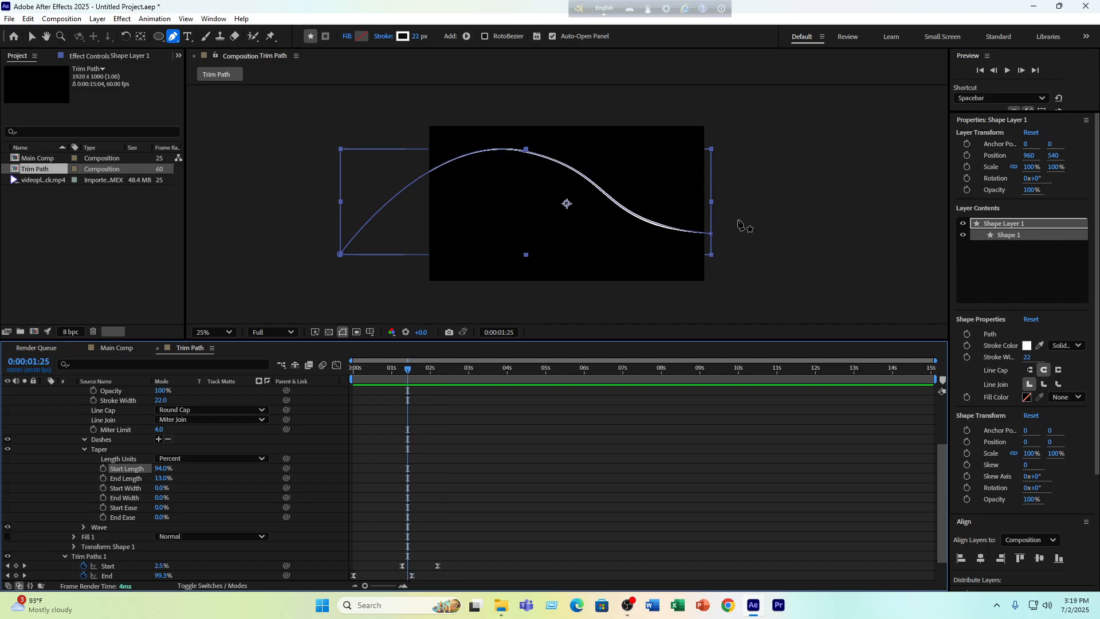
key(period)
key(period)
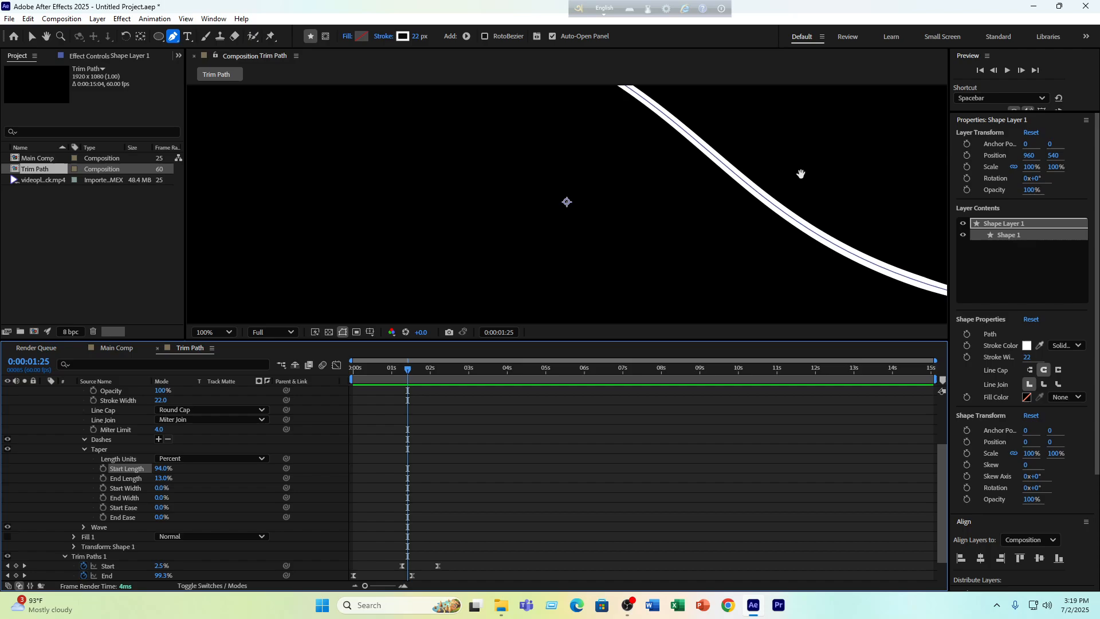
drag(800, 172, 697, 209)
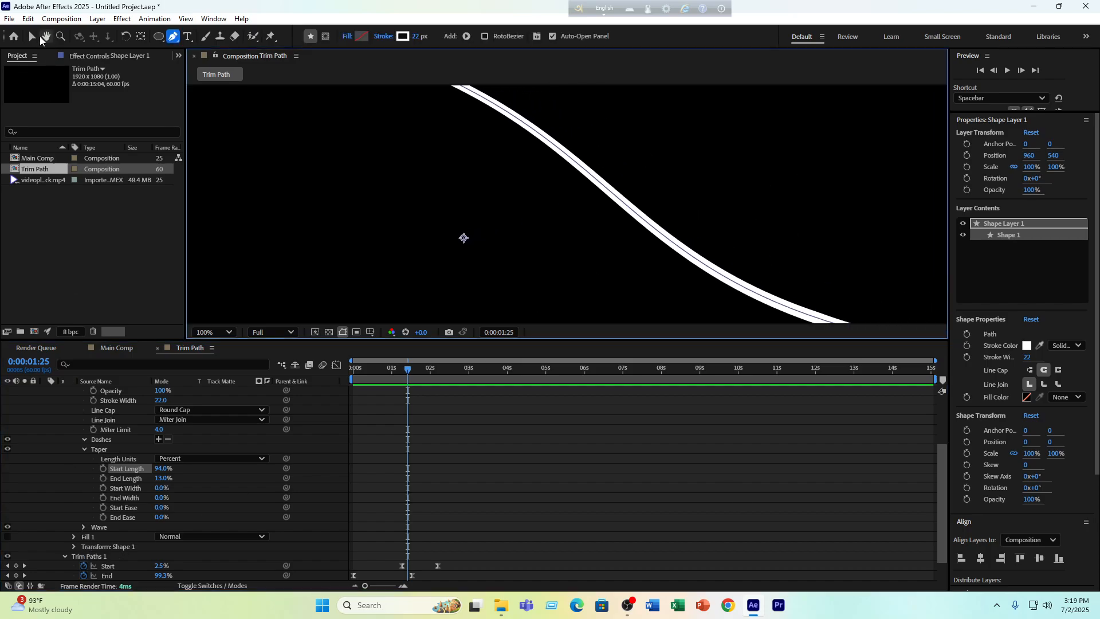
key(v)
click(83, 527)
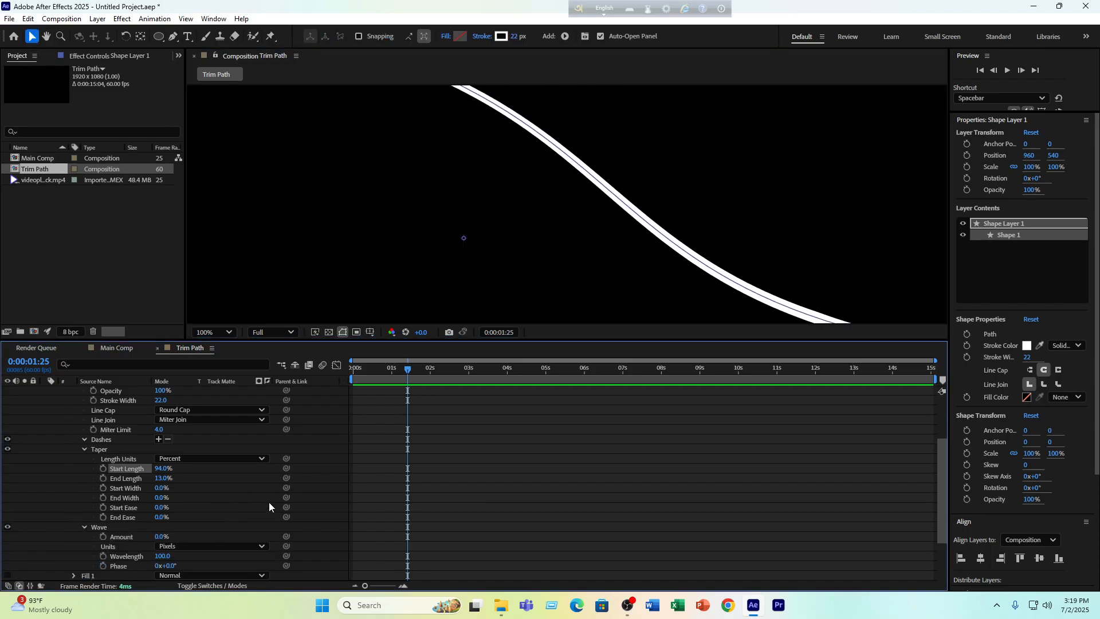
scroll(172, 503, down, 1)
drag(161, 507, 196, 504)
scroll(593, 245, down, 4)
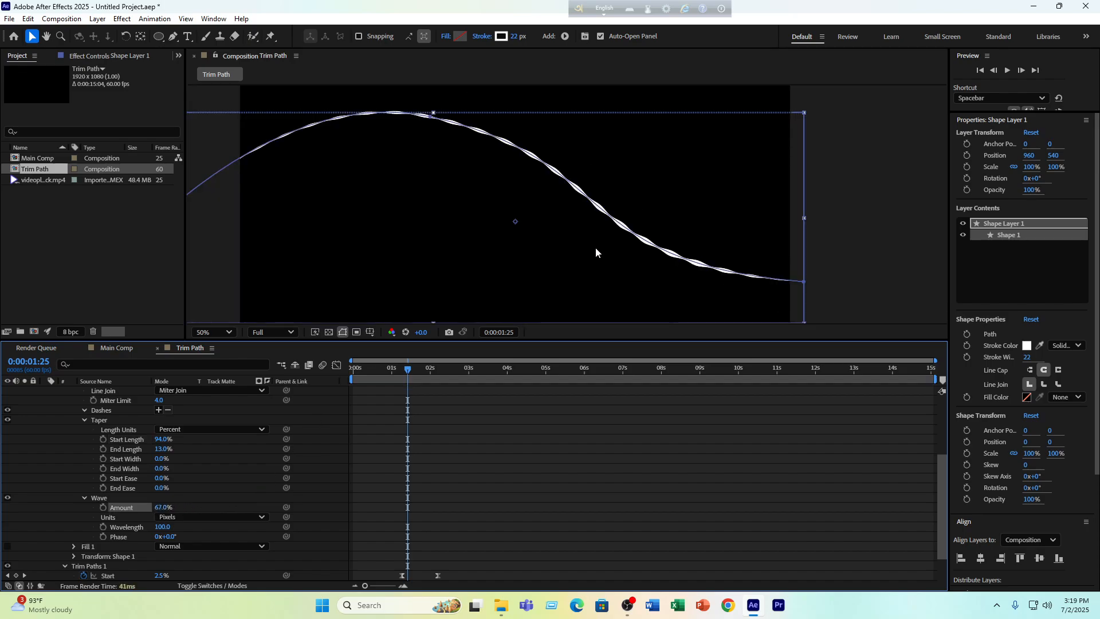
Preview the wavy curve's animation from 0:00:00:00
drag(394, 376, 319, 376)
click(535, 460)
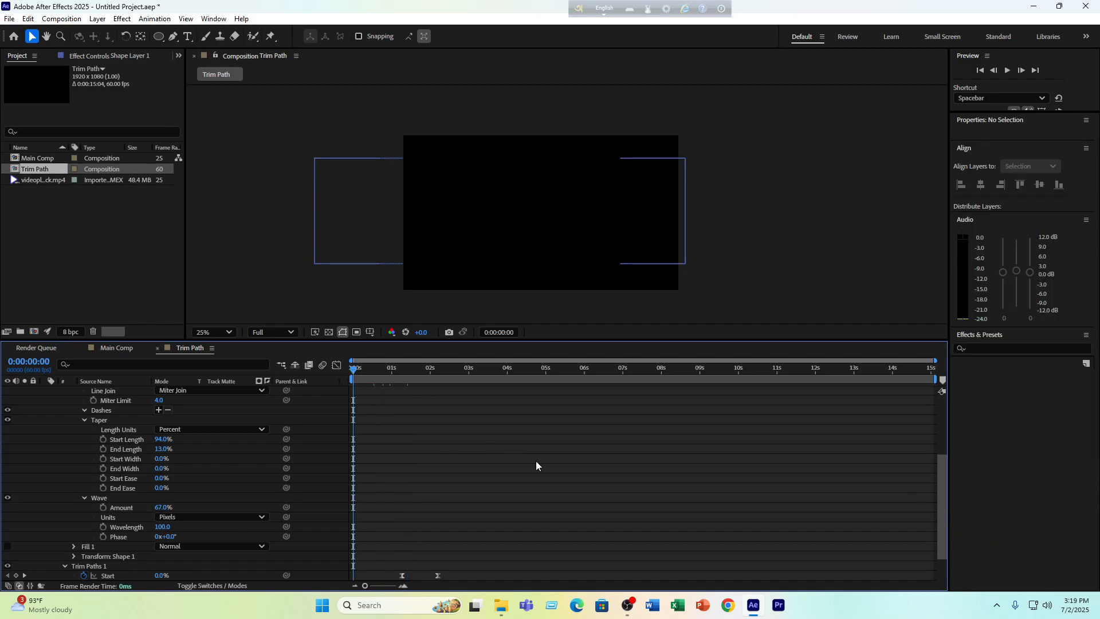
key(space)
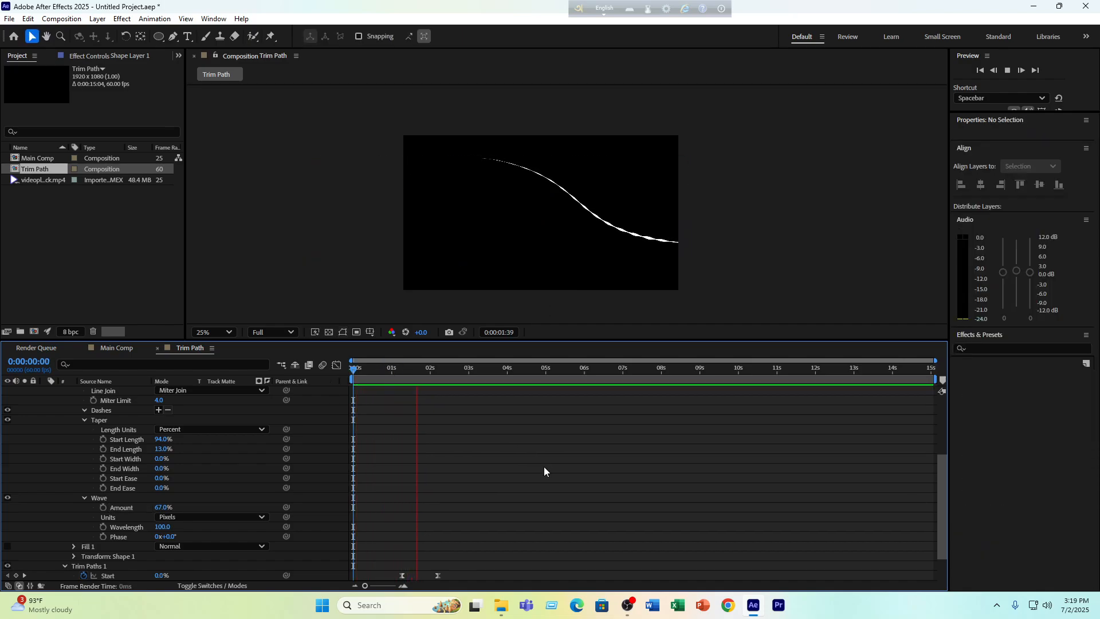
key(space)
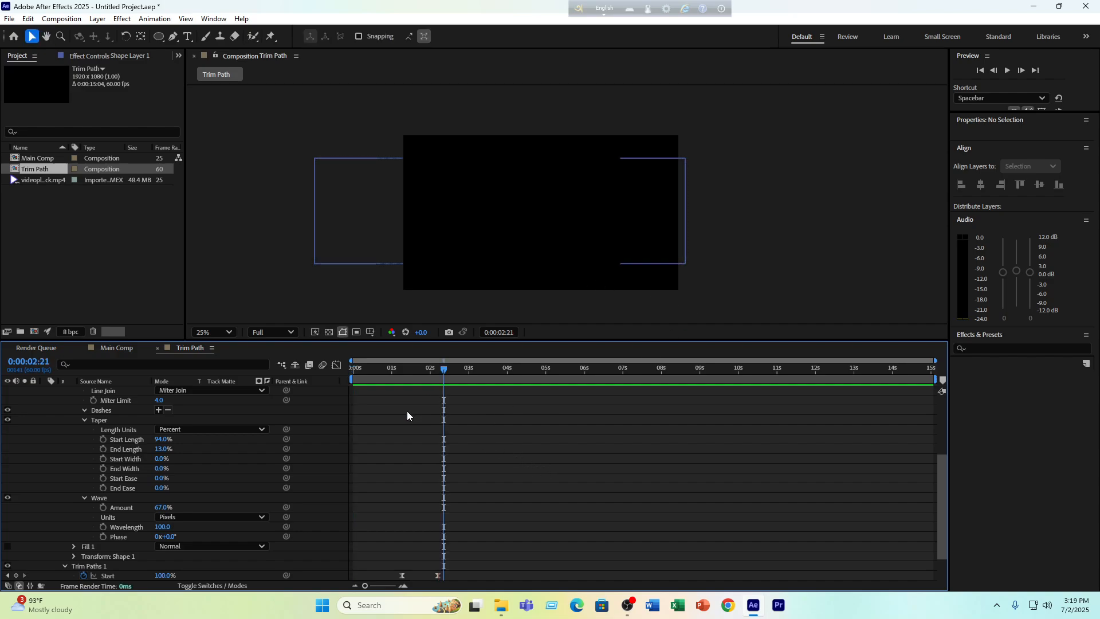
Add a dash of 15 to the wavy stroke and preview the dashed curve from 0:00:00:00
mouse_move(387, 370)
mouse_down()
mouse_move(425, 370)
mouse_move(410, 370)
mouse_up()
scroll(624, 190, up, 2)
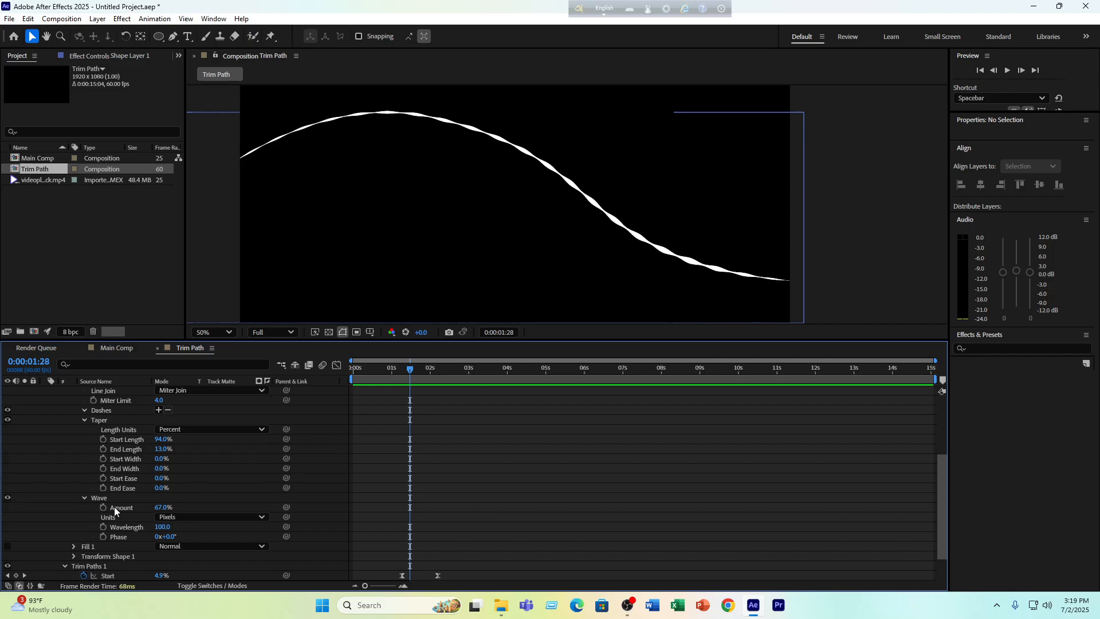
click(159, 409)
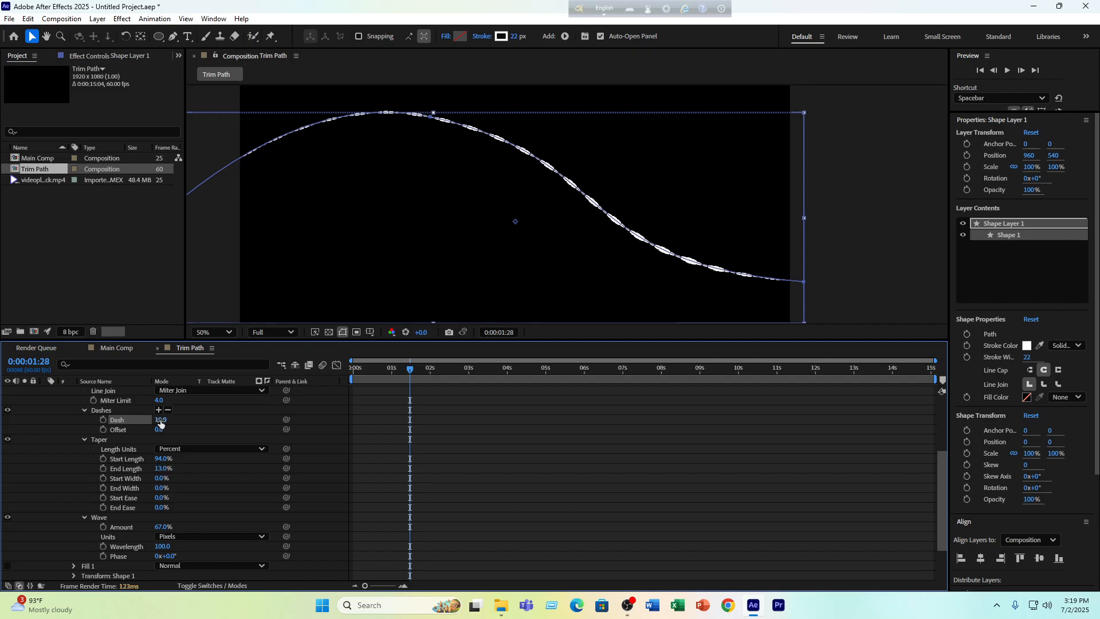
mouse_move(161, 419)
mouse_down()
mouse_move(180, 421)
mouse_move(168, 428)
mouse_up()
click(554, 523)
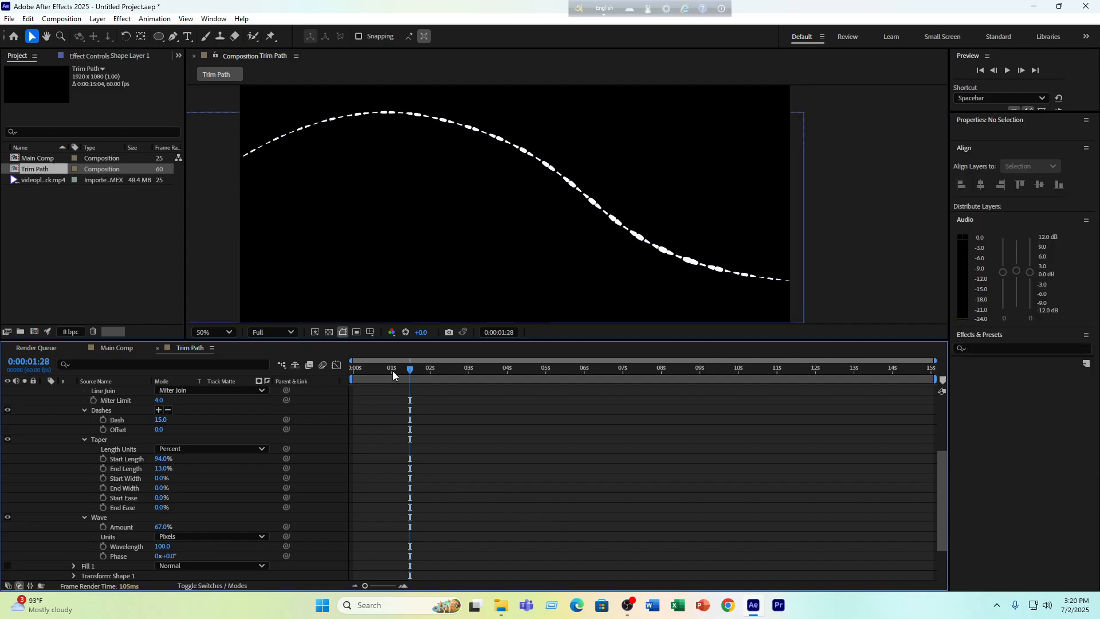
drag(393, 370, 331, 376)
key(space)
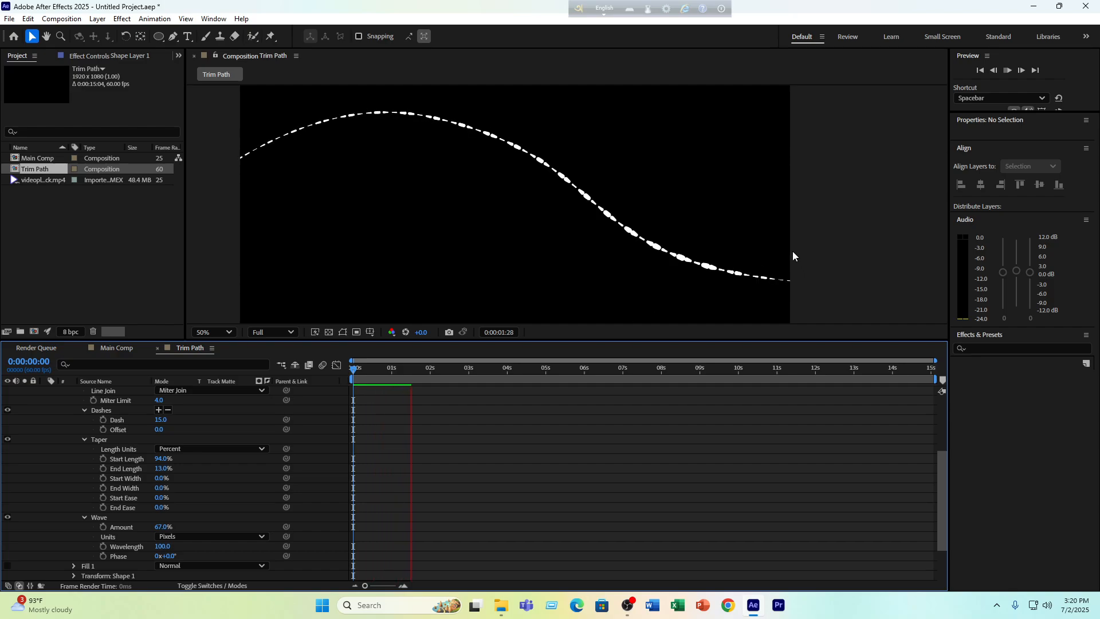
key(comma)
Change the stroke colour to red and preview the curve's animation from 0:00:01:33
drag(430, 374, 394, 383)
scroll(227, 455, up, 3)
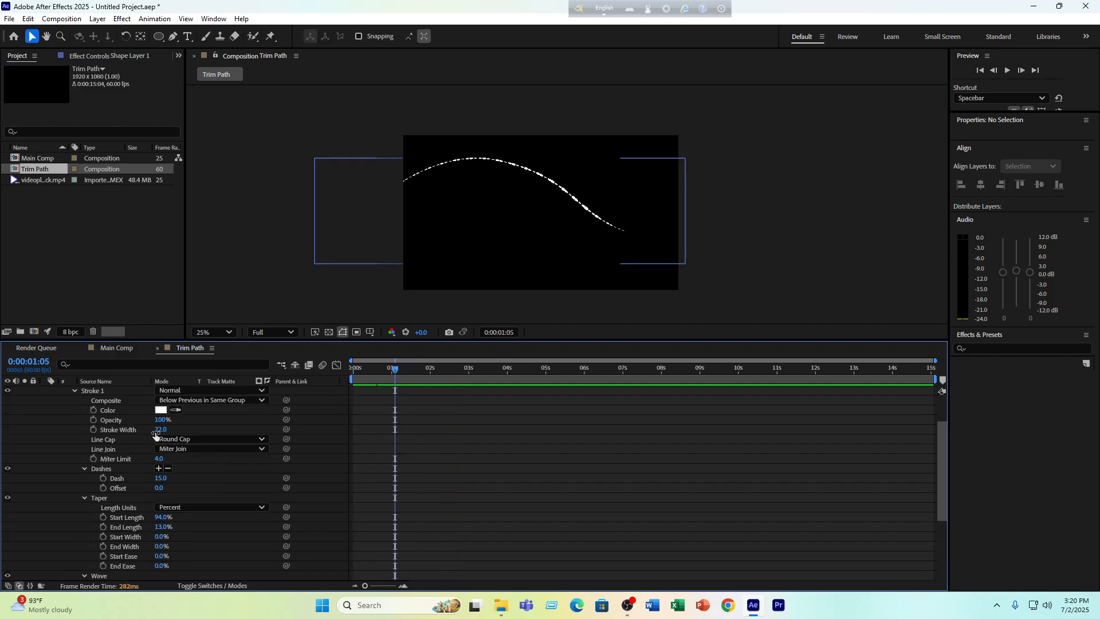
click(158, 412)
drag(150, 310, 158, 269)
click(269, 251)
mouse_move(390, 373)
mouse_down()
mouse_move(387, 386)
mouse_move(410, 404)
mouse_up()
click(623, 559)
key(space)
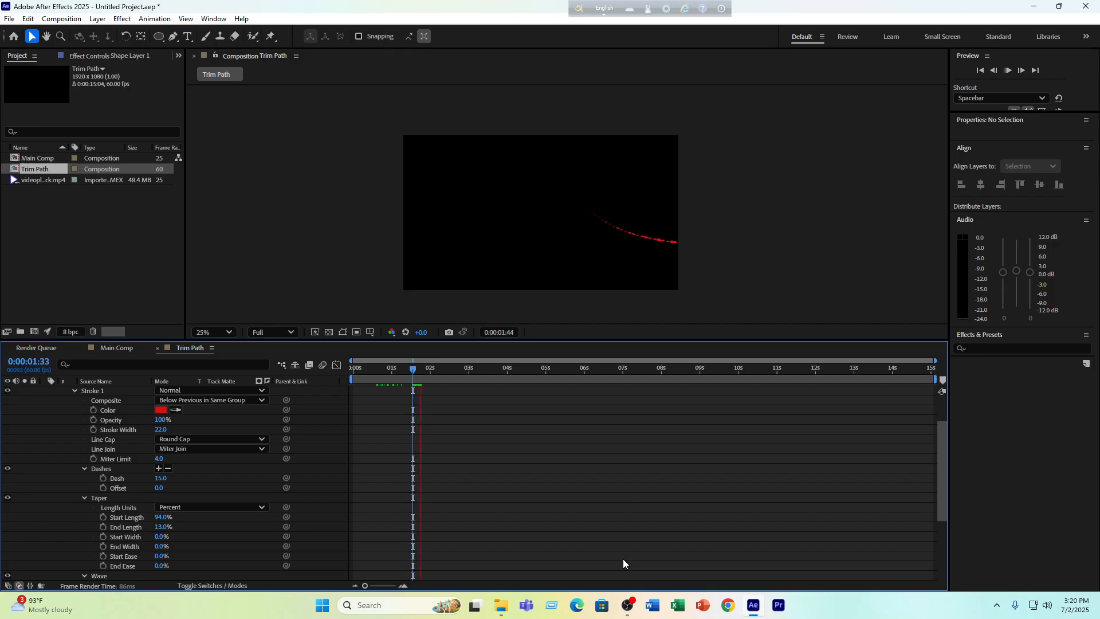
key(space)
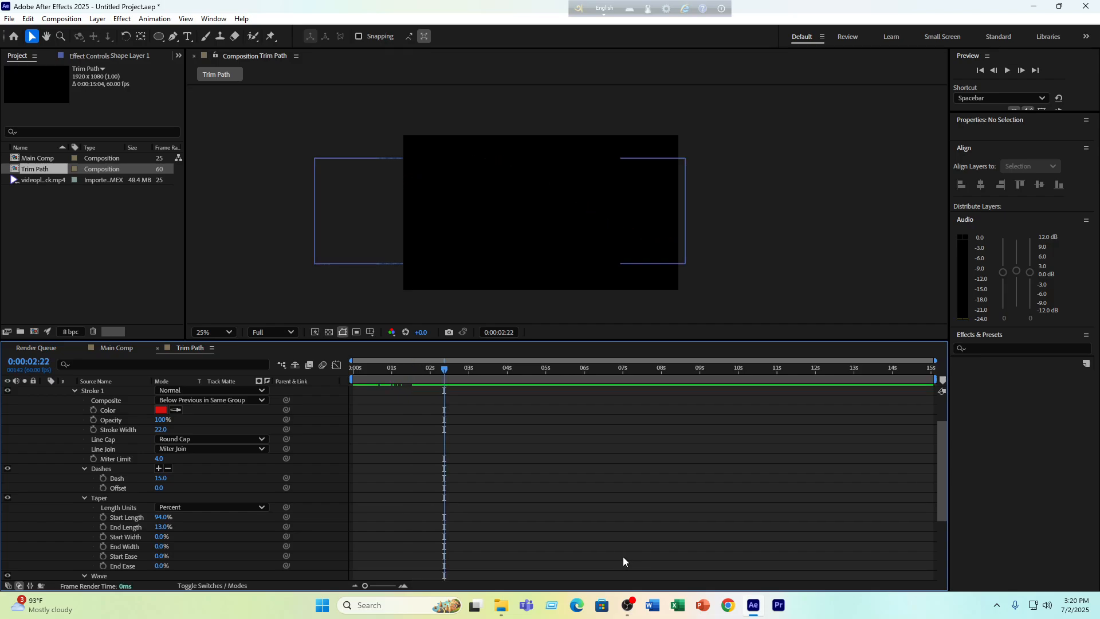
Delete the curve's shape layer from the Trim Path composition
scroll(95, 469, up, 3)
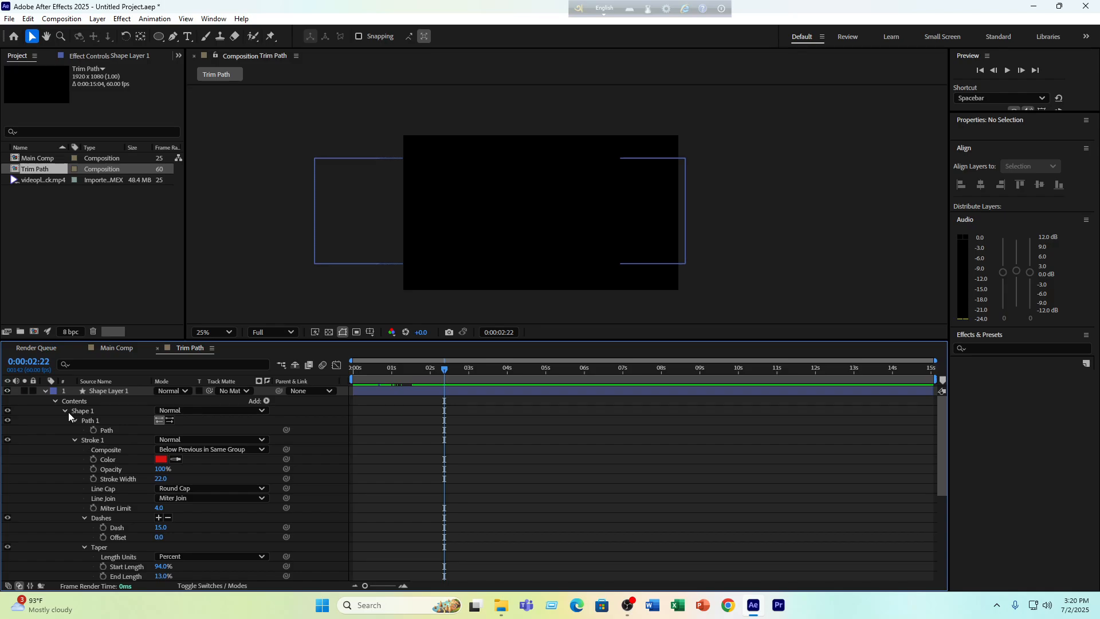
click(45, 391)
click(123, 391)
key(Delete)
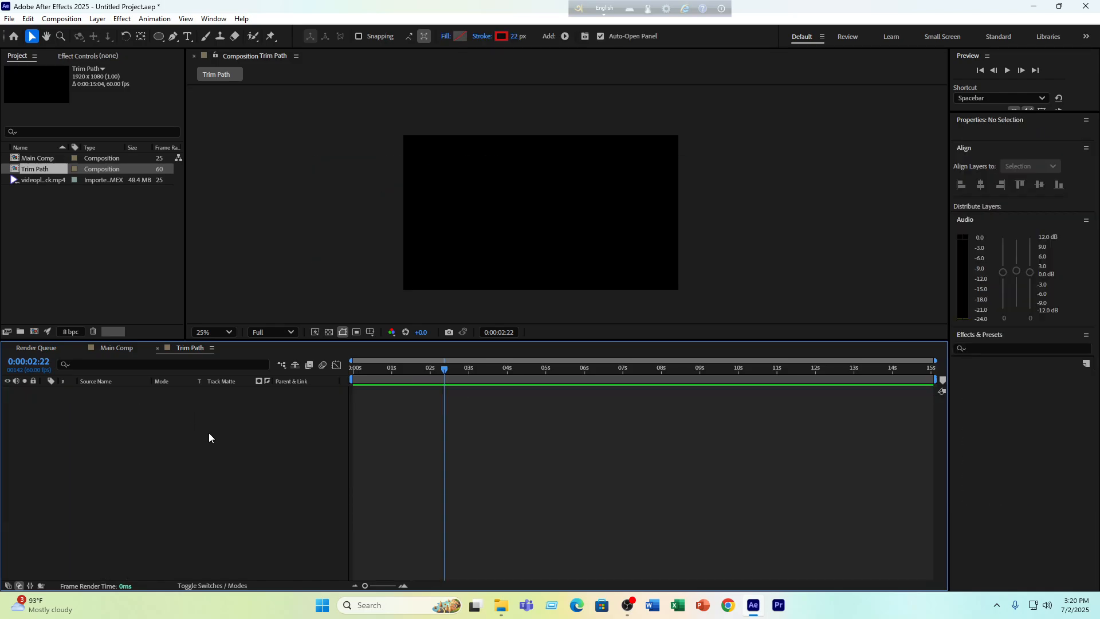
Draw a straight vertical line upward from near the composition's centre with the Pen tool and set its stroke width to 12 px
click(173, 36)
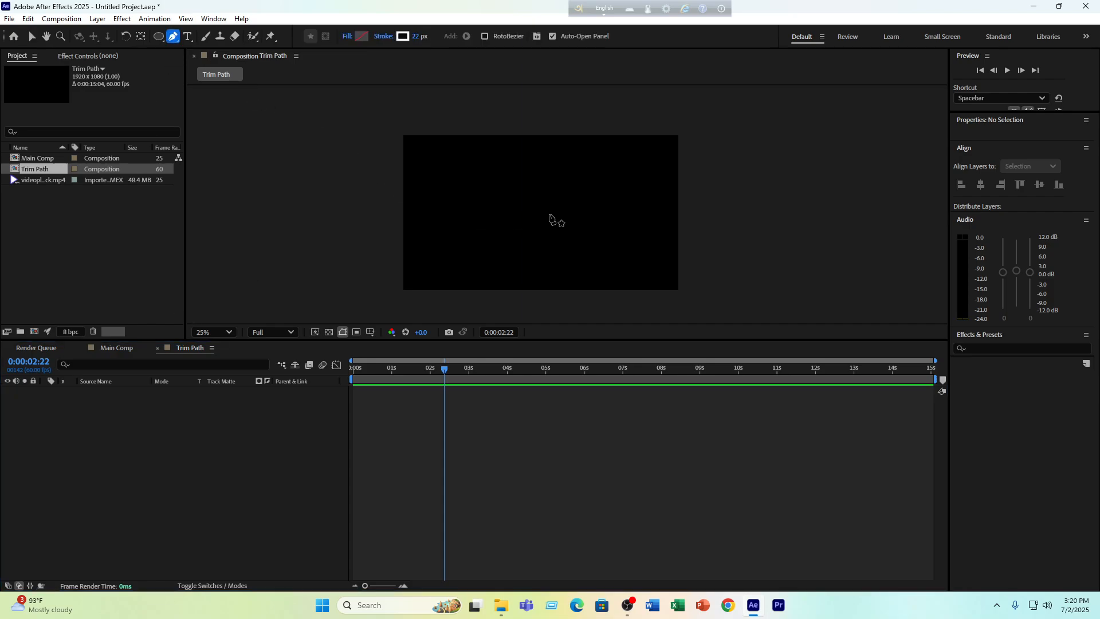
click(536, 213)
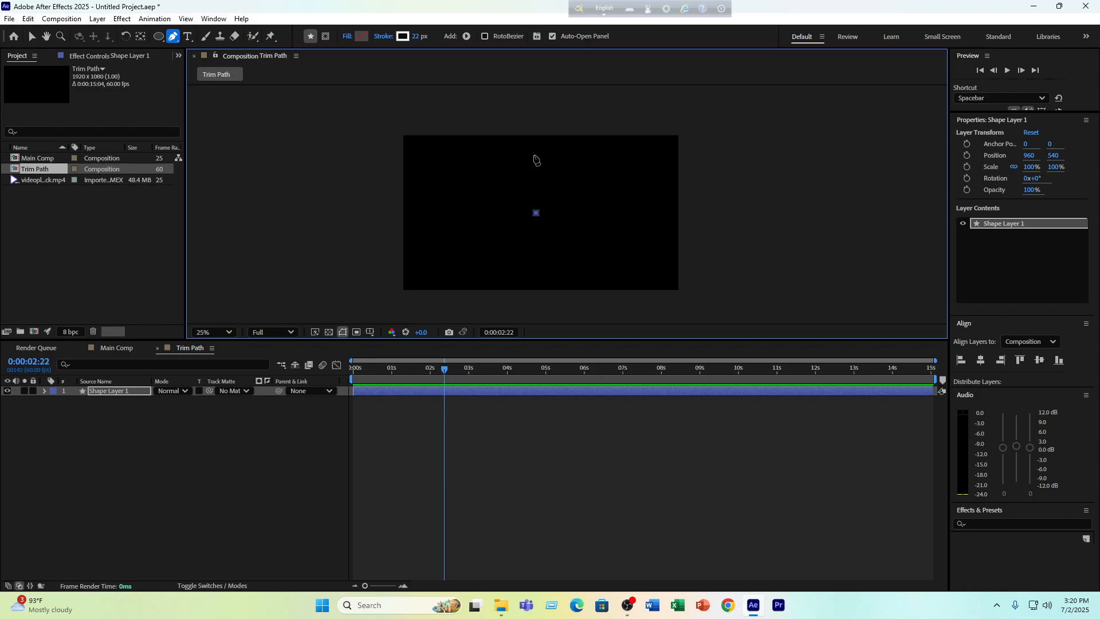
click(536, 156)
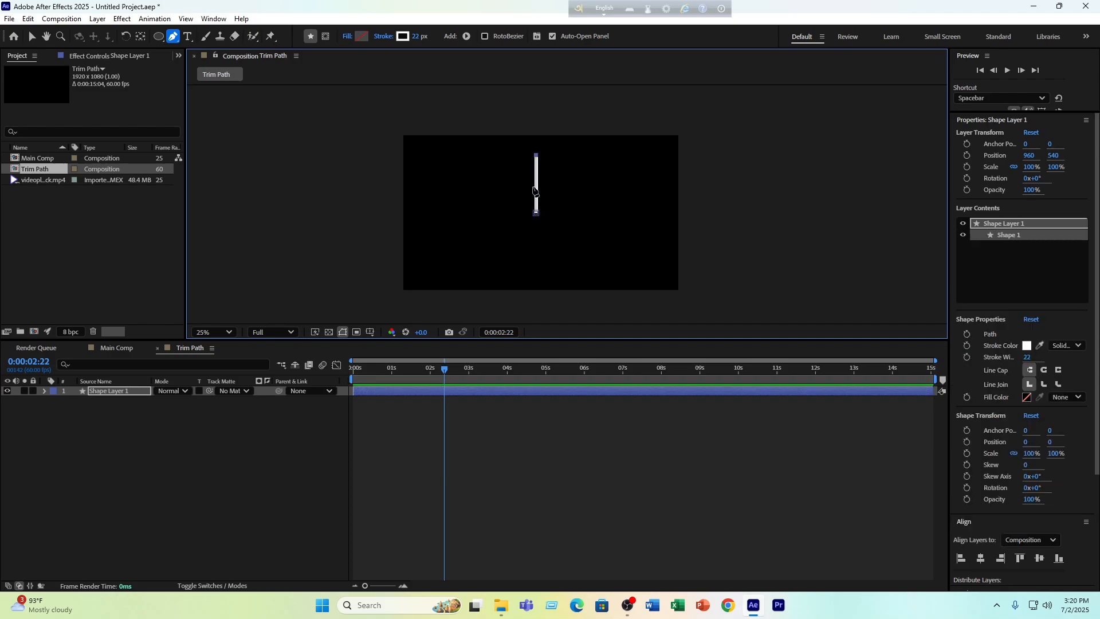
click(416, 36)
text(12)
key(Return)
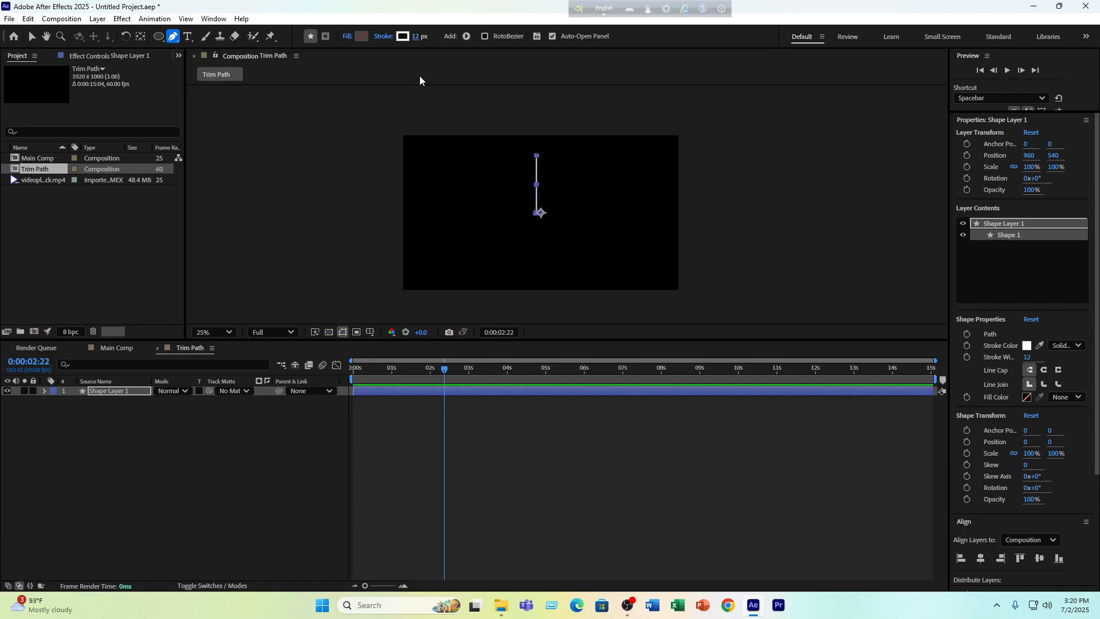
click(193, 456)
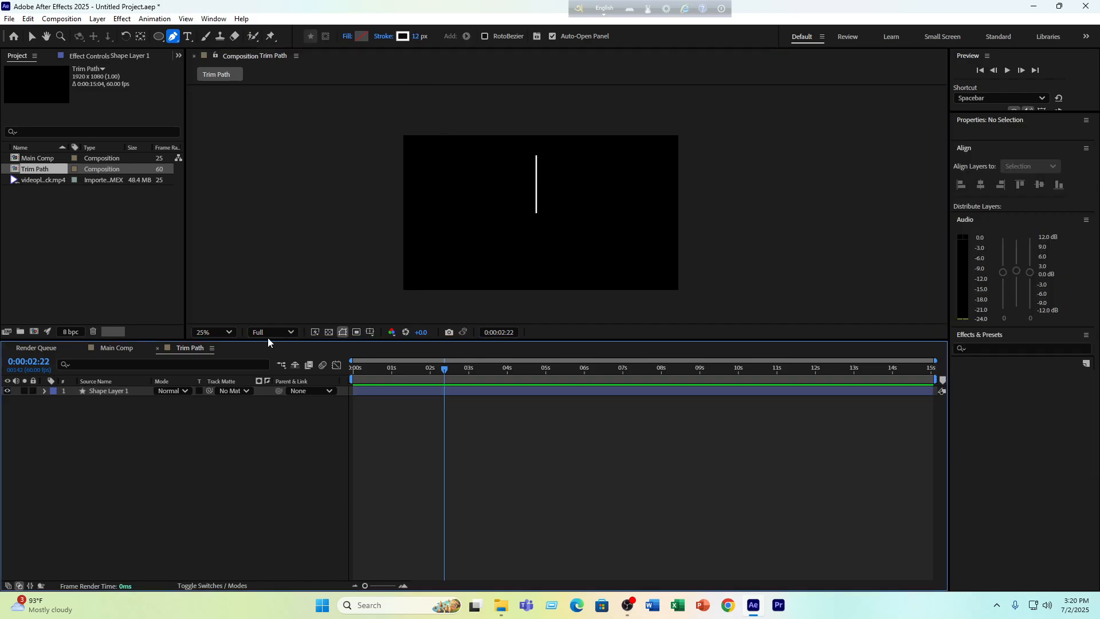
Try moving the line layer's anchor point to the line's midpoint, and return it to the composition's centre
click(93, 391)
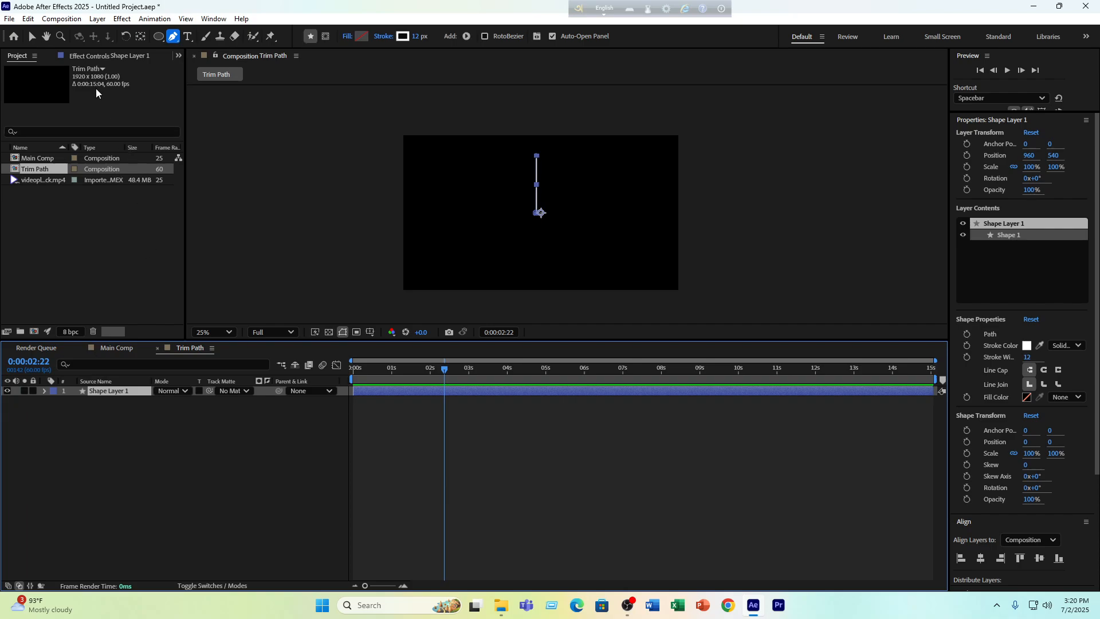
key(ctrl+alt+Home)
click(140, 36)
click(536, 185)
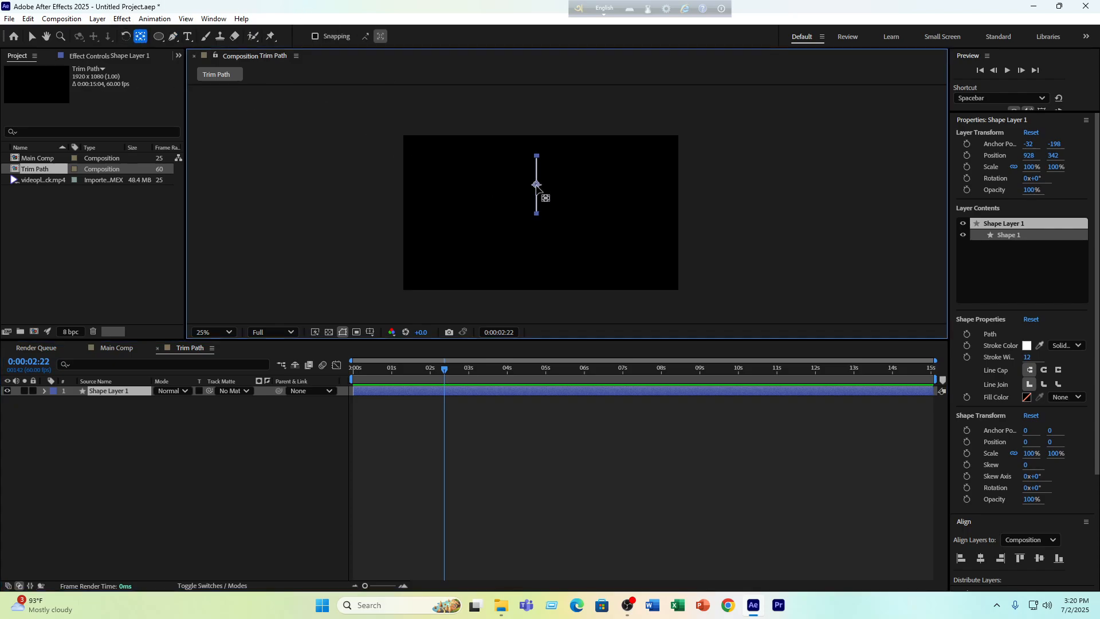
drag(536, 185, 539, 213)
click(116, 390)
click(154, 436)
click(126, 390)
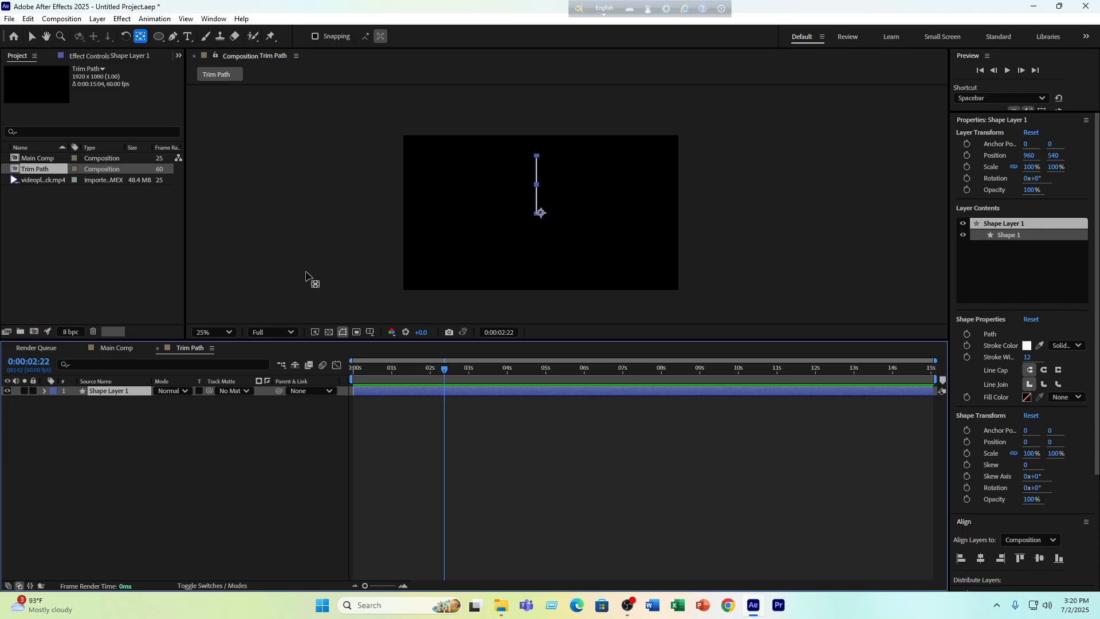
Add a Repeater to the line layer and set the repeater's transform Position to 0, 0
click(44, 391)
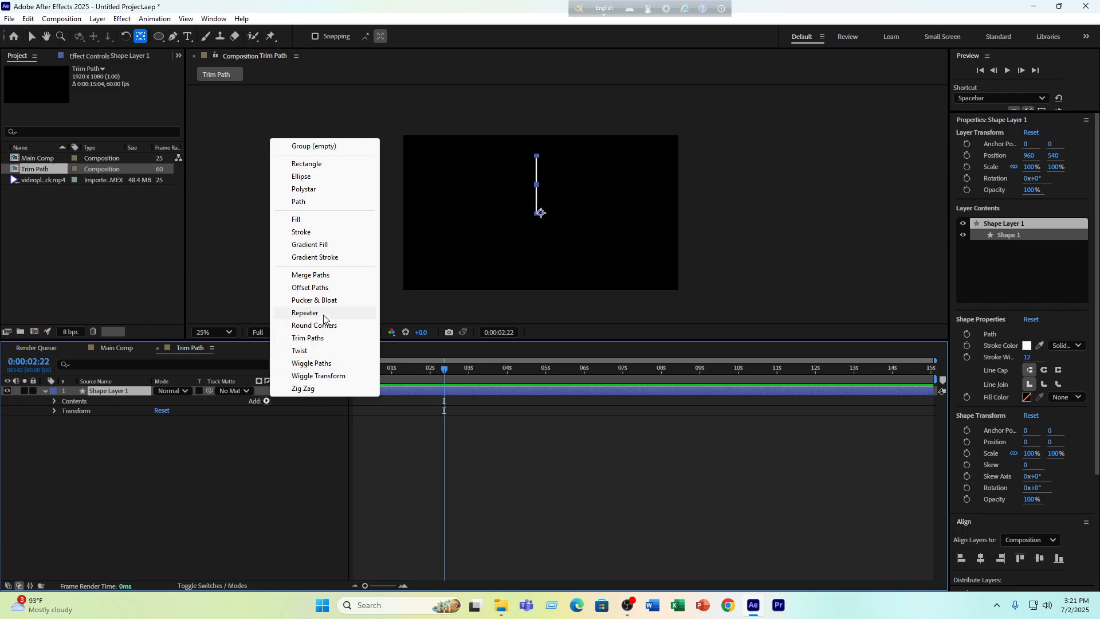
click(325, 316)
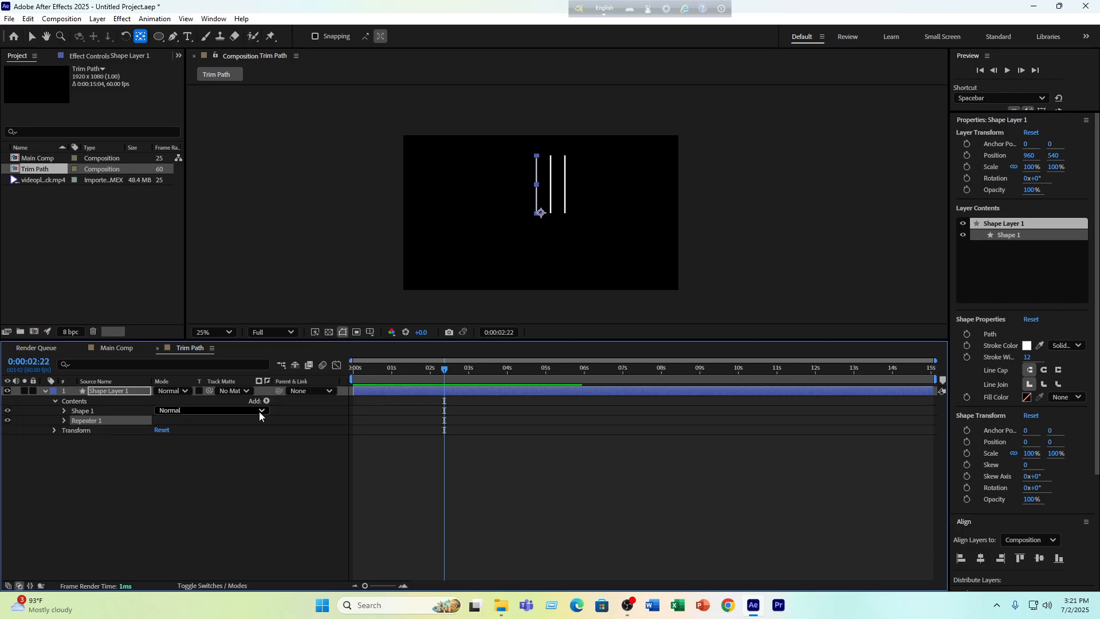
click(64, 419)
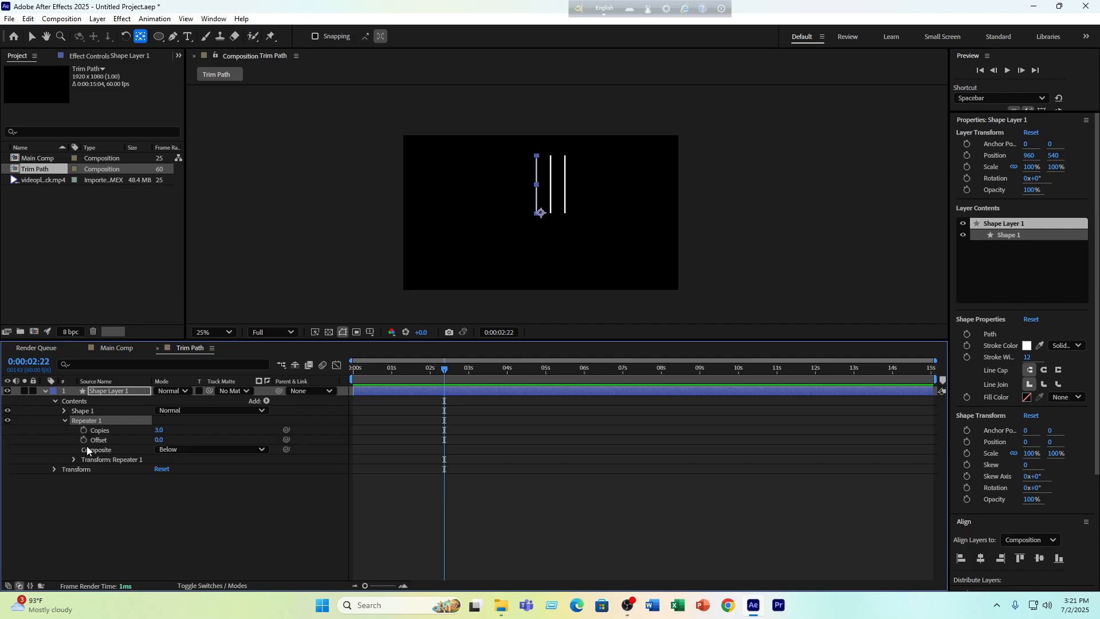
click(74, 460)
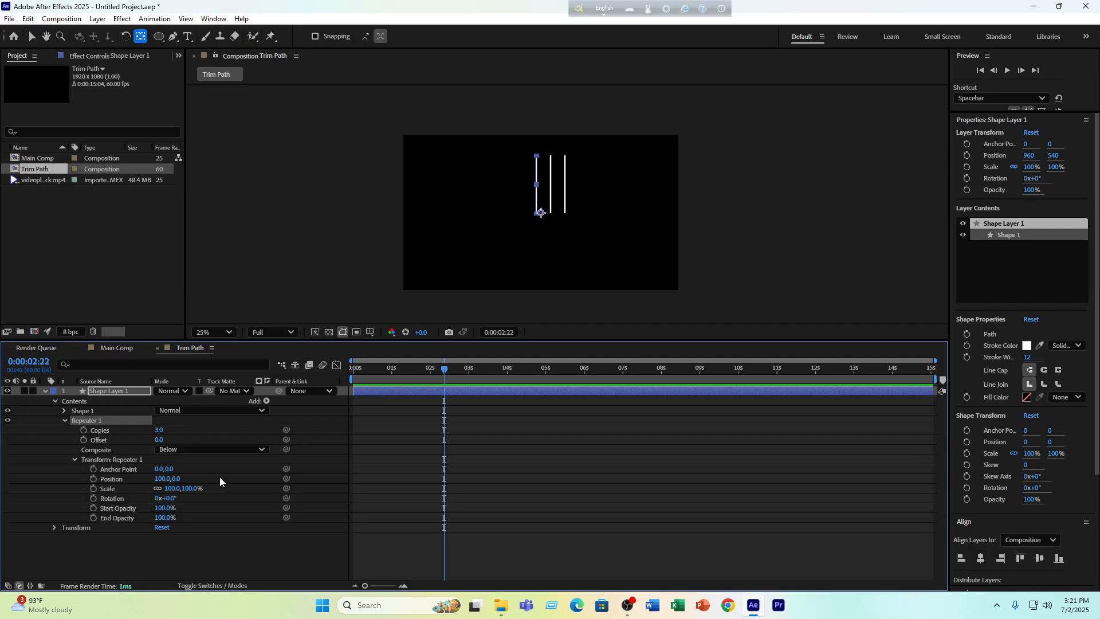
click(160, 478)
text(0)
key(Return)
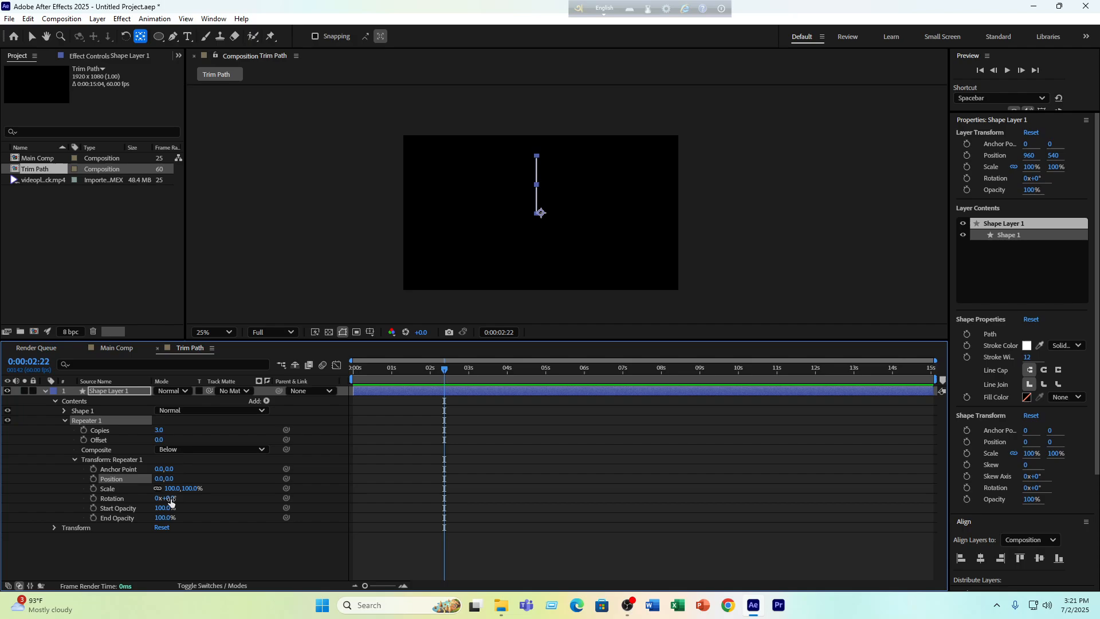
Set the repeater's Rotation to 15° and its Copies to 24 to form a full radial burst of lines
text(15)
key(Return)
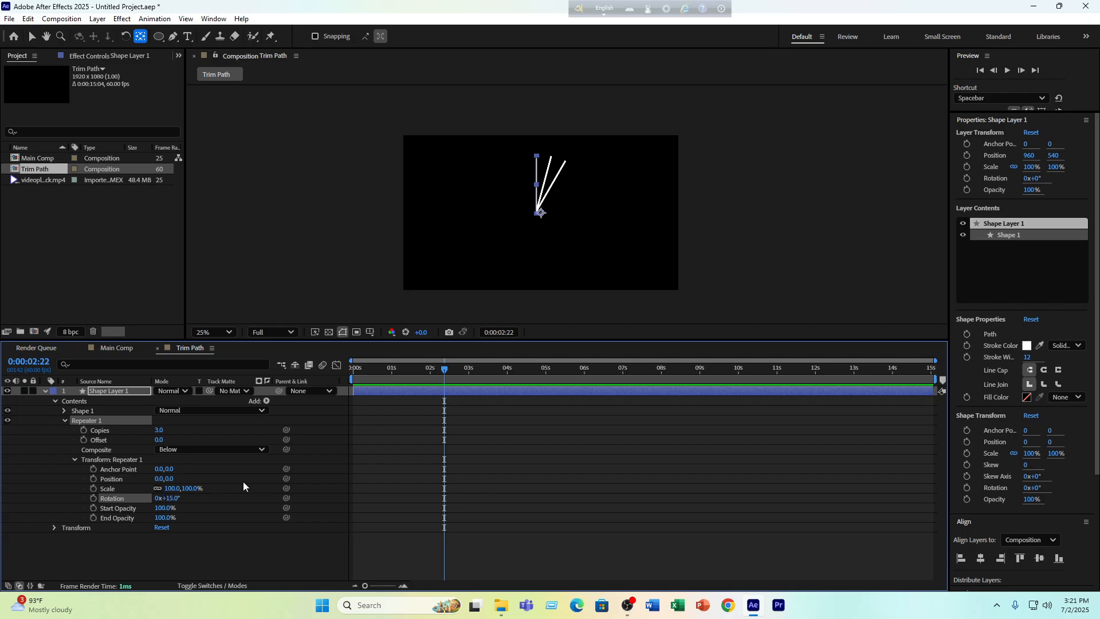
click(237, 538)
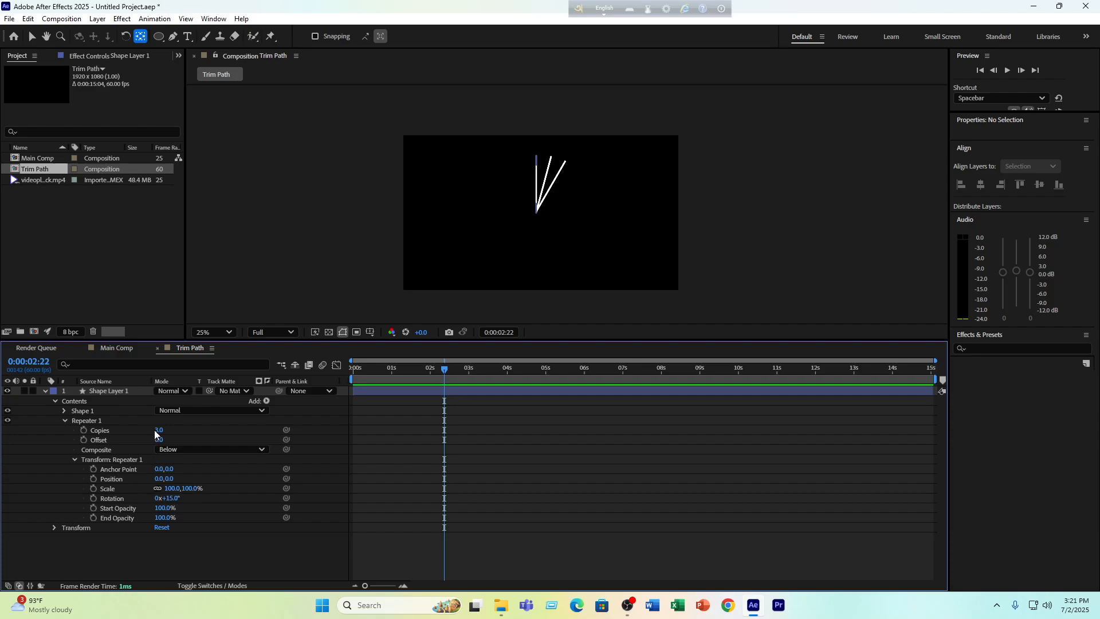
drag(155, 430, 171, 430)
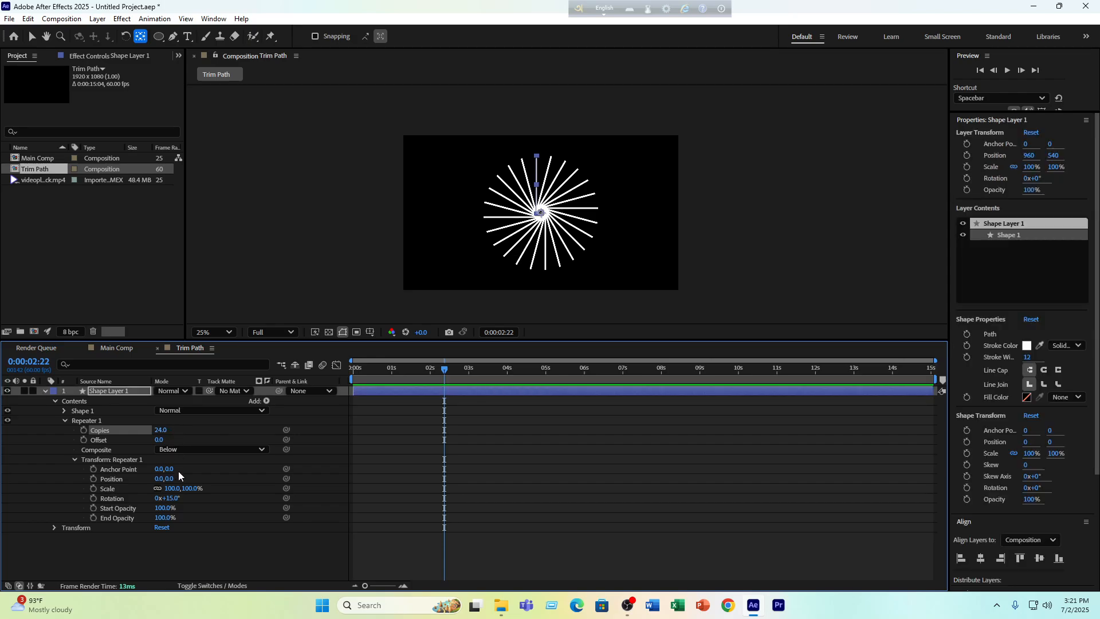
Undo the Repeater and 12 px stroke width edits, and delete the line's shape layer from the composition
key(ctrl+z)
key(ctrl+z)
key(ctrl+z)
key(ctrl+z)
key(ctrl+z)
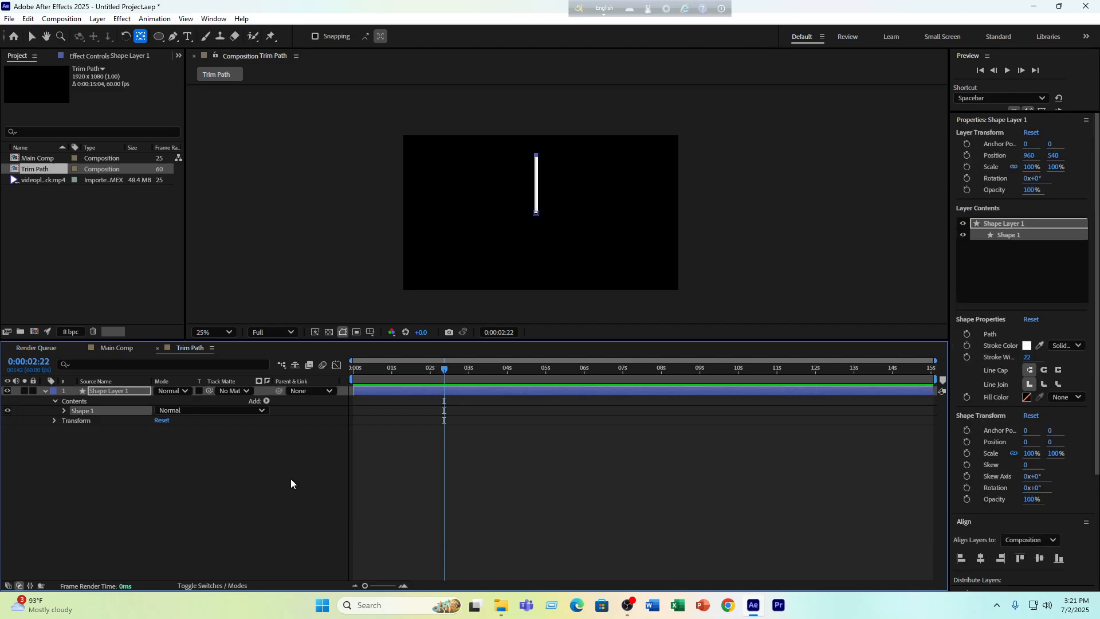
click(186, 451)
click(135, 390)
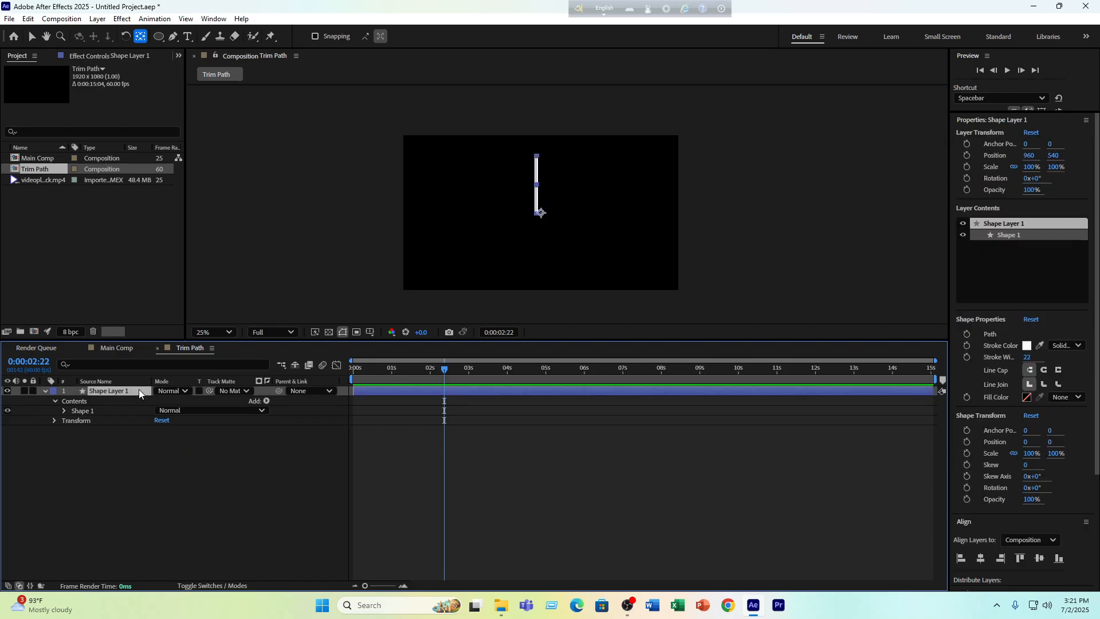
key(Delete)
Create a white solid layer of 1920 x 1080 px in the Trim Path composition
right_click(143, 423)
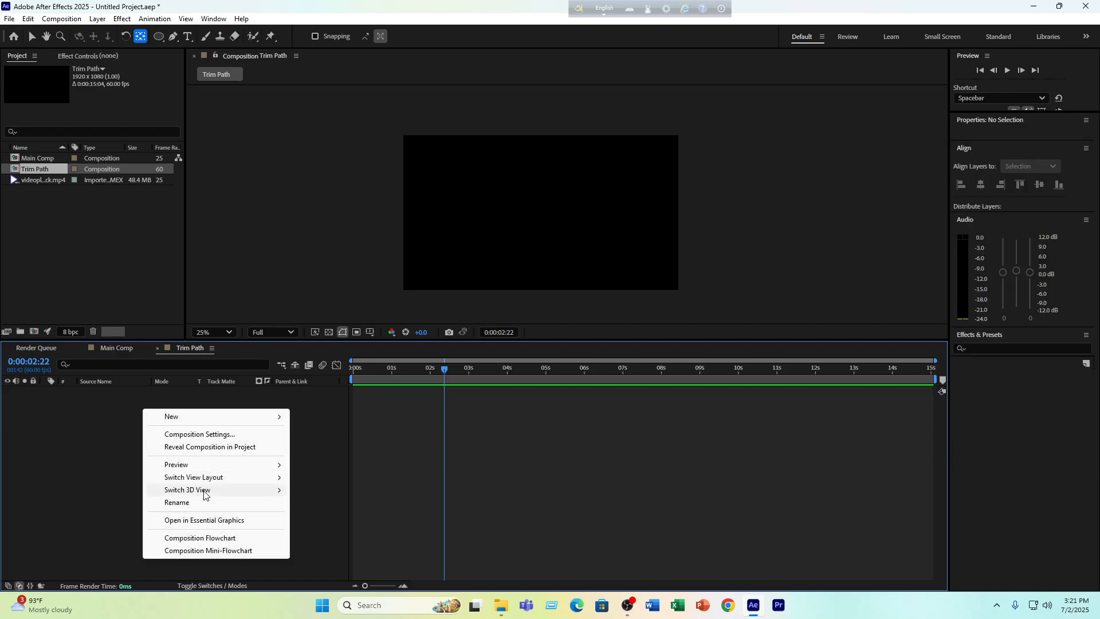
mouse_move(189, 422)
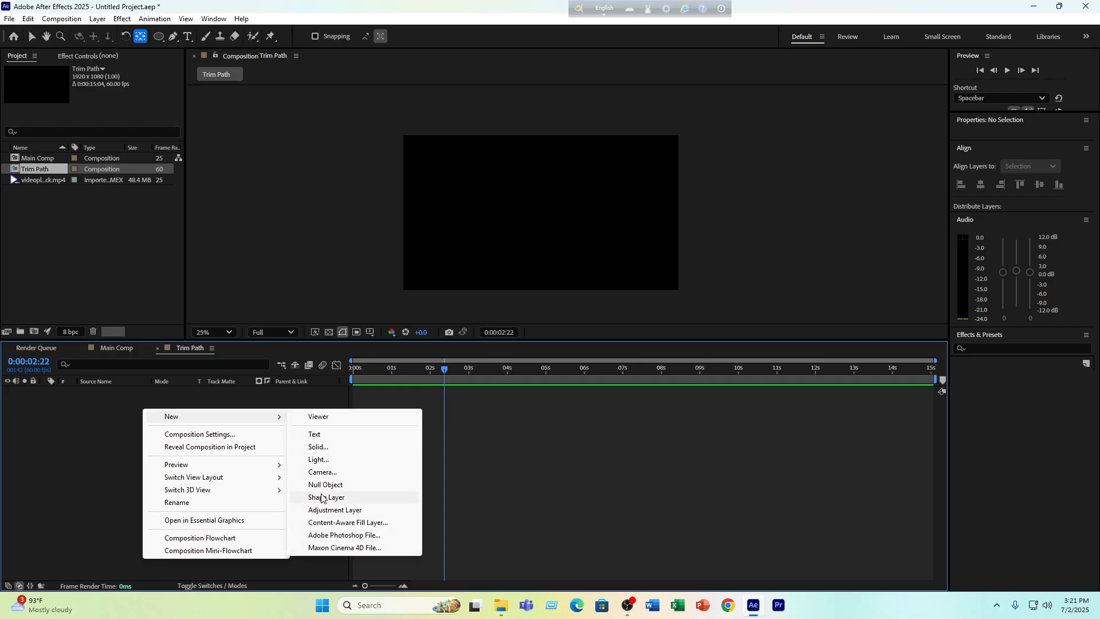
click(323, 447)
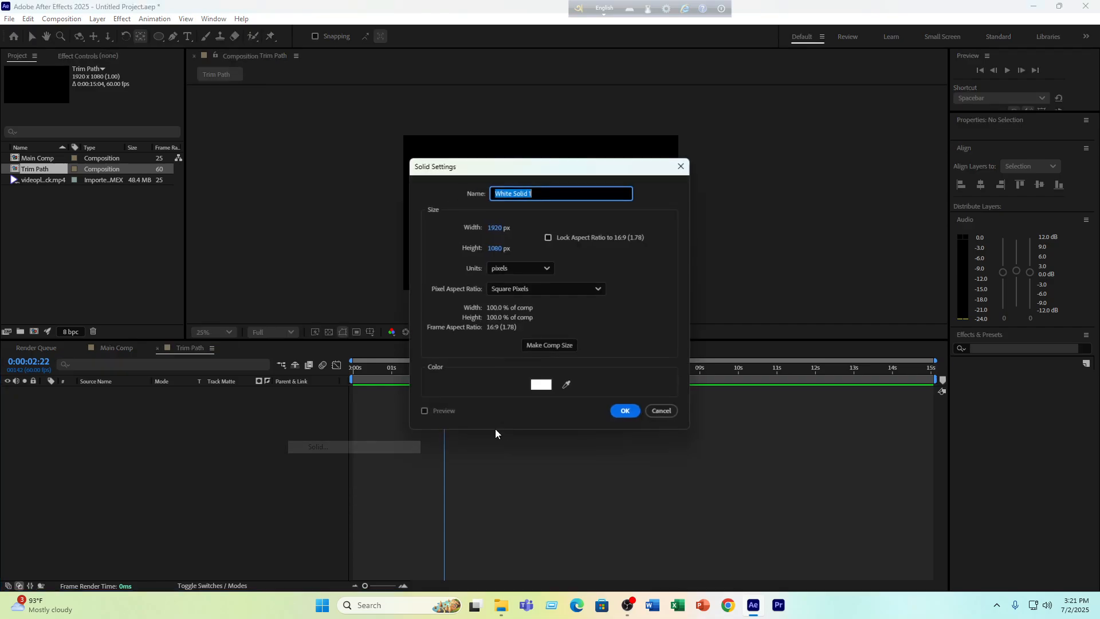
click(627, 410)
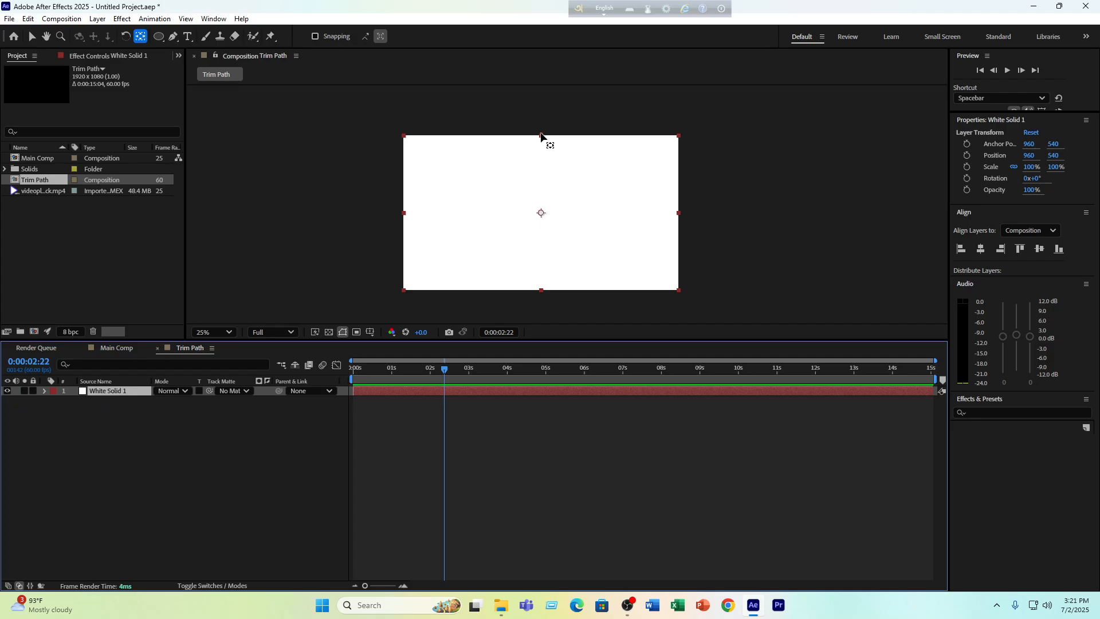
Delete the white solid layer from the Trim Path timeline
double_click(131, 391)
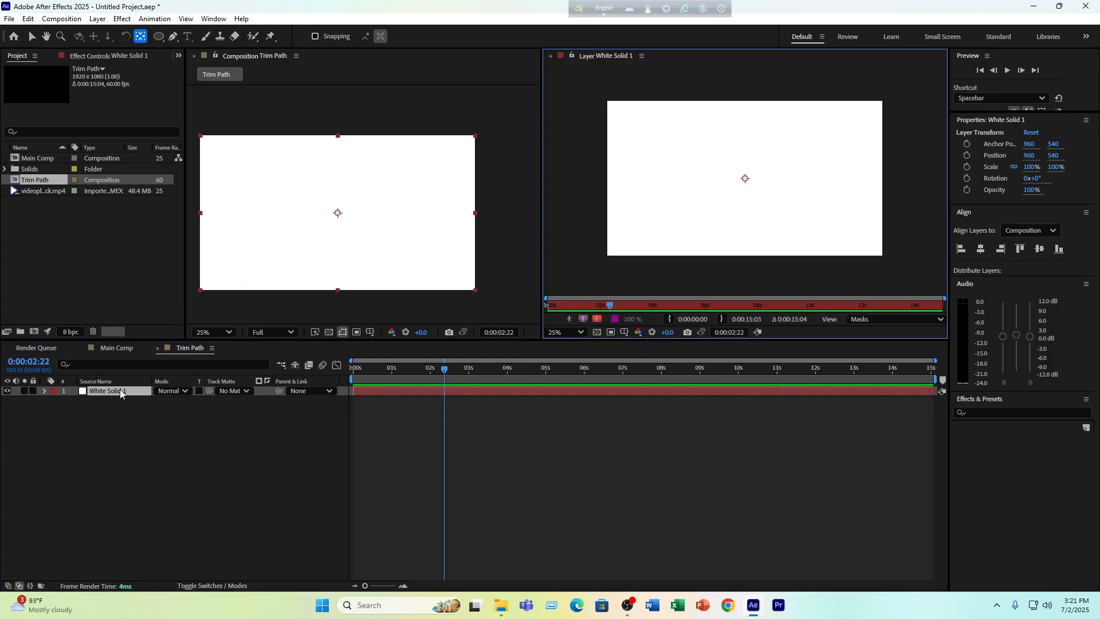
right_click(123, 392)
click(130, 397)
click(130, 391)
key(Delete)
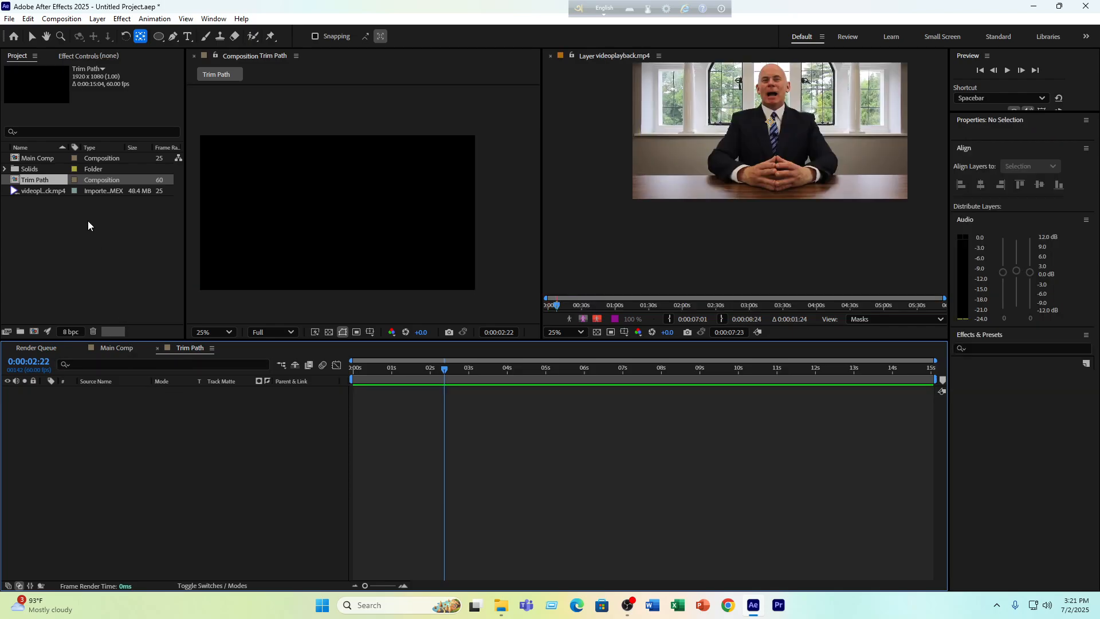
Delete the white solid's source item from the project's Solids folder
click(88, 221)
click(5, 169)
click(43, 180)
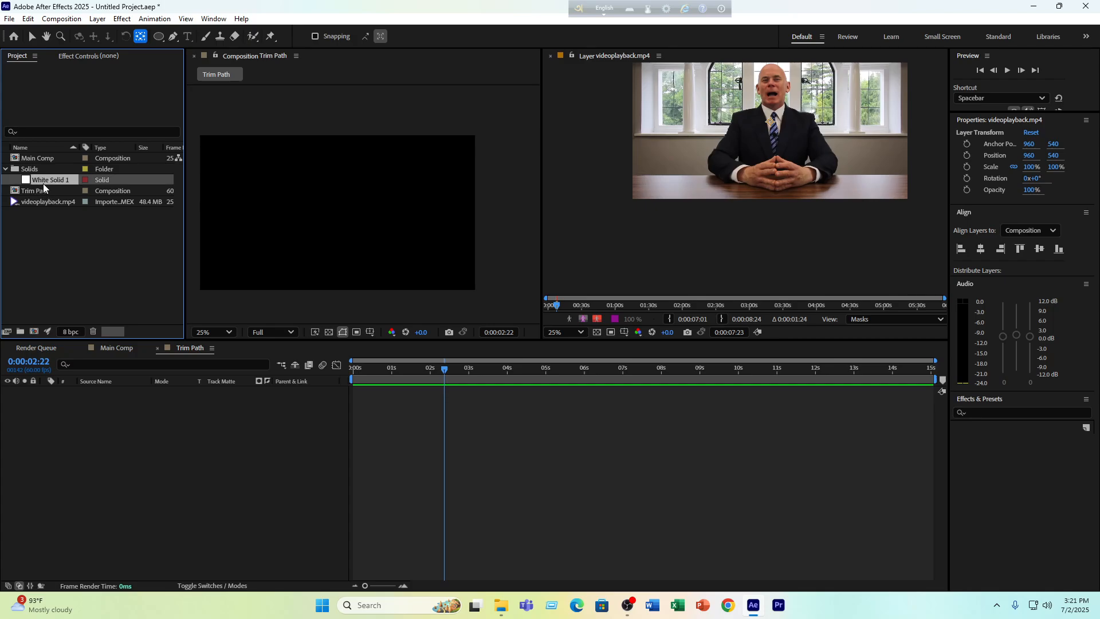
right_click(43, 181)
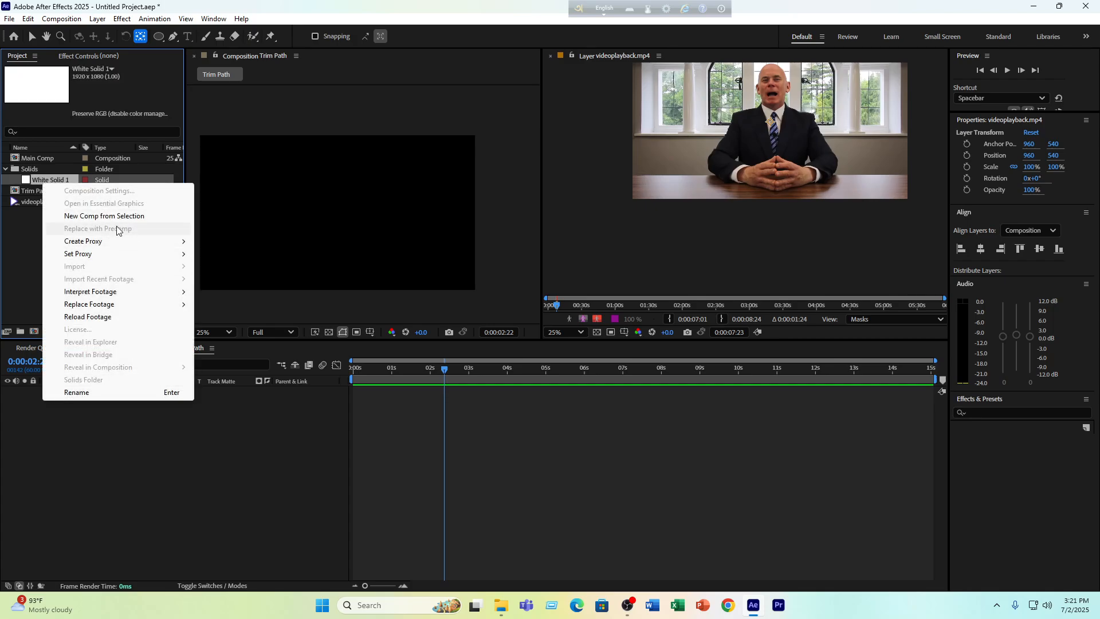
click(26, 247)
double_click(51, 179)
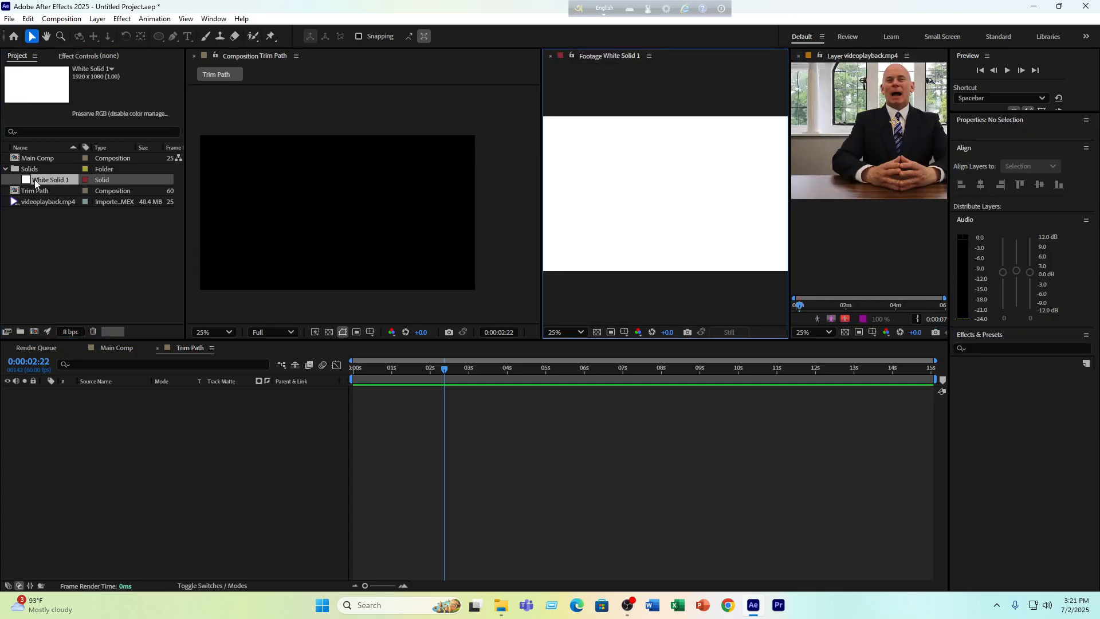
click(27, 181)
key(Delete)
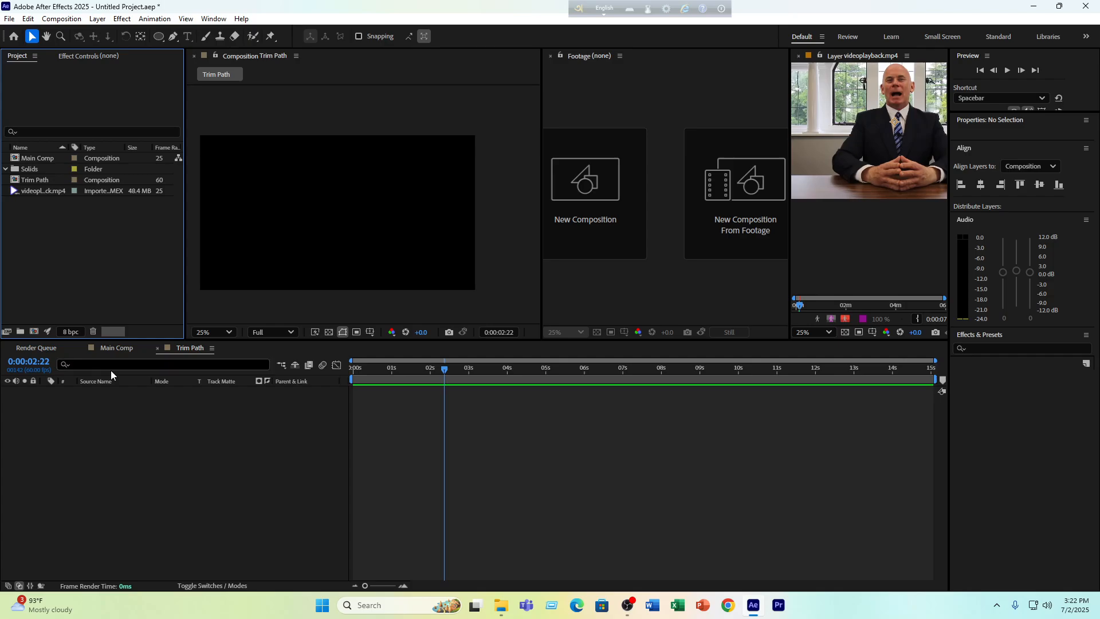
Create a 1920 x 1080 px solid layer coloured black (000000) and close the extra Layer and Footage viewers
right_click(115, 437)
mouse_move(171, 445)
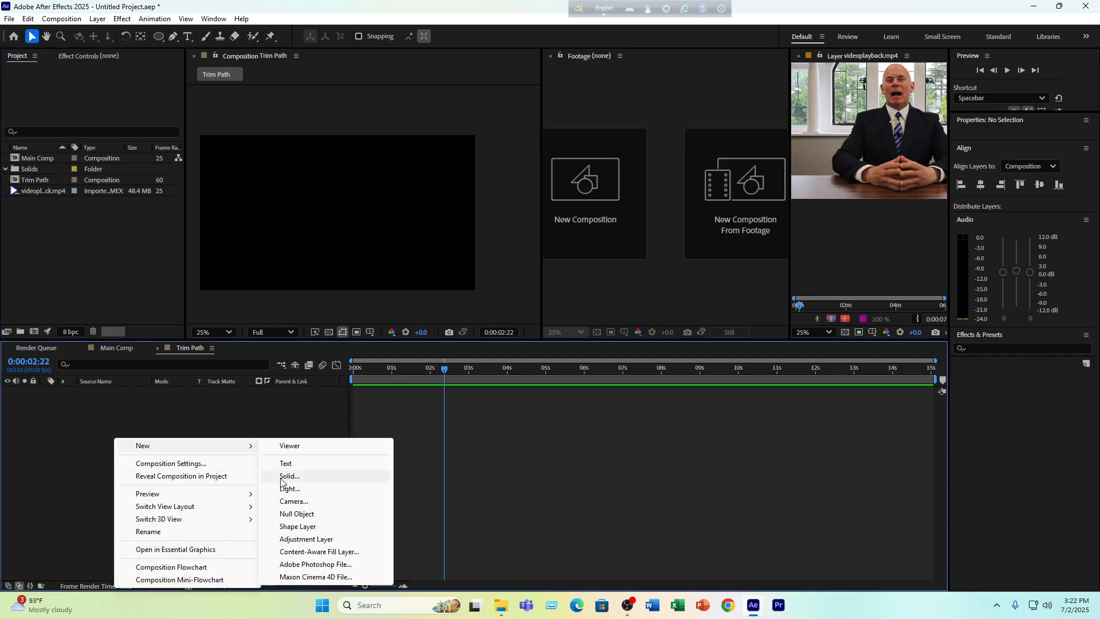
click(286, 476)
click(541, 385)
text(000000)
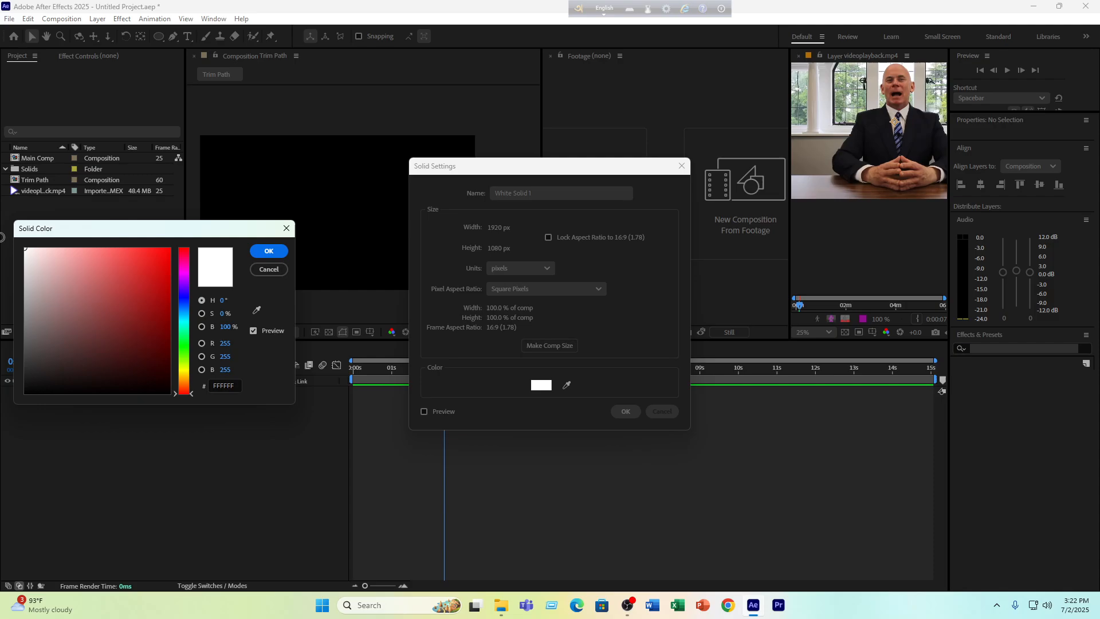
click(268, 251)
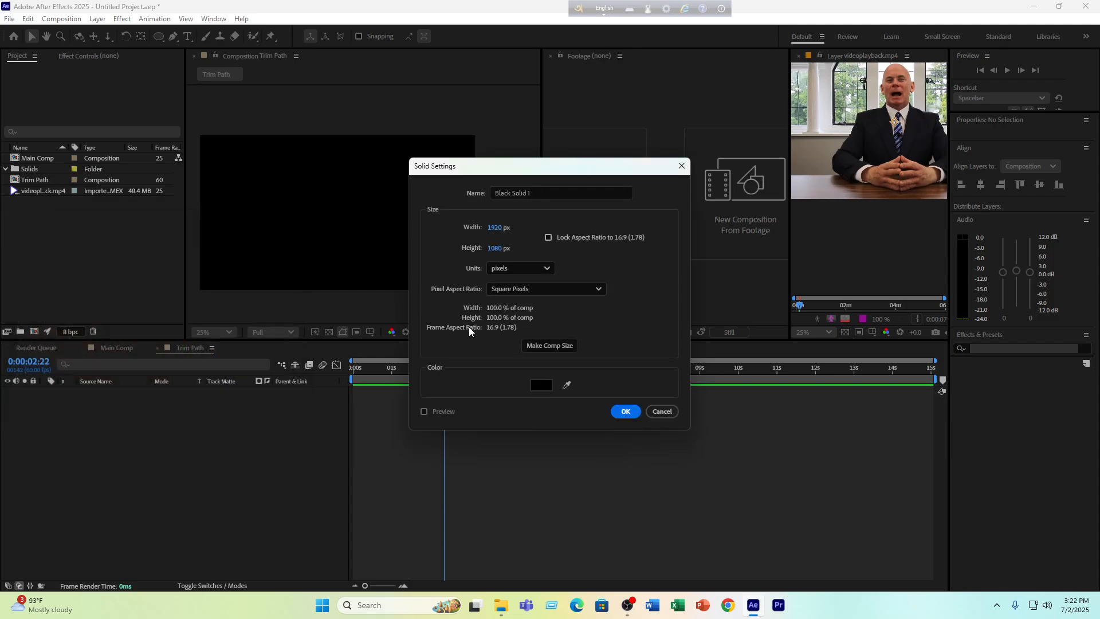
click(626, 411)
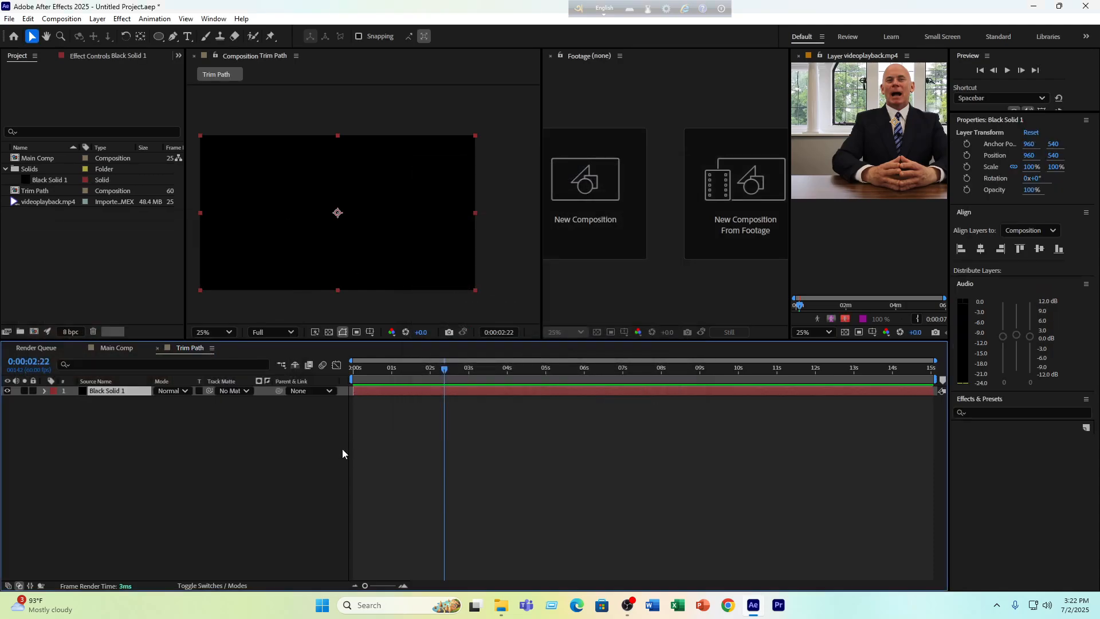
click(802, 57)
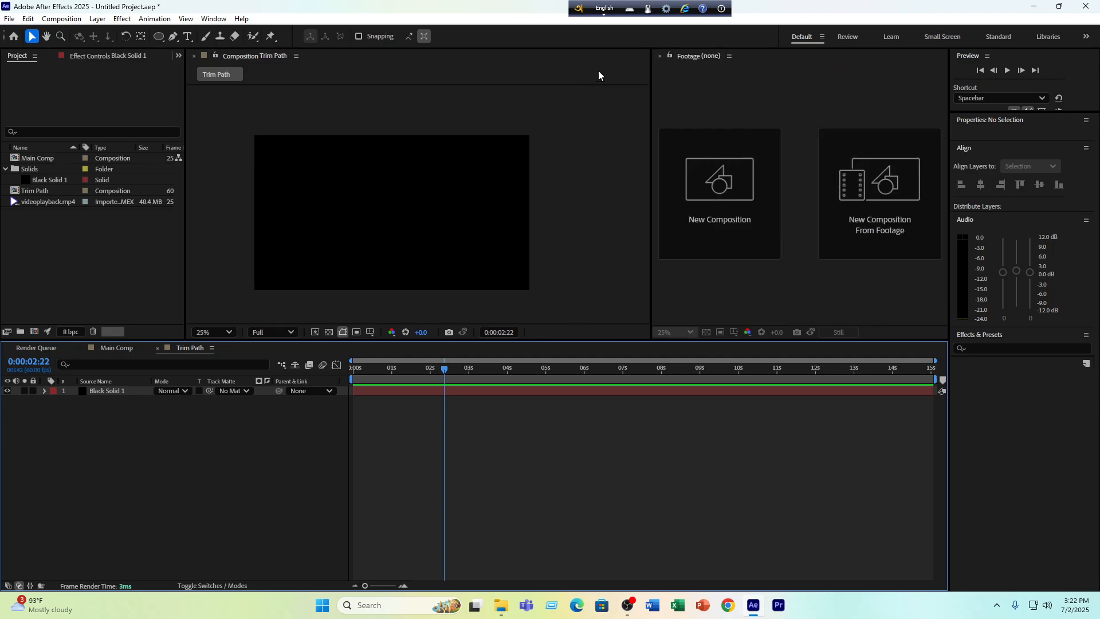
click(660, 56)
Try drawing a vertical Pen path on the black solid from the composition's centre upward, and undo it
click(109, 391)
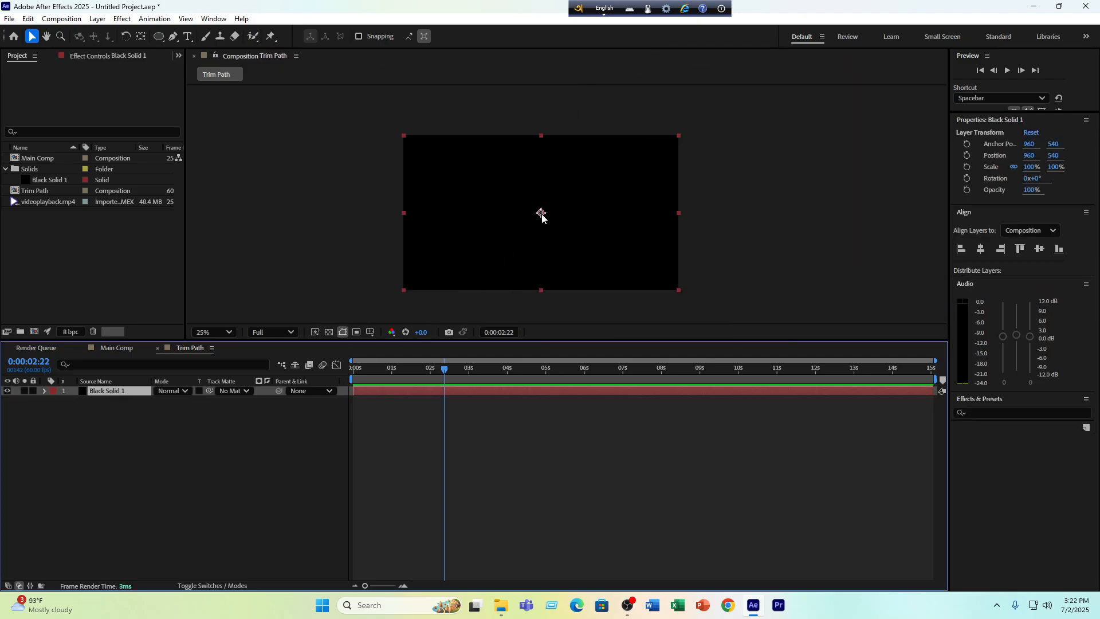
click(173, 36)
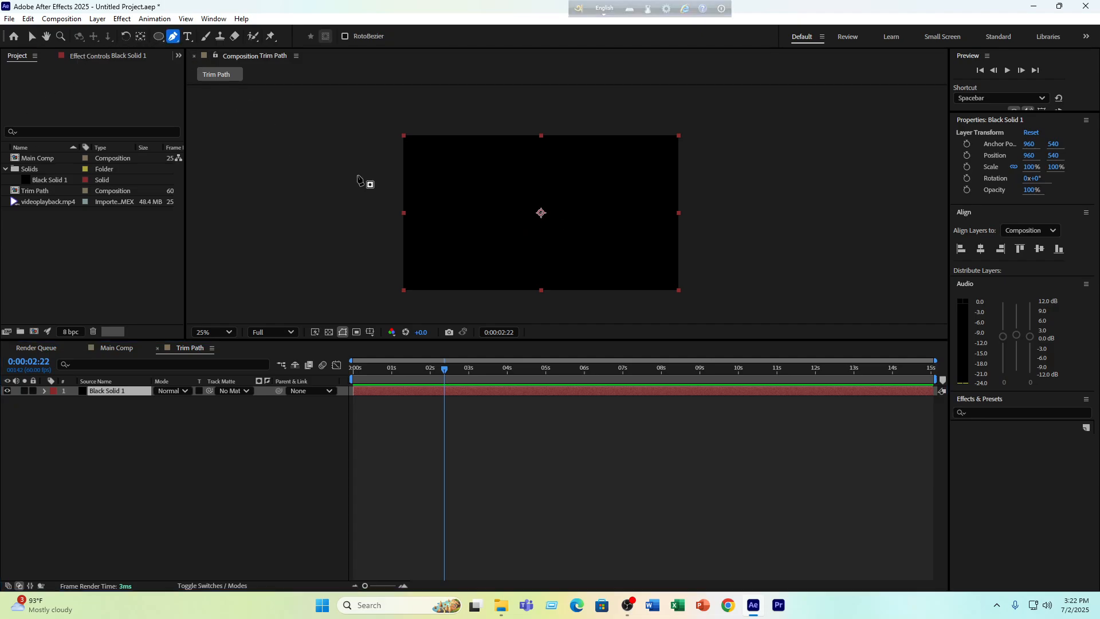
click(540, 211)
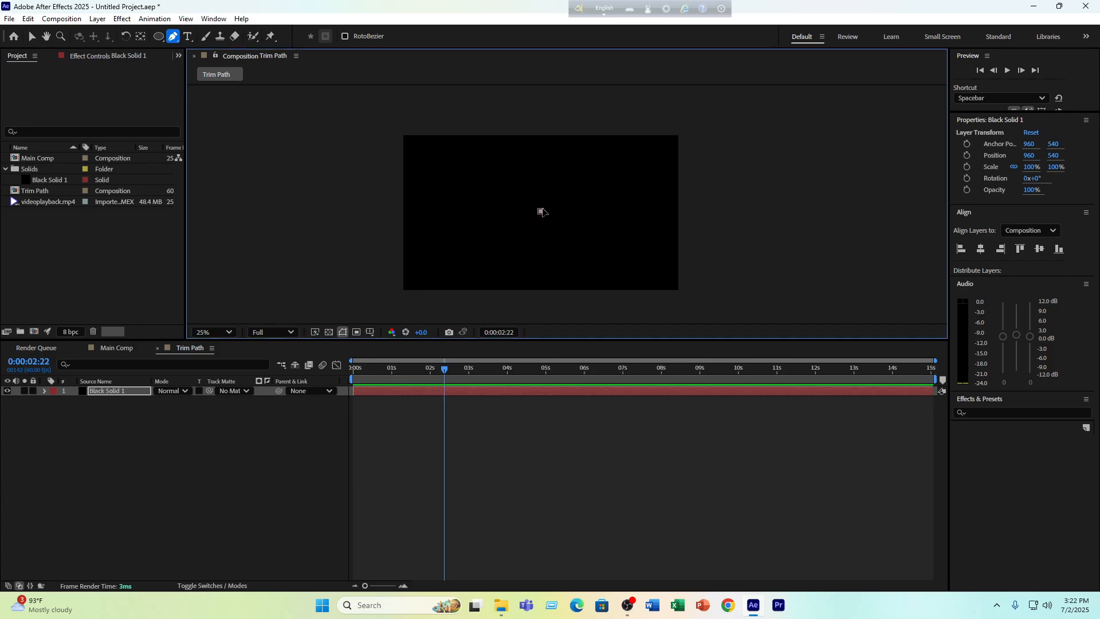
click(540, 156)
key(ctrl+z)
Lock the black solid layer to protect it from selection and drawing
click(128, 403)
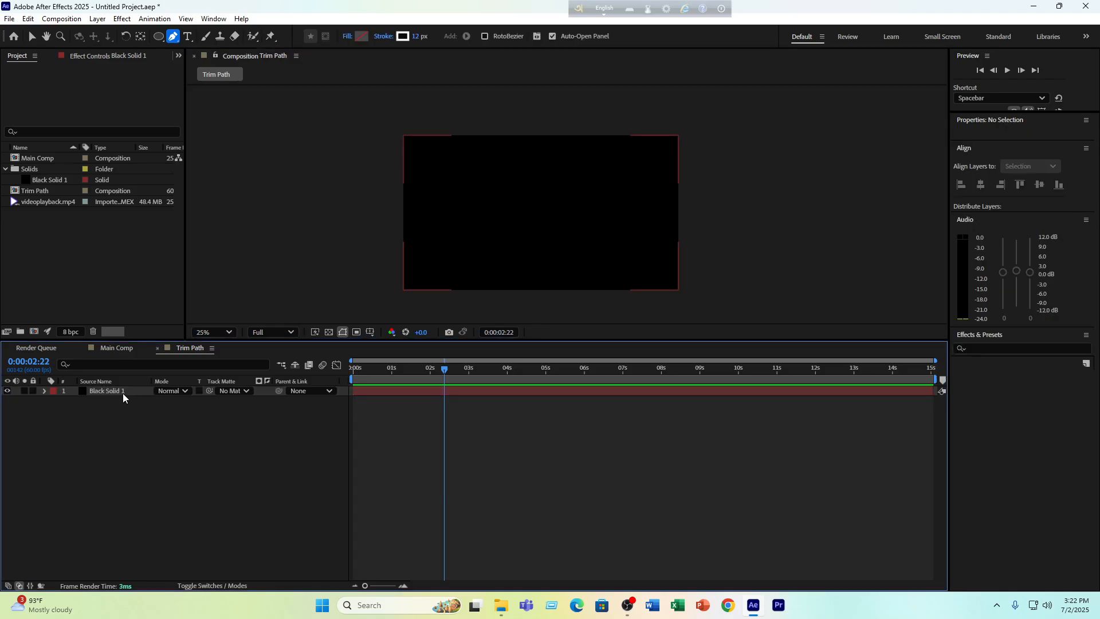
click(123, 392)
click(177, 410)
click(33, 390)
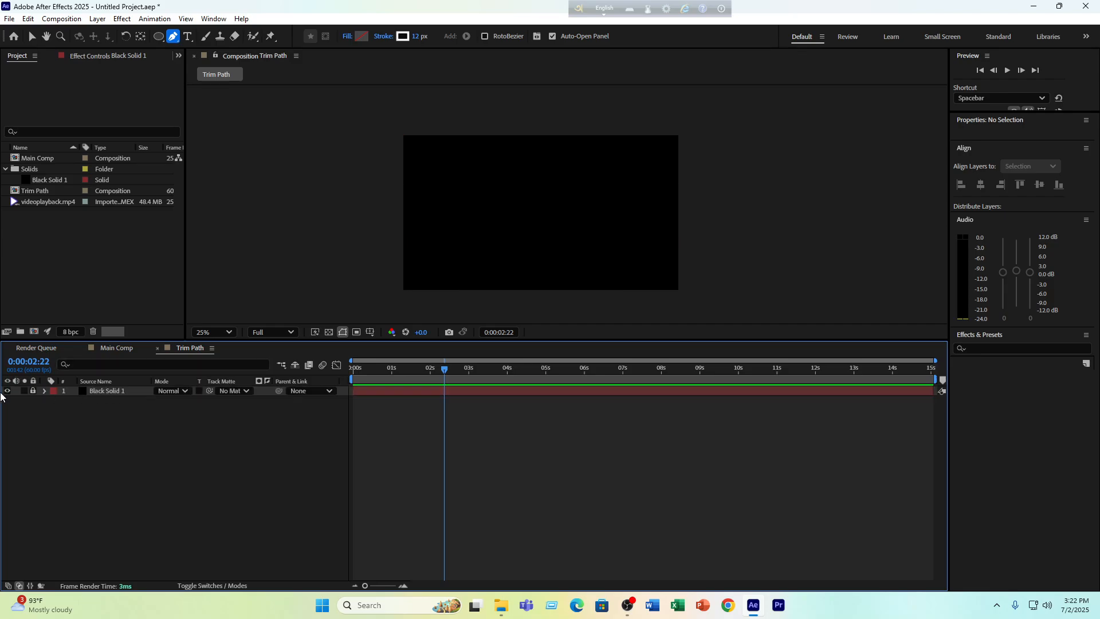
click(105, 390)
click(33, 391)
Show the grid overlay in the composition viewer as a drawing aid
click(370, 332)
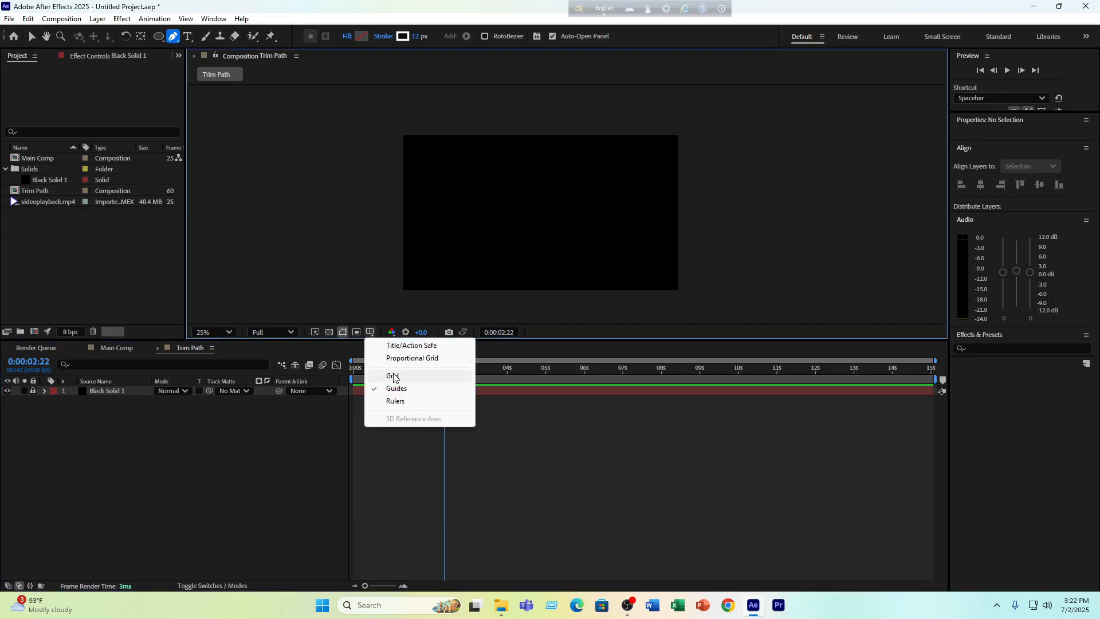
click(392, 375)
click(370, 332)
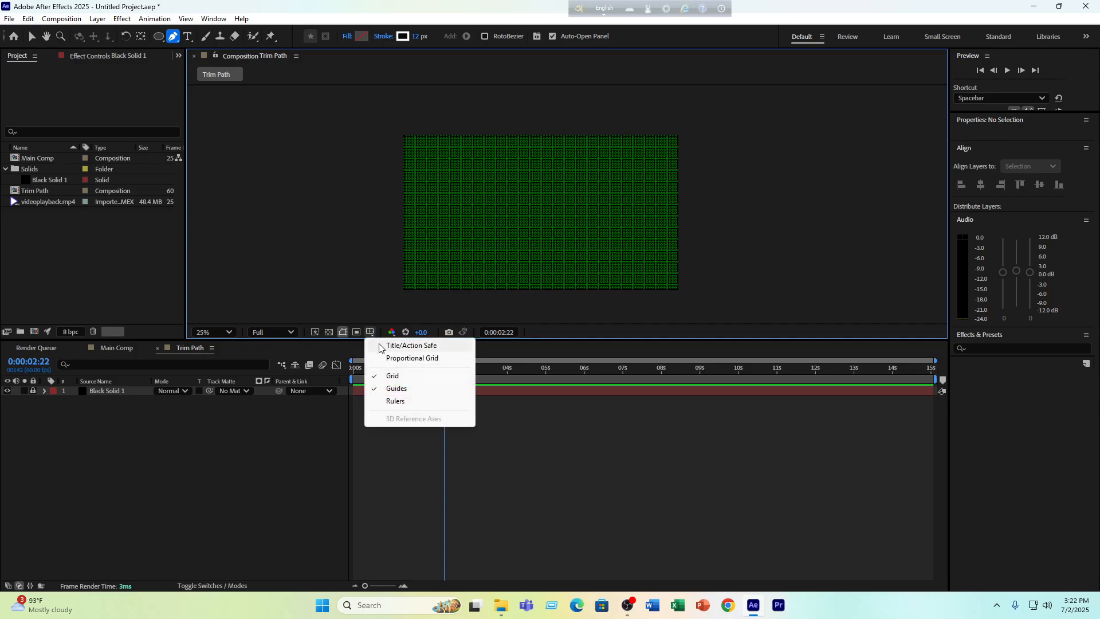
Hide the grid and show the Title/Action Safe overlay in the Trim Path composition
click(393, 375)
click(372, 334)
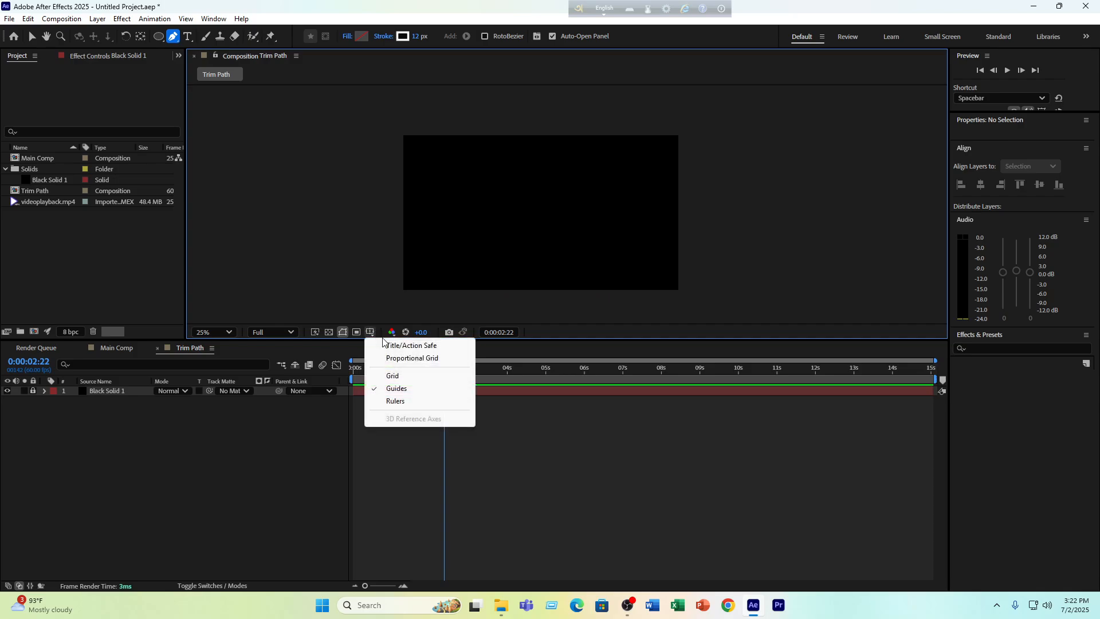
click(385, 344)
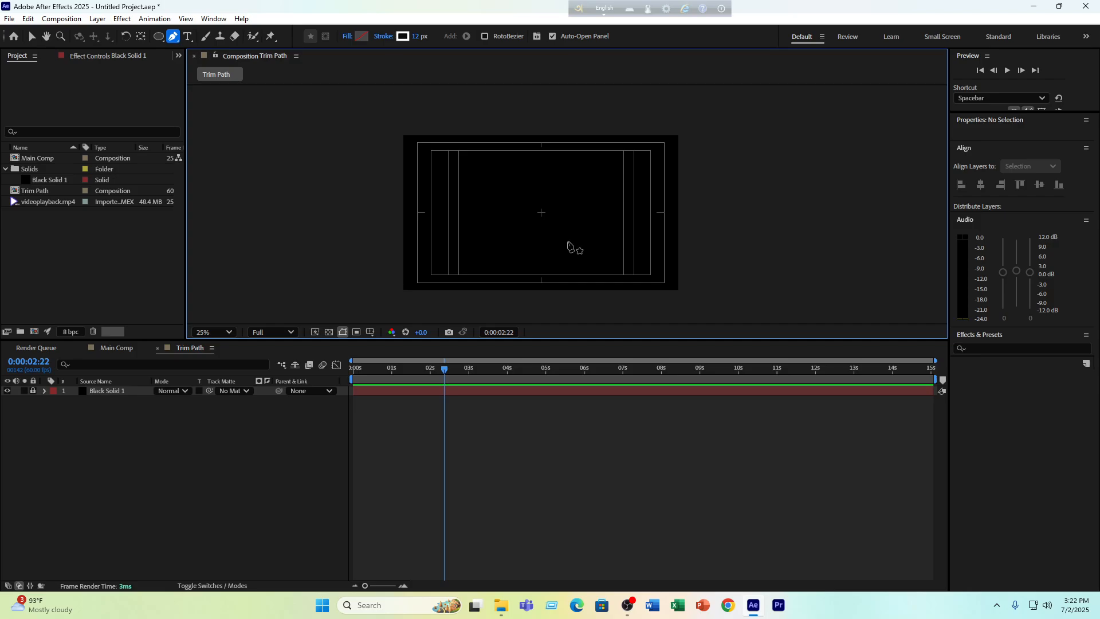
scroll(568, 246, up, 1)
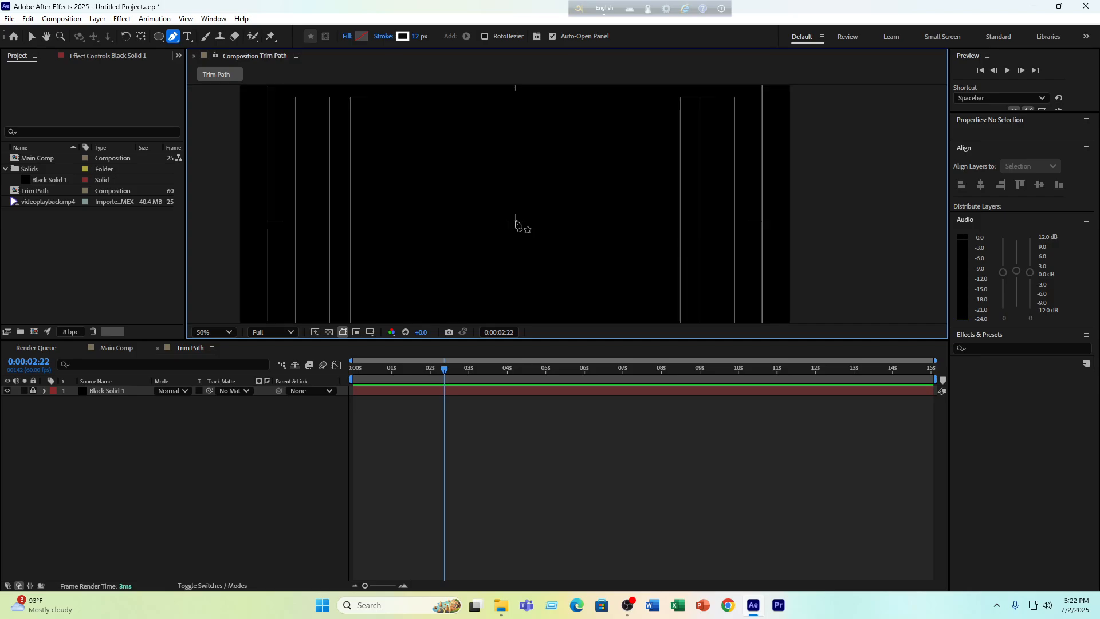
Unlock the Black Solid 1 layer and delete it from the Trim Path composition
click(132, 395)
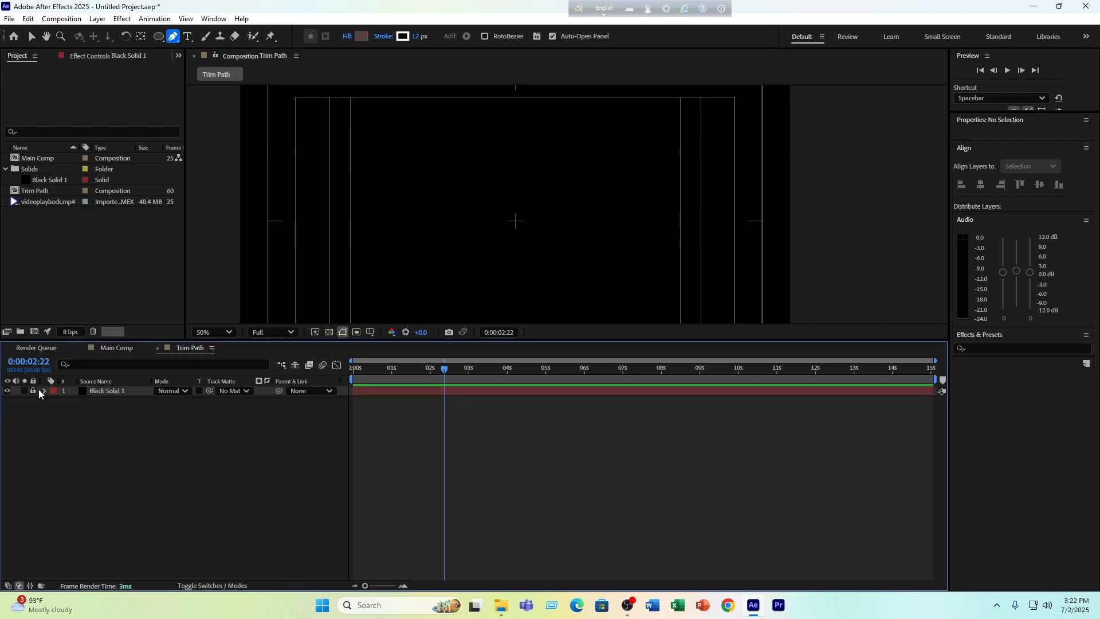
click(95, 391)
key(Delete)
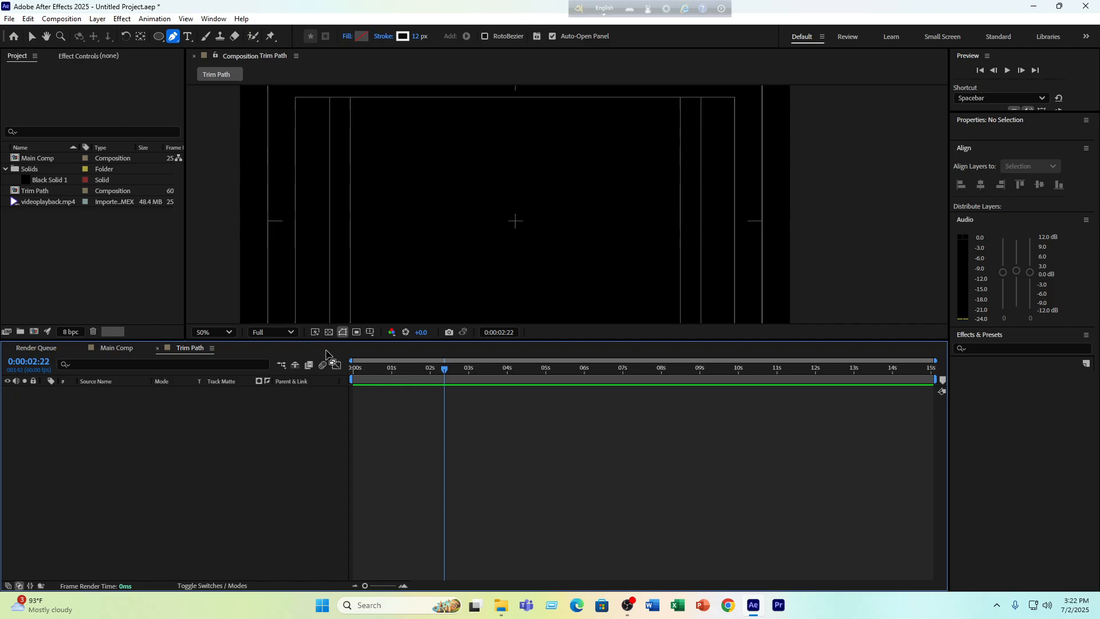
click(367, 333)
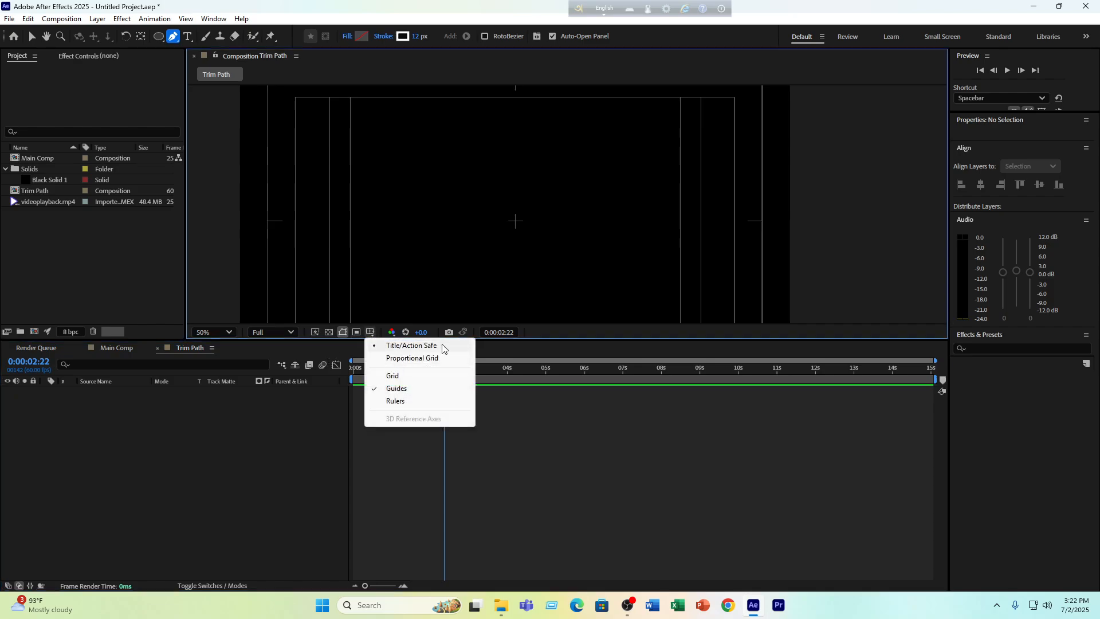
click(514, 229)
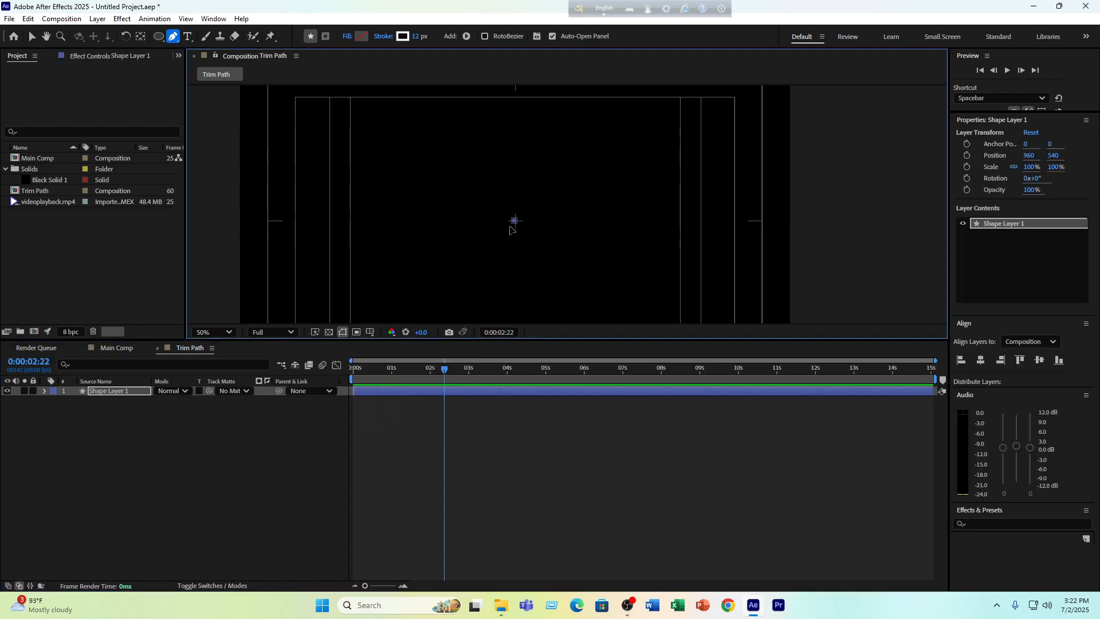
key(ctrl+z)
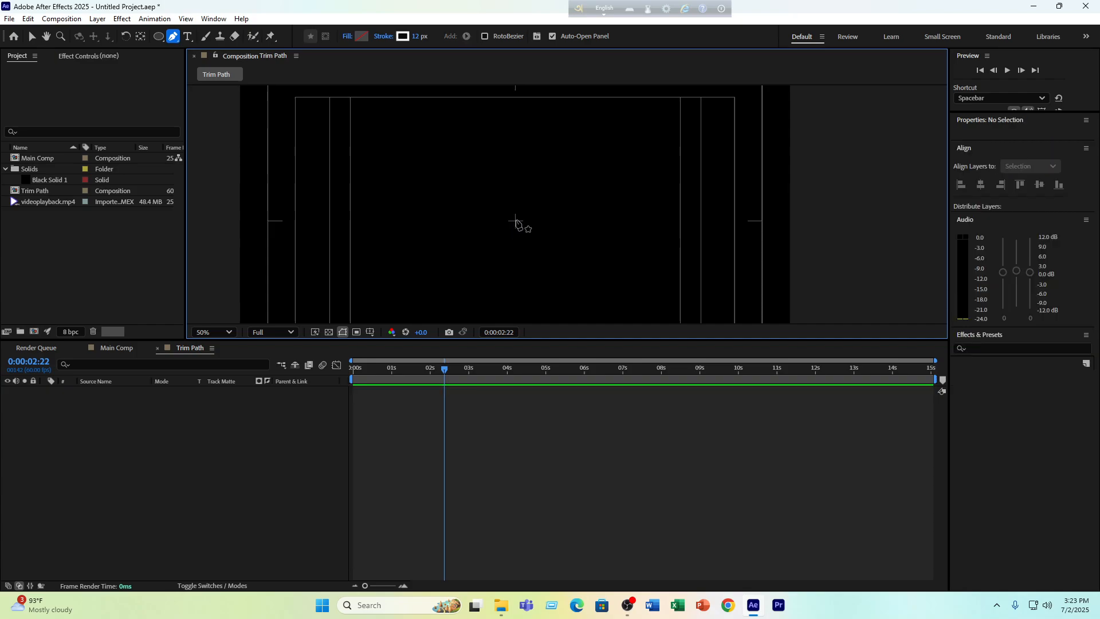
Draw a straight vertical line with the Pen tool from the composition centre about halfway to the top edge of the frame
click(515, 221)
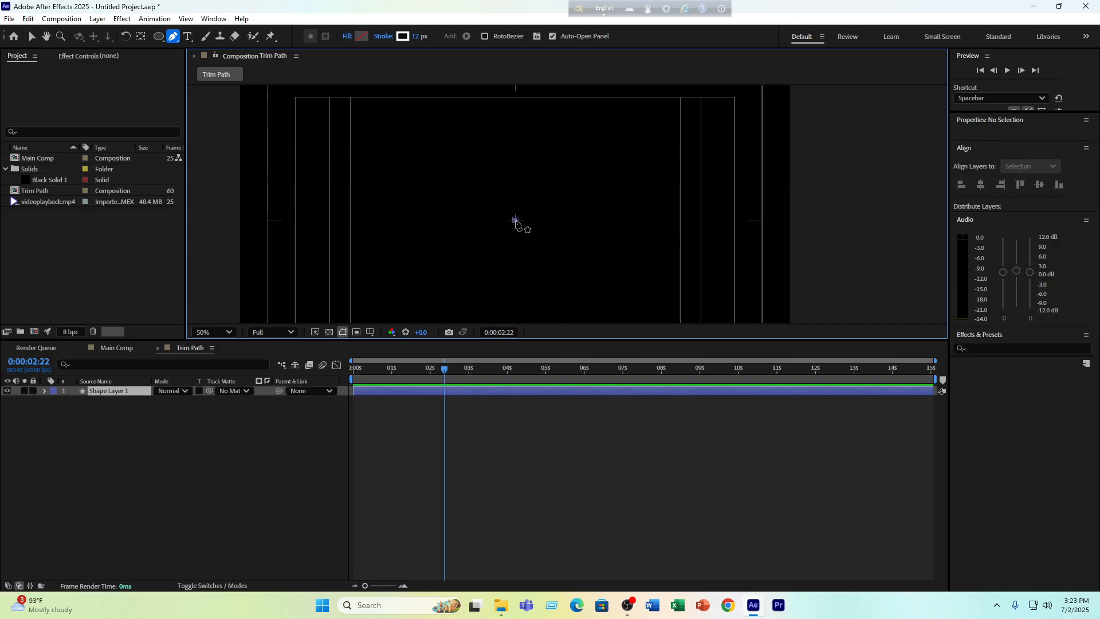
click(516, 138)
key(comma)
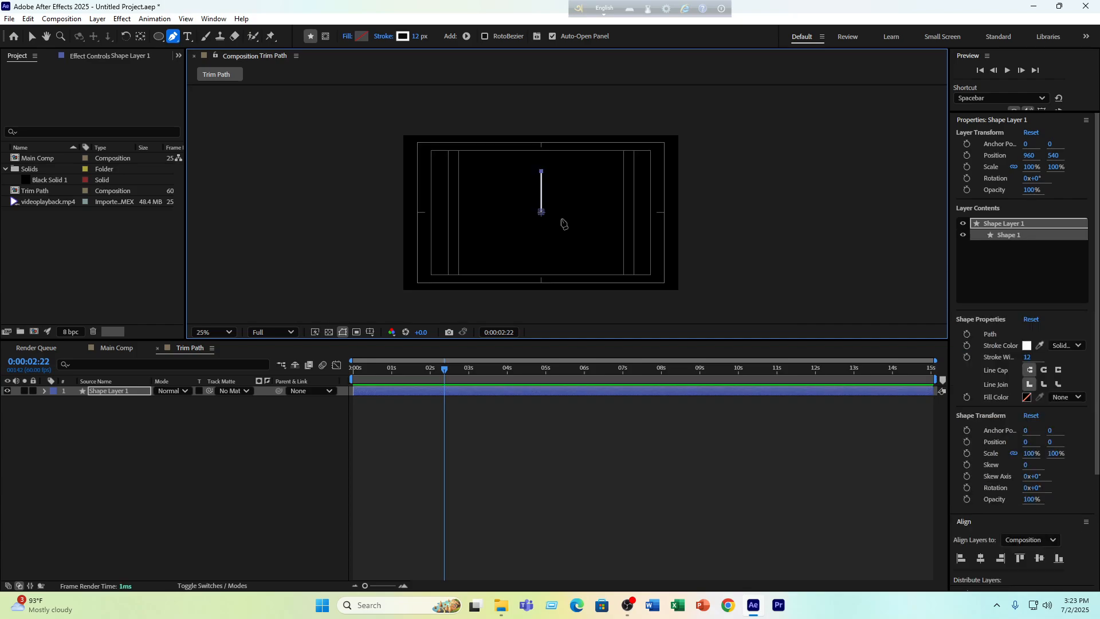
scroll(563, 221, down, 1)
scroll(566, 222, up, 1)
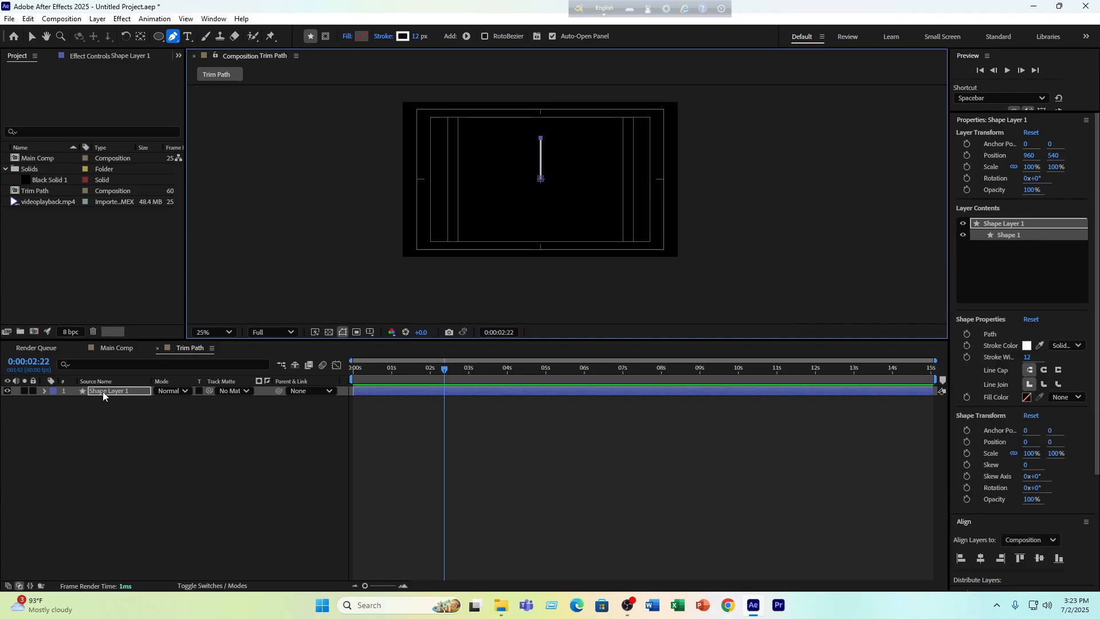
Add a Repeater to the contents of the line's shape layer
click(103, 396)
click(31, 36)
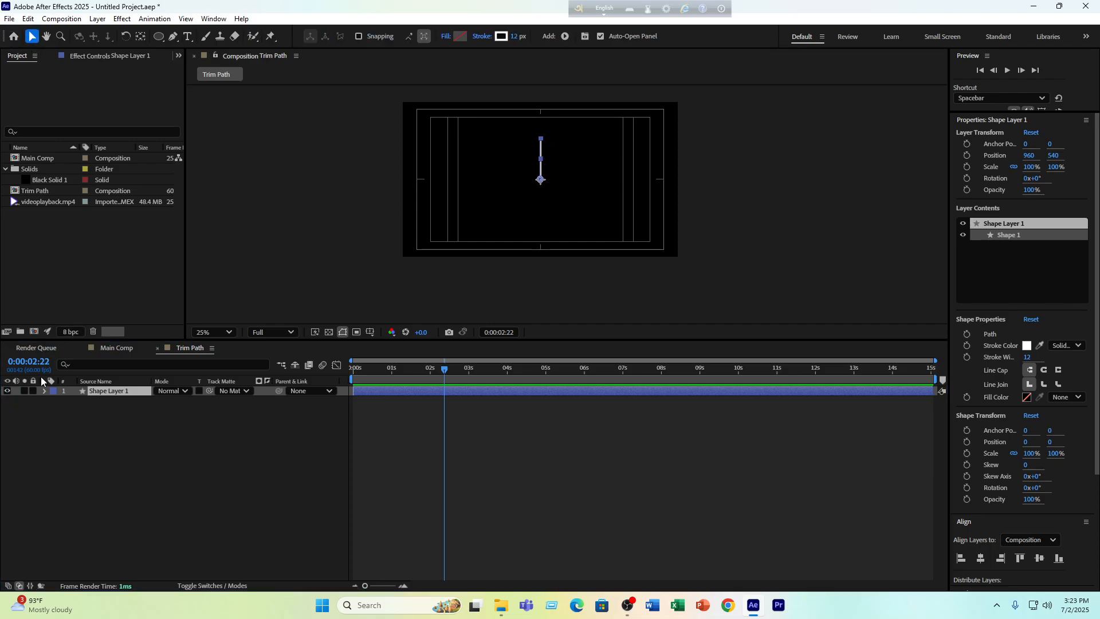
click(43, 390)
click(266, 401)
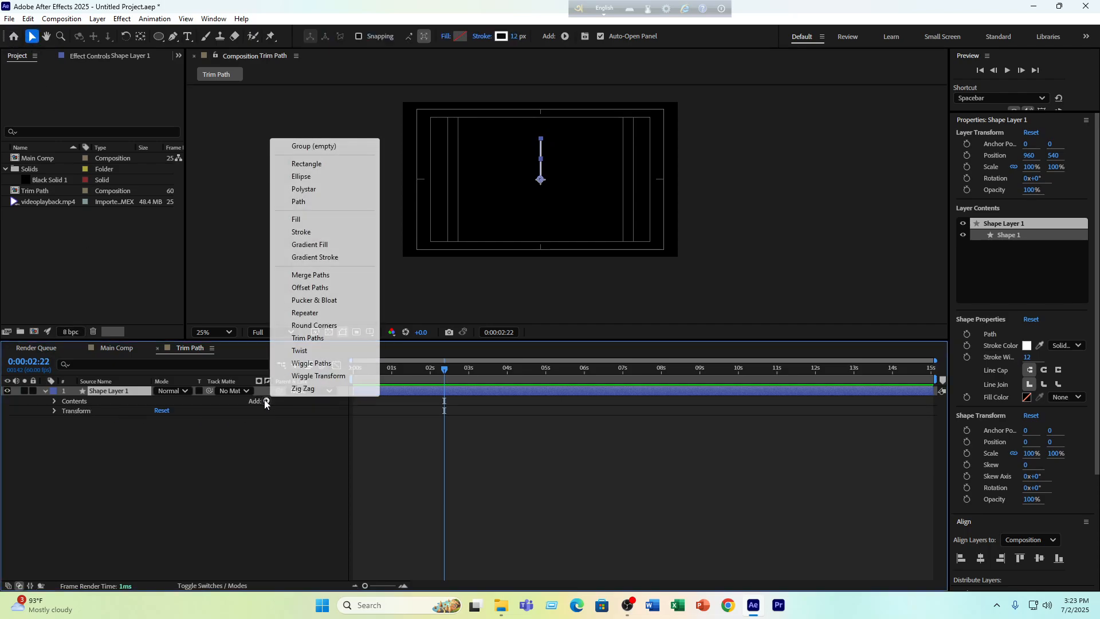
click(307, 313)
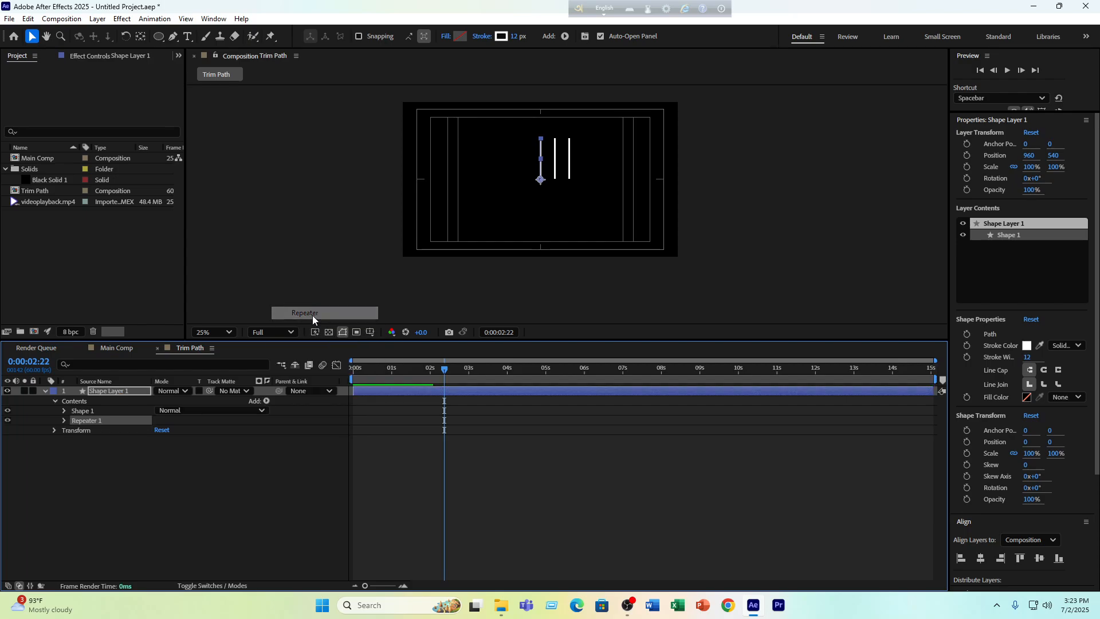
Set the Repeater's transform position to 0, 0 so that the copies share one origin
click(63, 420)
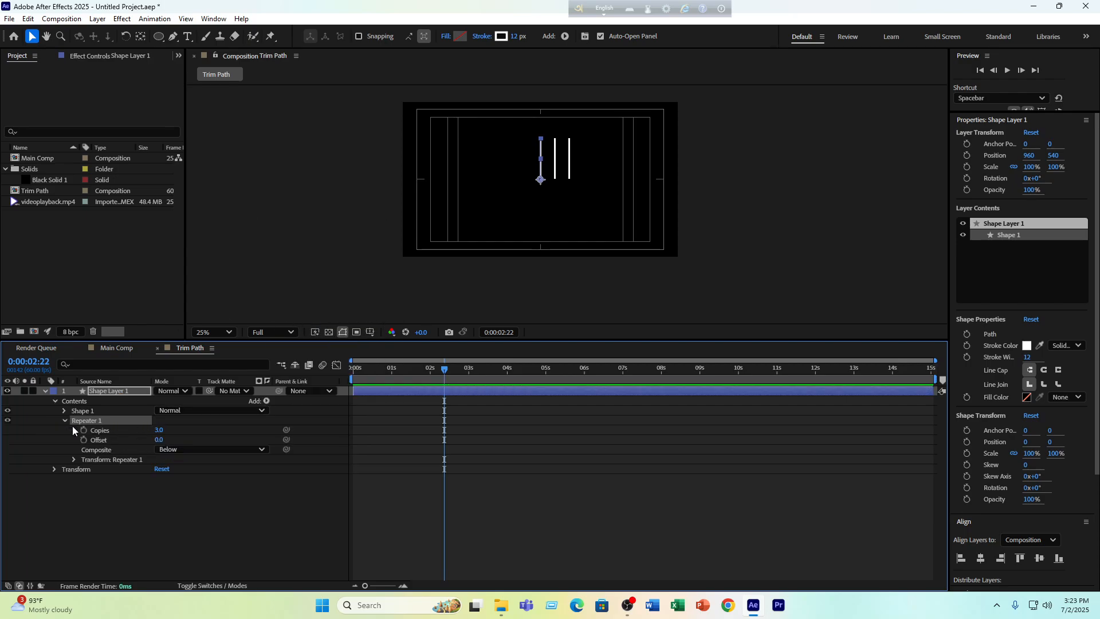
click(74, 459)
click(162, 479)
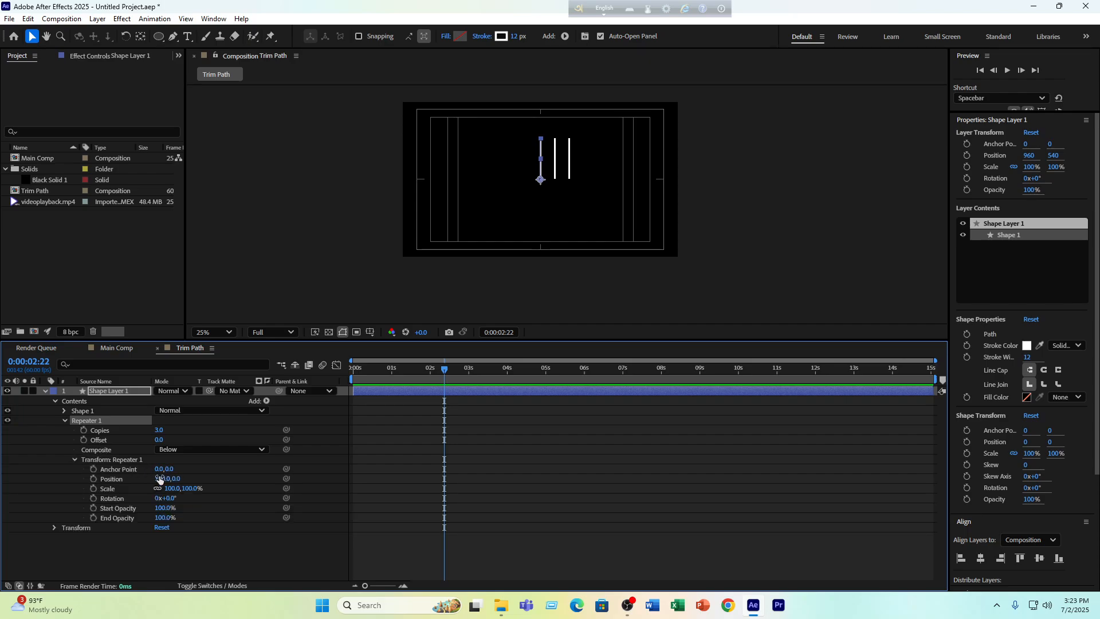
text(0)
key(Return)
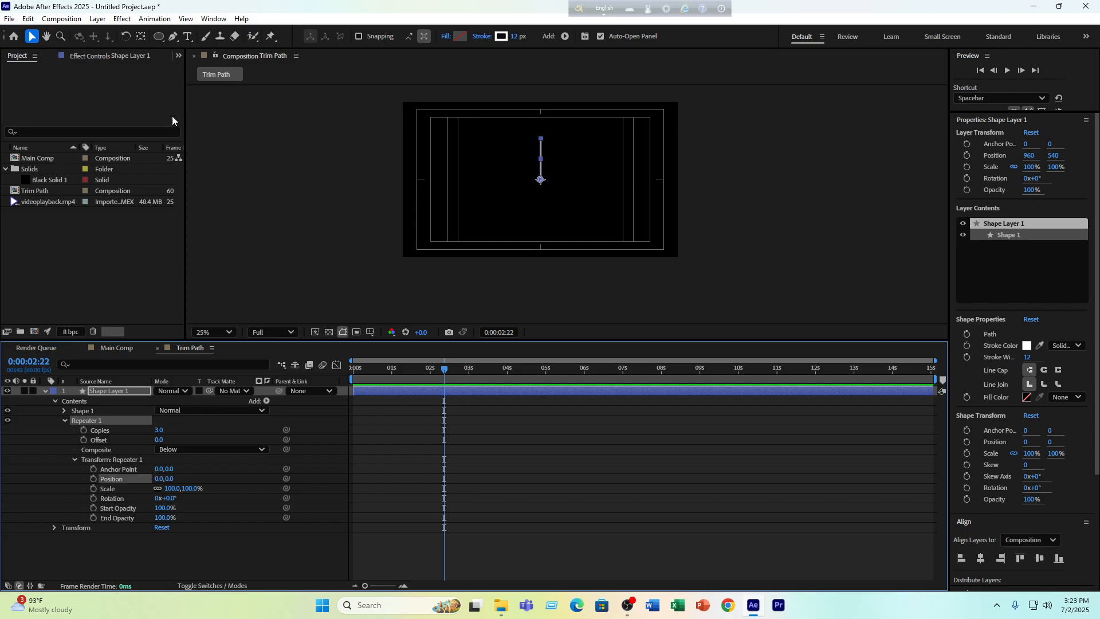
Set the Repeater's rotation to 15° and its copies to 24 to form a full radial burst
click(168, 498)
text(15)
key(Return)
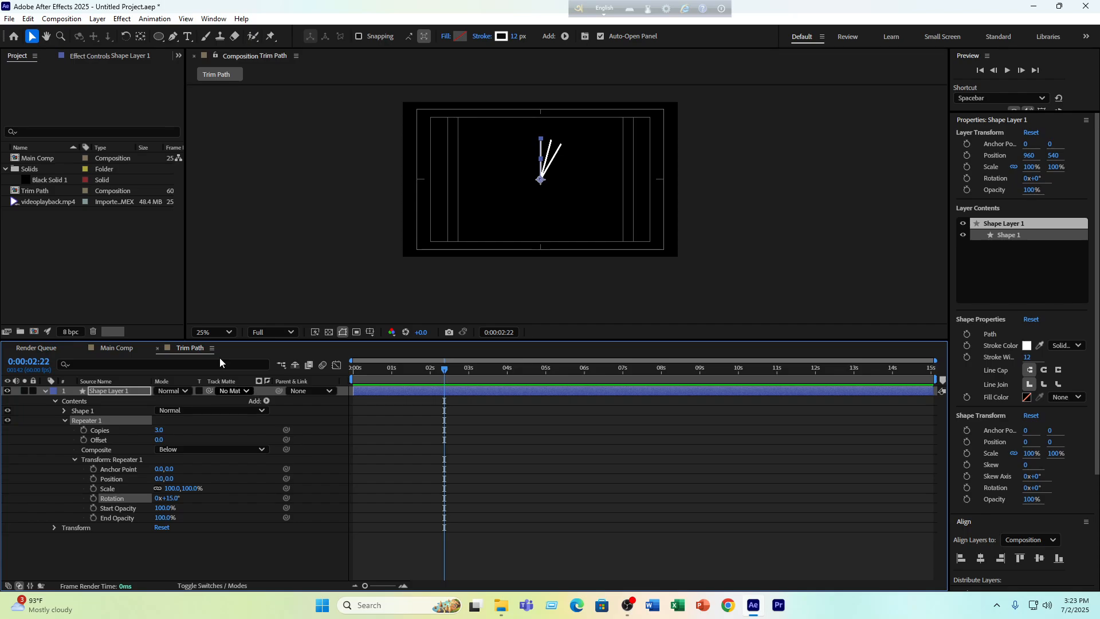
drag(157, 431, 174, 436)
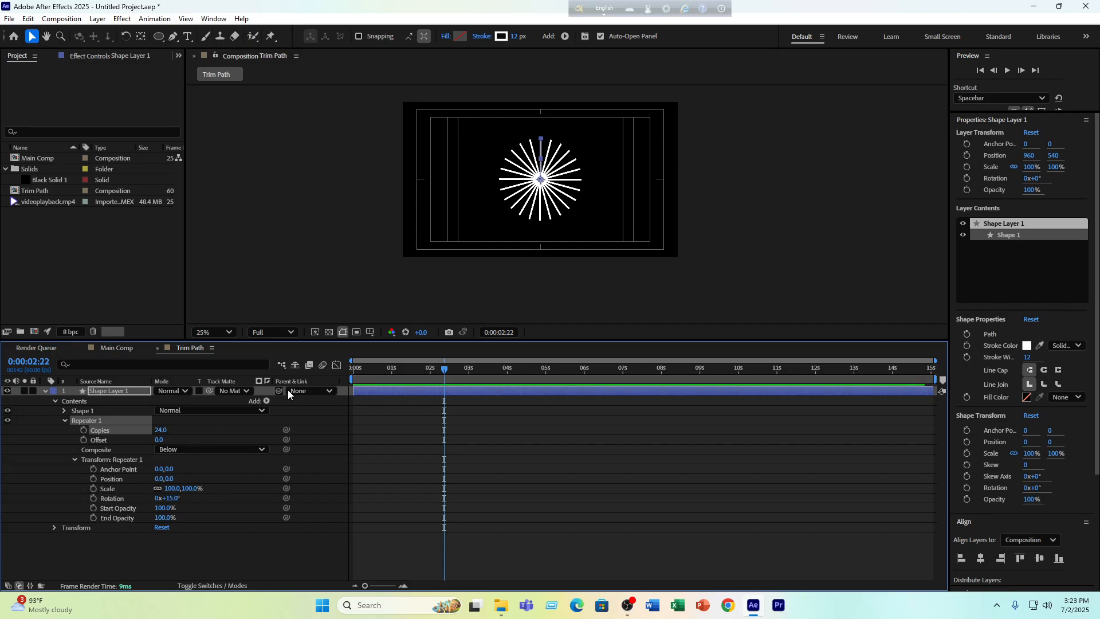
key(period)
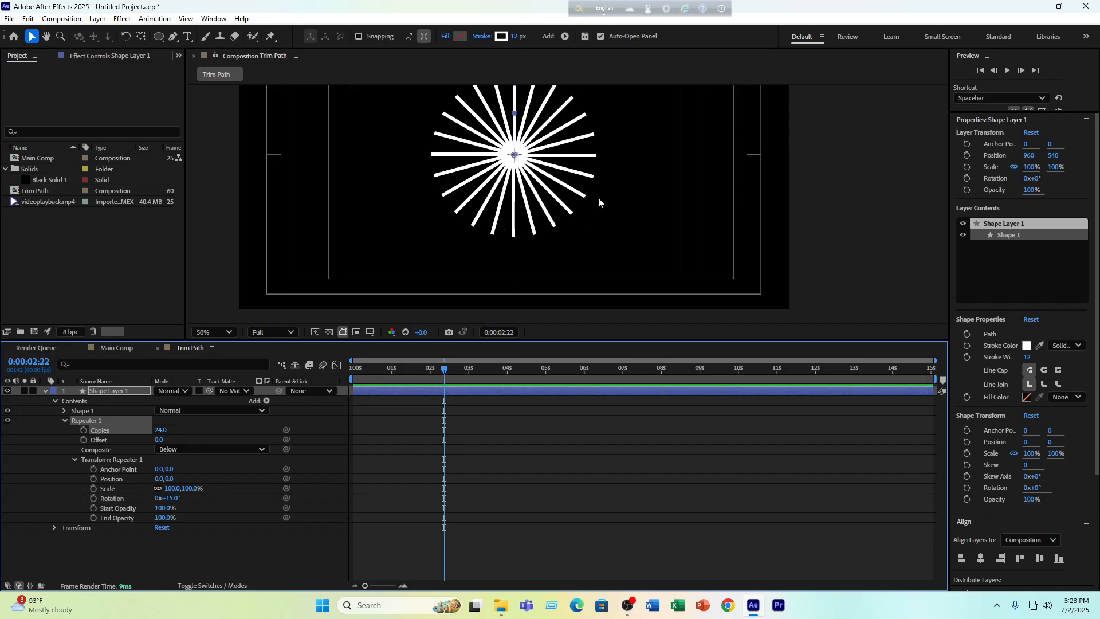
Set the Repeater's transform anchor point to 0, 17 to open a small gap at the burst's centre
click(205, 532)
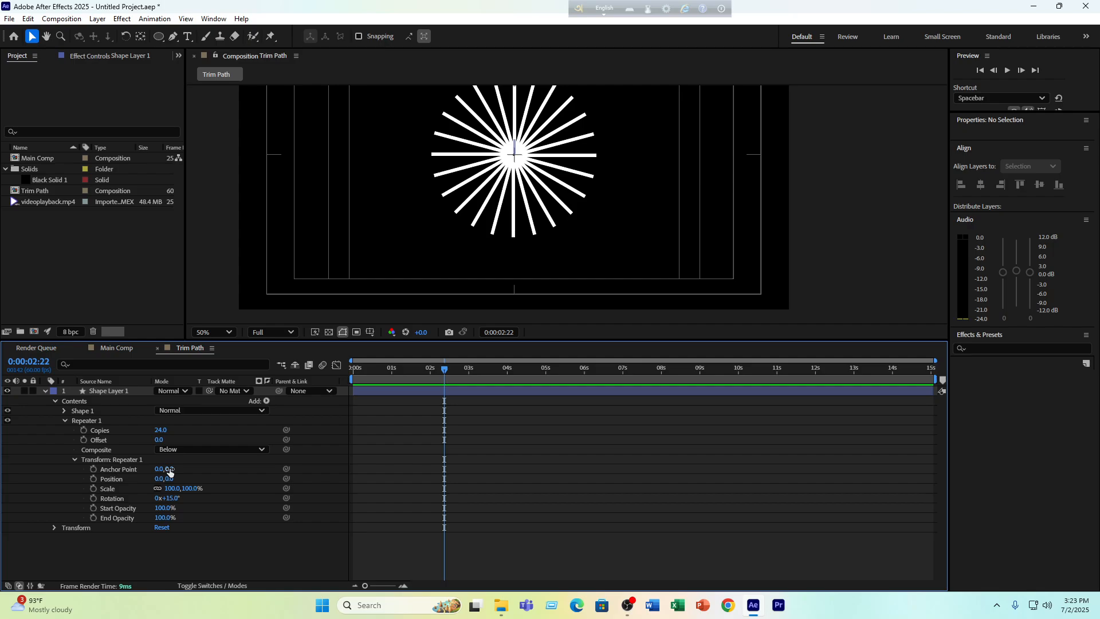
drag(170, 472, 191, 467)
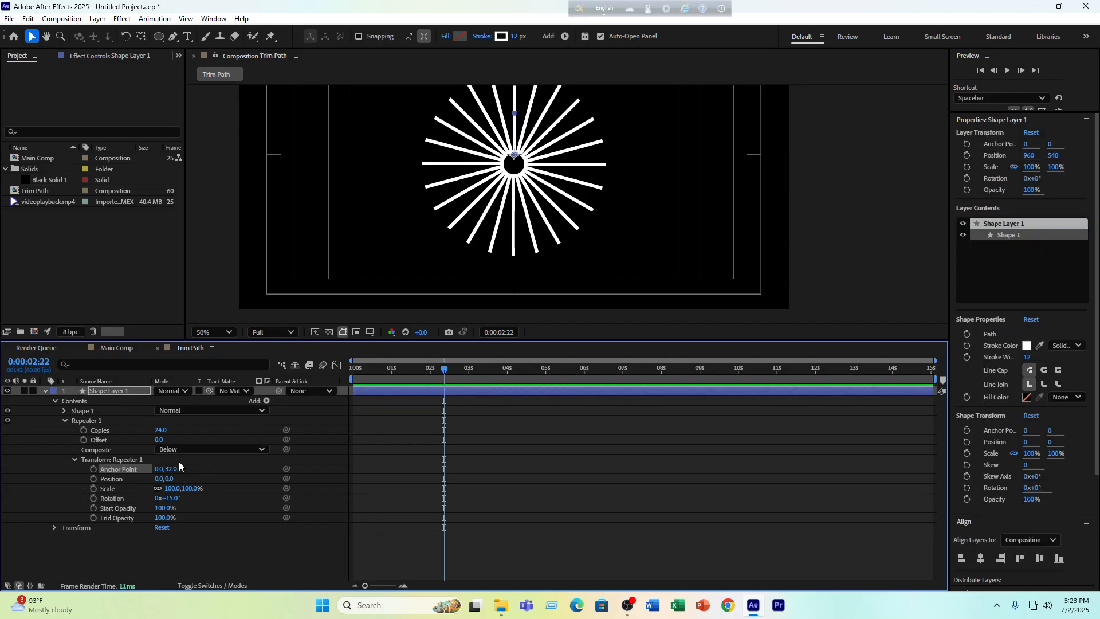
key(ctrl+z)
drag(169, 470, 179, 470)
click(245, 488)
scroll(549, 201, down, 2)
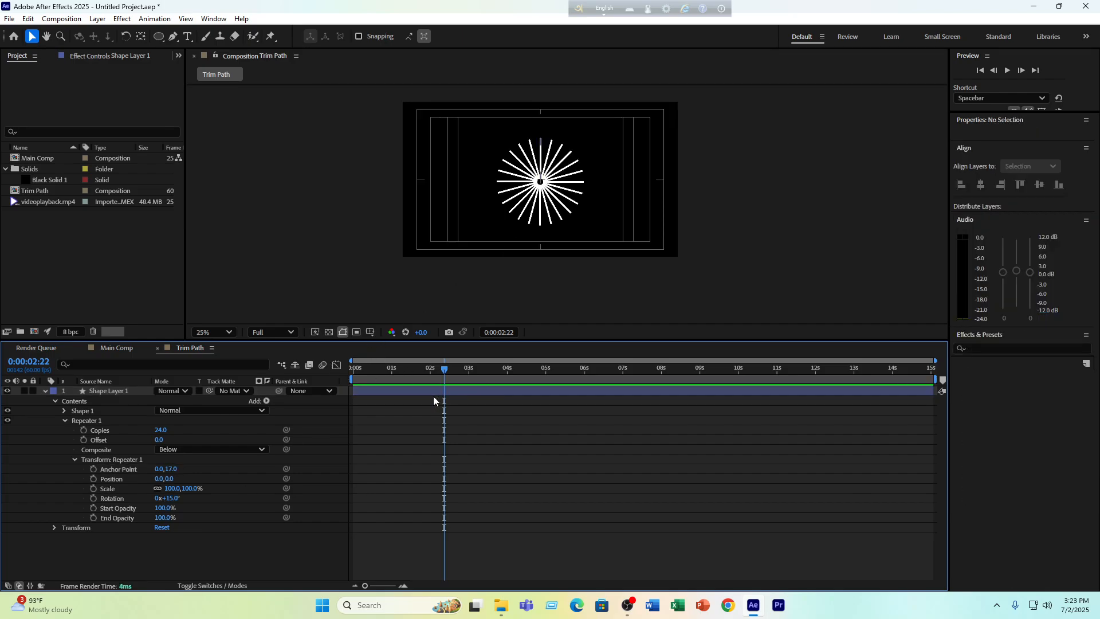
Add Trim Paths to the shape layer's contents and reveal its properties
click(266, 401)
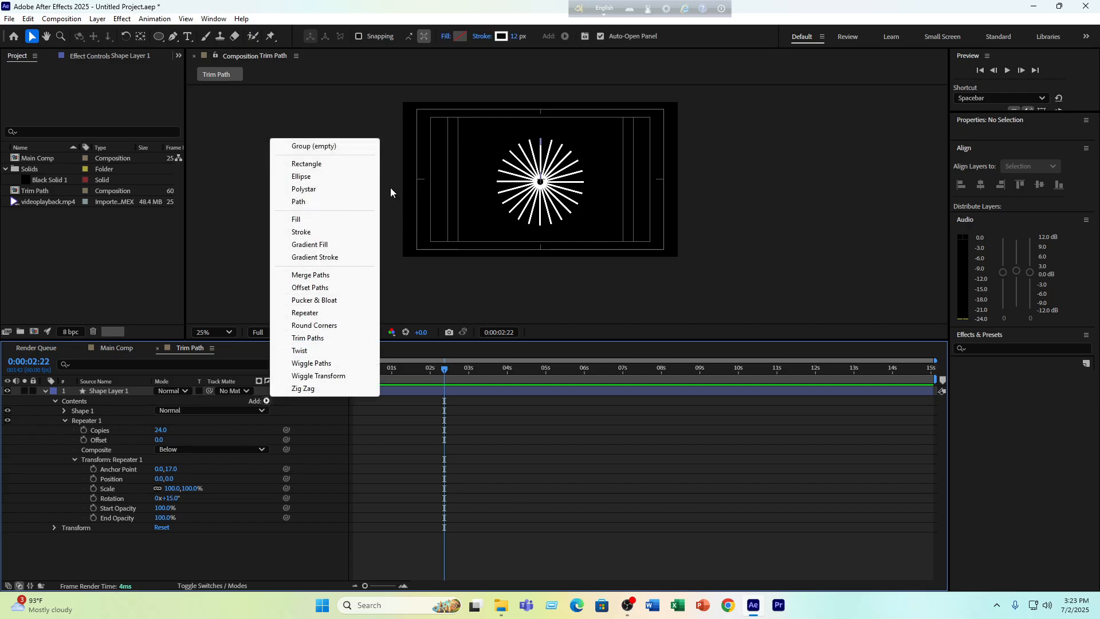
click(309, 339)
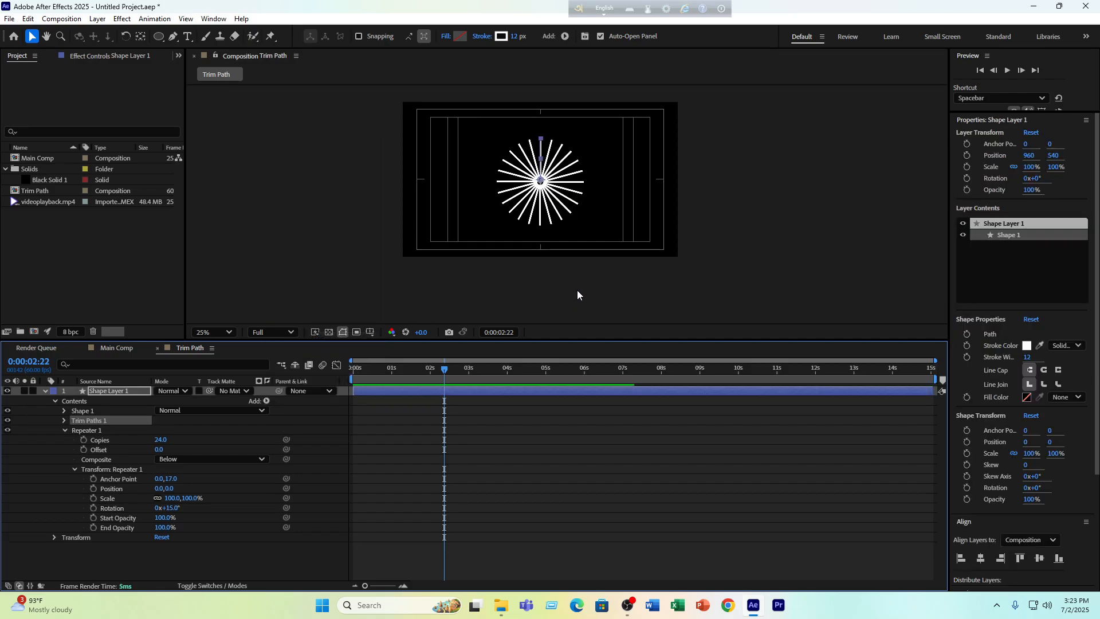
click(64, 420)
drag(442, 380, 341, 380)
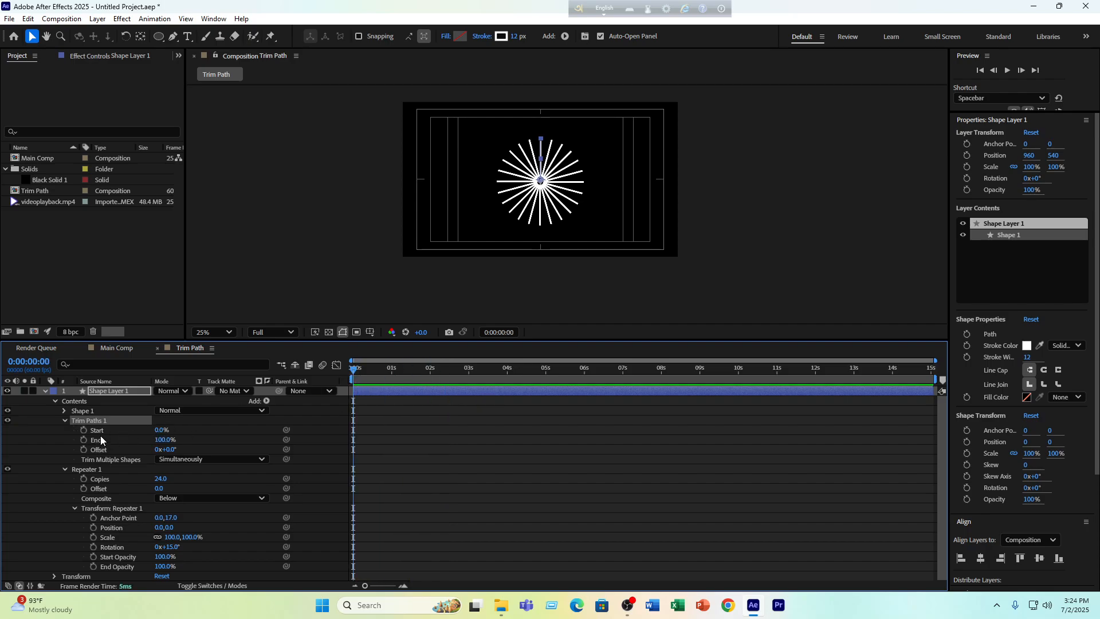
drag(164, 439, 112, 447)
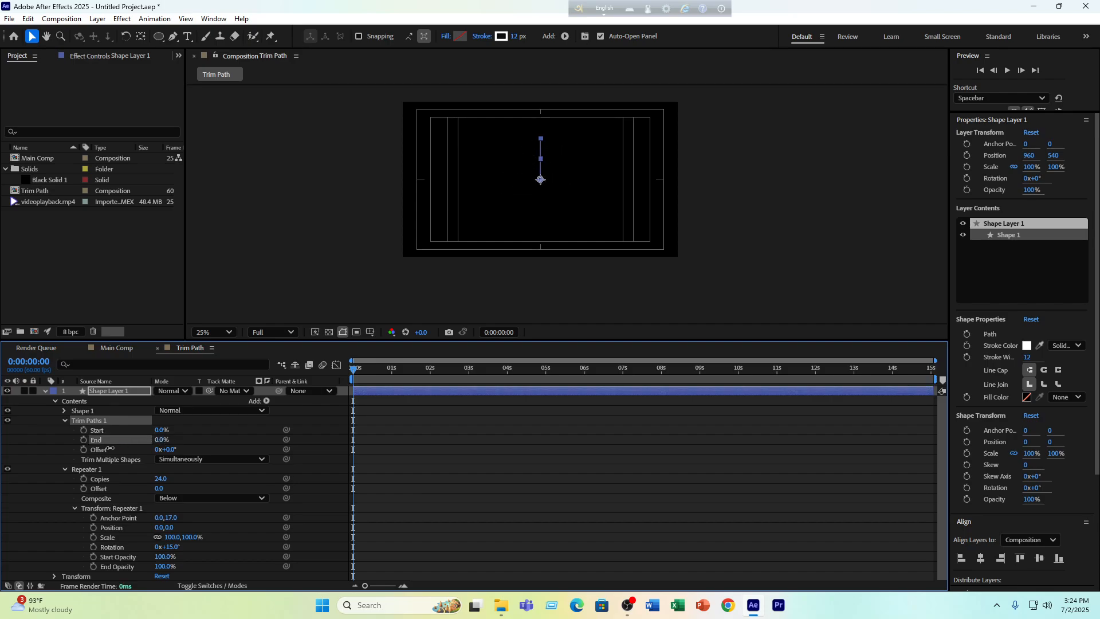
key(ctrl+z)
Keyframe the Trim Paths End value from 0% at the composition start to 100% at about 1 second
click(392, 373)
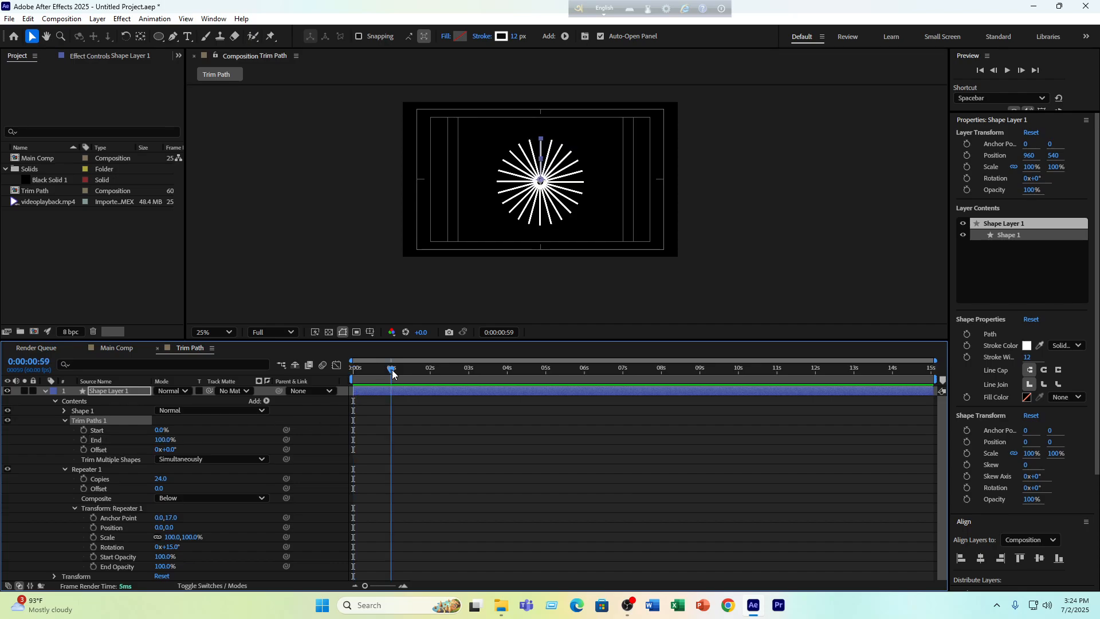
drag(393, 373, 341, 379)
click(84, 439)
drag(158, 440, 91, 448)
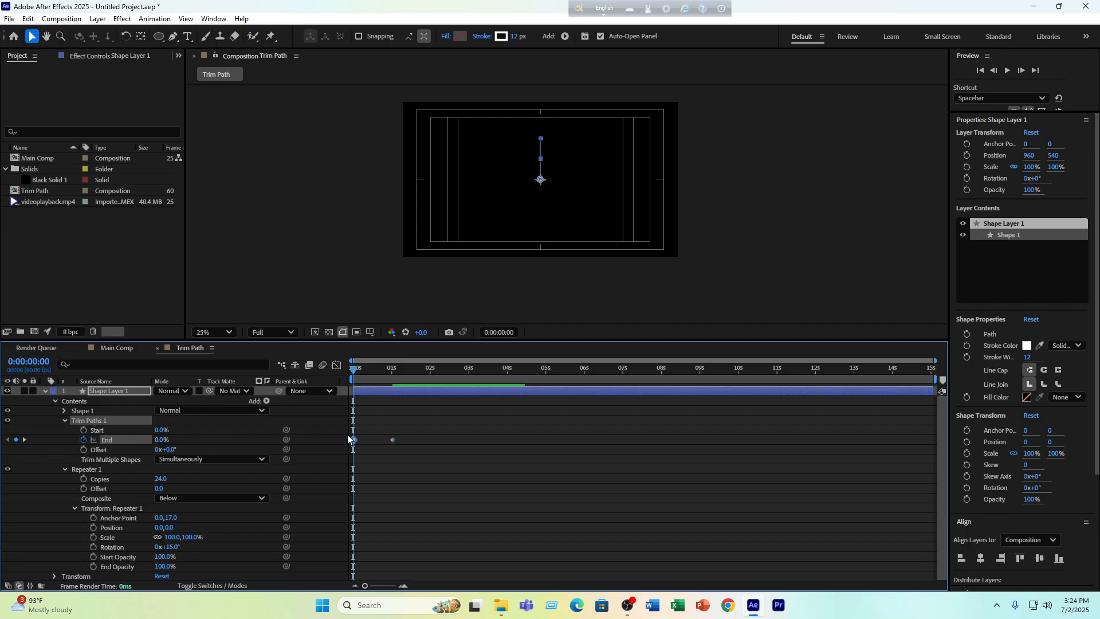
drag(434, 426, 295, 468)
click(371, 440)
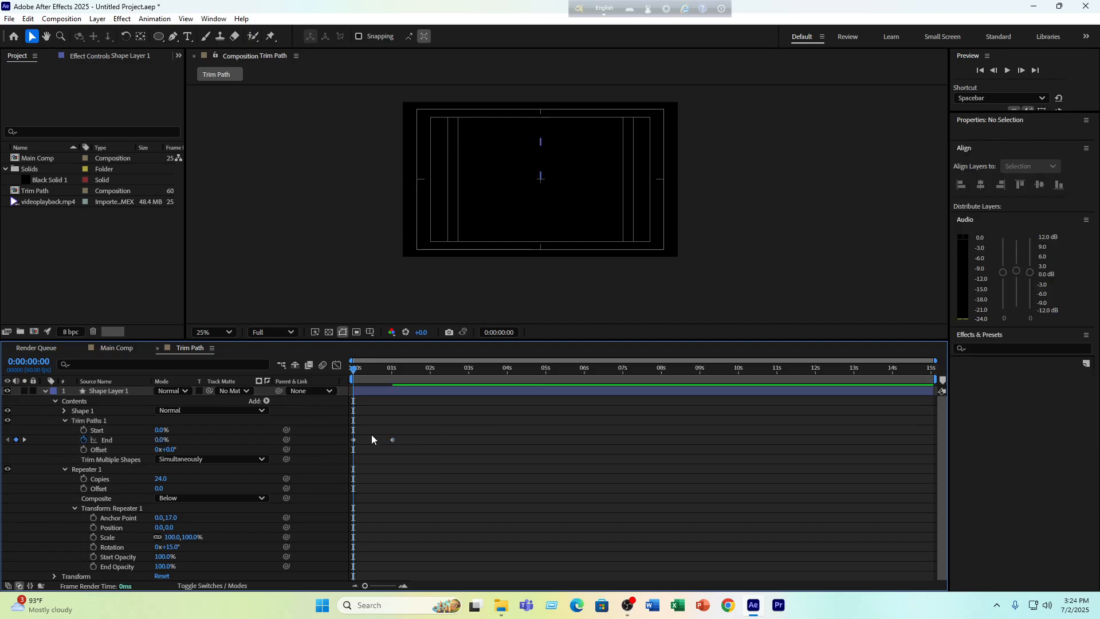
Keyframe the Trim Paths Start value from 0% just before 1 second to 100% at 0:00:01:38
drag(382, 368, 416, 374)
click(85, 430)
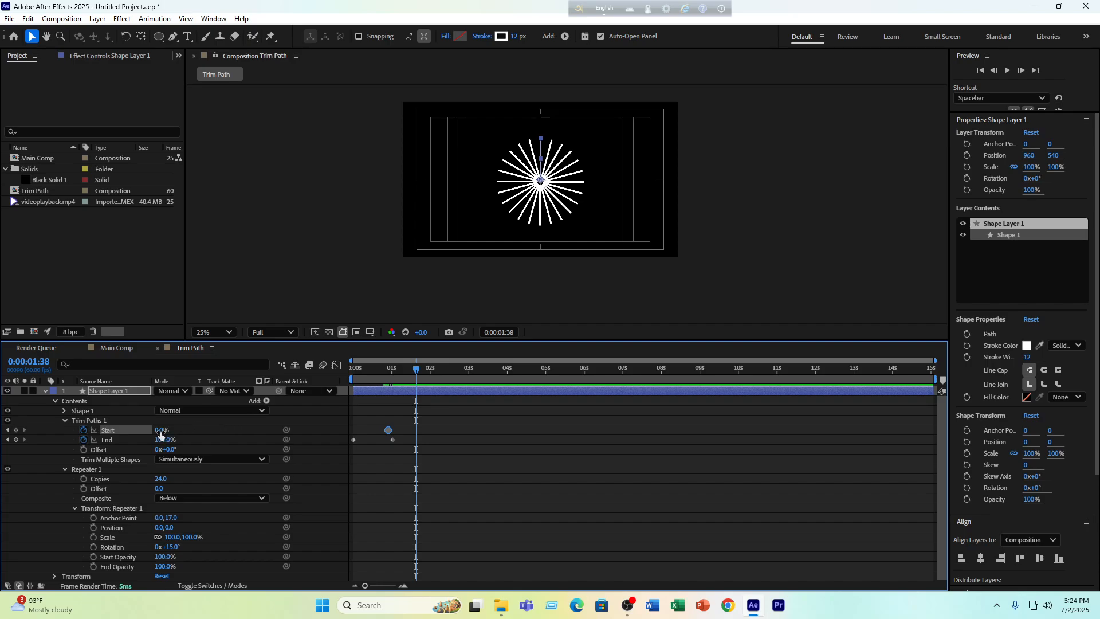
drag(161, 431, 223, 431)
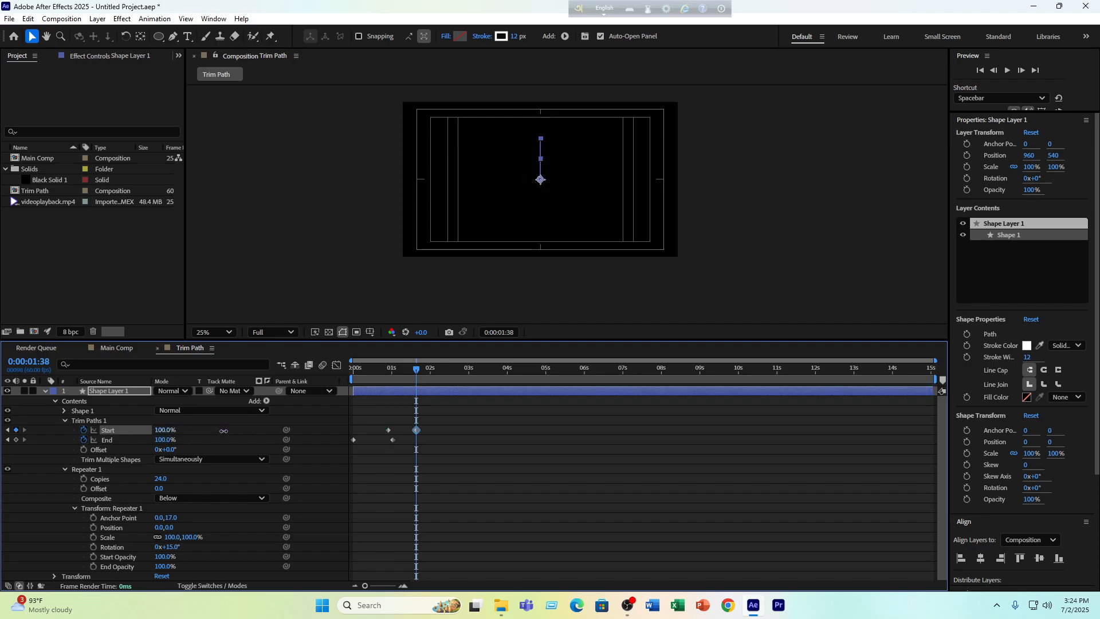
Apply Easy Ease to all Start and End keyframes and adjust their speed curves in the Graph Editor
drag(508, 409, 321, 456)
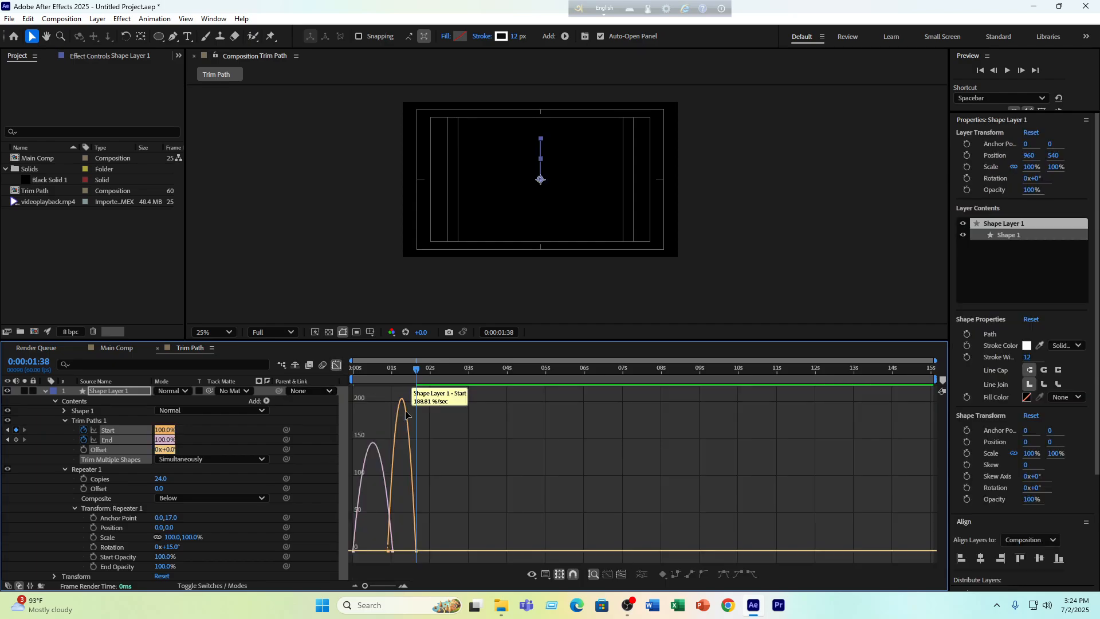
key(shift+F3)
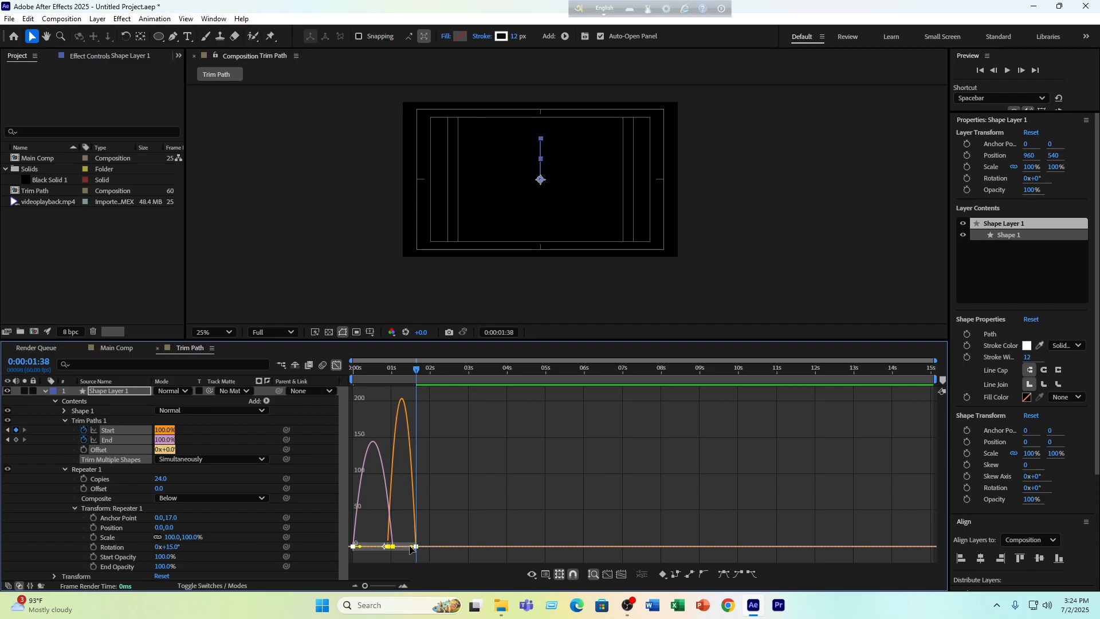
drag(411, 545, 403, 546)
key(shift+F3)
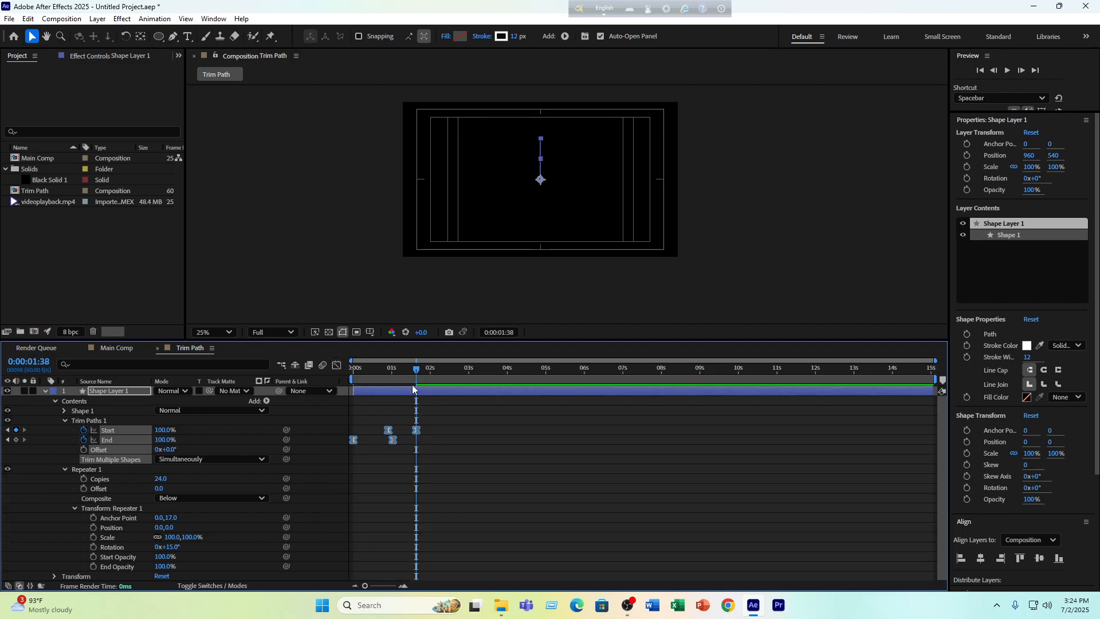
Play the radial burst animation from the composition start and scrub through the Trim Paths keyframes to check the timing
key(Home)
click(440, 514)
key(space)
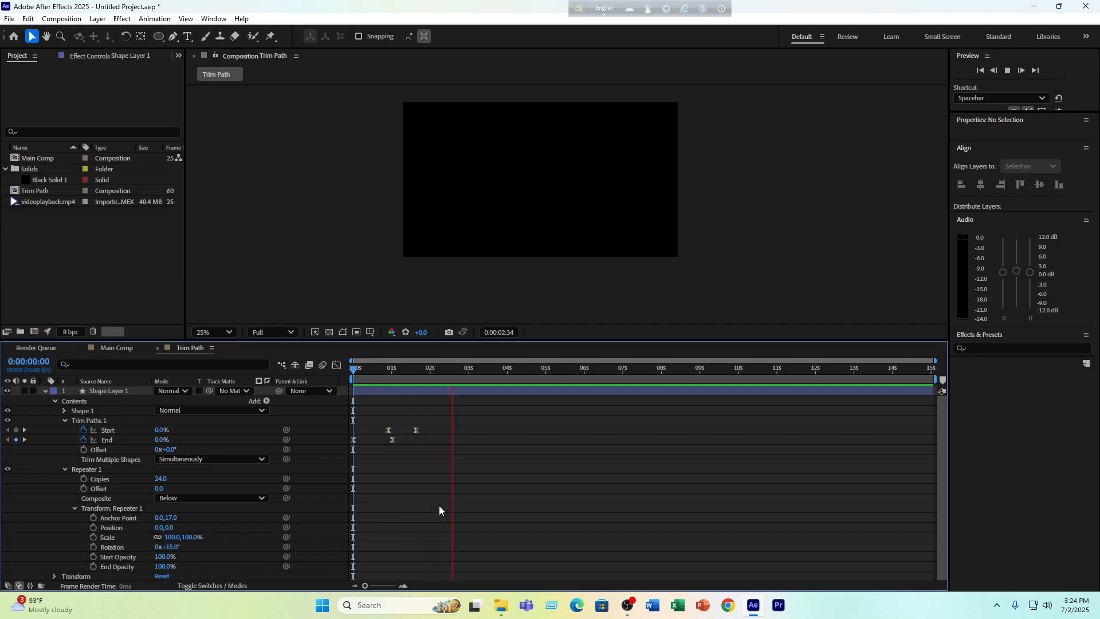
key(space)
drag(395, 370, 335, 417)
key(h)
key(space)
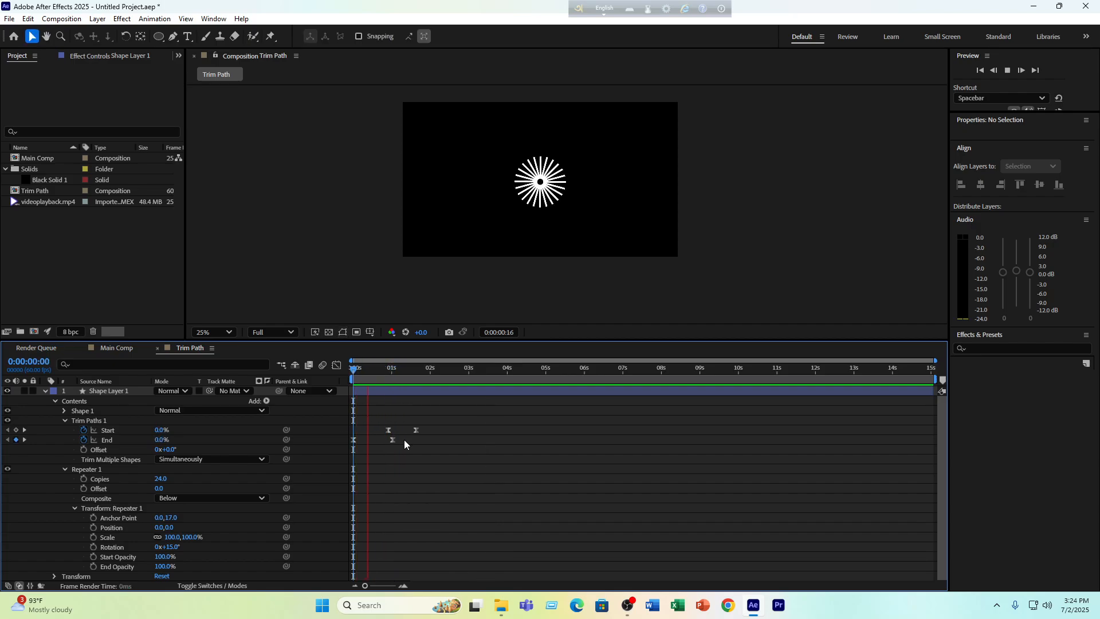
key(space)
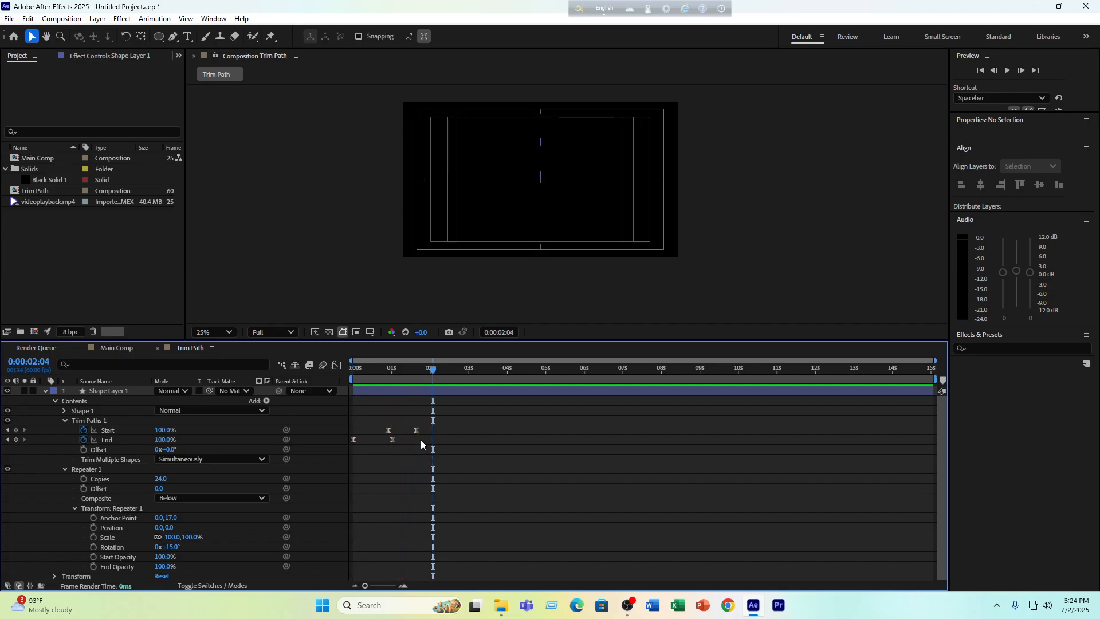
drag(370, 372, 404, 373)
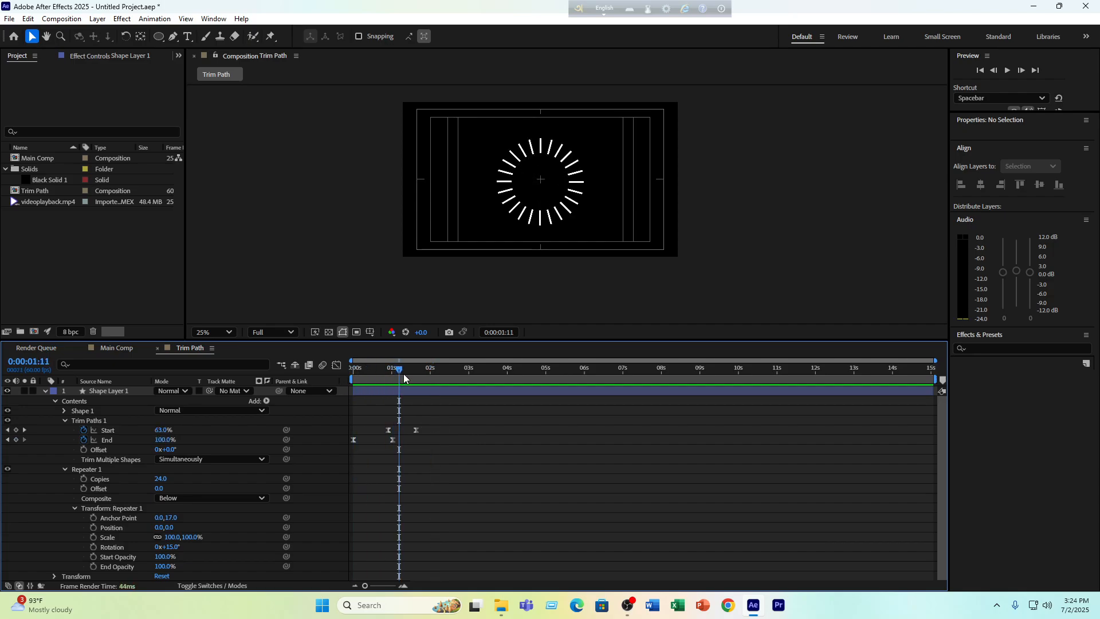
Try setting Trim Multiple Shapes to Individually and play the animation from the start, then undo the change
click(104, 459)
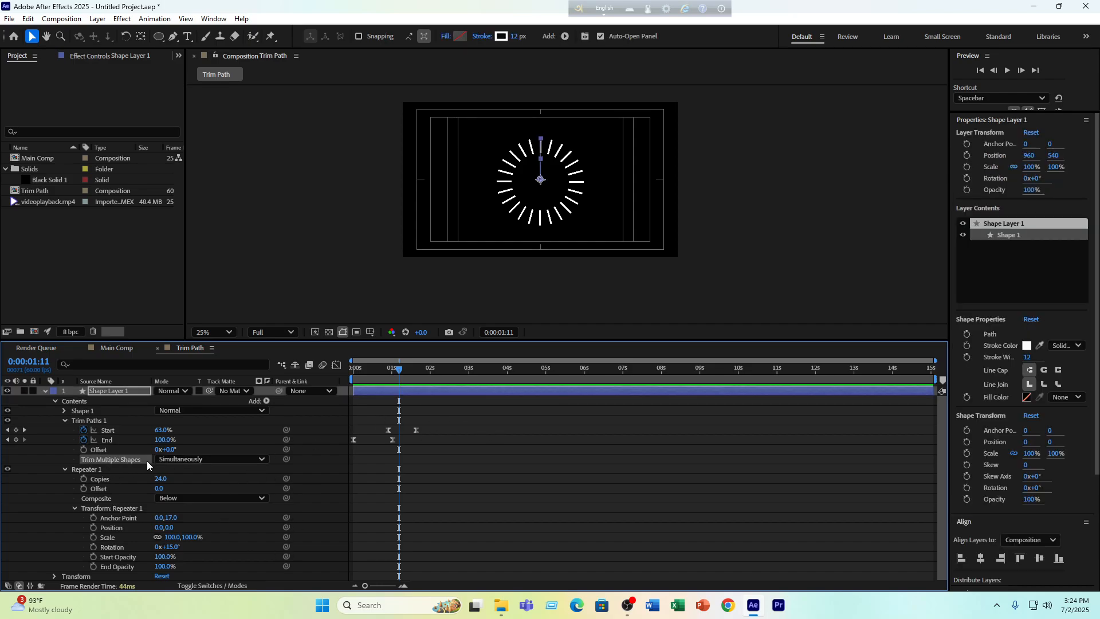
click(207, 463)
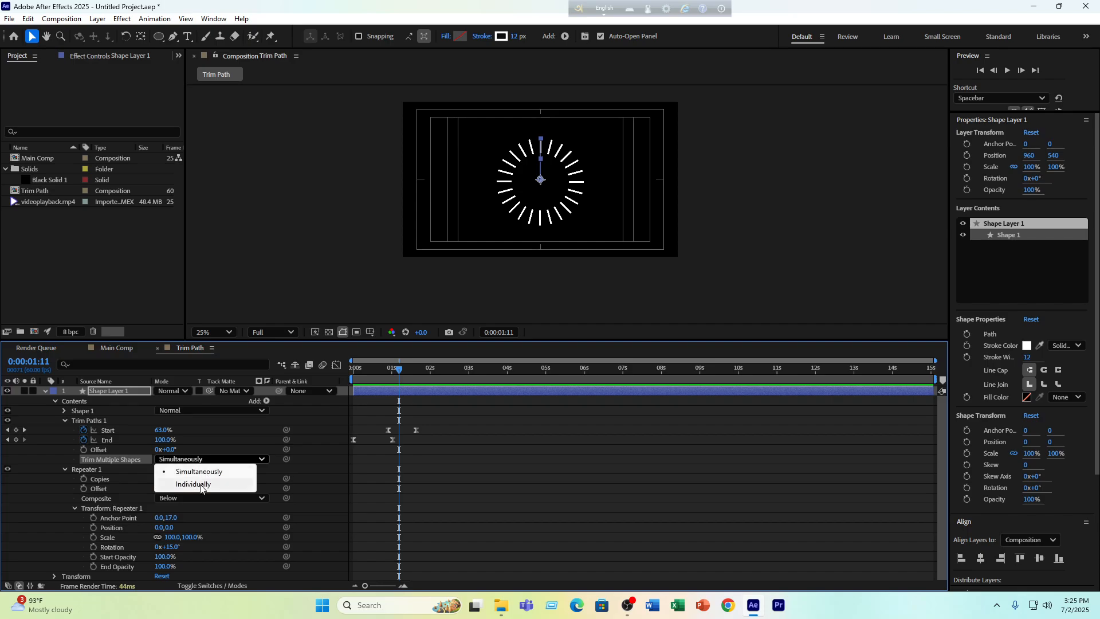
click(201, 485)
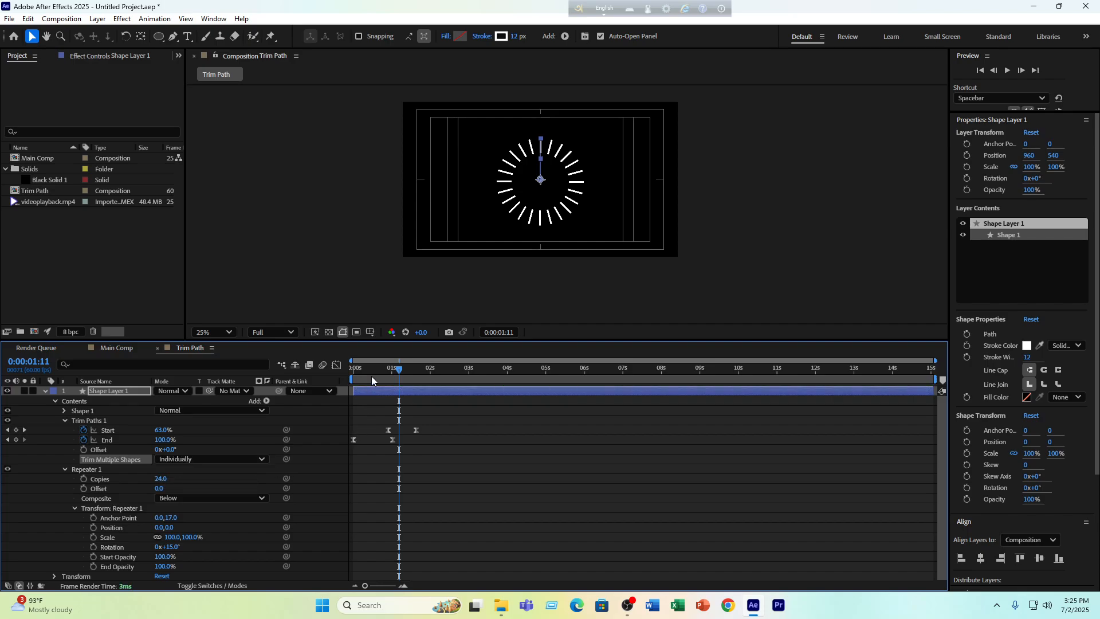
drag(371, 374, 340, 380)
key(space)
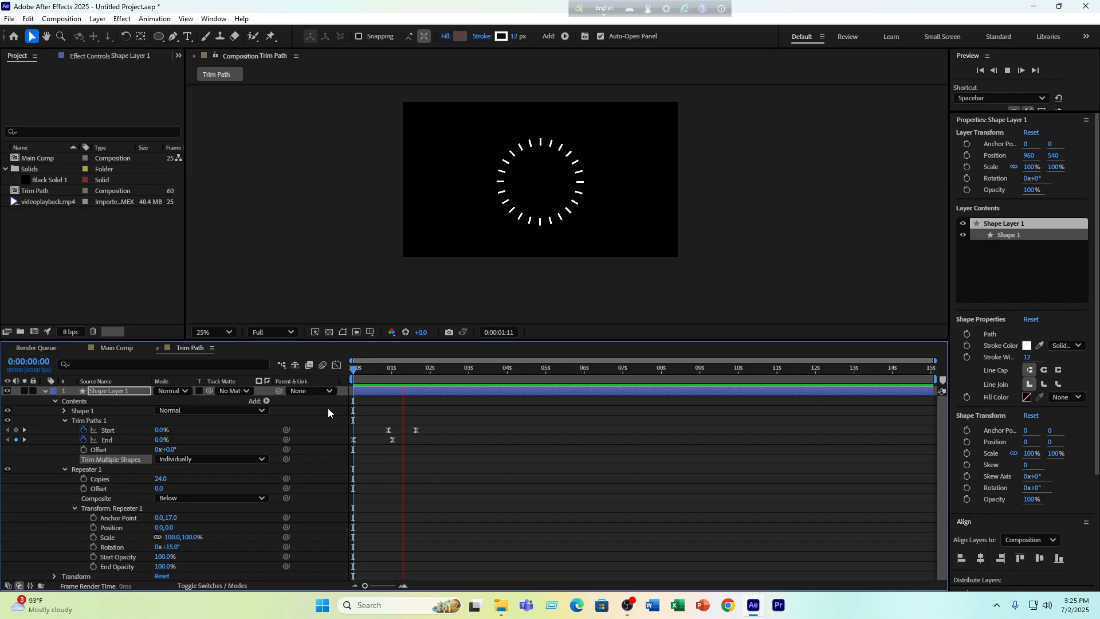
key(space)
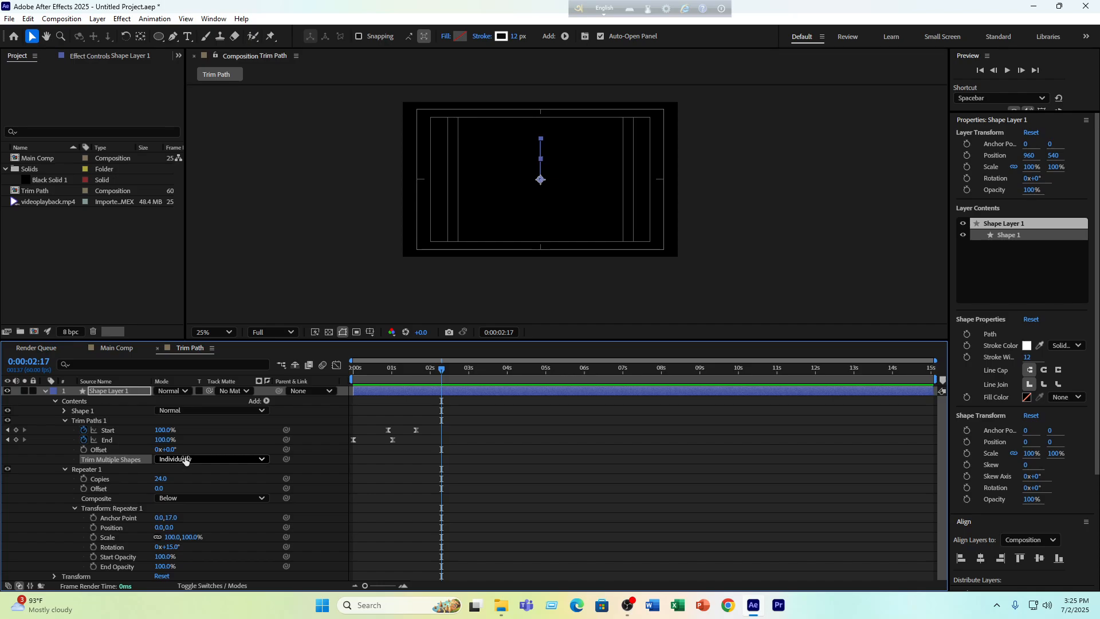
key(ctrl+z)
Replay the burst with Trim Multiple Shapes on Simultaneously and park the current time at 0:00:00:37
click(129, 391)
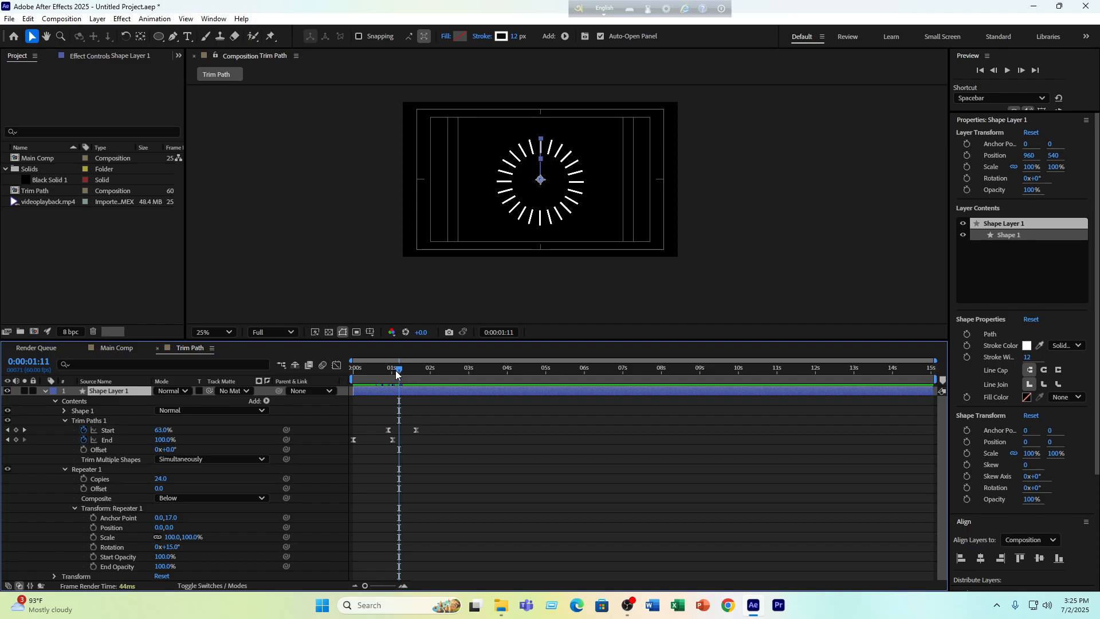
mouse_move(395, 370)
mouse_down()
mouse_move(388, 375)
mouse_move(412, 371)
mouse_up()
key(space)
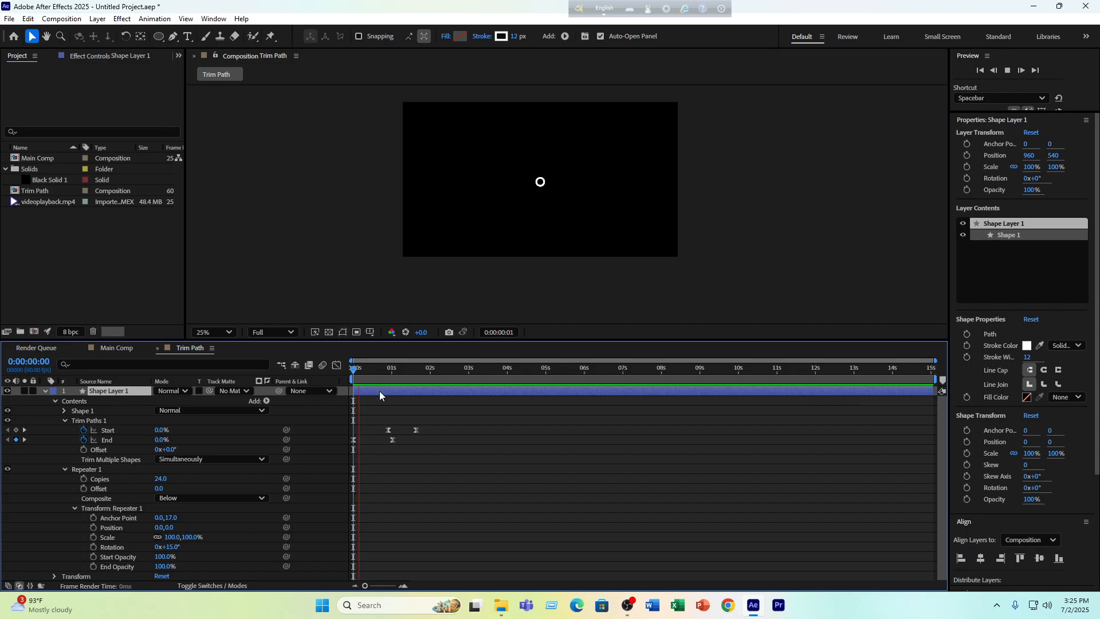
key(space)
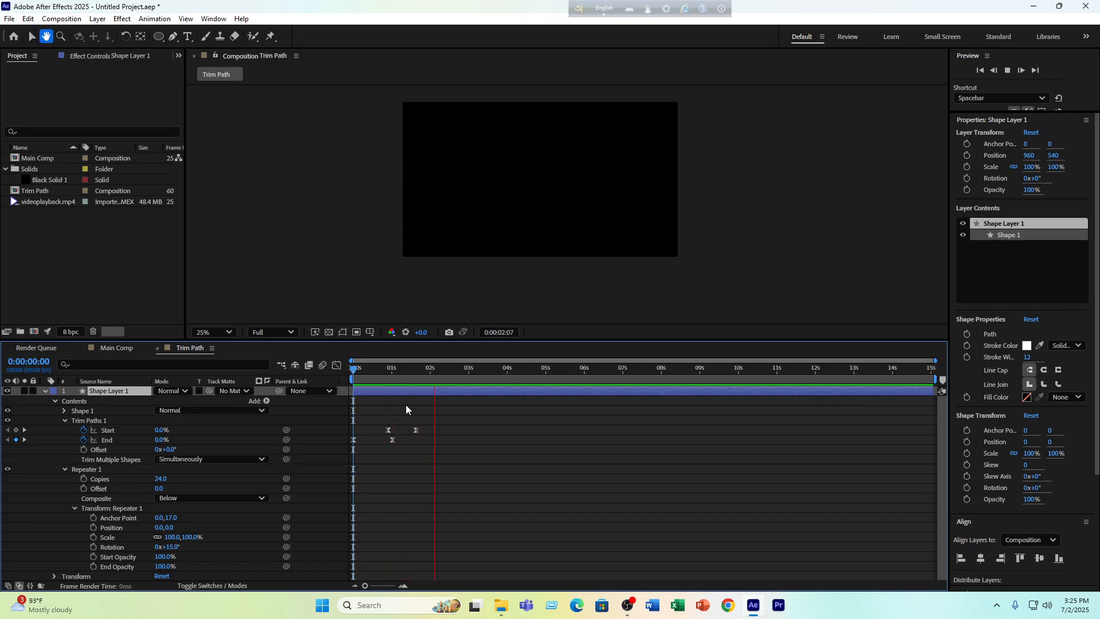
drag(388, 369, 376, 371)
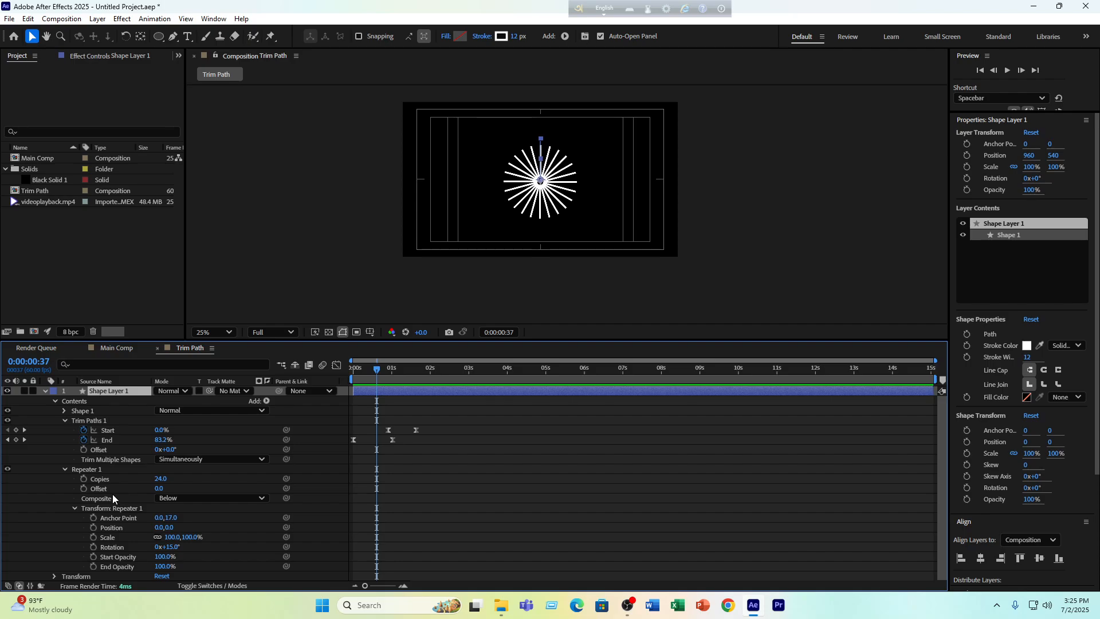
Reveal Shape 1's Stroke 1 properties and add a dash of 10 to the stroke, keeping the line join unchanged
click(63, 410)
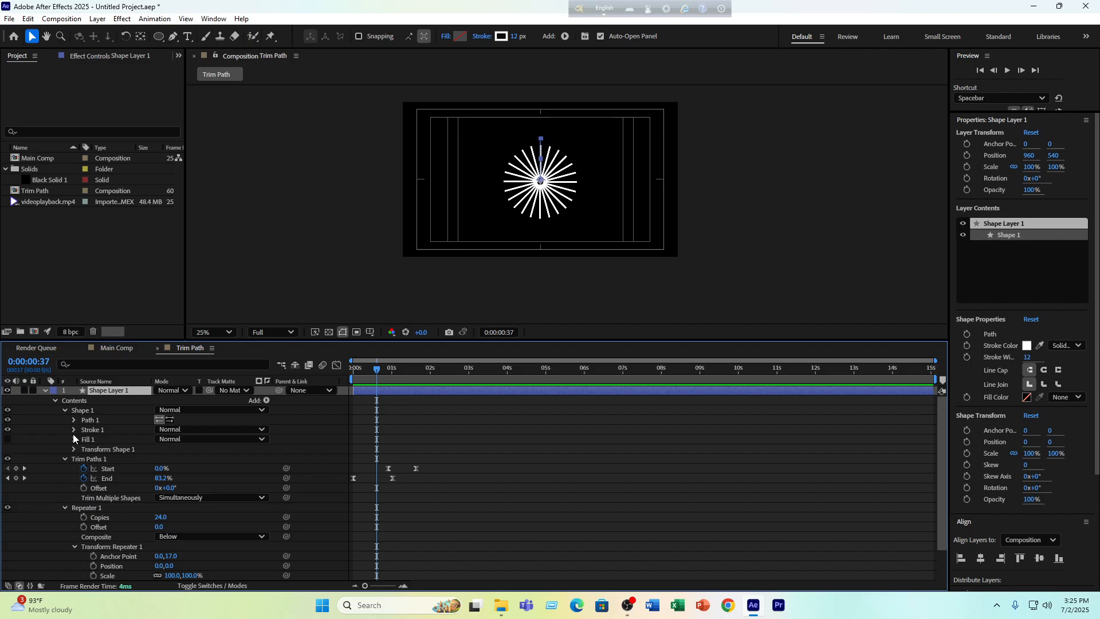
click(73, 430)
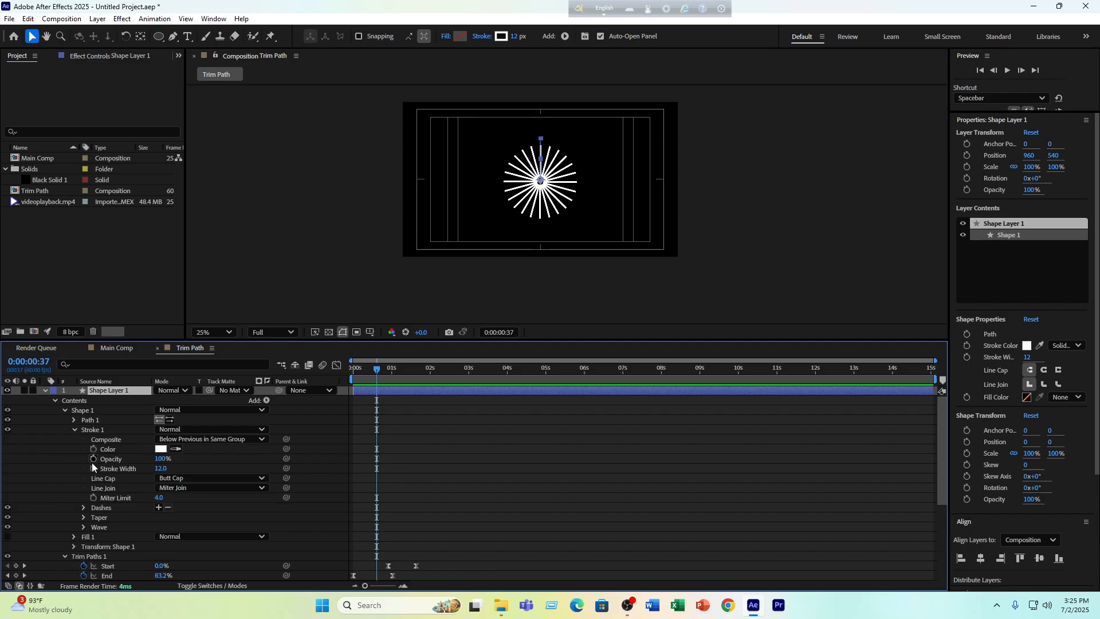
click(159, 507)
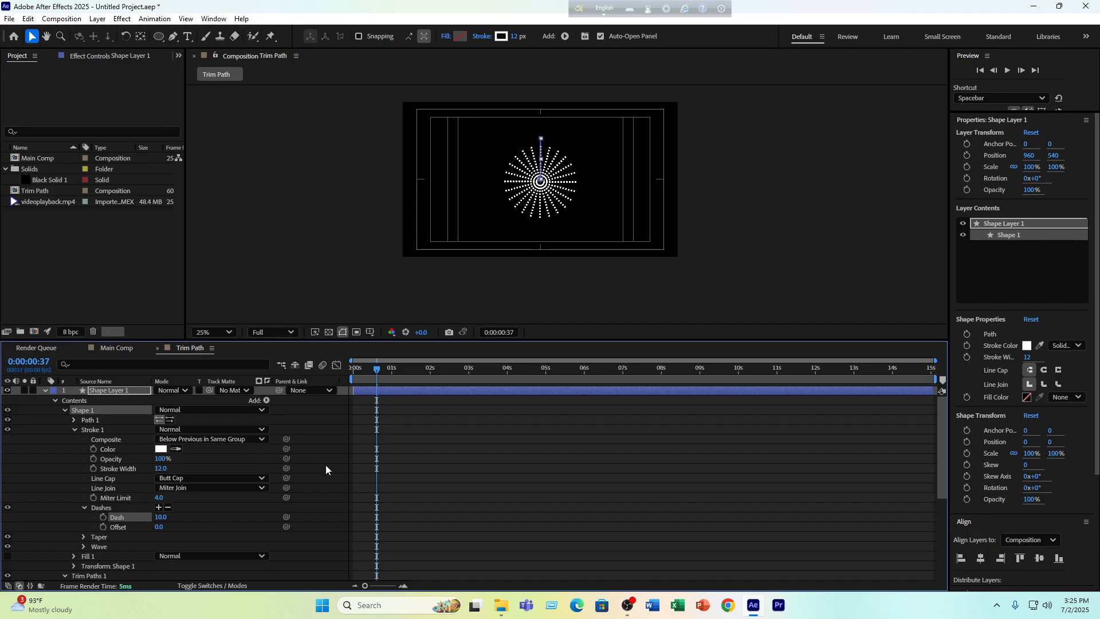
click(188, 489)
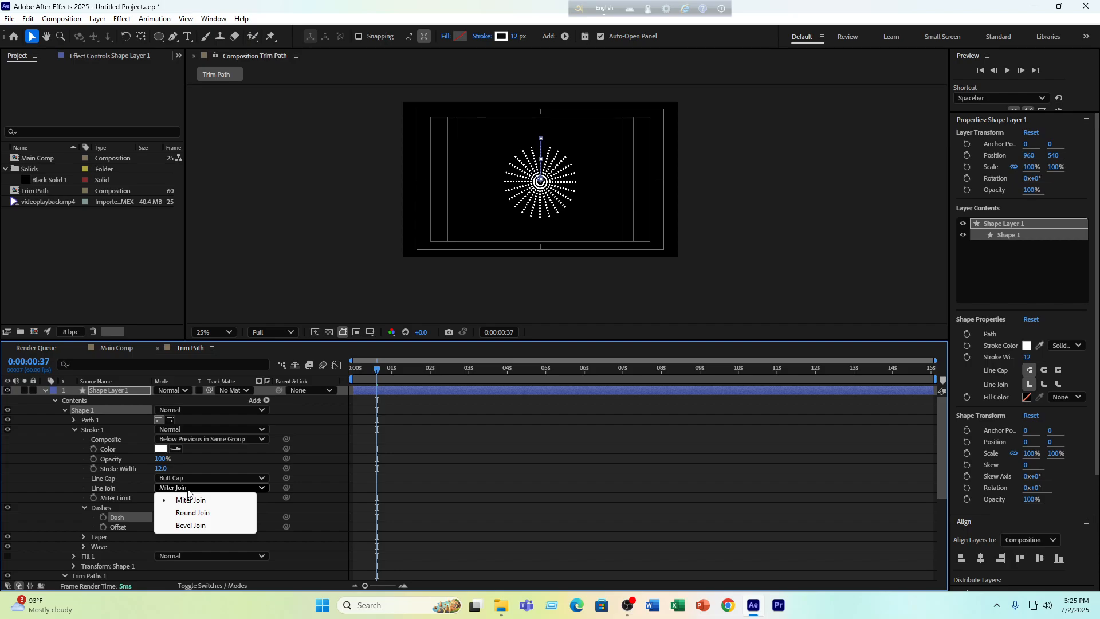
click(416, 487)
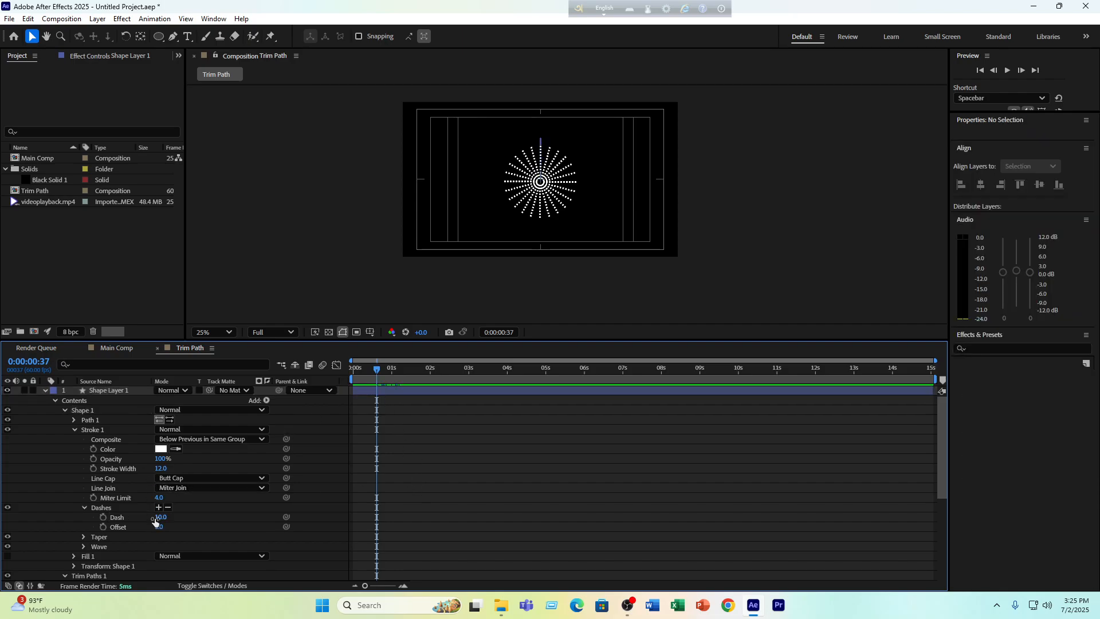
Zoom in on the composition and play the dashed burst from the start to examine how the dashes animate
drag(377, 369, 353, 371)
key(period)
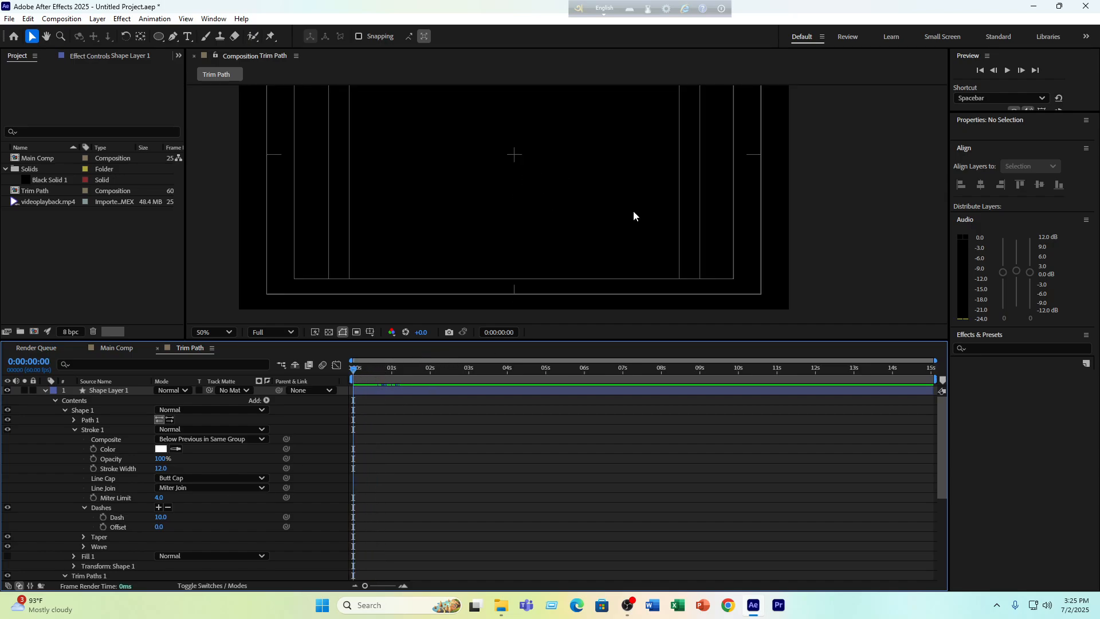
key(space)
key(space)
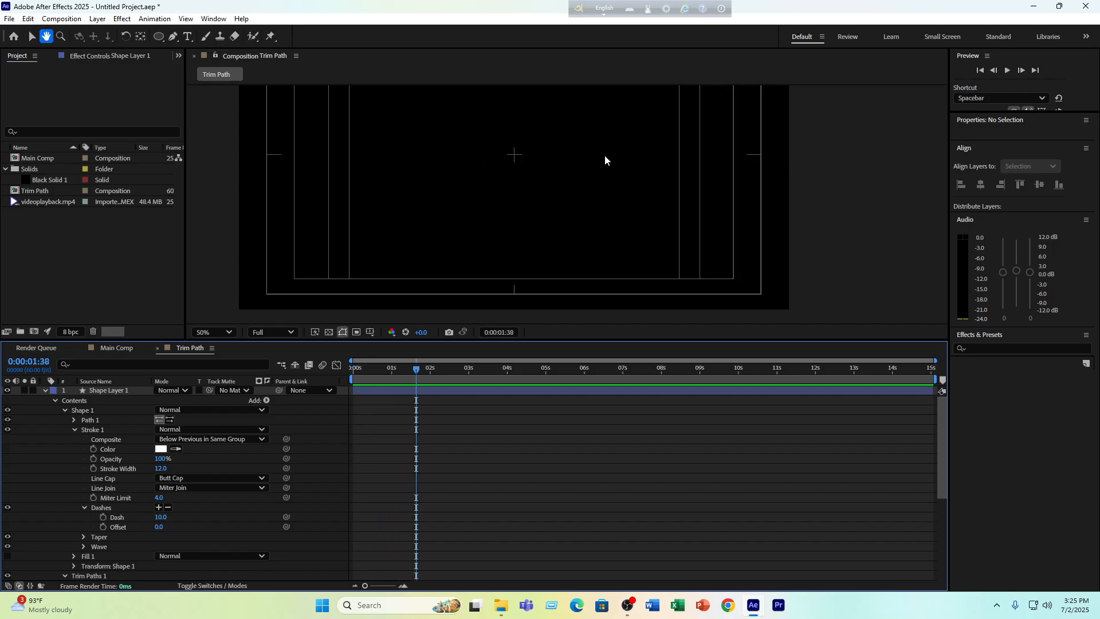
click(603, 154)
key(space)
drag(598, 152, 607, 196)
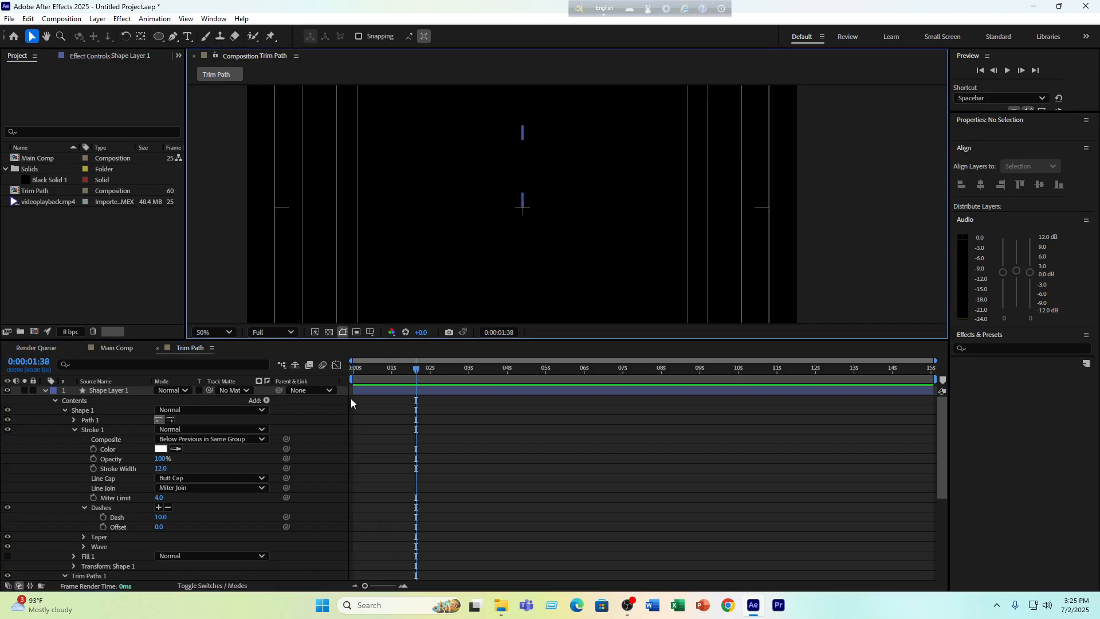
click(350, 374)
key(space)
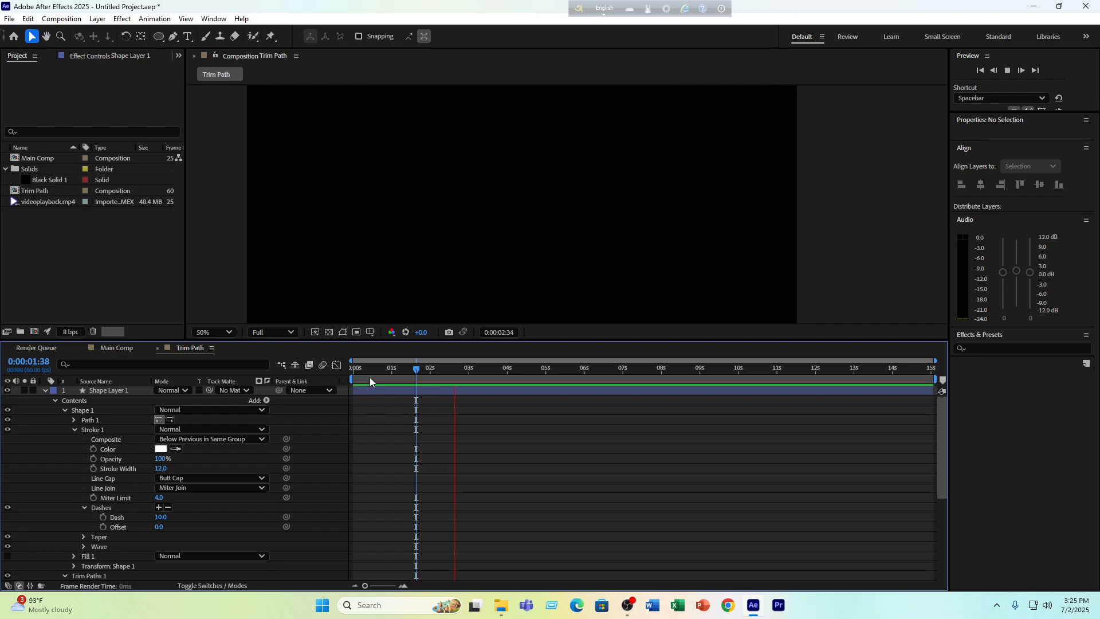
key(space)
drag(399, 372, 335, 404)
key(space)
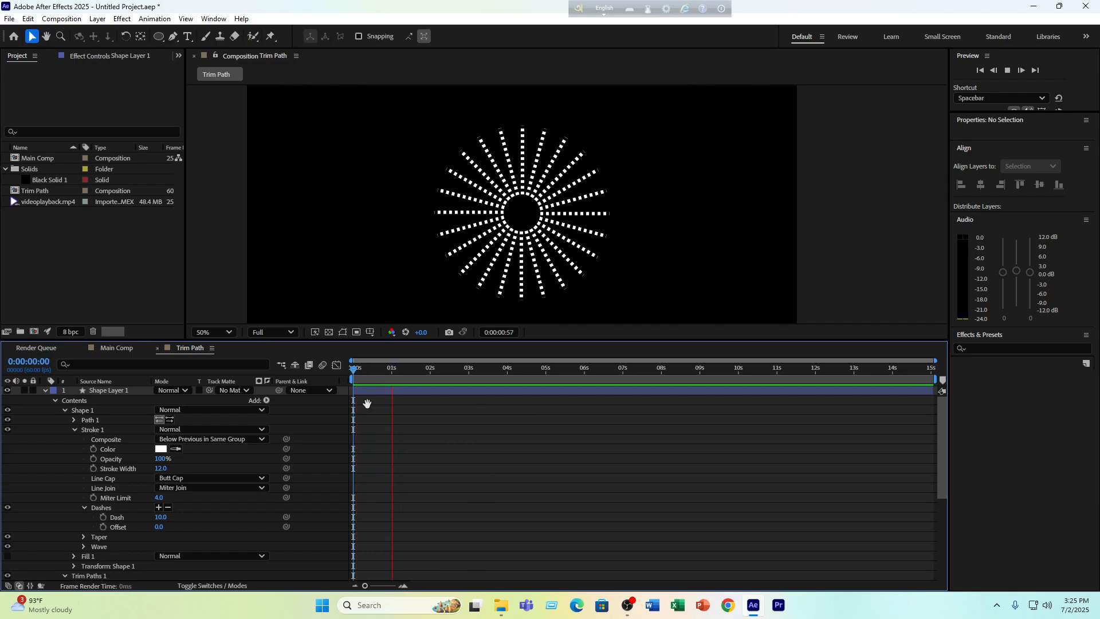
key(space)
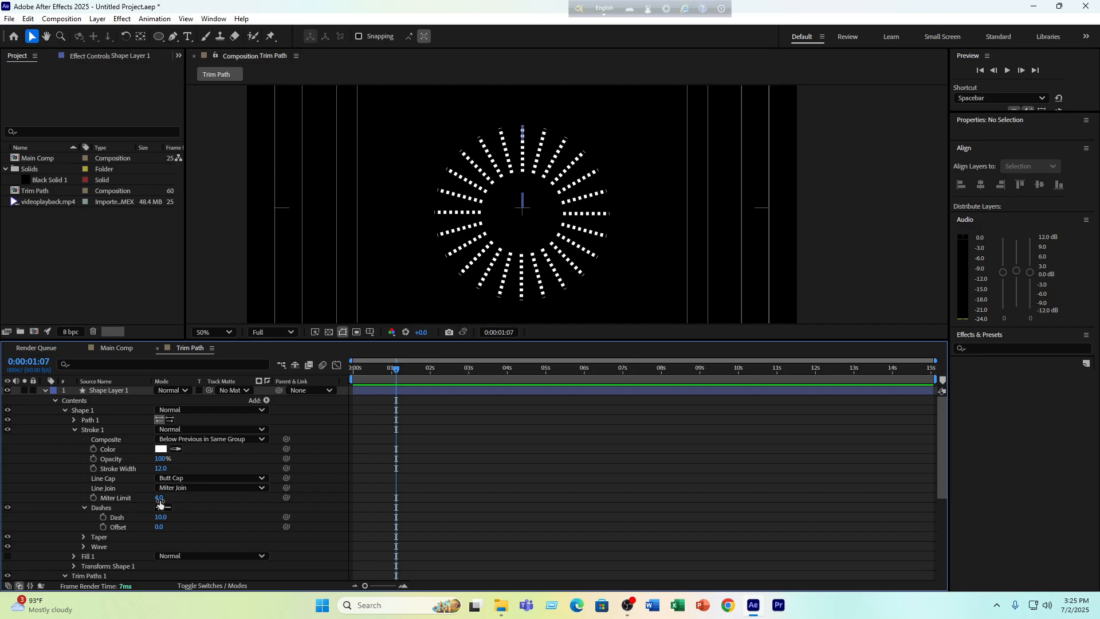
Set Stroke 1's Wave Amount to 84% and remove the dash from the stroke
click(83, 546)
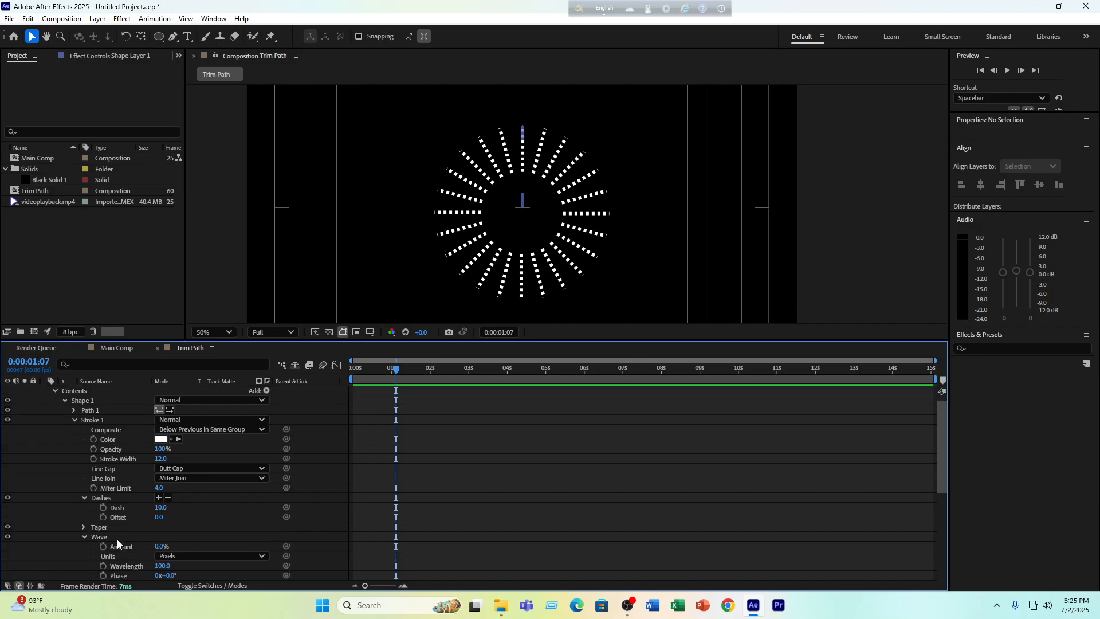
drag(161, 546, 199, 540)
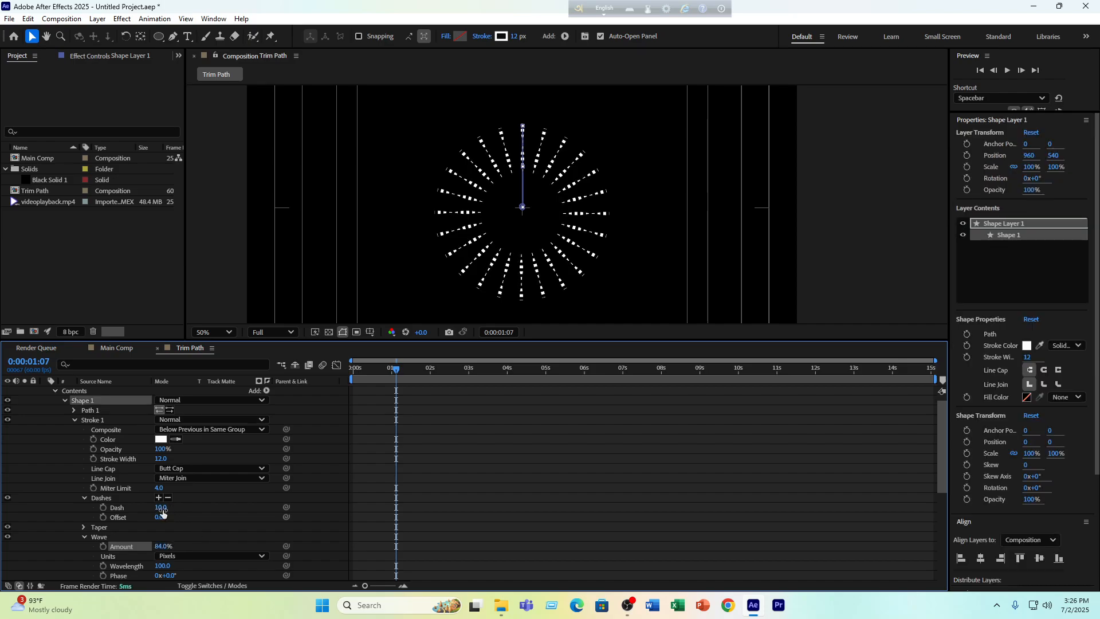
click(167, 497)
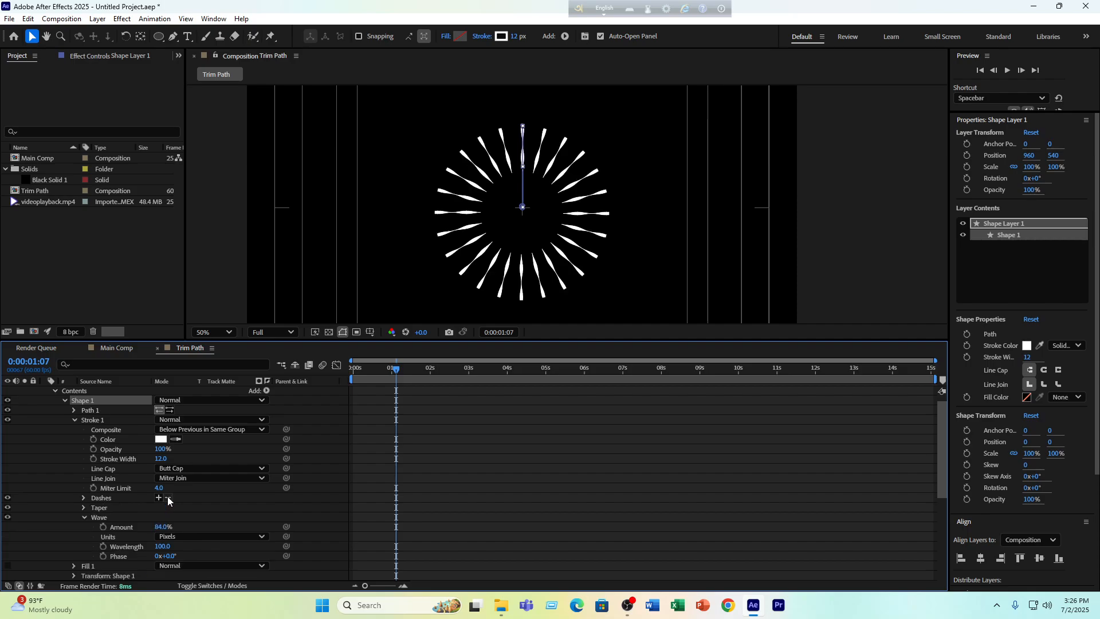
Play and scrub the wavy-stroke burst from the start, viewing the whole composition at 25%, to check its look
drag(401, 370, 354, 427)
key(space)
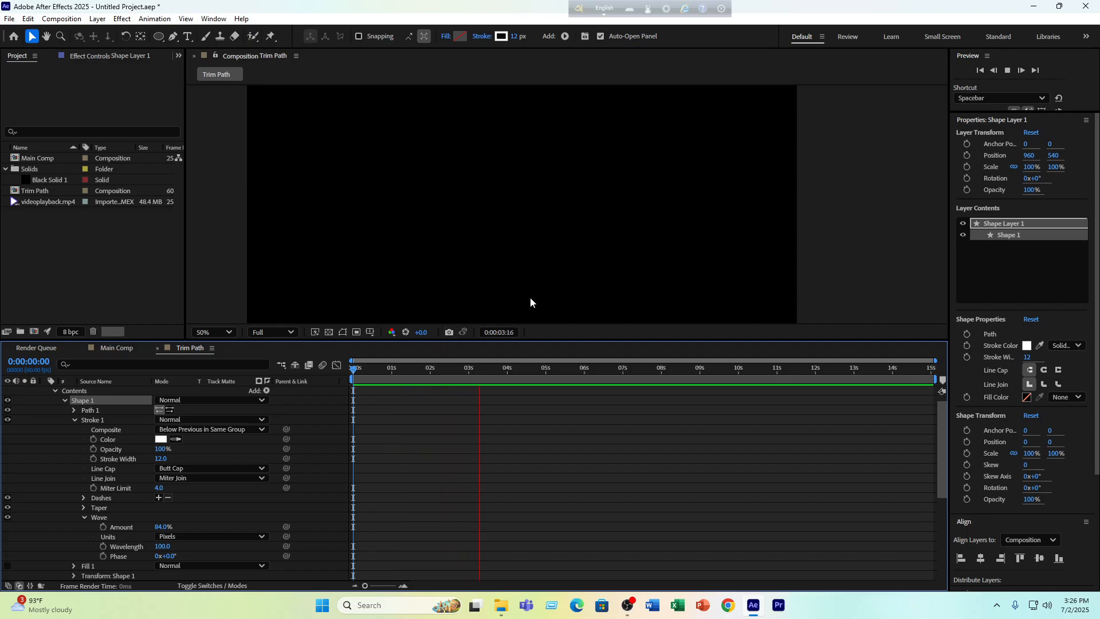
scroll(530, 298, down, 2)
key(space)
drag(408, 371, 371, 384)
key(space)
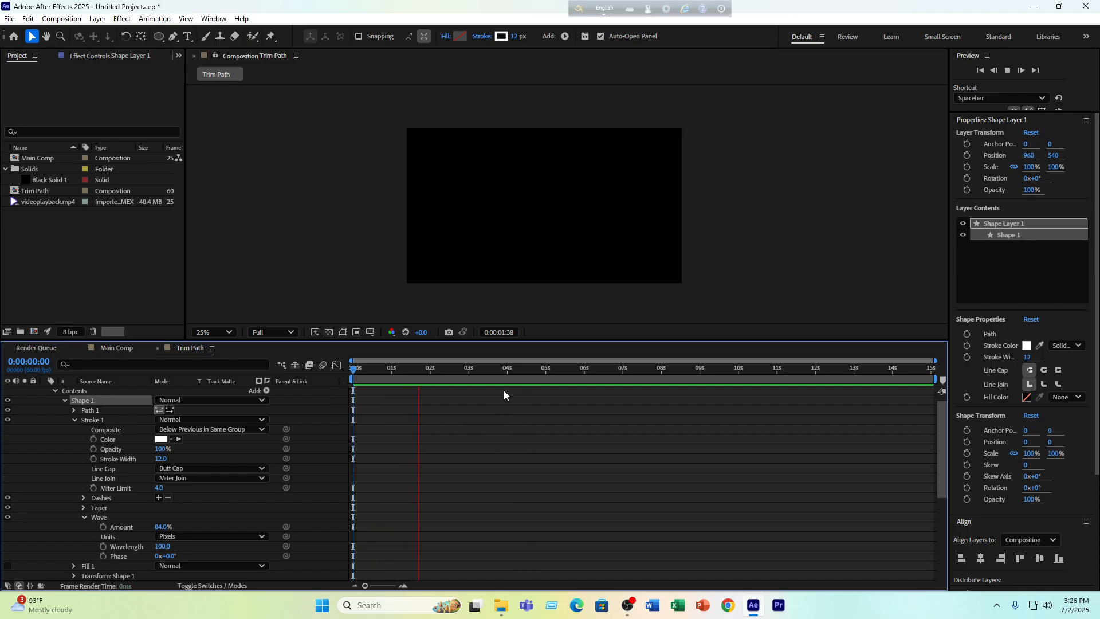
key(space)
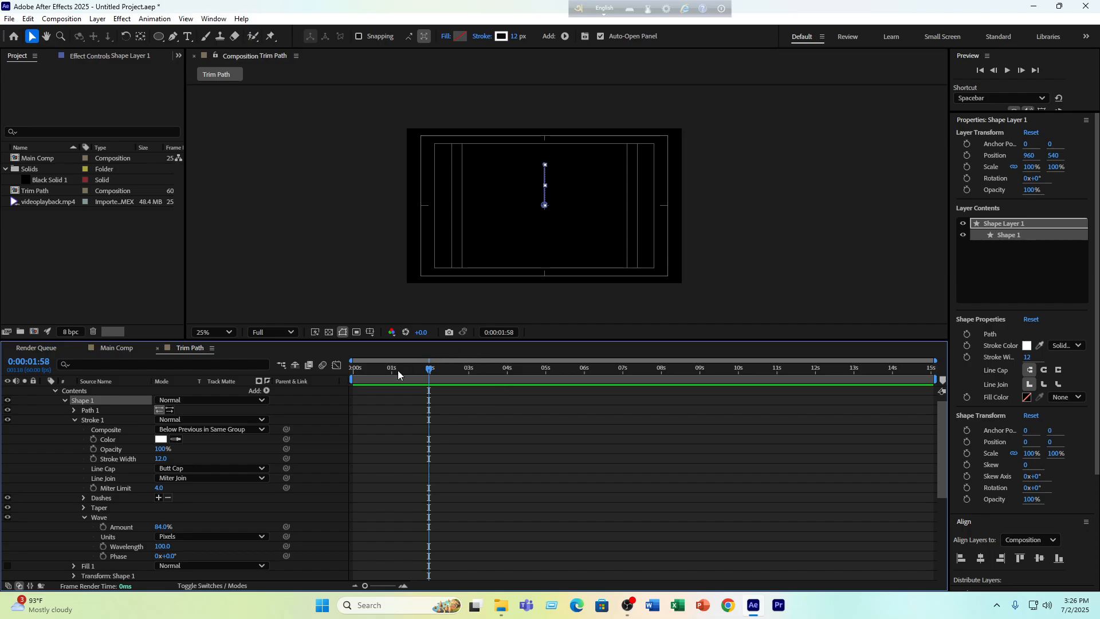
drag(397, 370, 335, 383)
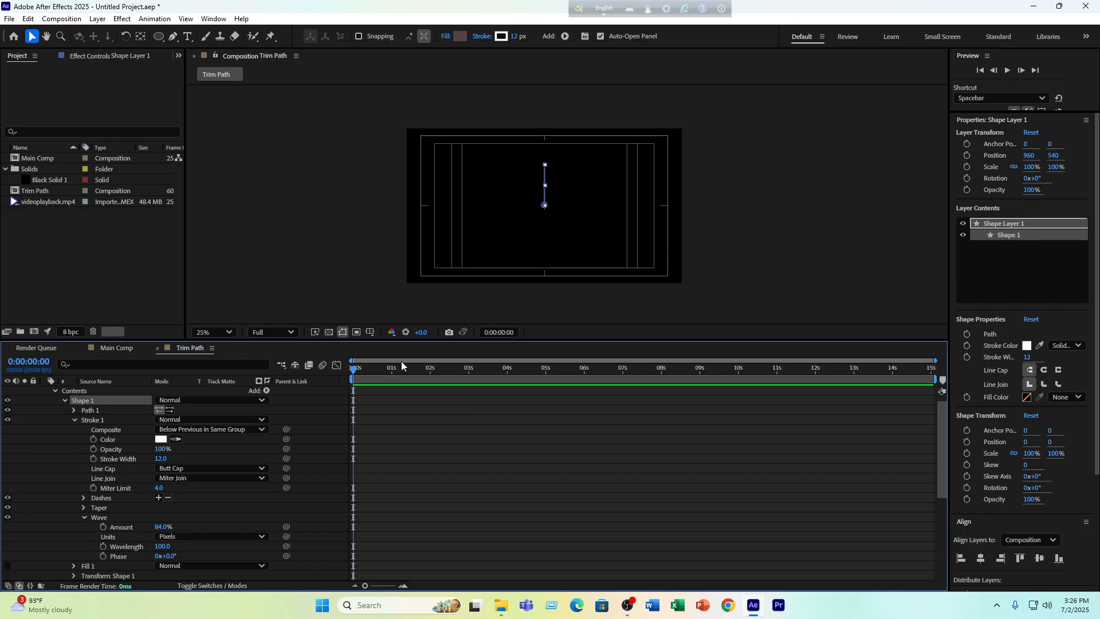
drag(358, 368, 389, 375)
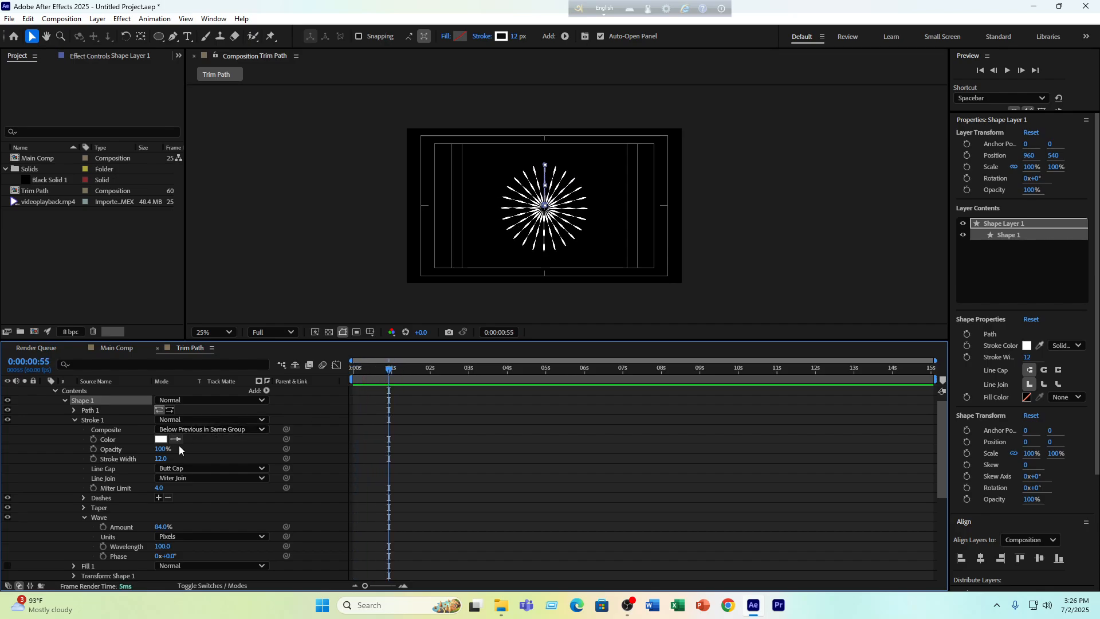
Add a Rotation keyframe of 0x+0.0° to Shape Layer 1 and place it slightly after the half-second mark
scroll(166, 446, up, 1)
click(109, 390)
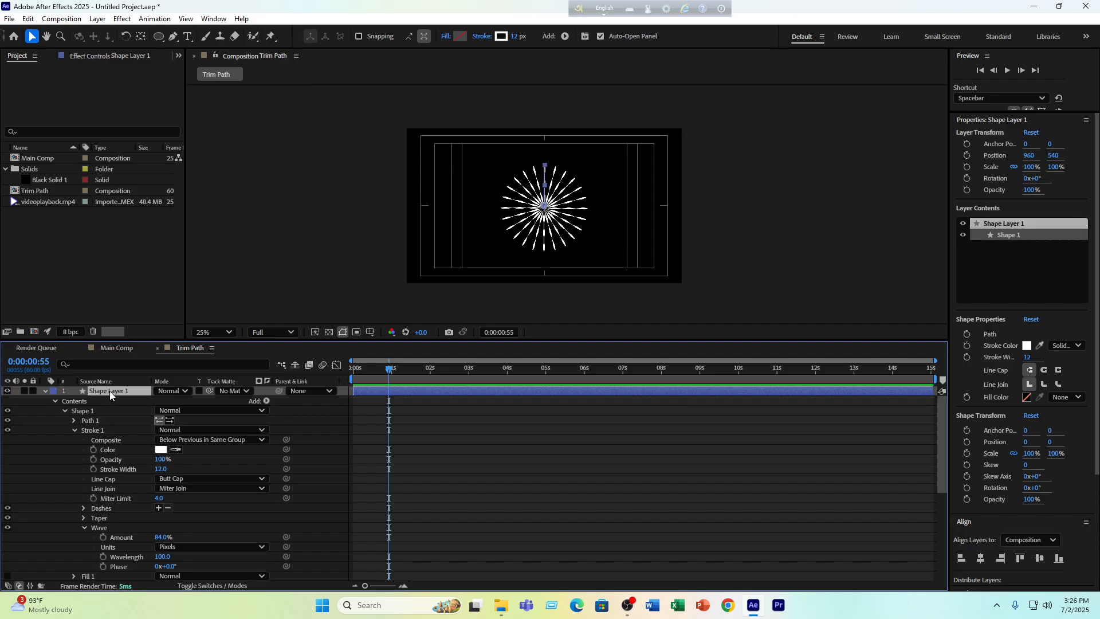
key(r)
click(74, 400)
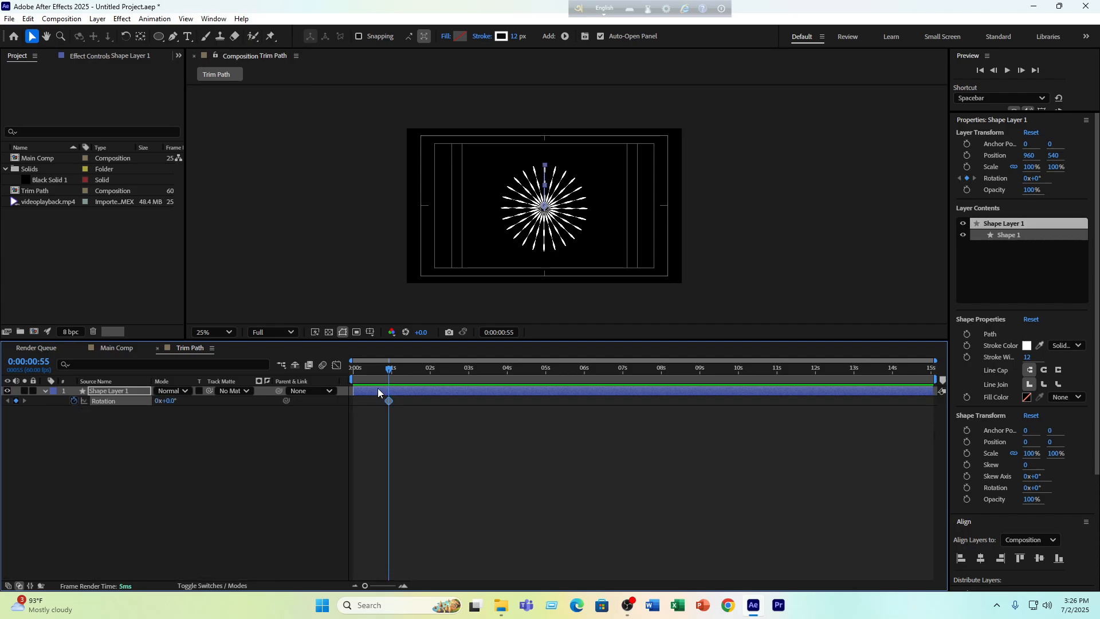
drag(391, 368, 377, 401)
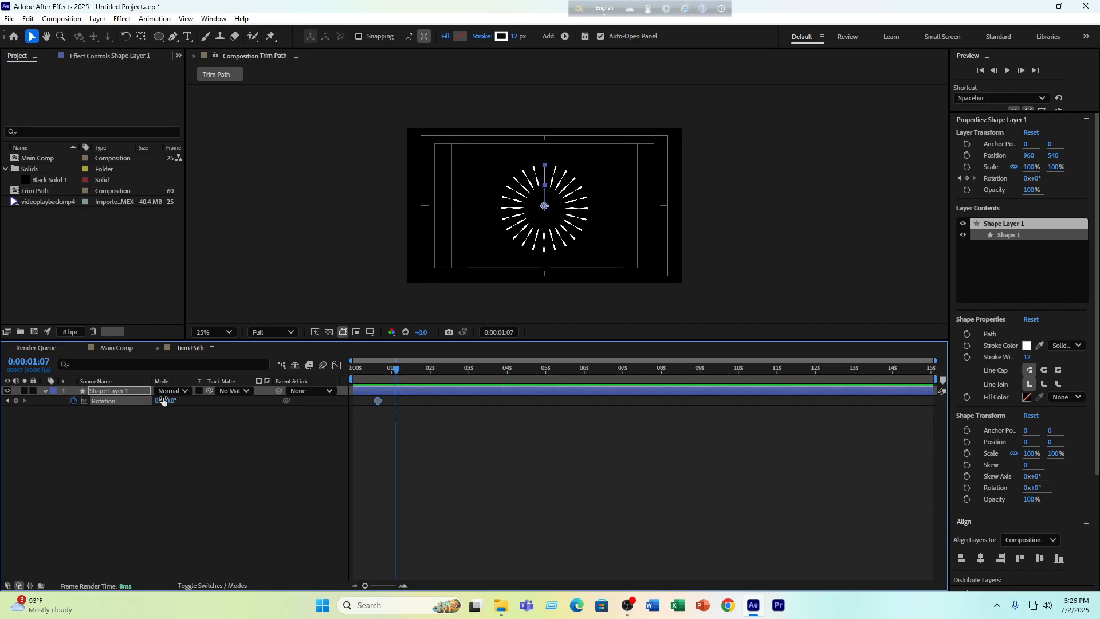
Set Shape Layer 1's Rotation to 0x+94.0° at 0:00:01:07 and preview the spinning burst
drag(170, 400, 304, 404)
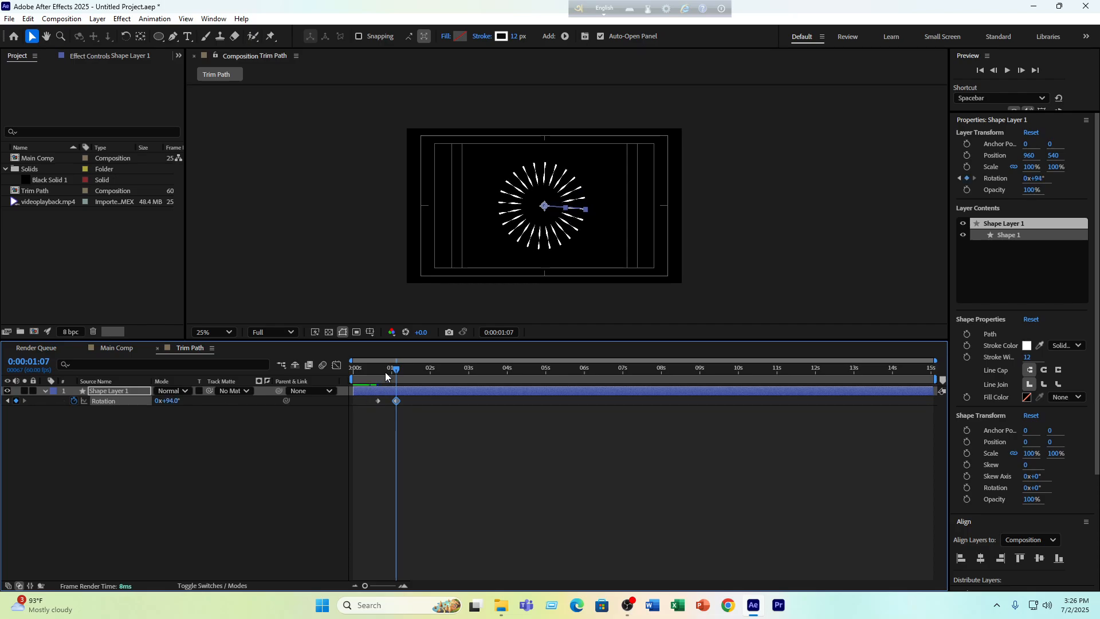
key(space)
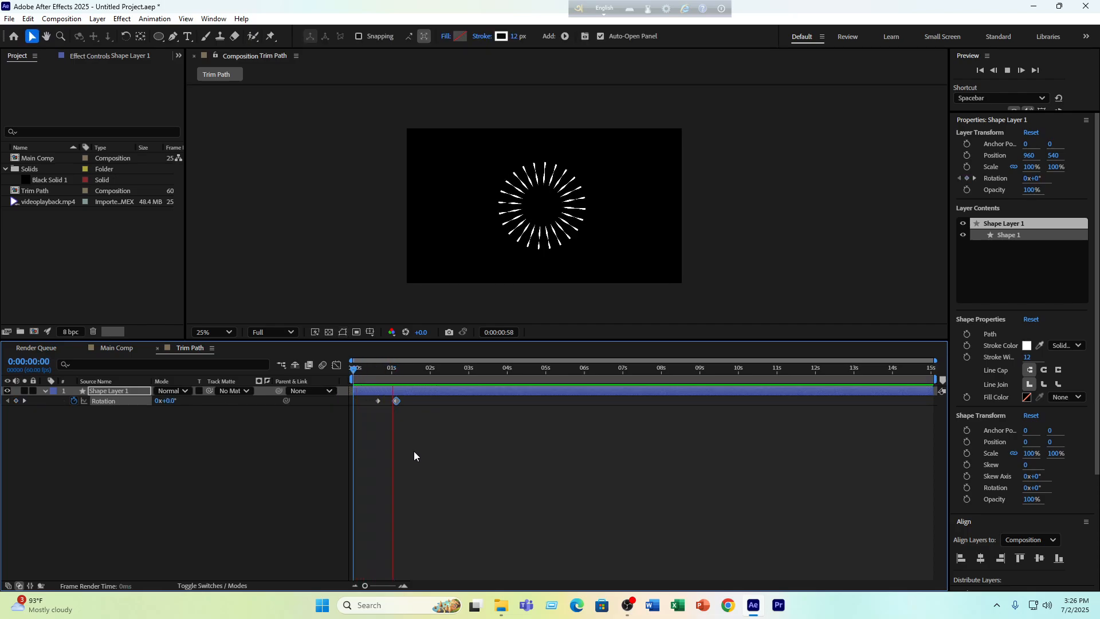
key(space)
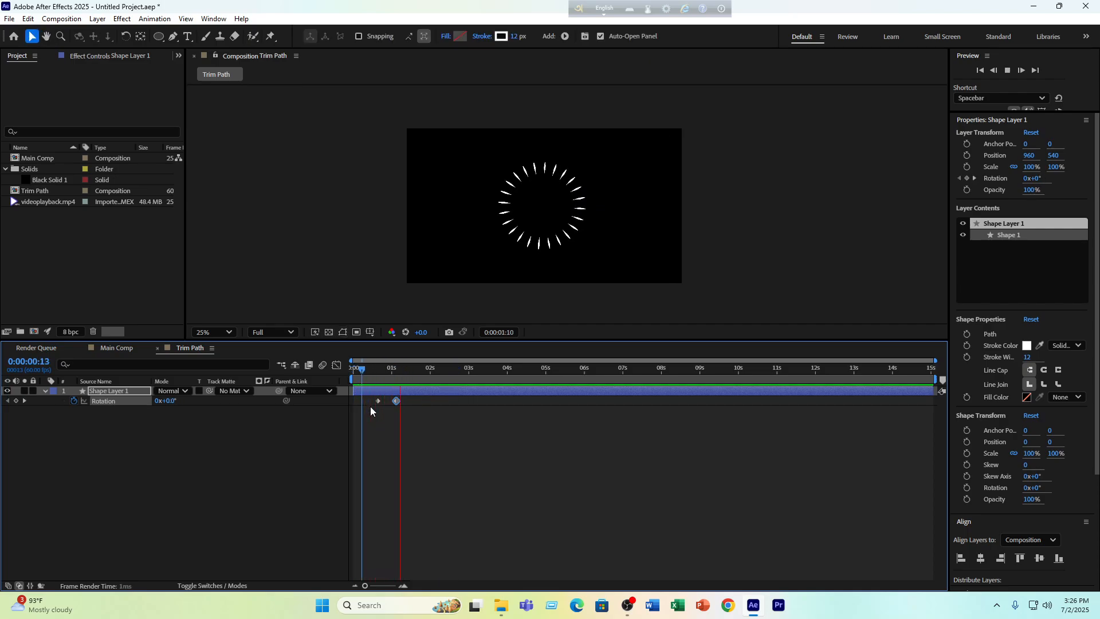
key(space)
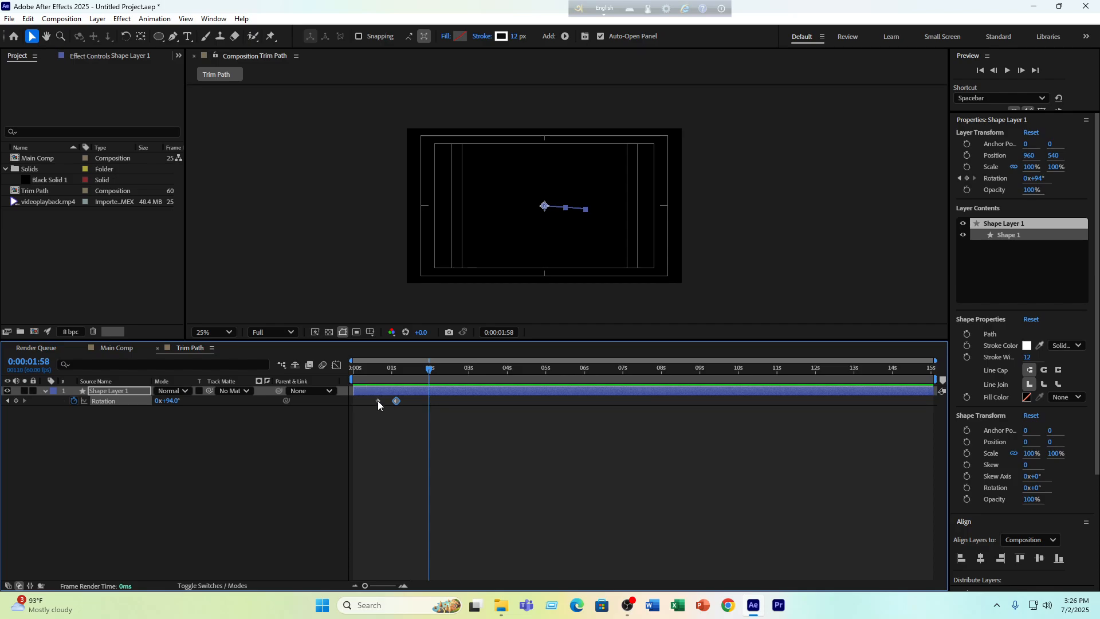
Move the first Rotation keyframe to 0:00:00:20, Easy Ease both Rotation keyframes, shift the last one to about 1.4 s, and preview
drag(378, 400, 354, 402)
key(space)
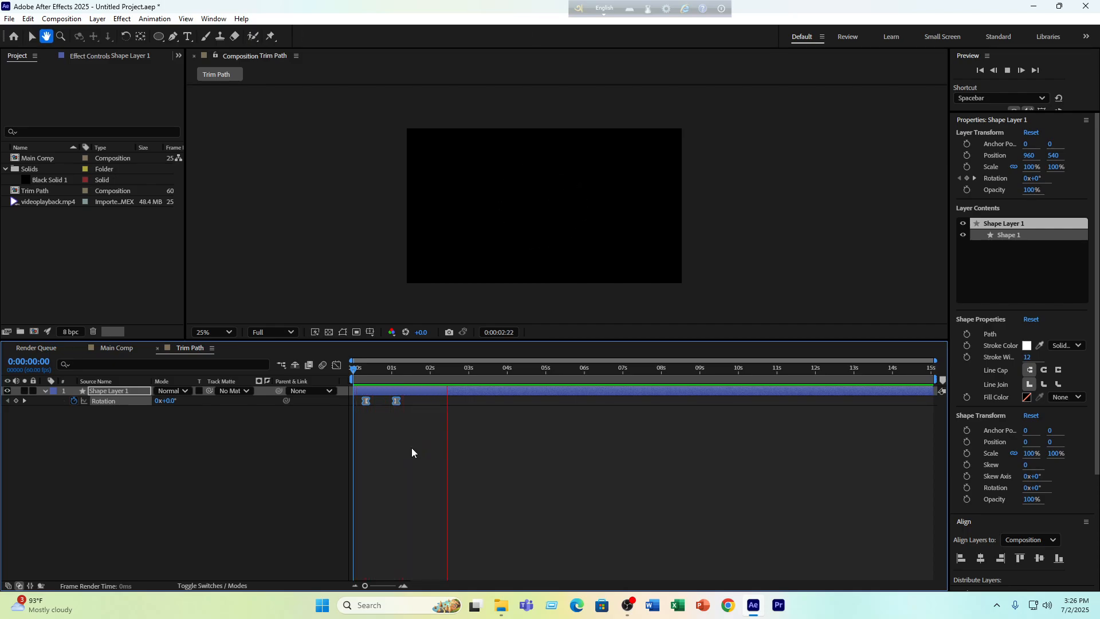
key(space)
click(397, 408)
drag(397, 401, 338, 385)
key(space)
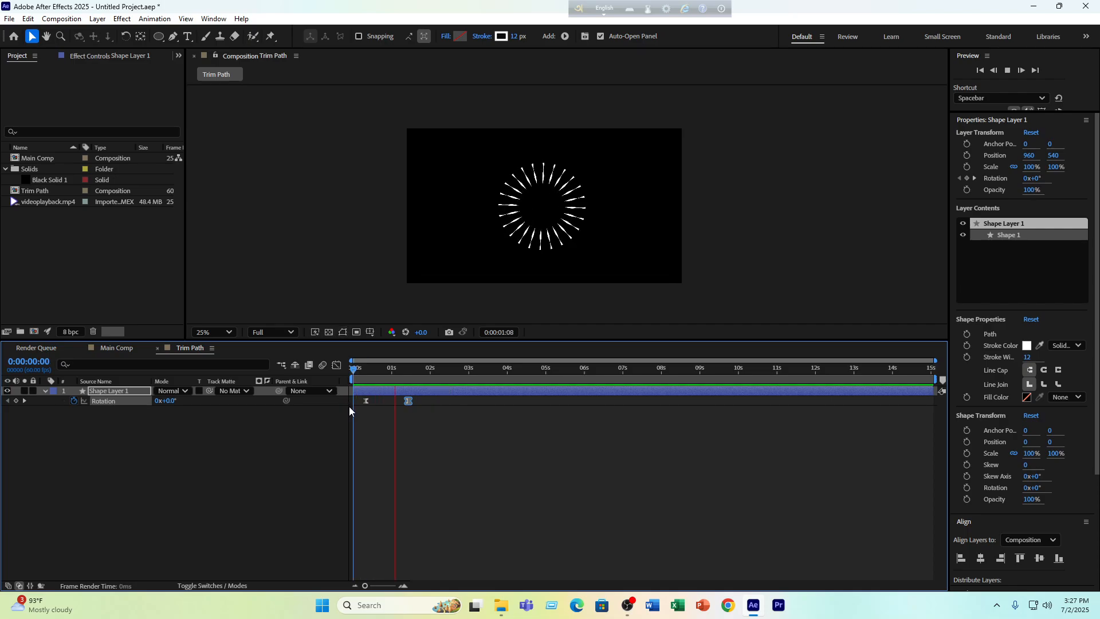
key(space)
Scrub and replay the first second and a half of the burst to examine its eased rotation against the line animation
mouse_move(389, 371)
mouse_down()
mouse_move(410, 377)
mouse_move(385, 378)
mouse_up()
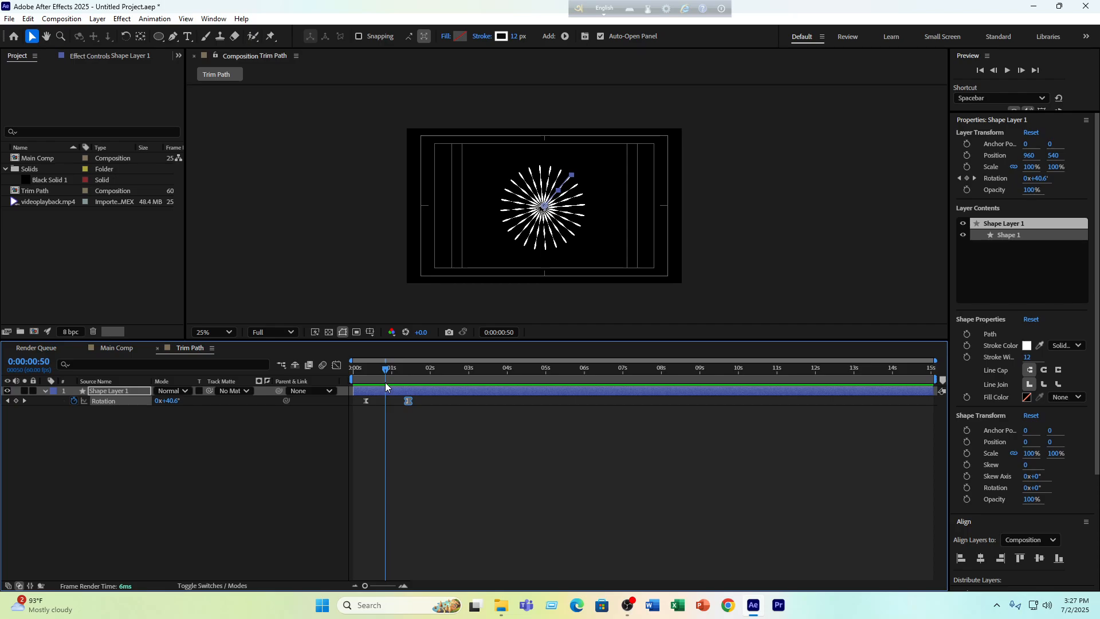
mouse_move(387, 368)
mouse_down()
mouse_move(407, 373)
mouse_move(383, 373)
mouse_move(394, 372)
mouse_up()
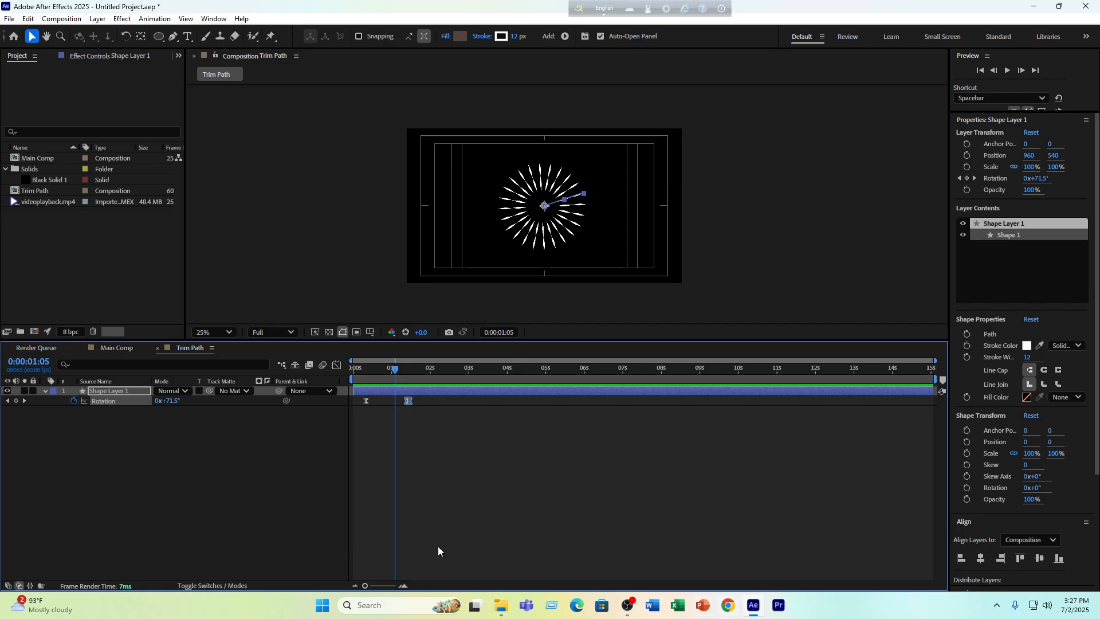
drag(393, 370, 354, 381)
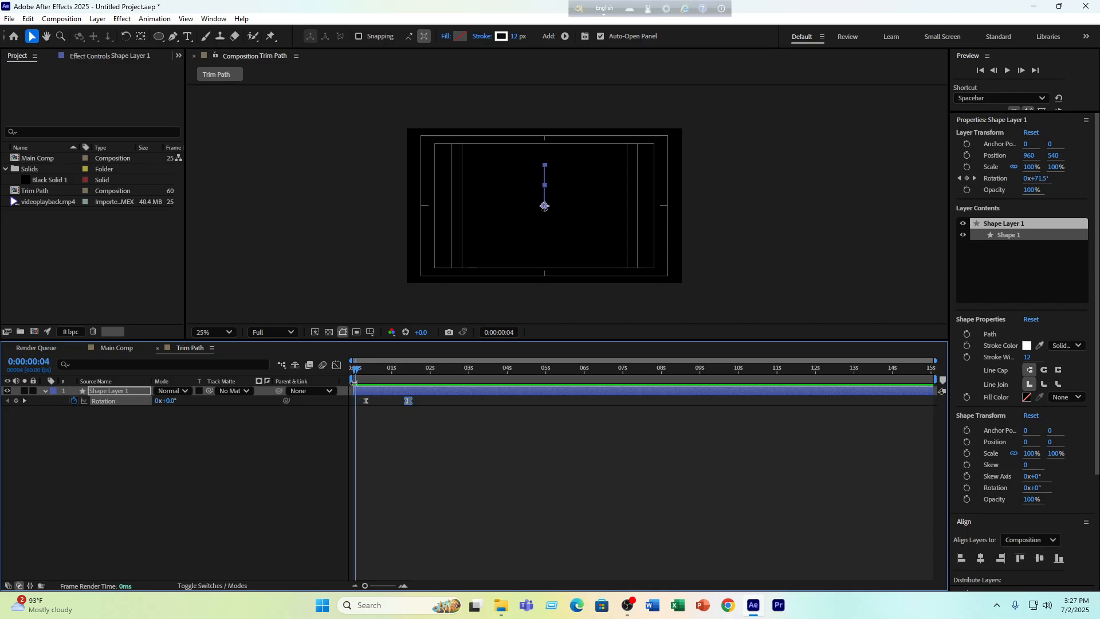
key(space)
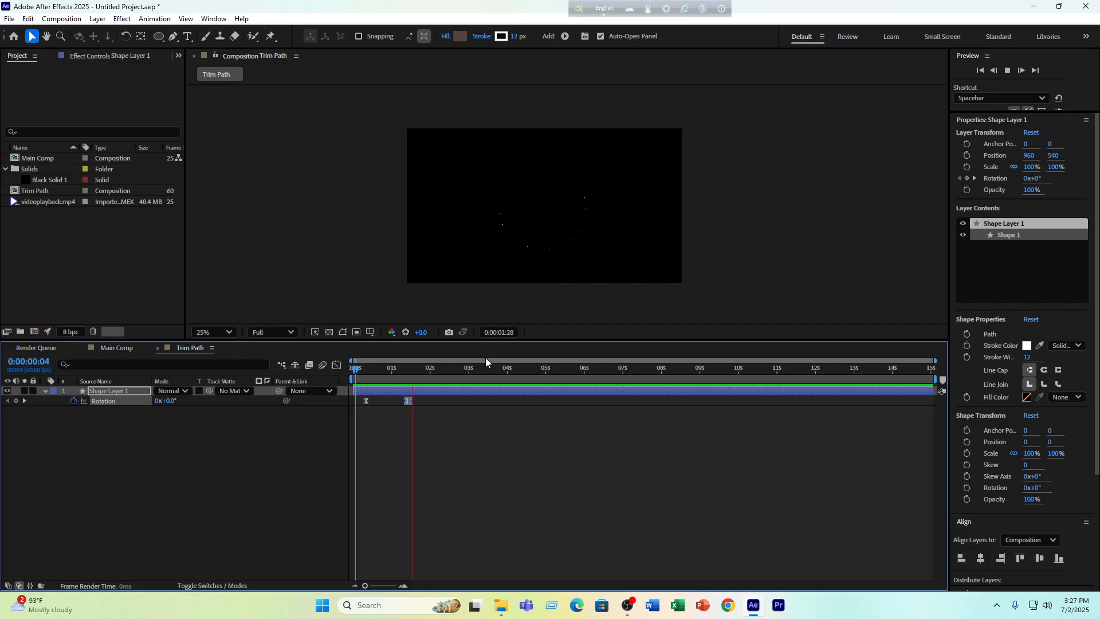
mouse_move(393, 372)
mouse_down()
mouse_move(370, 379)
mouse_move(401, 383)
mouse_move(386, 386)
mouse_up()
drag(392, 374, 368, 371)
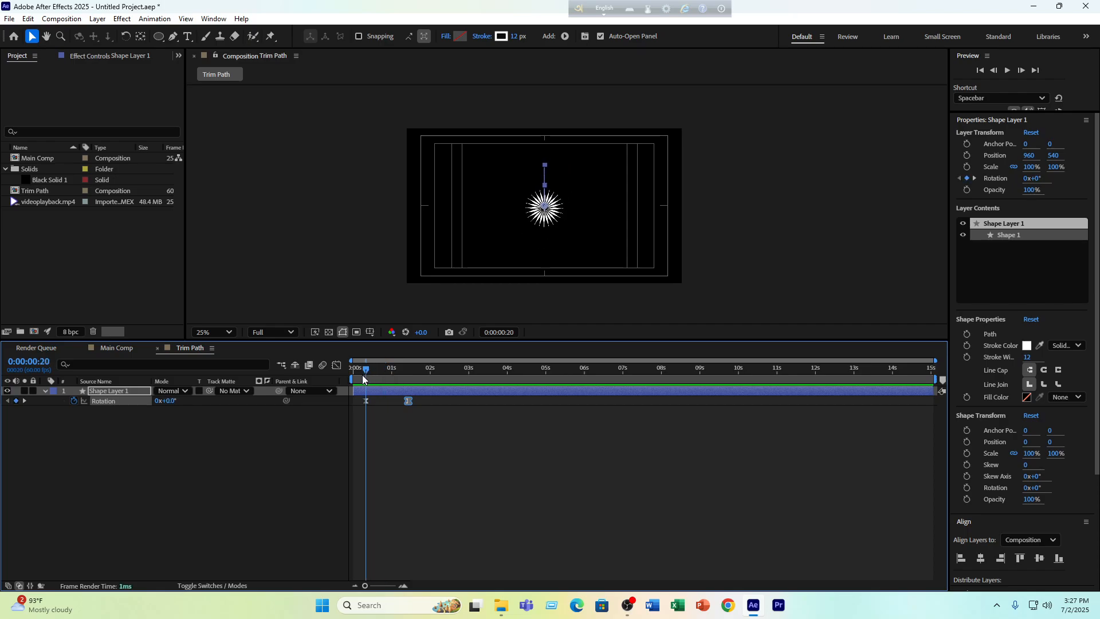
key(space)
key(space)
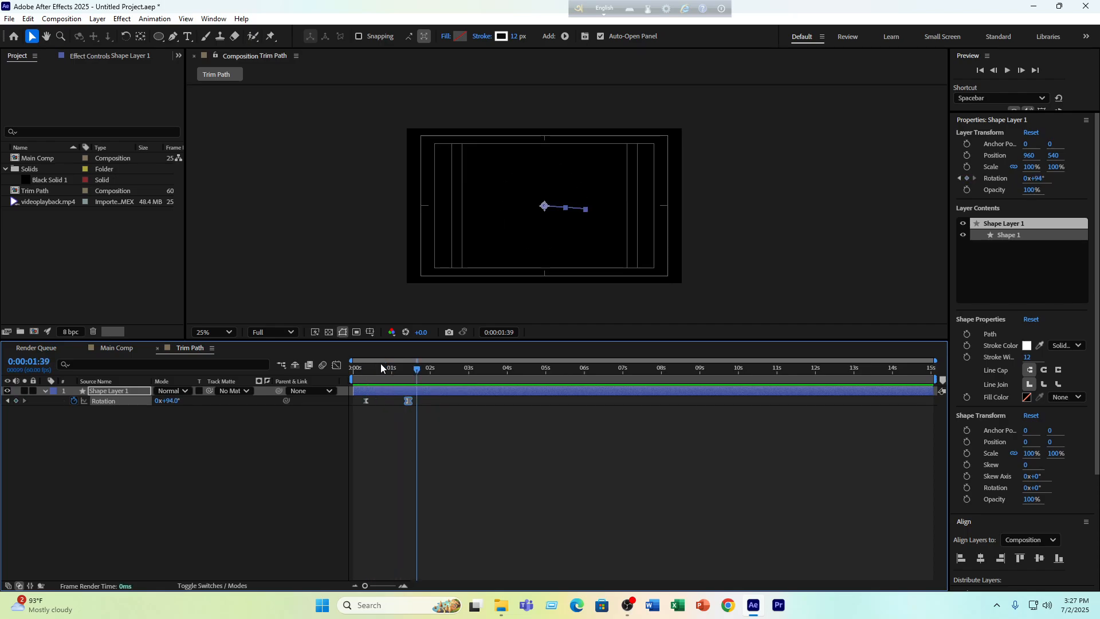
In Main Comp, view at 50%, hide the videoplayback.mp4 layer beneath the BUSINESS MAN text, and move the current time to 0:00:07:07
click(109, 349)
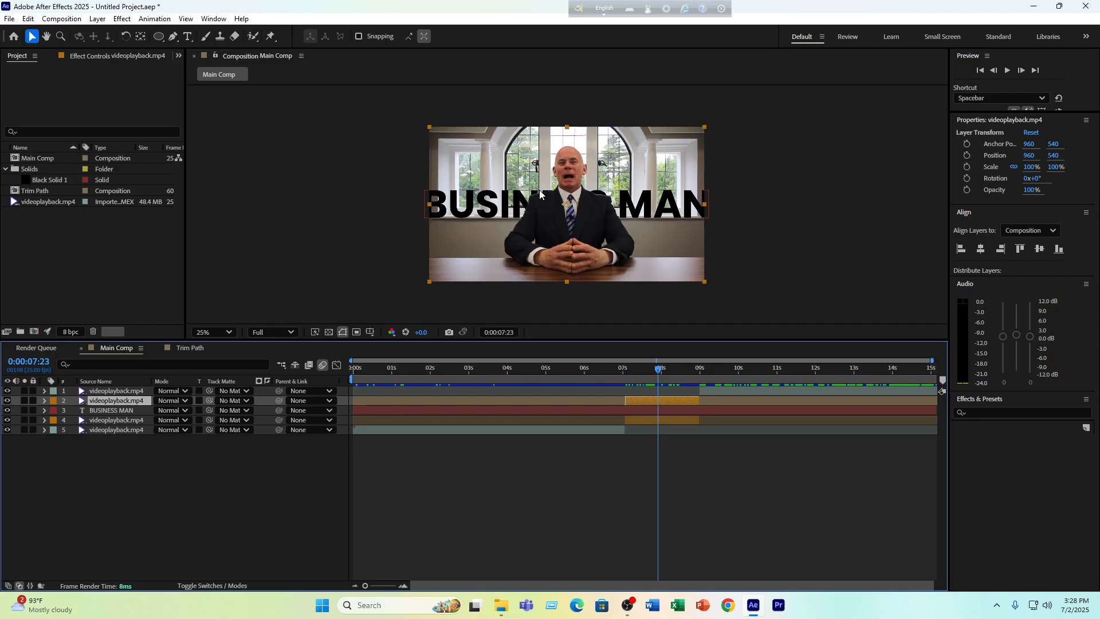
key(period)
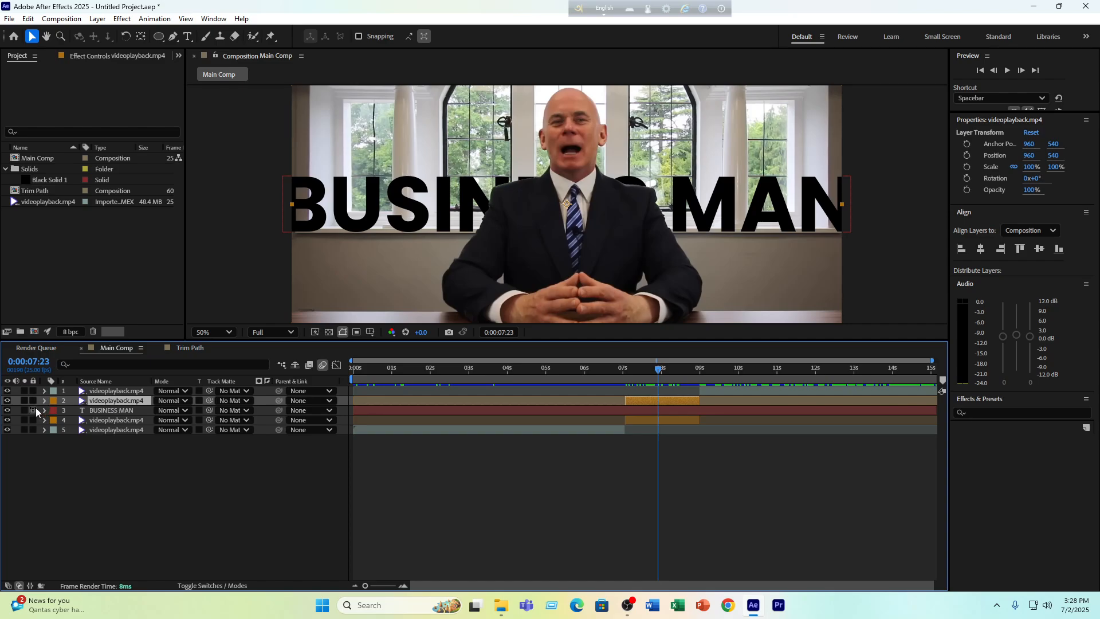
click(8, 421)
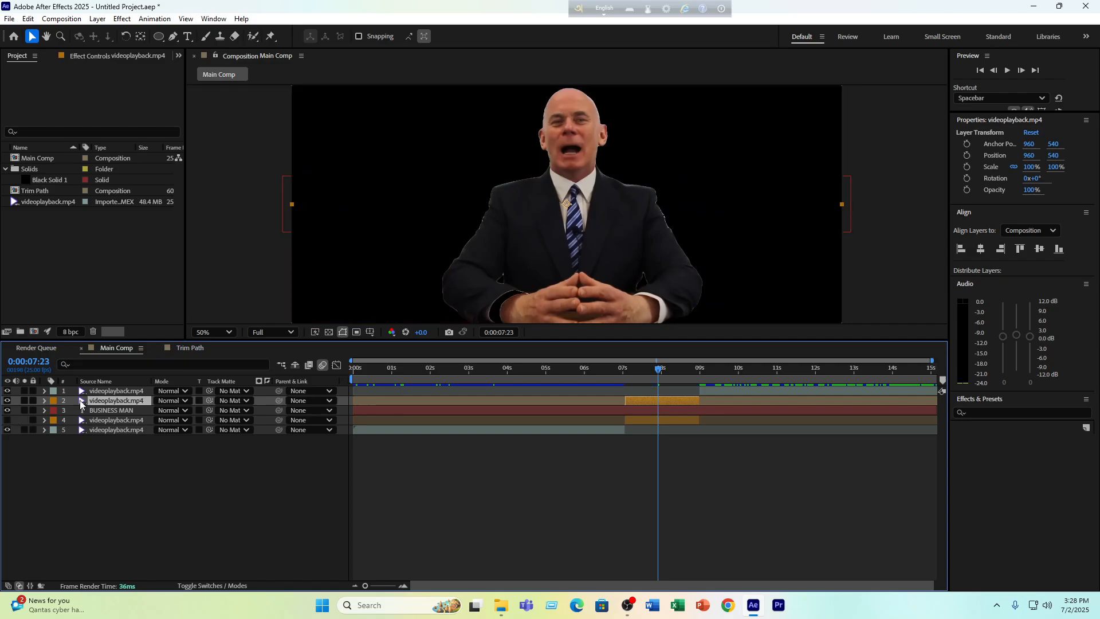
click(8, 401)
click(8, 401)
drag(657, 374, 633, 371)
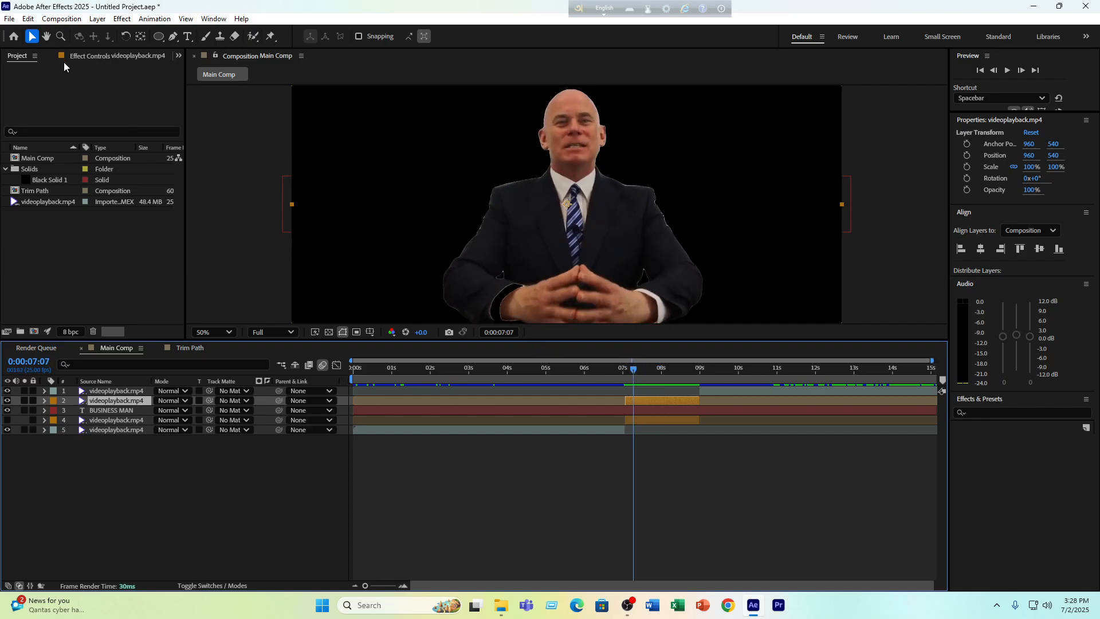
click(97, 19)
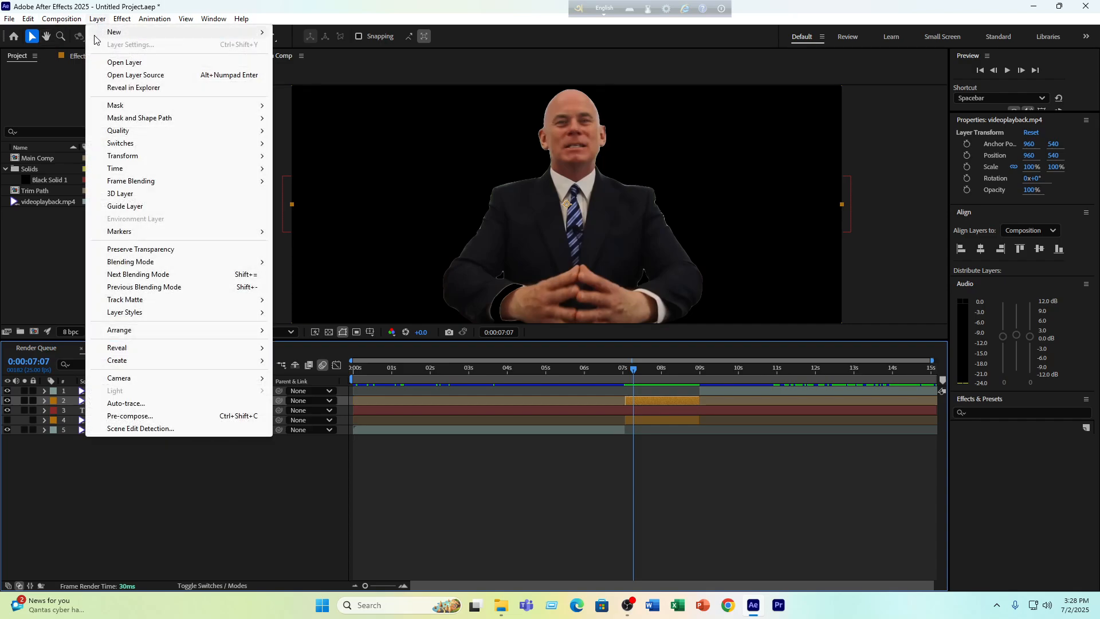
click(151, 404)
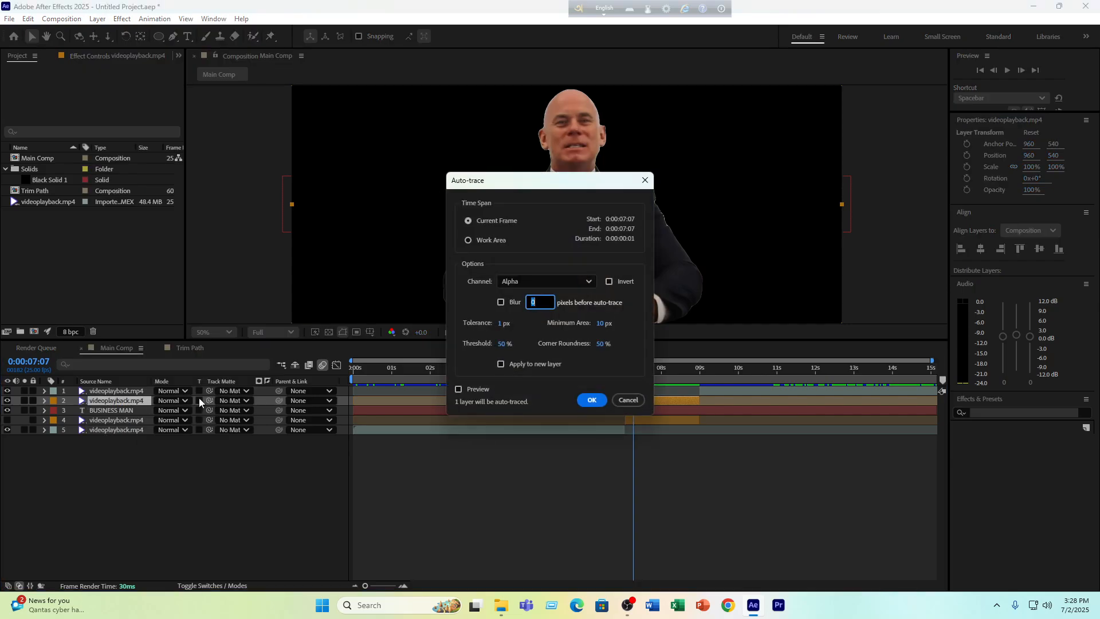
click(479, 243)
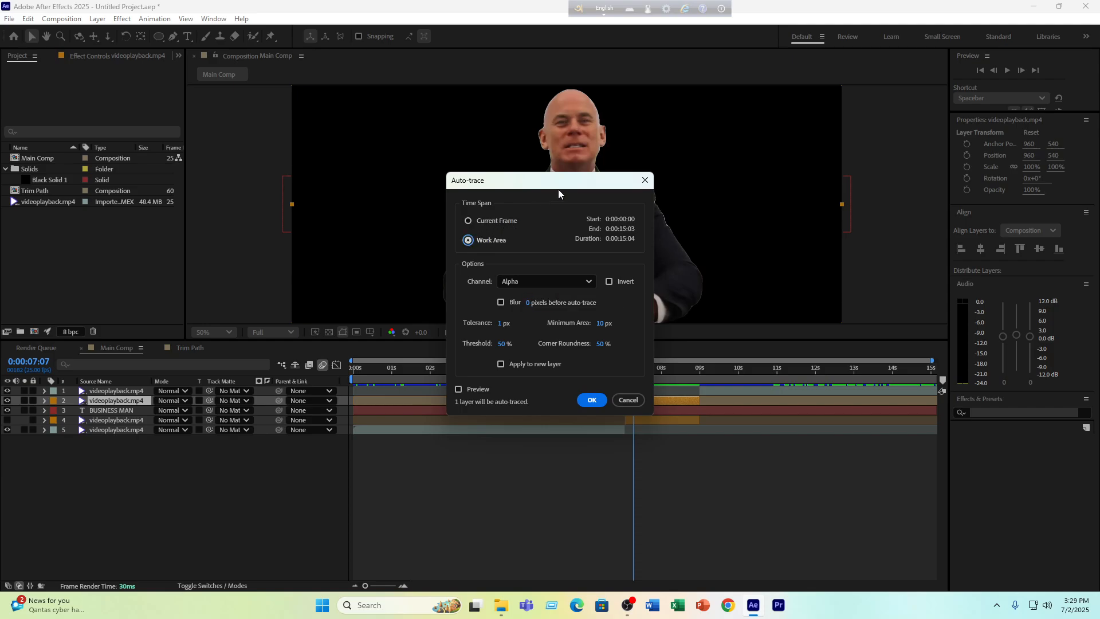
click(497, 224)
drag(570, 187, 430, 206)
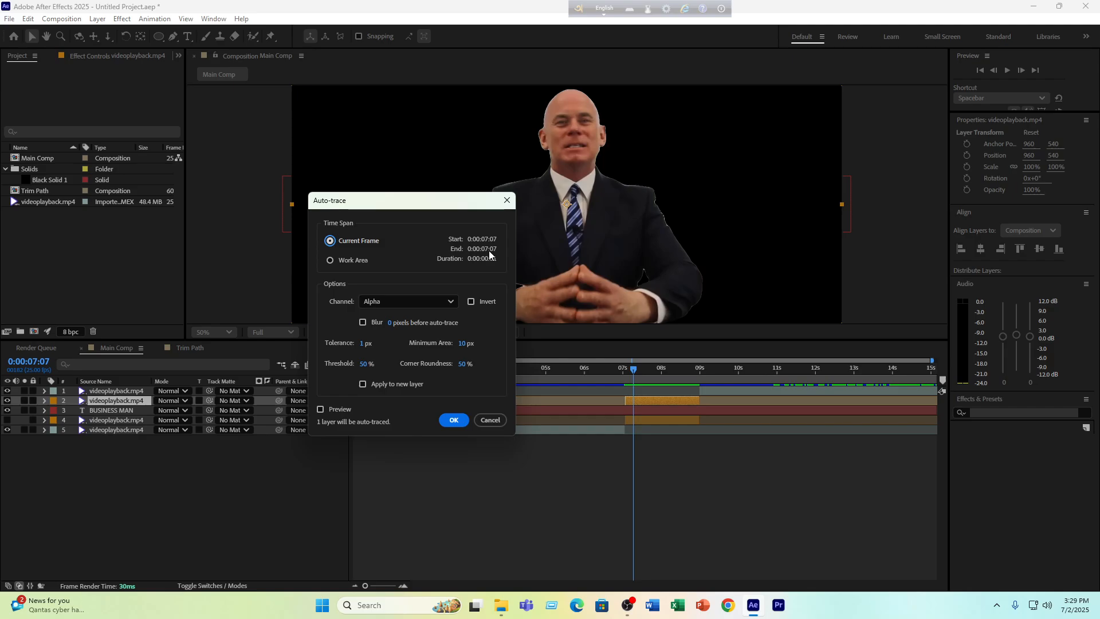
click(507, 201)
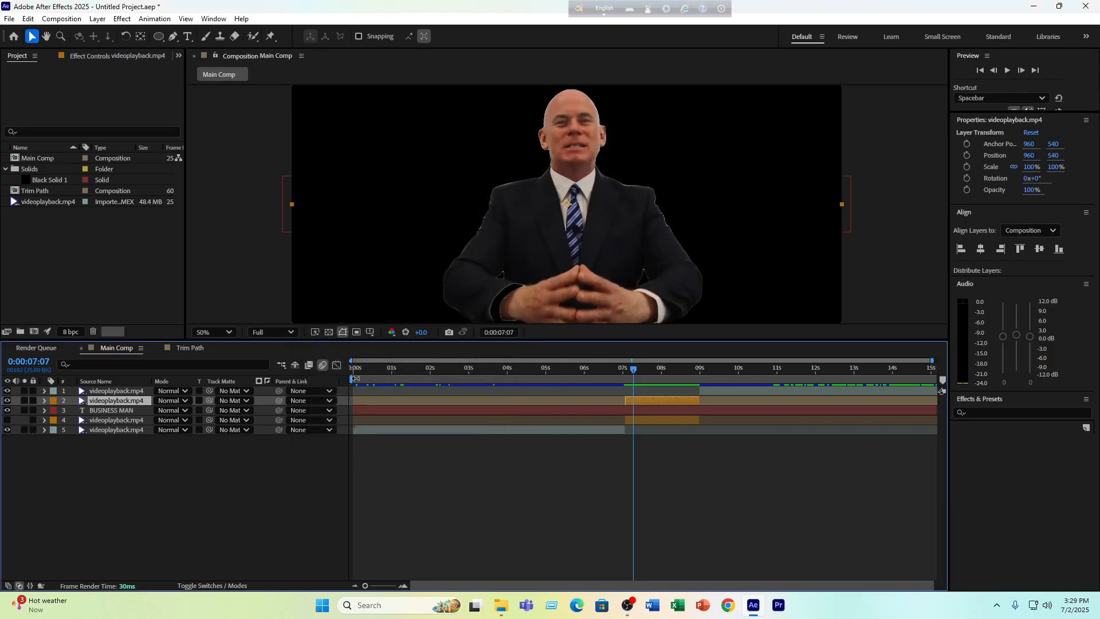
Set Main Comp's work area to run from 0:00:07:01 to 0:00:09:00, matching the cut-out man's clip
drag(351, 380, 623, 379)
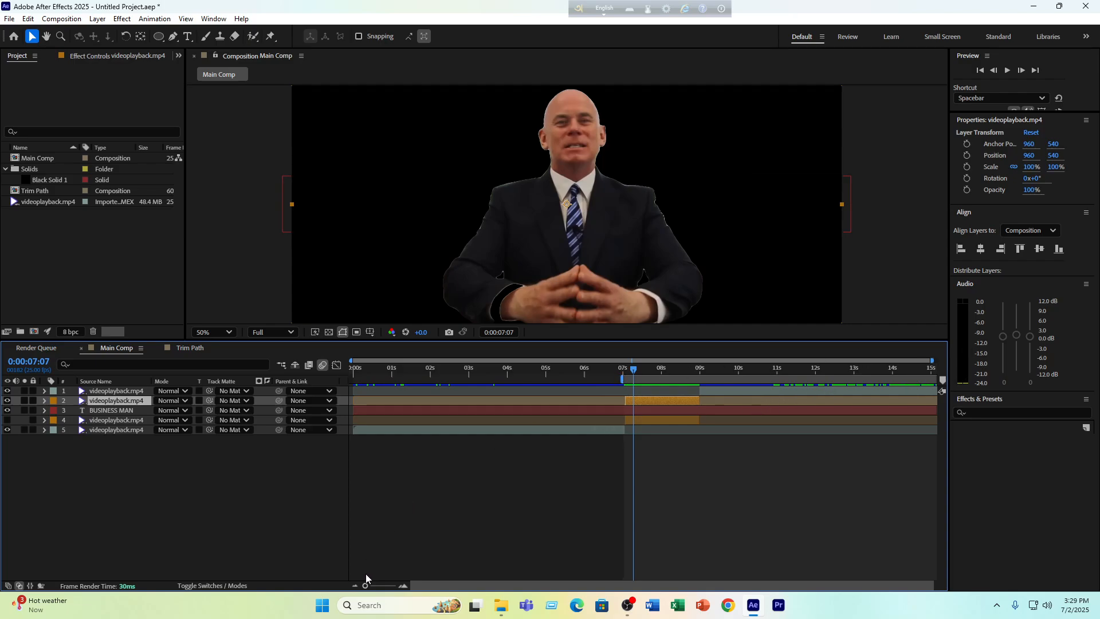
drag(365, 585, 361, 585)
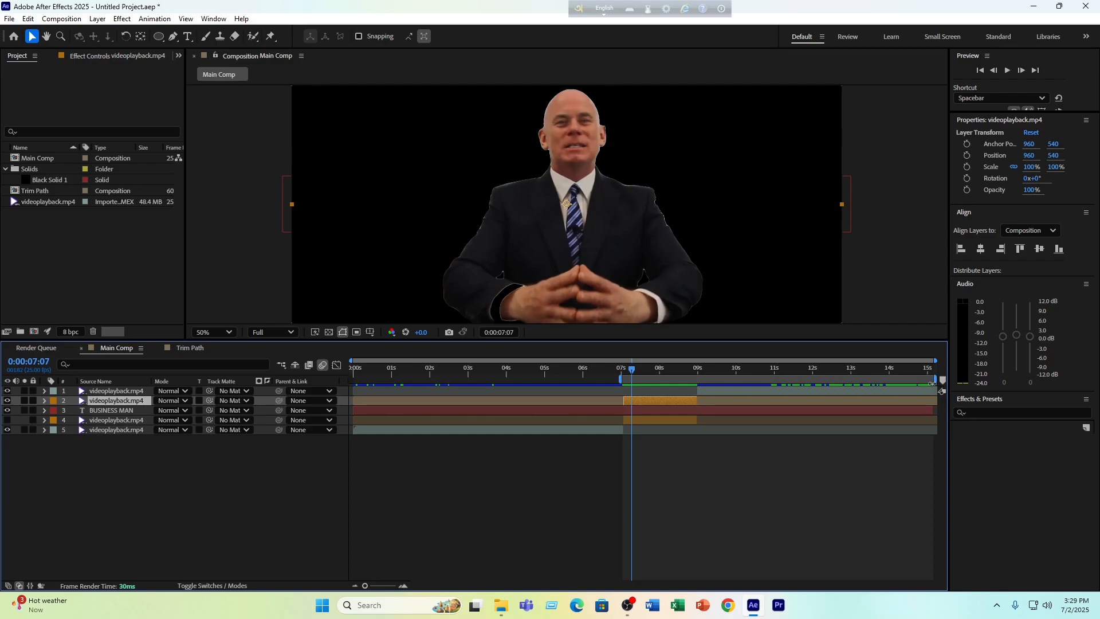
drag(934, 380, 699, 390)
key(ctrl+z)
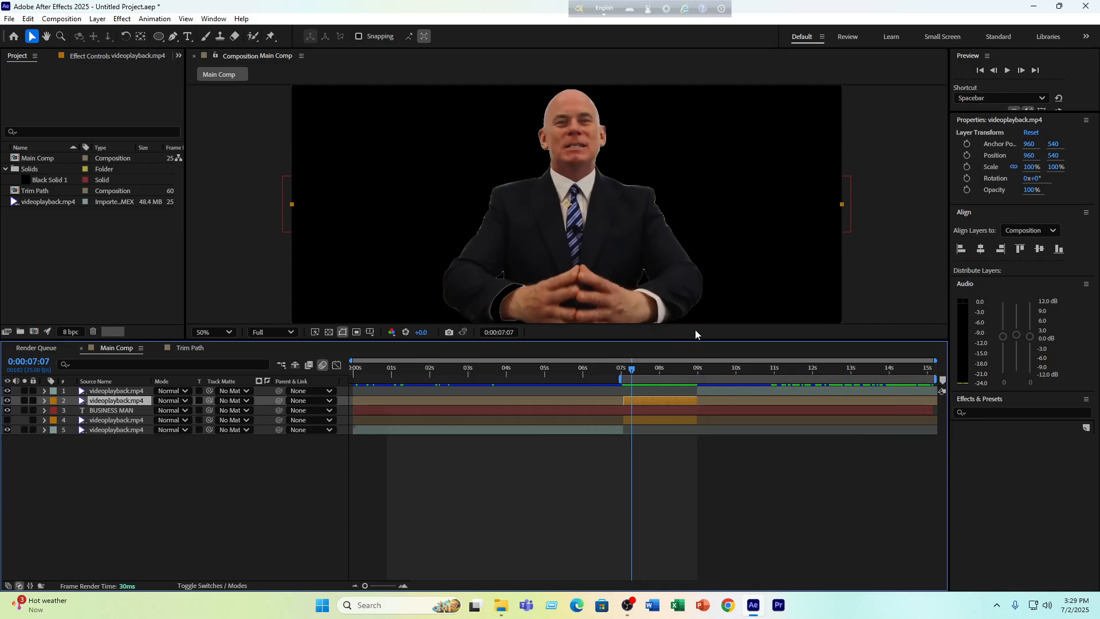
drag(932, 382, 867, 381)
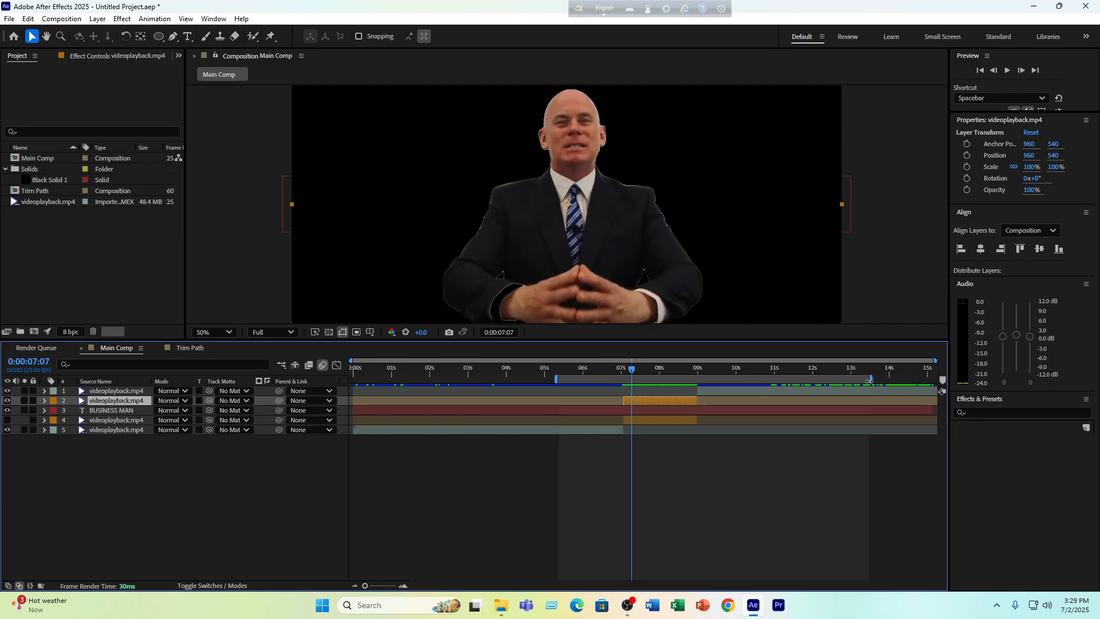
key(ctrl+z)
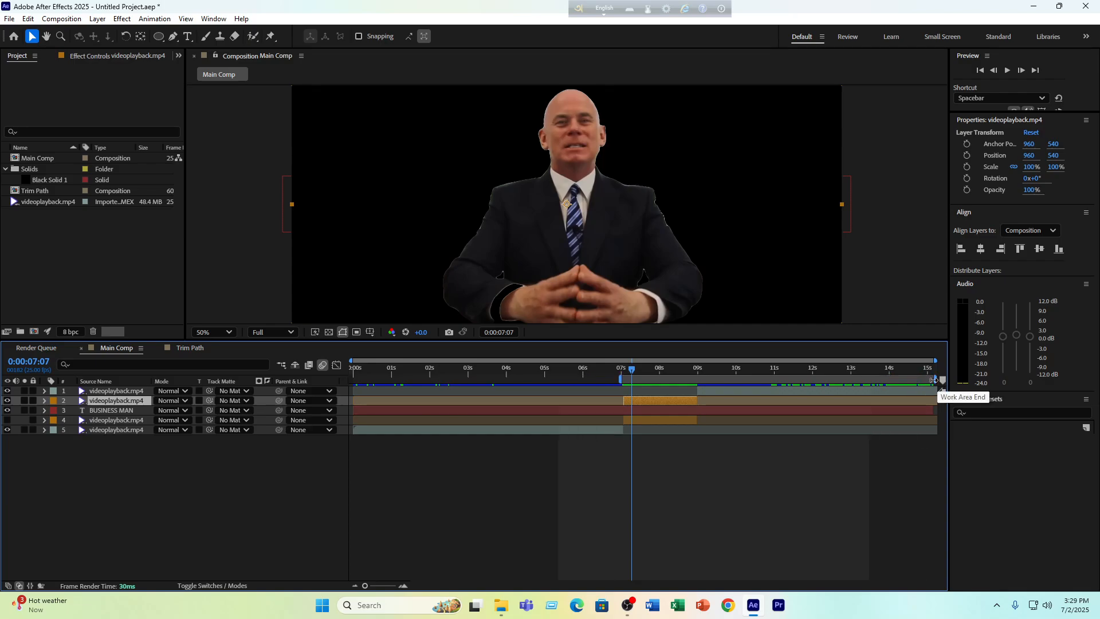
mouse_move(940, 380)
mouse_down()
mouse_move(716, 372)
mouse_move(697, 362)
mouse_up()
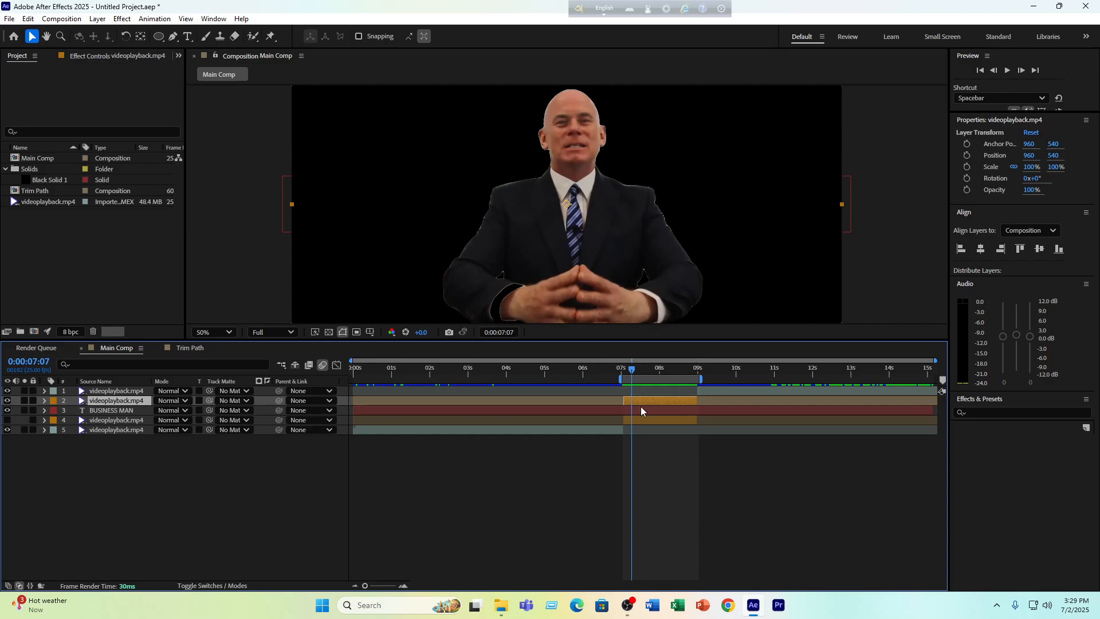
Auto-trace the cut-out man's Alpha channel over the work area onto a new layer, checking the preview, and hide the traced layer
click(98, 18)
click(143, 395)
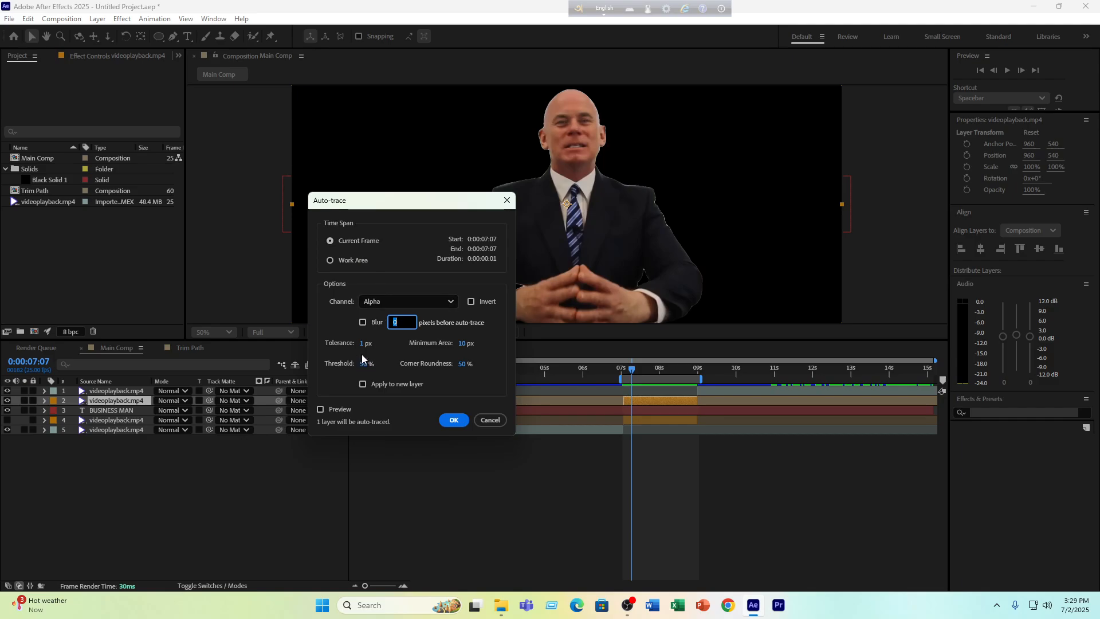
click(363, 385)
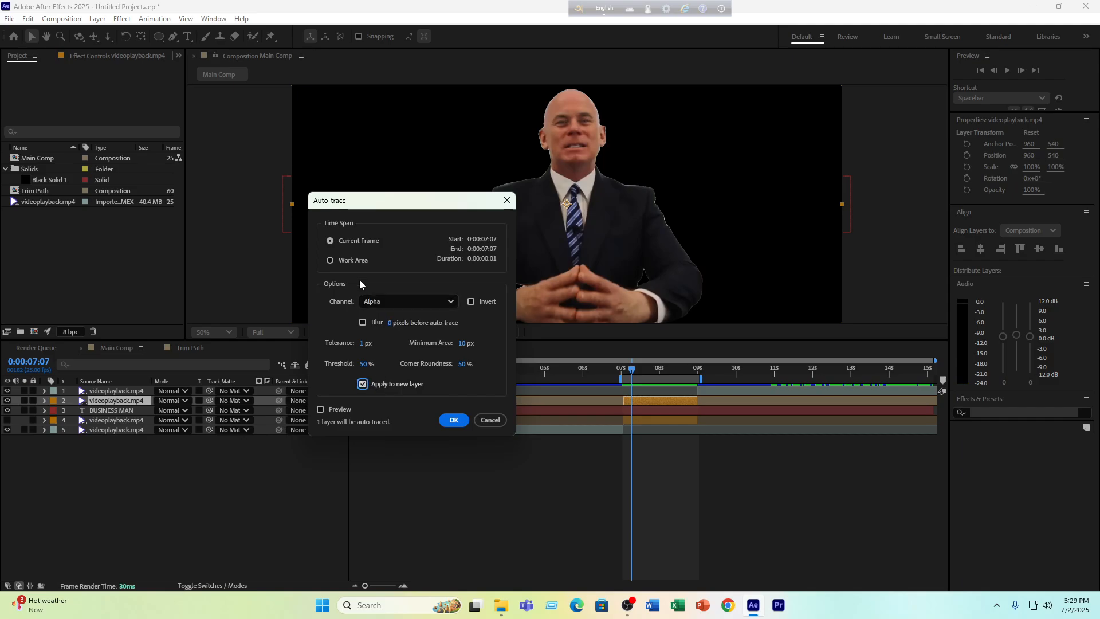
click(352, 265)
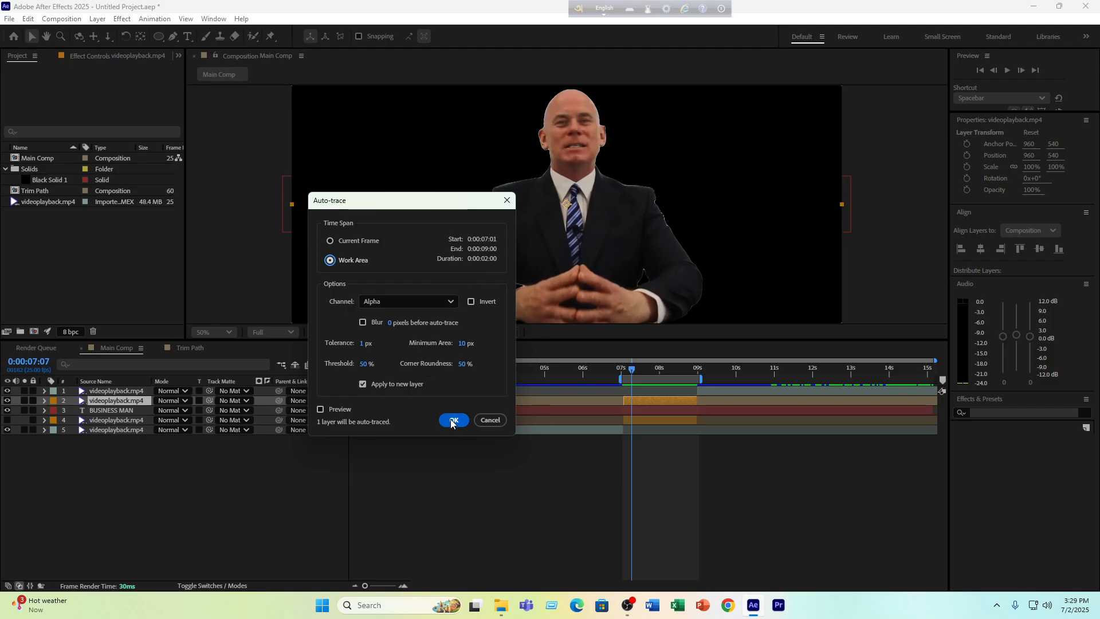
click(333, 410)
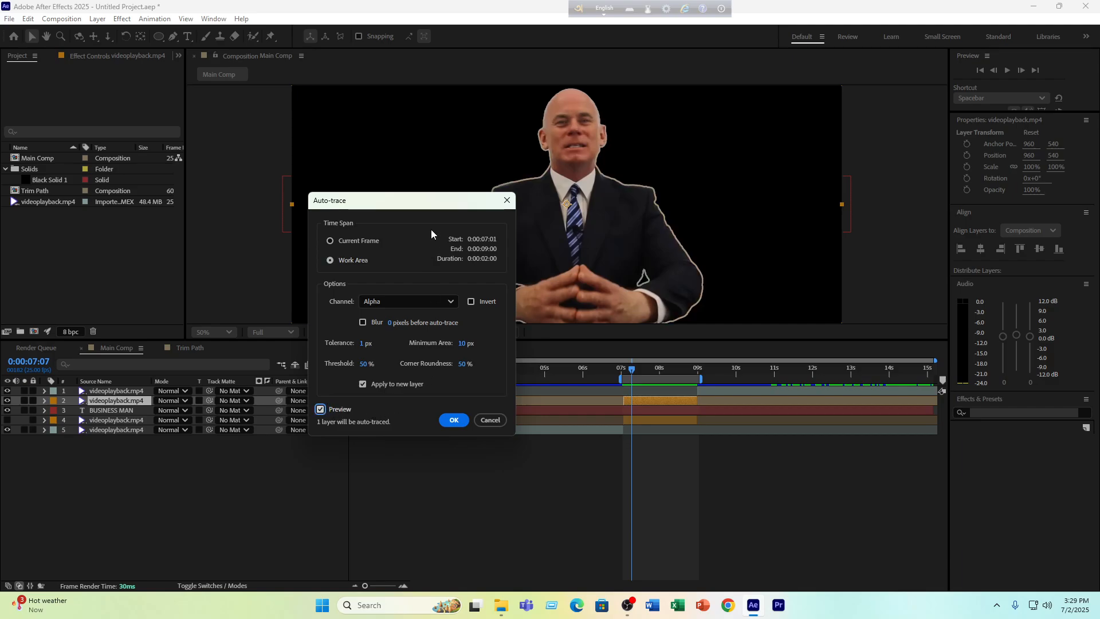
drag(425, 205, 223, 169)
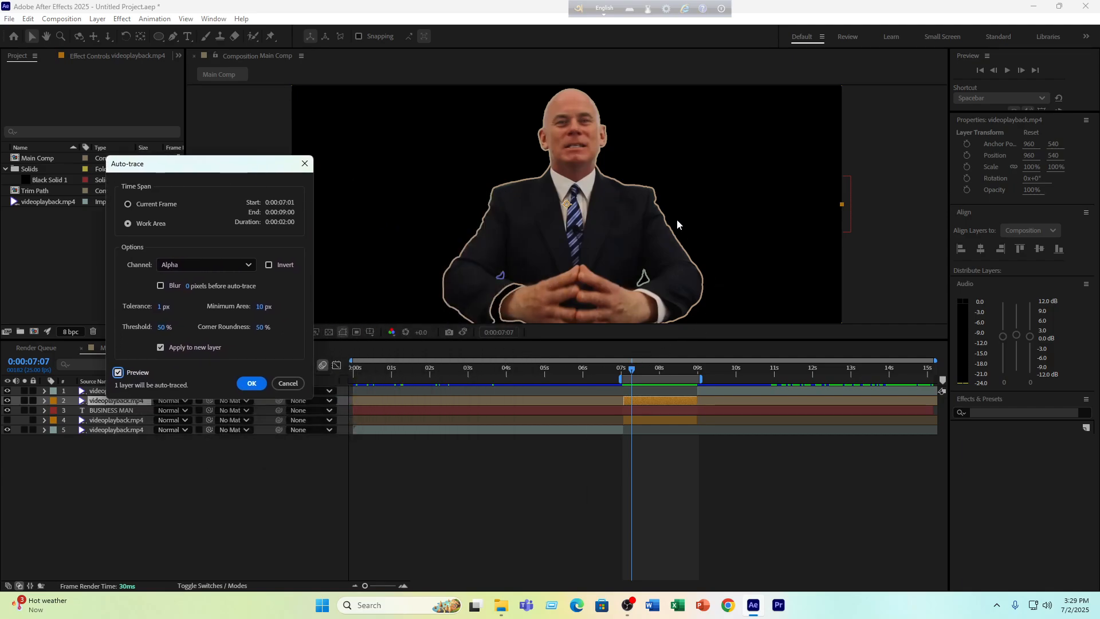
click(260, 388)
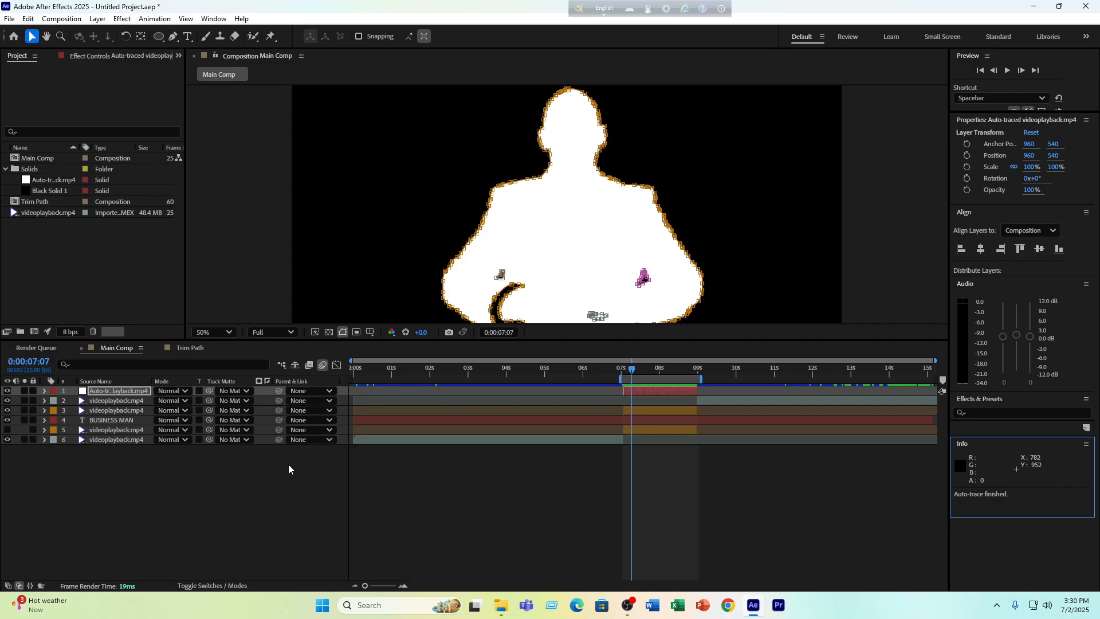
click(7, 390)
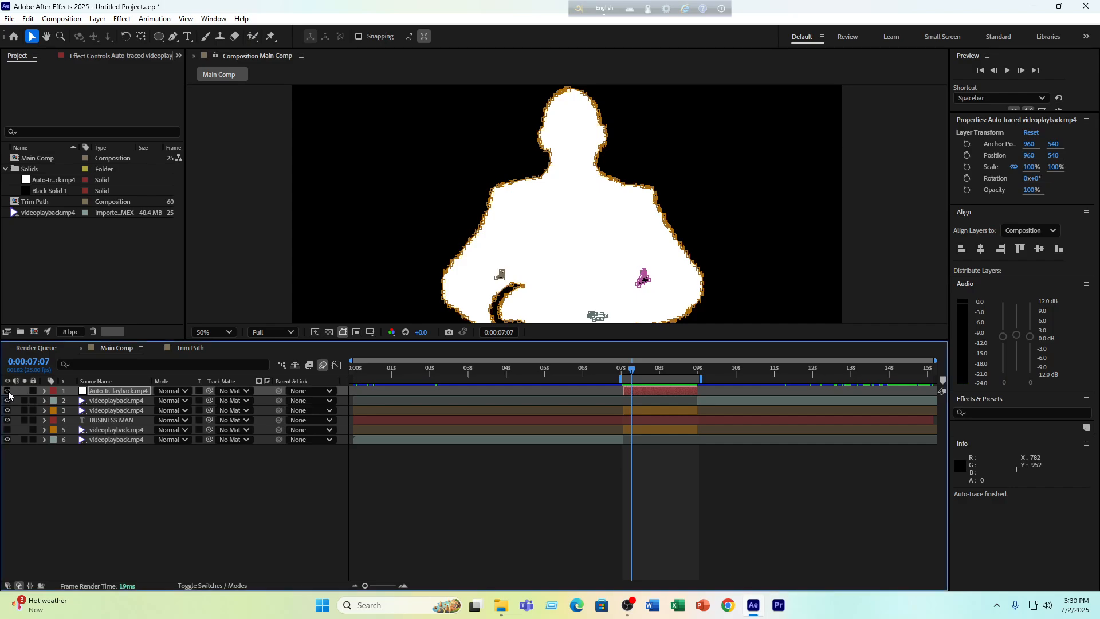
click(350, 460)
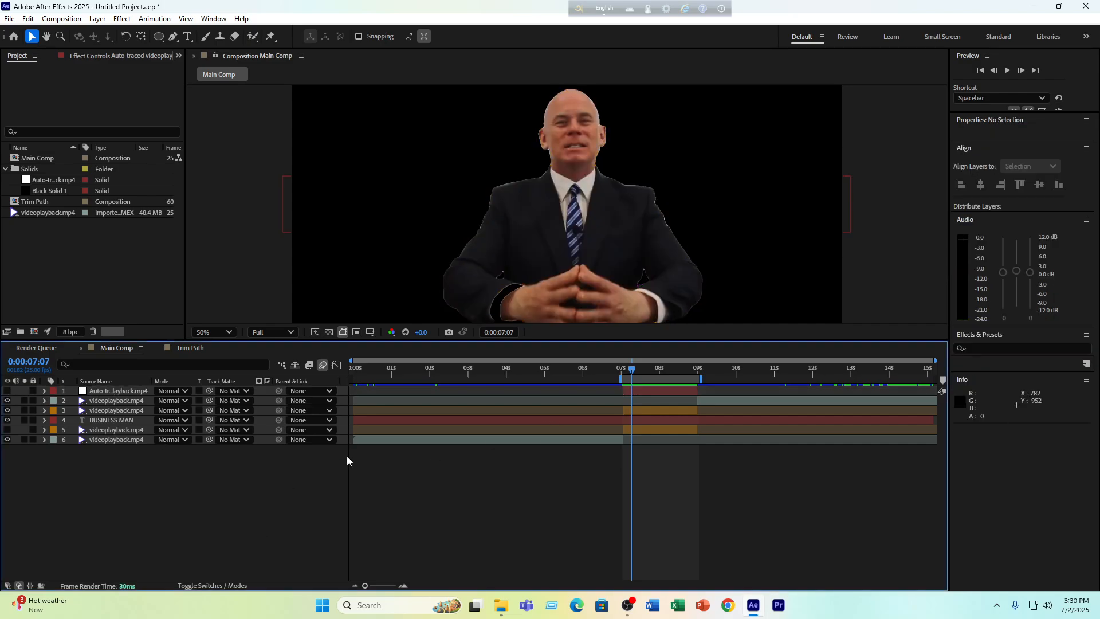
click(999, 349)
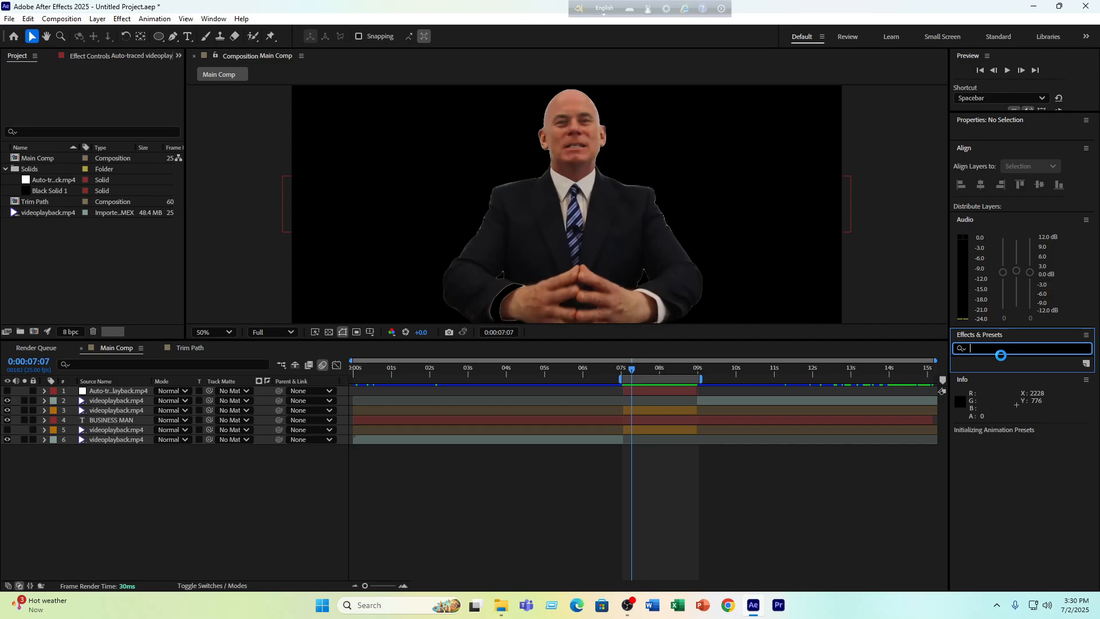
text(sab)
key(BackSpace)
key(BackSpace)
key(BackSpace)
click(709, 542)
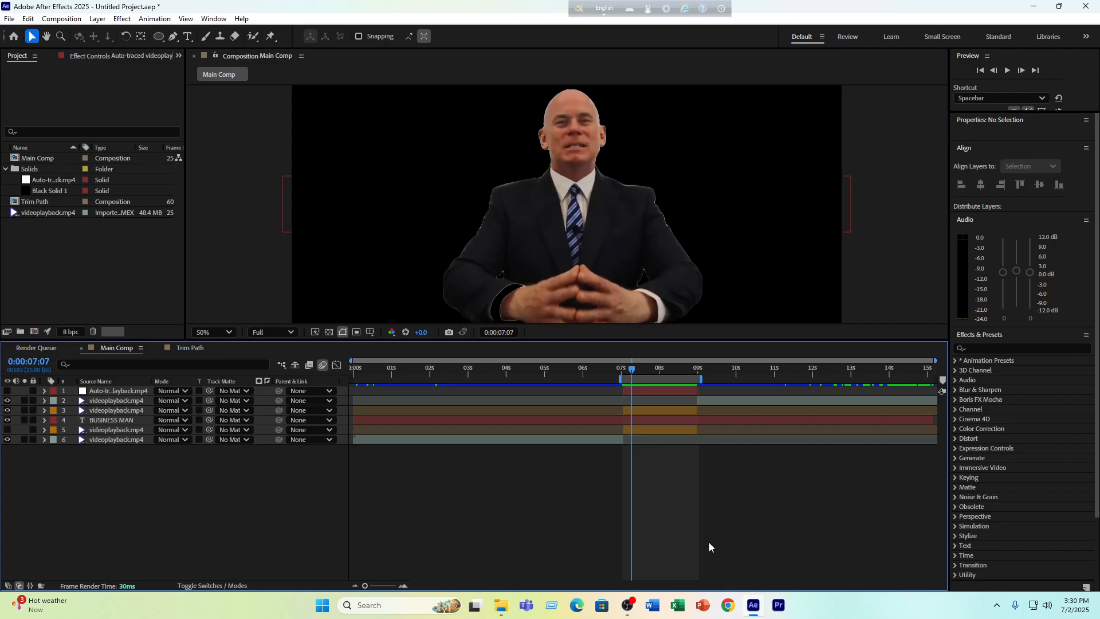
Save the project as Rotobrush in D:\VE 11\Project Files and close After Effects
key(ctrl+s)
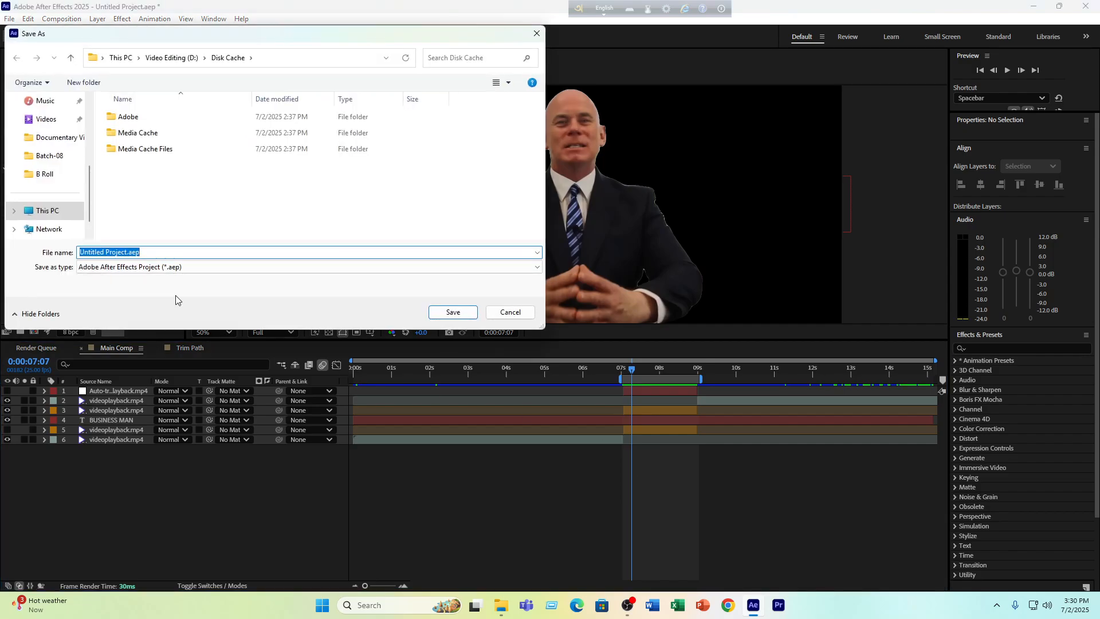
text(Rotobrush)
click(55, 211)
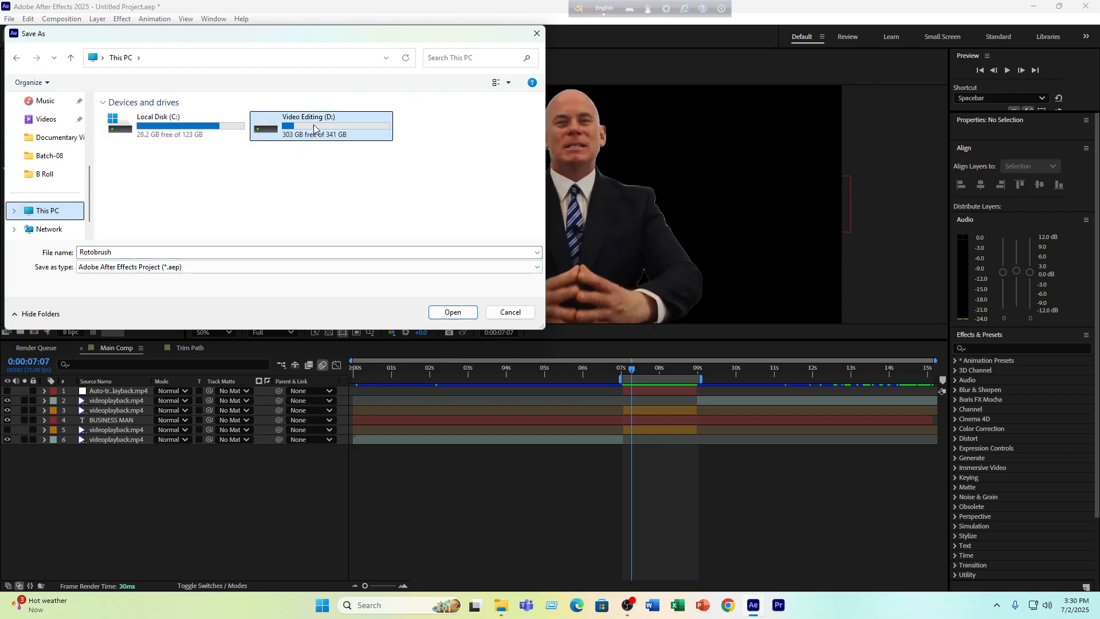
double_click(298, 123)
double_click(162, 197)
double_click(146, 118)
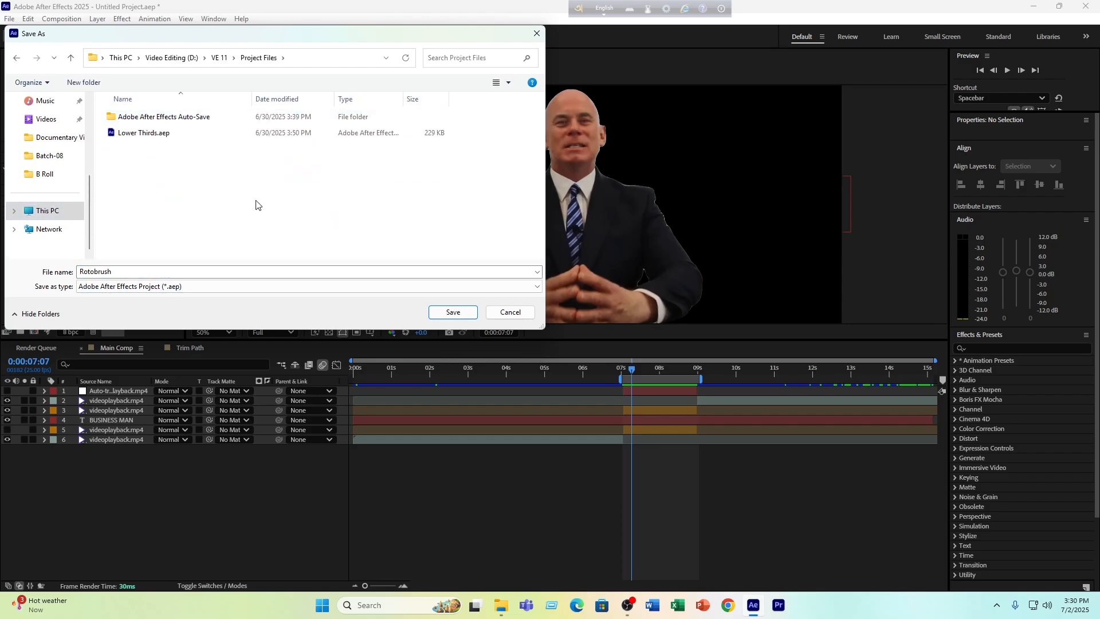
click(456, 314)
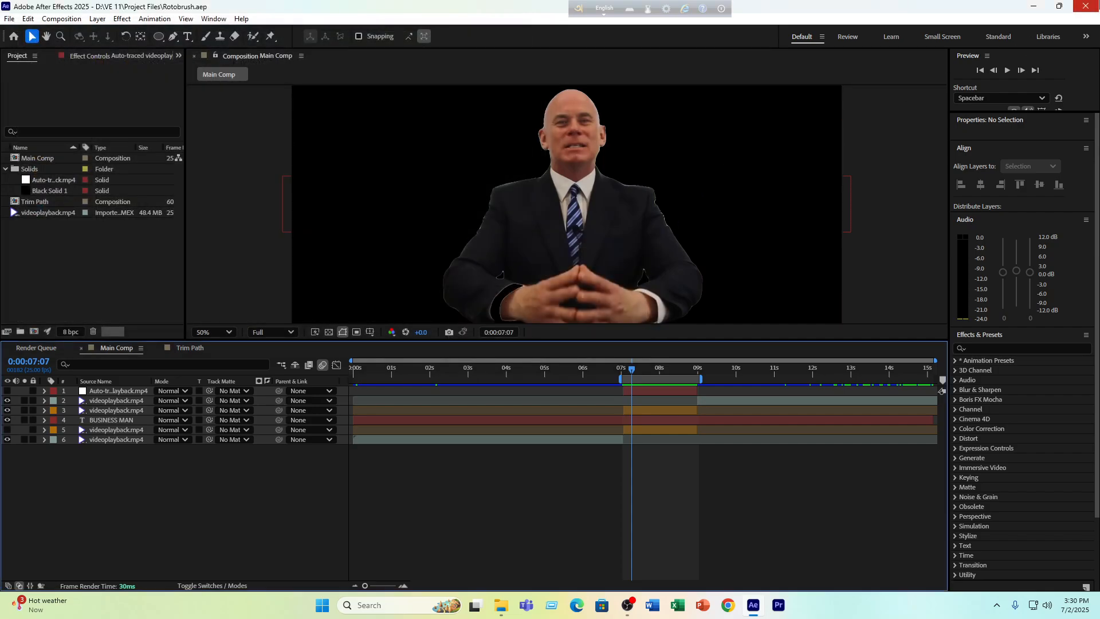
click(1089, 5)
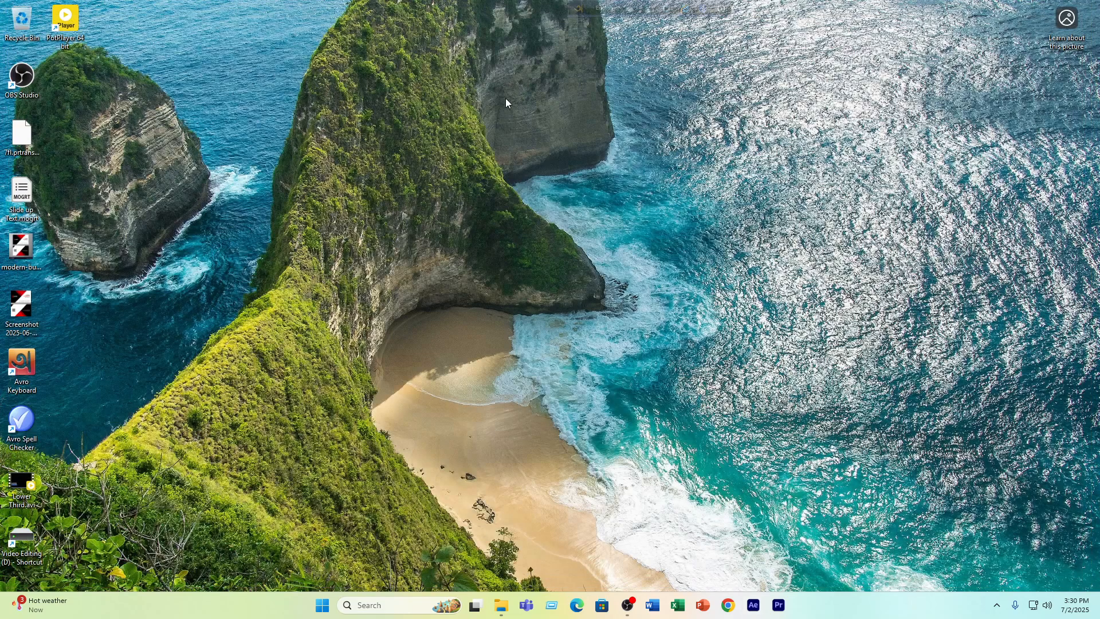
In File Explorer, open the Saber_1.0.40_Installer_Win_2022.1 folder inside Plugins on the Video Editing (D:) drive
click(501, 605)
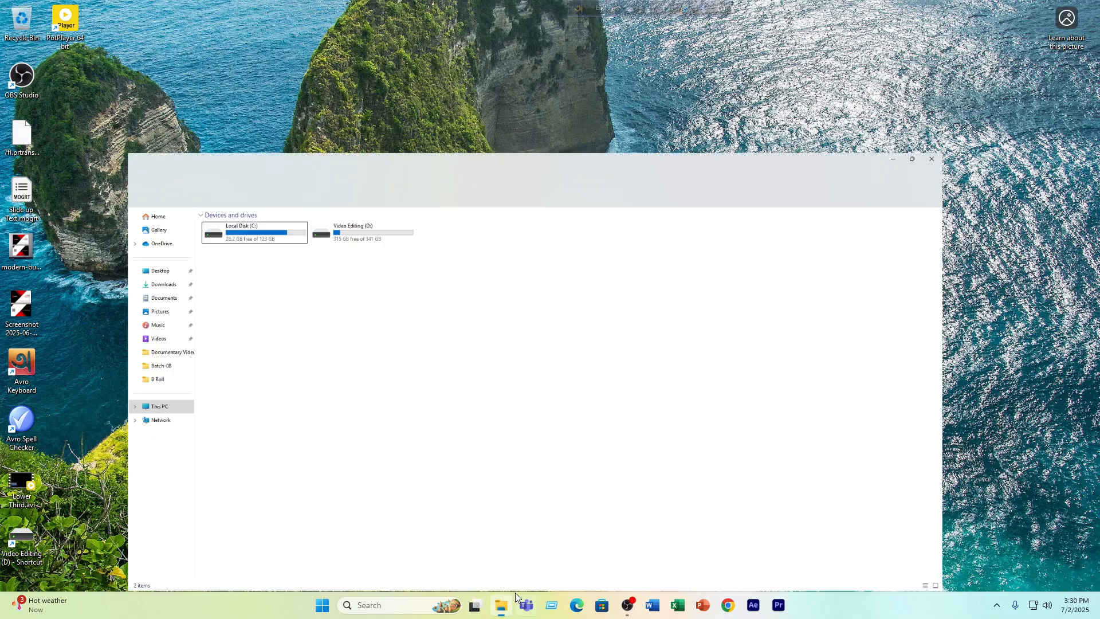
double_click(304, 107)
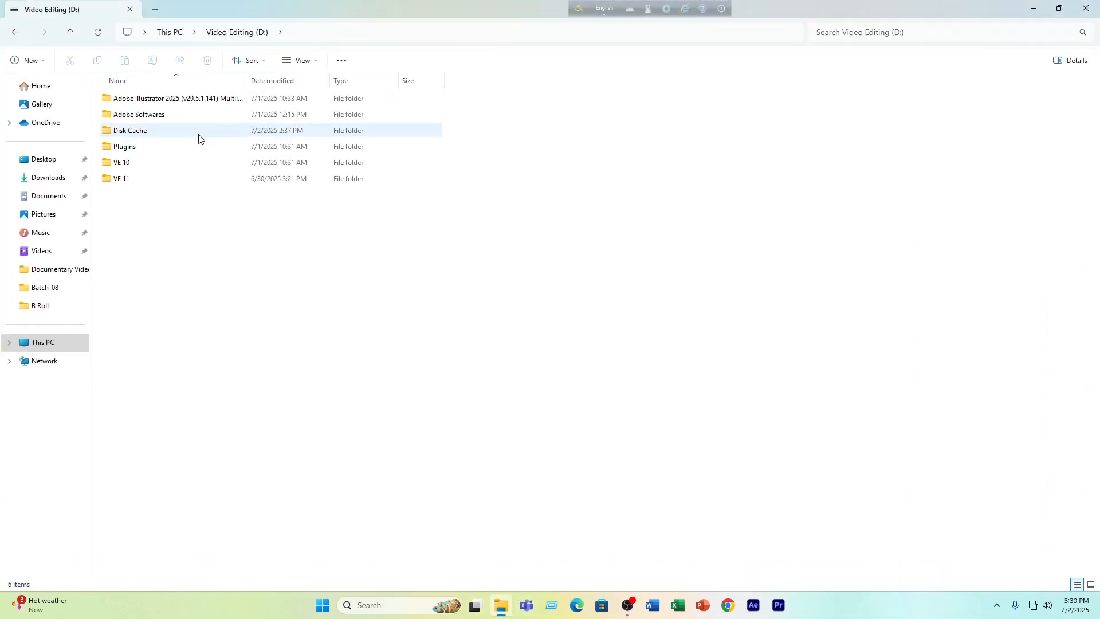
double_click(143, 146)
double_click(135, 114)
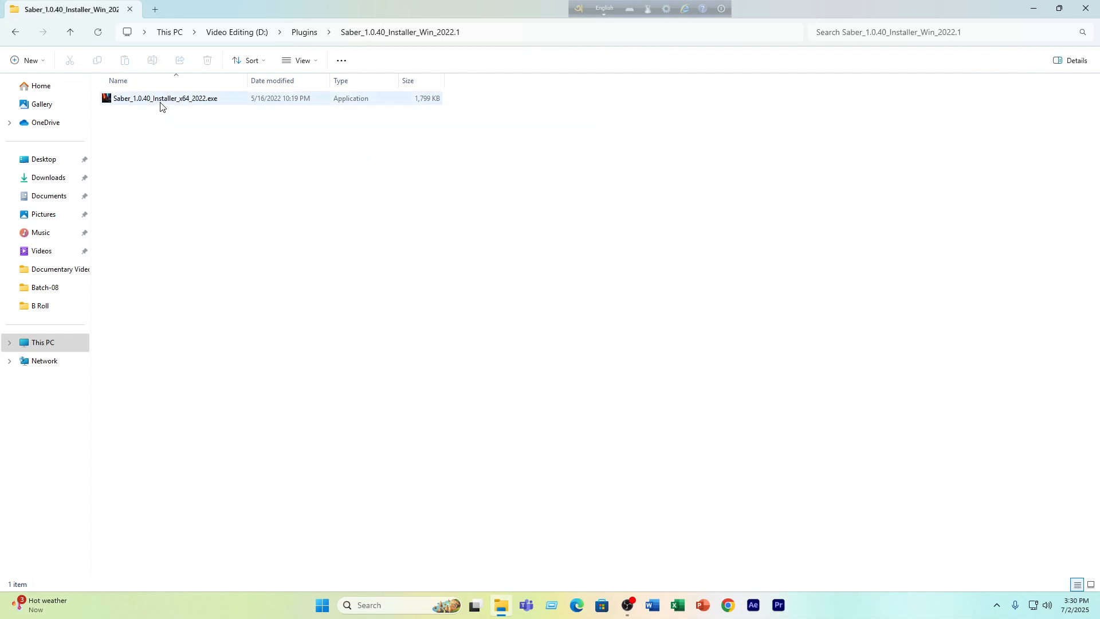
Search for saber in Chrome and look through Video Copilot's page about the free SABER plug-in
click(727, 605)
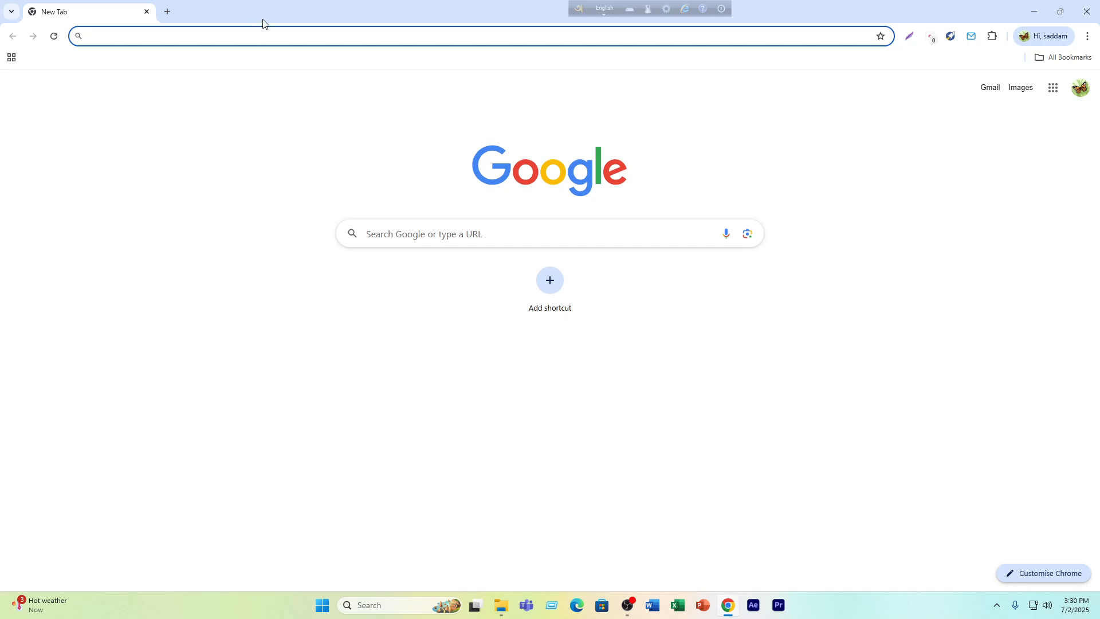
text(saber)
key(Return)
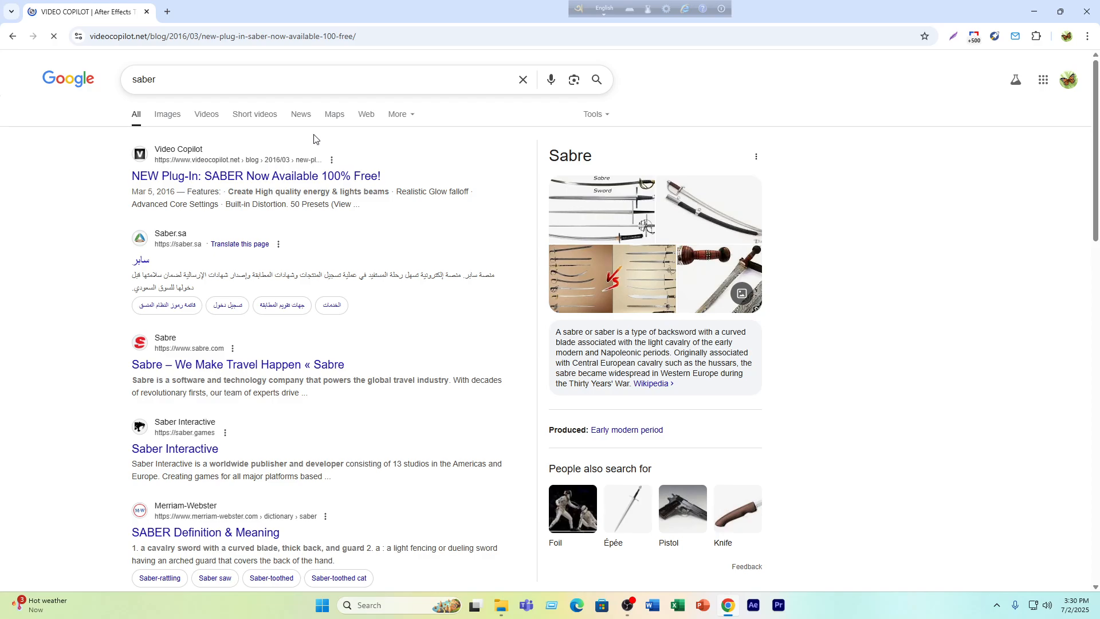
scroll(426, 289, down, 7)
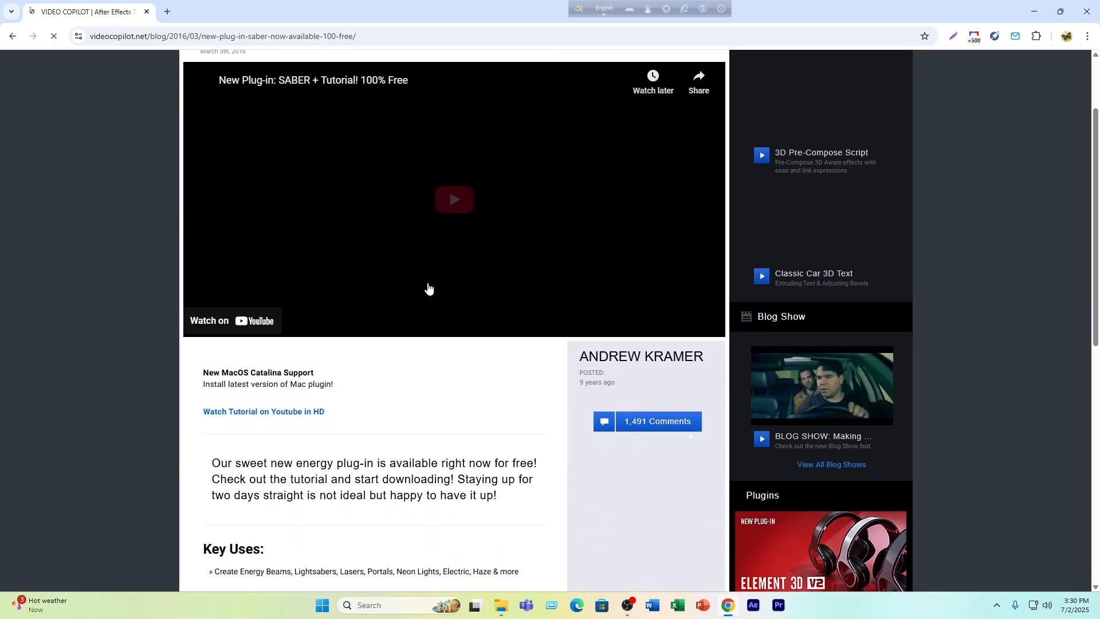
scroll(430, 288, down, 4)
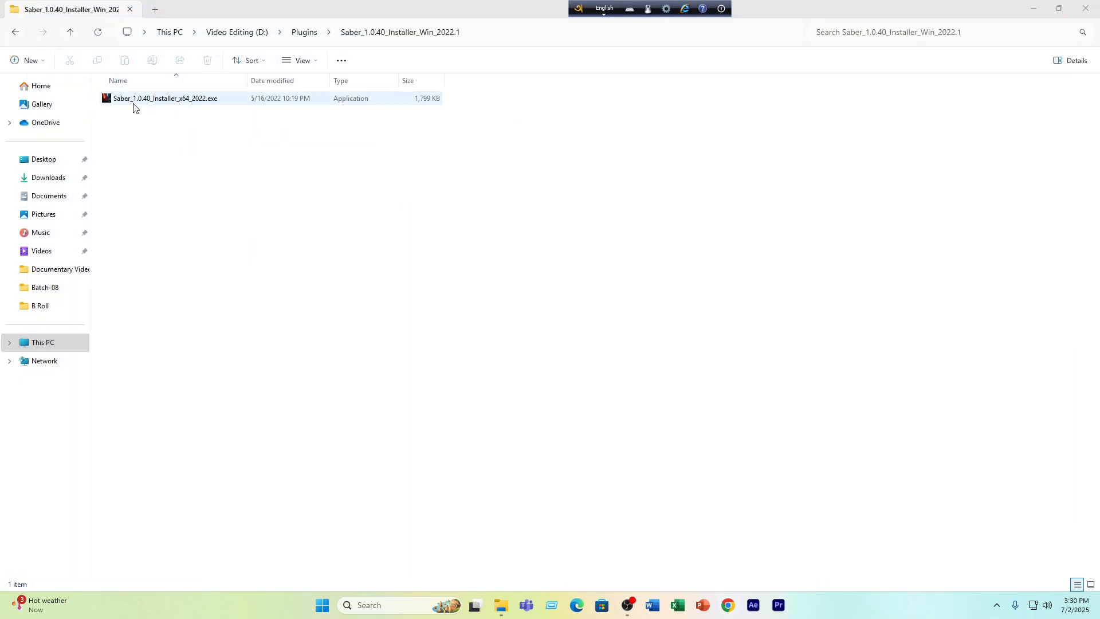
Run Saber_1.0.40_Installer_x64_2022.exe, accept the license agreement and complete the plug-in installation
double_click(166, 103)
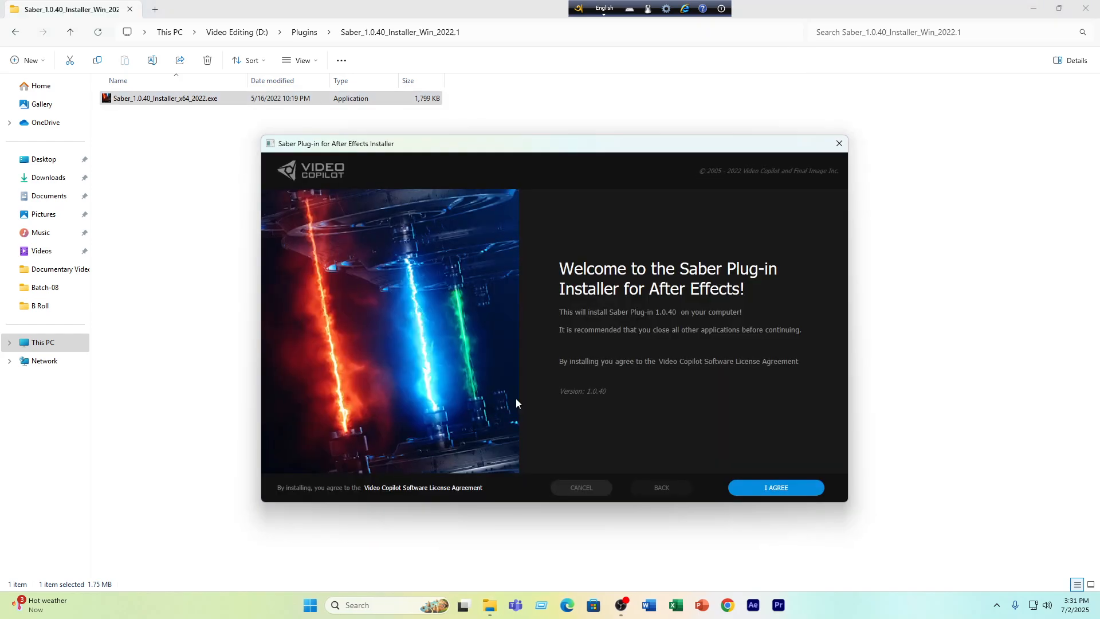
click(768, 488)
click(786, 490)
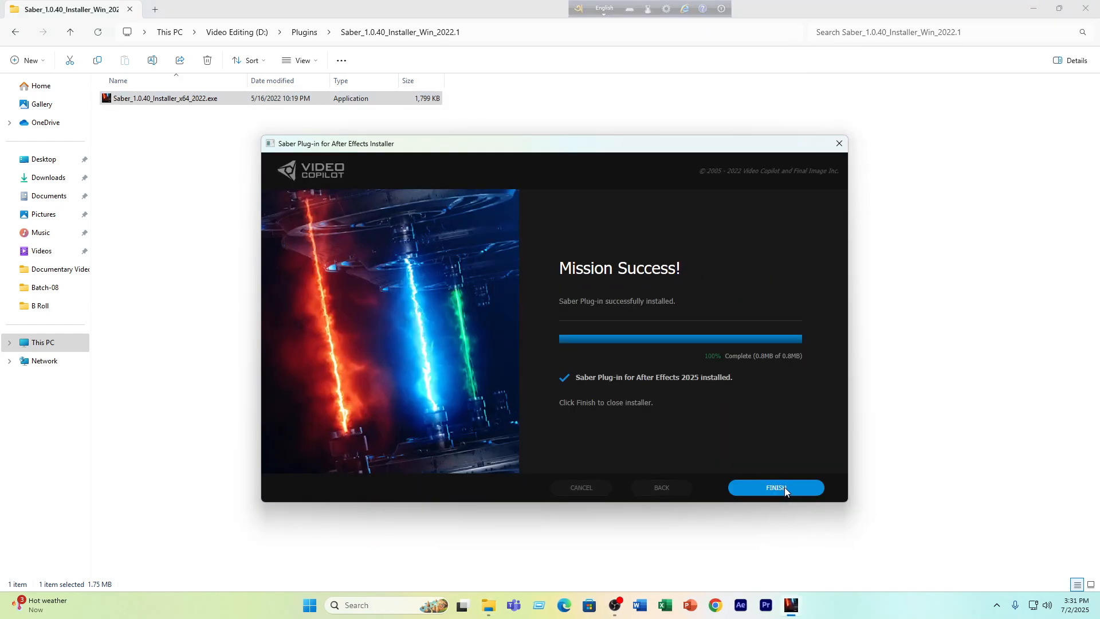
click(784, 488)
Switch back to After Effects and reopen the recent Rotobrush project, viewing Main Comp at 25%
key(super+d)
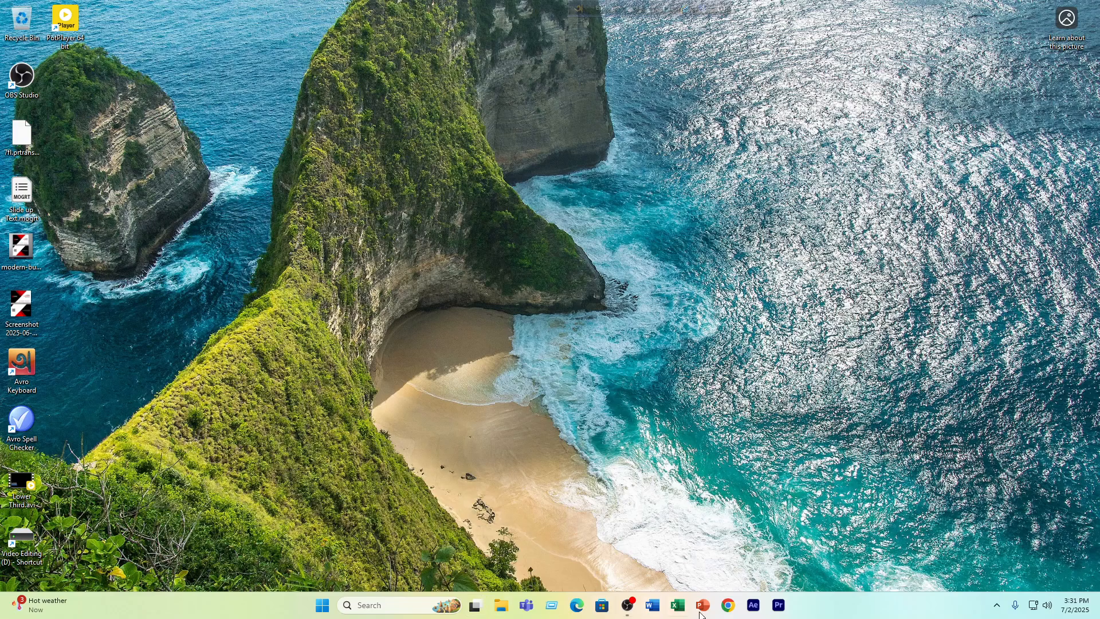
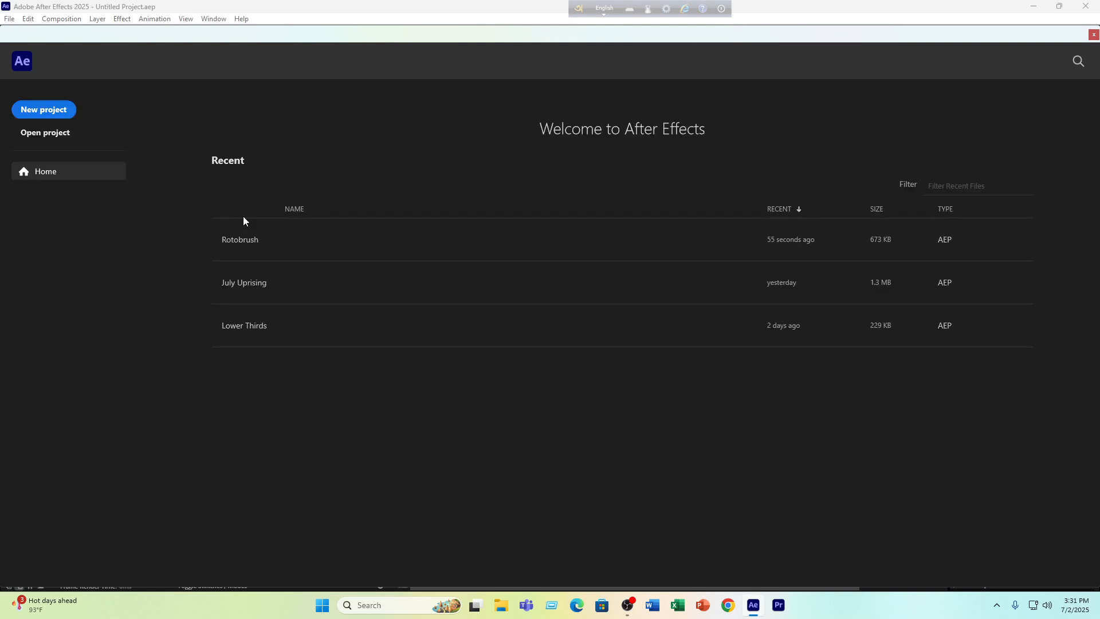
click(257, 252)
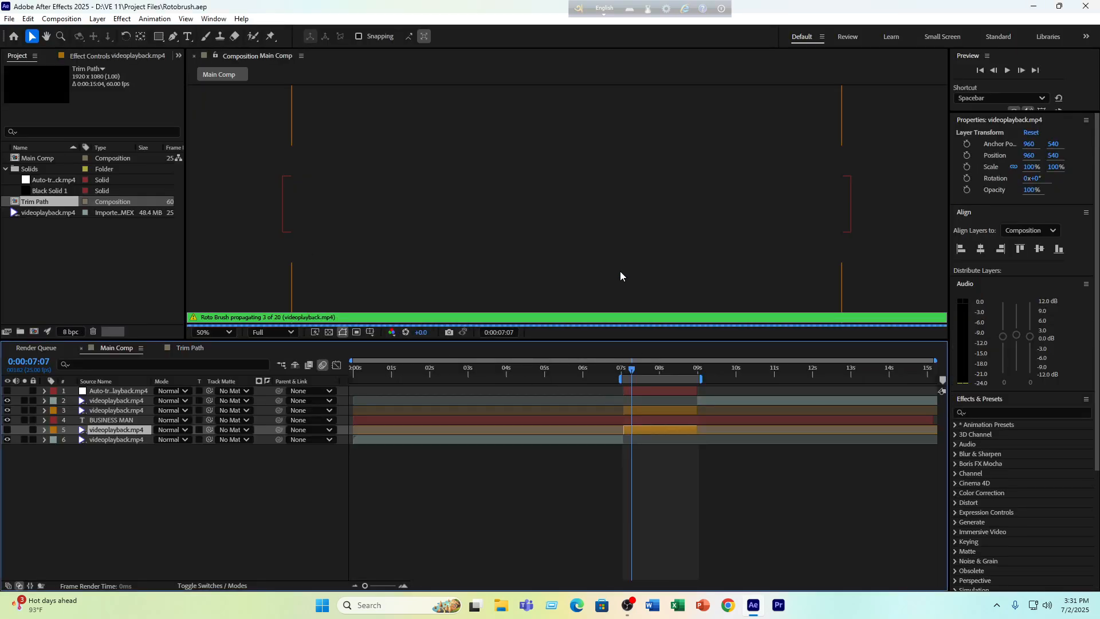
scroll(522, 222, down, 2)
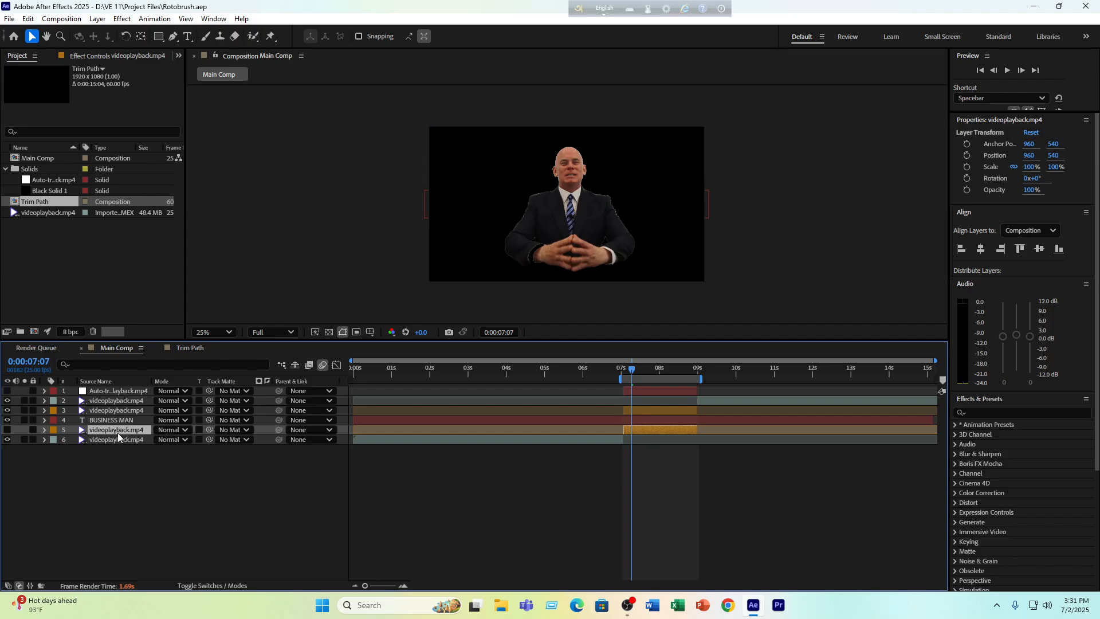
Search the effects and presets for saber
click(114, 401)
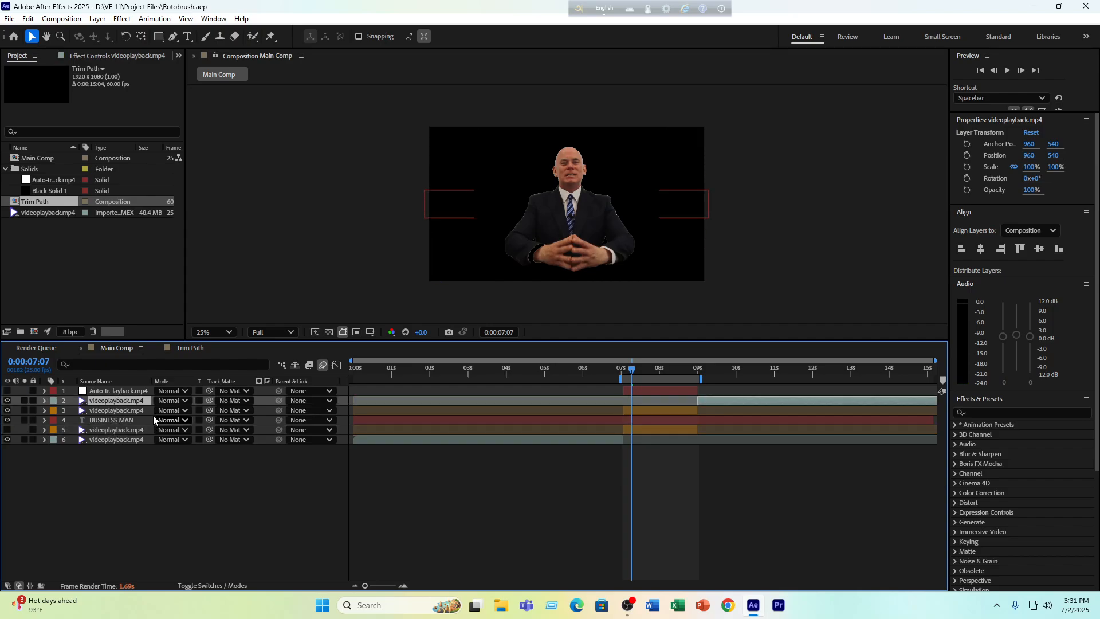
click(984, 413)
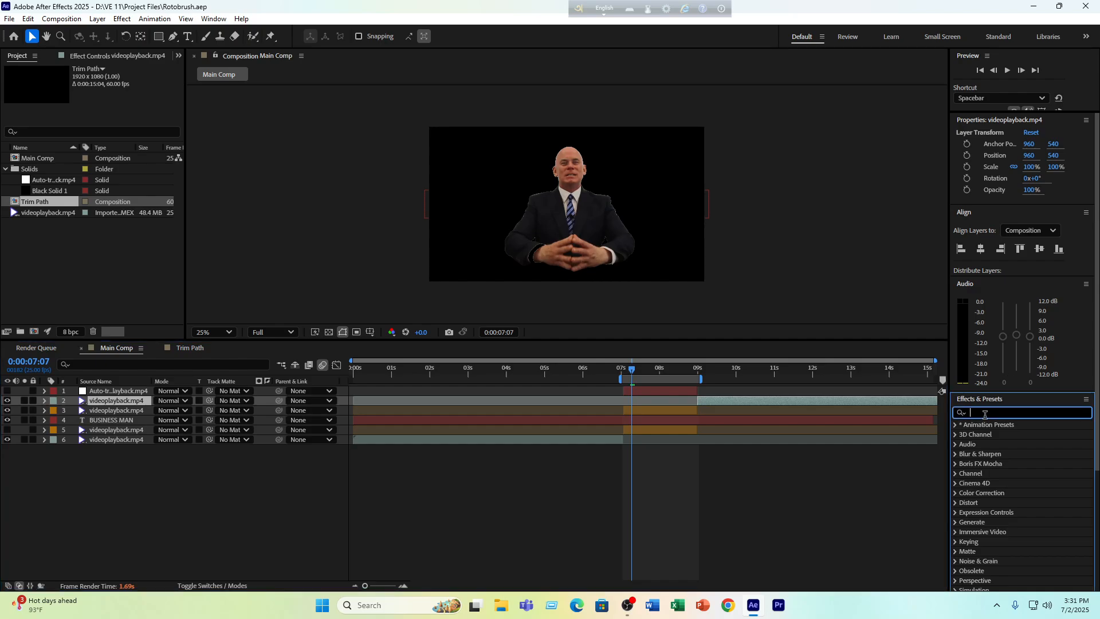
text(saber)
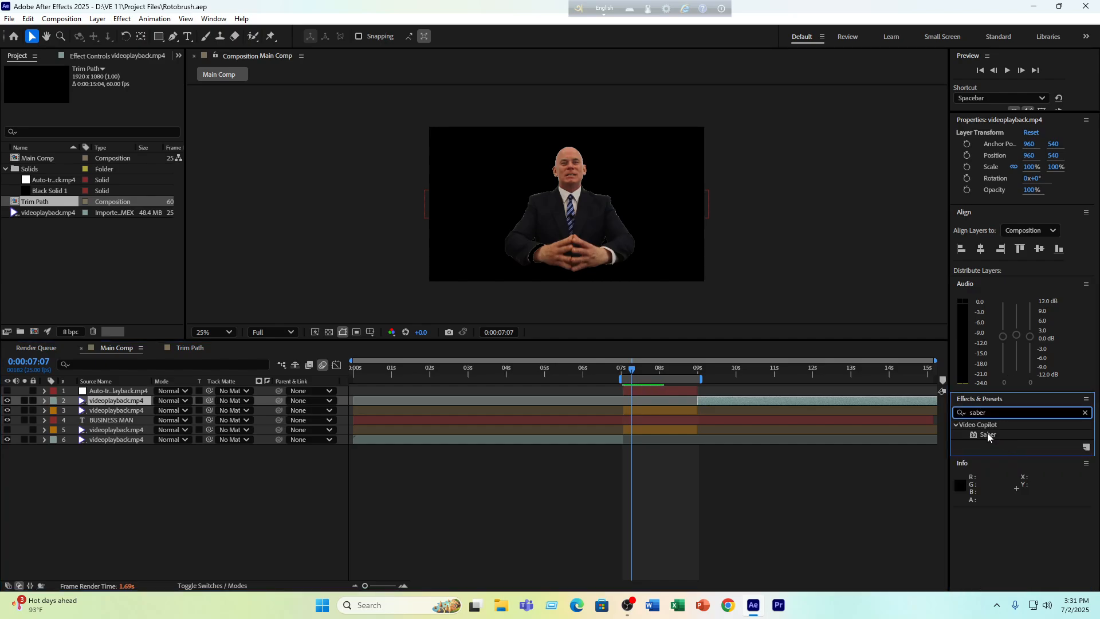
Try Saber on the cut-out man's clip above BUSINESS MAN with the Layer Masks and Text Layer core types, and delete the effect
drag(984, 434, 135, 409)
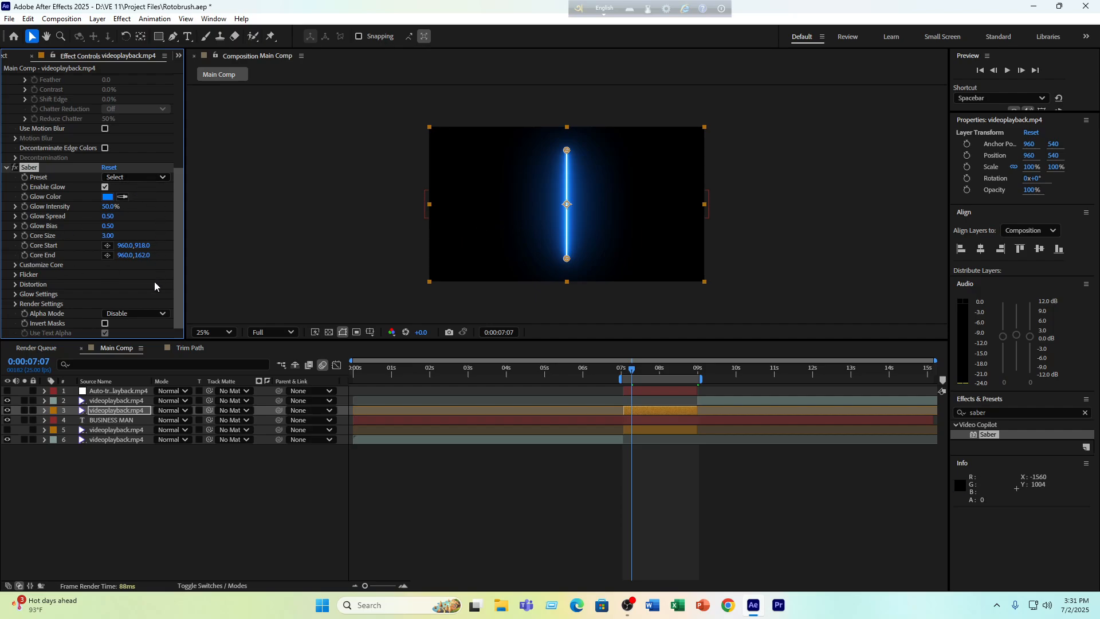
click(14, 265)
scroll(126, 265, down, 2)
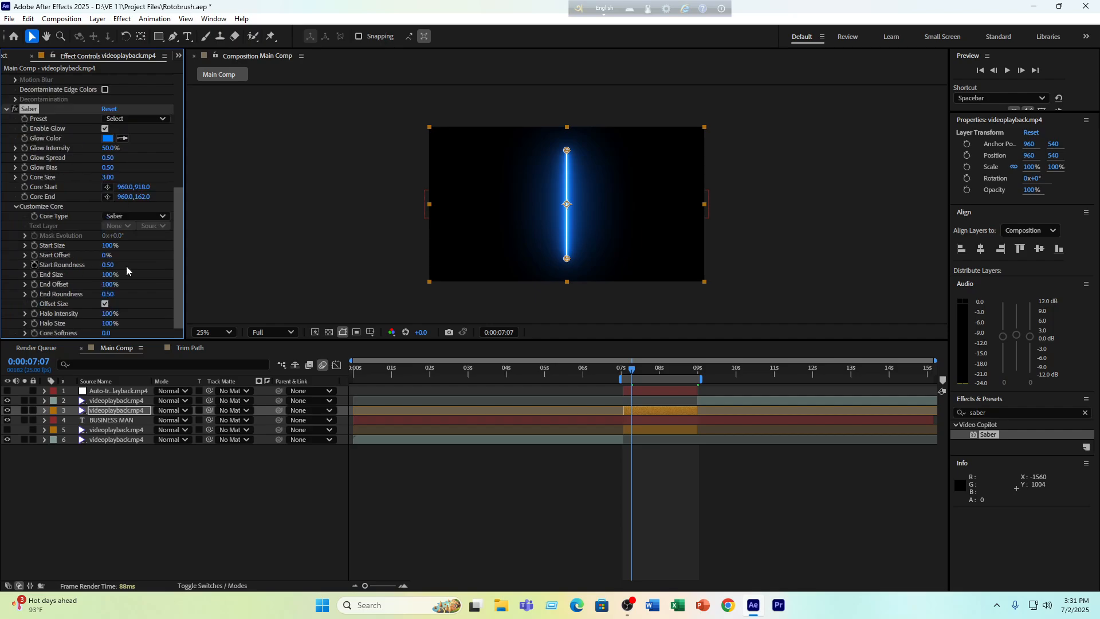
click(163, 217)
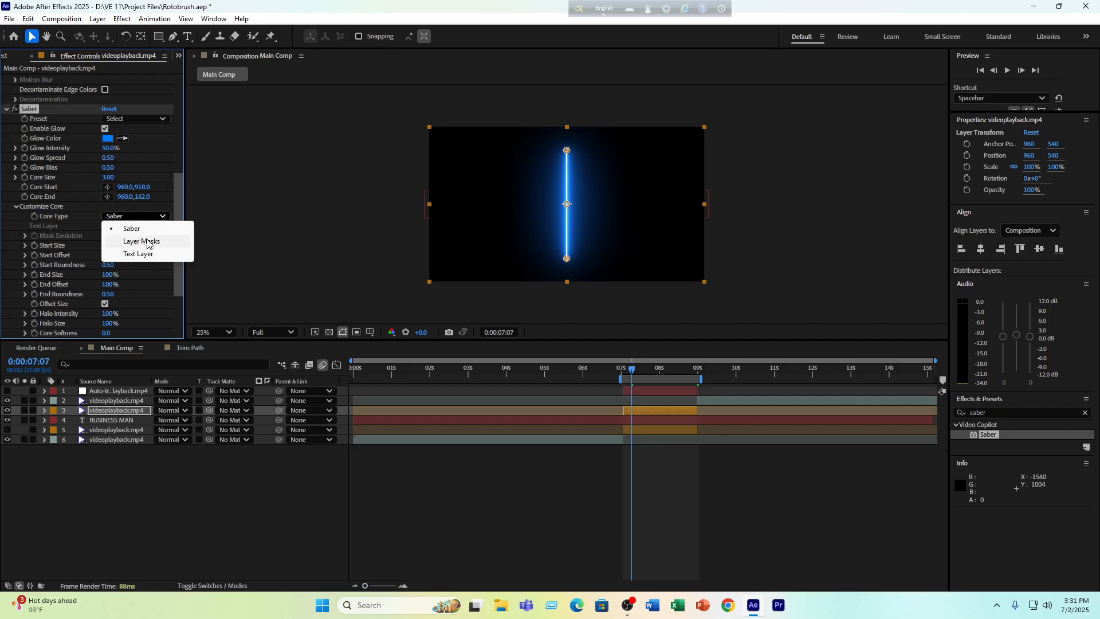
click(144, 241)
click(135, 219)
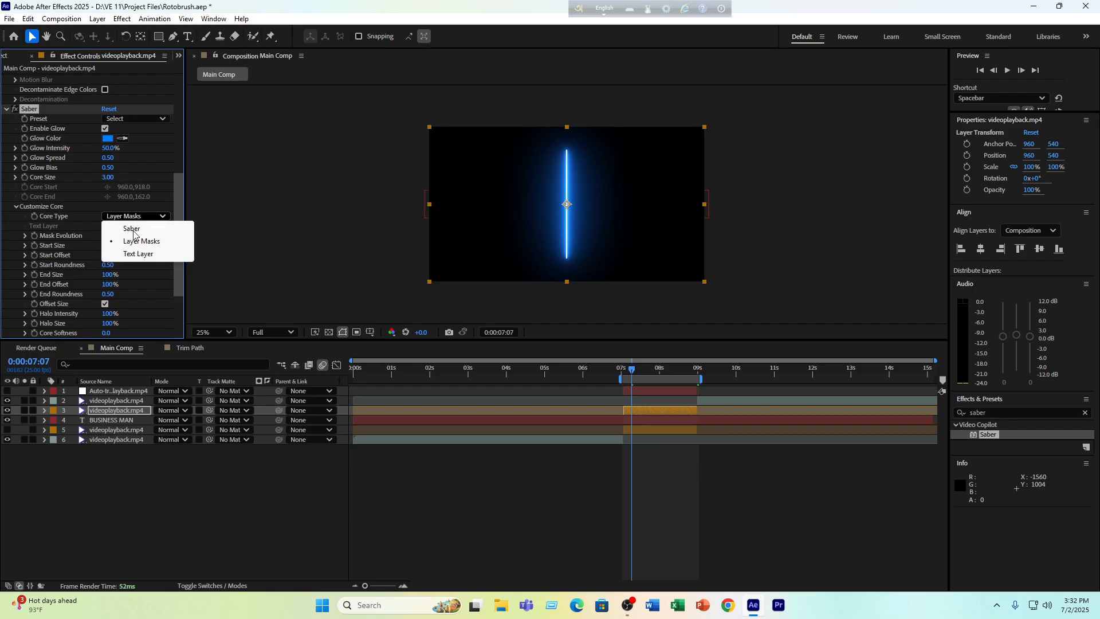
click(132, 253)
click(129, 218)
click(129, 229)
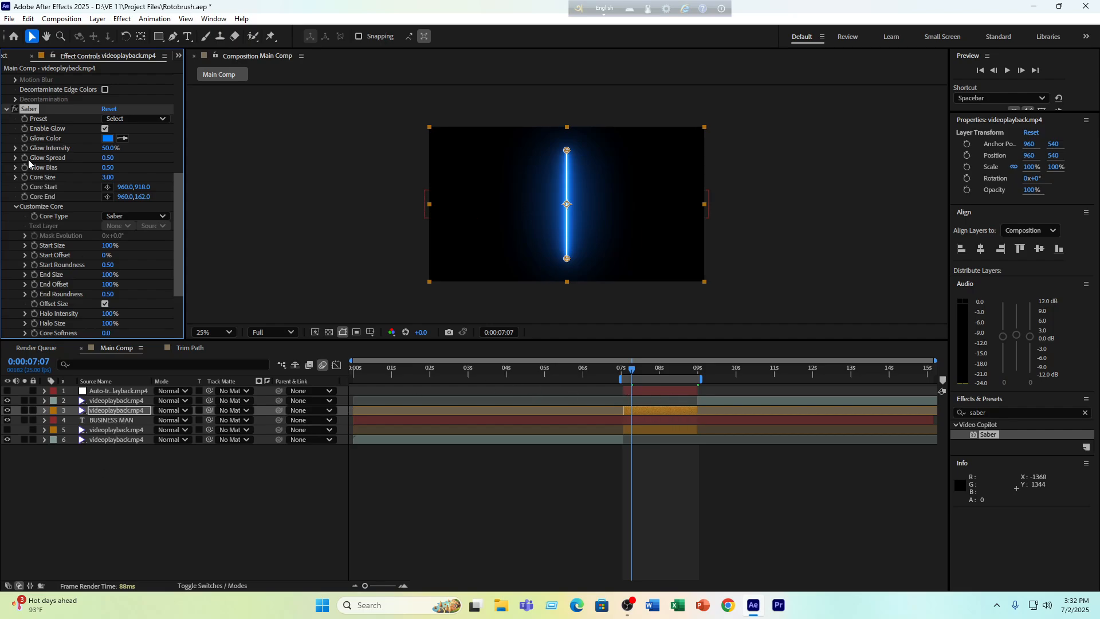
key(Delete)
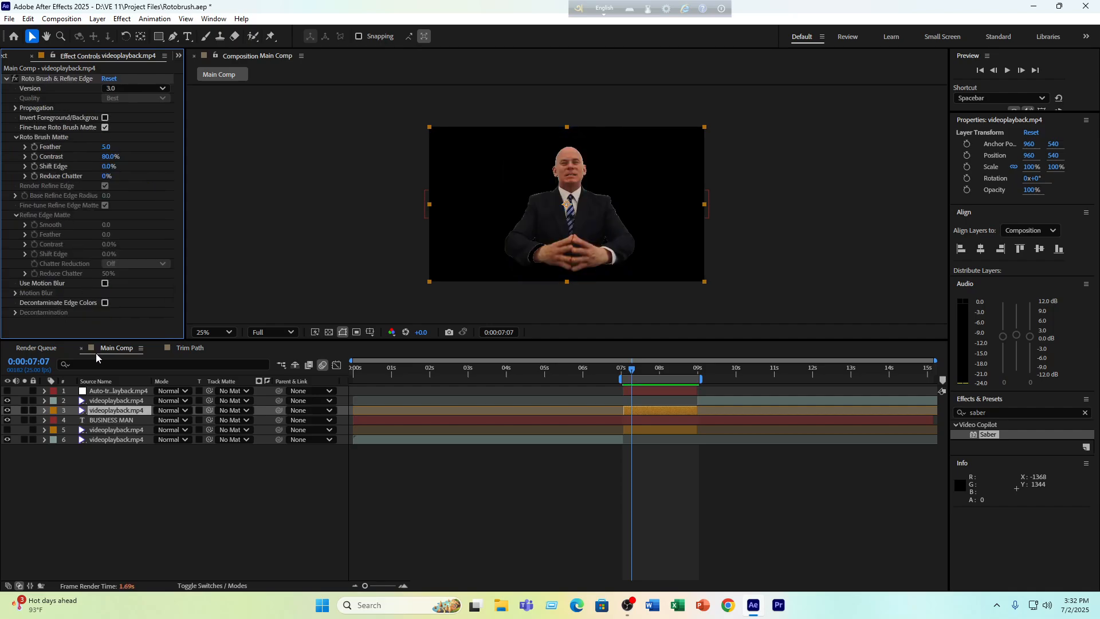
Make the auto-traced layer visible, examine its mask outline up close, and undo a trial move of one shoulder vertex
click(100, 393)
click(8, 391)
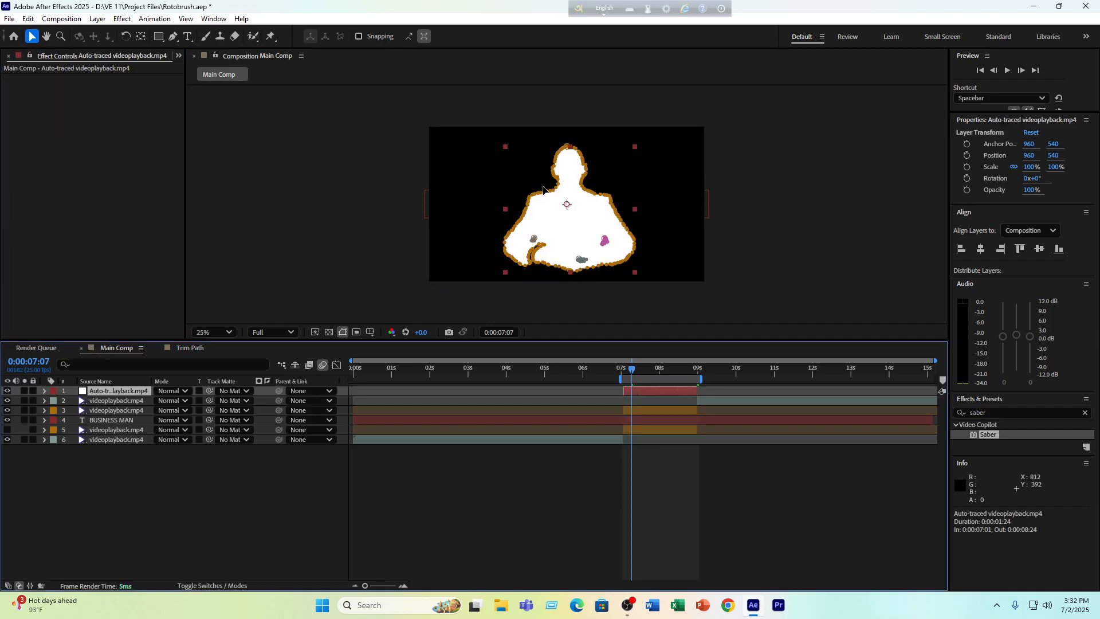
scroll(613, 266, up, 4)
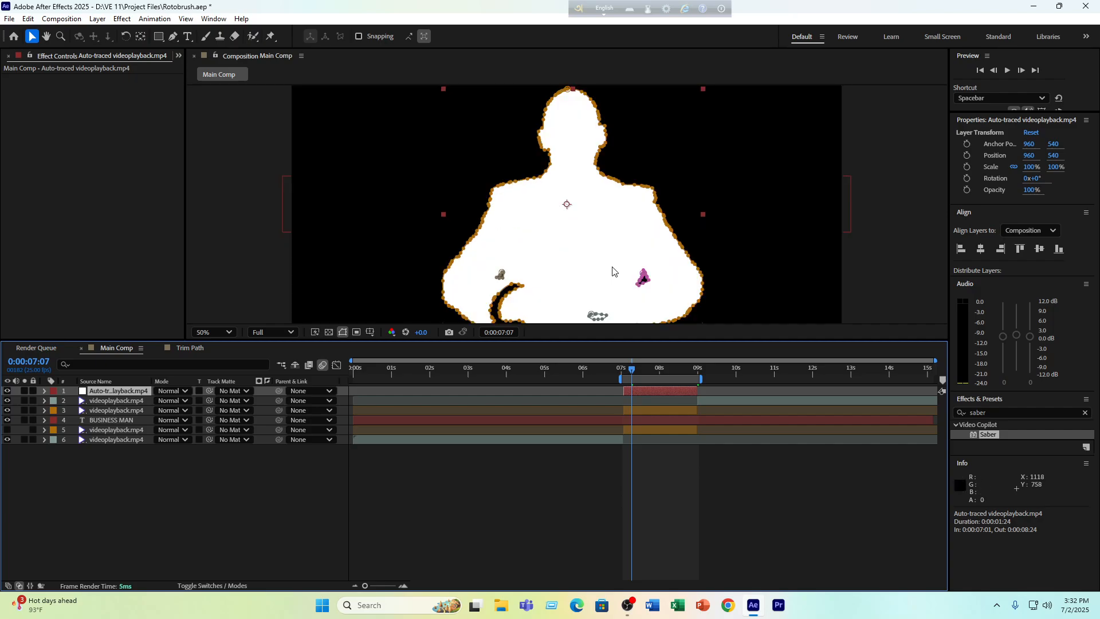
drag(256, 205, 271, 205)
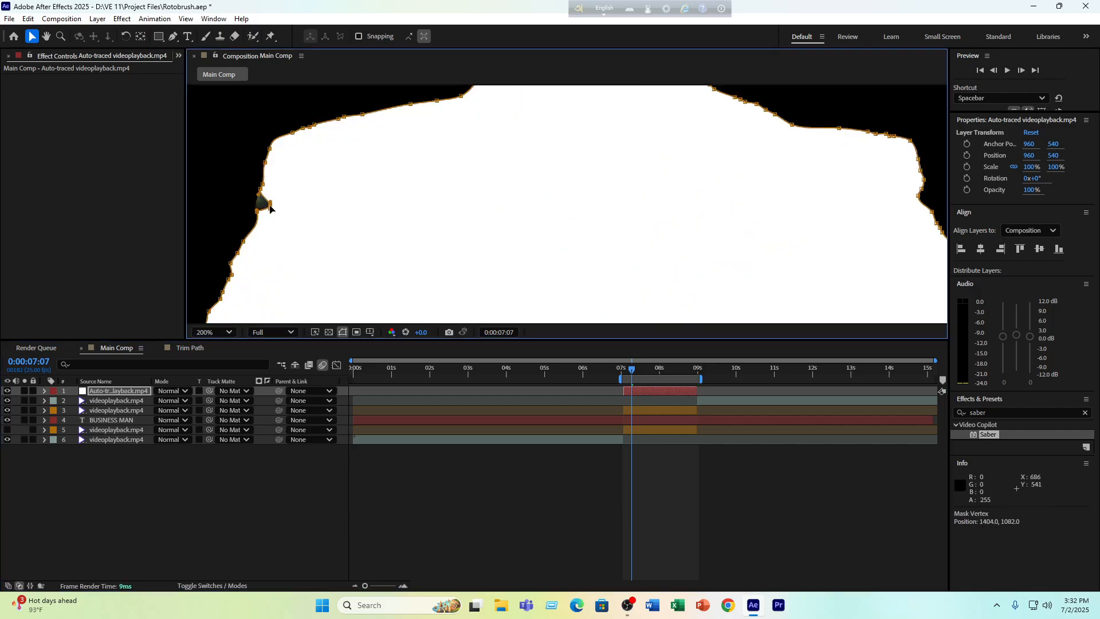
key(ctrl+z)
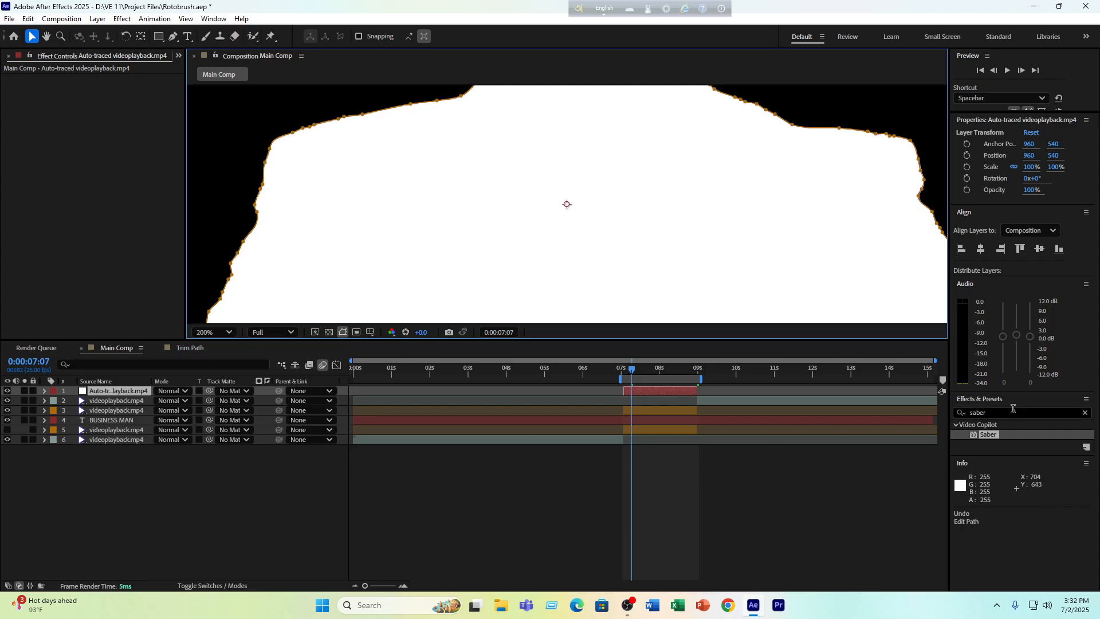
Apply Saber to the auto-traced layer and set its Core Type to Layer Masks
drag(986, 436, 134, 392)
scroll(543, 253, down, 2)
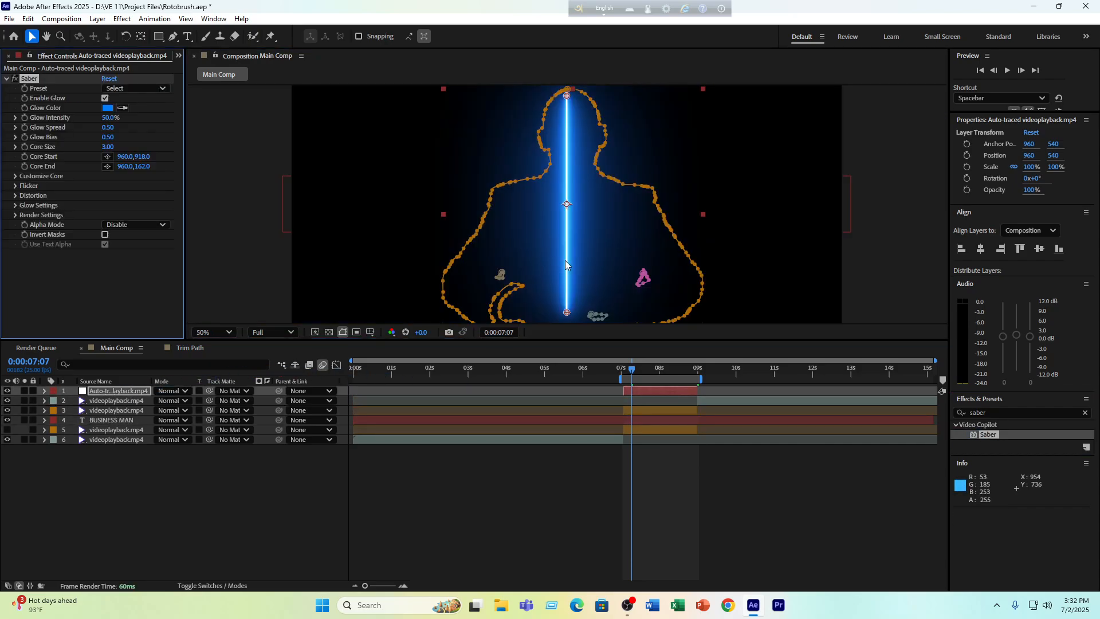
click(15, 177)
click(134, 185)
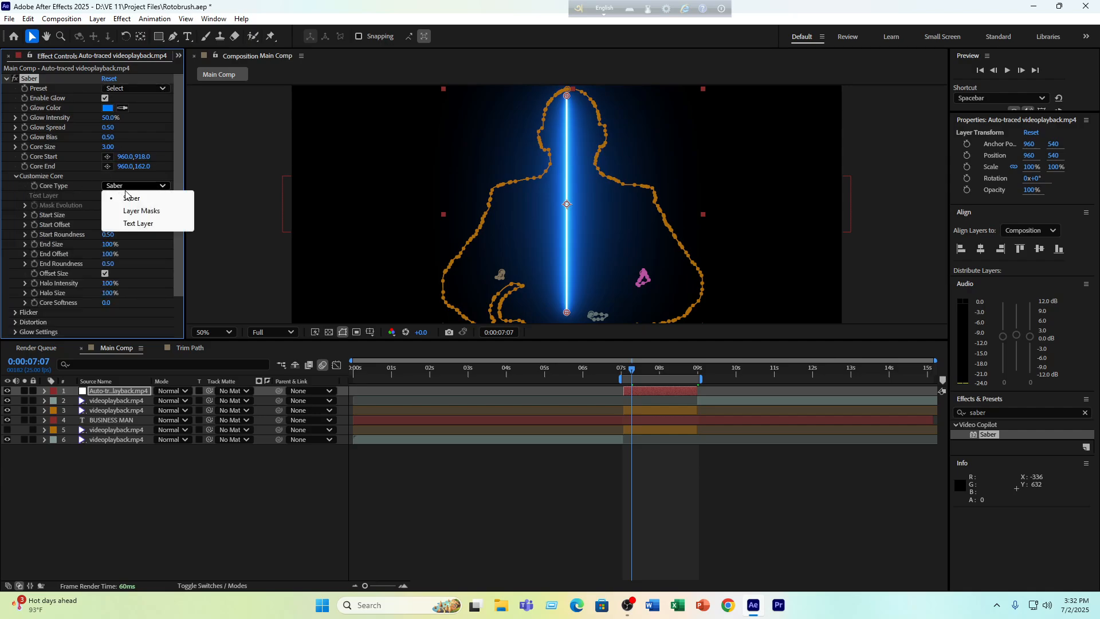
click(133, 211)
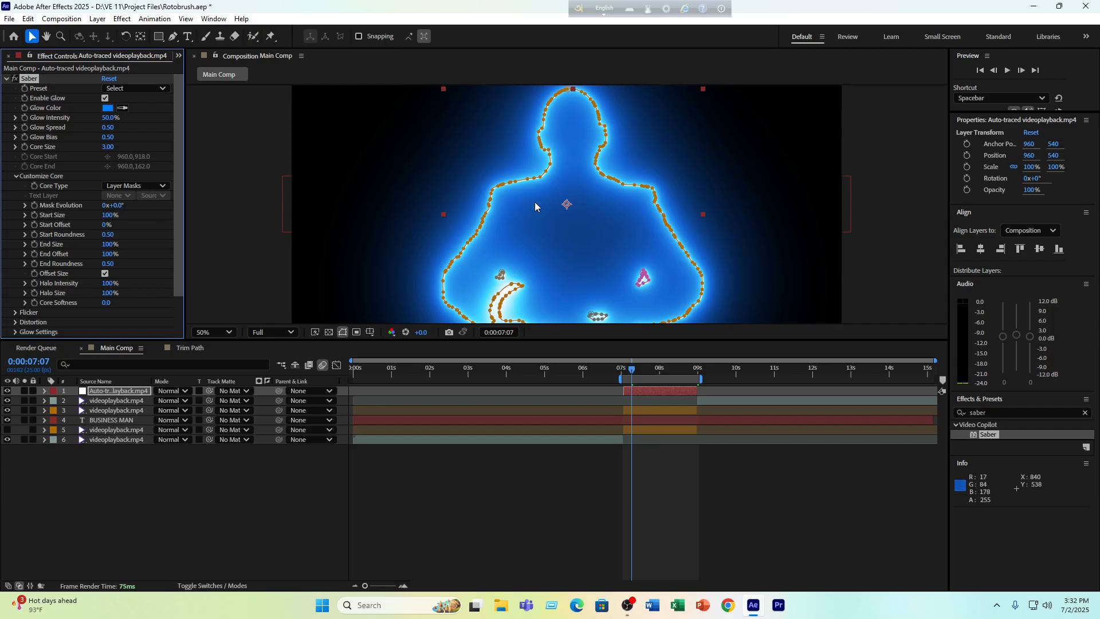
Try the Add composite setting in Saber's render settings, and set Composite Settings to Transparent
scroll(137, 243, down, 1)
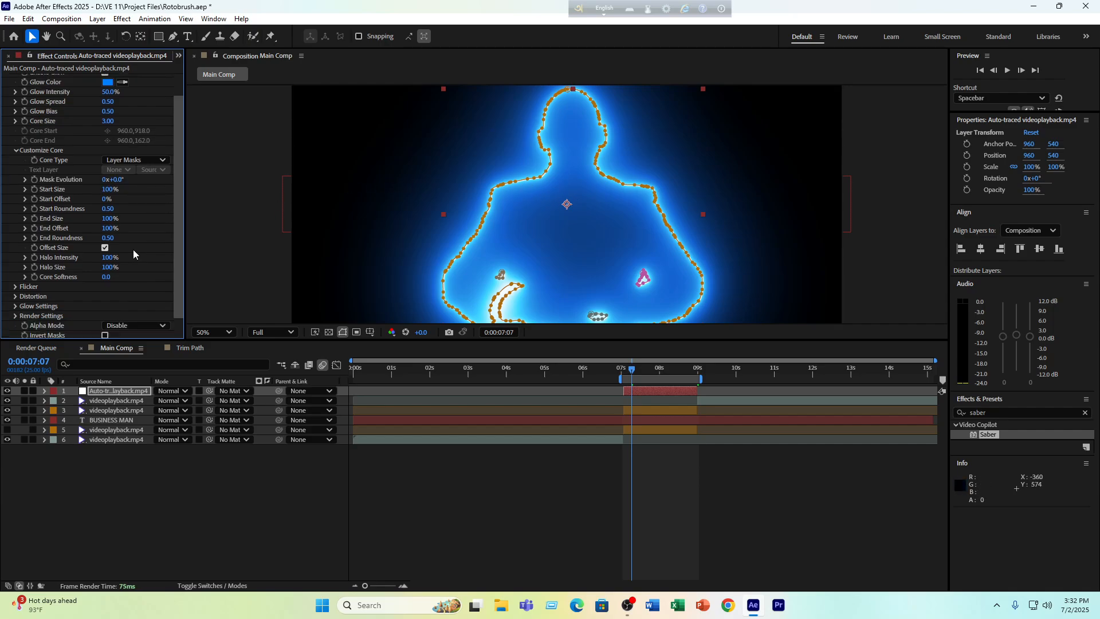
scroll(81, 294, down, 1)
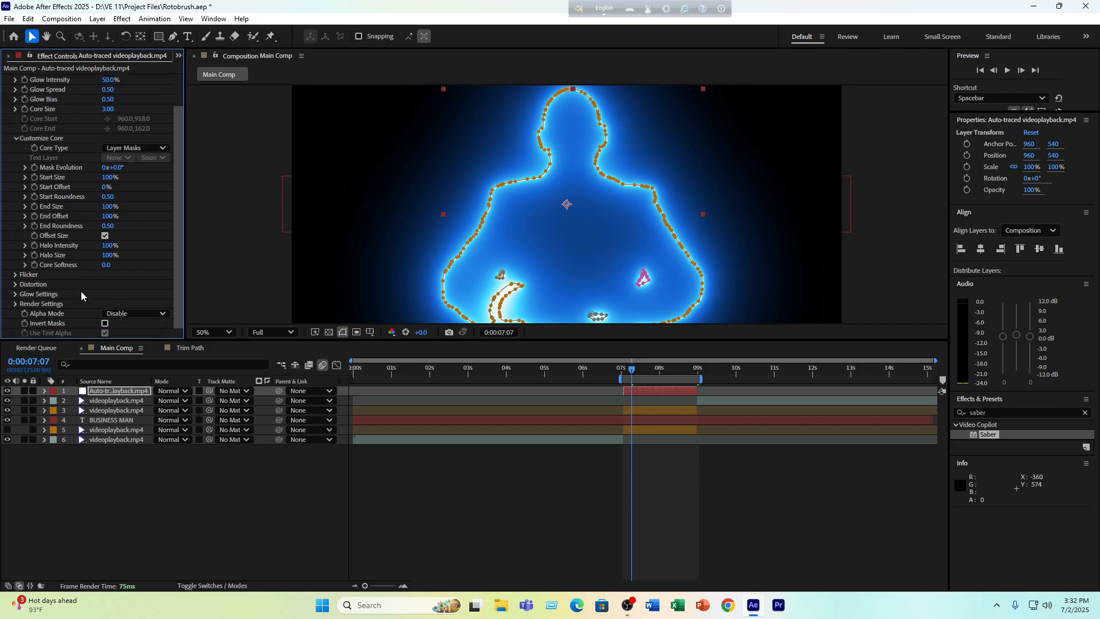
click(15, 303)
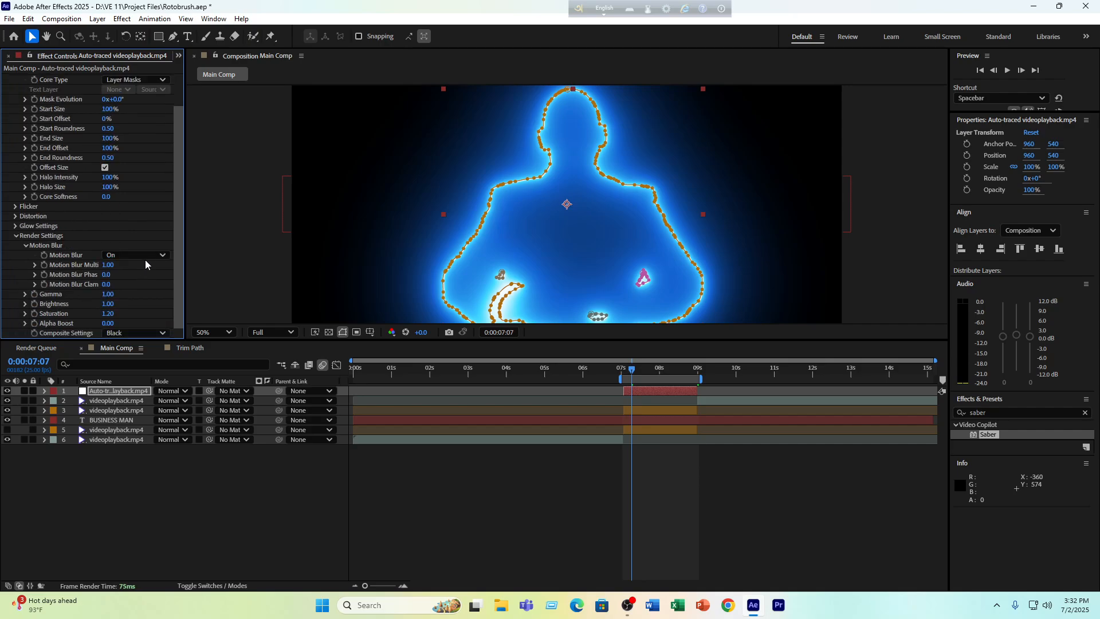
scroll(146, 275, down, 4)
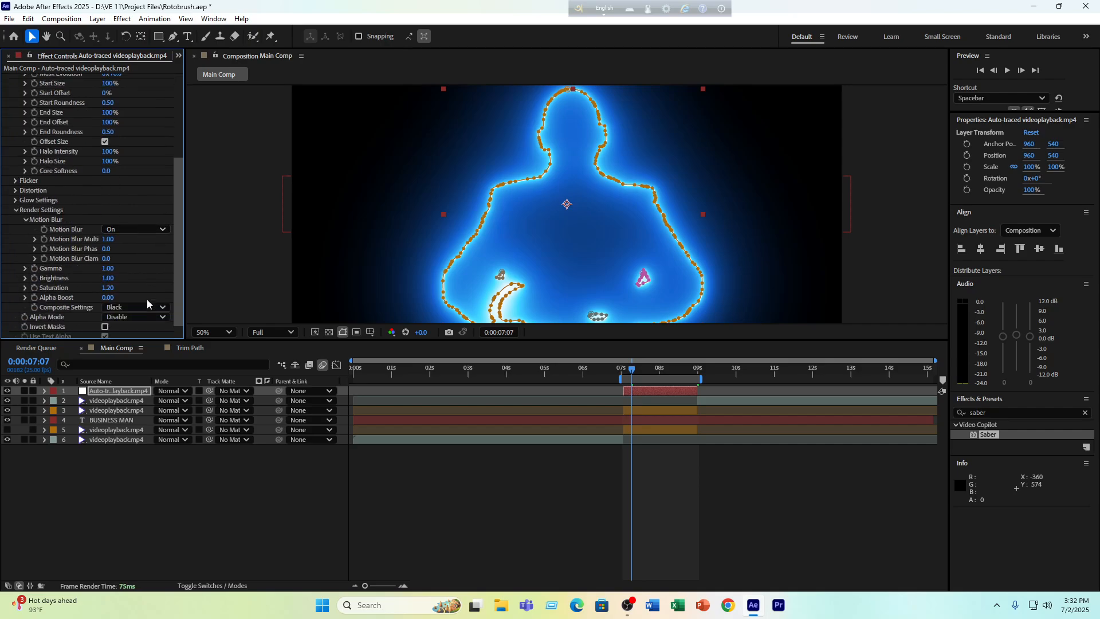
click(118, 304)
click(129, 342)
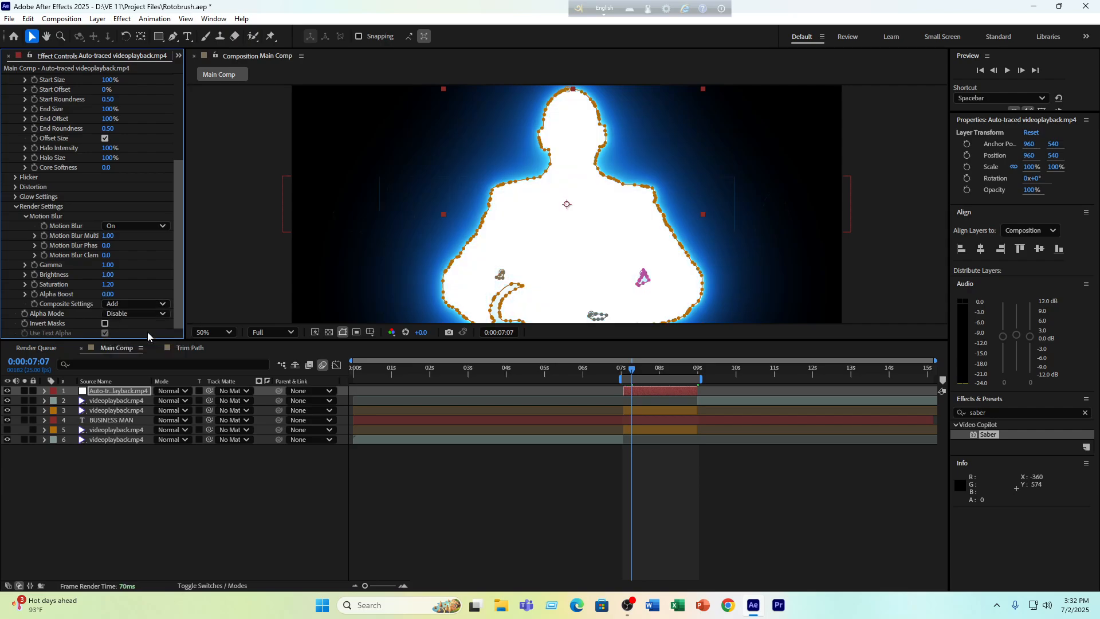
click(131, 304)
click(132, 321)
scroll(518, 243, down, 4)
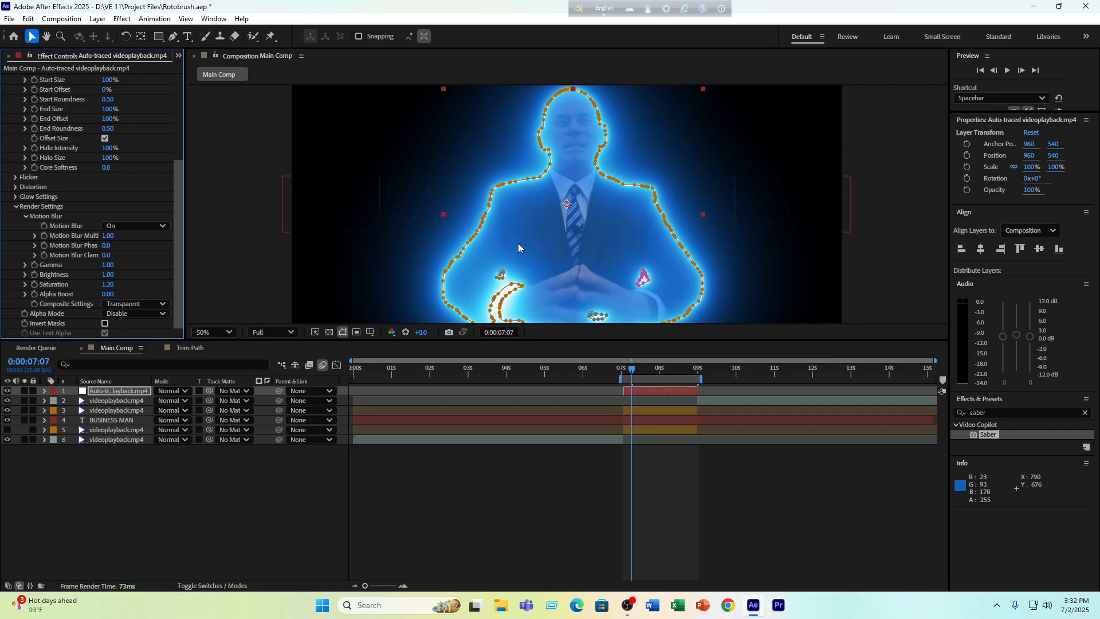
scroll(518, 242, up, 1)
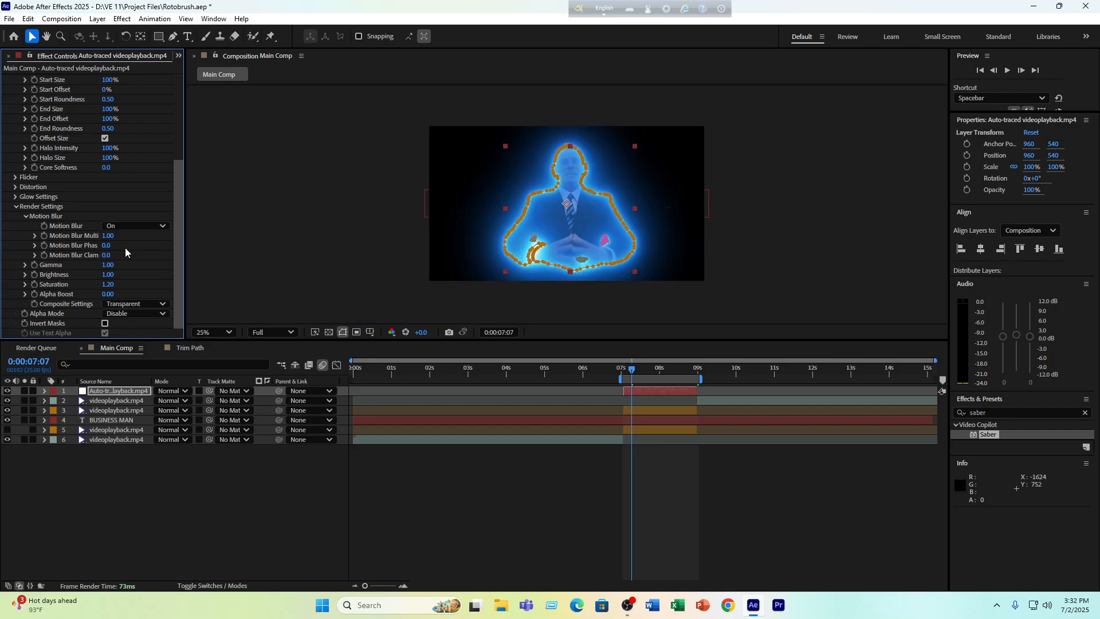
Make the hidden video clip directly below BUSINESS MAN visible, and set the Saber preset to Neon
click(7, 430)
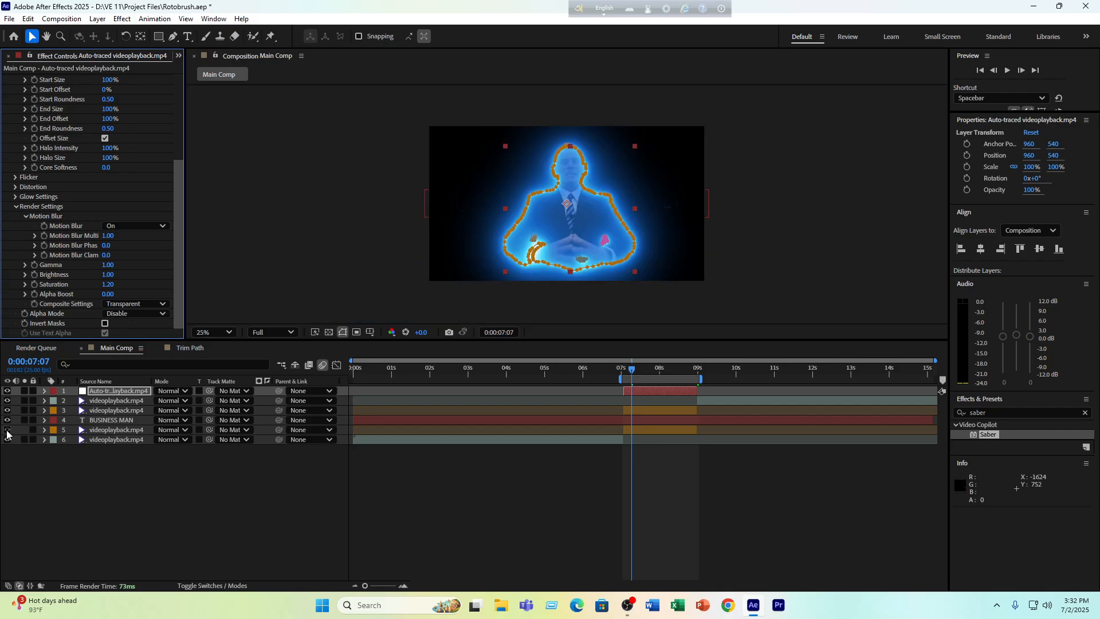
click(342, 491)
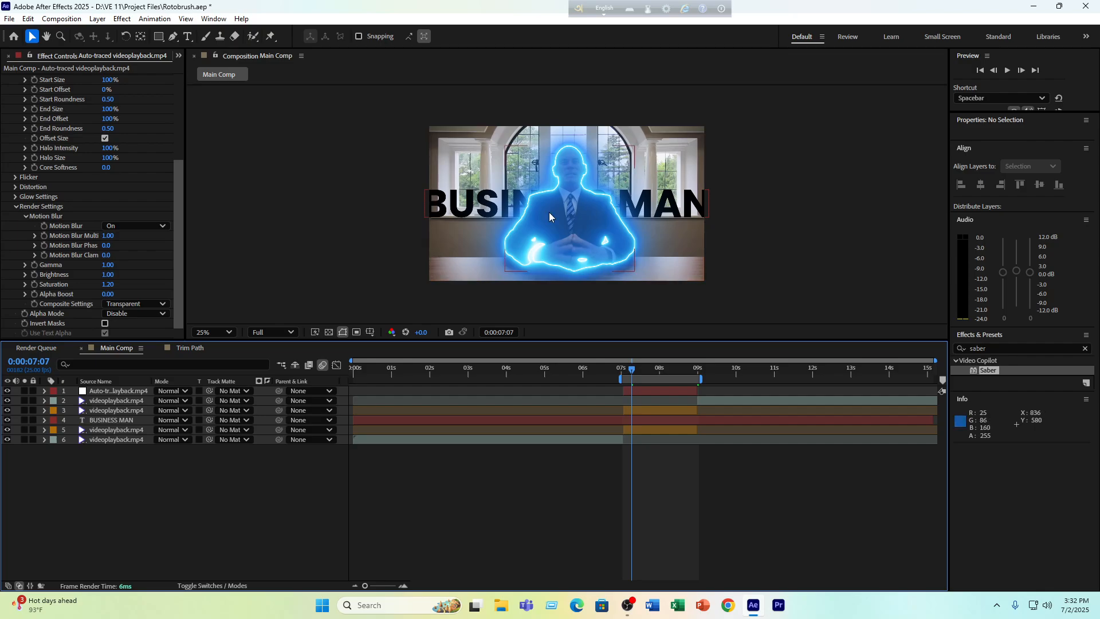
scroll(113, 179, up, 5)
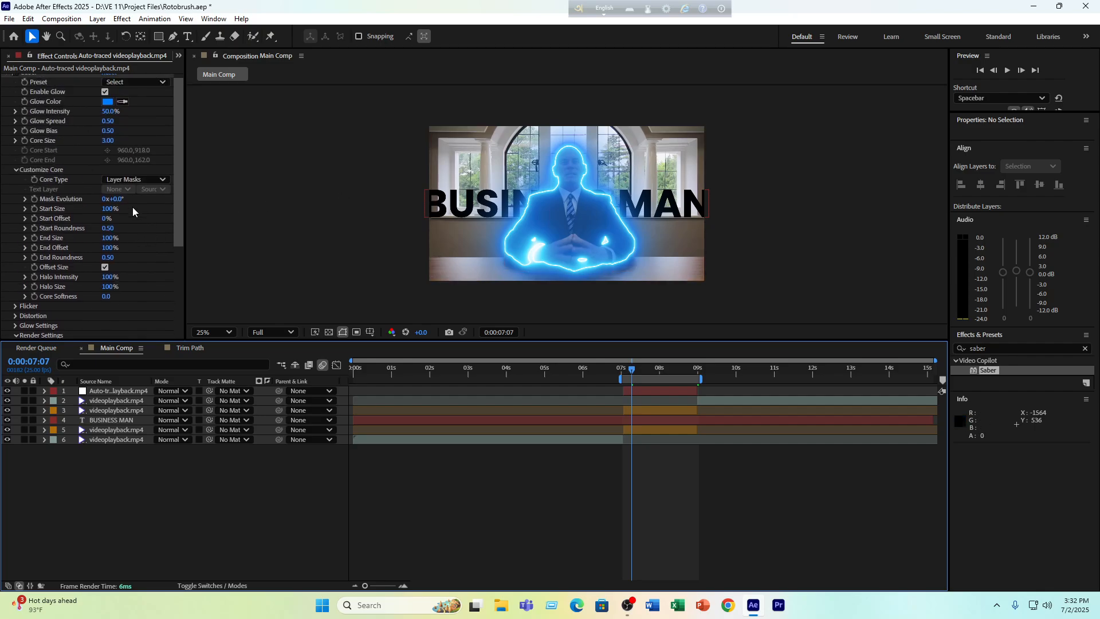
click(145, 89)
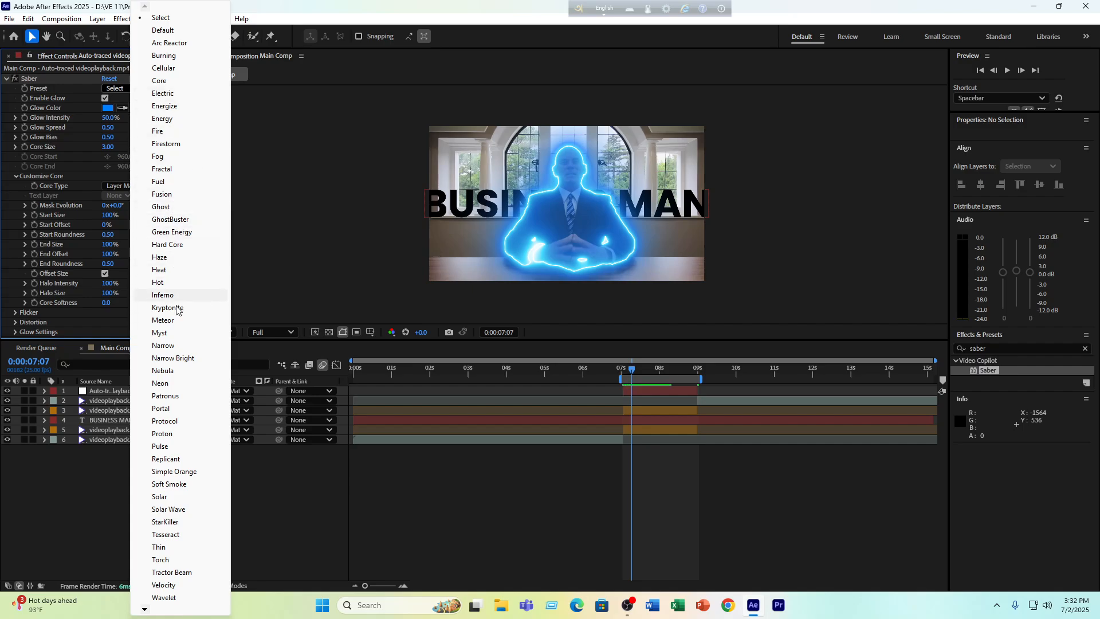
click(166, 385)
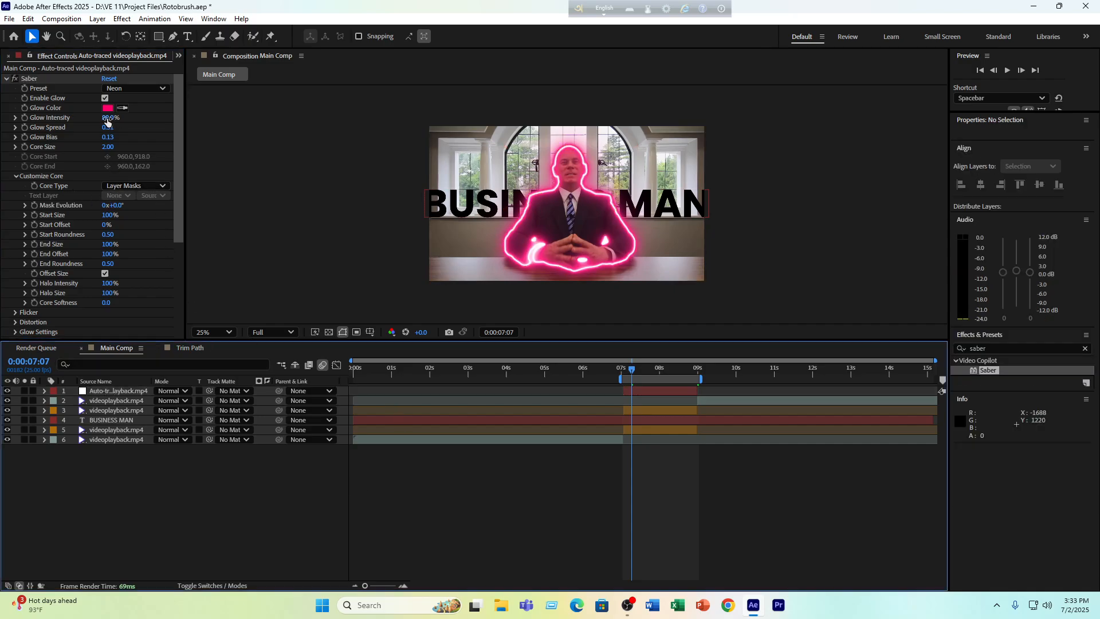
Set Saber's Glow Intensity to 62% and its Glow Spread to 0.11
drag(107, 119, 96, 119)
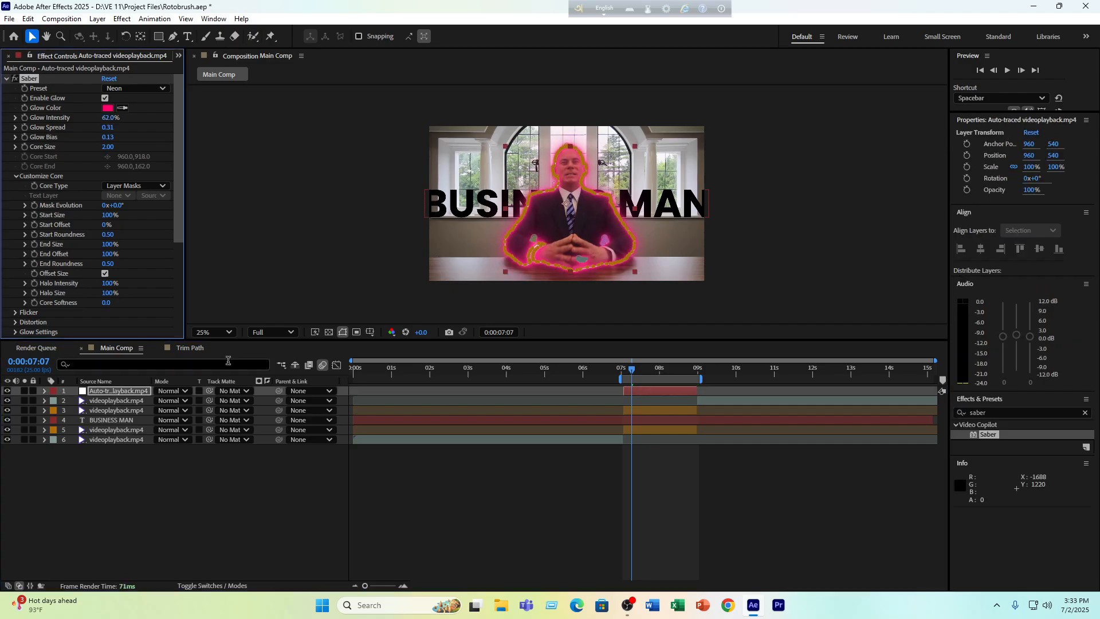
click(198, 516)
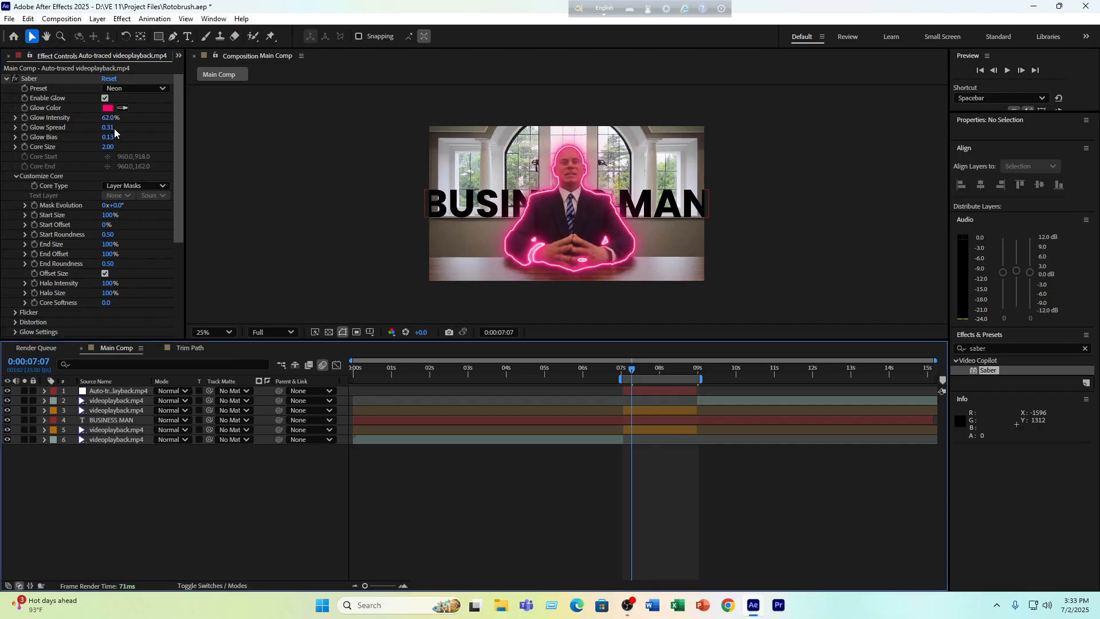
drag(108, 127, 104, 128)
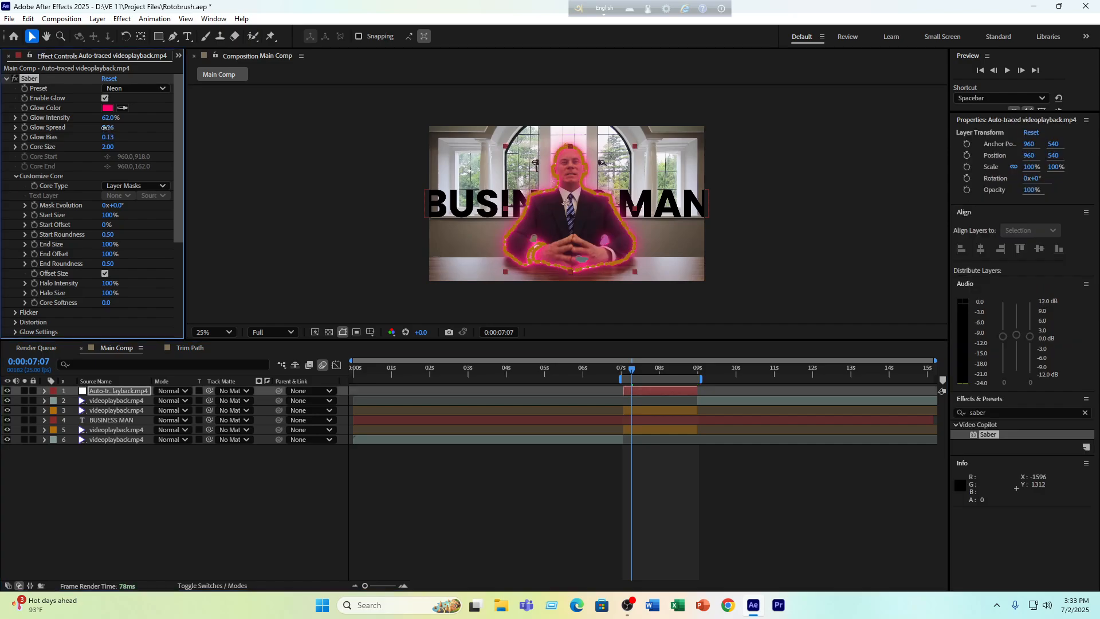
click(115, 483)
drag(107, 128, 103, 127)
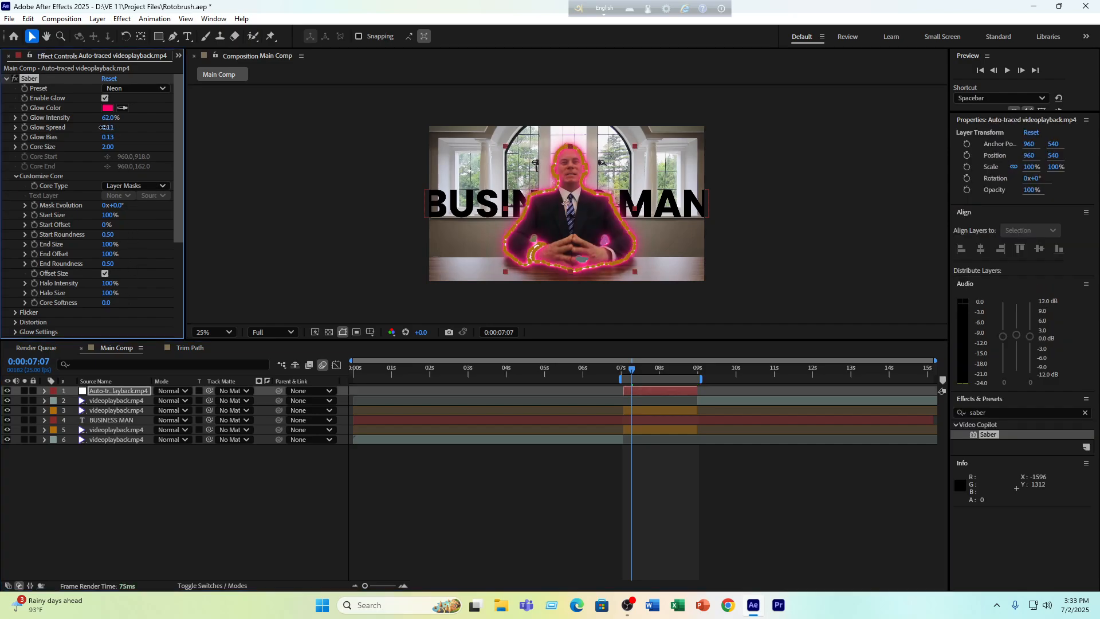
click(74, 500)
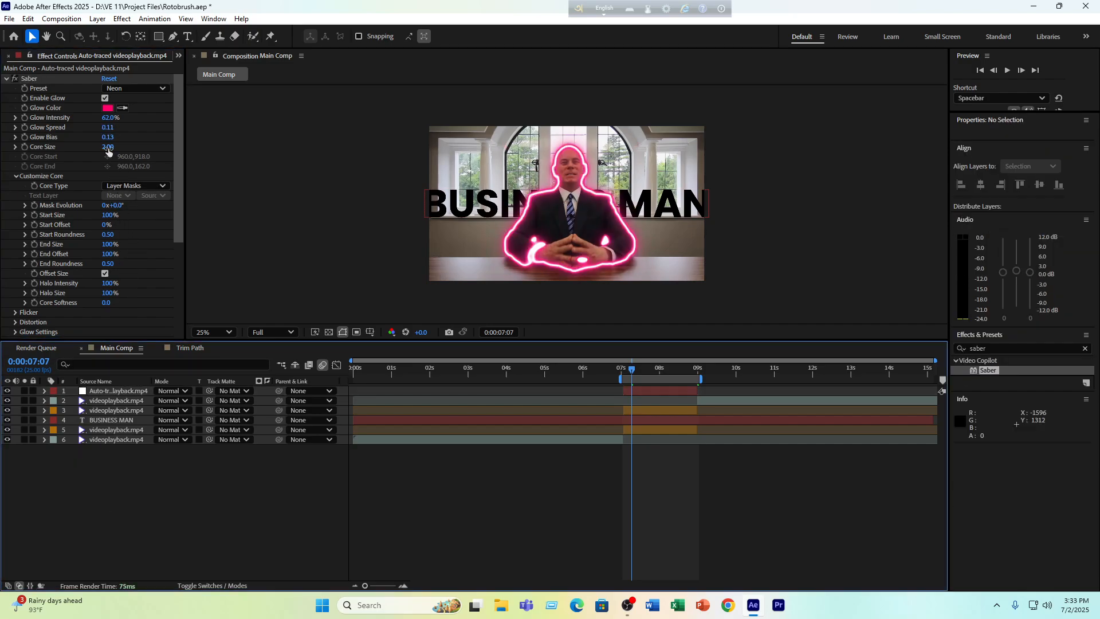
Reduce Saber's Core Size, settling on 1.00, and deselect the layer to check the outline
drag(109, 147, 102, 149)
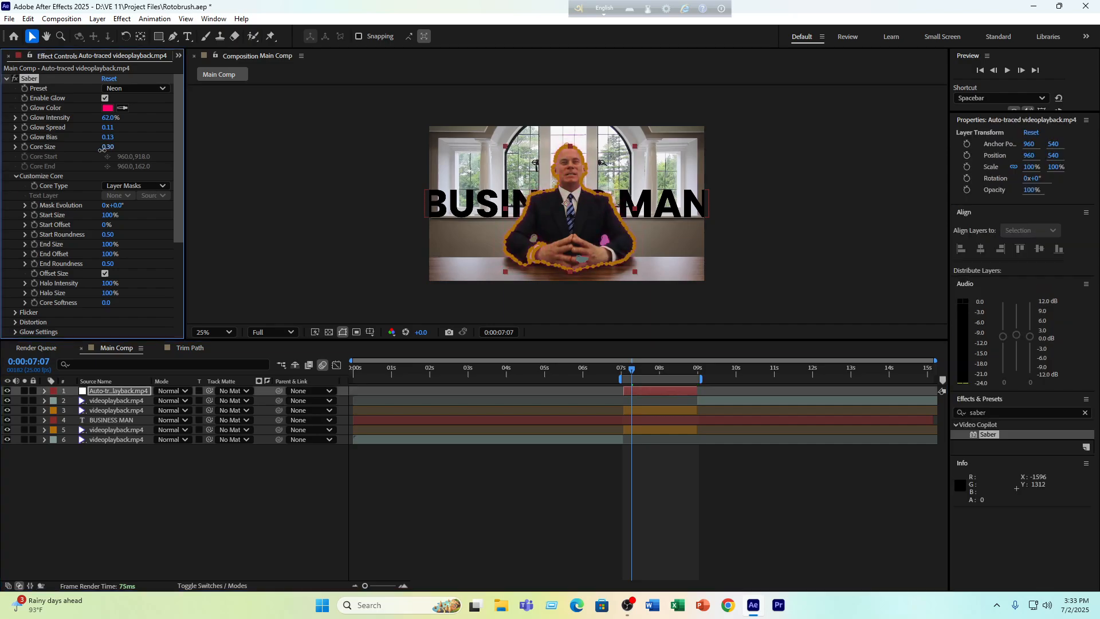
click(142, 487)
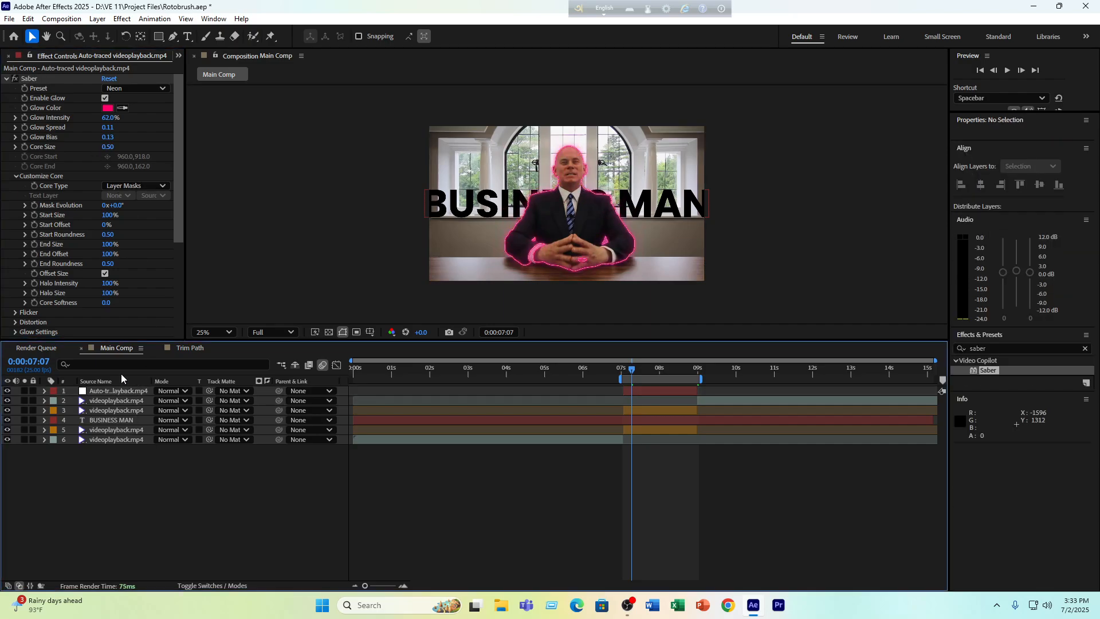
click(108, 147)
text(1)
key(Return)
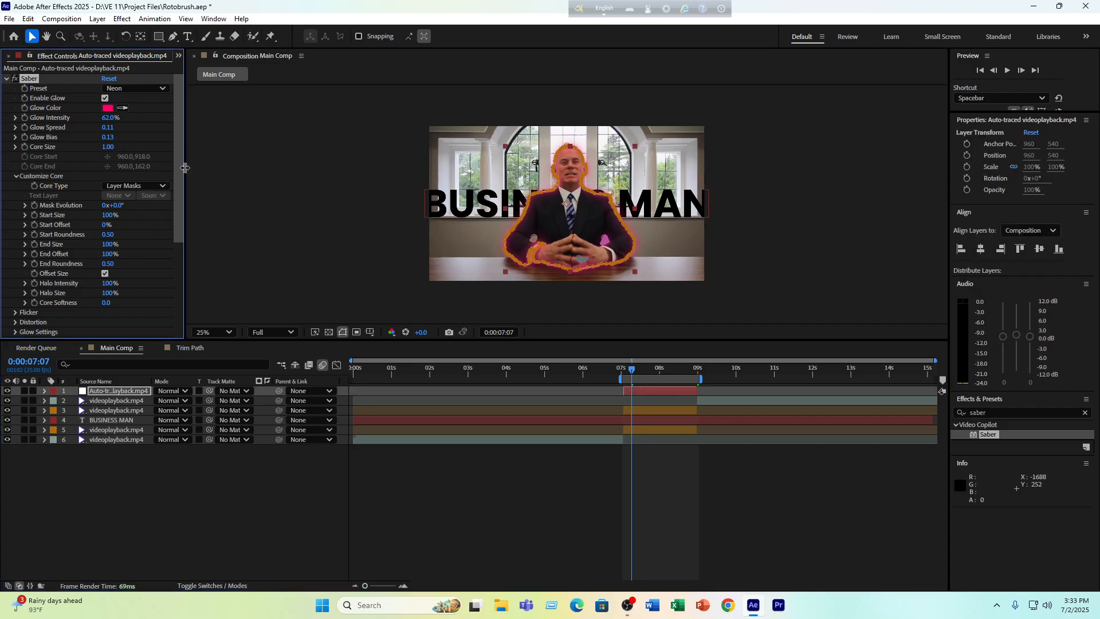
click(224, 485)
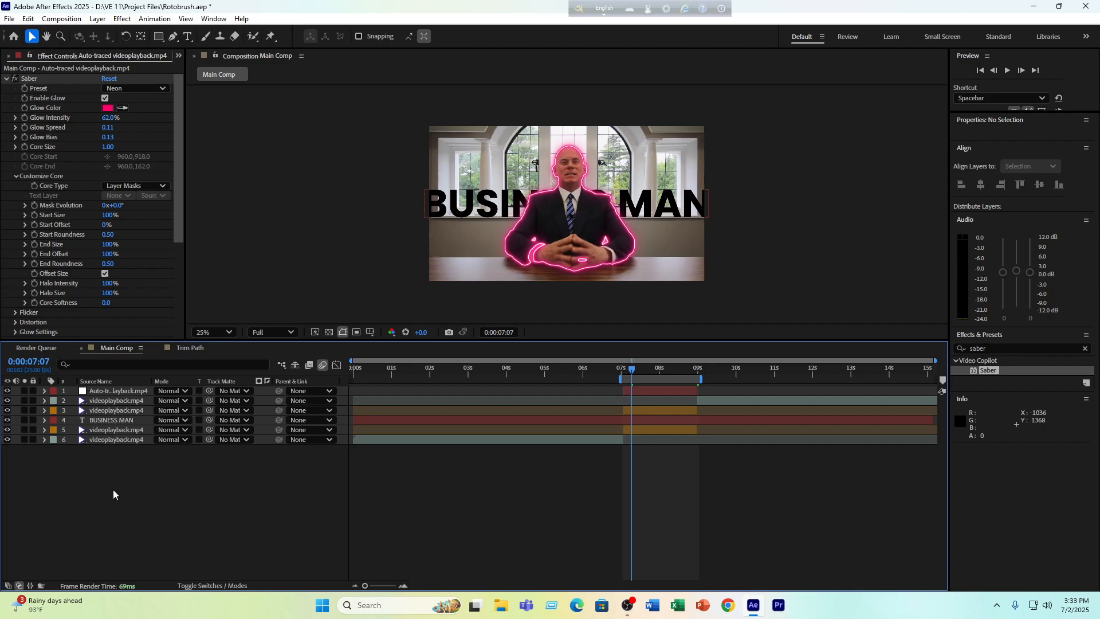
Check the neon outline further along the man's clip and place the current time at 0:00:08:00
drag(634, 372, 663, 377)
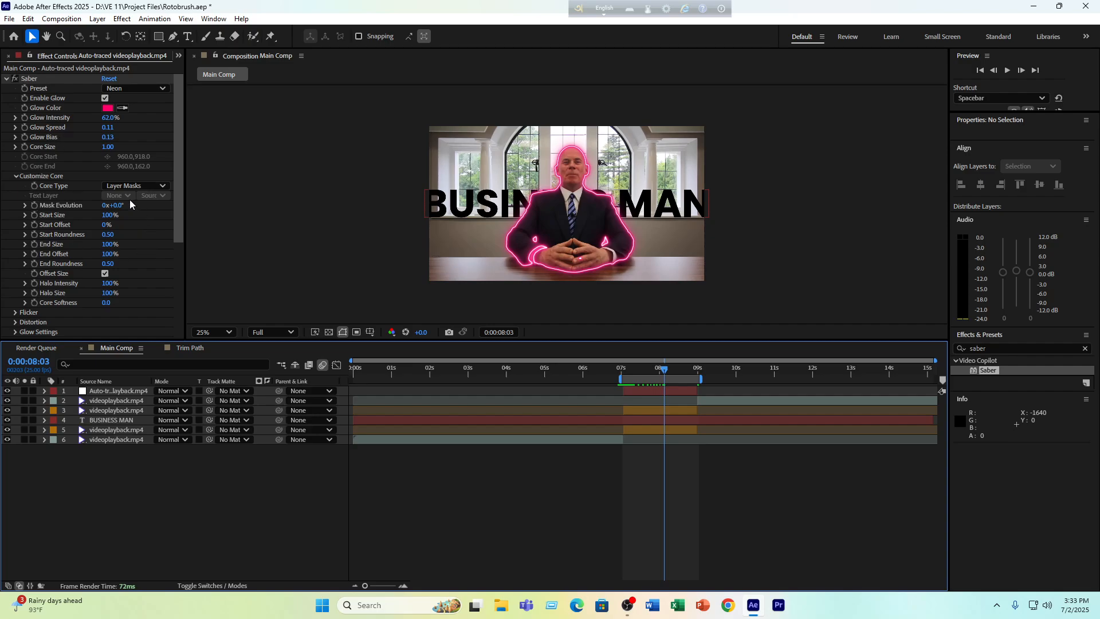
click(39, 175)
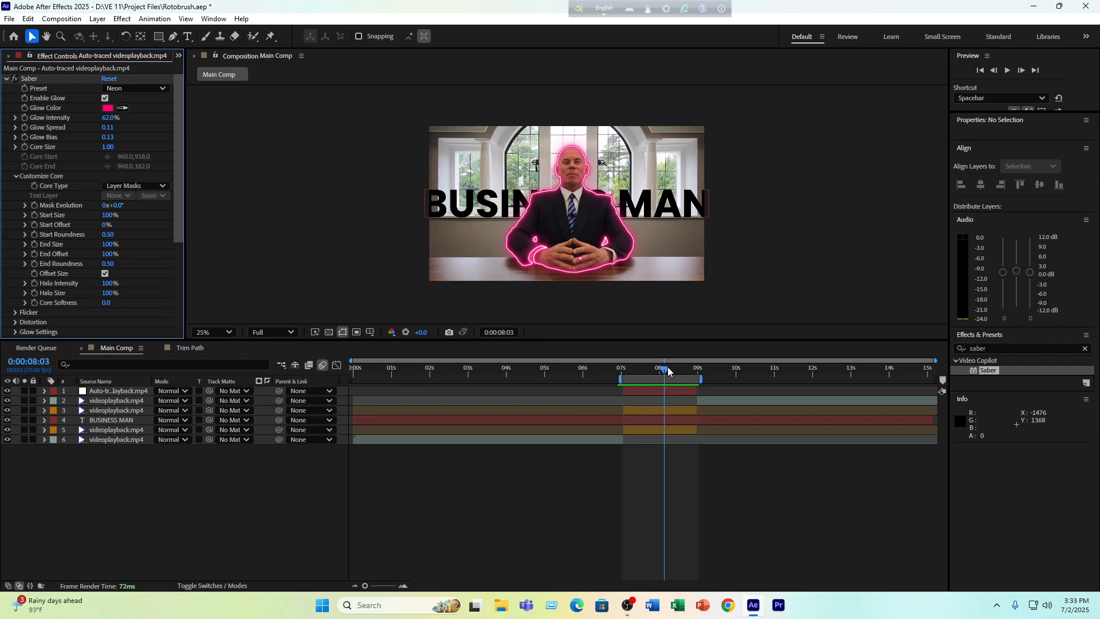
mouse_move(666, 369)
mouse_down()
mouse_move(632, 383)
mouse_move(661, 385)
mouse_up()
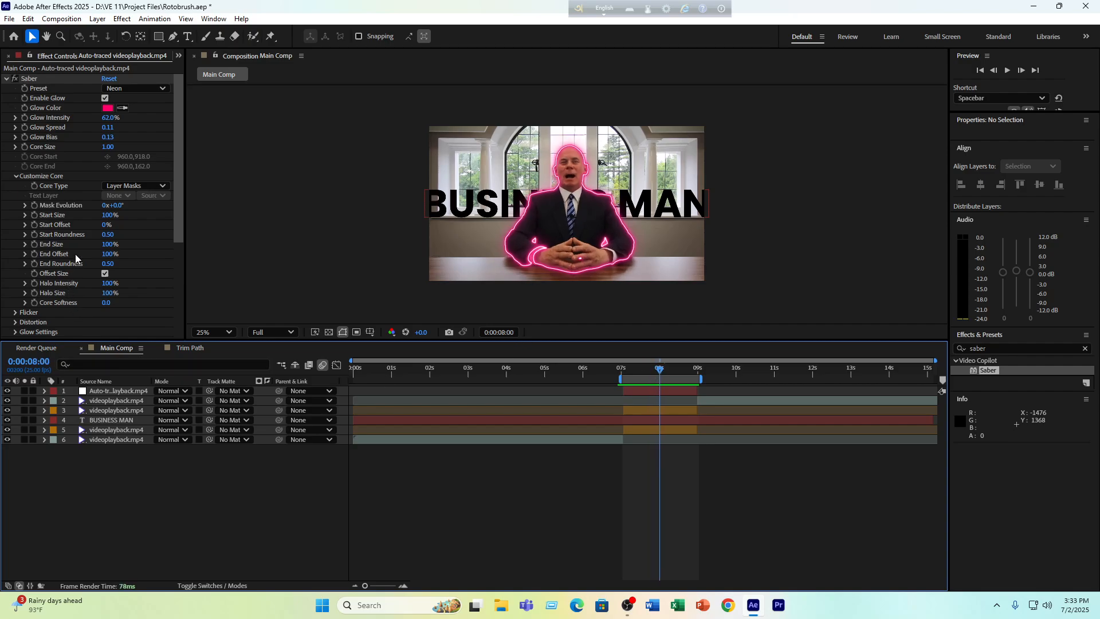
Try raising Saber's Start Offset and lowering its End Offset, undoing each change
drag(108, 225, 161, 221)
click(370, 470)
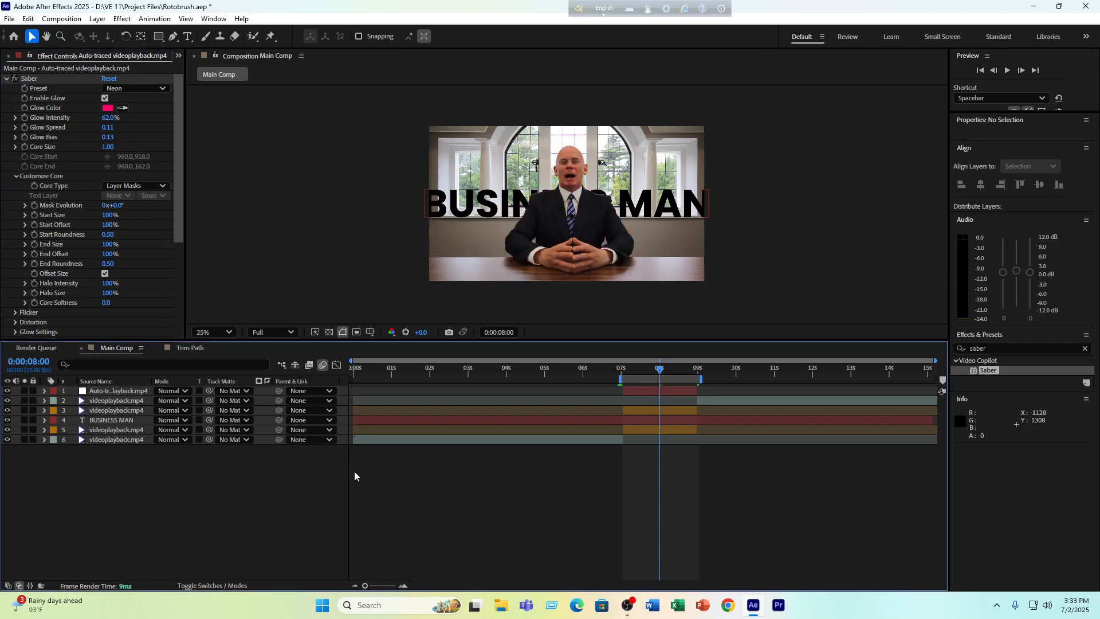
key(ctrl+z)
drag(108, 253, 40, 257)
click(146, 489)
key(ctrl+z)
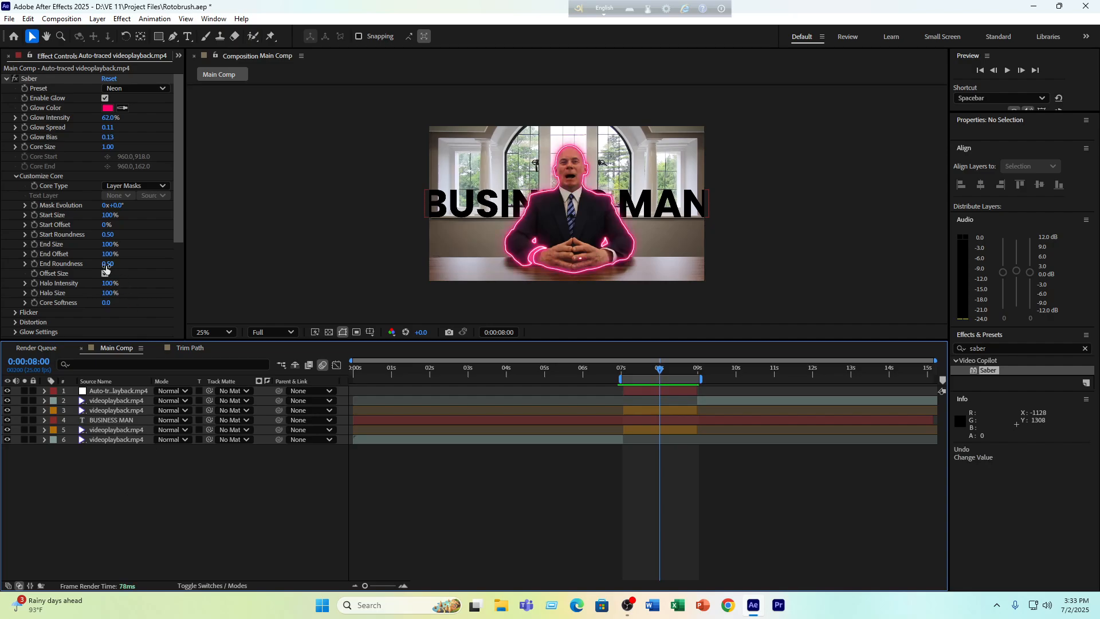
Keyframe Saber's End Size at 100% at 0:00:08:00 and 0% at 0:00:07:02, and reveal the layer's keyframes
click(33, 242)
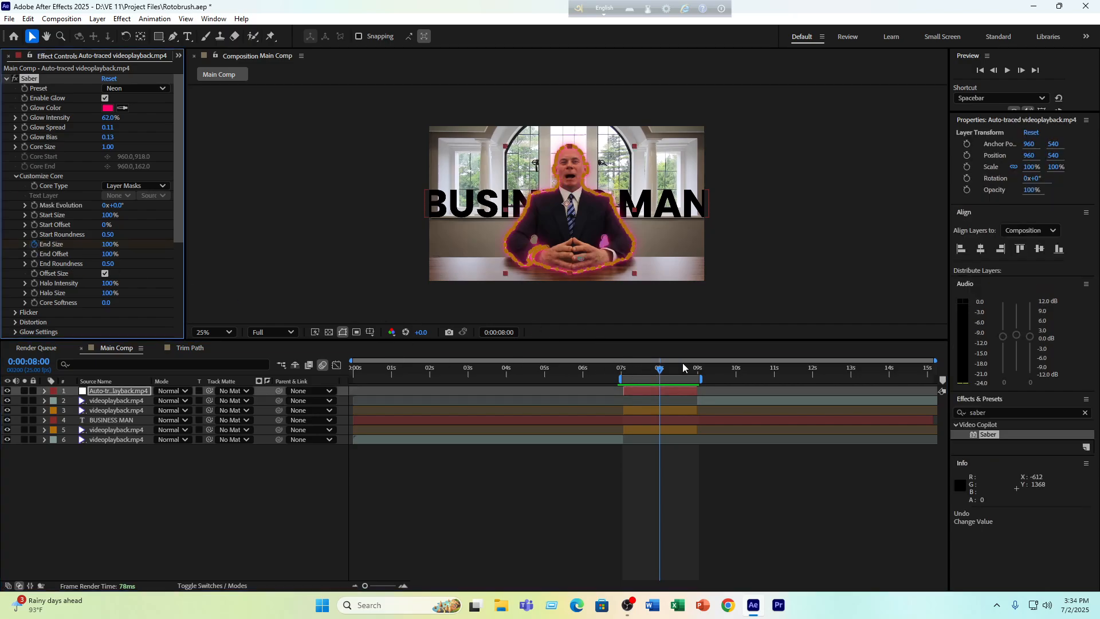
drag(658, 376, 623, 376)
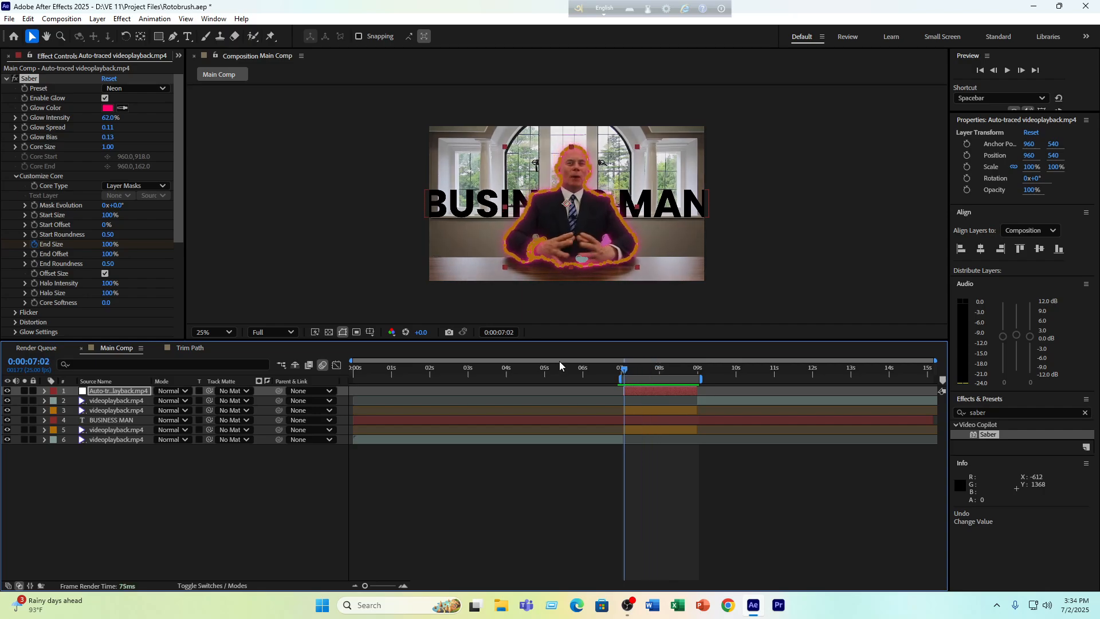
drag(108, 246, 51, 246)
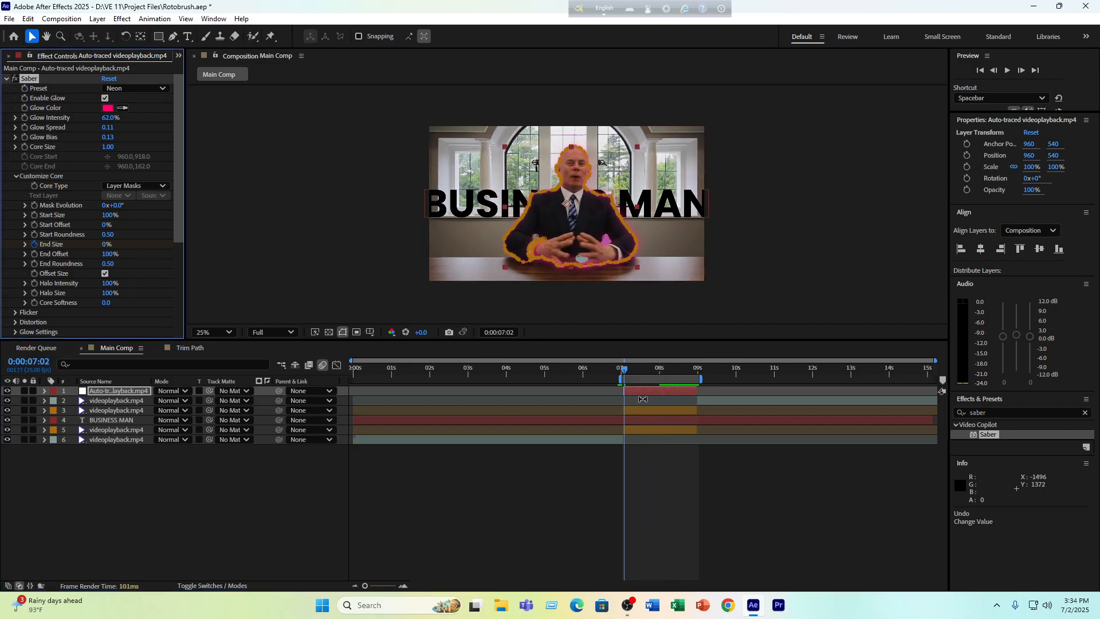
click(663, 391)
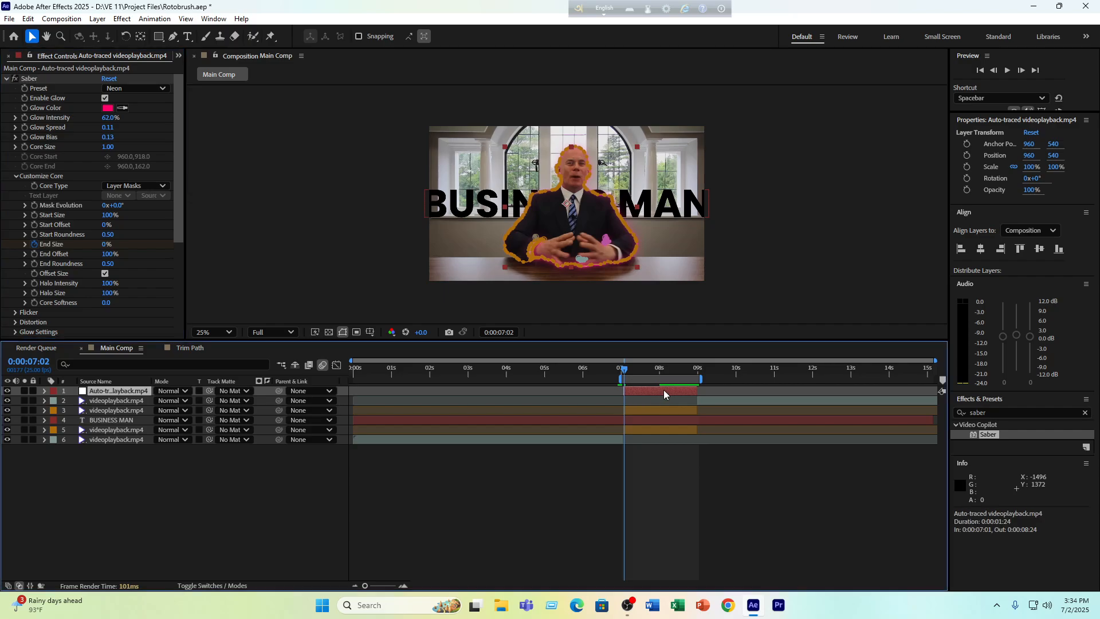
key(u)
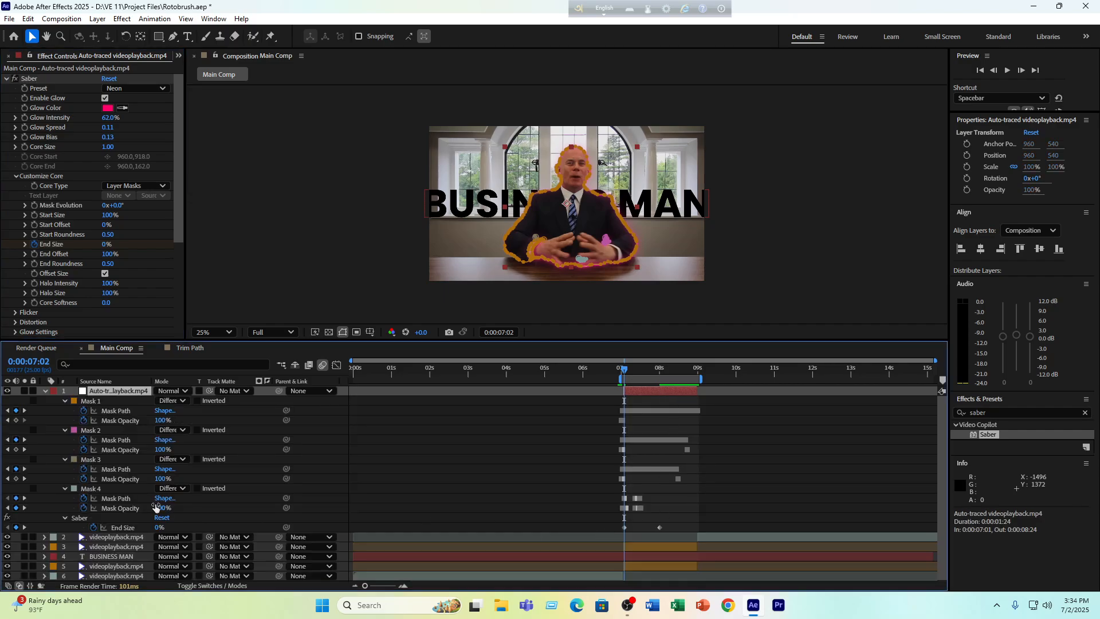
Keyframe Saber's Start Offset at 0% at 0:00:07:20 and 100% at 0:00:08:24, and preview the outline animation
drag(627, 371, 652, 370)
click(37, 226)
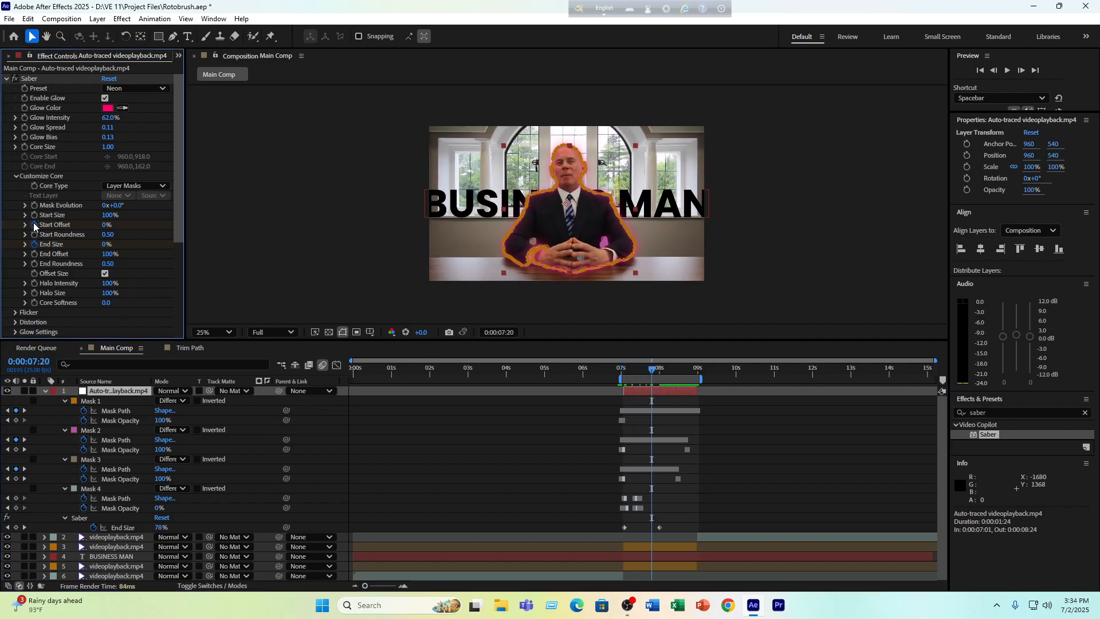
drag(652, 373, 696, 370)
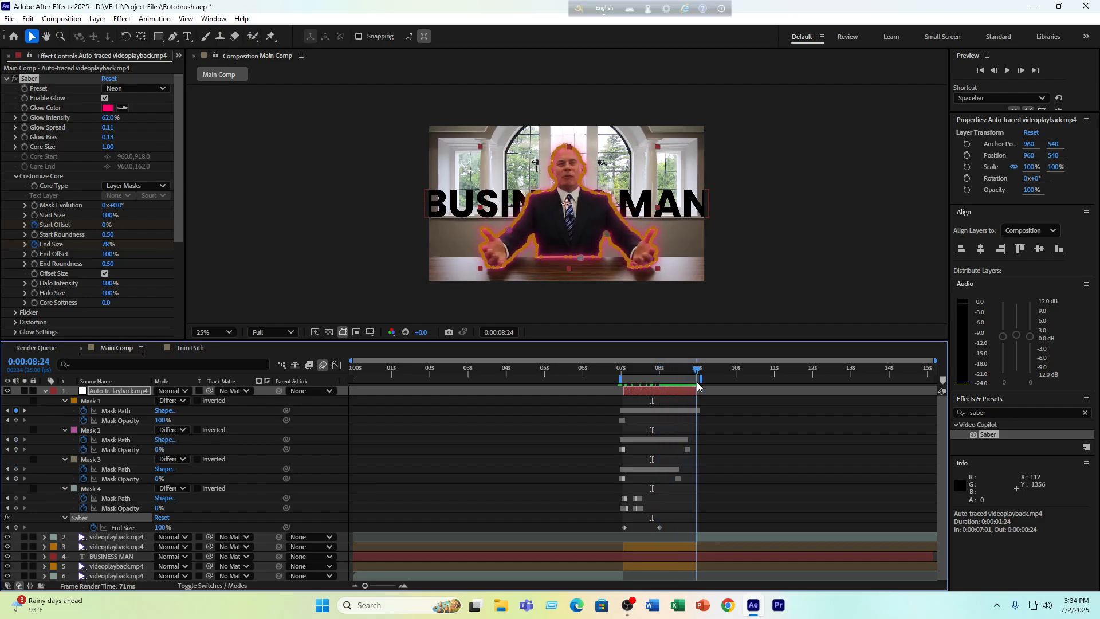
drag(105, 227, 184, 229)
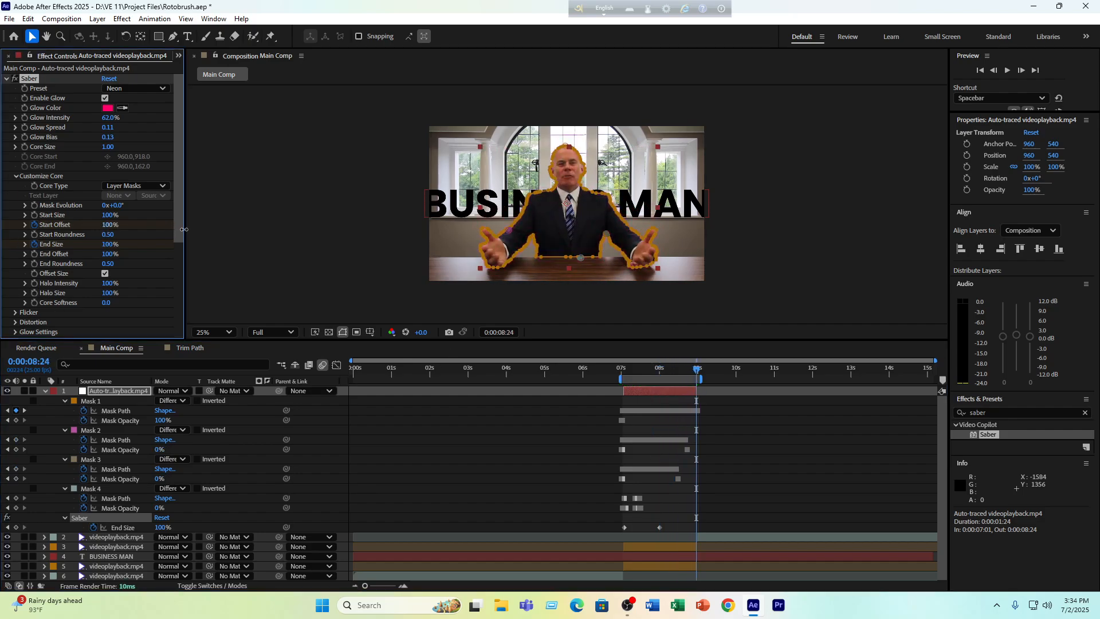
click(709, 466)
mouse_move(644, 374)
mouse_down()
mouse_move(633, 374)
mouse_move(646, 376)
mouse_up()
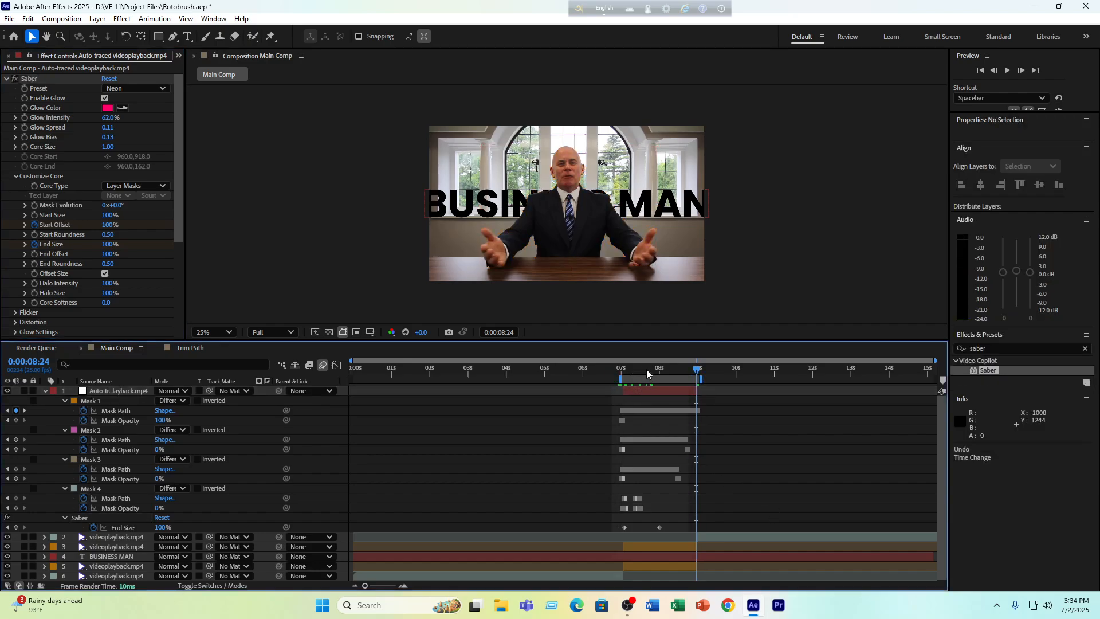
key(space)
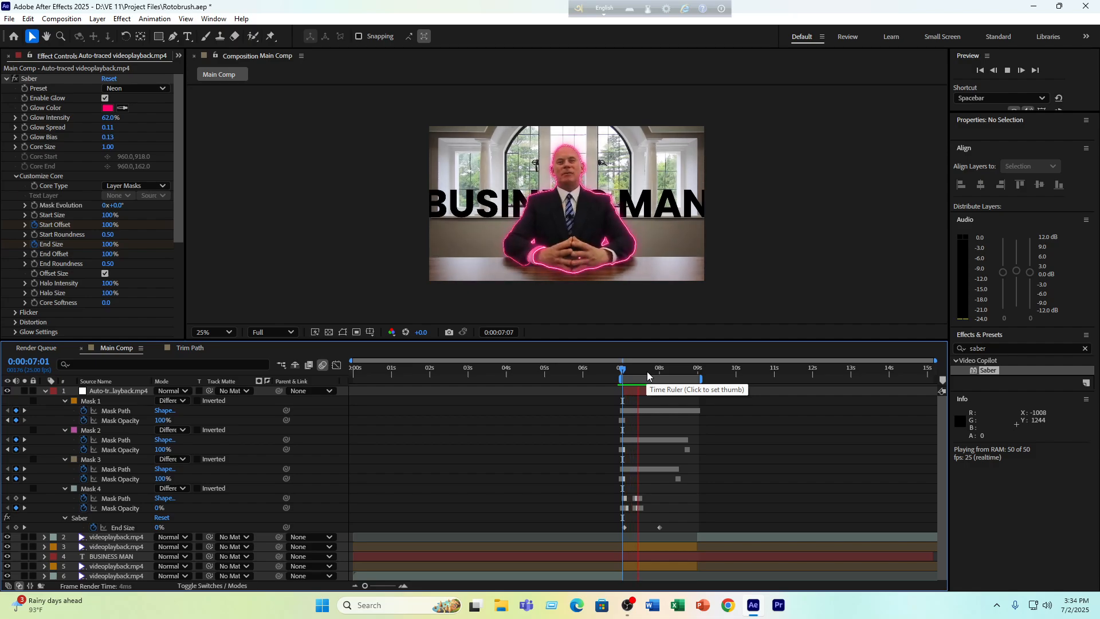
Add a 100% Start Offset keyframe at End Size's first keyframe, 0:00:07:02, and preview the outline animation
click(624, 377)
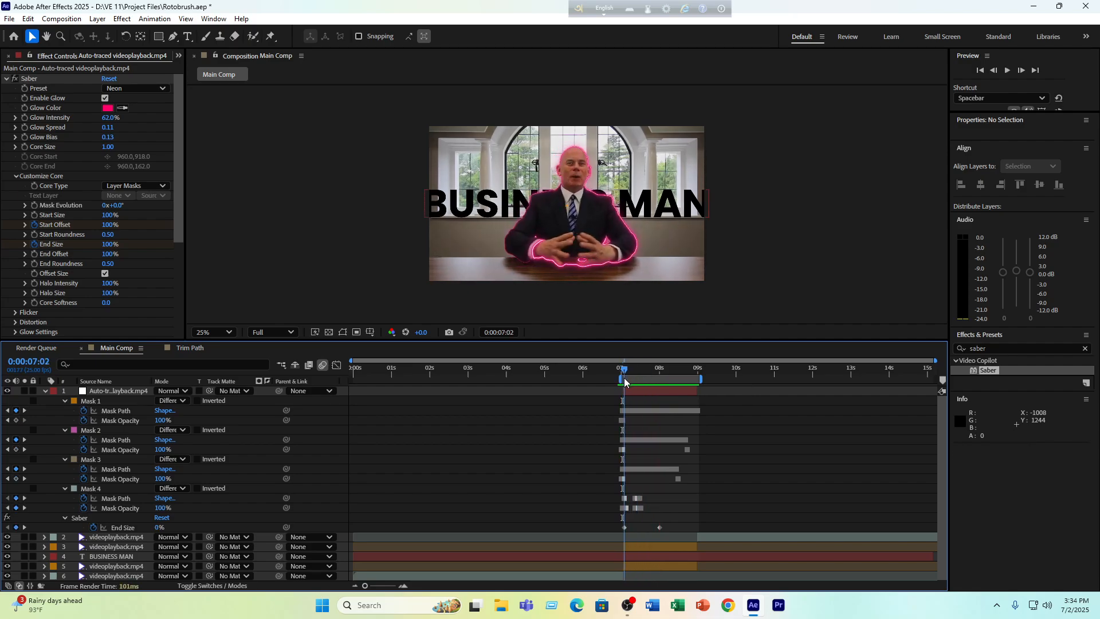
click(24, 528)
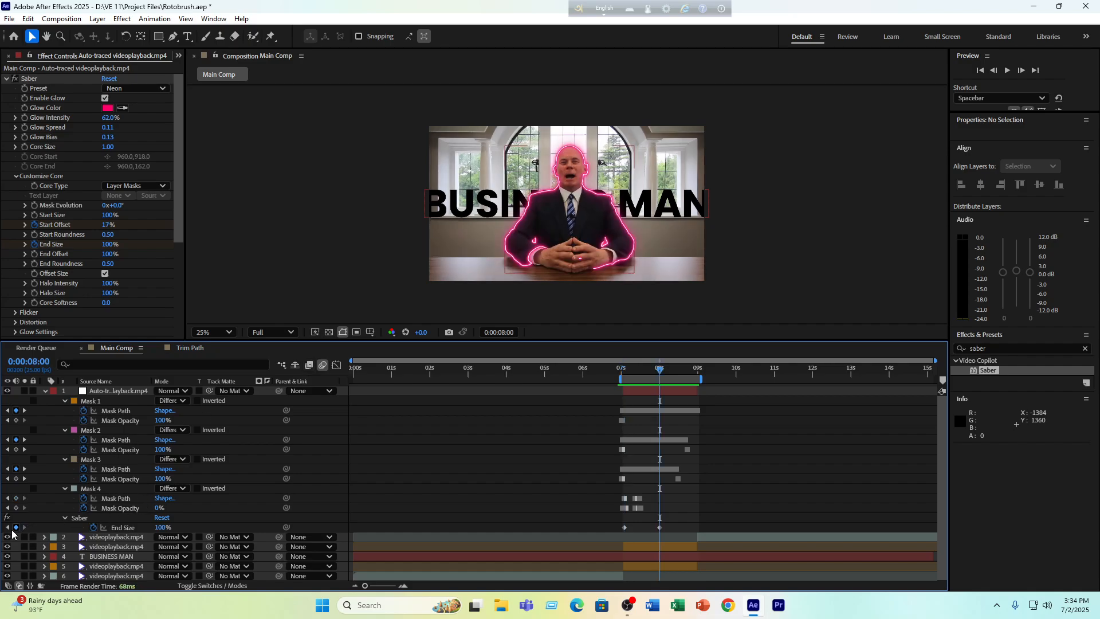
click(7, 527)
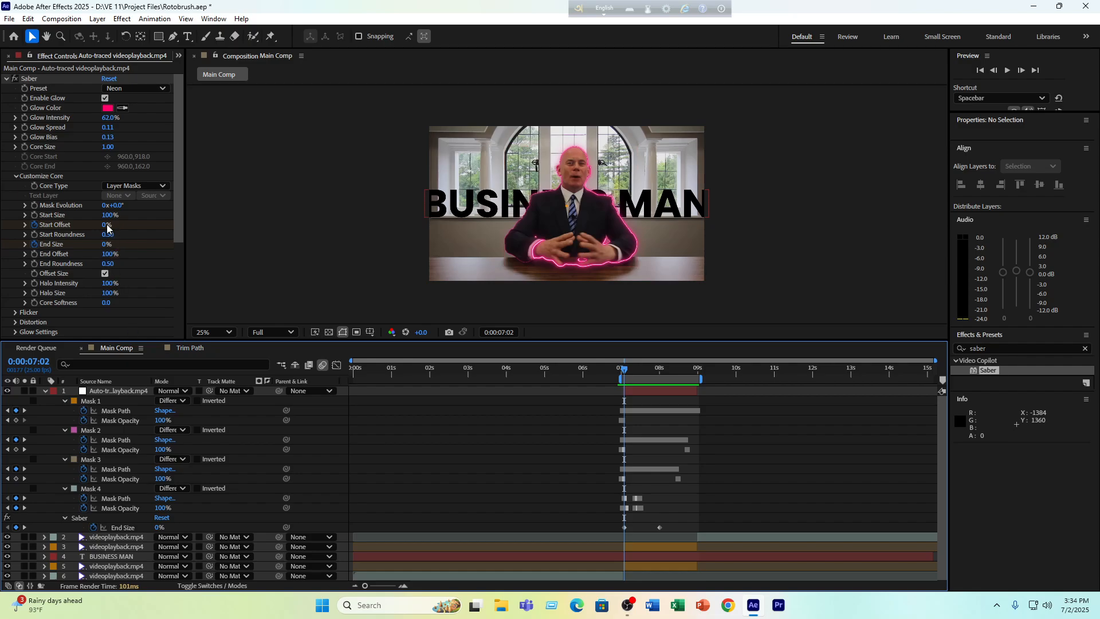
drag(105, 226, 161, 220)
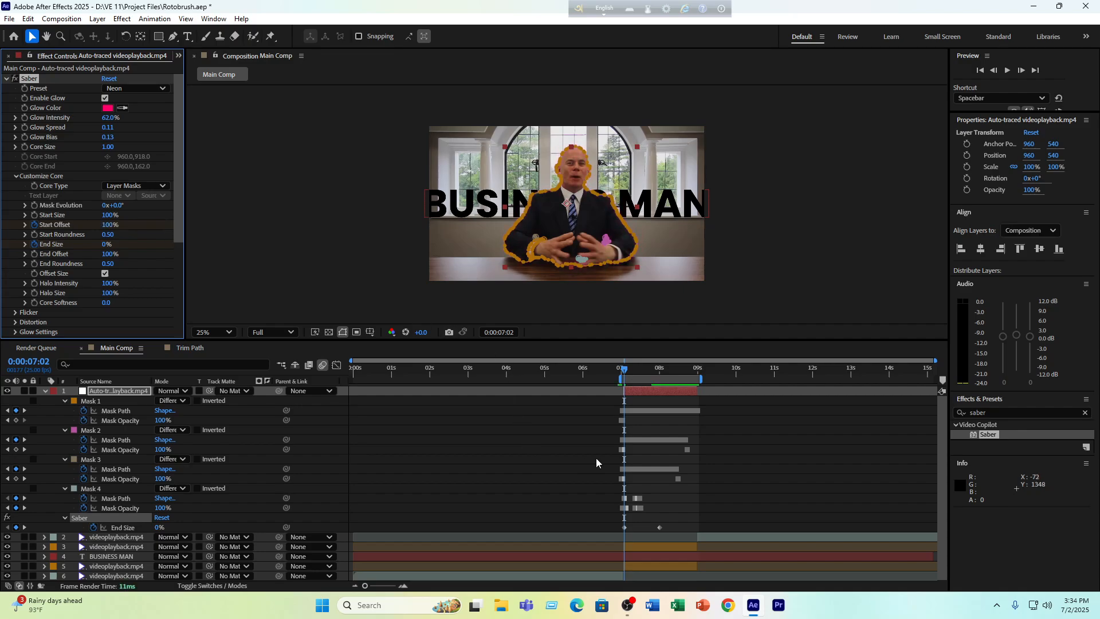
key(space)
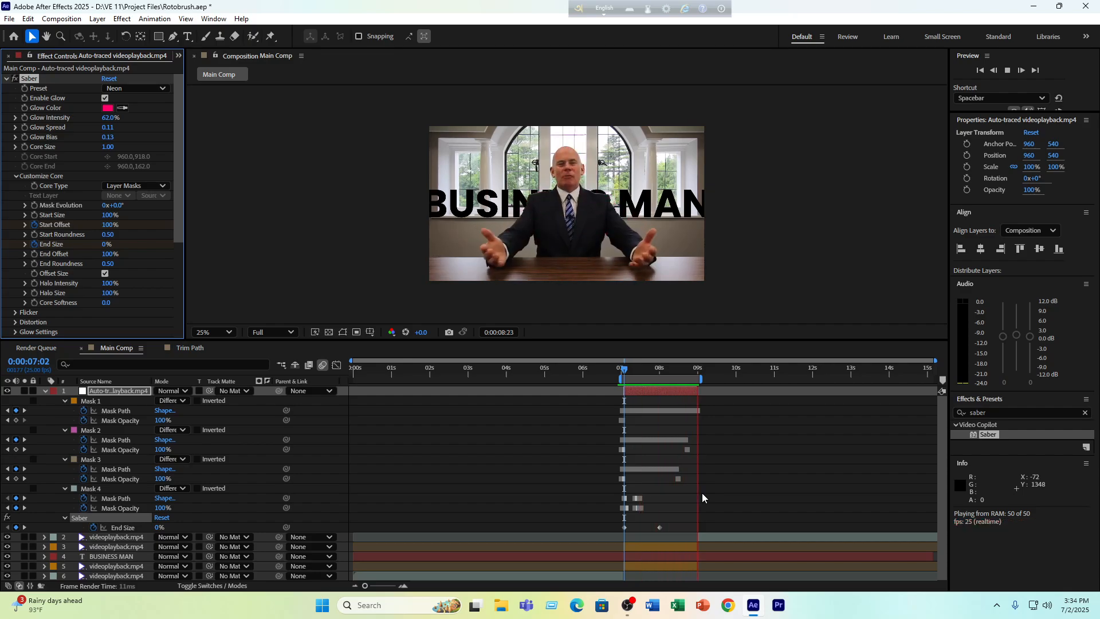
key(space)
Undo the Start Offset and End Size keyframes on Saber
key(ctrl+z)
key(ctrl+z)
key(ctrl+z)
key(ctrl+z)
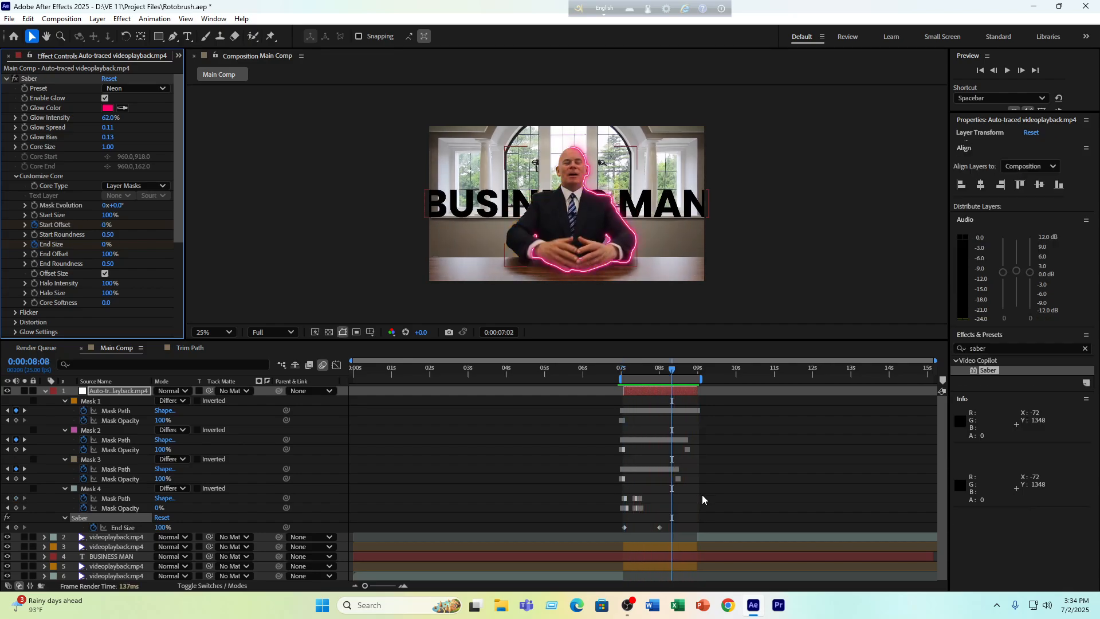
key(ctrl+z)
key(ctrl+z)
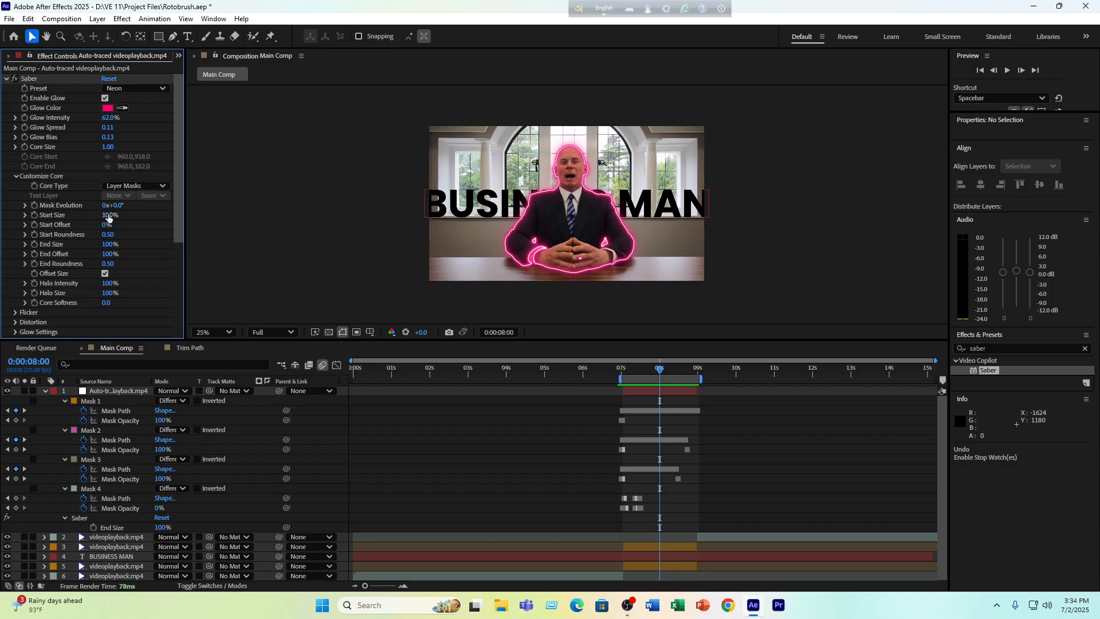
Try lowering Saber's Start Size and raising its Start Offset, undoing each change
drag(108, 215, 84, 217)
key(ctrl+z)
drag(104, 226, 172, 220)
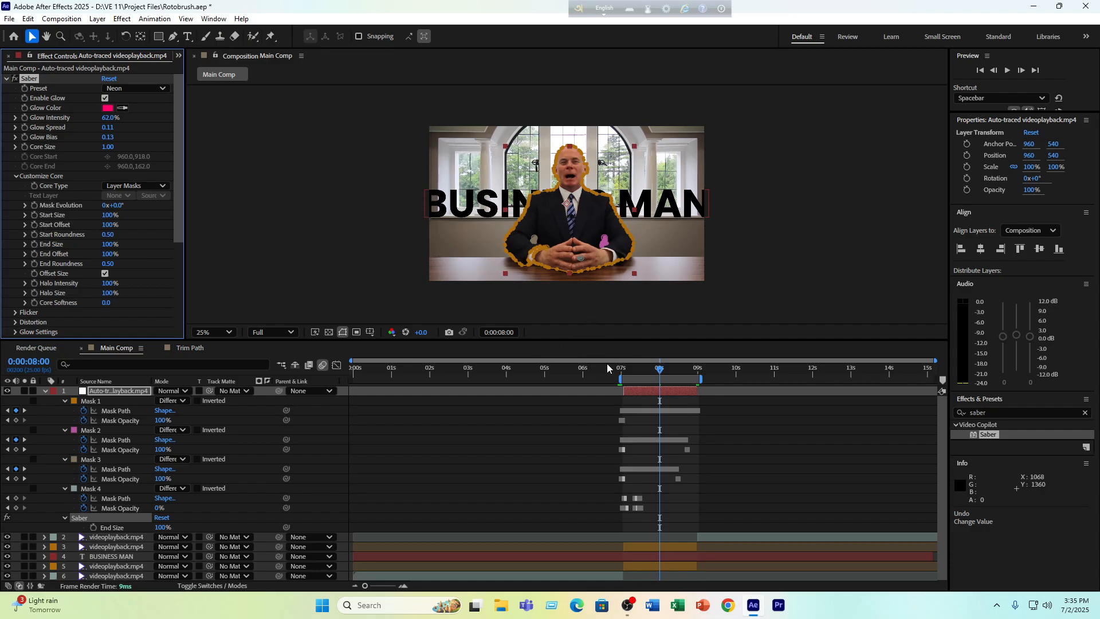
key(ctrl+z)
Keyframe Saber's Start Size at 100% at 0:00:08:00 and 0% at 0:00:07:02, and deselect the layer to check the outline
click(31, 214)
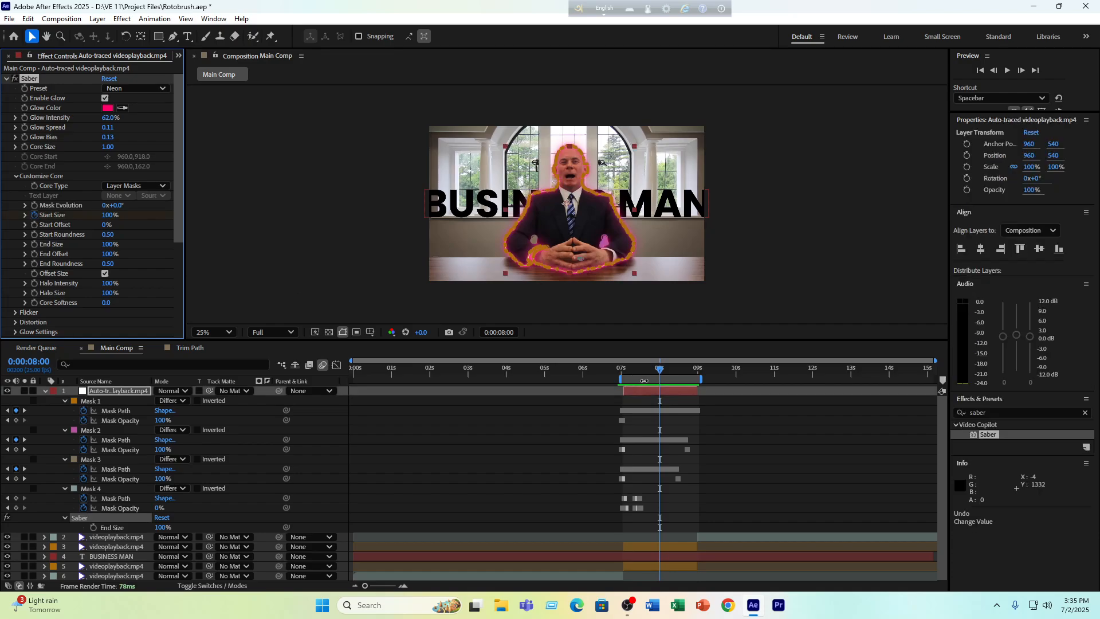
drag(662, 376, 625, 380)
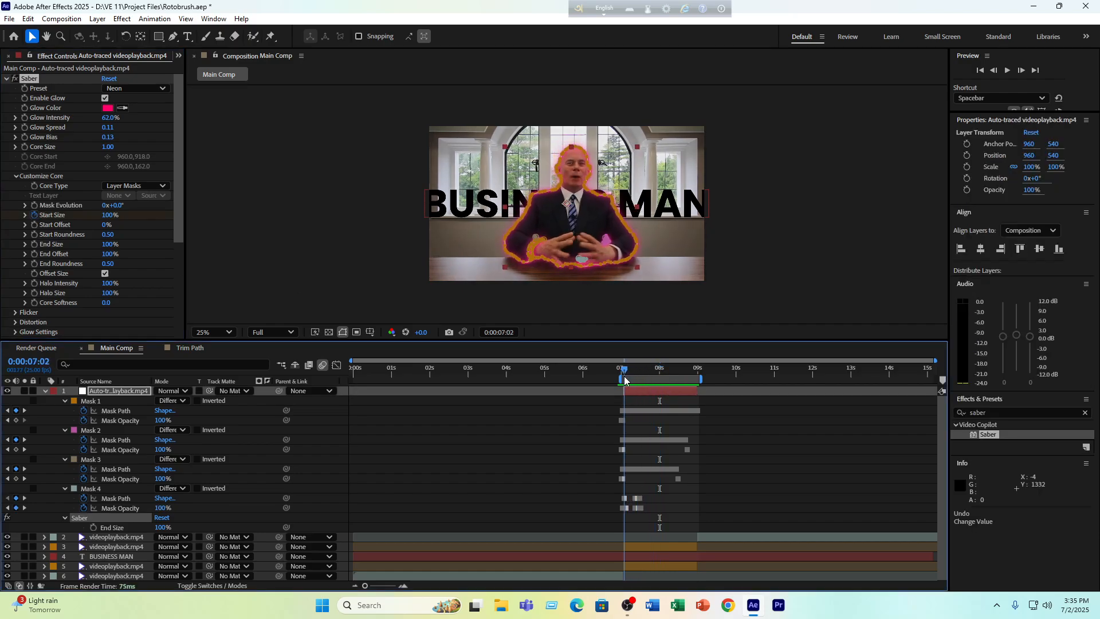
drag(107, 216, 55, 216)
click(491, 487)
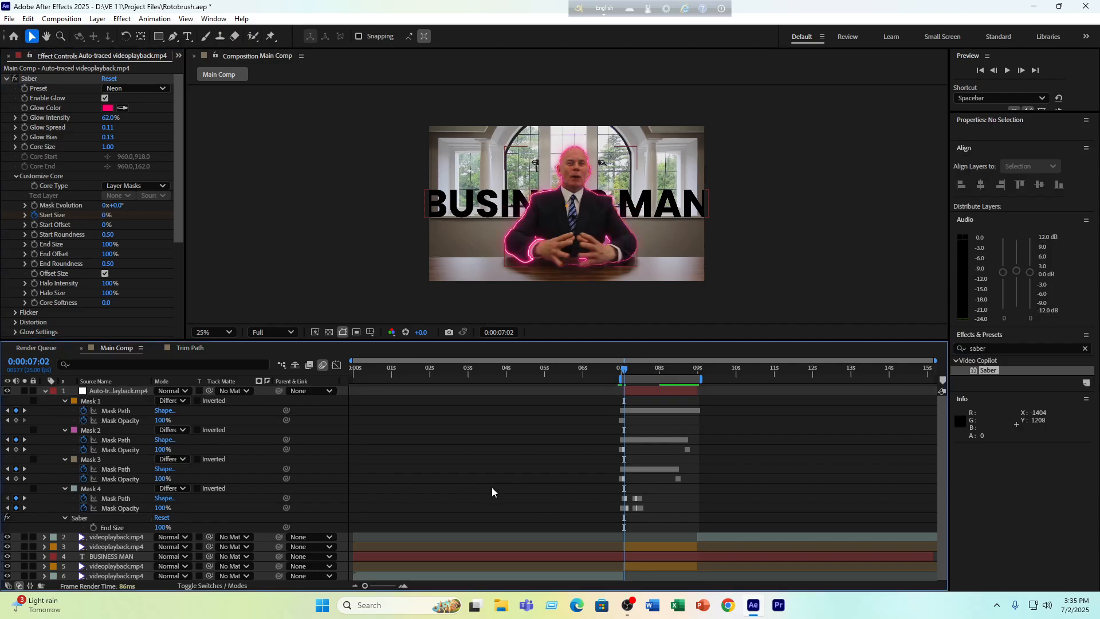
Set Saber's End Offset to 0% and preview the outline animation
drag(101, 257, 98, 258)
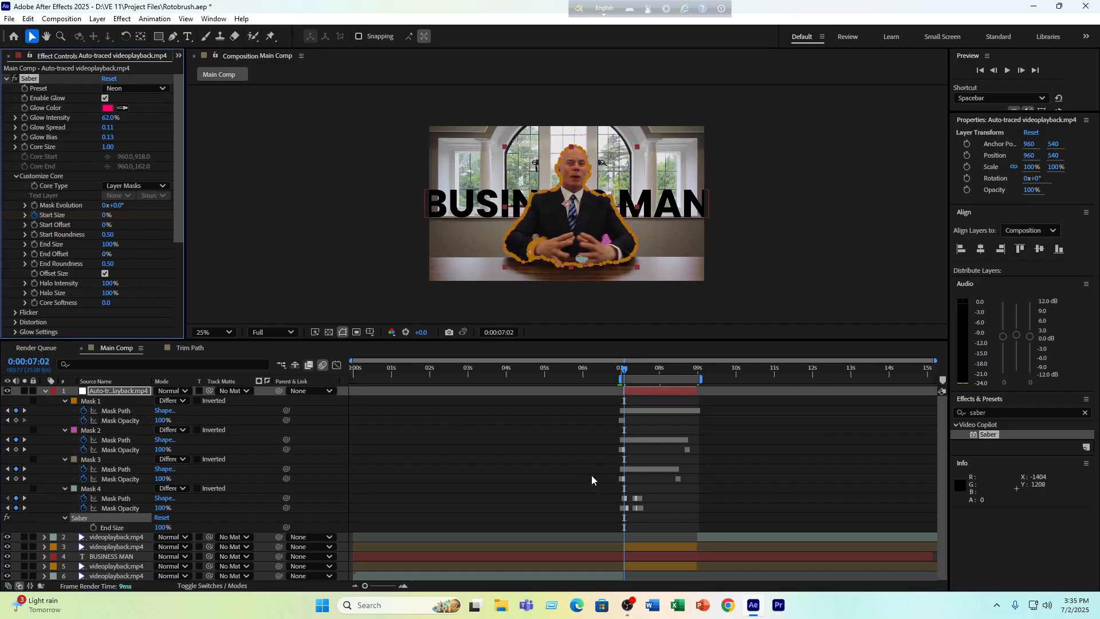
click(547, 476)
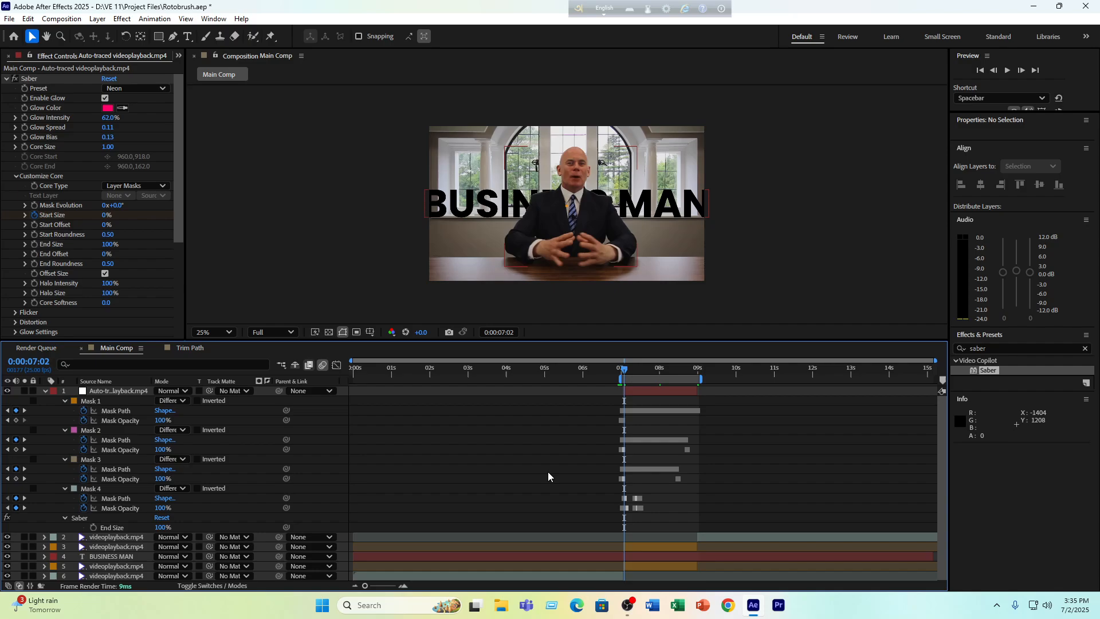
key(space)
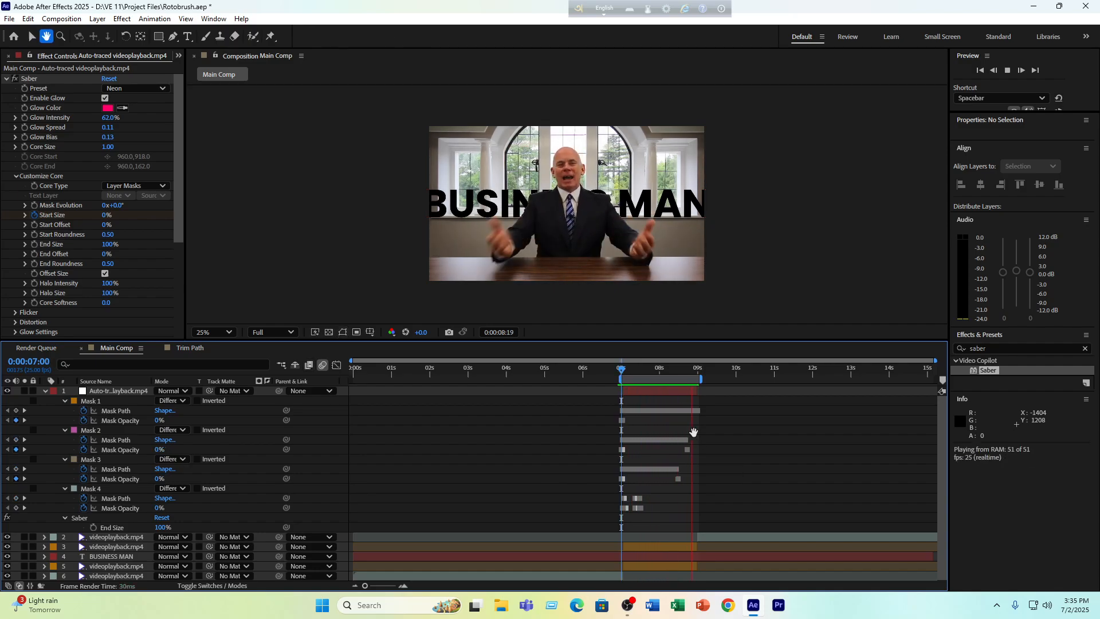
key(space)
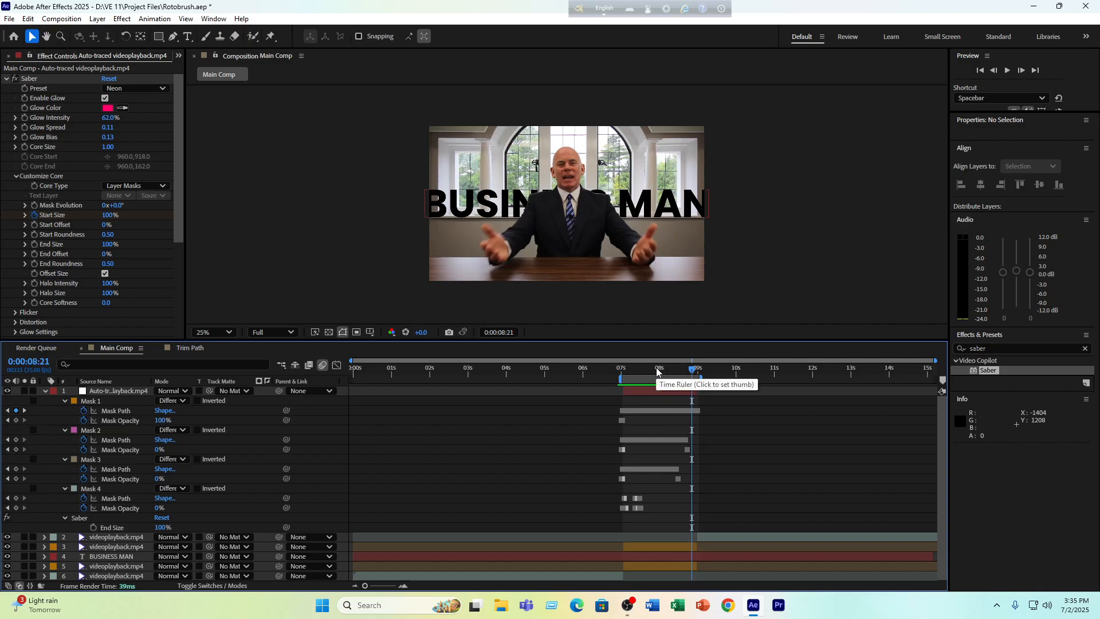
Undo the End Offset change and, after checking the outline further along the clip, the 0% Start Size value
key(ctrl+z)
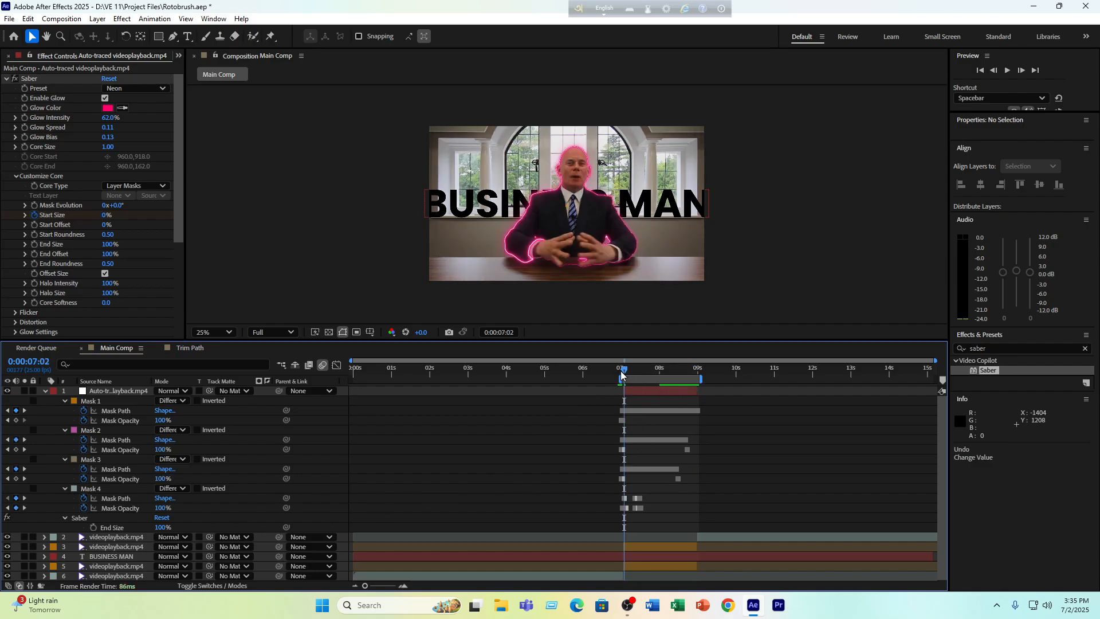
drag(624, 375, 649, 376)
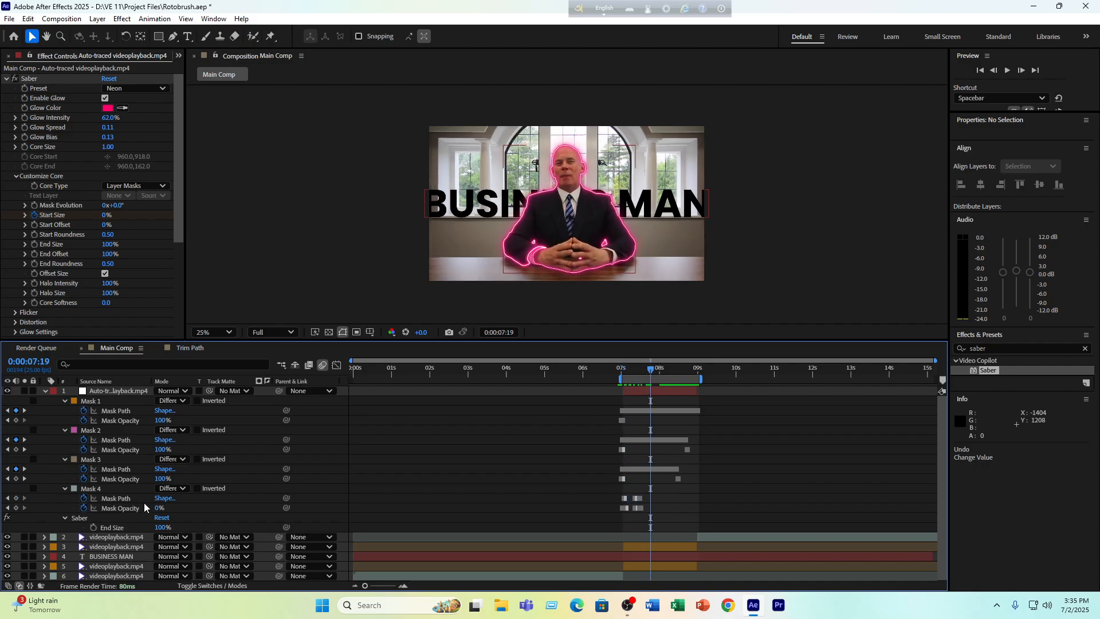
key(ctrl+z)
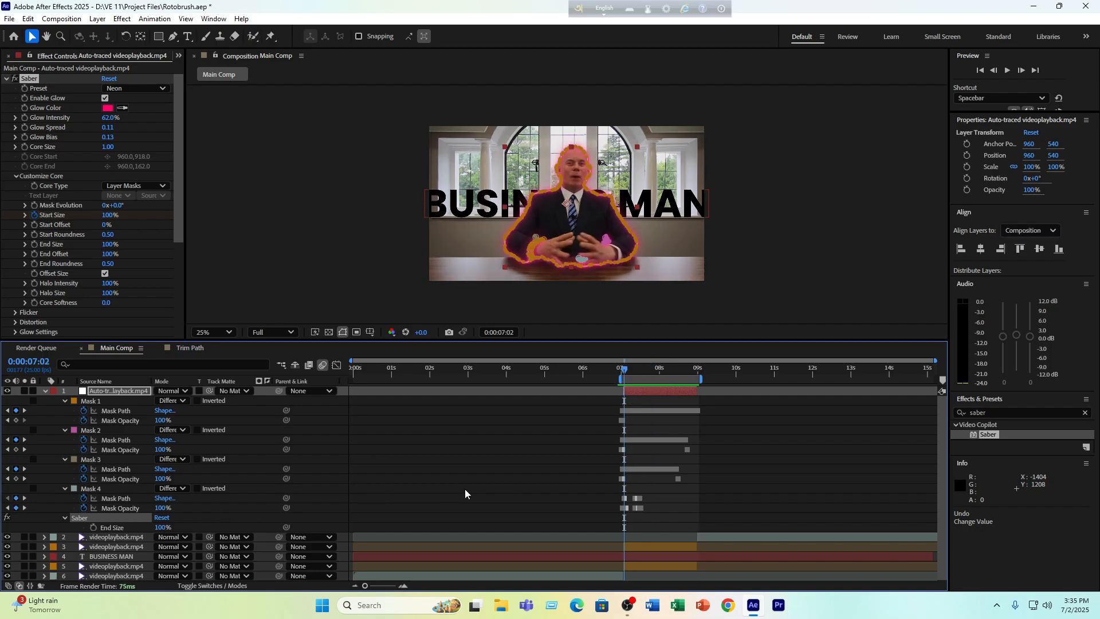
Collapse Masks 1 to 4 of the auto-traced layer in the timeline and remove the keyframing from Saber's Start Size
click(64, 488)
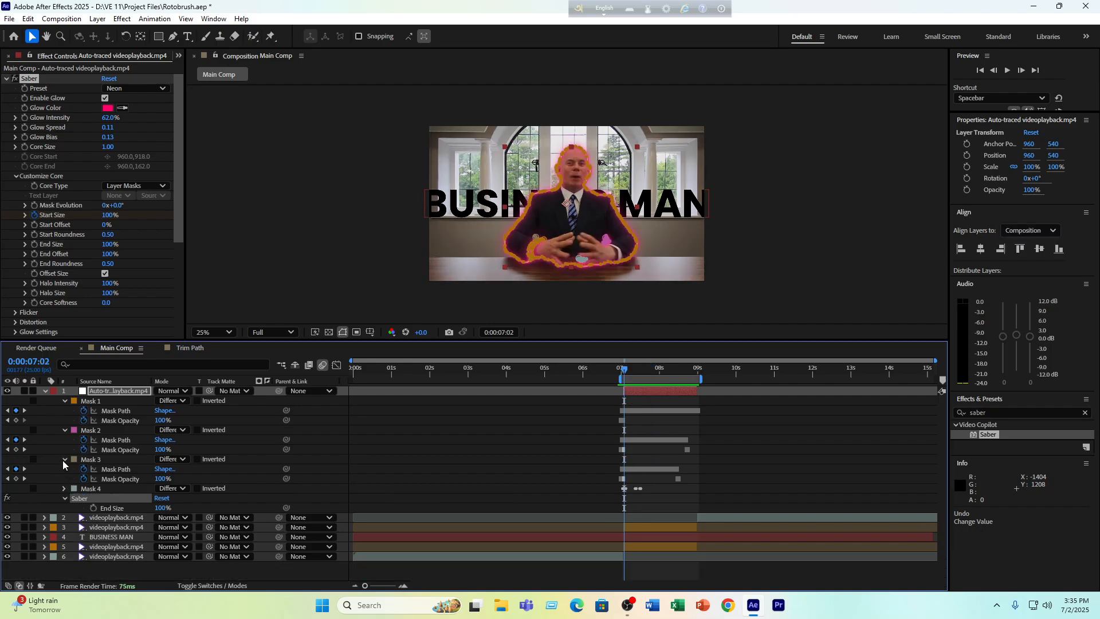
click(64, 459)
click(64, 430)
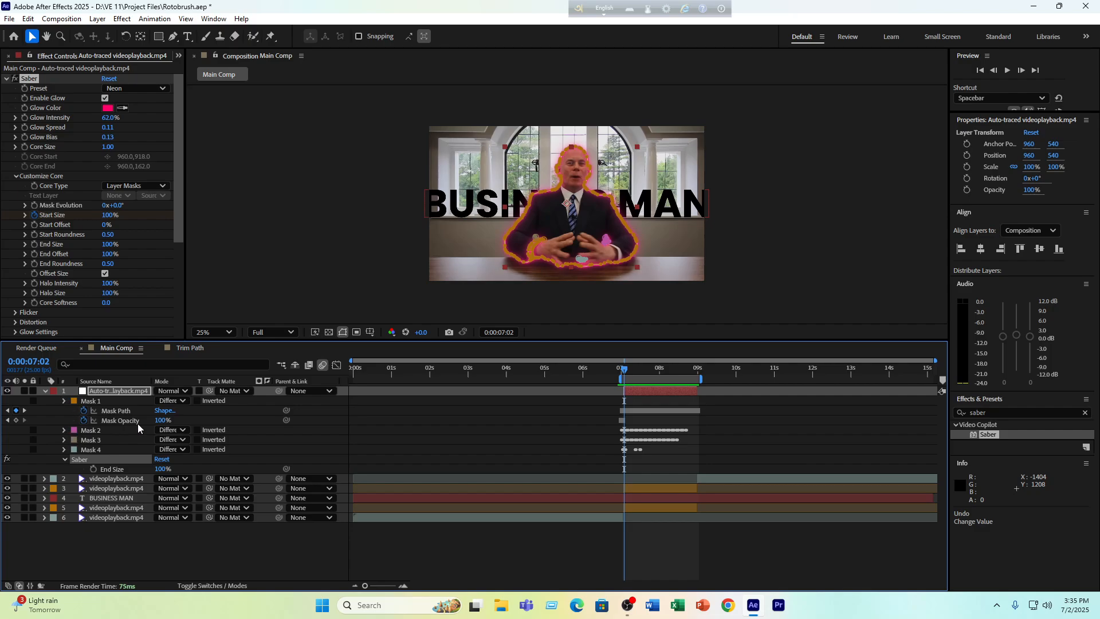
click(63, 400)
click(131, 544)
click(105, 438)
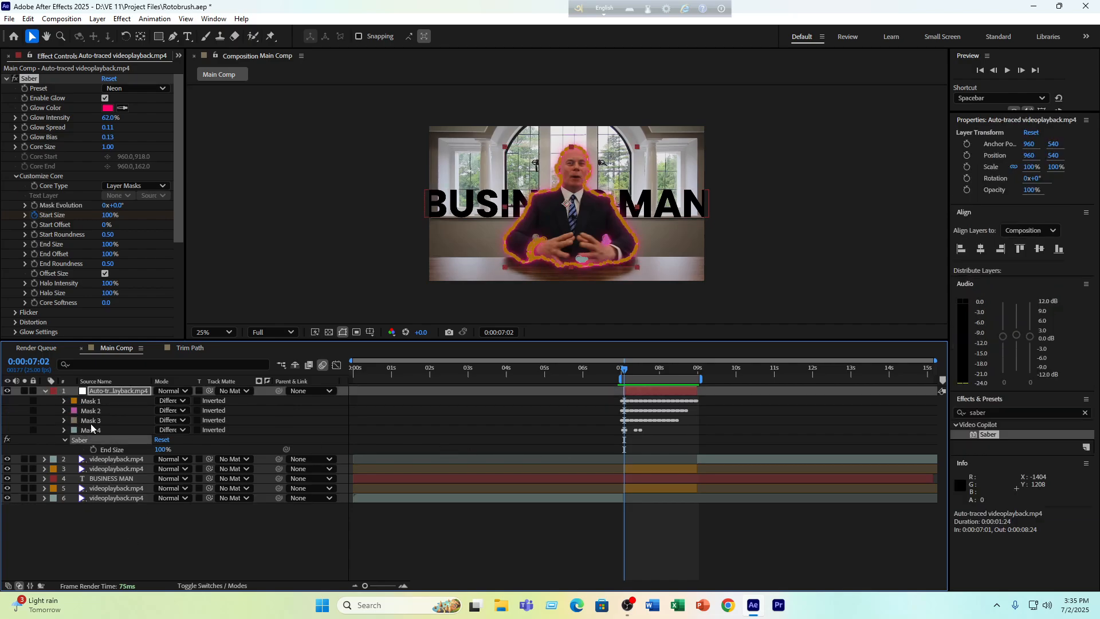
click(35, 215)
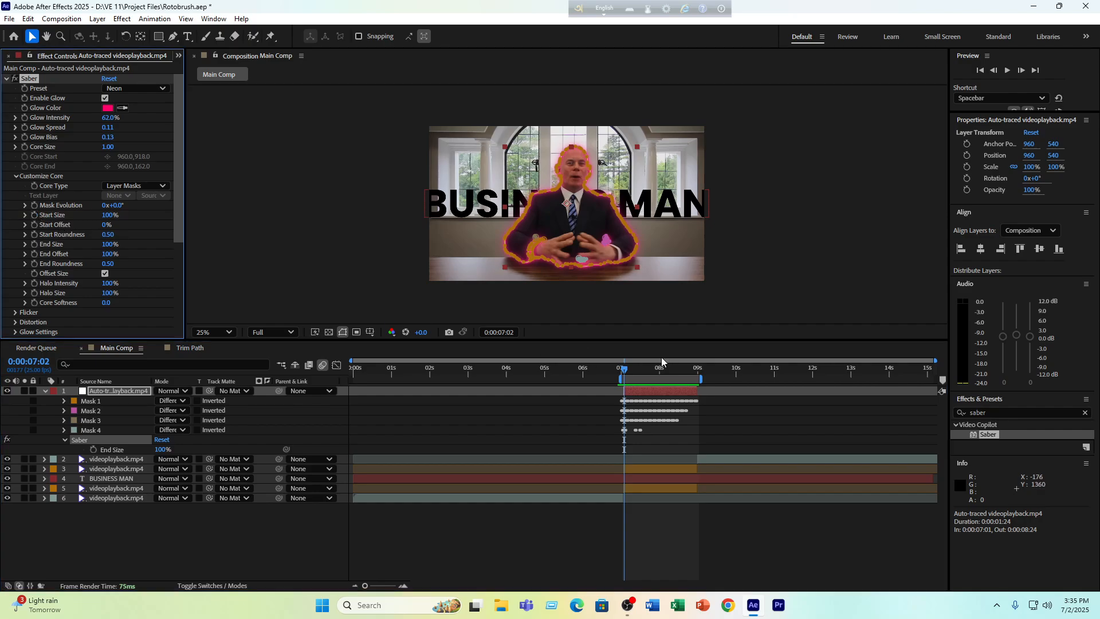
Keyframe Saber's Start Offset at 0% and End Offset at 100% at 0:00:07:24, and set Start Offset to 100% at 0:00:07:02
drag(625, 372, 659, 371)
click(572, 544)
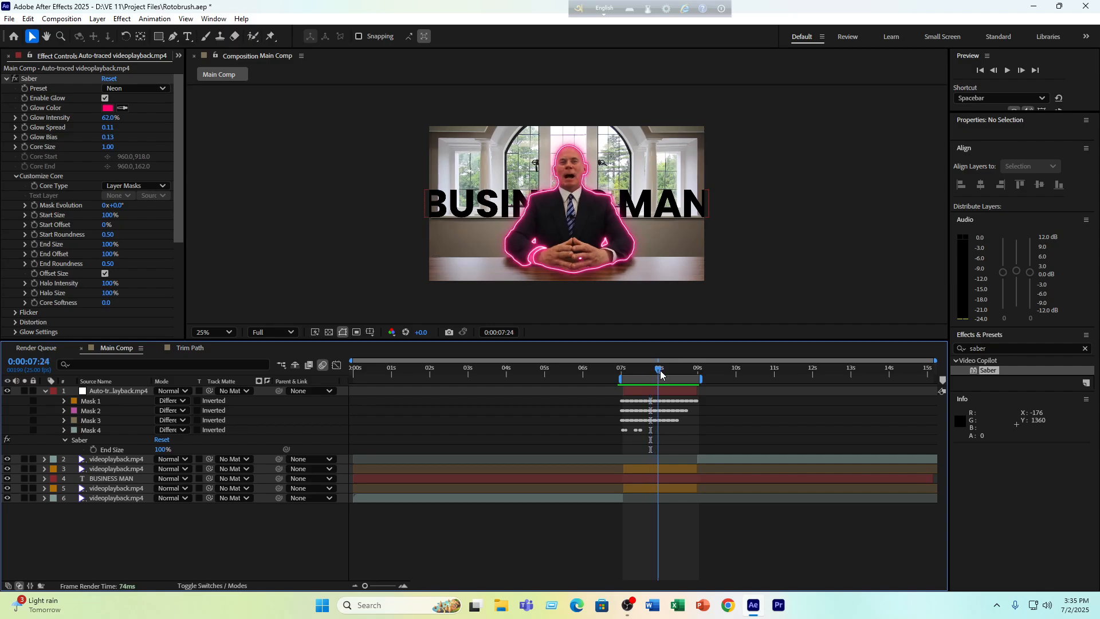
click(35, 224)
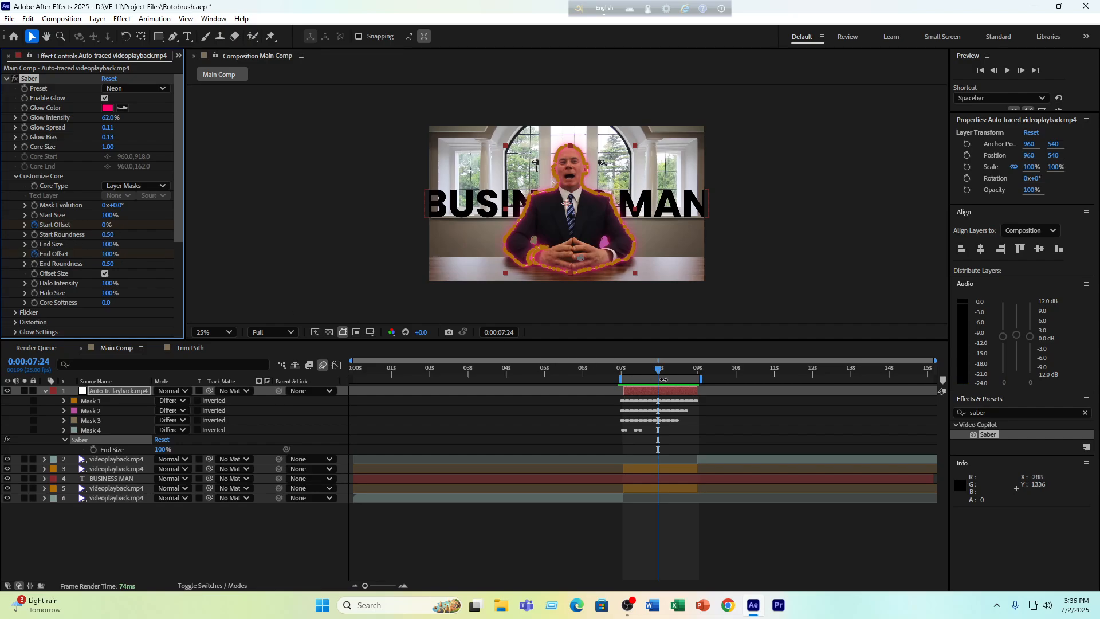
drag(662, 379, 626, 382)
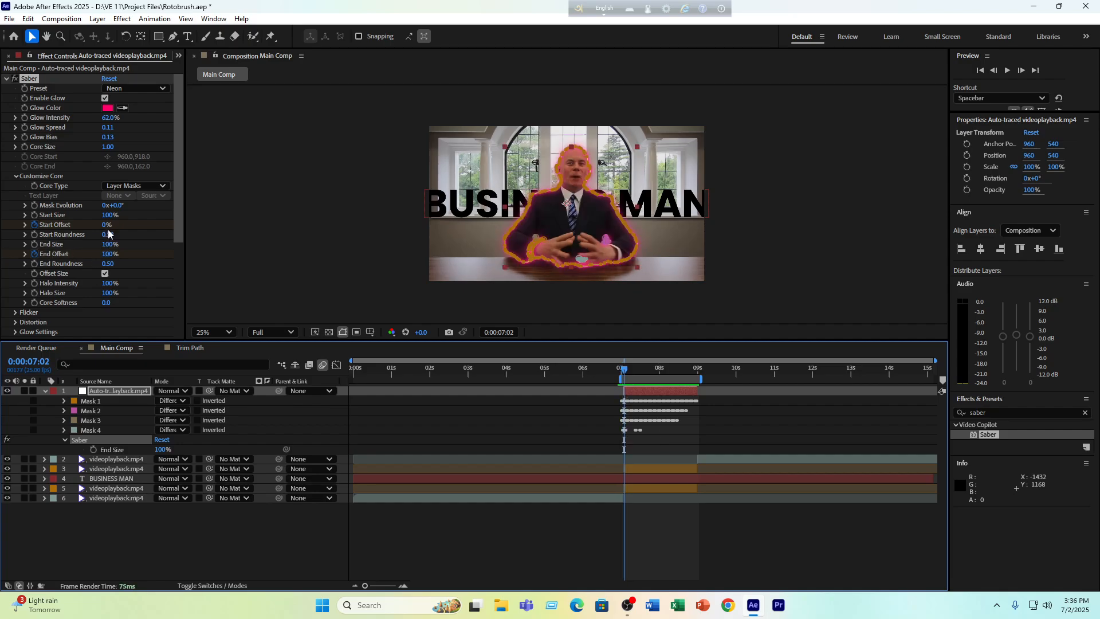
drag(105, 225, 174, 221)
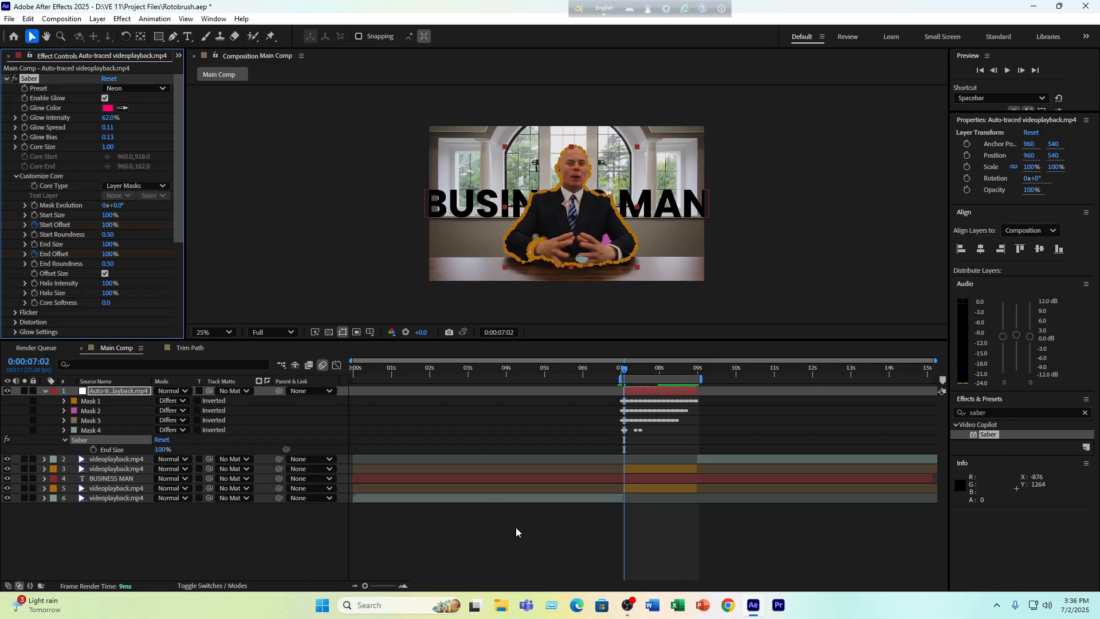
click(561, 516)
Preview the neon outline animation, replaying it from 0:00:06:24, and place the current time at 0:00:08:00
key(space)
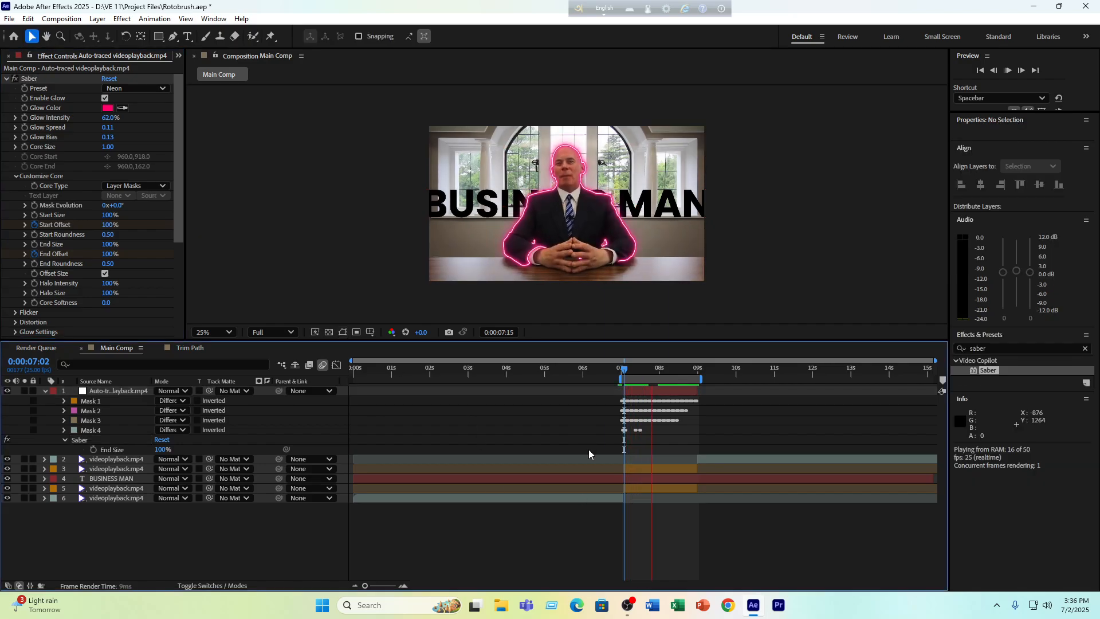
click(634, 371)
drag(634, 371, 620, 371)
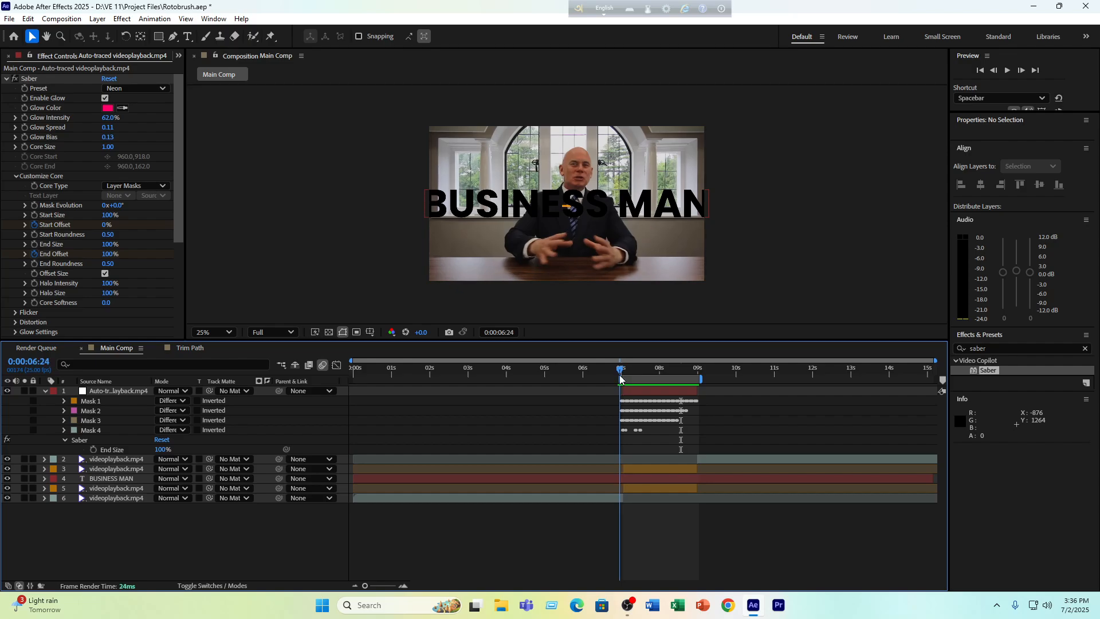
key(space)
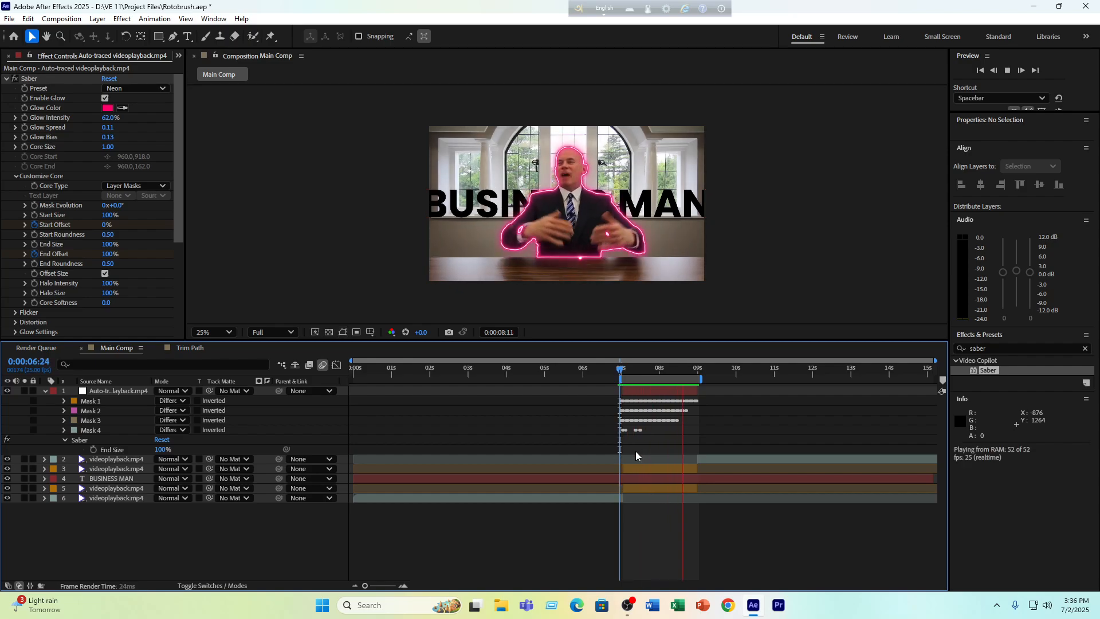
click(621, 371)
drag(623, 385, 660, 388)
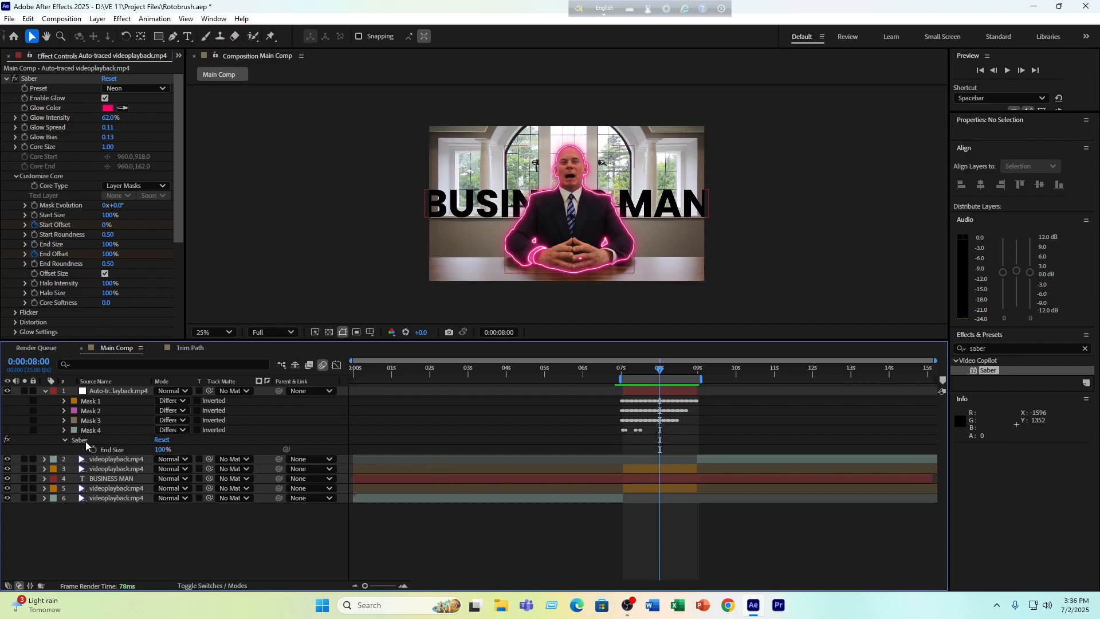
Expand all of Saber's properties in the timeline to show the core's Start Offset and End Offset keyframes
click(64, 439)
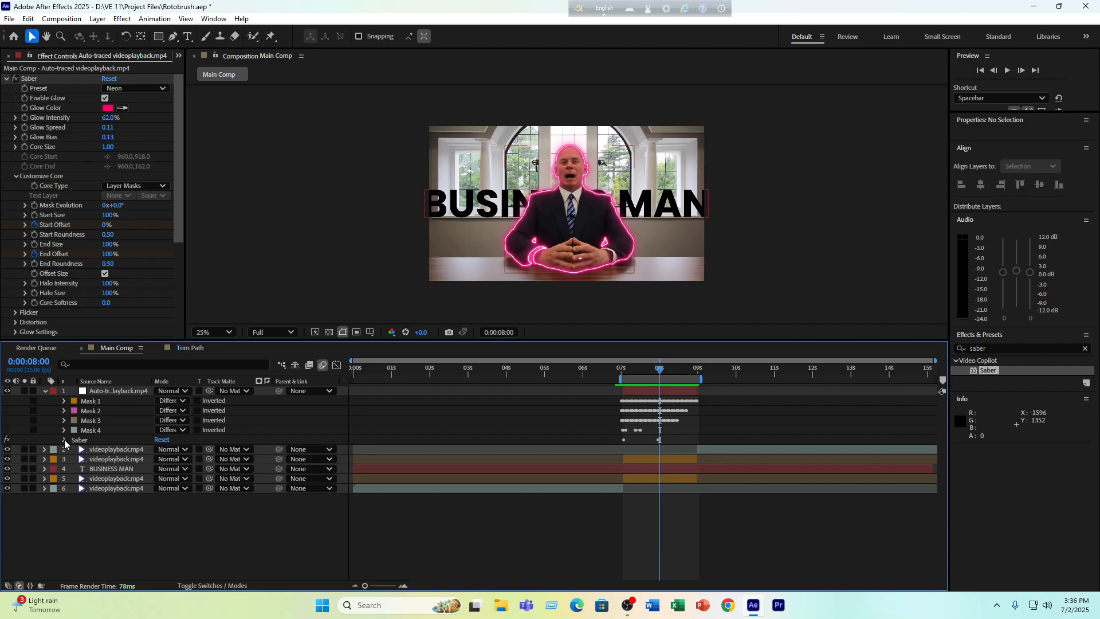
click(64, 439)
scroll(74, 445, down, 1)
scroll(73, 449, up, 1)
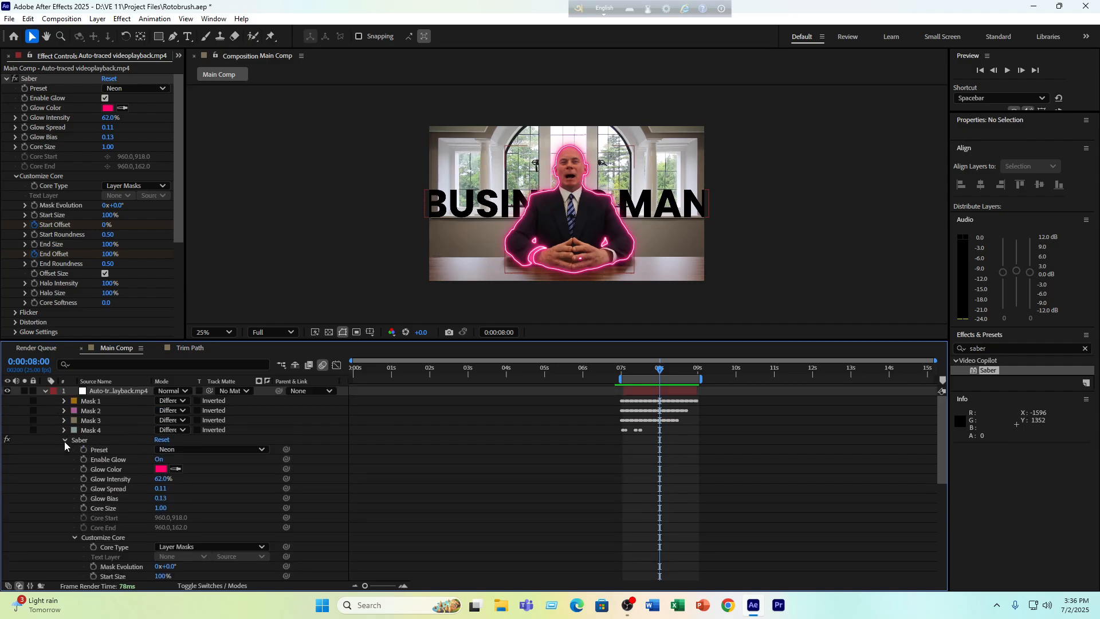
click(64, 439)
click(64, 441)
scroll(102, 479, down, 5)
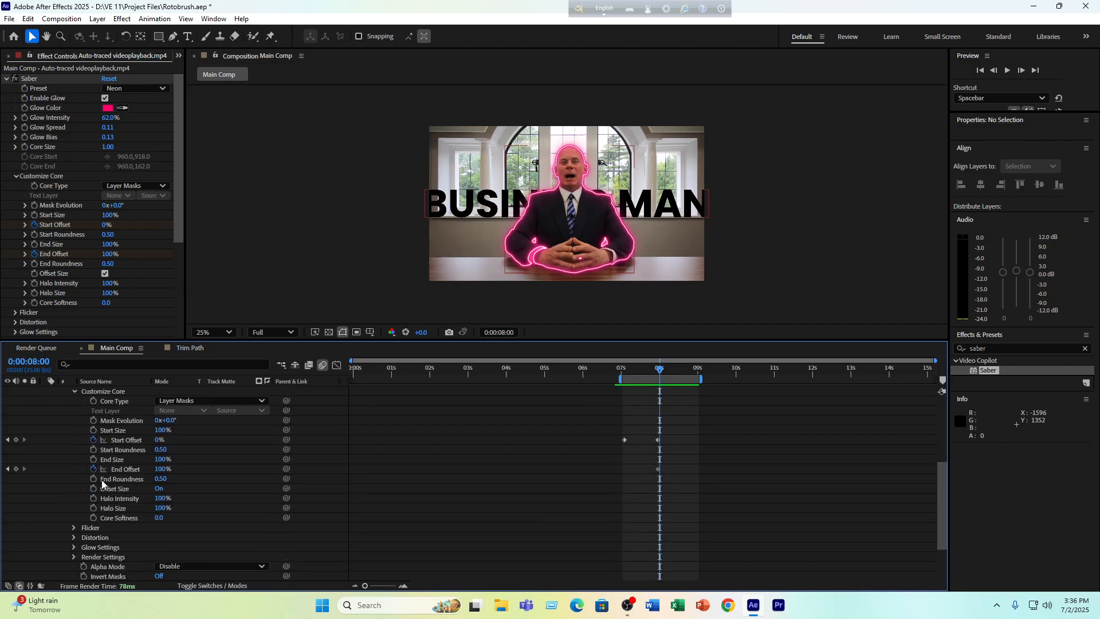
Delete Saber's End Offset keyframe and preview the outline animation from 0:00:07:00
drag(660, 370, 620, 379)
click(658, 469)
key(Delete)
click(679, 496)
key(space)
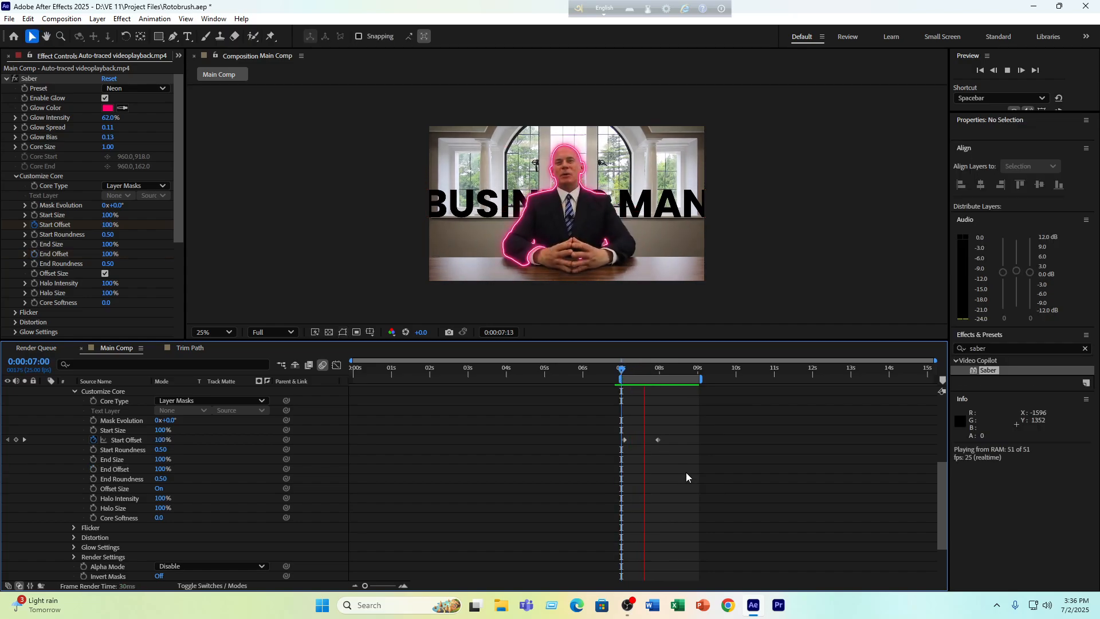
Keyframe Saber's End Offset at 100% at 0:00:07:19 and set it to 0% at 0:00:08:15
drag(669, 372, 651, 382)
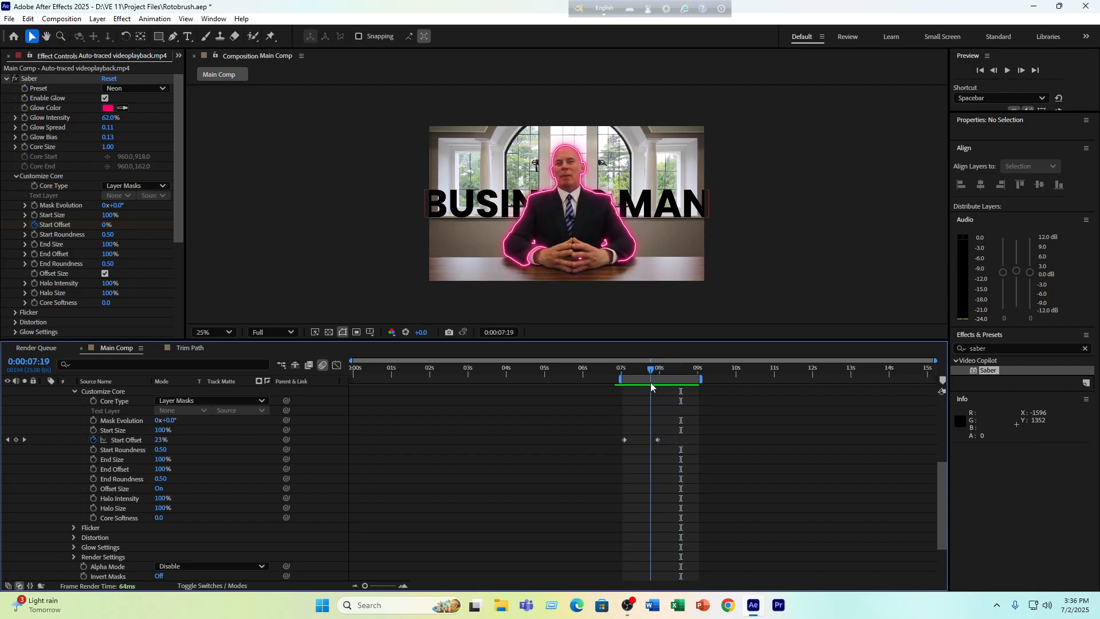
click(94, 469)
drag(646, 377, 683, 380)
drag(161, 470, 92, 474)
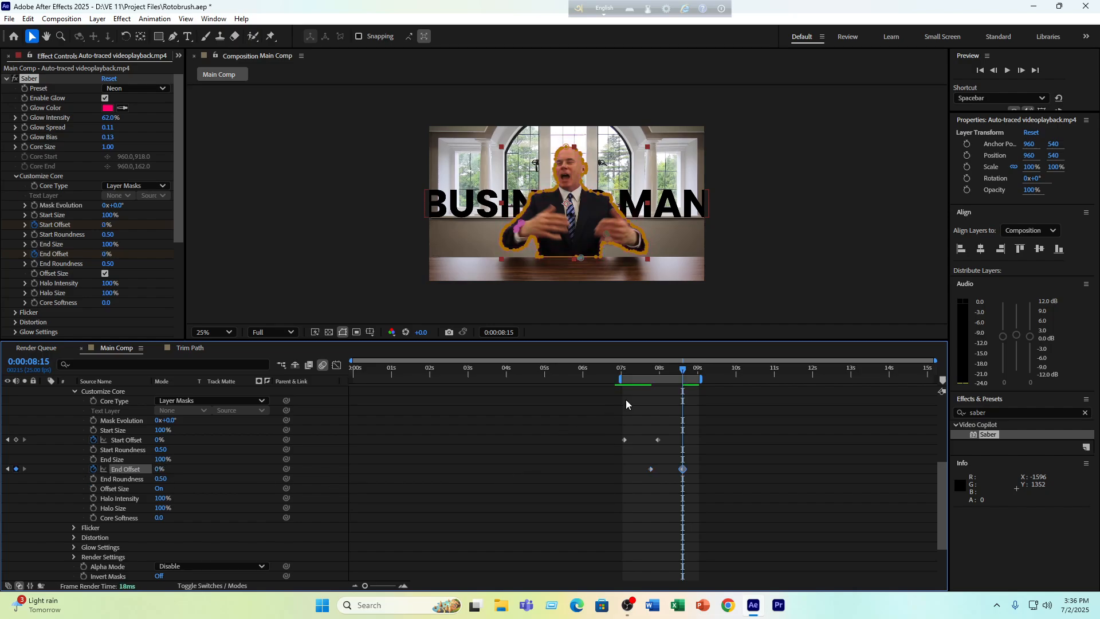
Preview the outline drawing on and off from 0:00:06:24, and replay it from 0:00:06:19
drag(638, 372, 620, 375)
key(space)
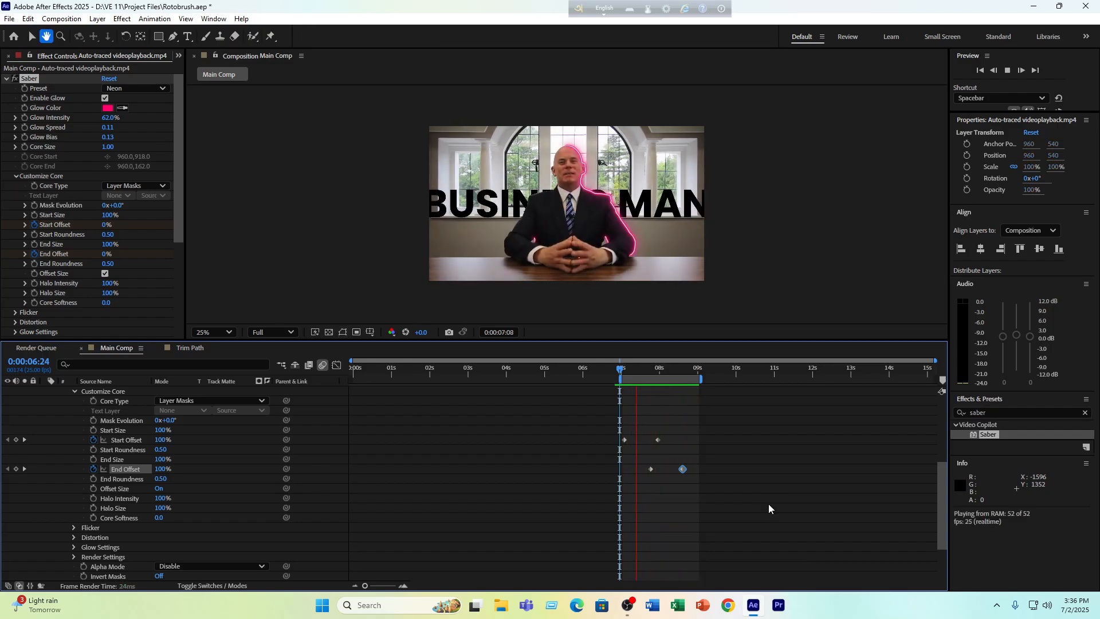
key(space)
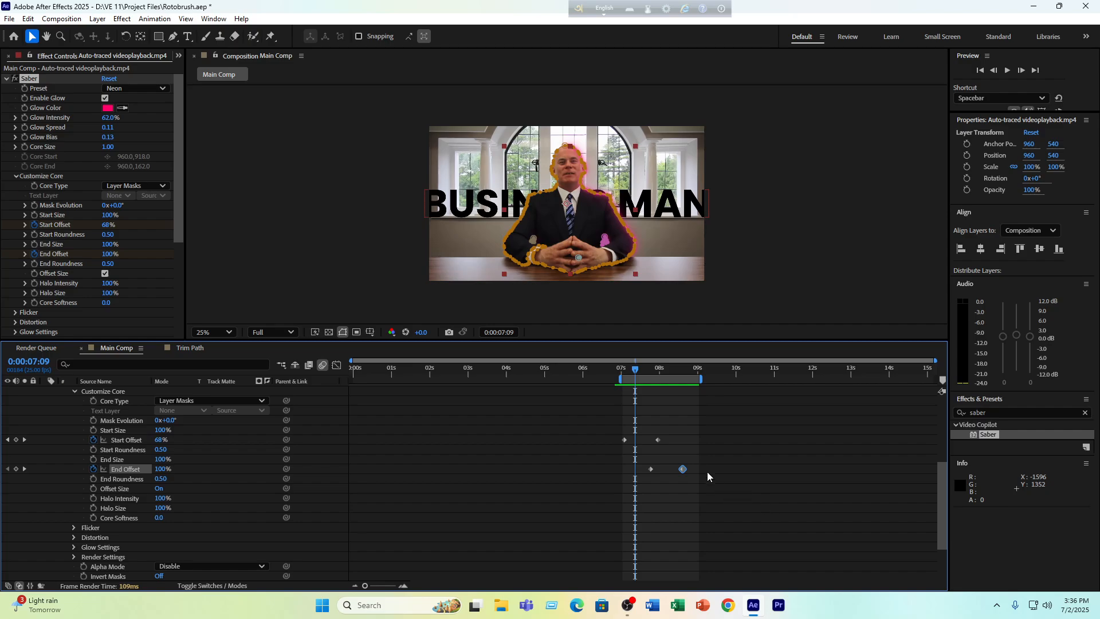
key(space)
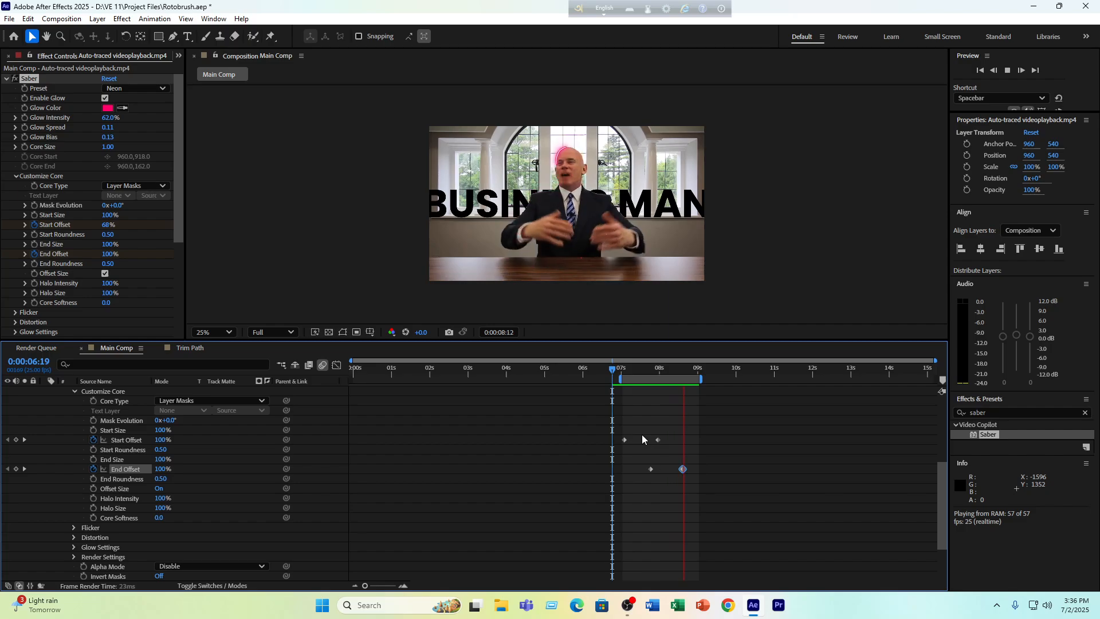
Set Saber's Start Size to 0%, judging it at 0:00:07:12, and its End Size to 48% at 0:00:08:00
scroll(623, 424, down, 1)
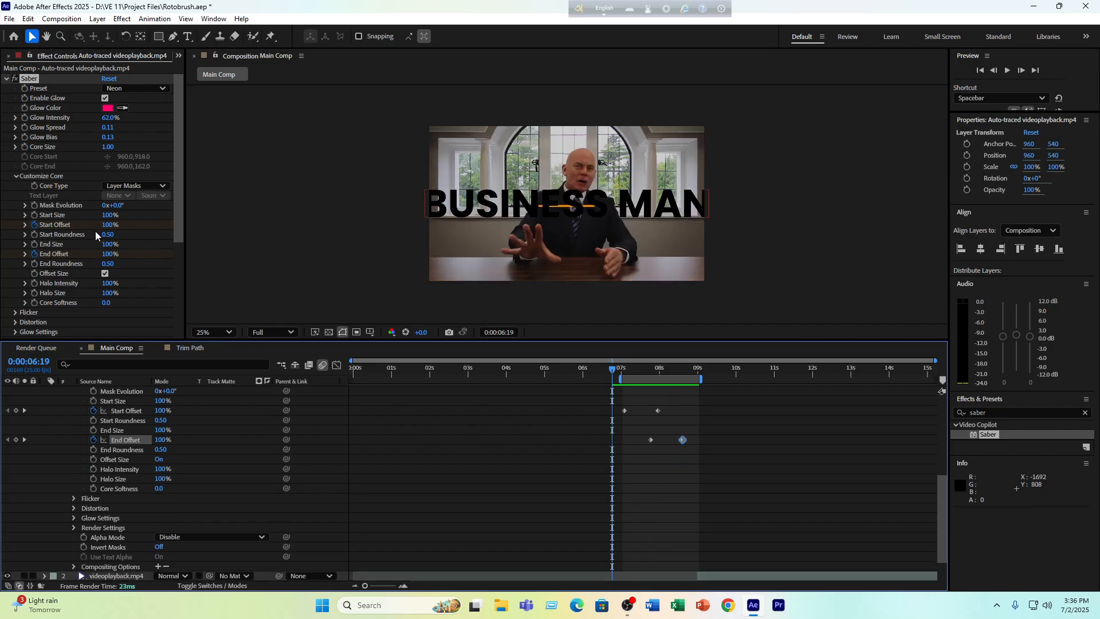
drag(671, 367, 663, 368)
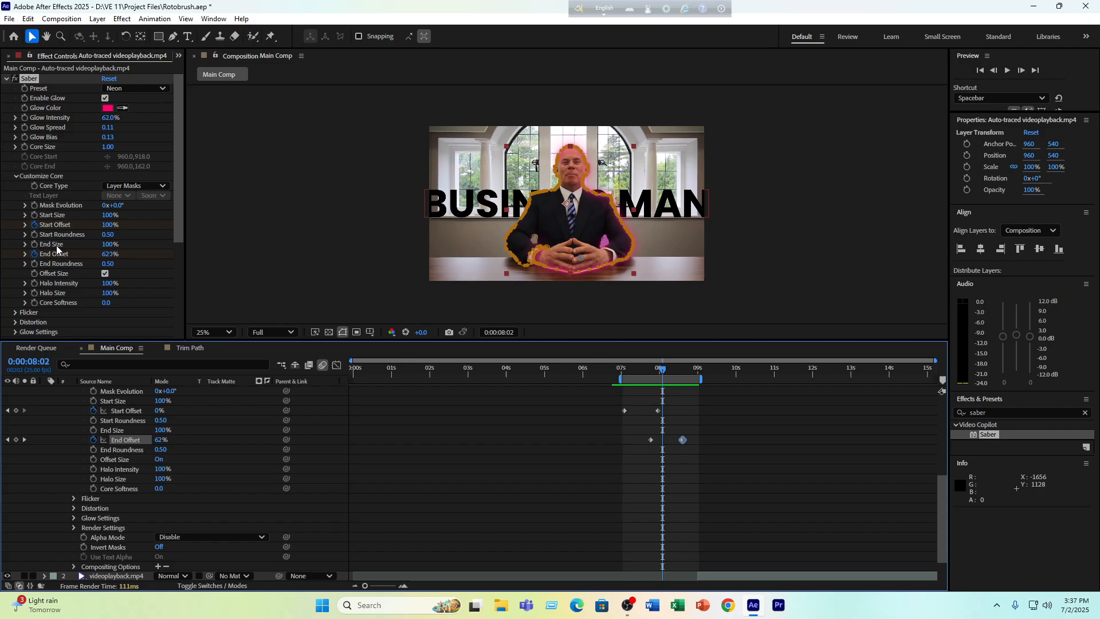
drag(663, 373, 640, 373)
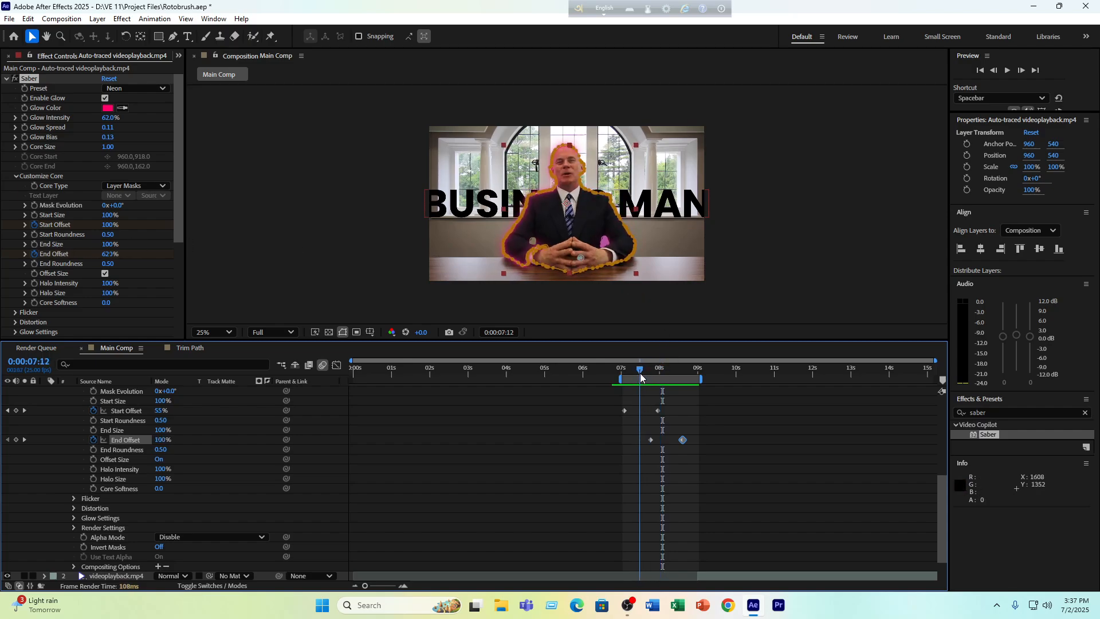
click(645, 391)
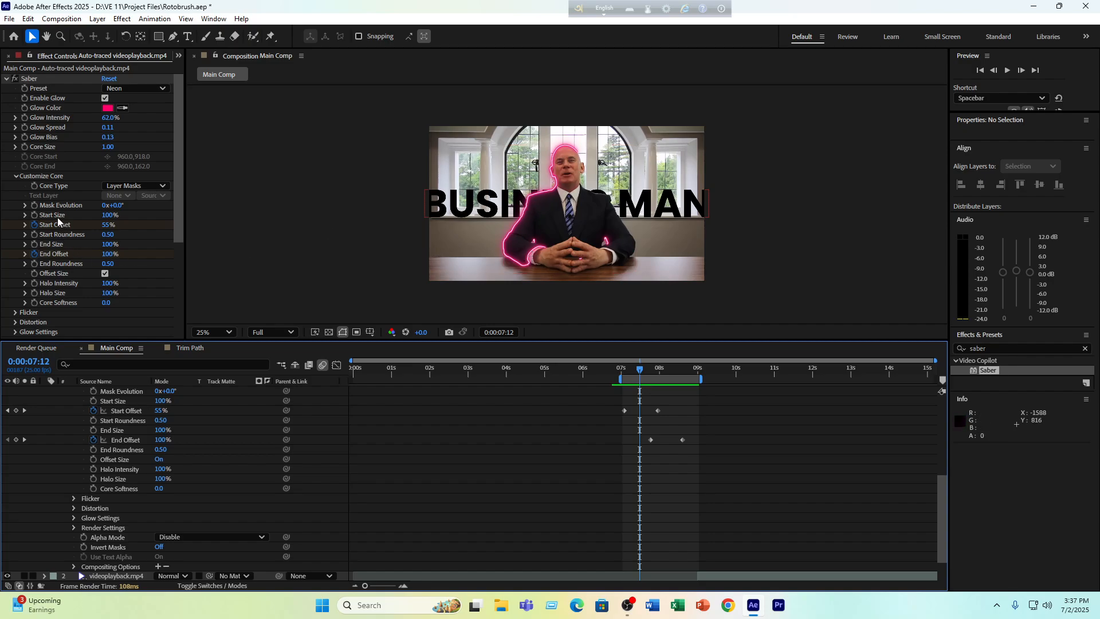
drag(107, 215, 45, 217)
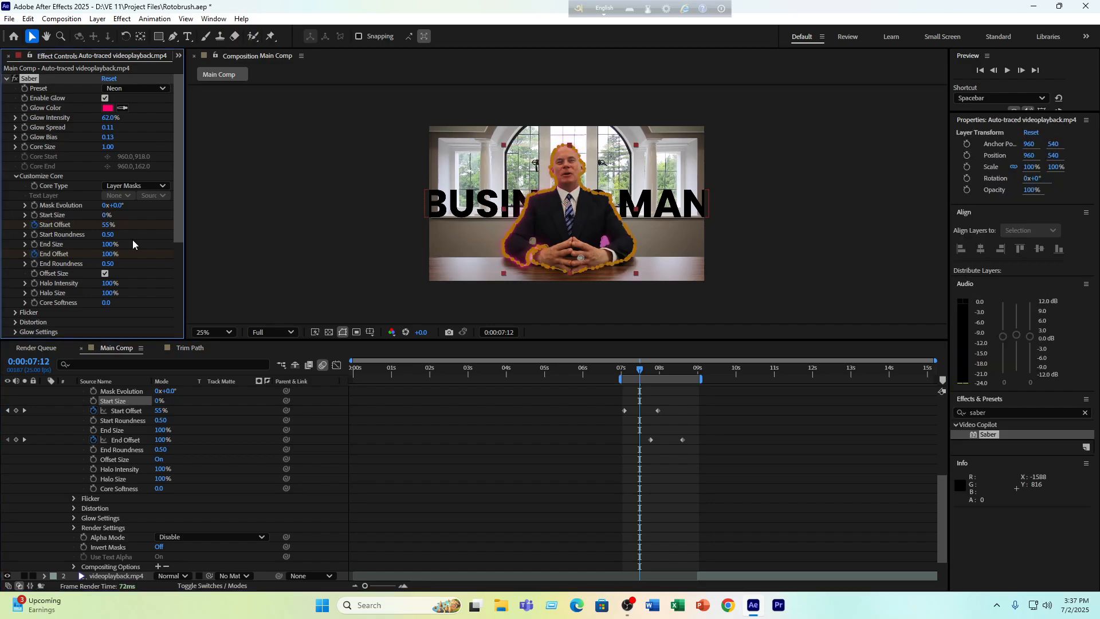
click(725, 452)
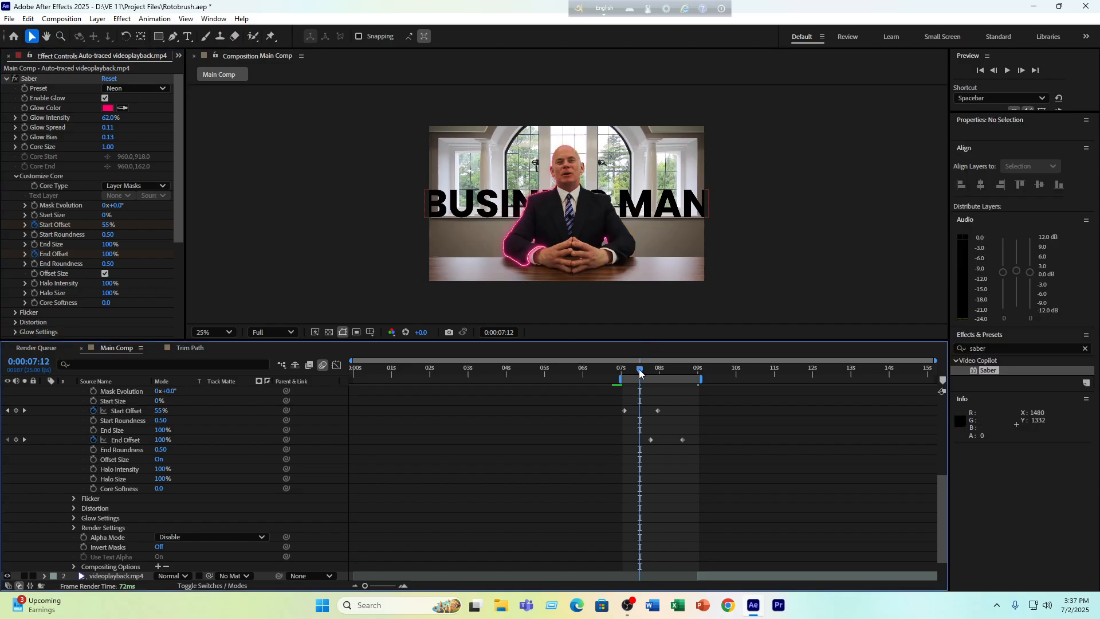
mouse_move(638, 369)
mouse_down()
mouse_move(624, 371)
mouse_move(659, 373)
mouse_up()
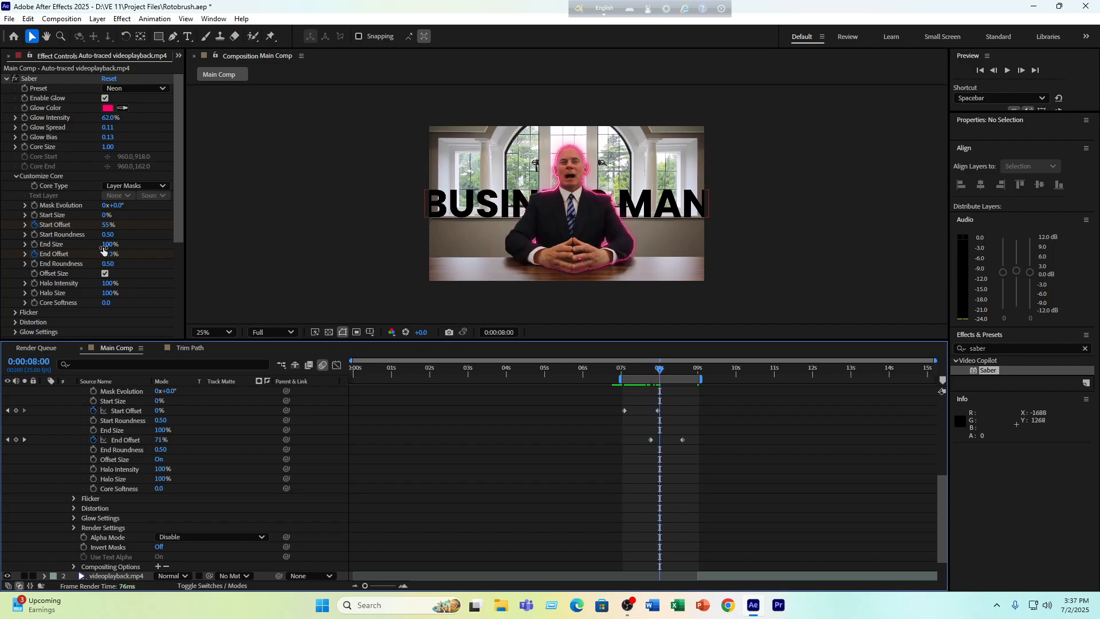
drag(108, 244, 86, 245)
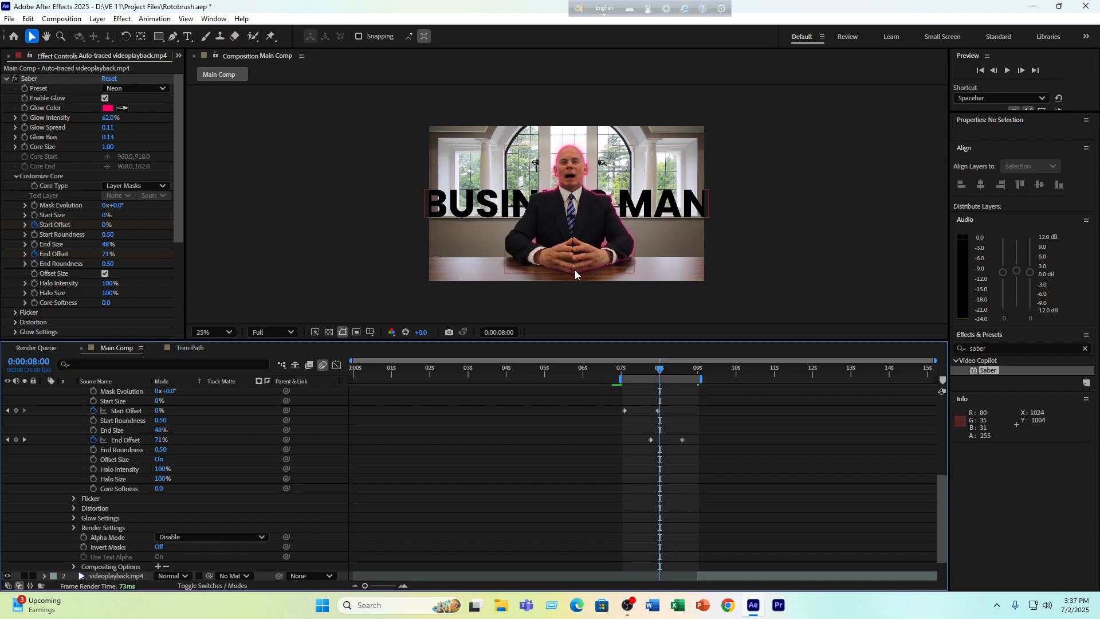
Preview the tapered outline from 0:00:06:24 and undo the accidental work area shift
drag(639, 367, 620, 368)
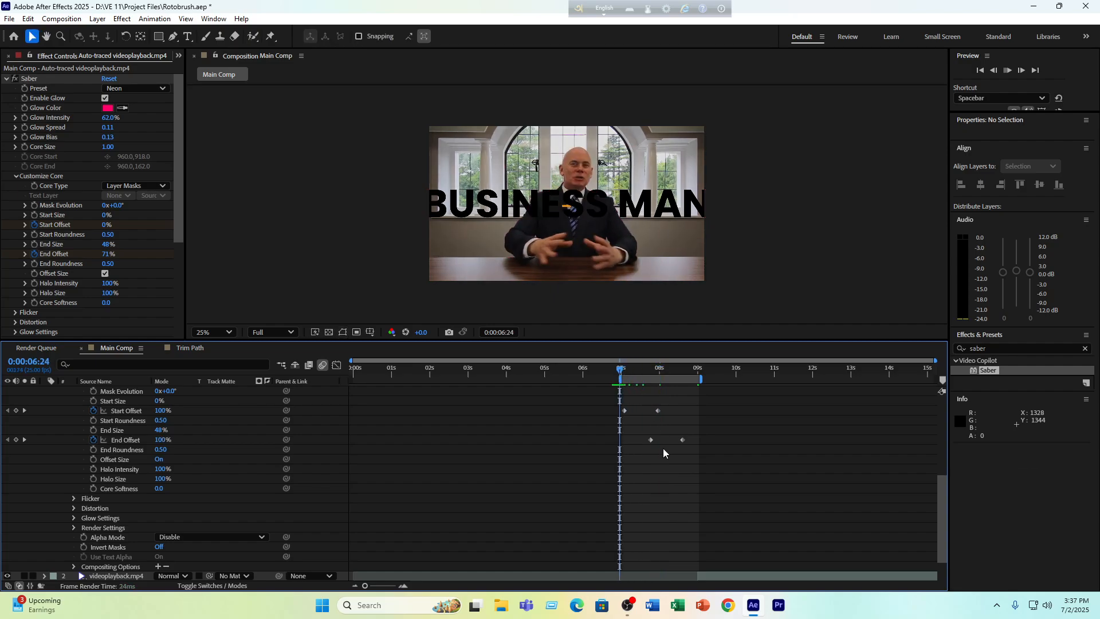
key(space)
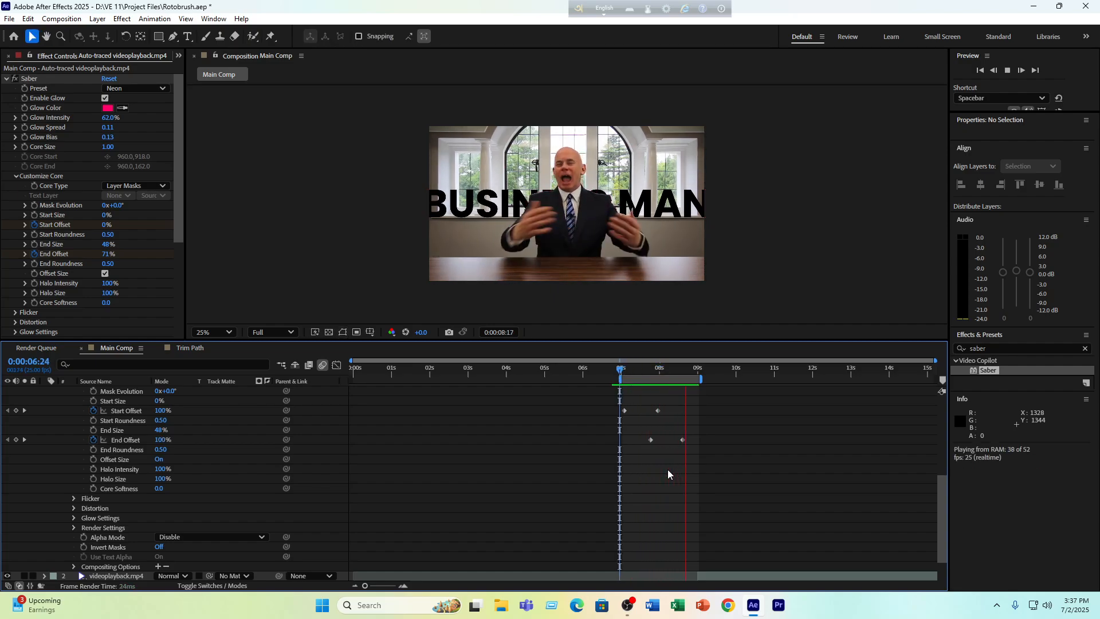
drag(671, 377, 652, 377)
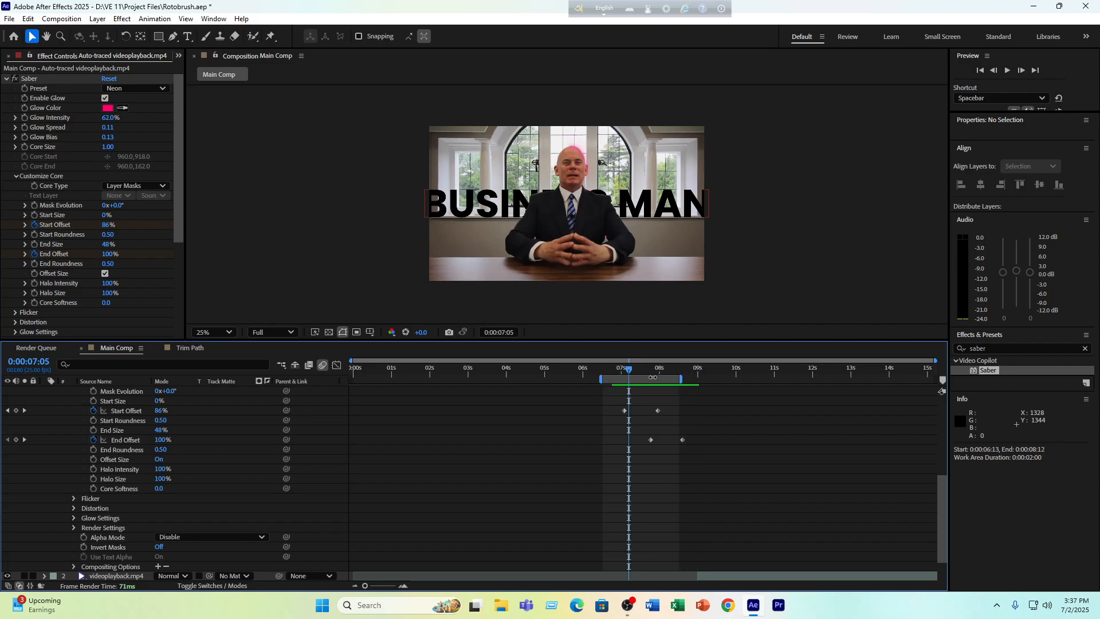
key(ctrl+z)
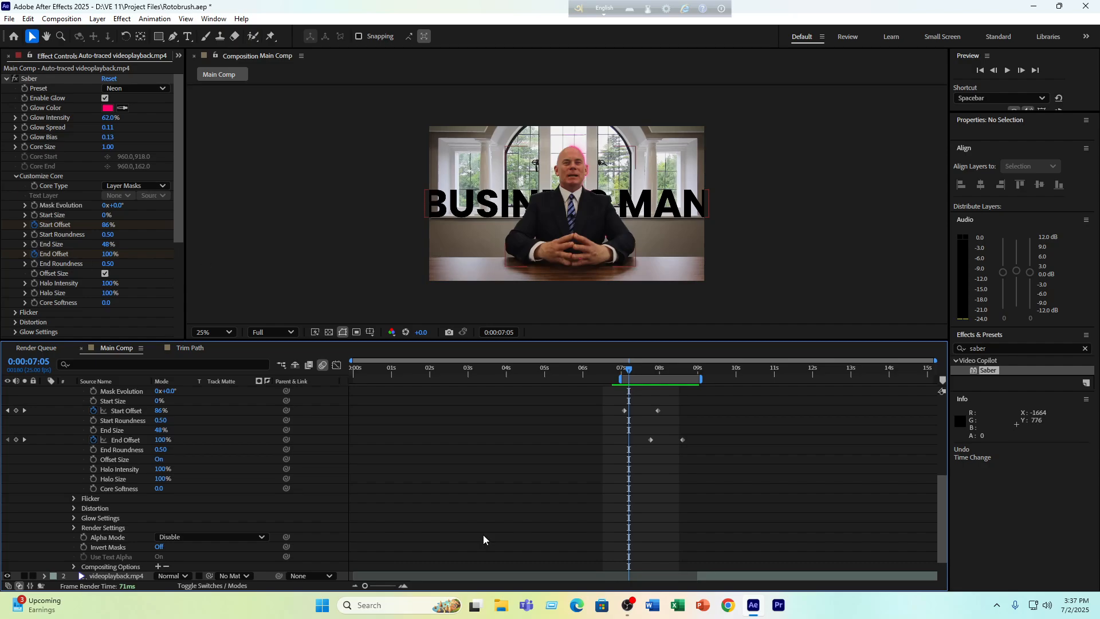
Move the current time to 0:00:08:00 and delete the Saber effect from the auto-traced layer
drag(741, 485, 516, 385)
drag(682, 372, 659, 375)
key(Delete)
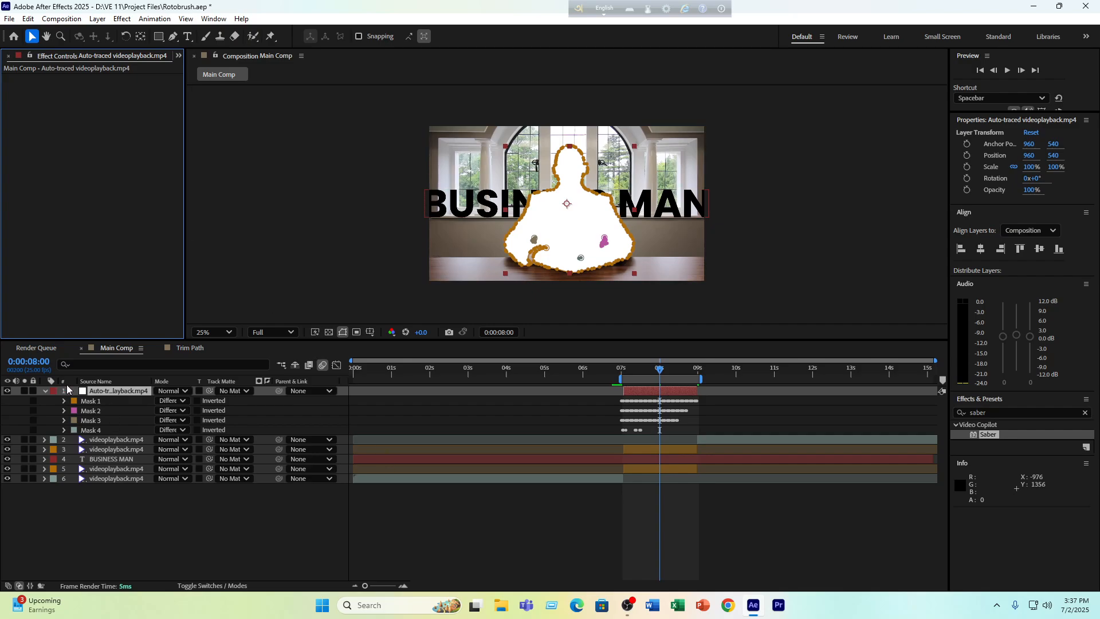
Apply a fresh Saber effect to the auto-traced layer and set its Core Type to Layer Masks
drag(987, 435, 662, 390)
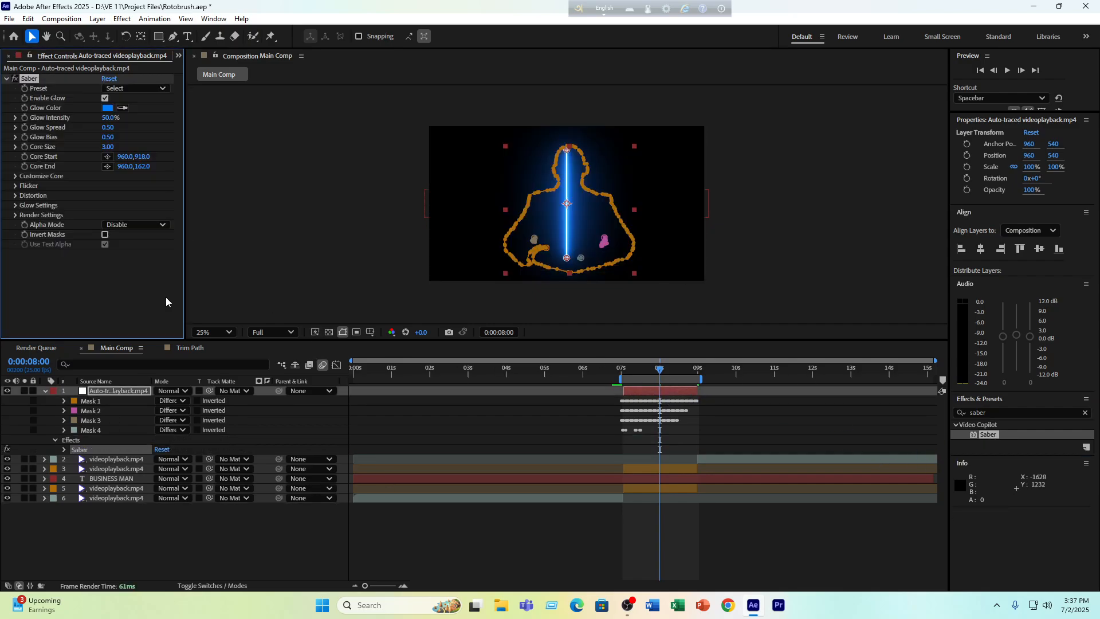
click(16, 176)
click(135, 185)
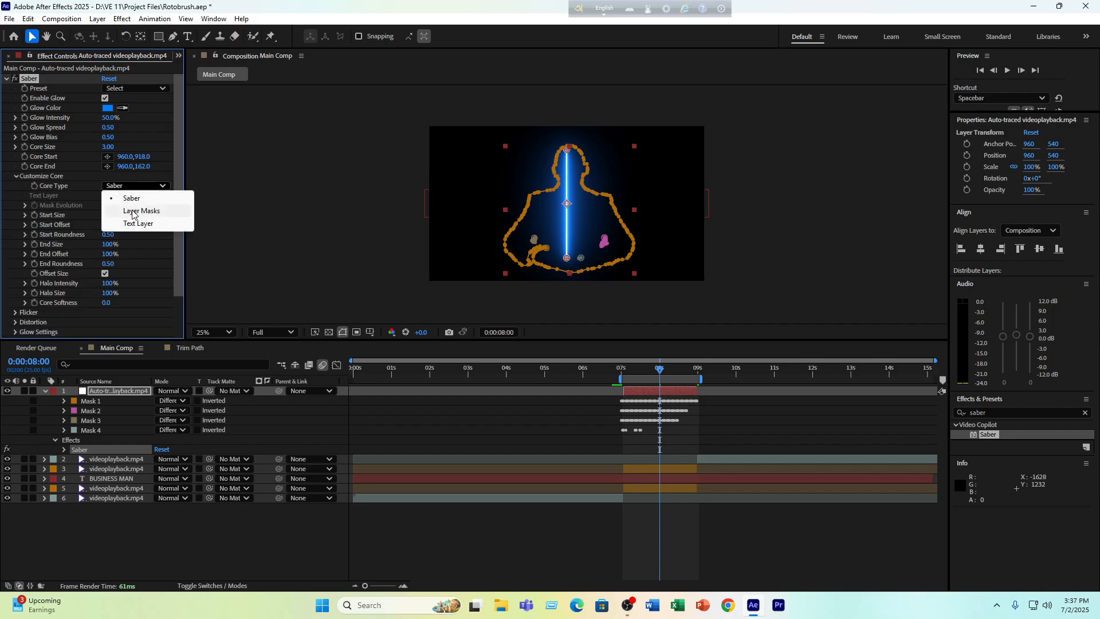
click(132, 211)
Set Saber's Composite Settings to Transparent and choose the Hot preset
scroll(131, 269, down, 2)
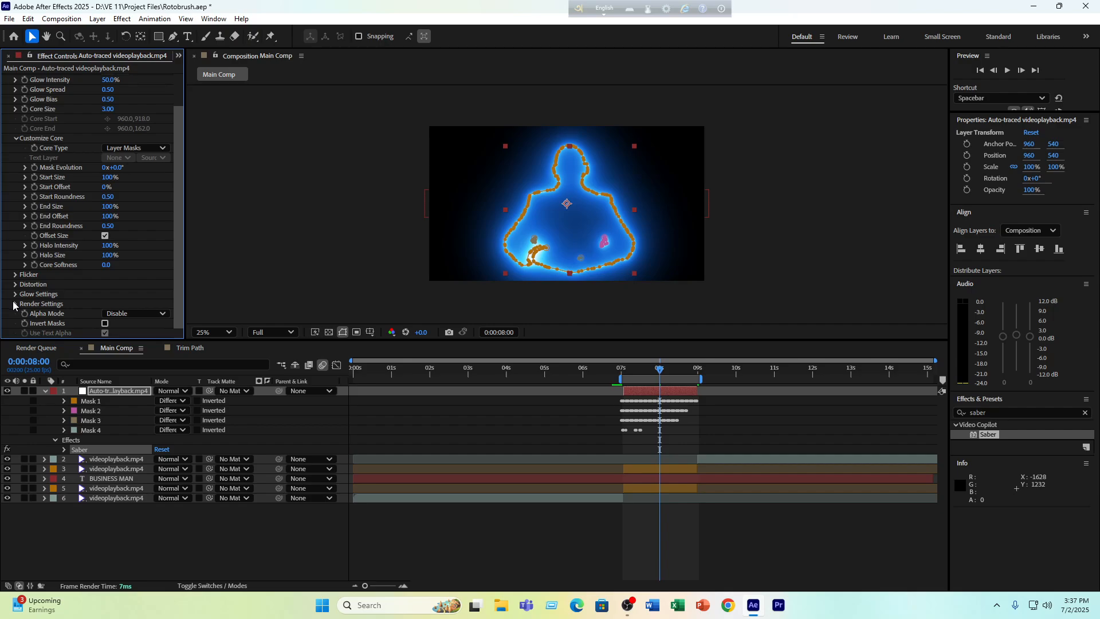
click(15, 304)
scroll(136, 295, down, 3)
click(128, 304)
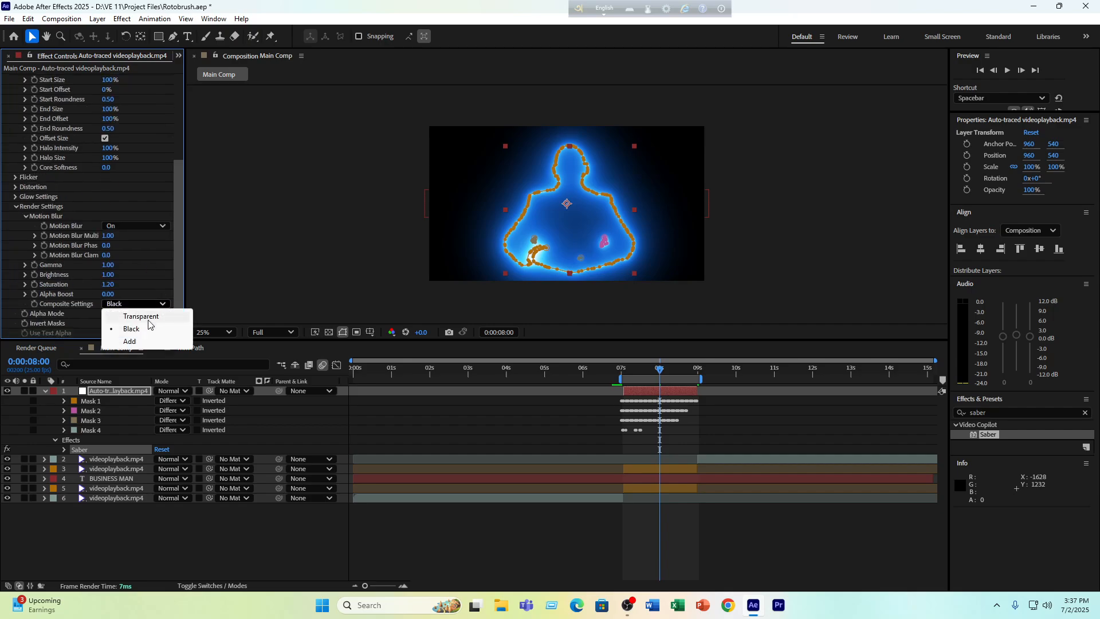
click(145, 318)
scroll(133, 184, up, 5)
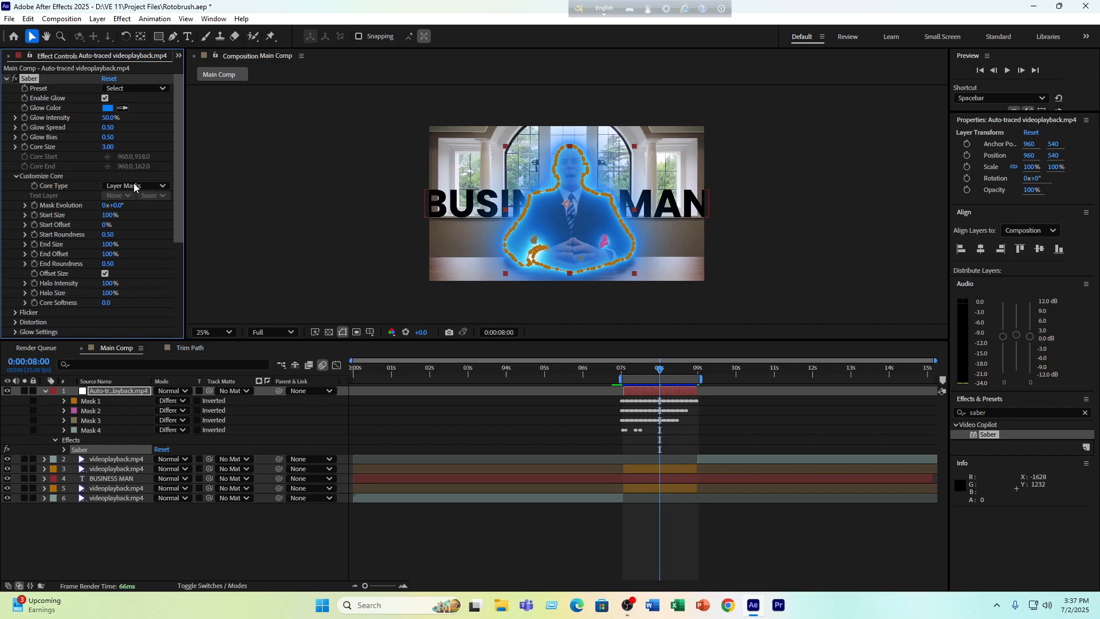
click(129, 88)
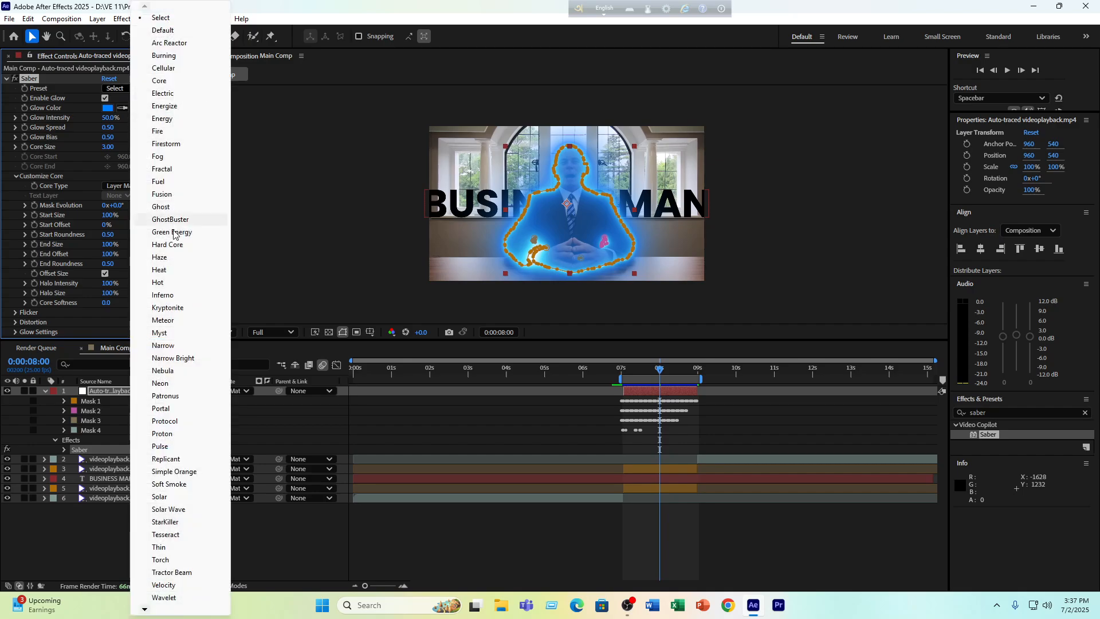
click(158, 283)
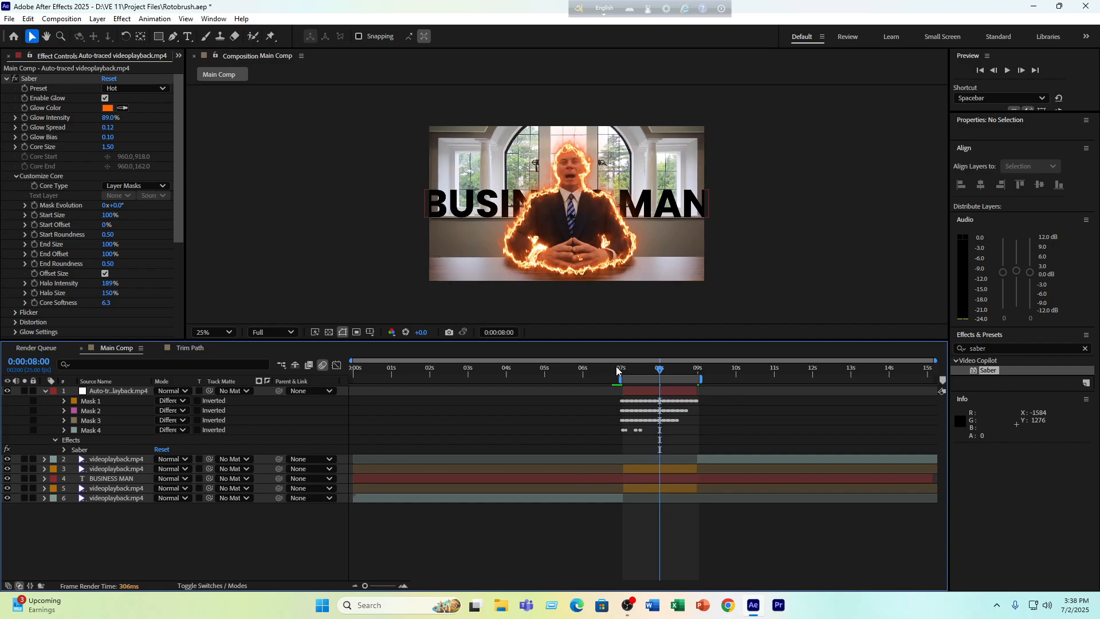
Preview the fiery outline from 0:00:07:00 and check it frame by frame back to 0:00:07:02
drag(632, 373, 623, 377)
key(space)
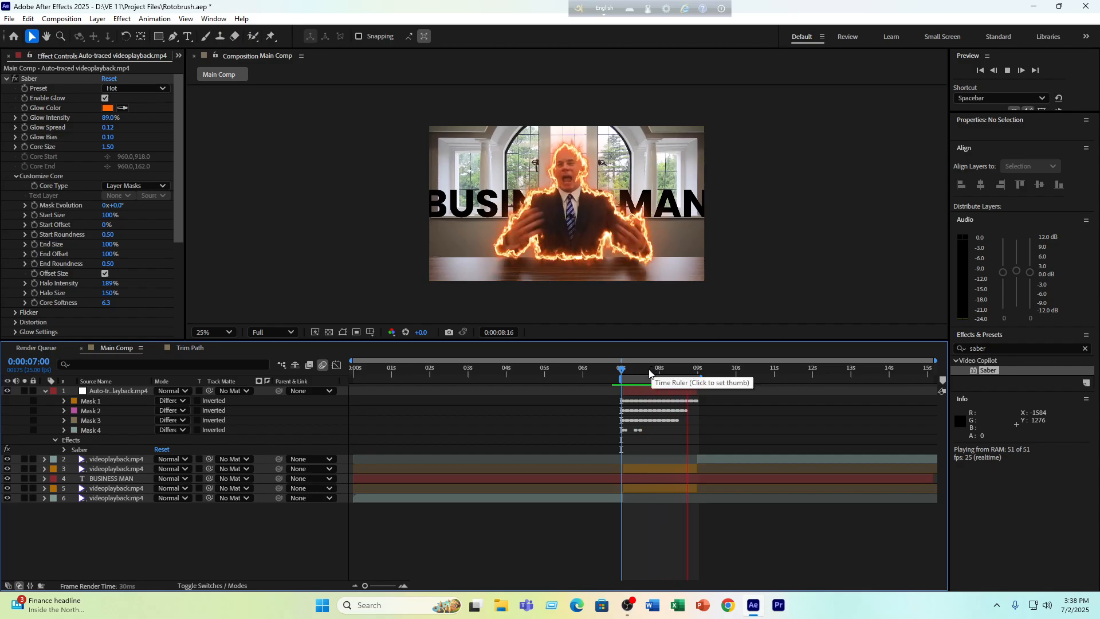
click(639, 373)
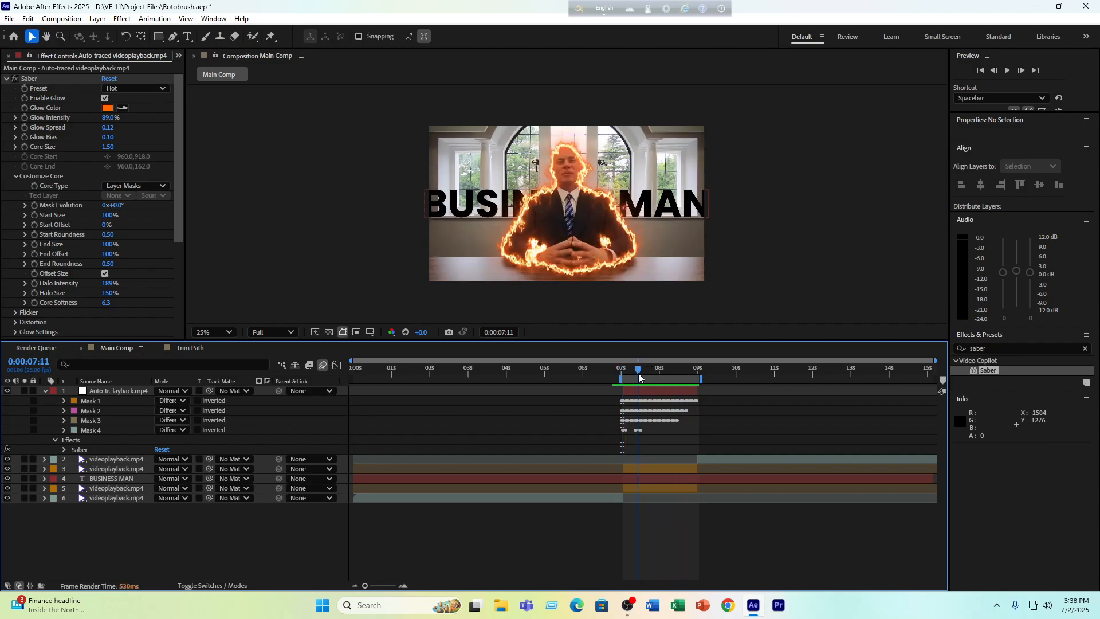
drag(639, 376, 625, 378)
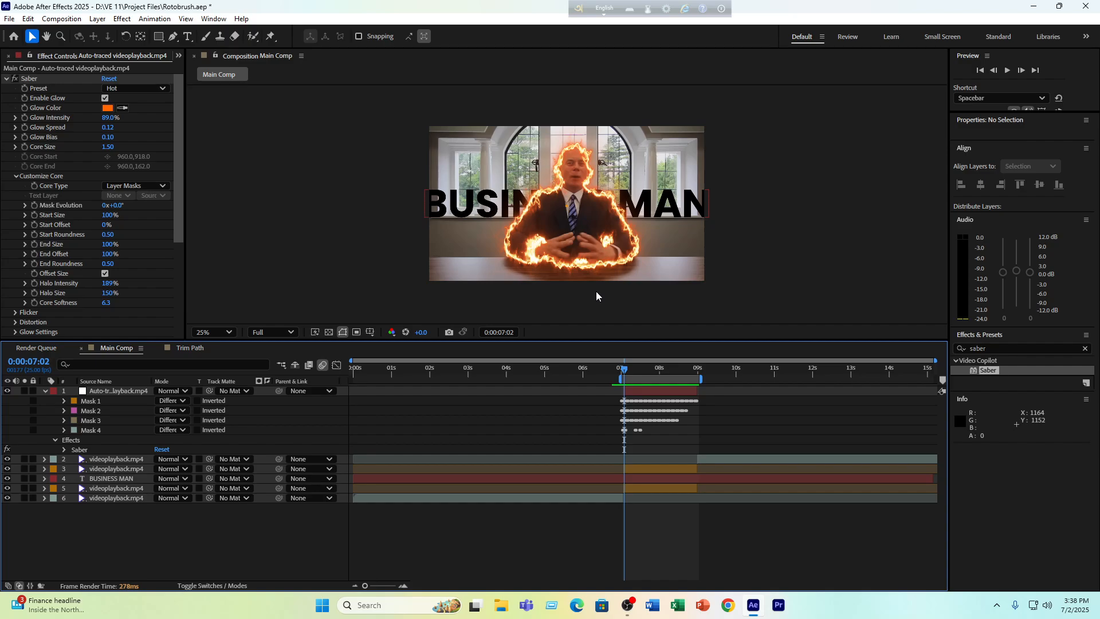
Extend the work area from 0:00:00:00 to 0:00:15:03 and place the current time at 0:00:07:18
drag(621, 378, 331, 383)
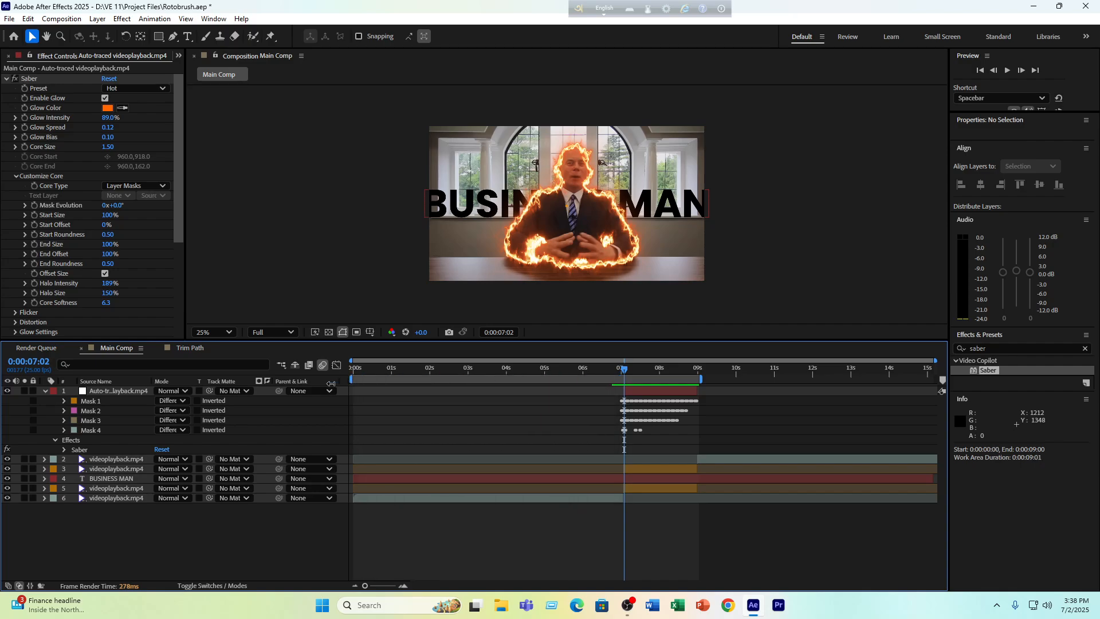
drag(700, 379, 935, 379)
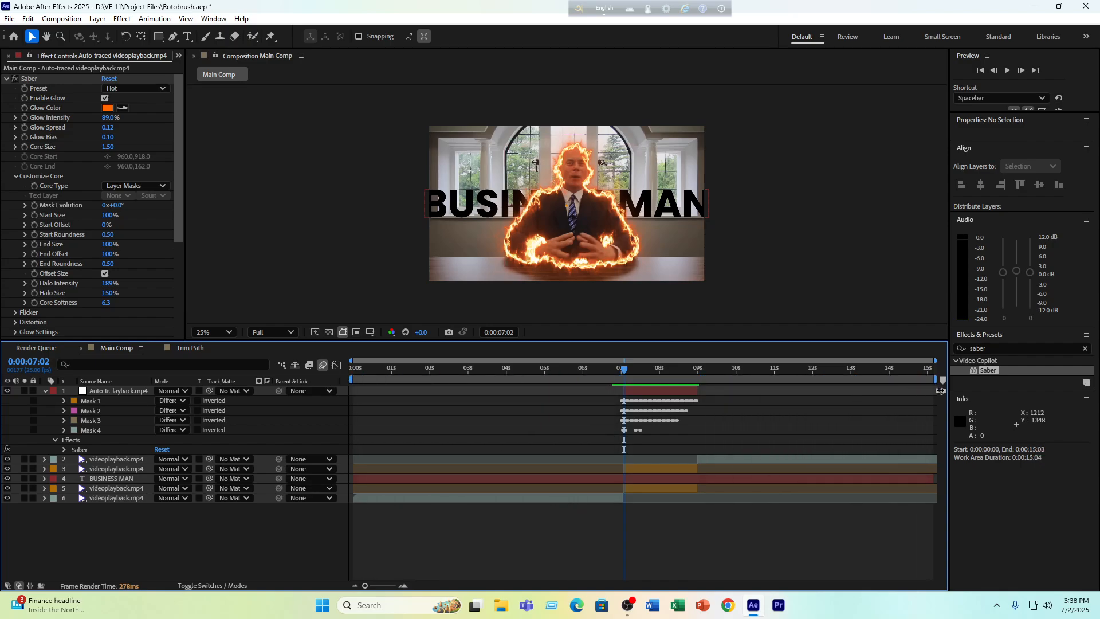
drag(622, 369, 649, 370)
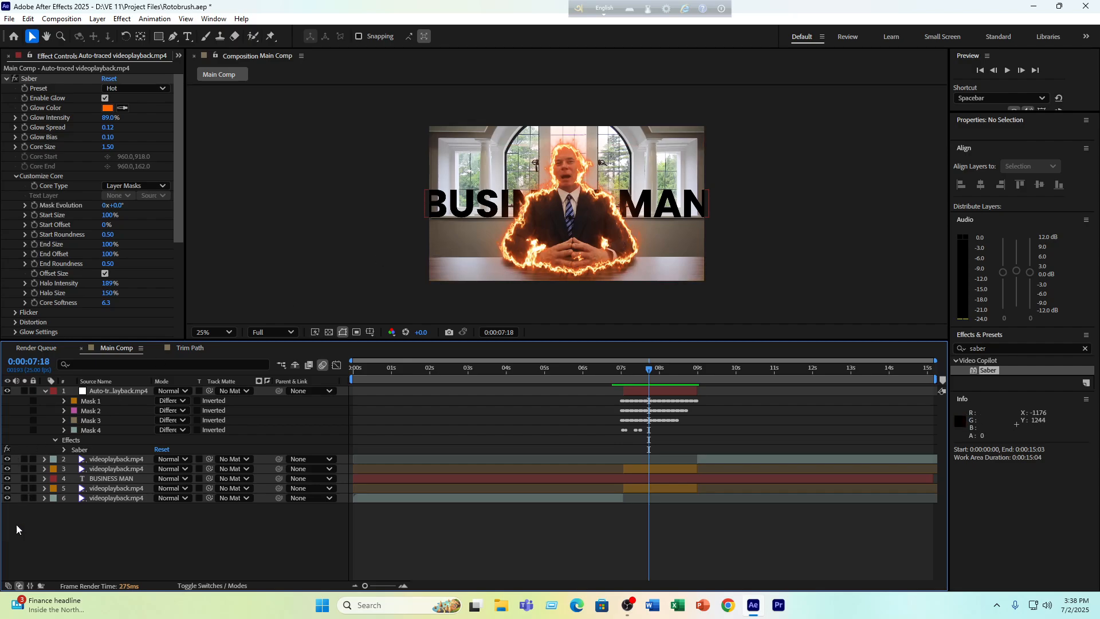
Hide the auto-traced outline layer and add a 1920 x 1080 px black solid directly above the BUSINESS MAN text layer
click(7, 391)
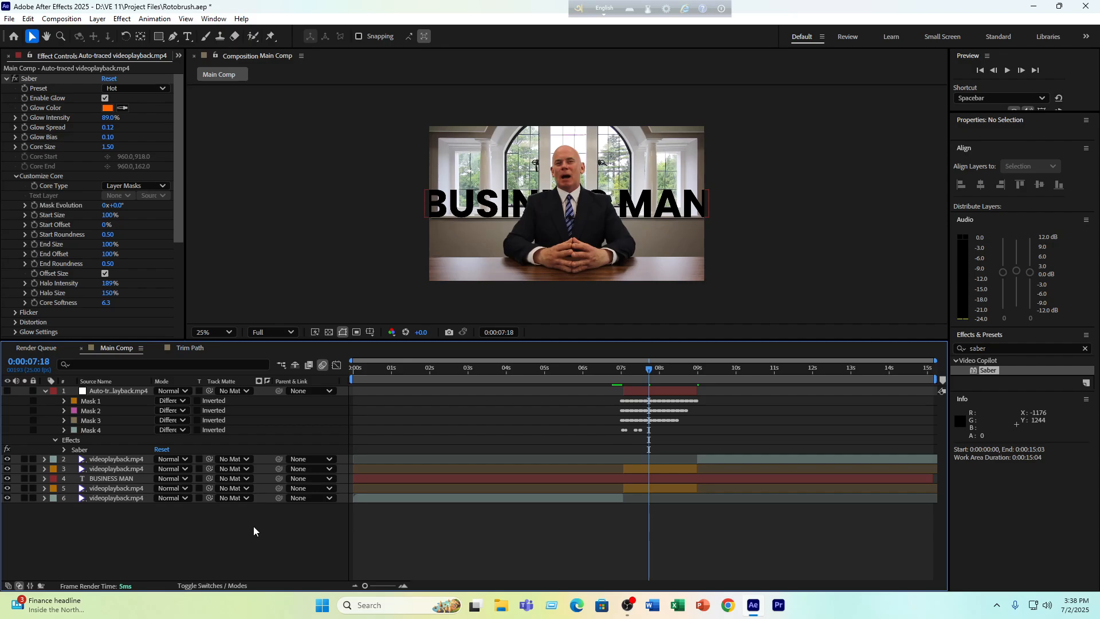
click(109, 478)
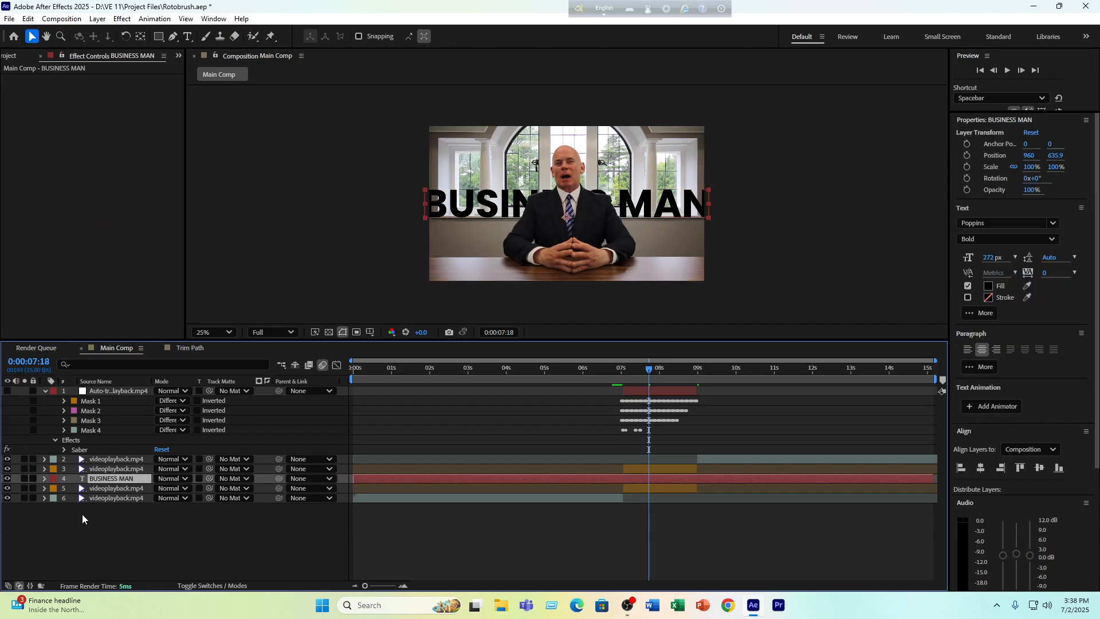
right_click(155, 539)
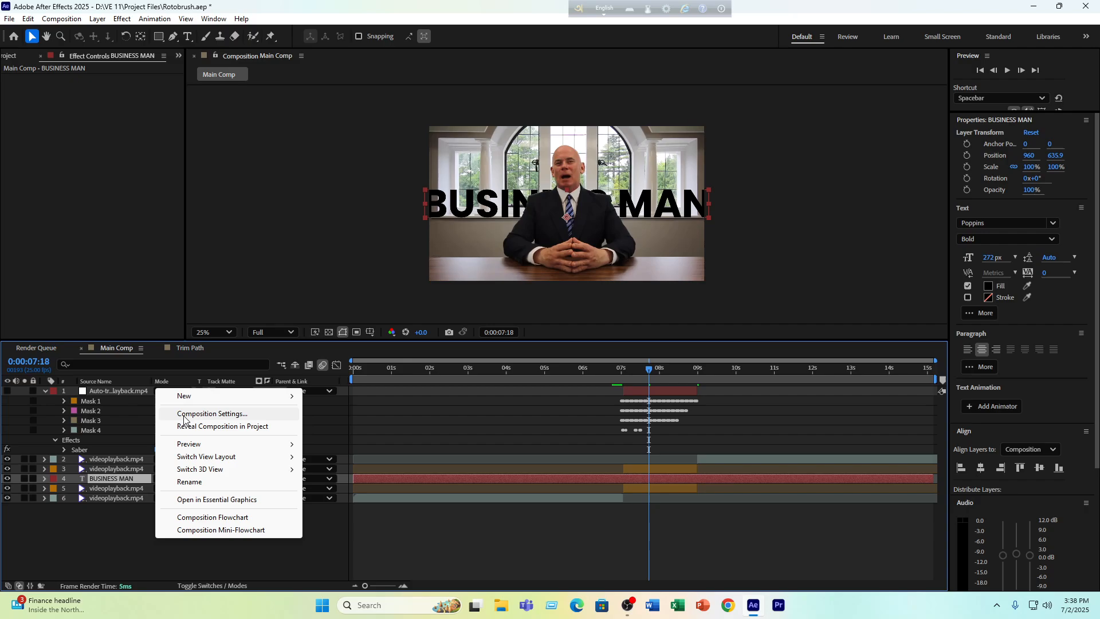
mouse_move(269, 396)
click(331, 427)
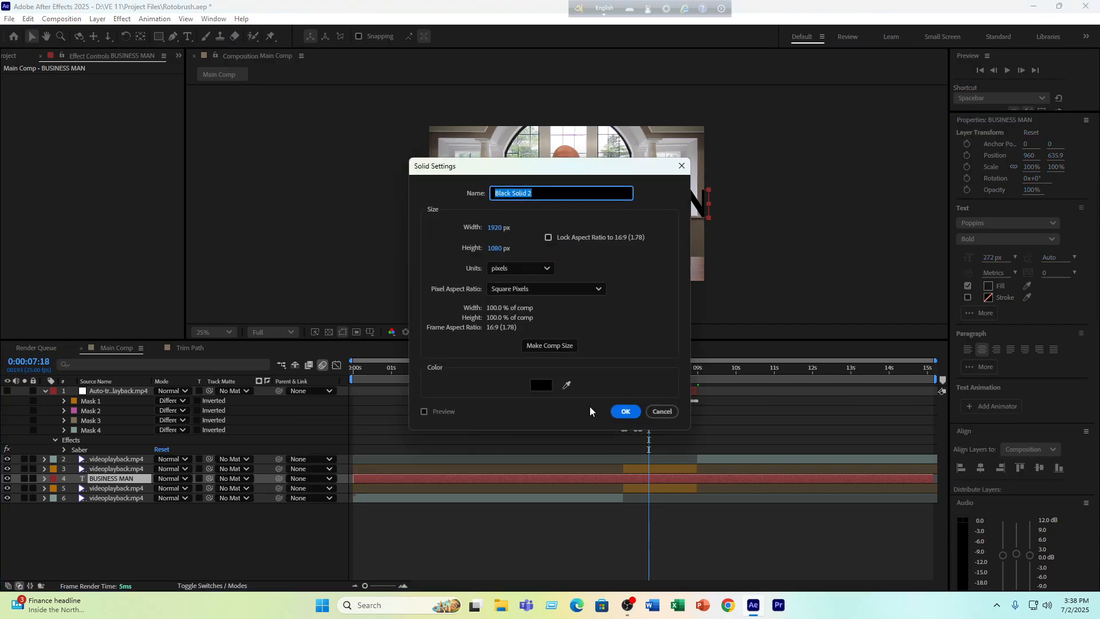
click(626, 410)
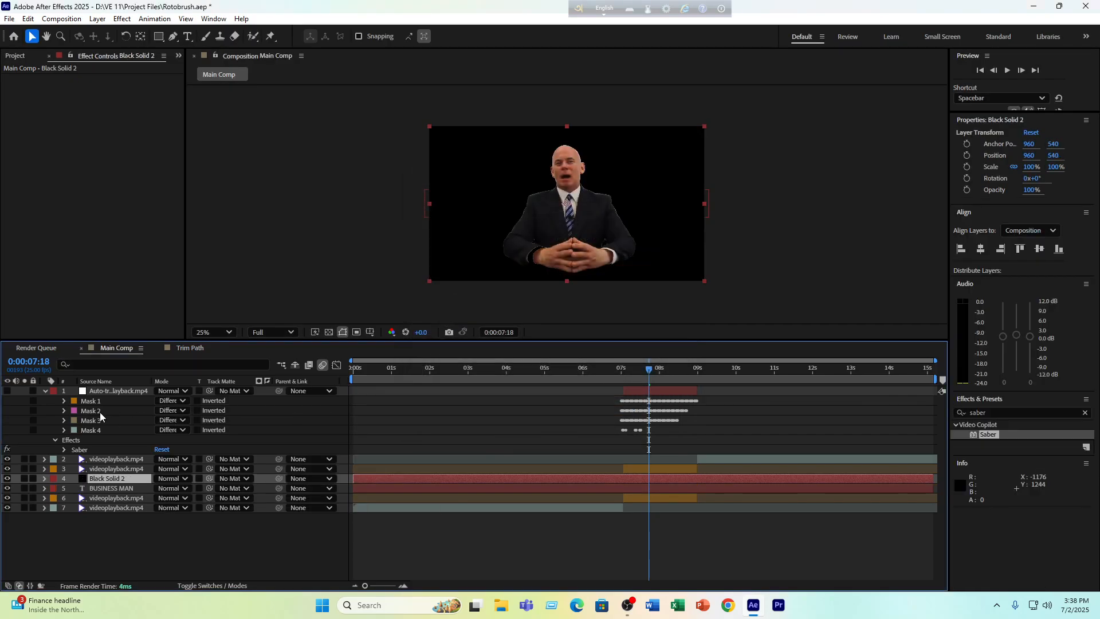
click(111, 488)
drag(111, 486, 117, 483)
click(120, 533)
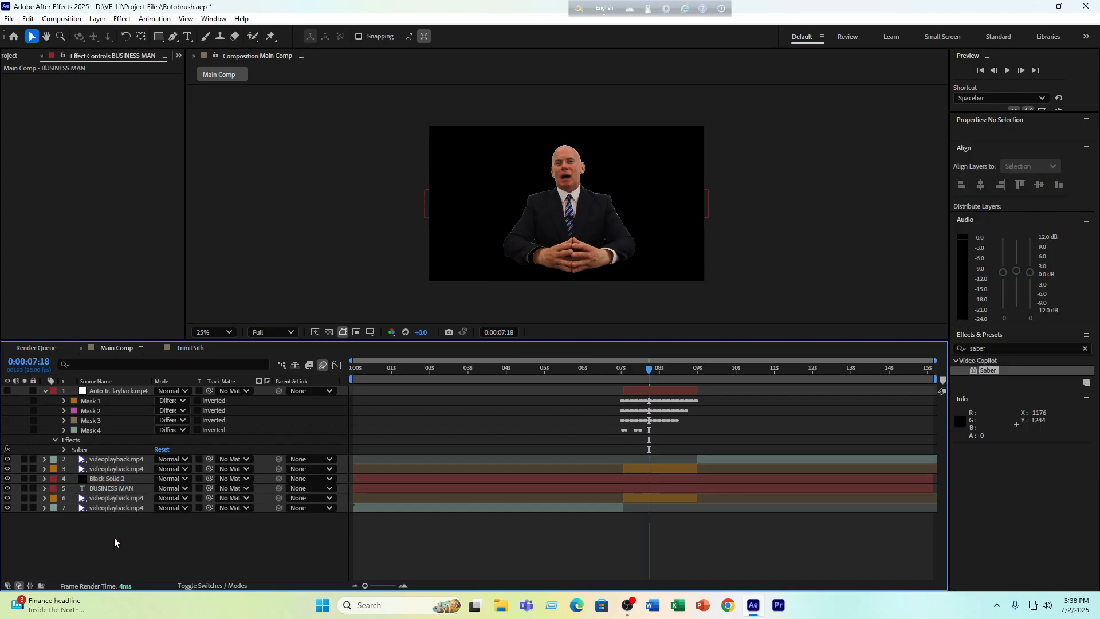
Apply Saber to the black solid and set its Core Type to Text Layer, using the BUSINESS MAN layer
click(105, 480)
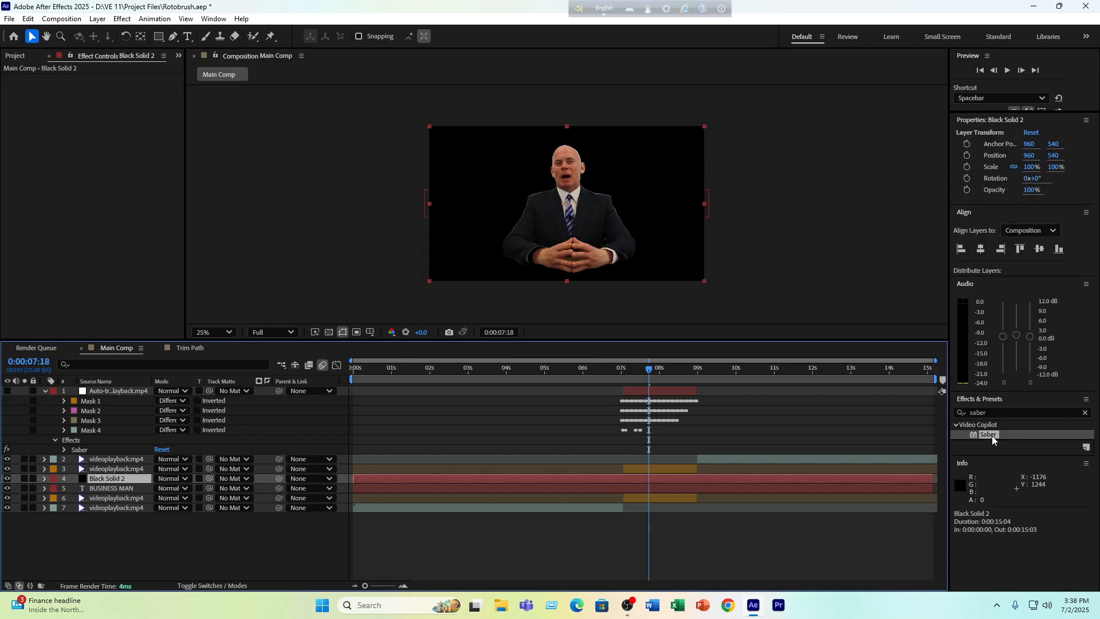
drag(992, 439, 124, 483)
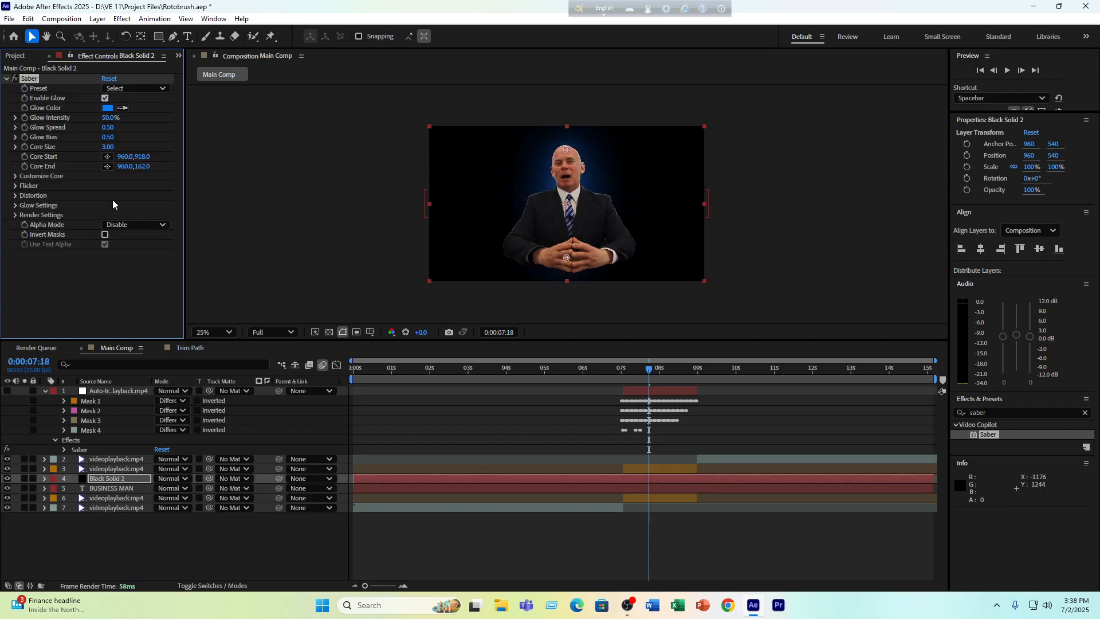
click(120, 90)
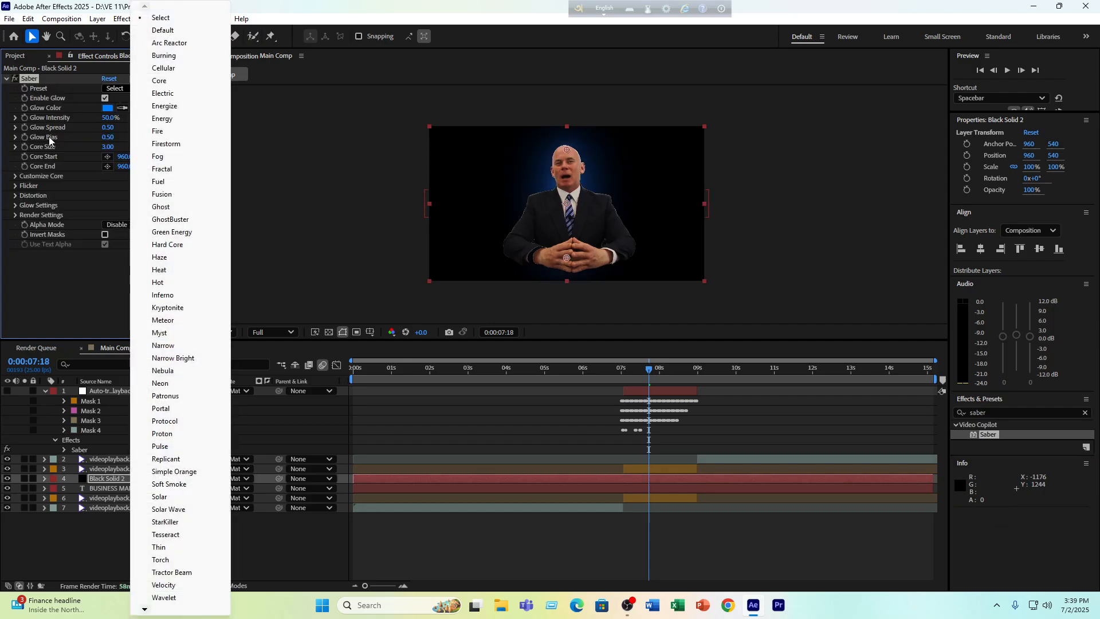
click(15, 175)
click(119, 186)
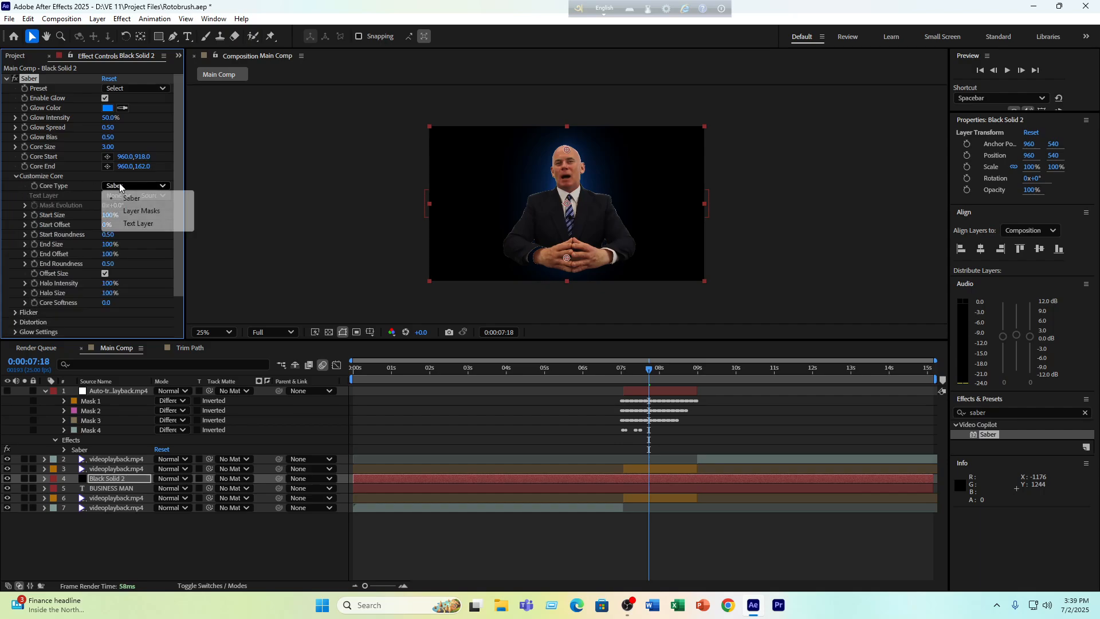
click(128, 225)
click(118, 195)
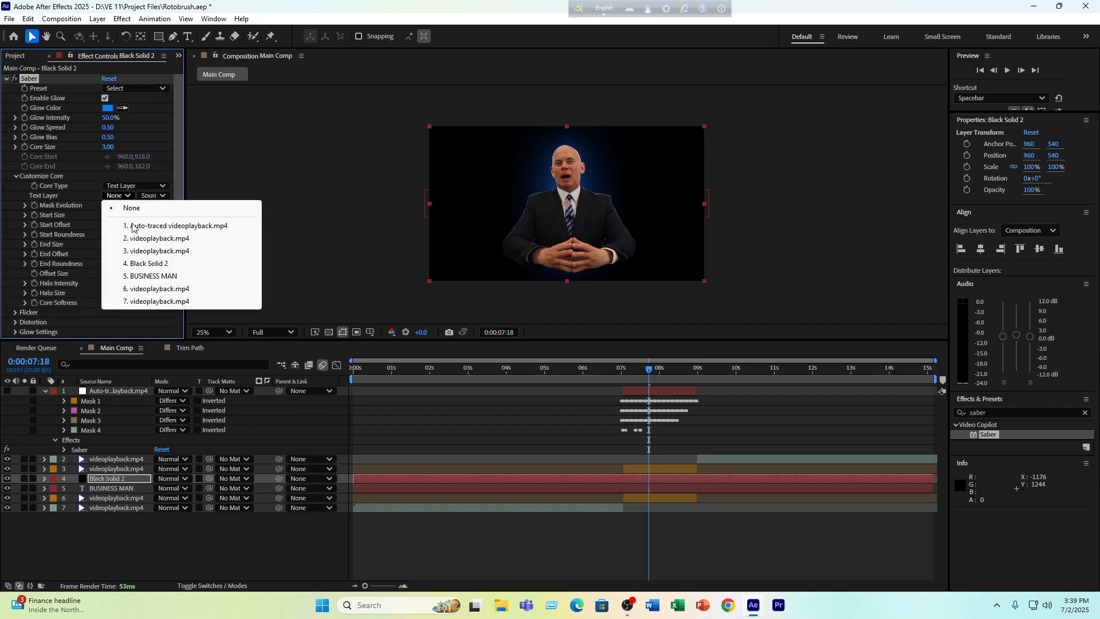
click(150, 276)
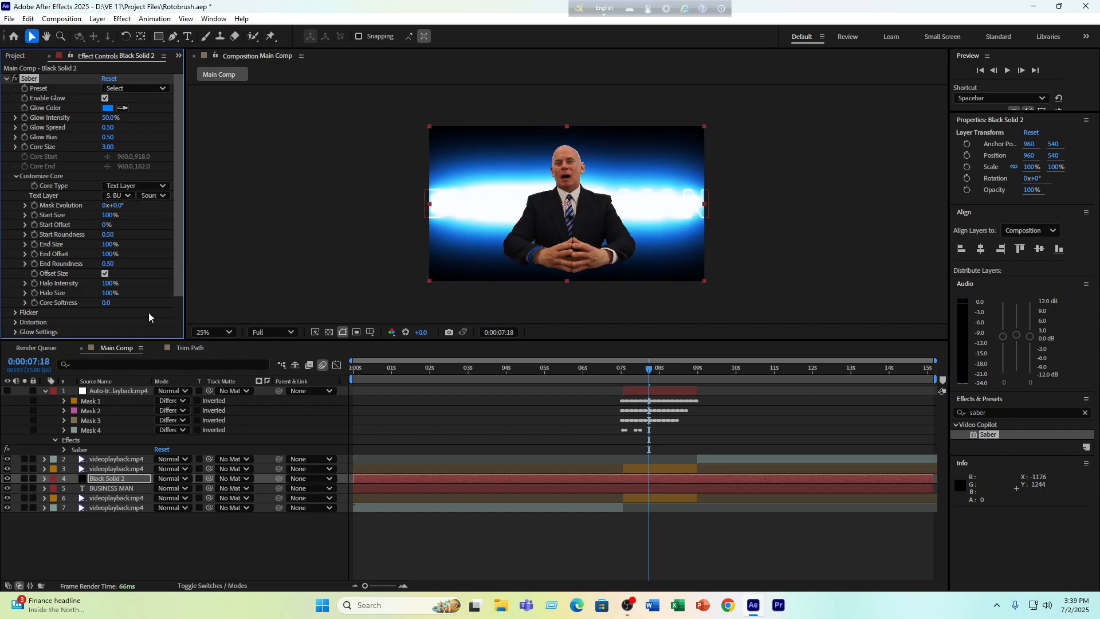
Try Saber's Hot preset on the solid and compare placing the solid below and above the BUSINESS MAN layer
click(140, 89)
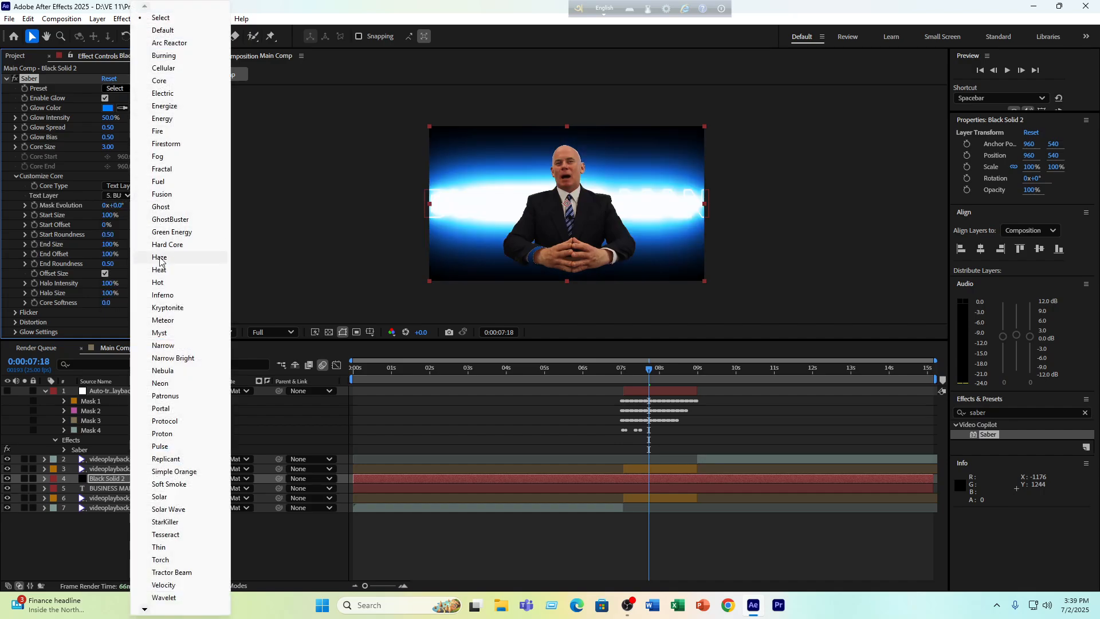
click(158, 283)
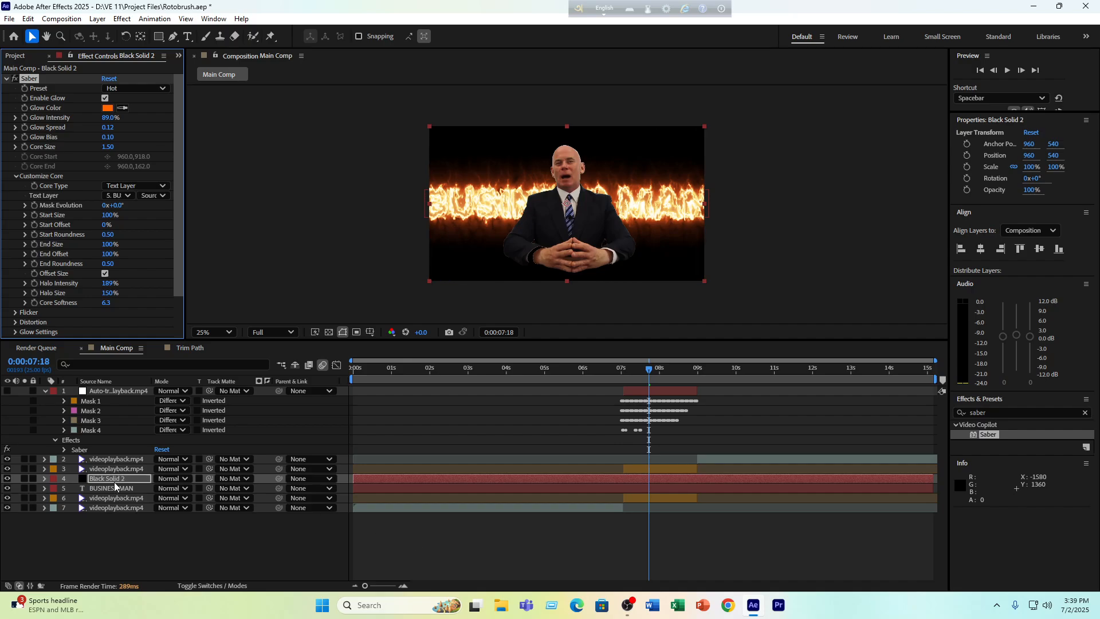
drag(114, 482, 112, 491)
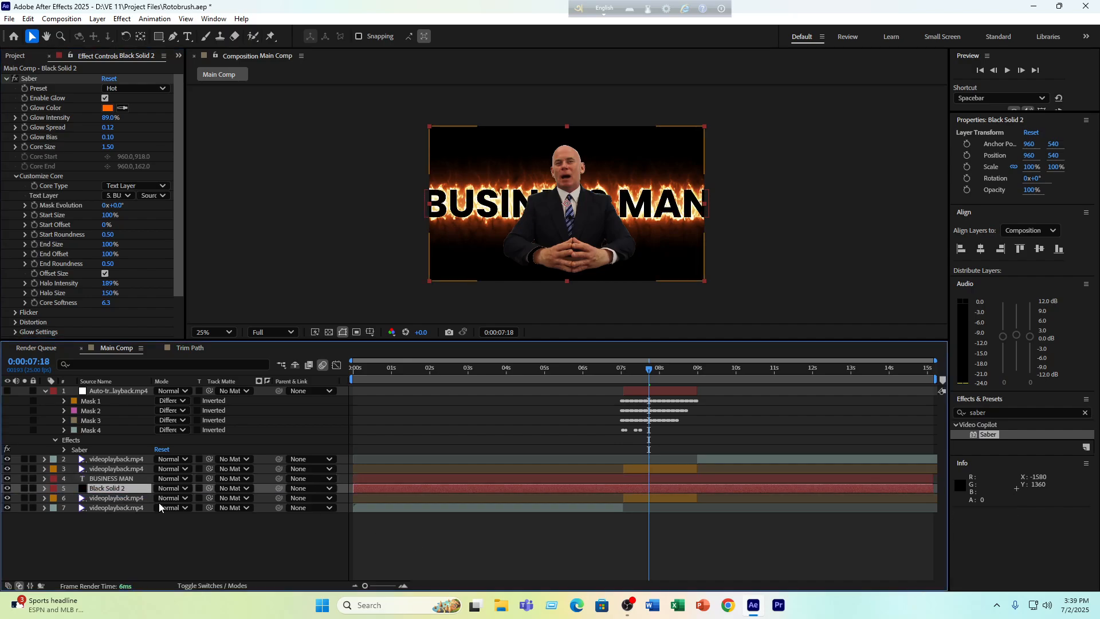
click(214, 533)
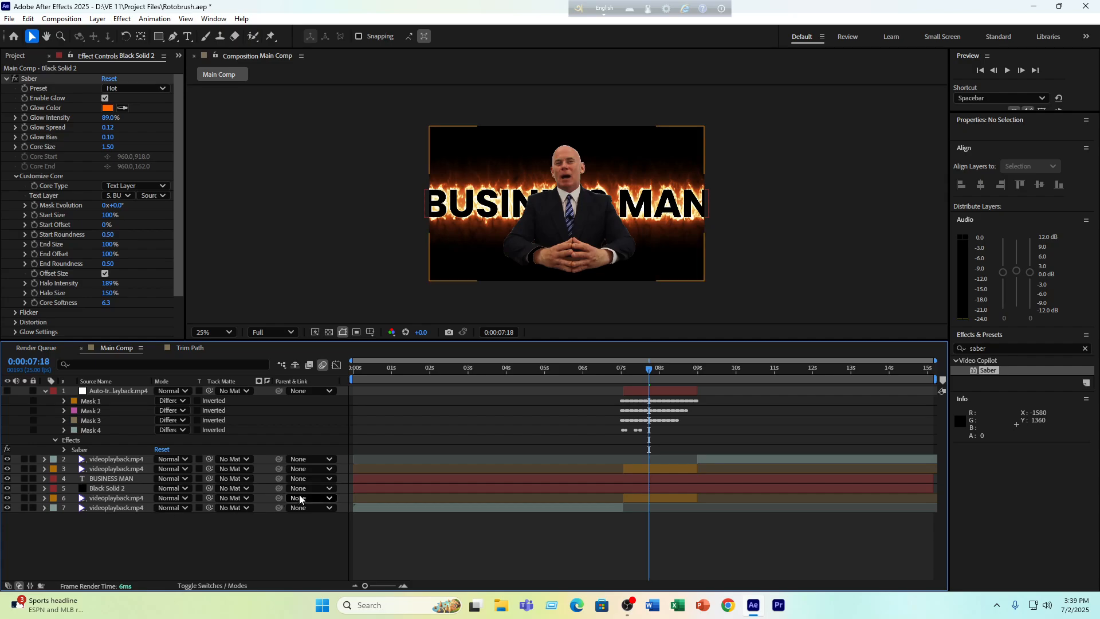
drag(111, 490, 113, 480)
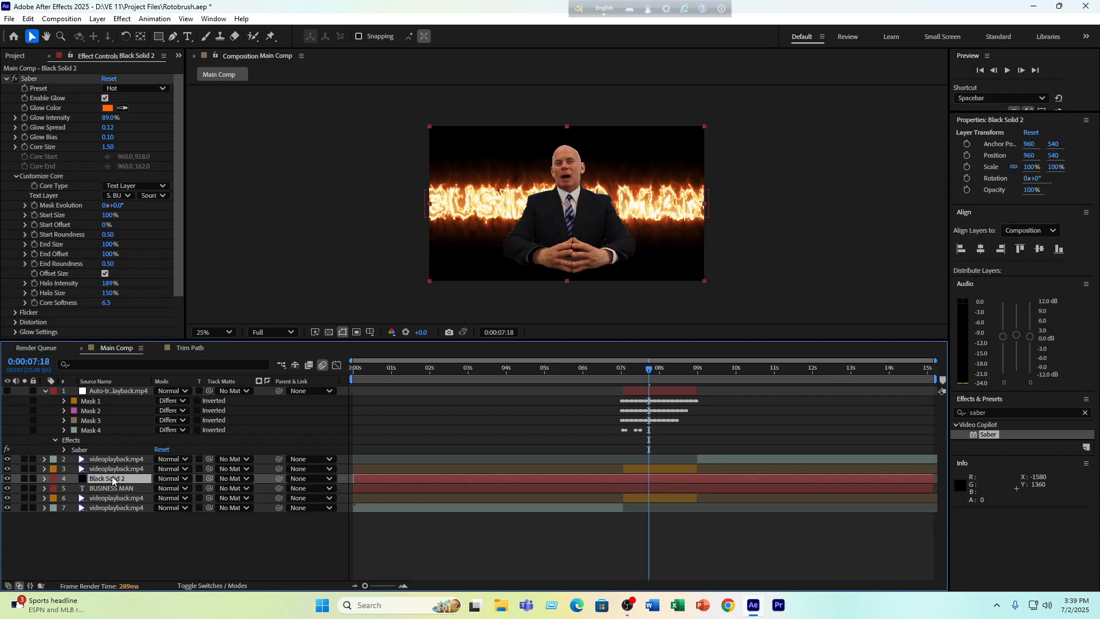
click(135, 548)
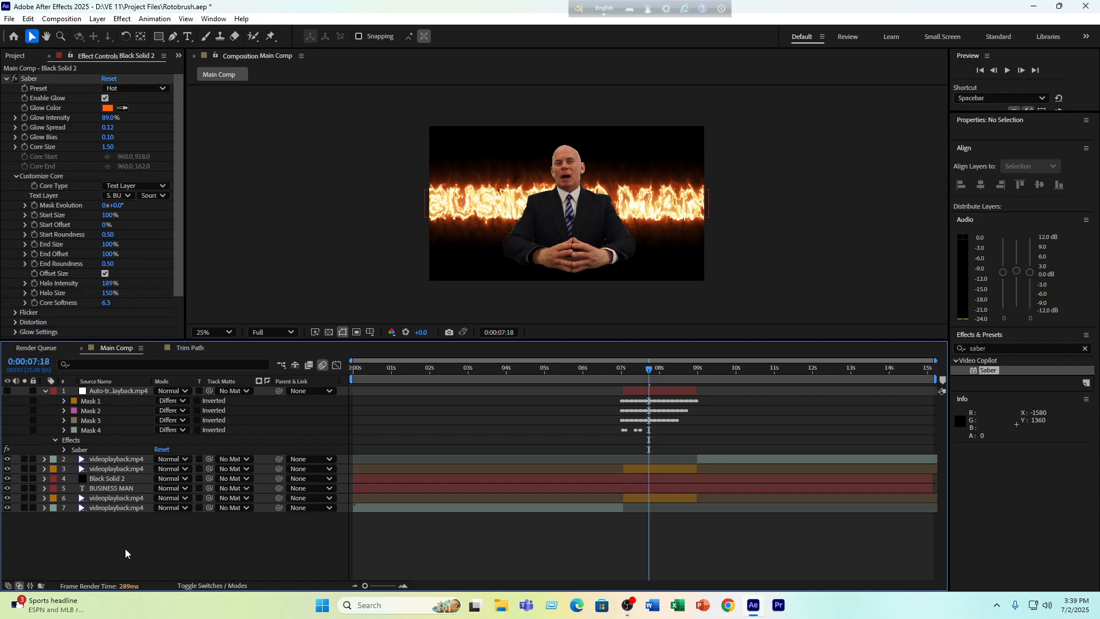
Set the black solid's blending mode to Screen and check the burning text at 0:00:07:21
click(117, 483)
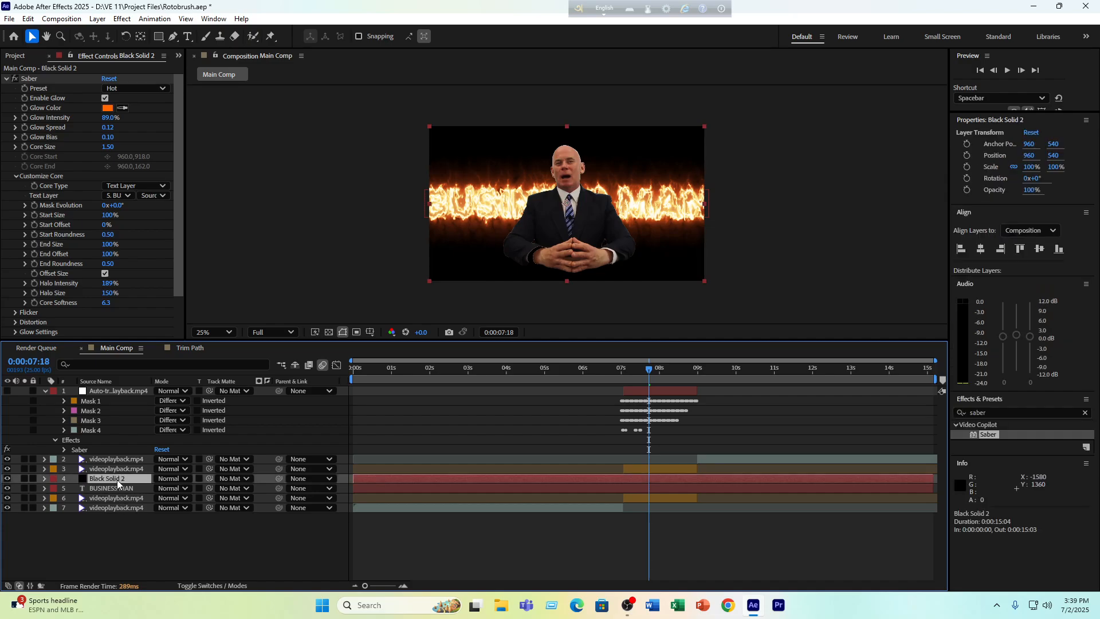
click(181, 480)
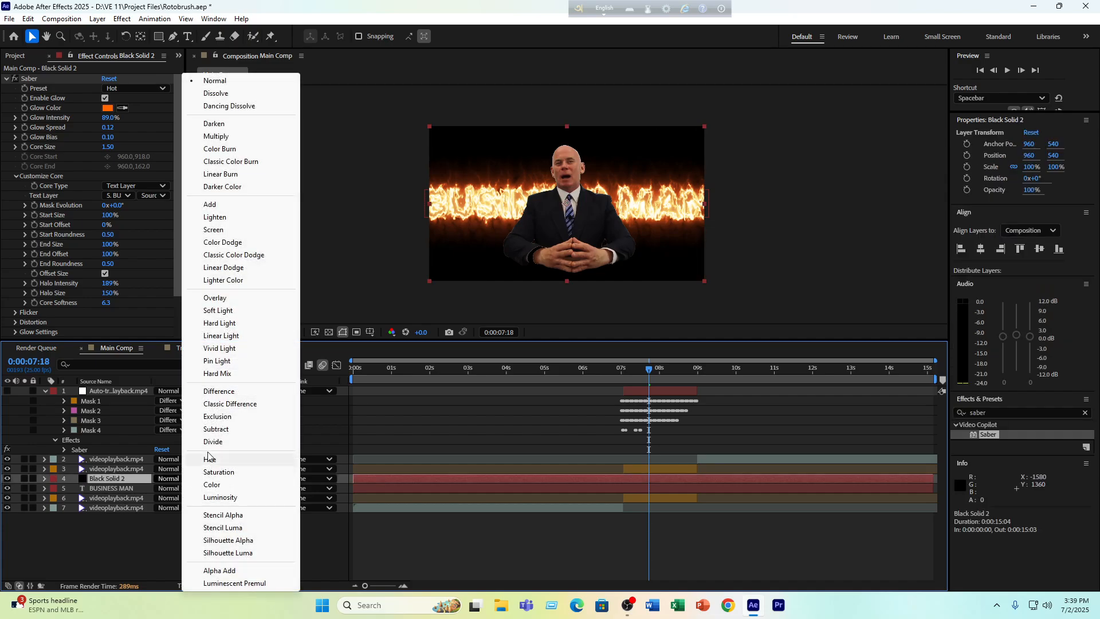
click(215, 229)
click(216, 552)
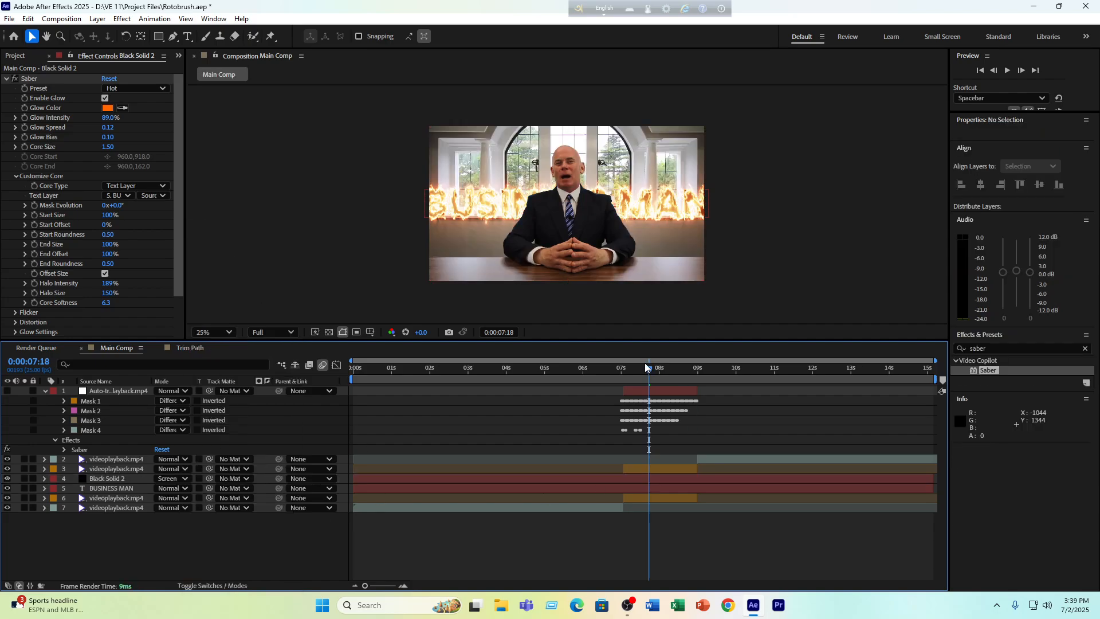
drag(640, 378, 653, 375)
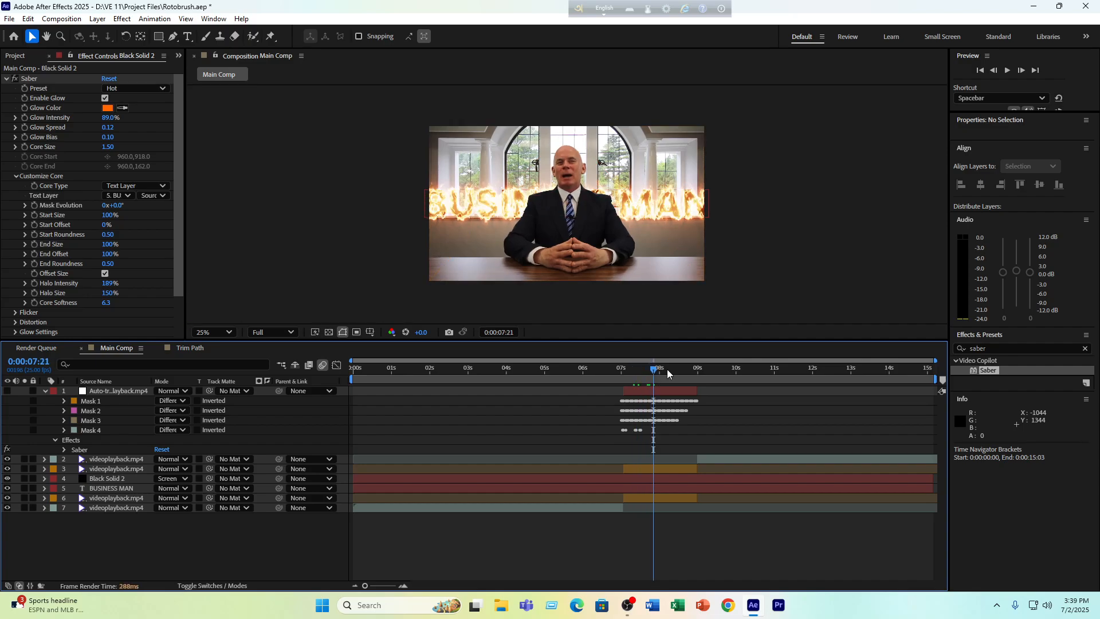
Compare the solid's Normal blending mode with Screen, restore Screen, and check the text at 0:00:08:09
click(112, 481)
click(185, 484)
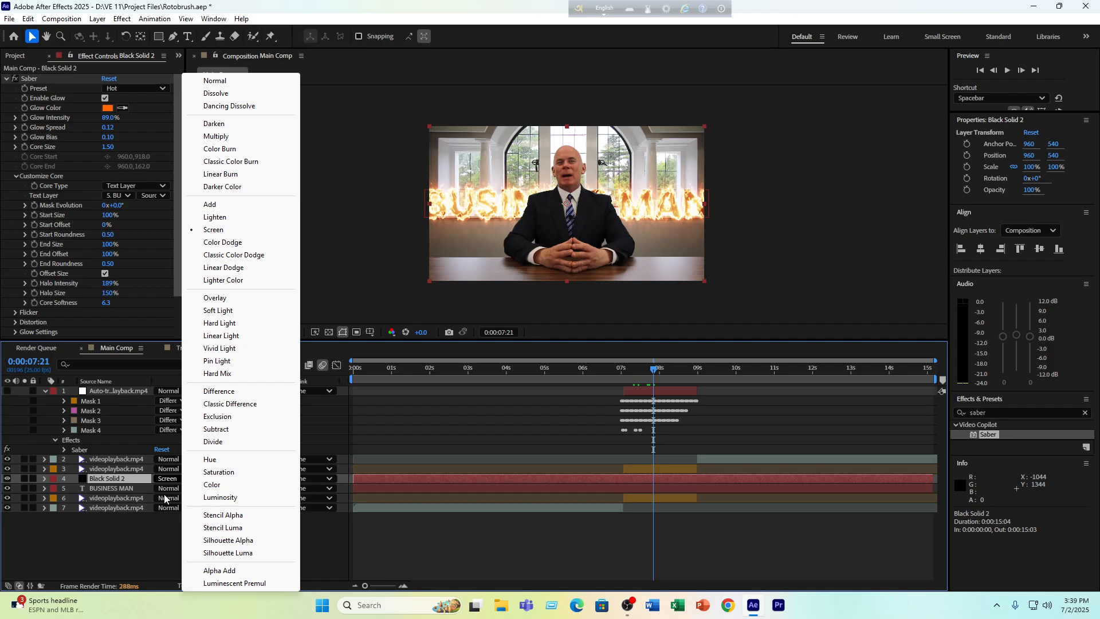
click(230, 81)
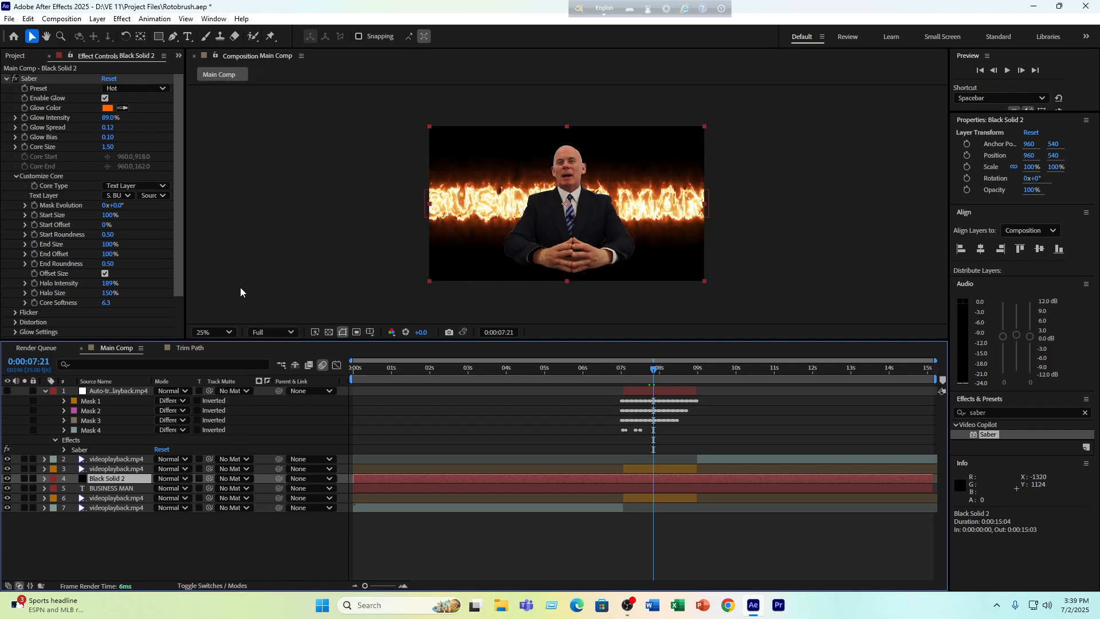
click(170, 480)
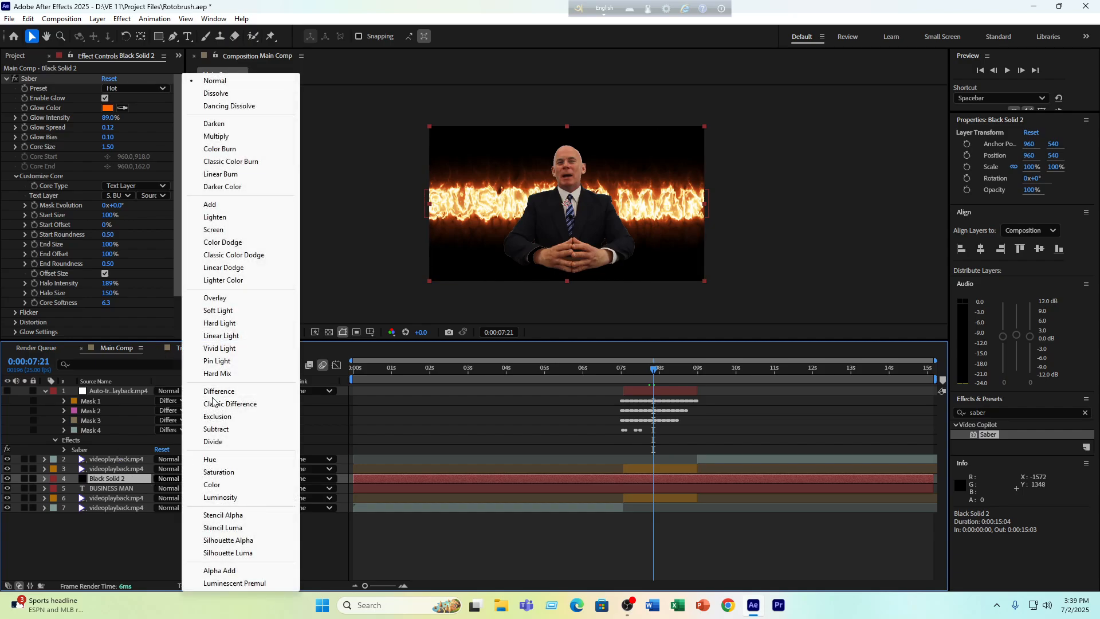
click(218, 229)
click(547, 546)
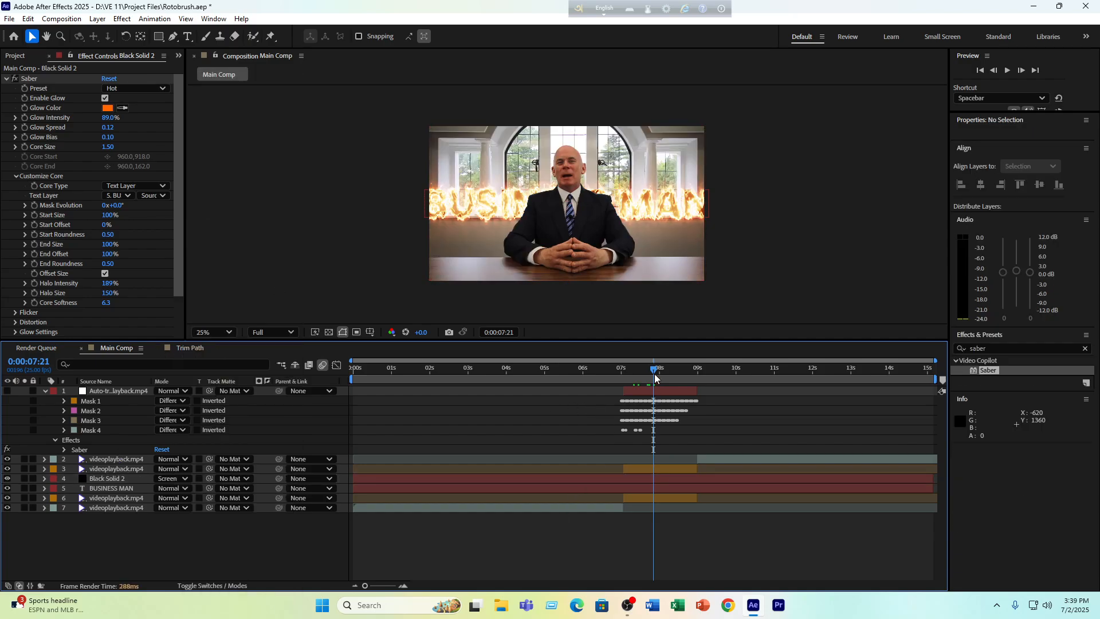
mouse_move(654, 374)
mouse_down()
mouse_move(642, 374)
mouse_move(673, 379)
mouse_up()
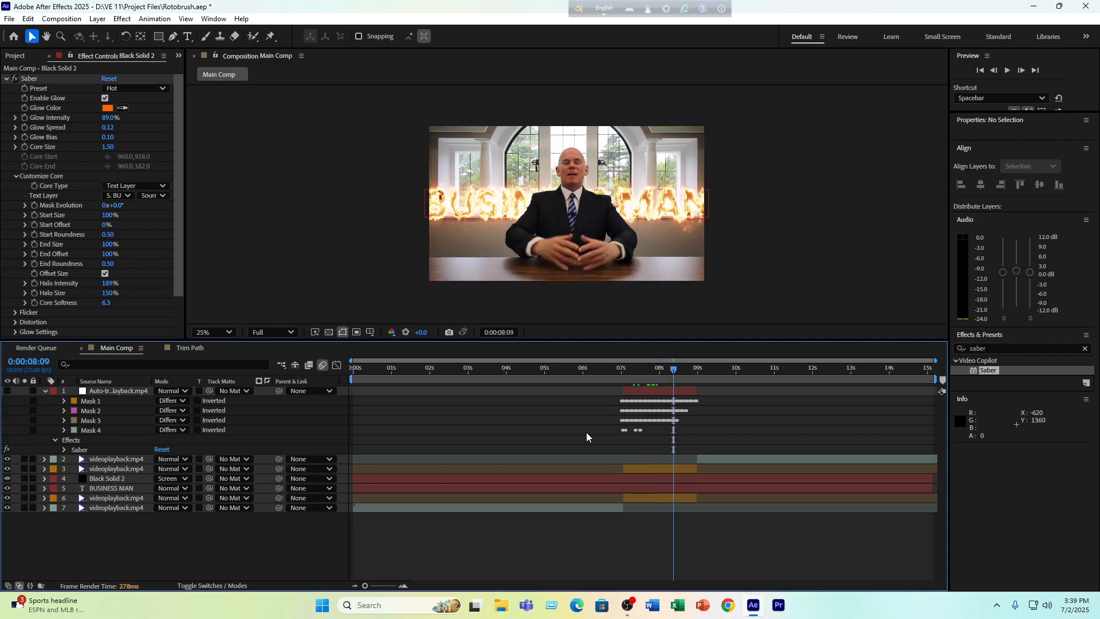
Try Saber's Myst, Inferno and Portal presets on the text glow
click(135, 87)
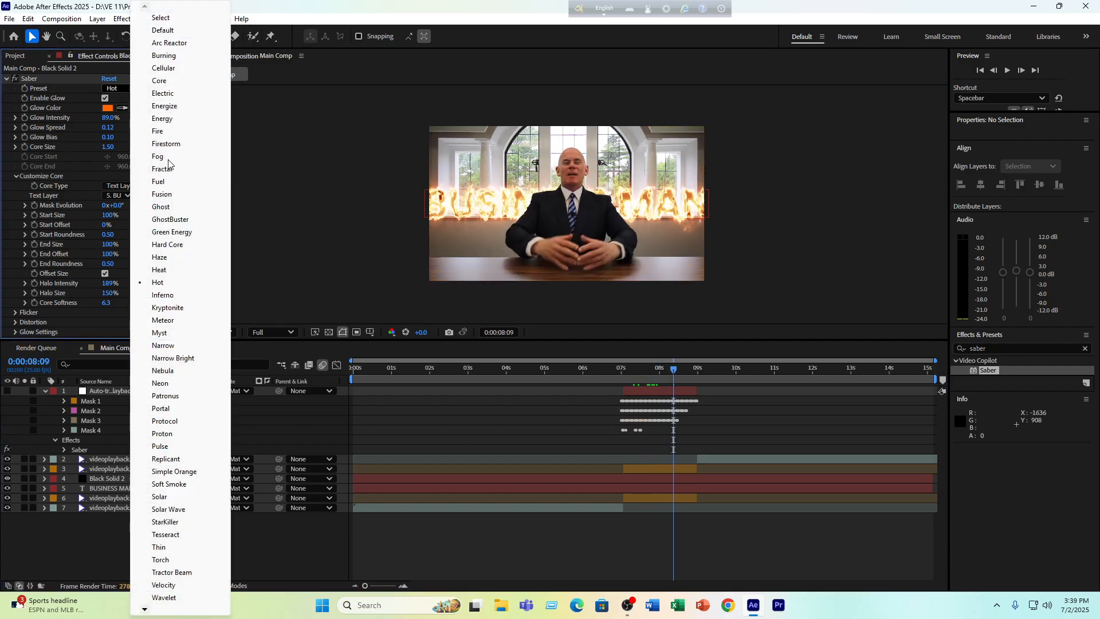
click(229, 332)
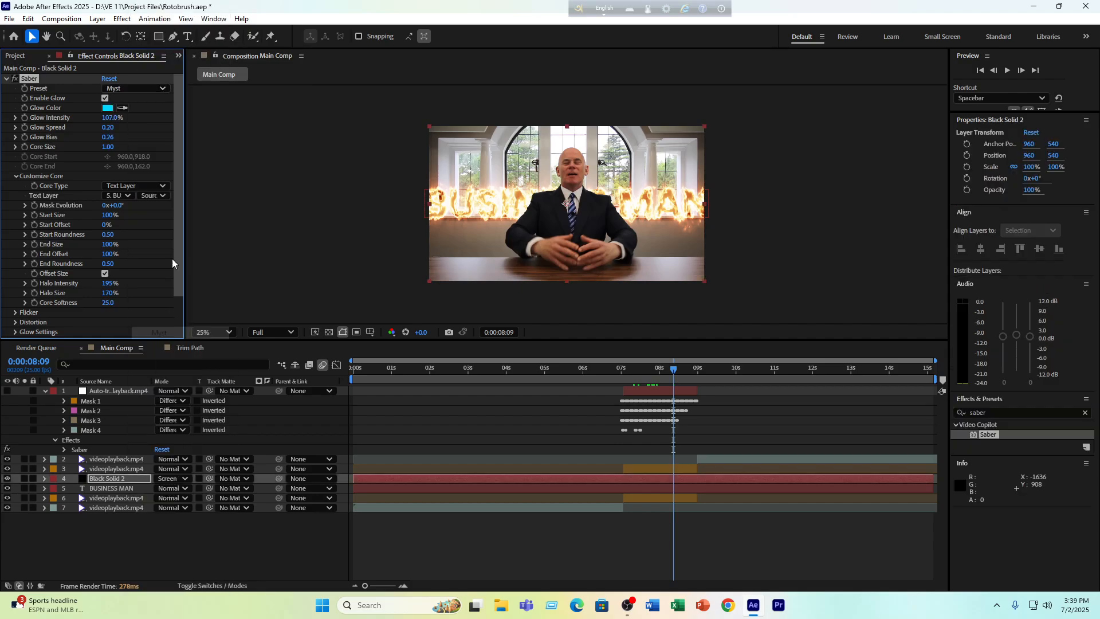
click(140, 87)
click(160, 299)
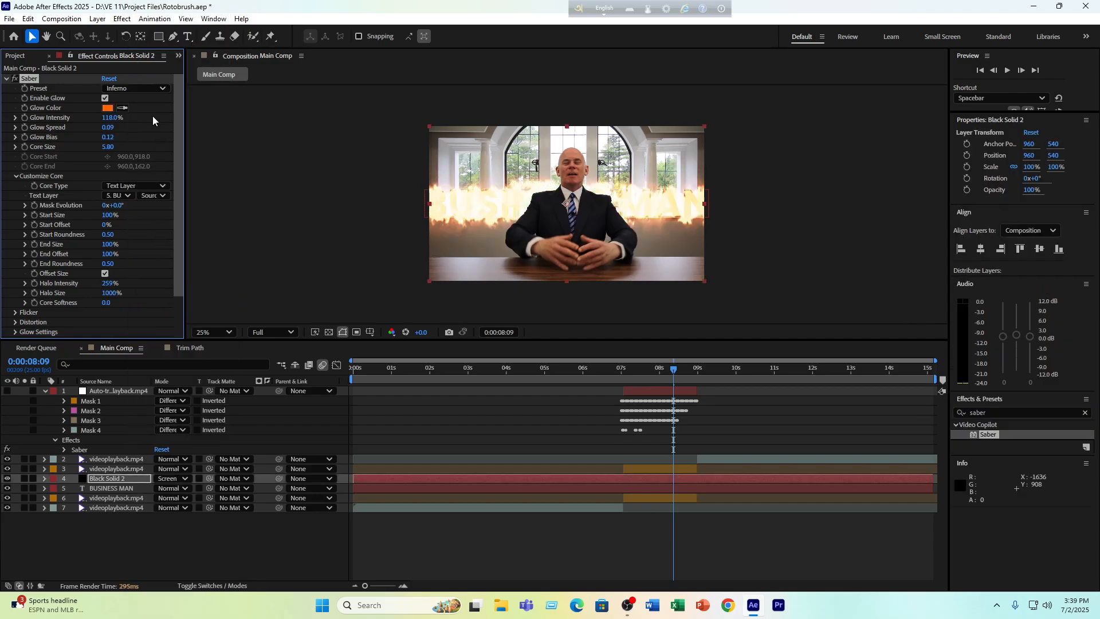
click(155, 88)
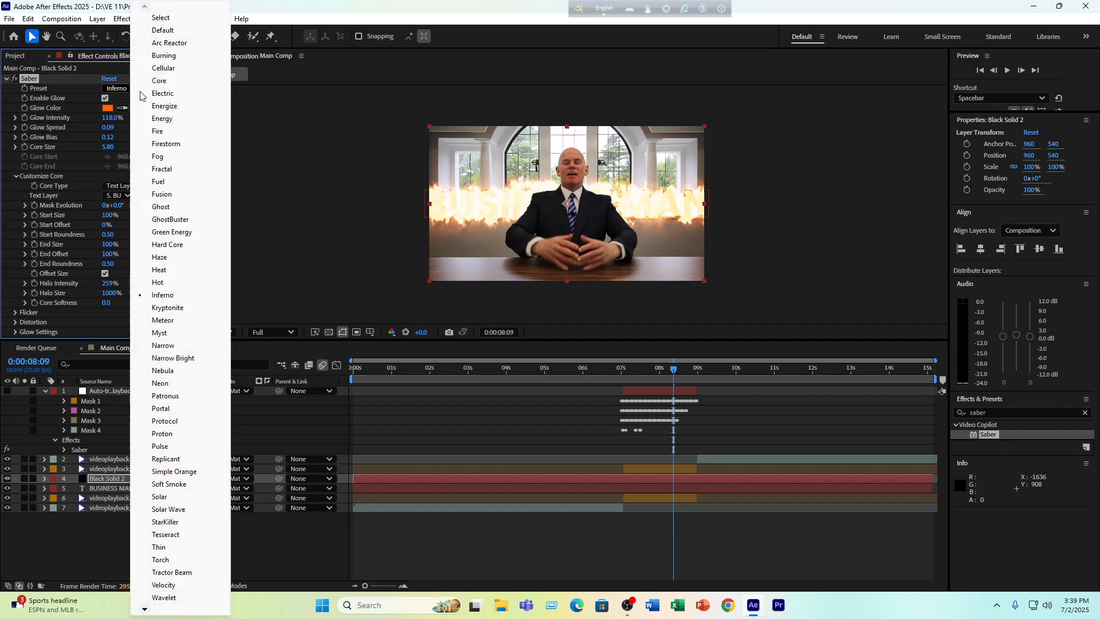
click(171, 410)
Choose Saber's Solar preset with Glow Intensity at 11% and view the text at 0:00:07:06
click(141, 89)
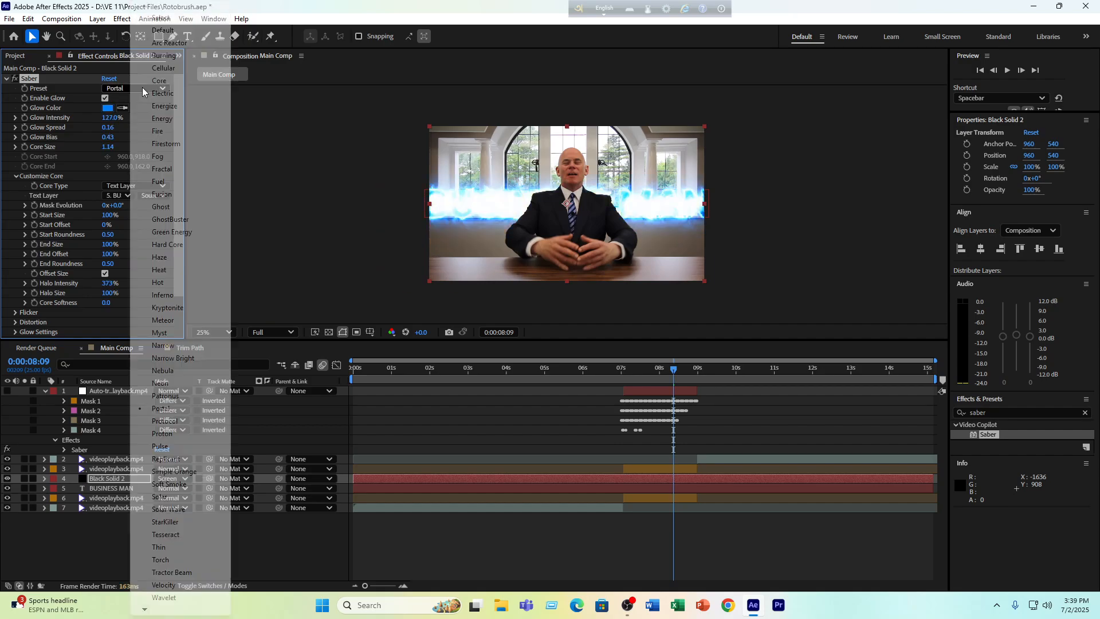
click(159, 497)
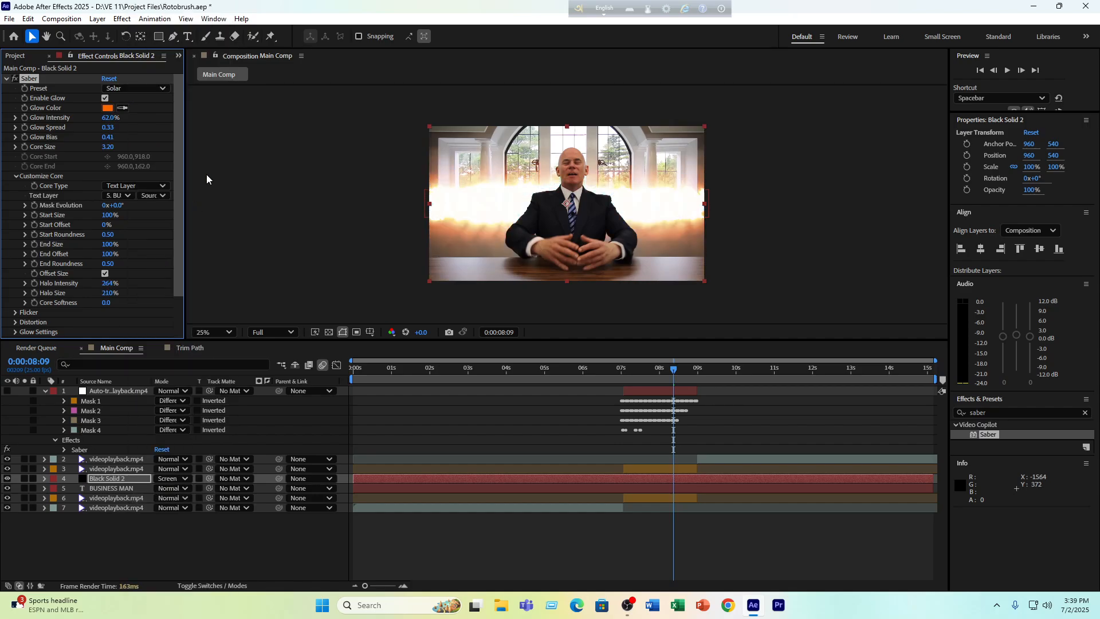
drag(111, 119, 84, 119)
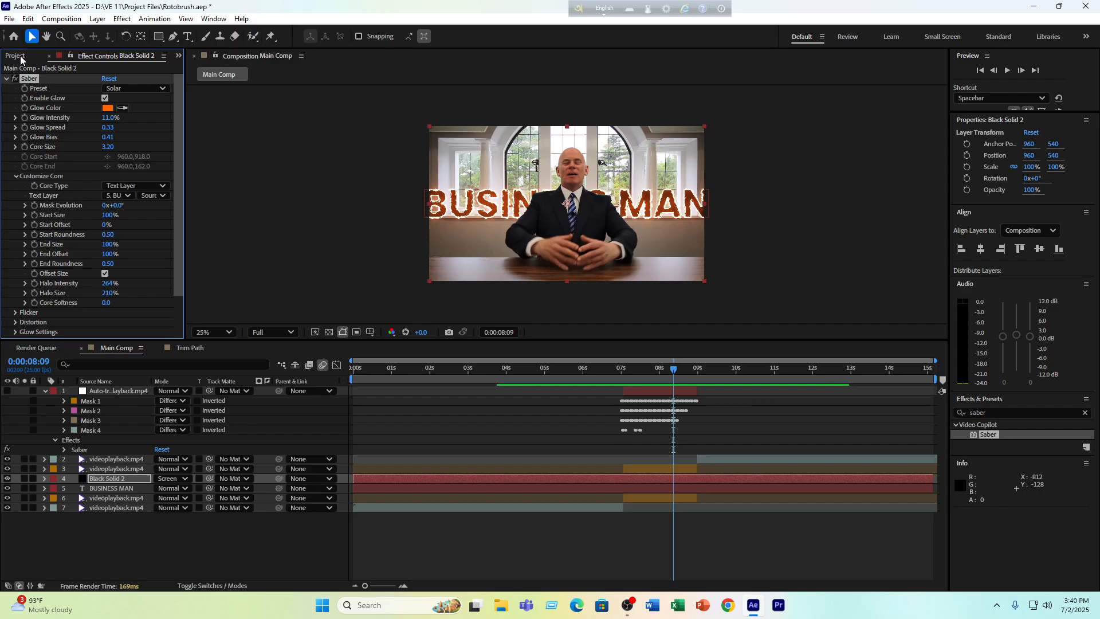
click(627, 385)
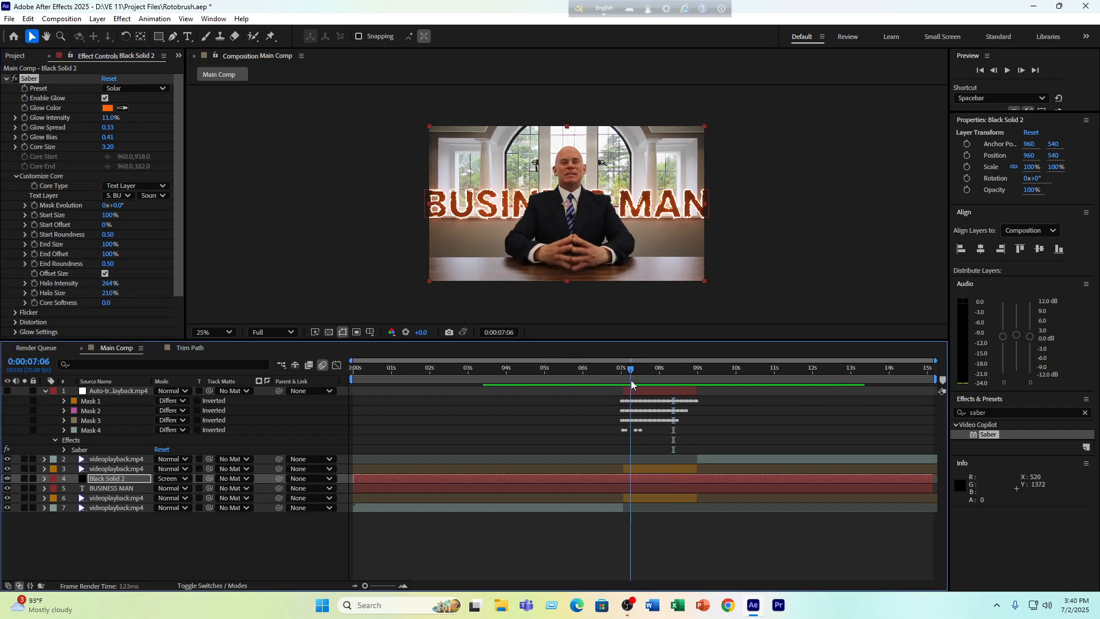
Play back the section with the burning text and return the playhead to 0:00:07:03
key(space)
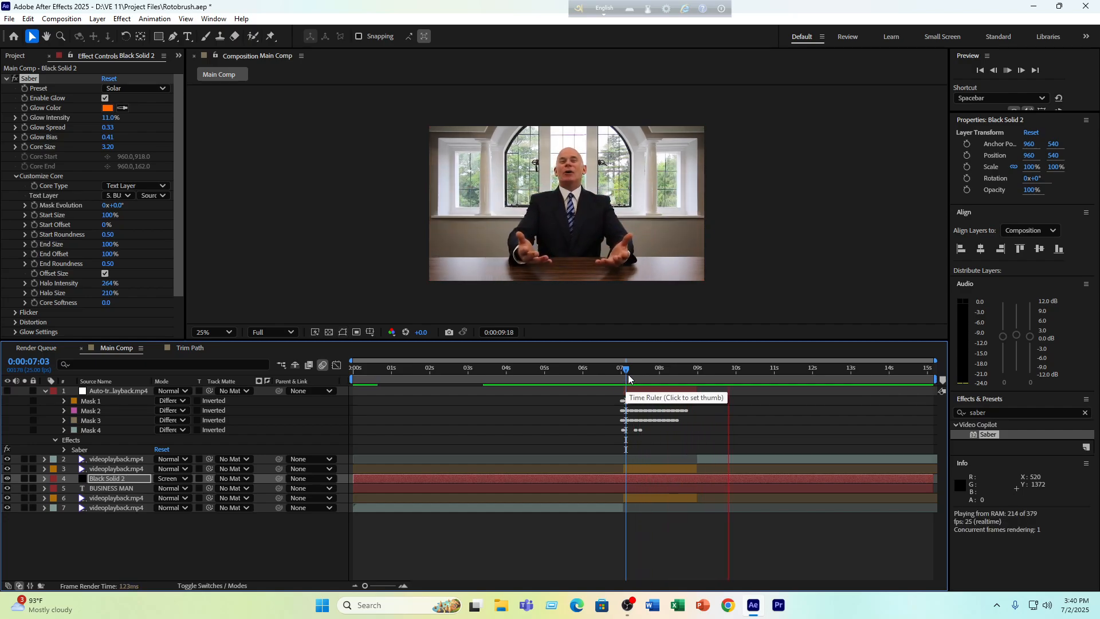
click(622, 382)
key(space)
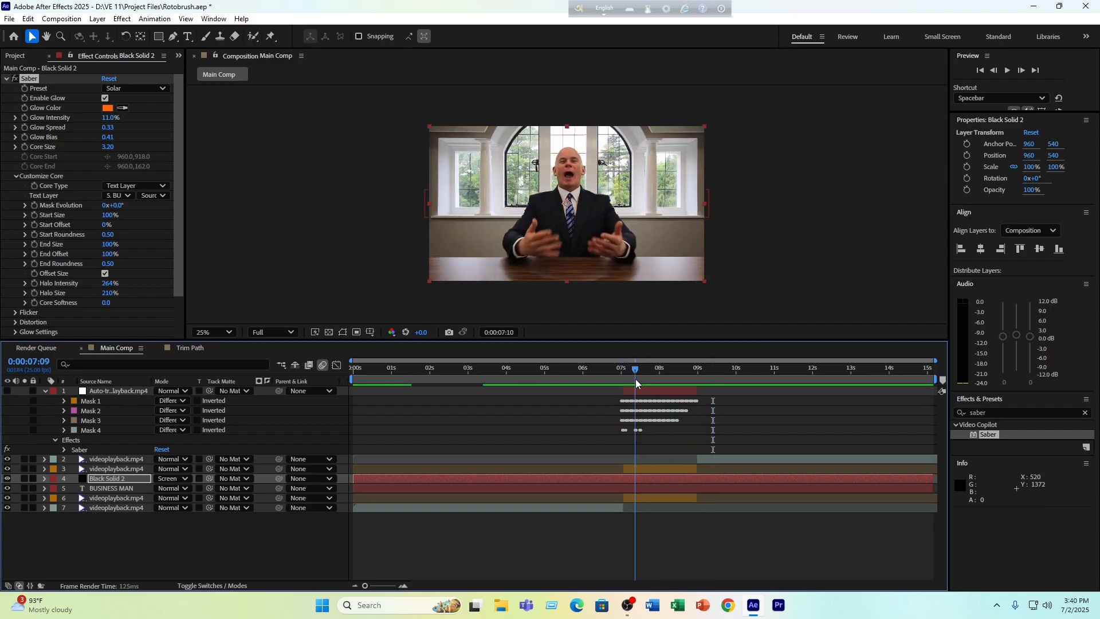
click(625, 378)
click(626, 374)
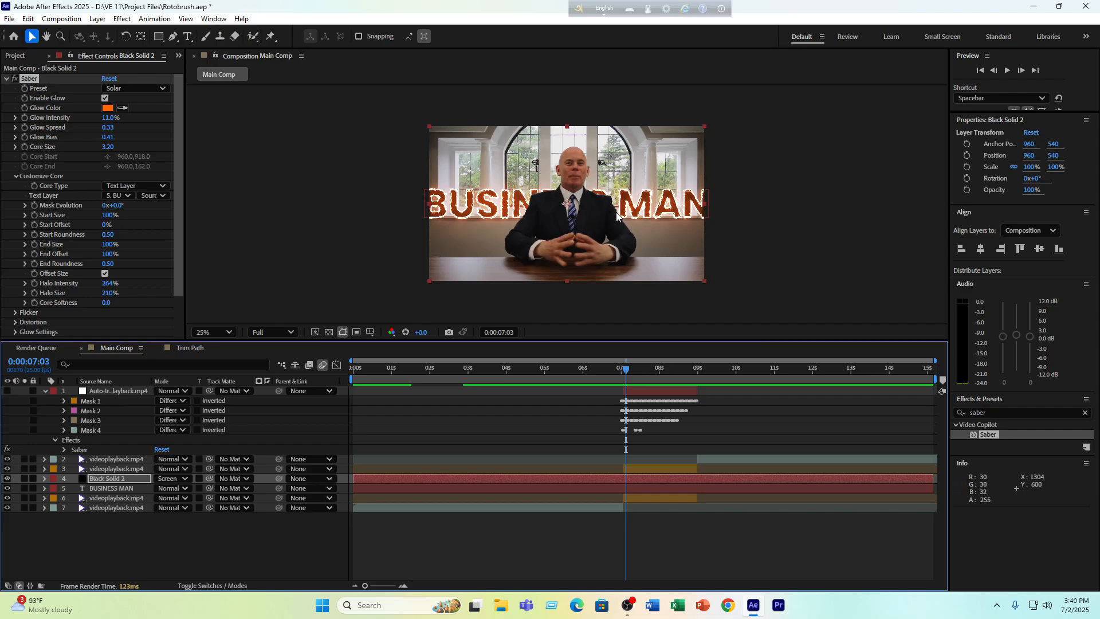
Try a white (ffffff) stroke on the original BUSINESS MAN text layer
click(111, 488)
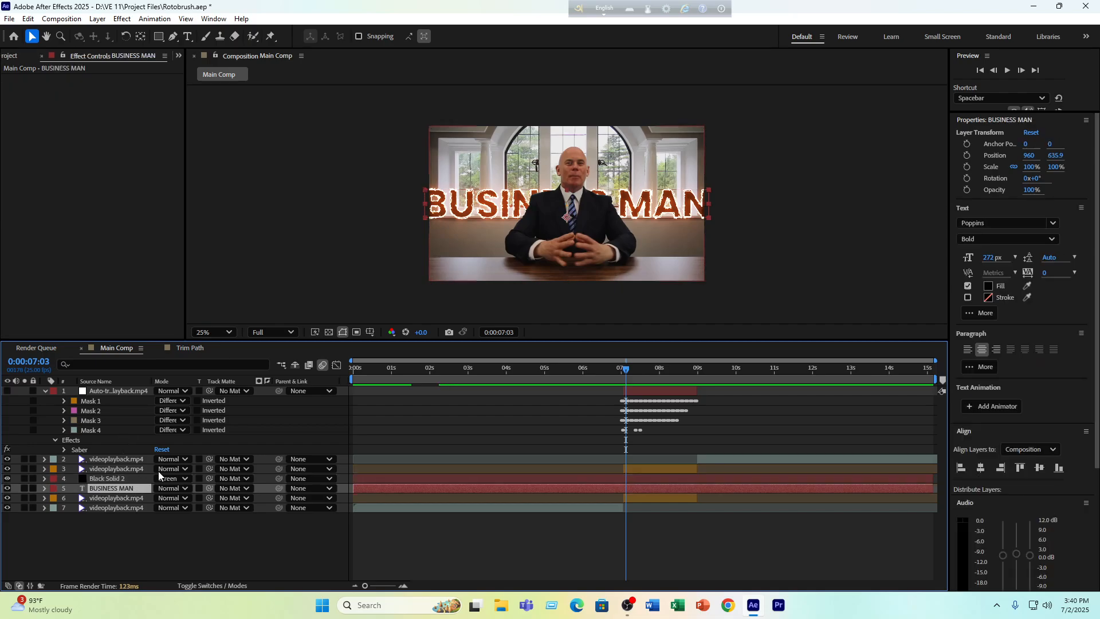
click(967, 297)
click(988, 298)
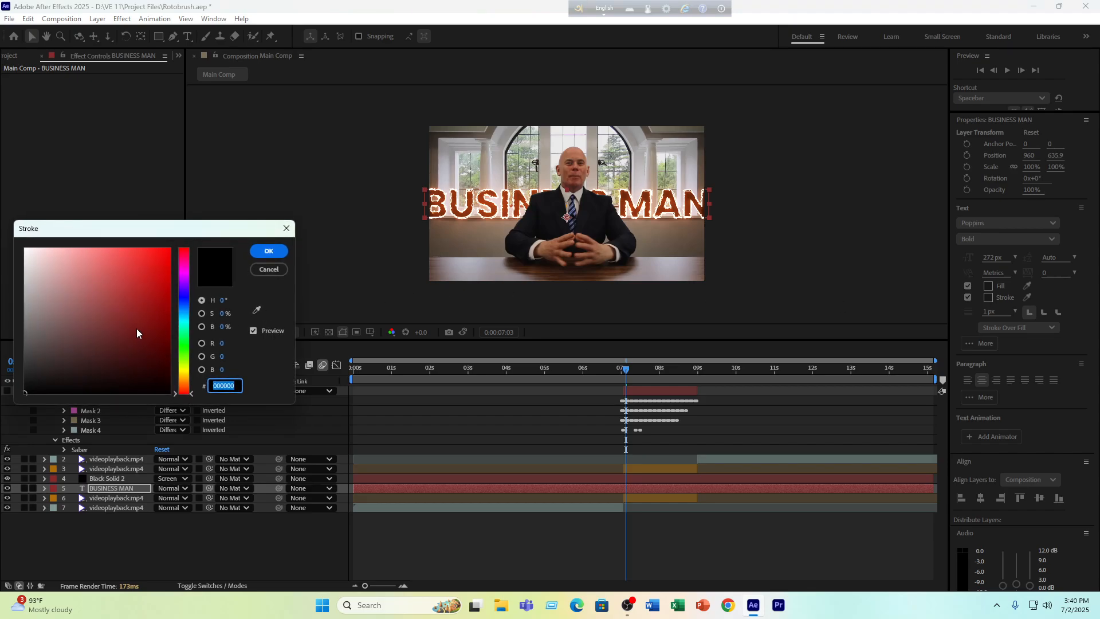
text(ffffff)
click(265, 253)
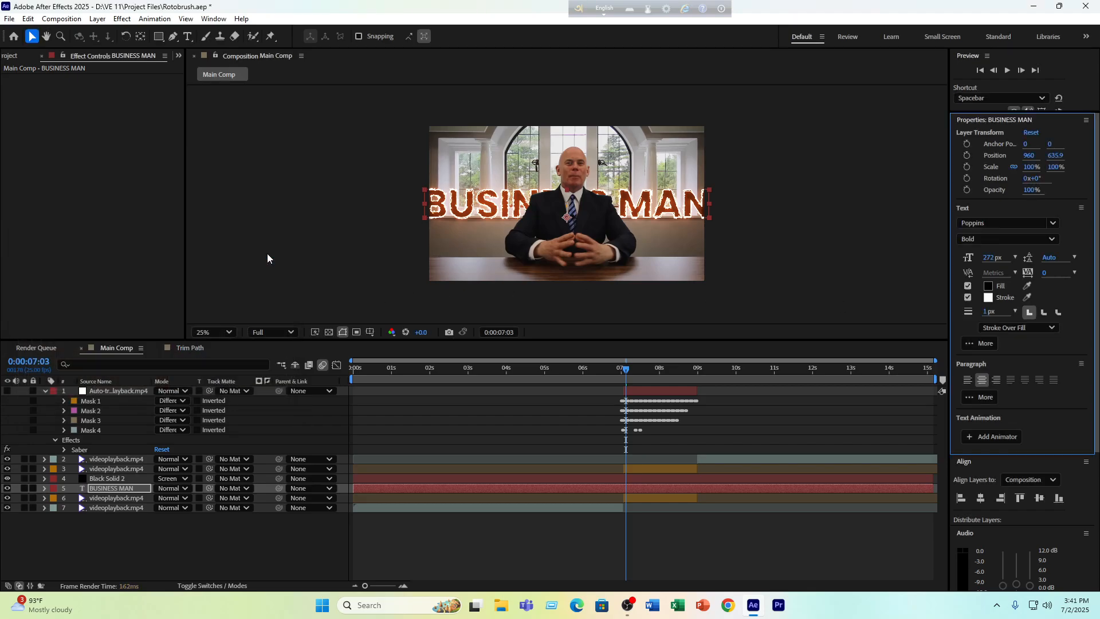
Duplicate the BUSINESS MAN text layer and give the copy a 5 px white stroke
click(139, 487)
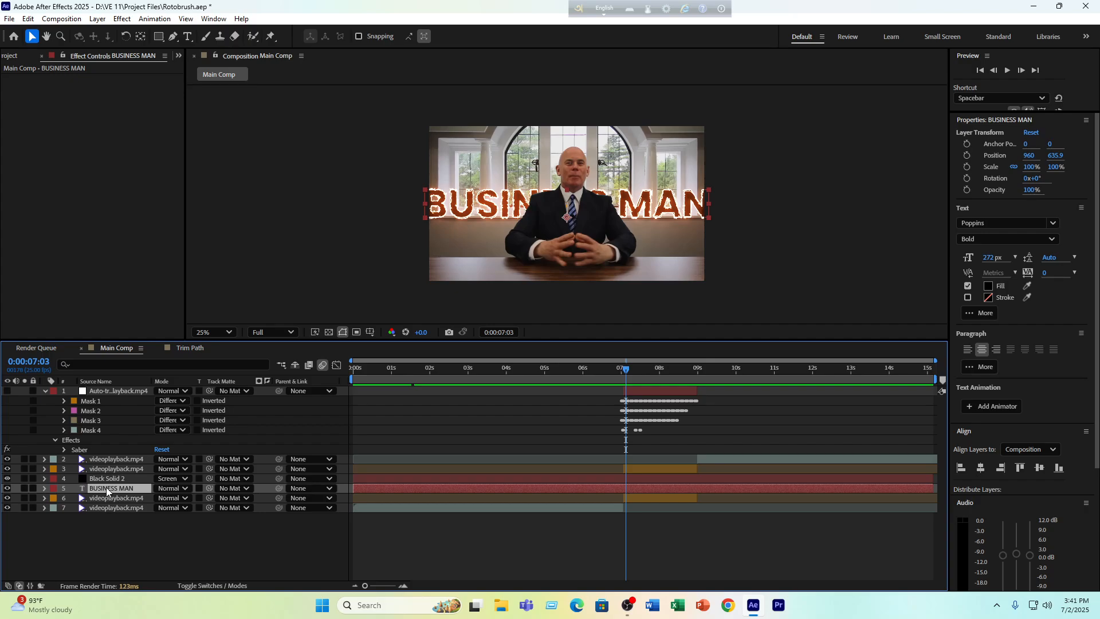
key(ctrl+d)
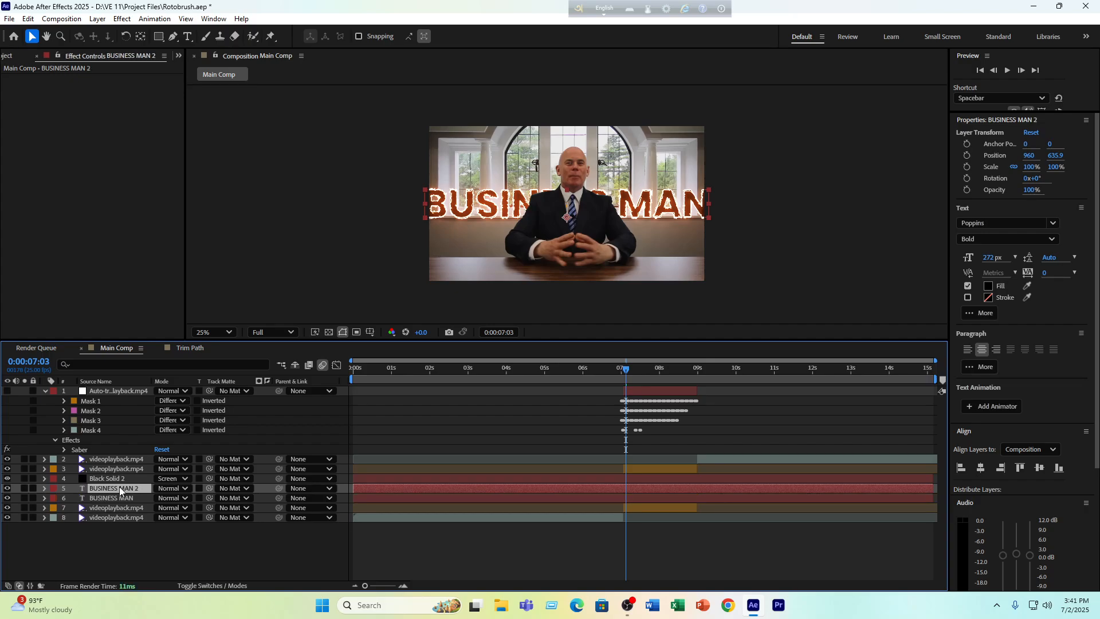
click(967, 297)
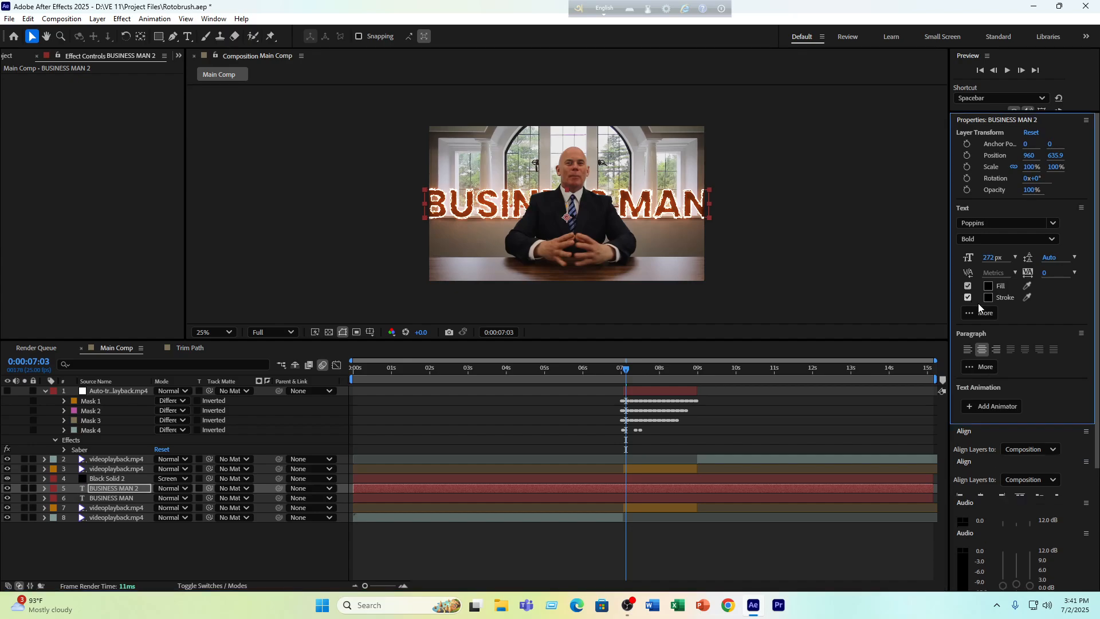
click(988, 297)
drag(77, 308, 25, 243)
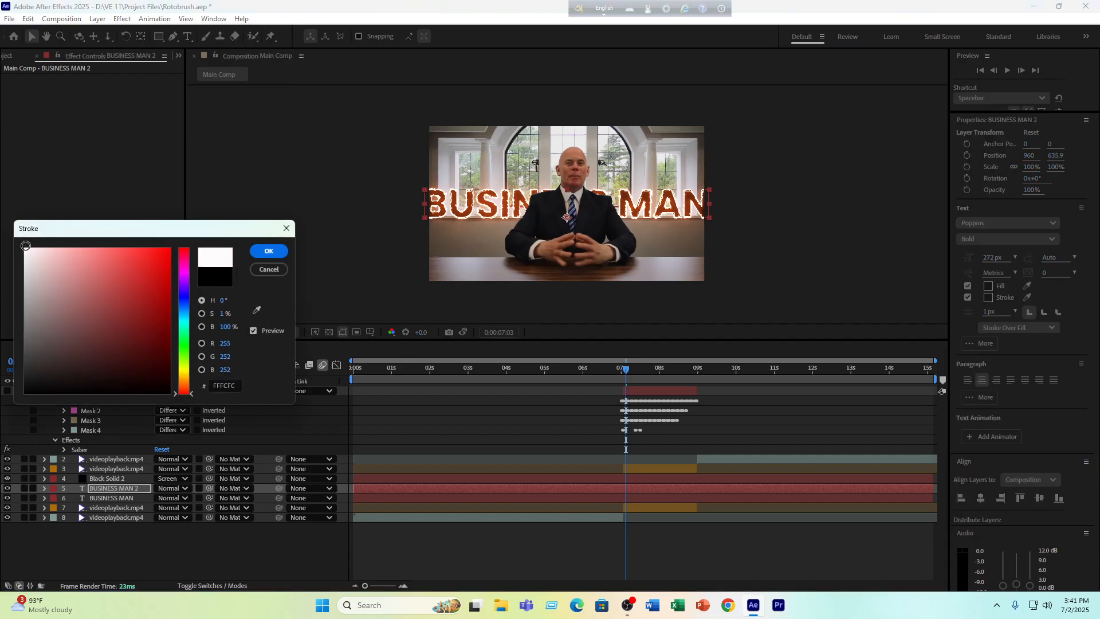
click(271, 253)
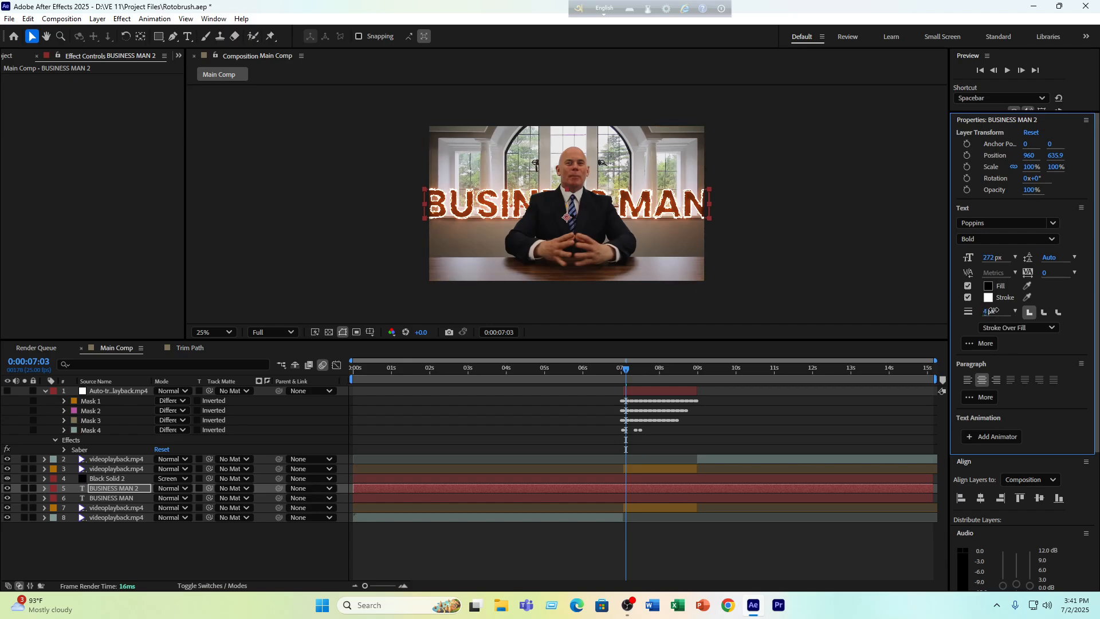
drag(993, 310, 995, 310)
Move the duplicated text layer above the videoplayback layers, just under the auto-traced layer, and turn off its fill
mouse_move(111, 489)
mouse_down()
mouse_move(120, 423)
mouse_move(118, 438)
mouse_up()
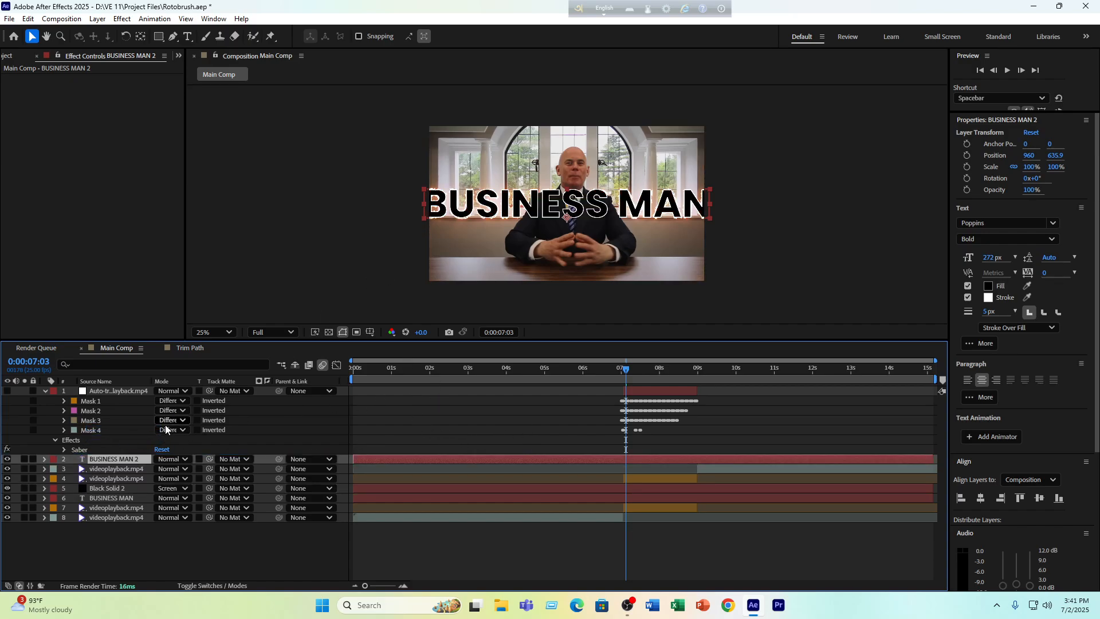
click(968, 285)
click(286, 552)
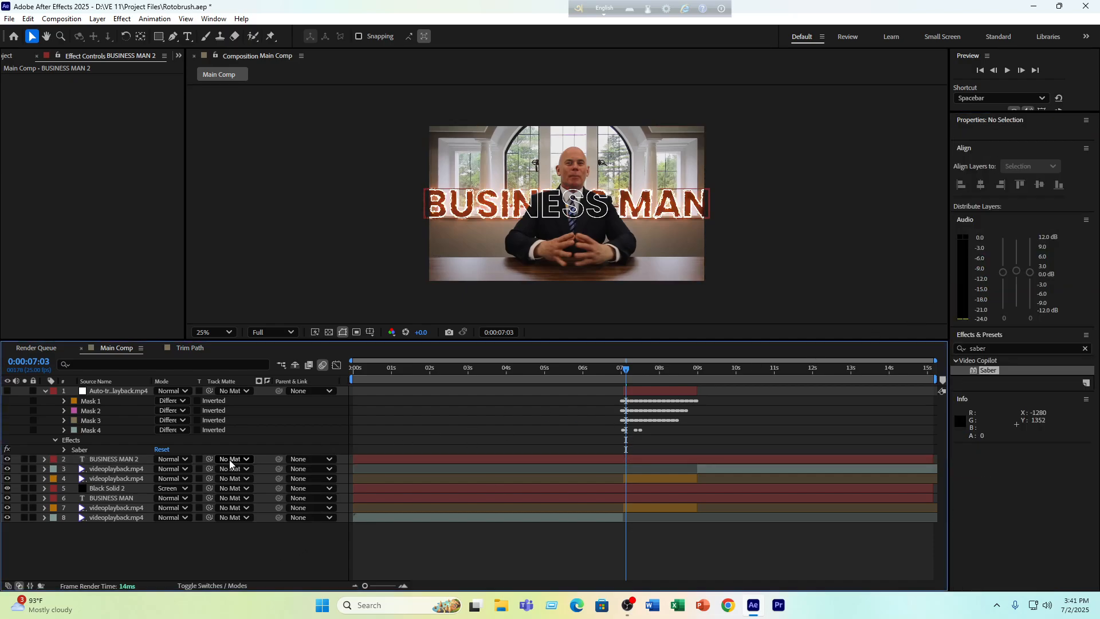
Set the outlined text copy's stroke width to 2 px and deselect the layer
click(117, 458)
click(997, 313)
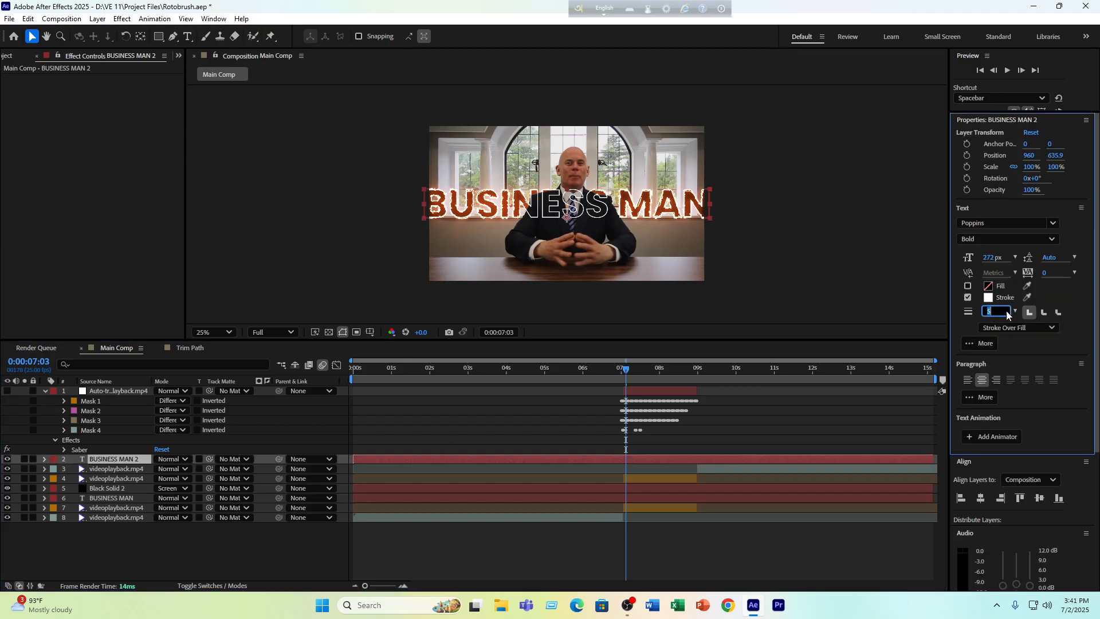
key(Return)
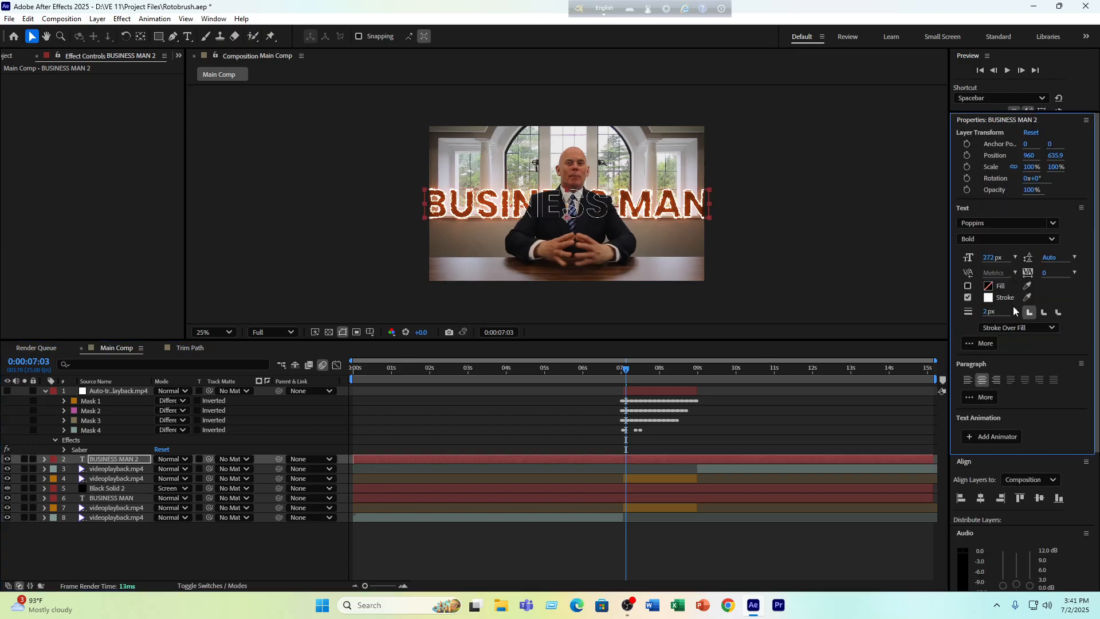
click(313, 533)
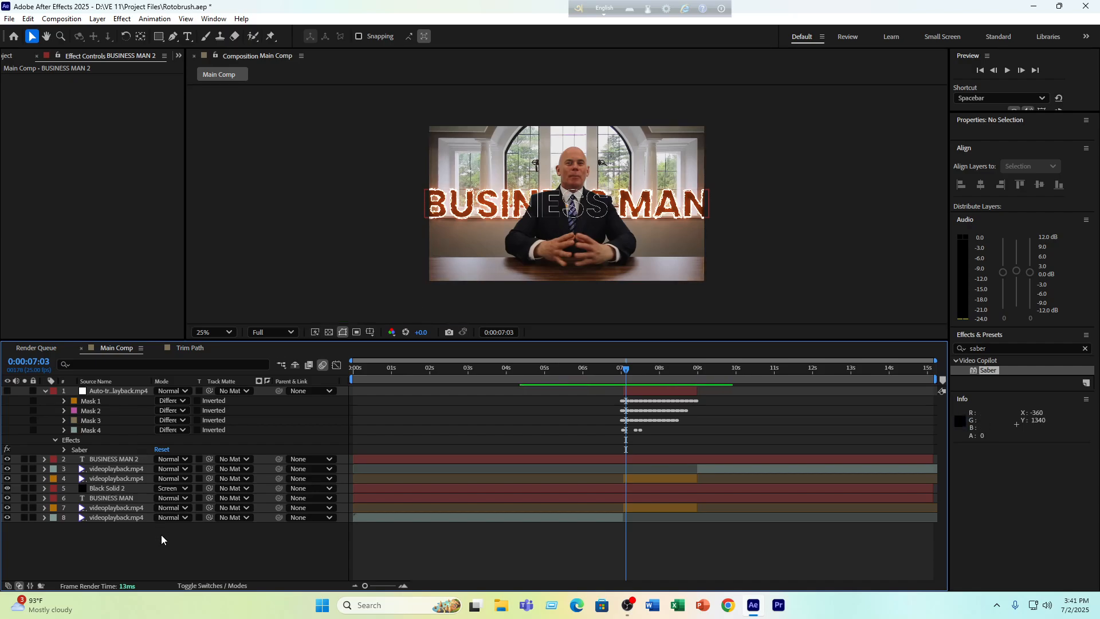
Review the outlined text between 0:00:07:01 and 0:00:08:21, and collapse the auto-traced layer's properties
drag(630, 372, 687, 385)
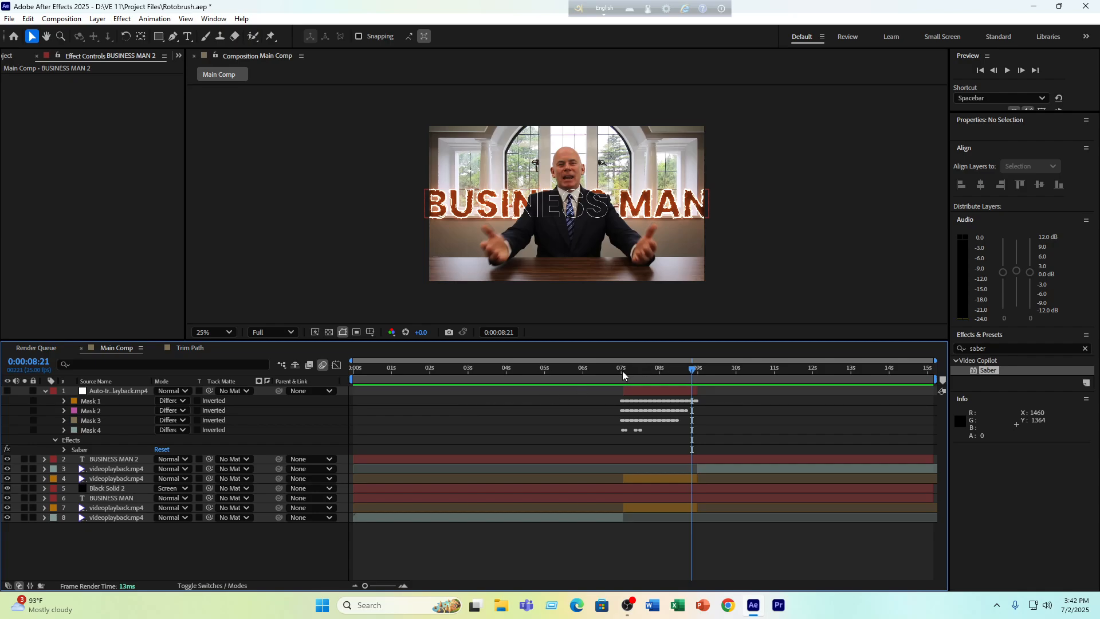
drag(653, 372, 622, 373)
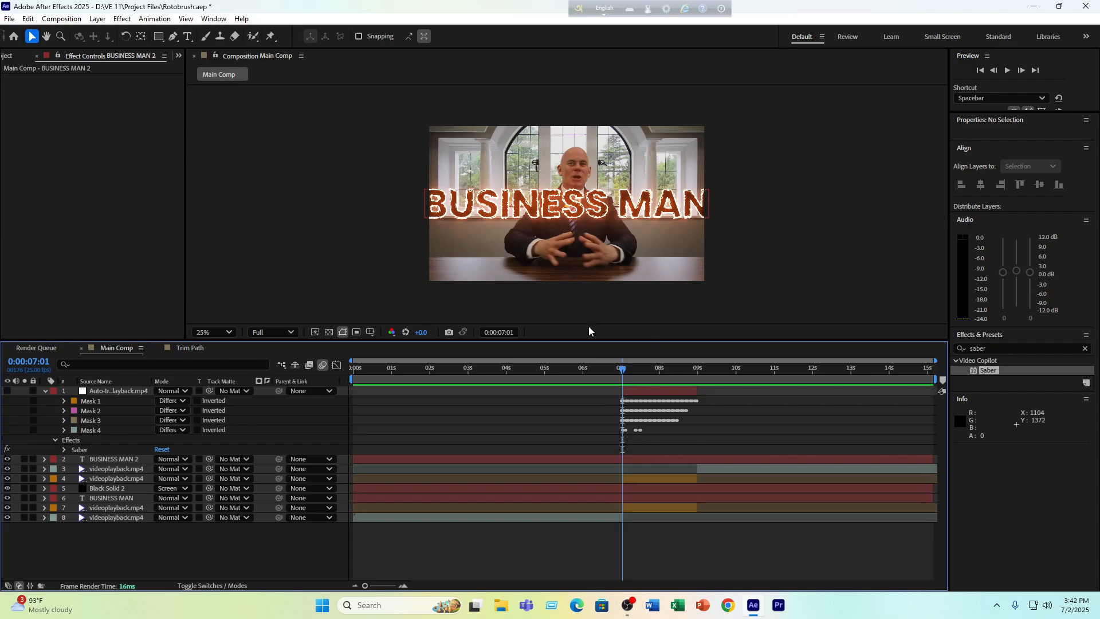
click(643, 480)
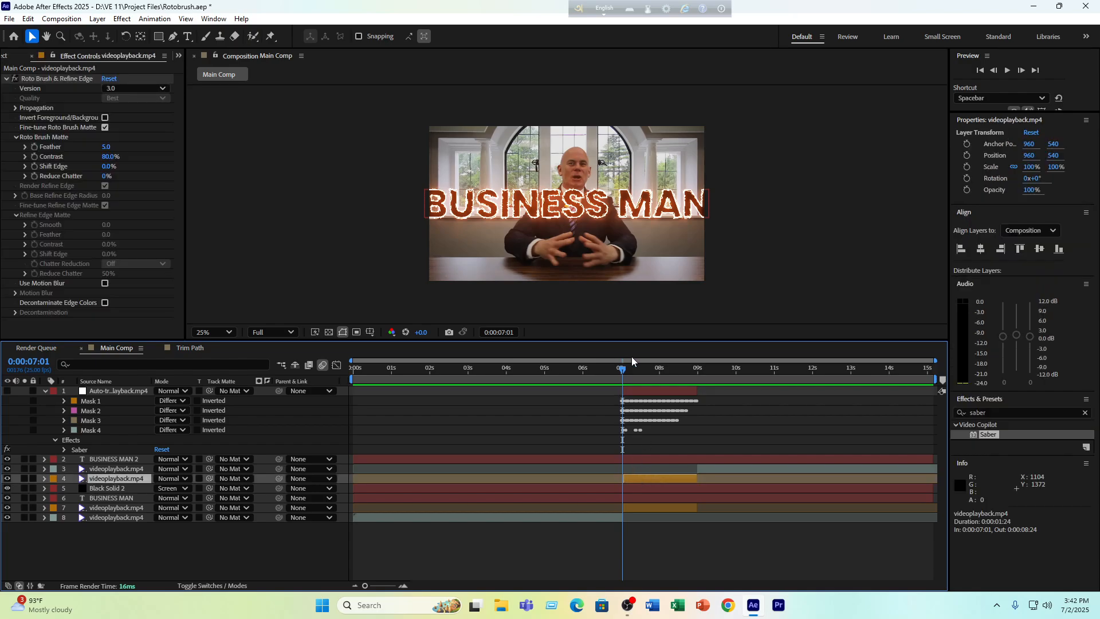
click(632, 392)
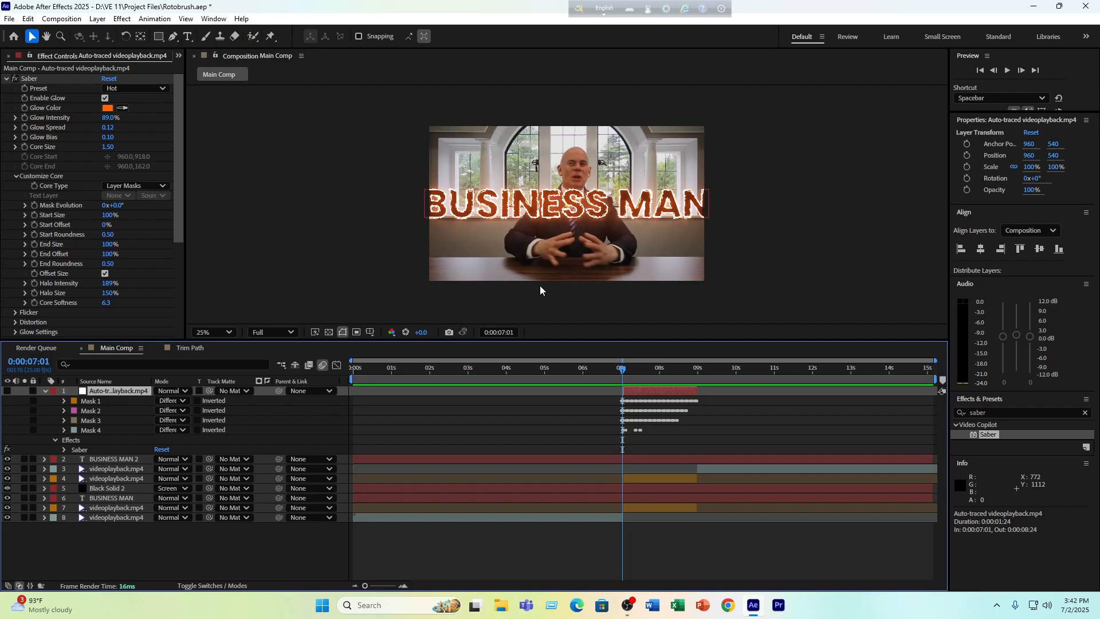
click(46, 392)
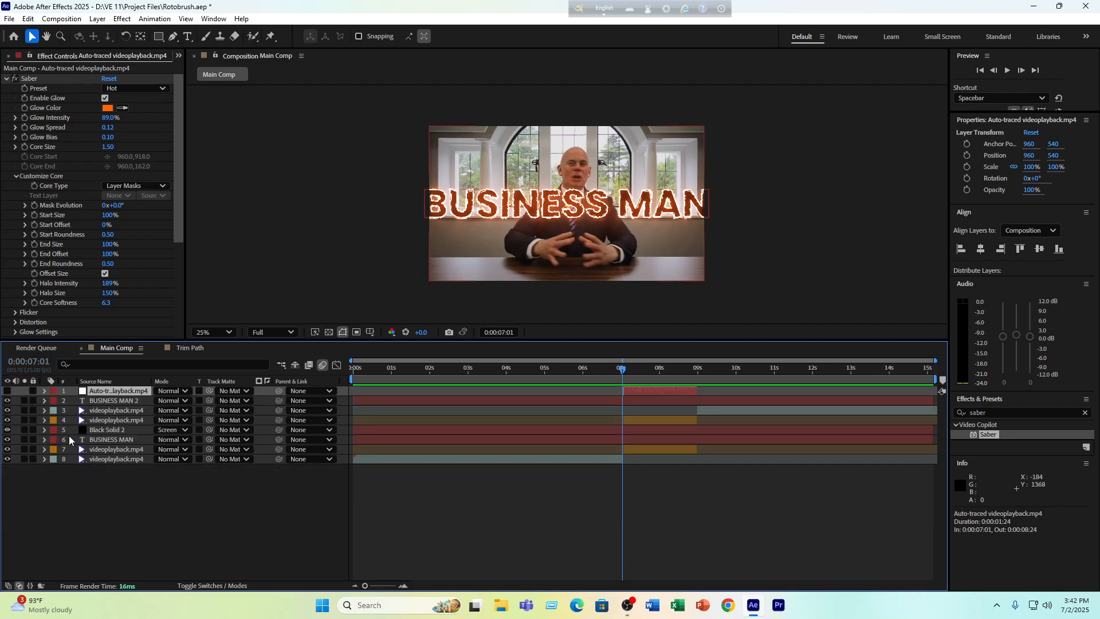
Open the Trim Path composition and view its radial line burst at 0:00:01:01
click(92, 479)
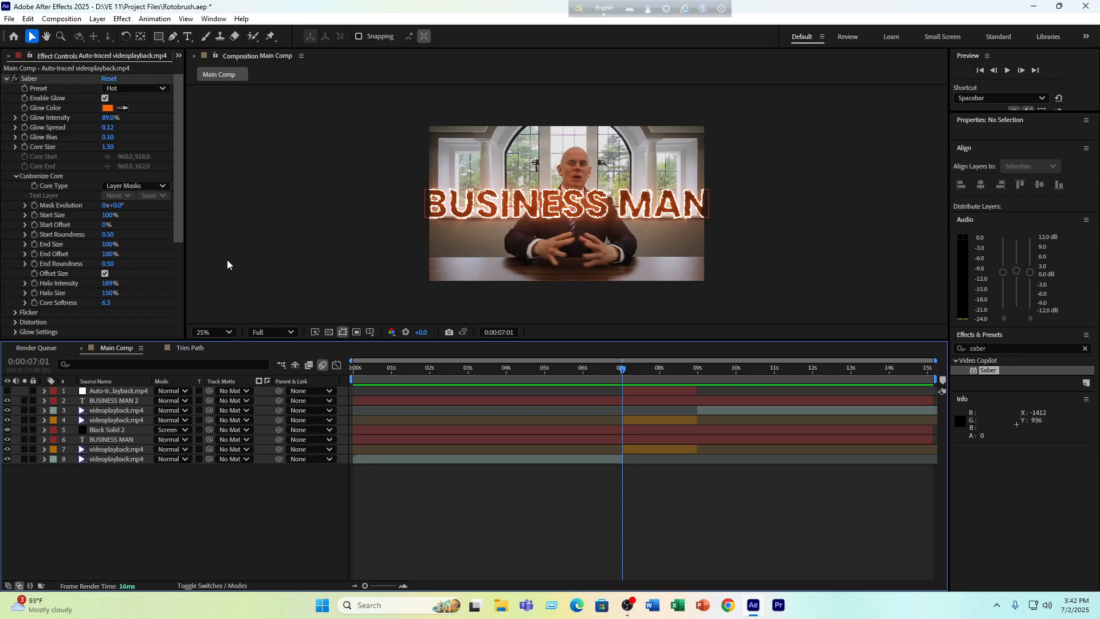
click(179, 349)
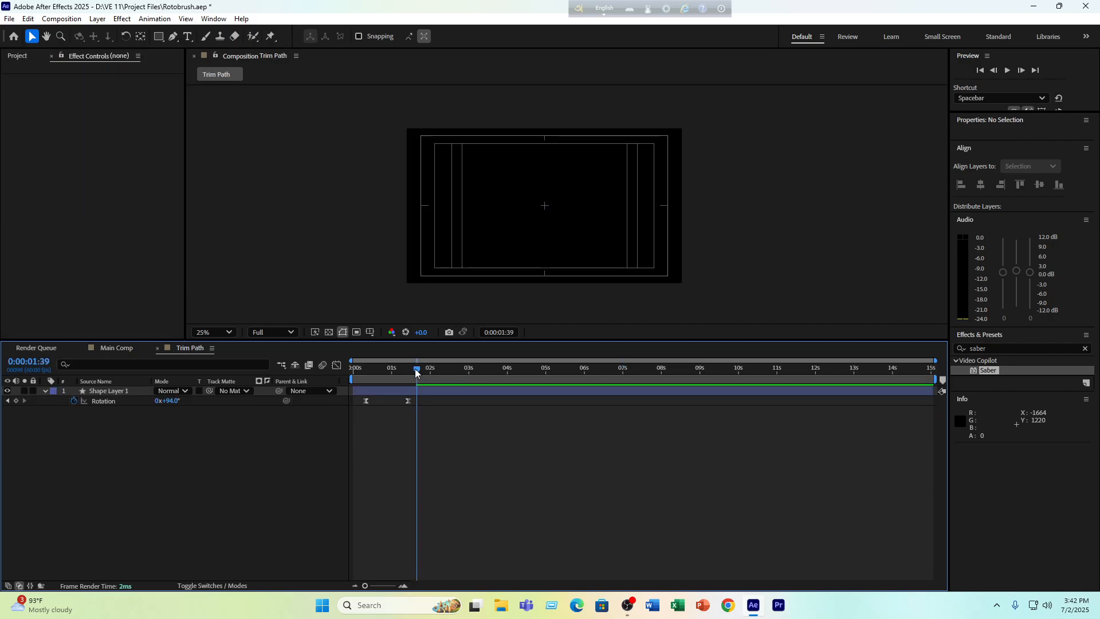
drag(416, 372, 392, 374)
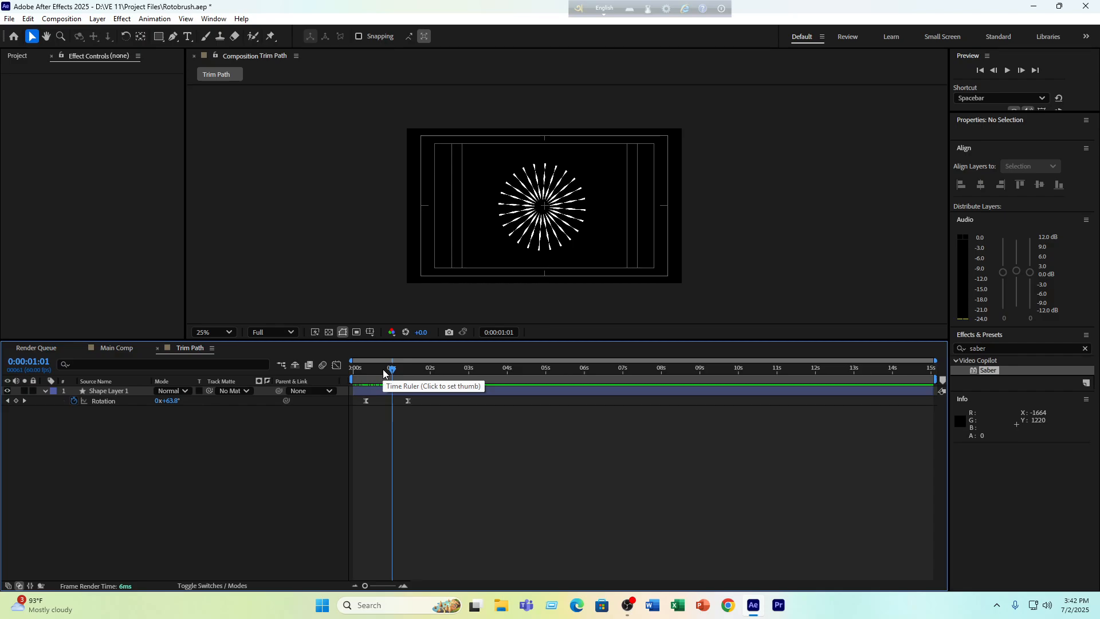
Try the Saber effect on Shape Layer 1 with its core type set to Layer Masks, and check other frames
drag(987, 370, 123, 392)
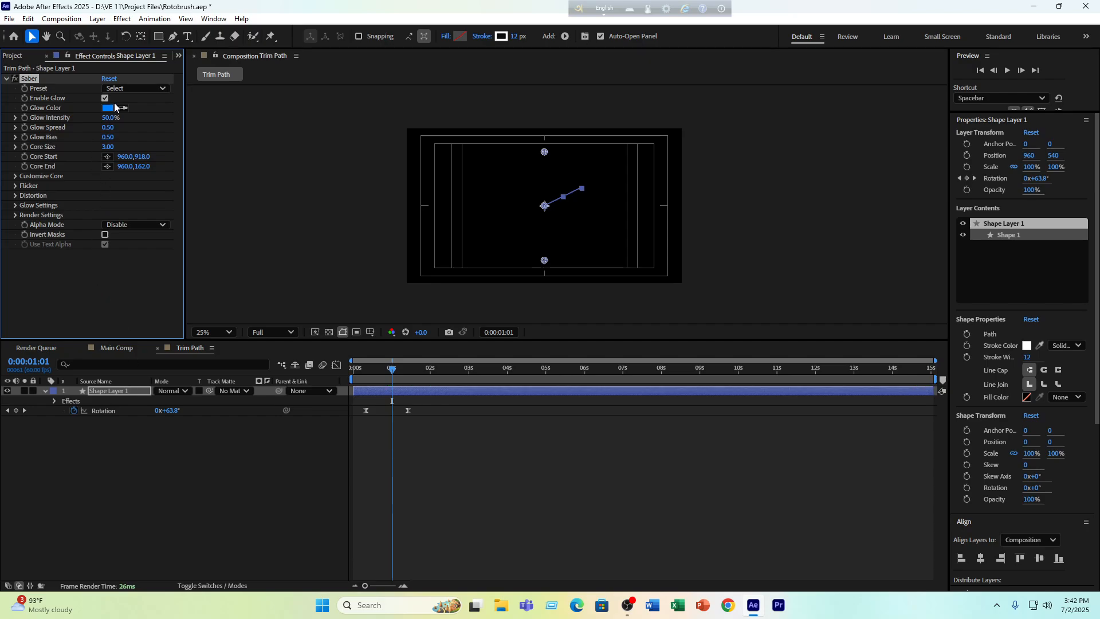
click(15, 175)
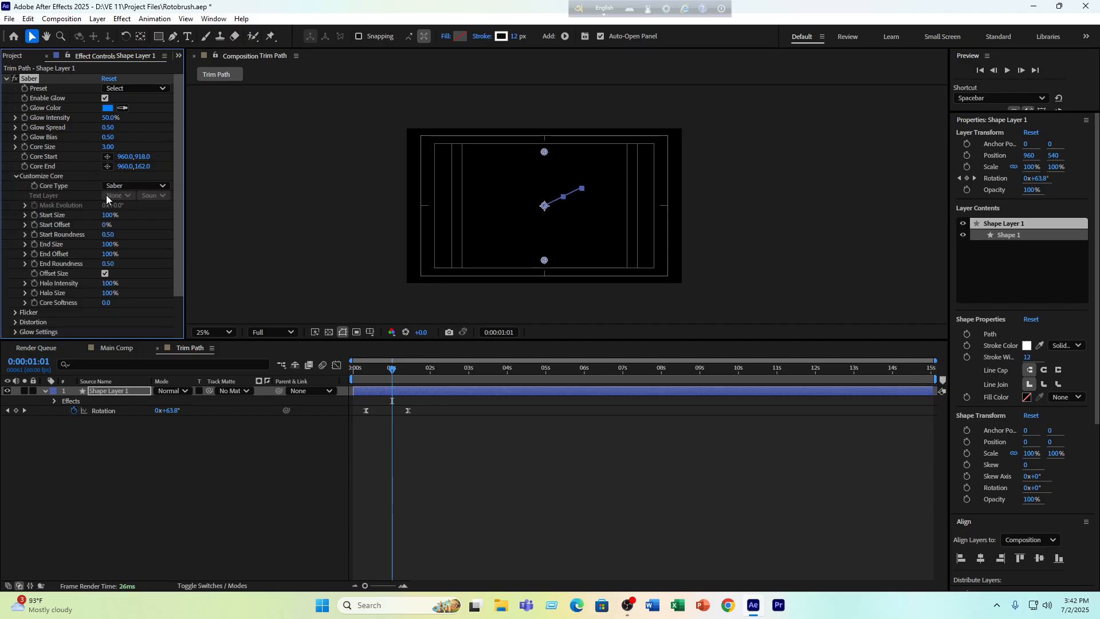
click(136, 185)
click(147, 211)
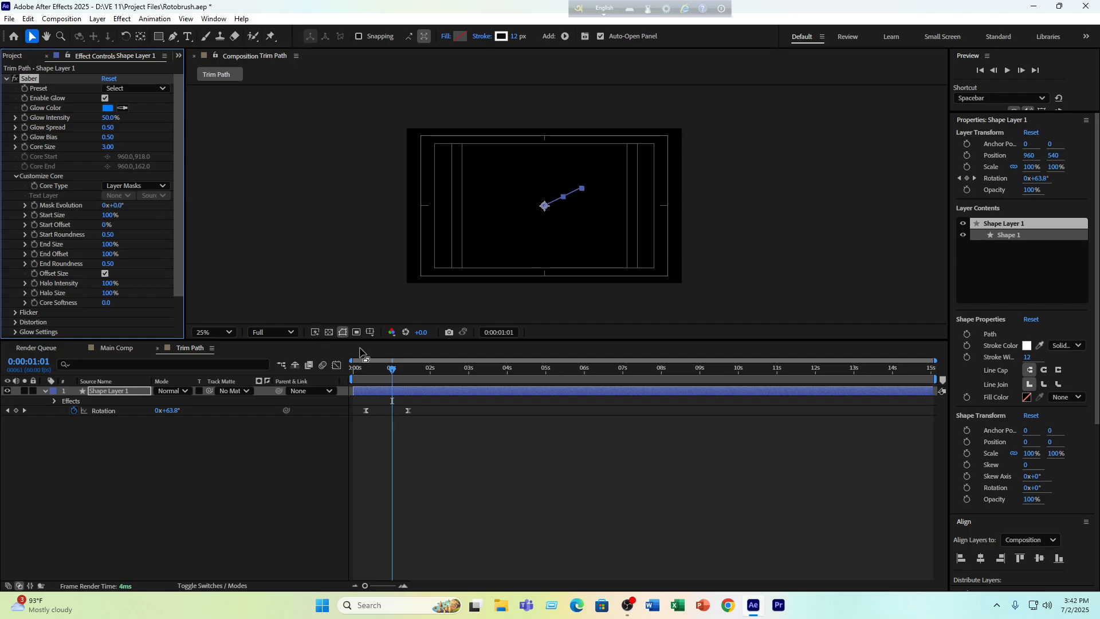
mouse_move(393, 372)
mouse_down()
mouse_move(375, 372)
mouse_move(405, 375)
mouse_move(392, 372)
mouse_up()
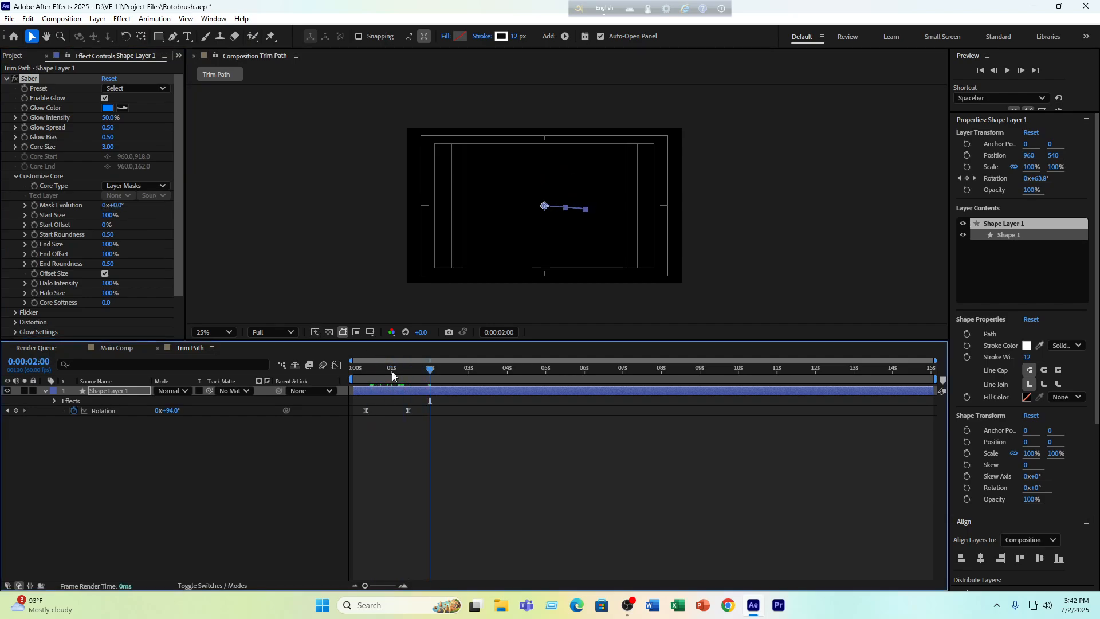
Try Saber's Saber and Text Layer core types on the shape layer, and delete the effect
click(143, 187)
click(148, 197)
click(143, 185)
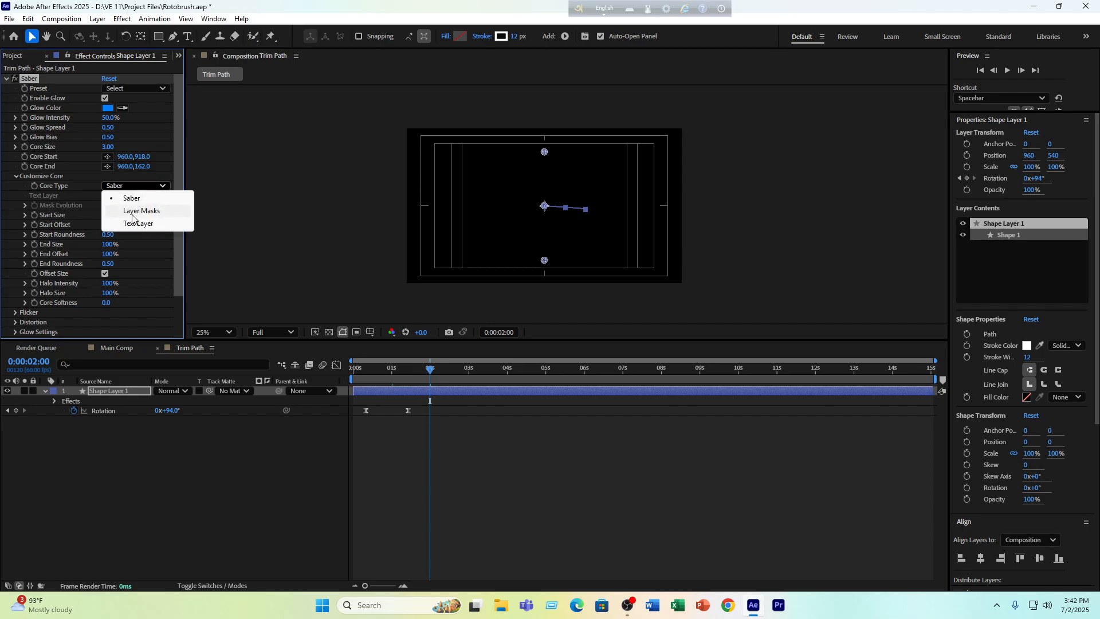
click(147, 224)
click(143, 186)
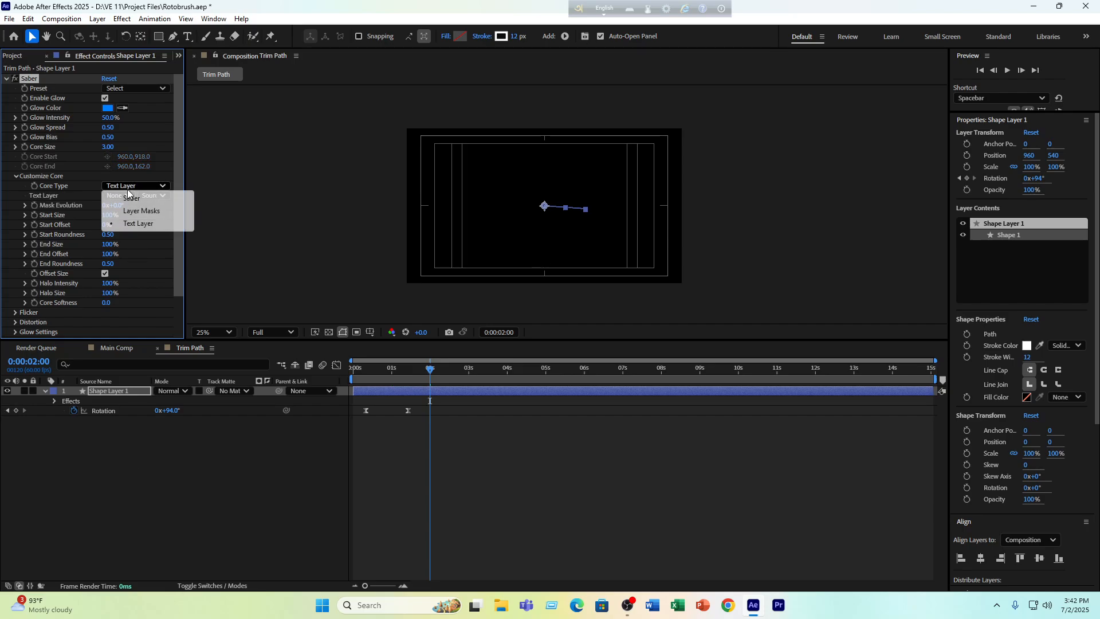
click(148, 197)
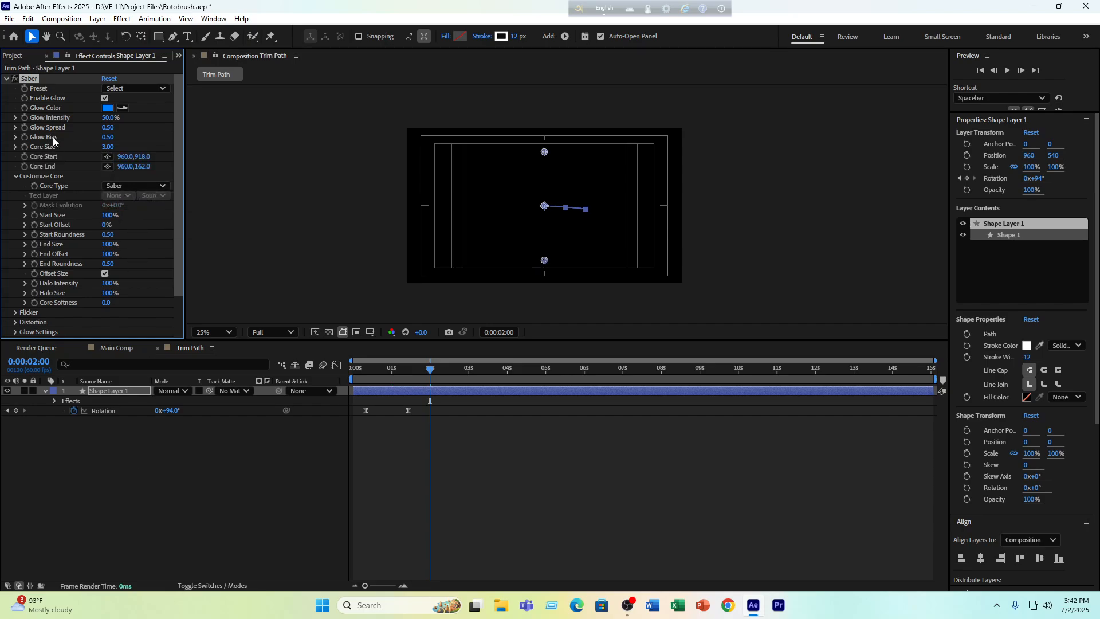
click(29, 78)
key(Delete)
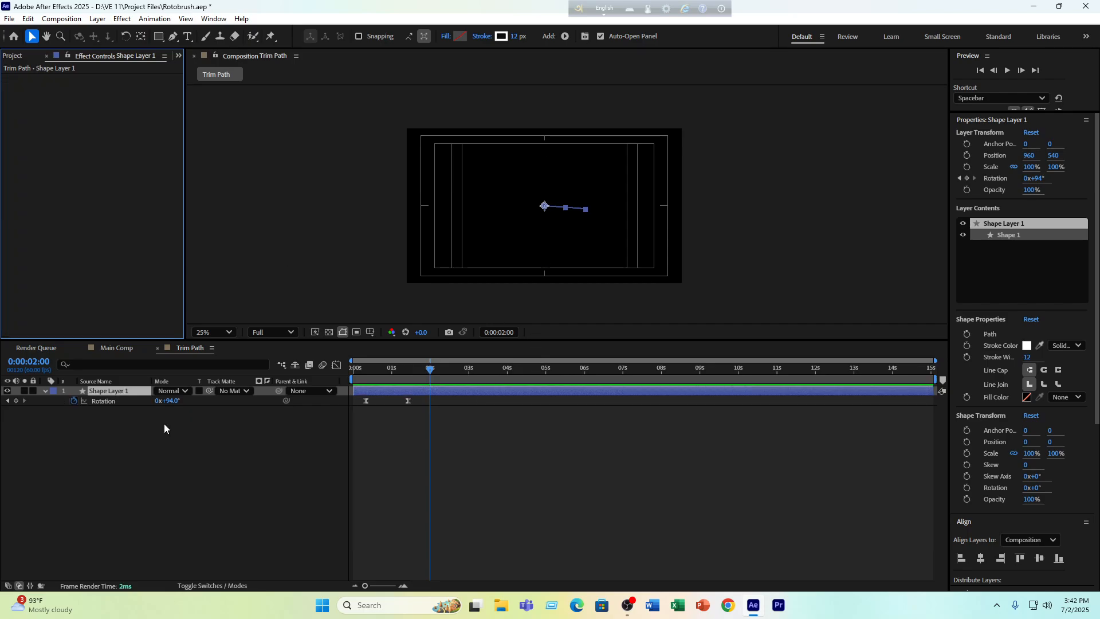
Hide Shape Layer 1 and add a new black solid above it in the Trim Path composition
click(164, 425)
click(437, 368)
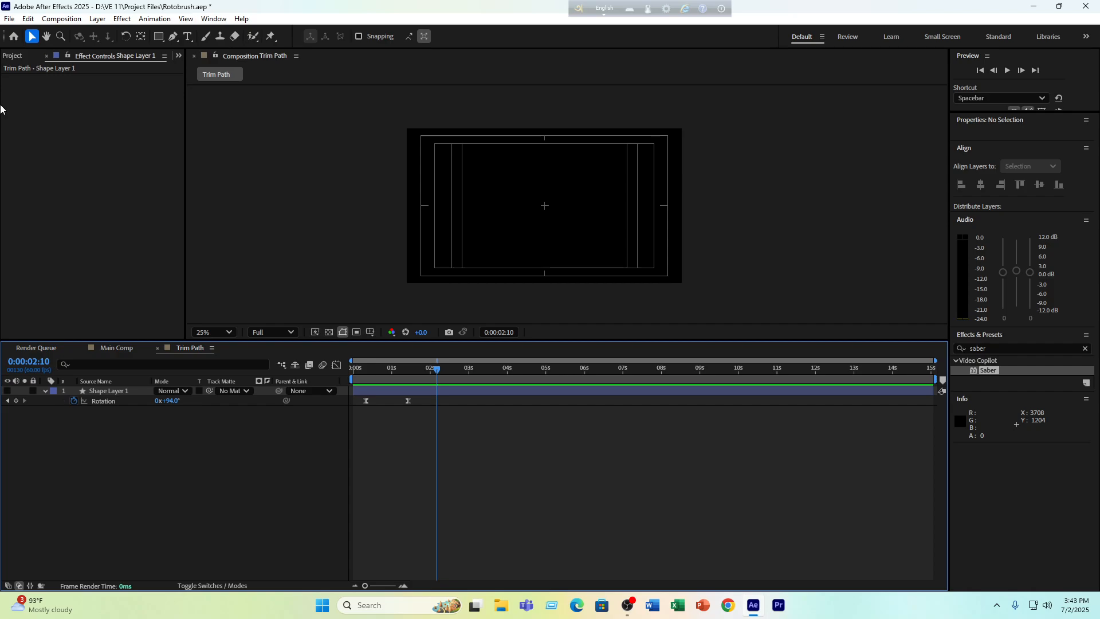
right_click(197, 430)
mouse_move(256, 438)
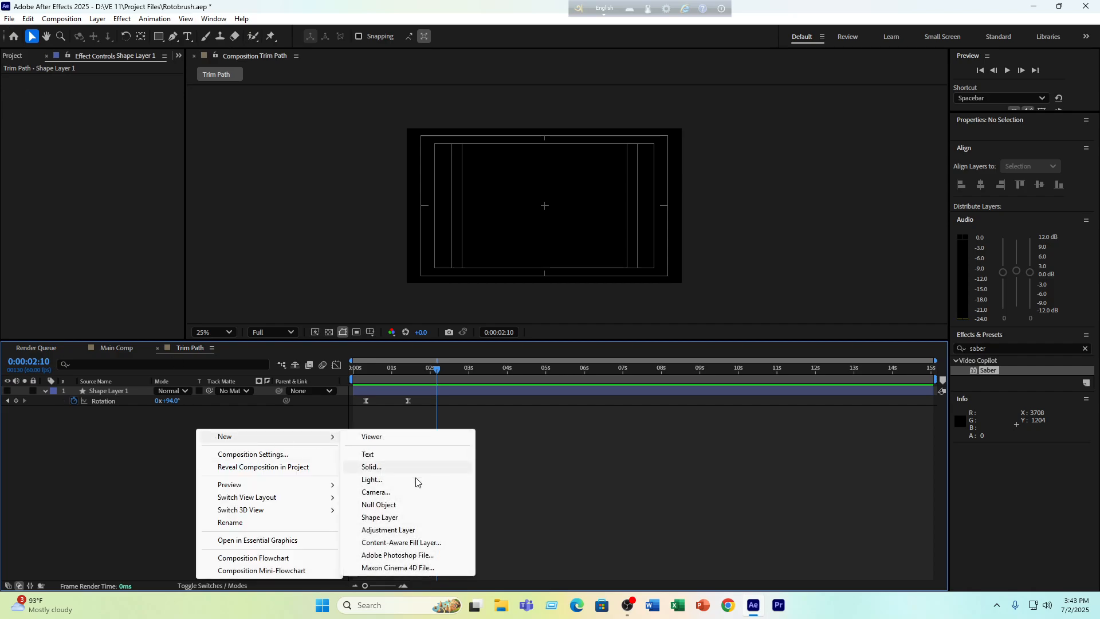
click(395, 467)
click(624, 410)
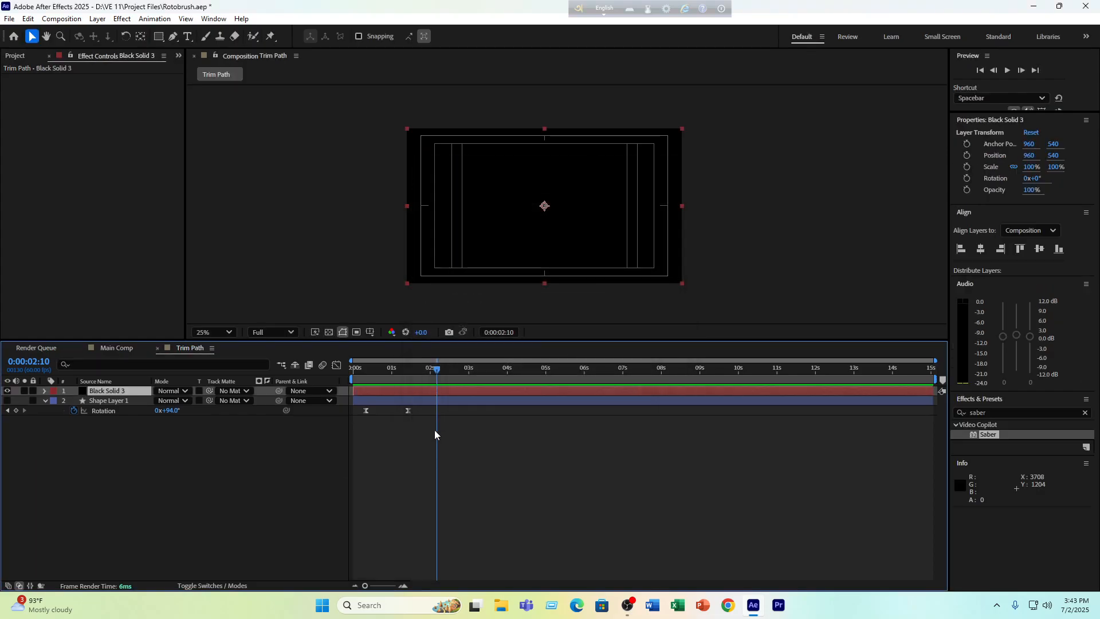
Draw an open S-shaped mask path with the Pen tool across the black solid, extending beyond both sides of the frame
drag(417, 369, 442, 379)
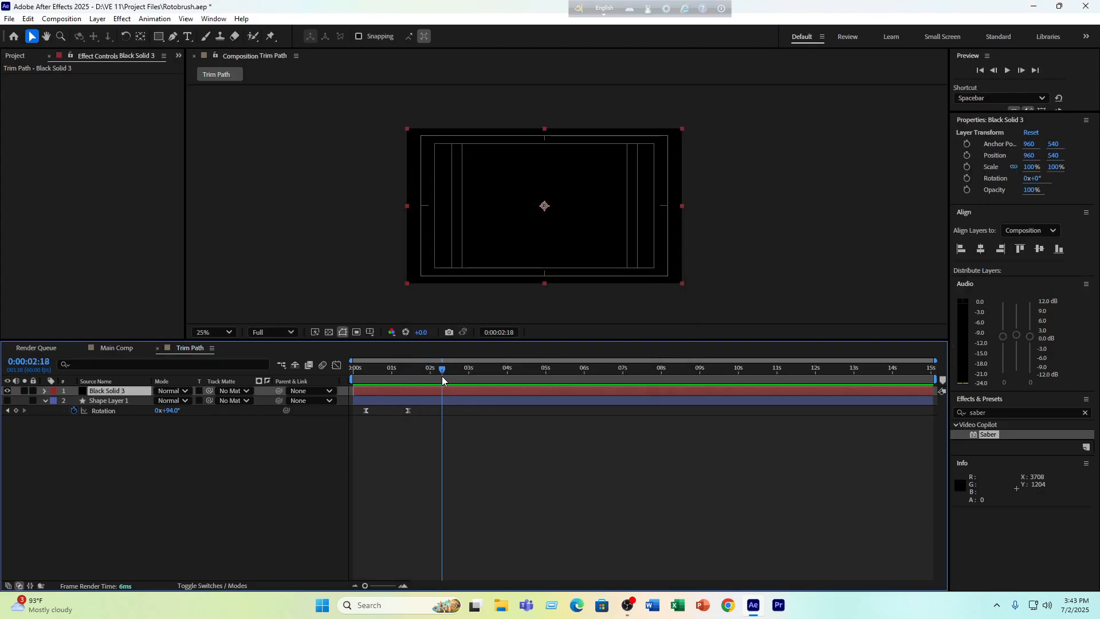
click(103, 396)
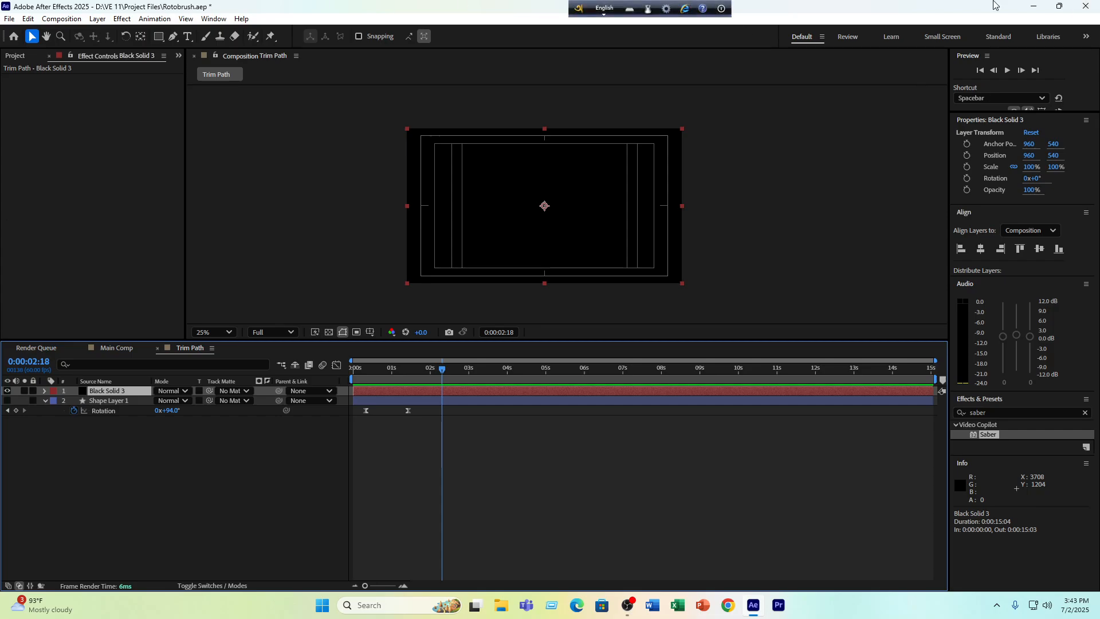
click(172, 36)
click(278, 243)
drag(504, 178, 565, 225)
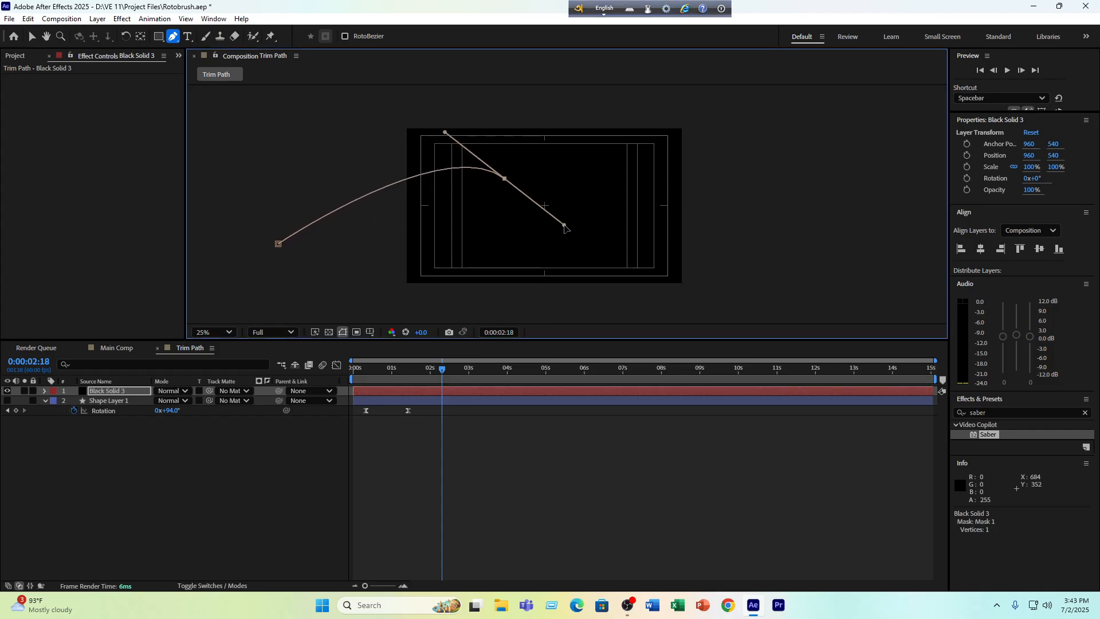
mouse_move(707, 256)
mouse_down()
mouse_move(755, 256)
mouse_move(875, 220)
mouse_up()
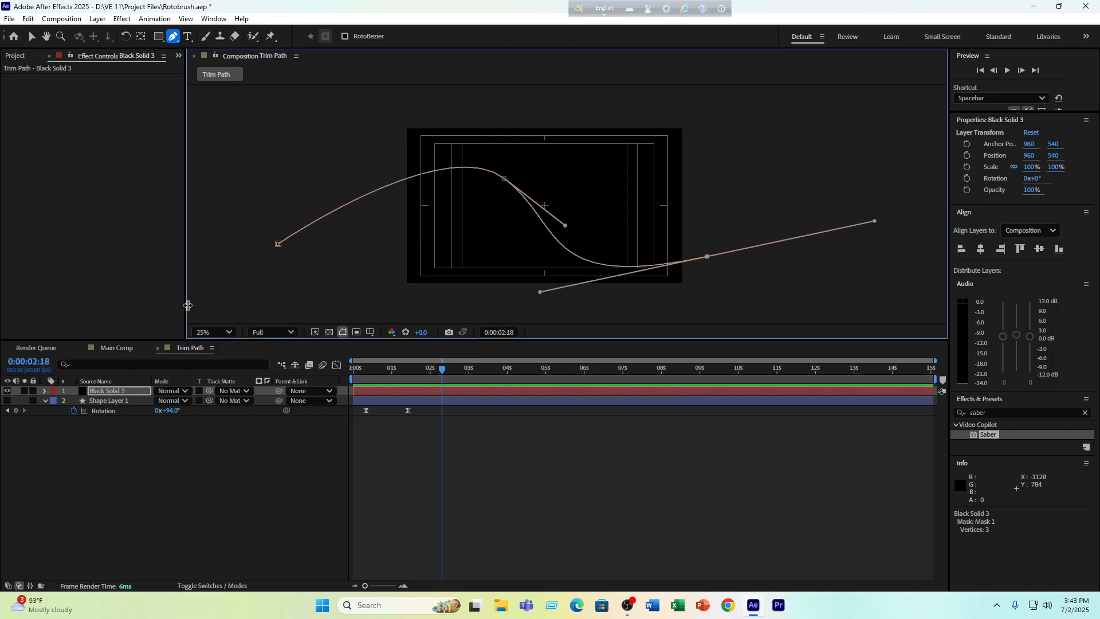
Apply Saber to the black solid, with its core type set to Layer Masks and the Torch preset
click(114, 393)
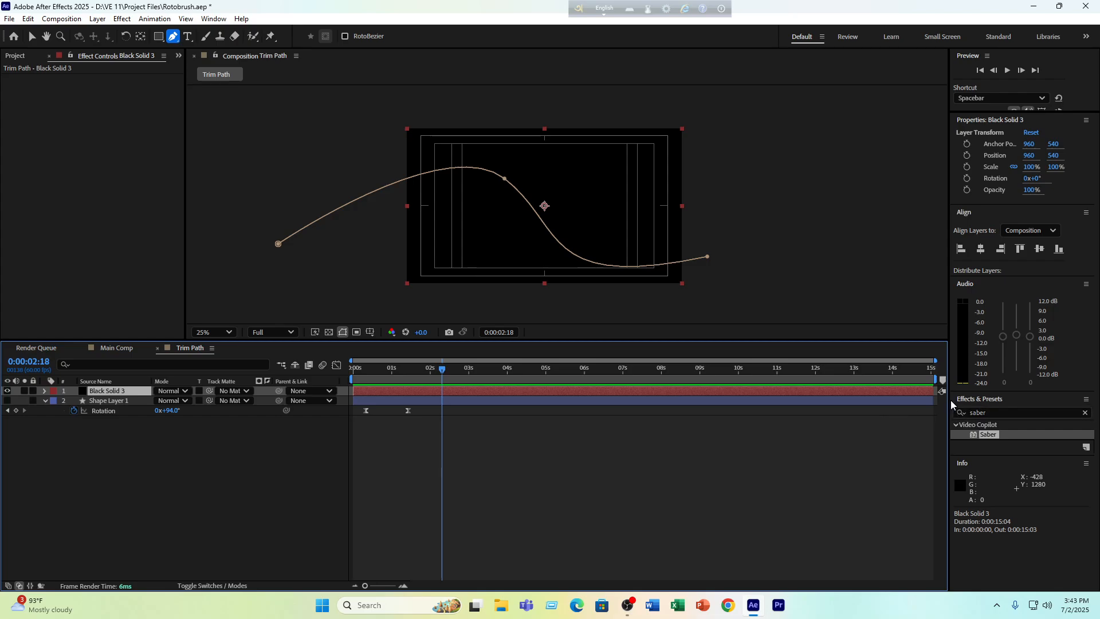
drag(988, 434, 123, 395)
key(v)
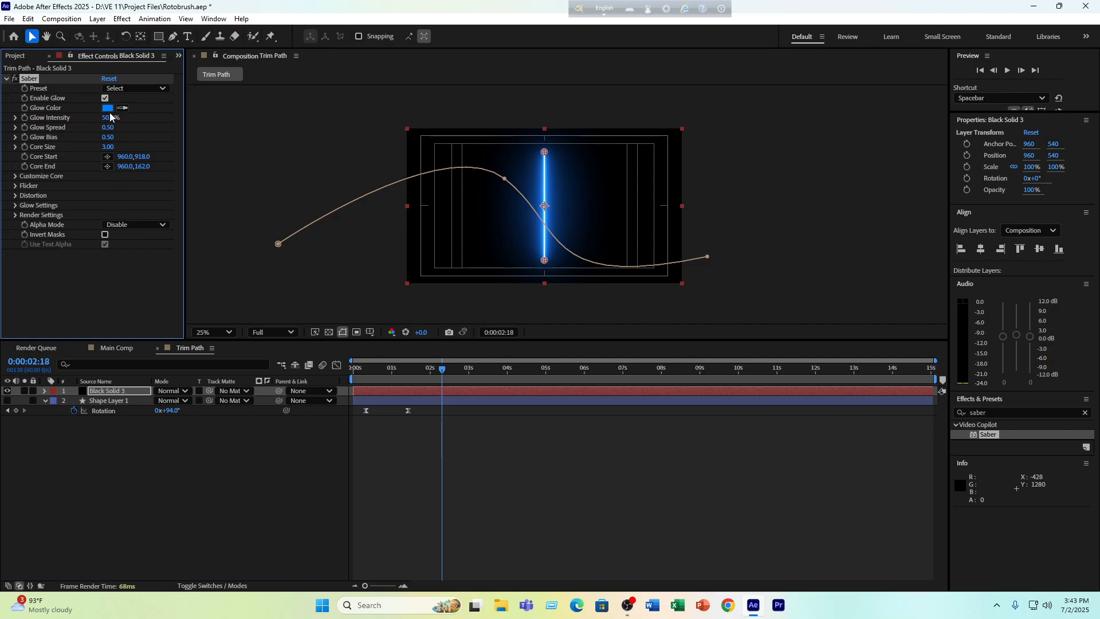
click(19, 178)
click(135, 185)
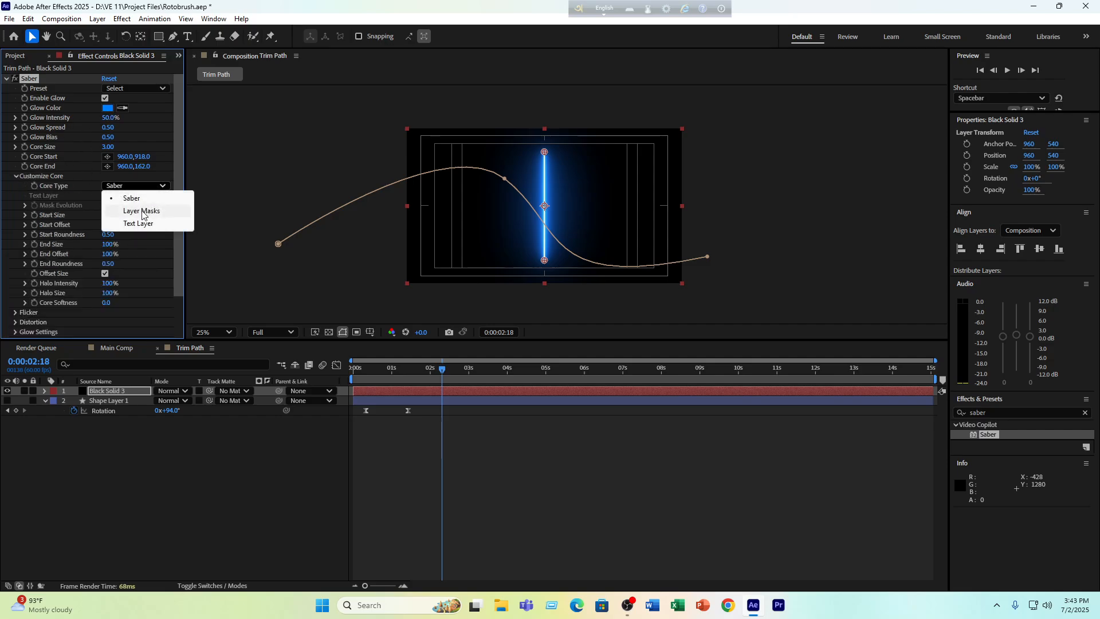
click(140, 210)
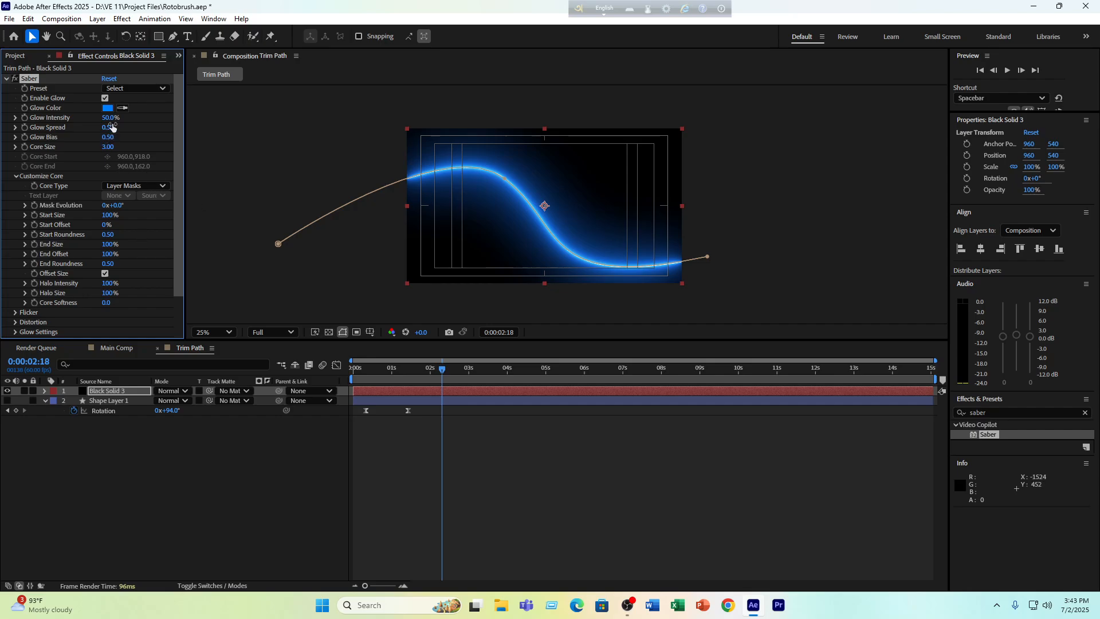
click(126, 88)
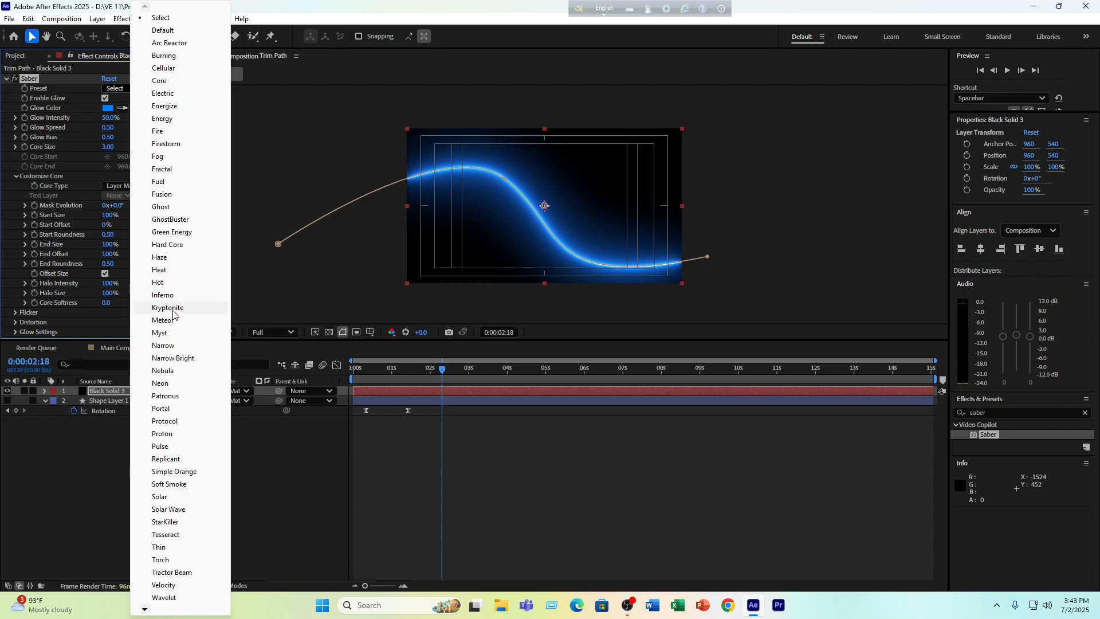
click(161, 559)
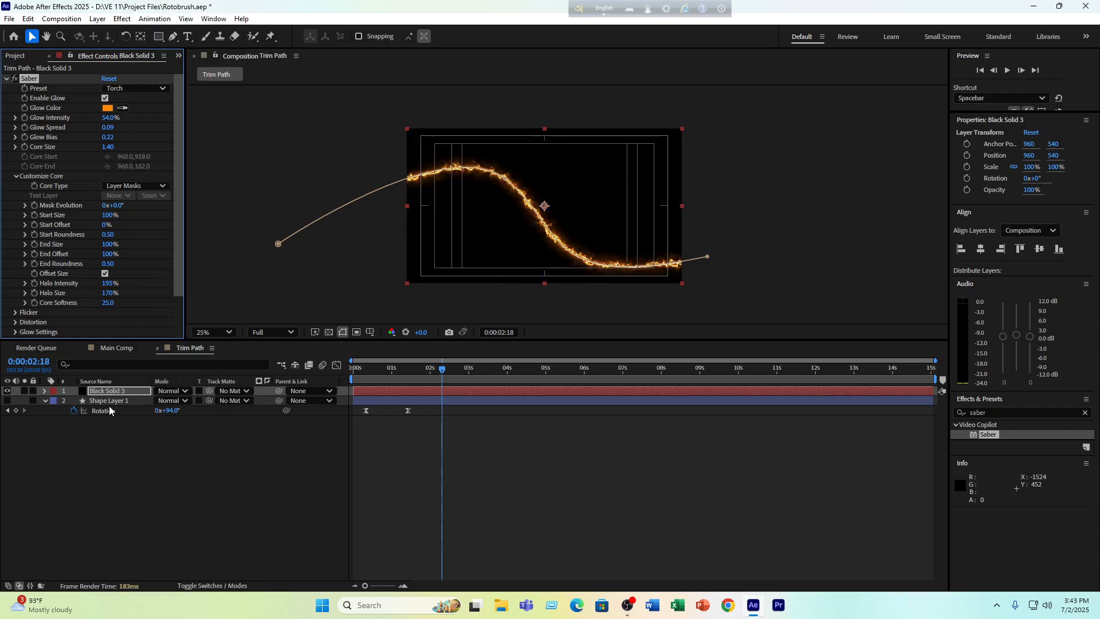
Keyframe Saber's End Offset at 100% at 0:00:01:02 and 0% at 0:00:00:02
click(385, 380)
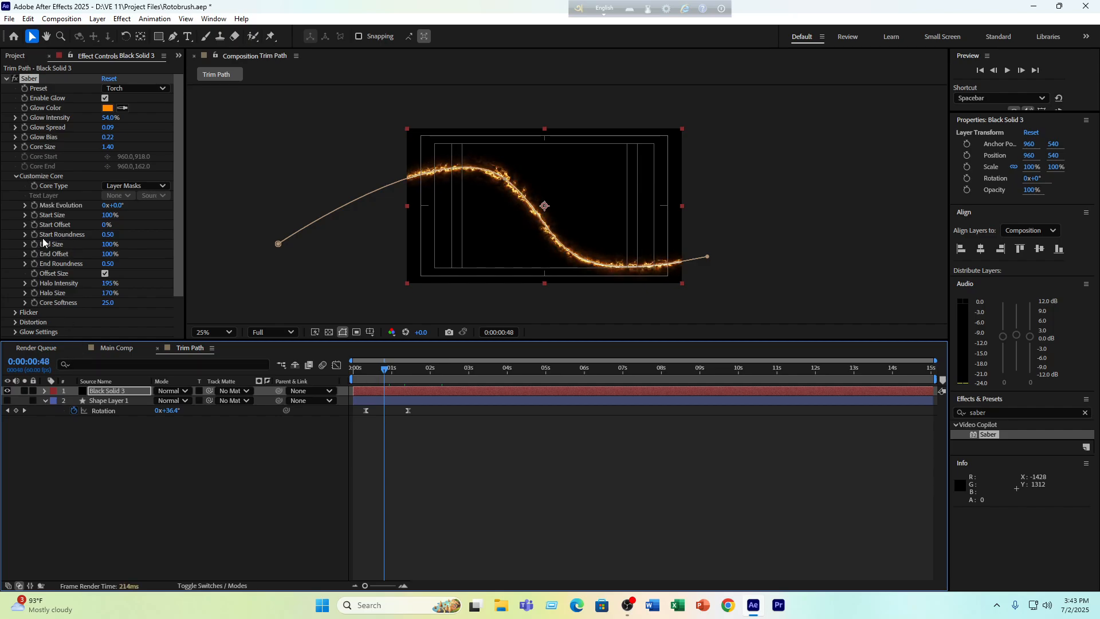
key(space)
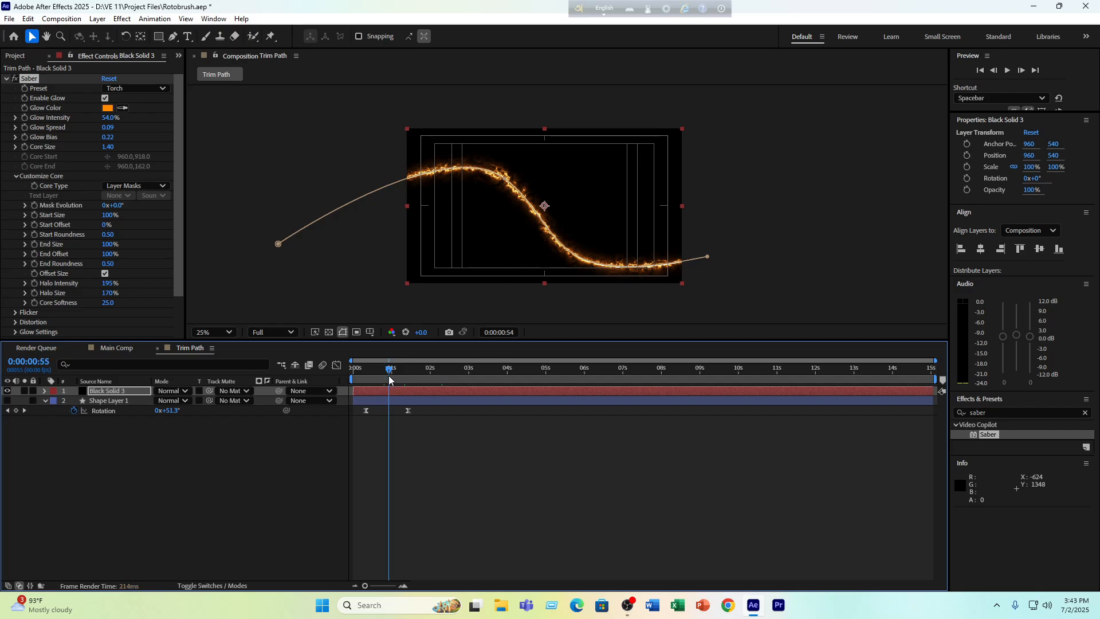
click(41, 256)
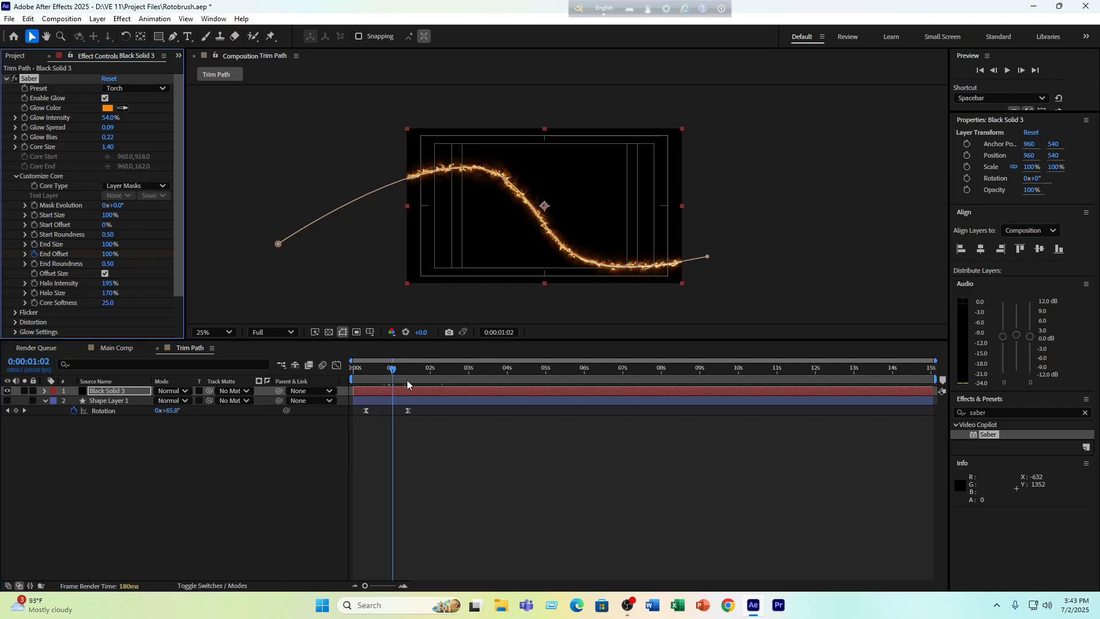
drag(389, 375, 354, 372)
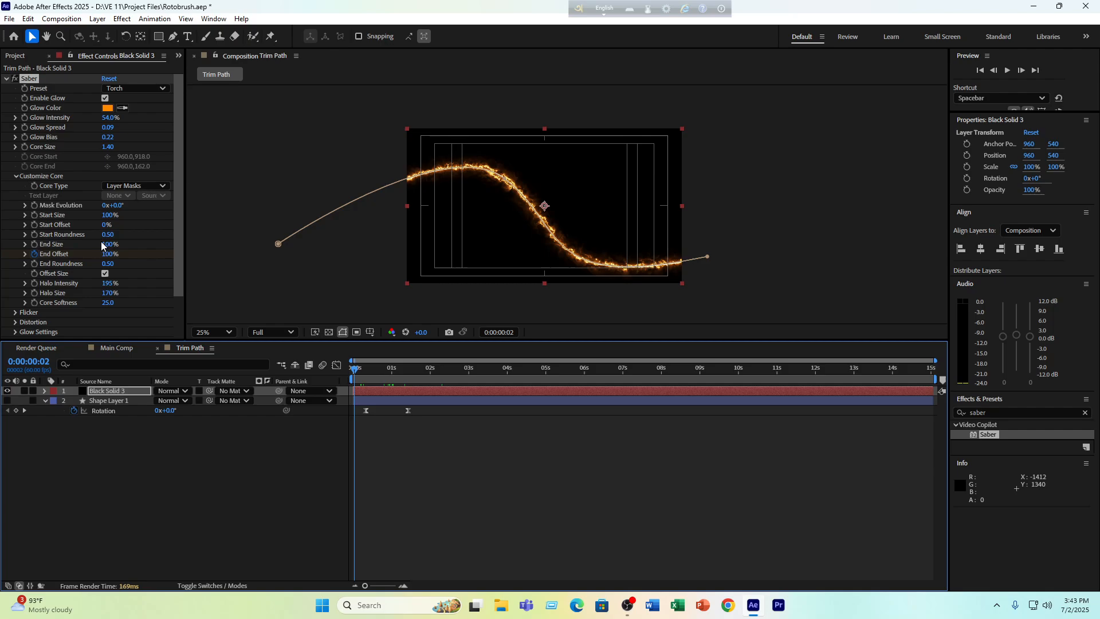
drag(109, 256, 42, 257)
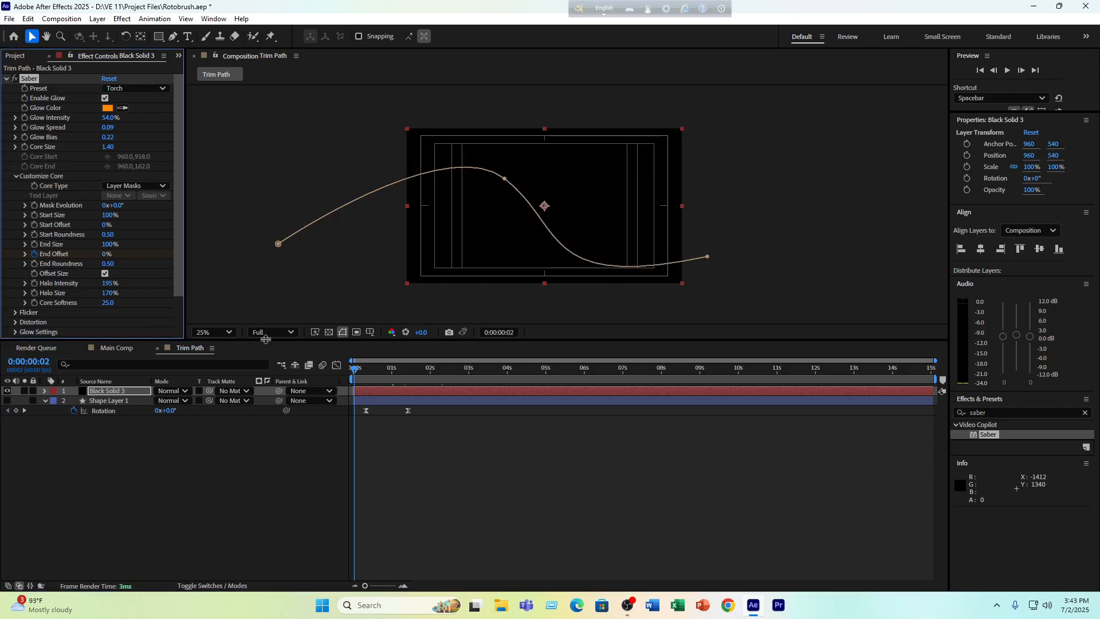
Reveal the black solid's End Offset keyframes in the timeline and preview the line drawing on
click(397, 462)
click(394, 393)
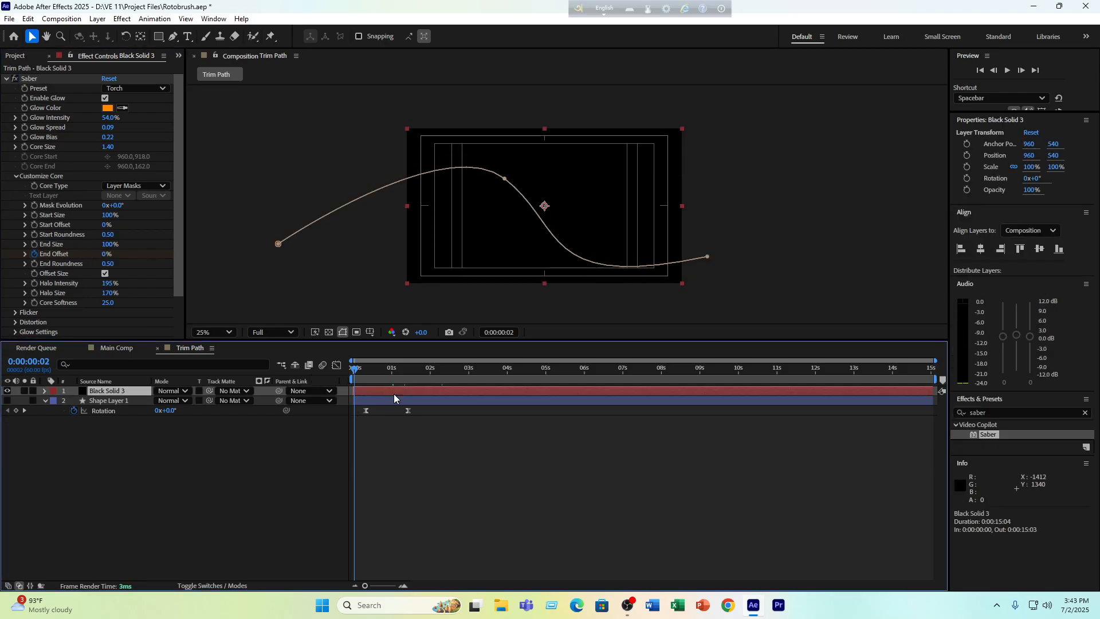
key(u)
key(space)
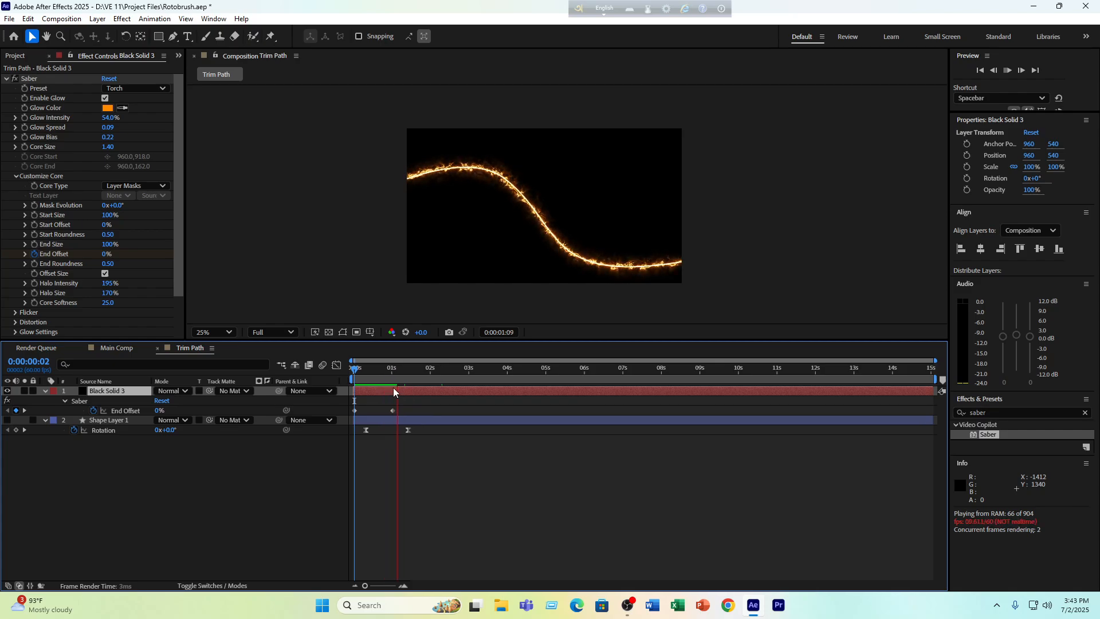
key(space)
key(space)
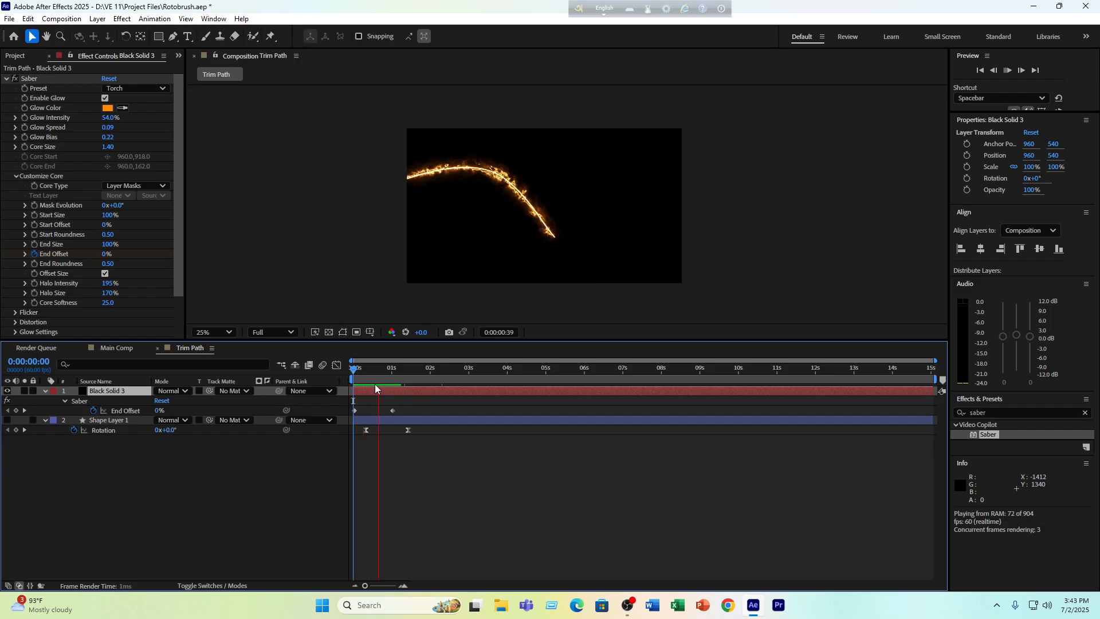
click(377, 390)
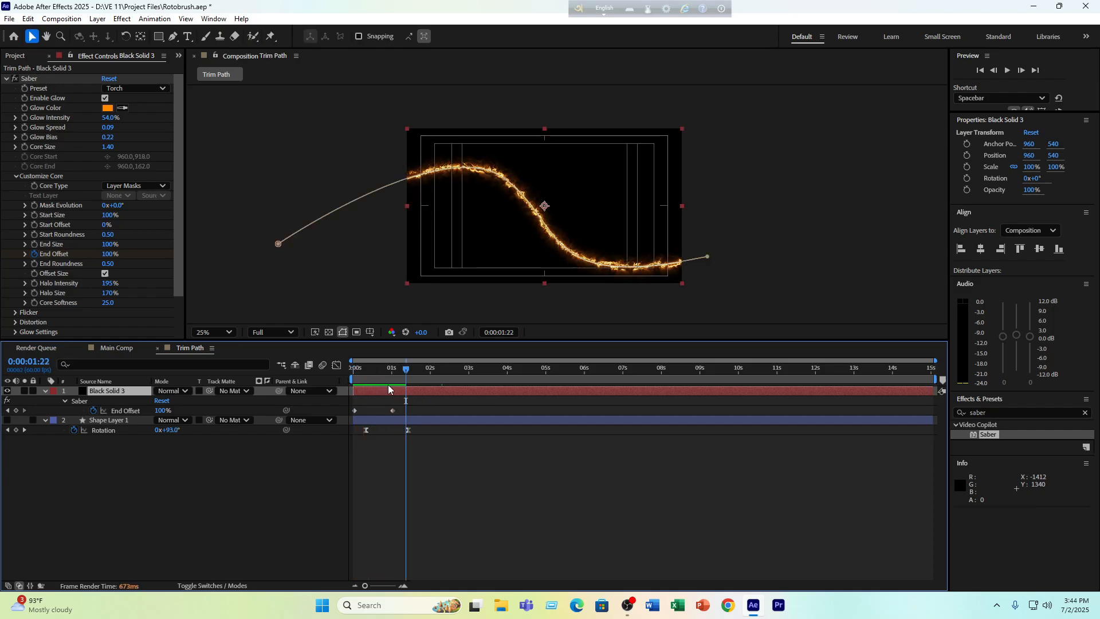
Keyframe Saber's Start Offset at 0% at 0:00:00:46 and 100% at 0:00:01:25
drag(392, 371, 383, 372)
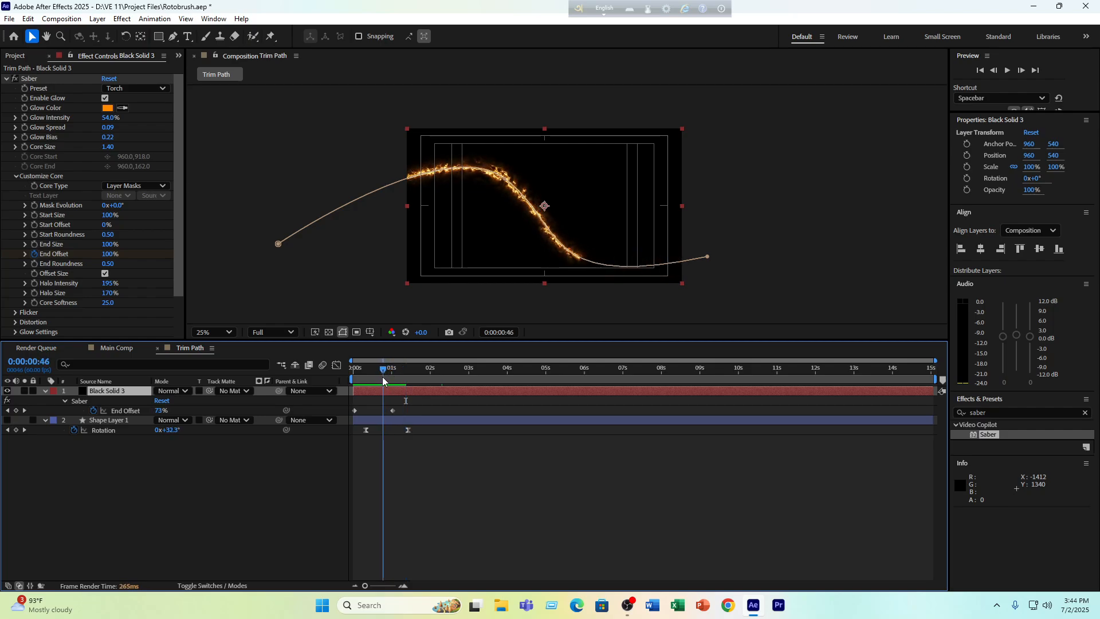
click(32, 229)
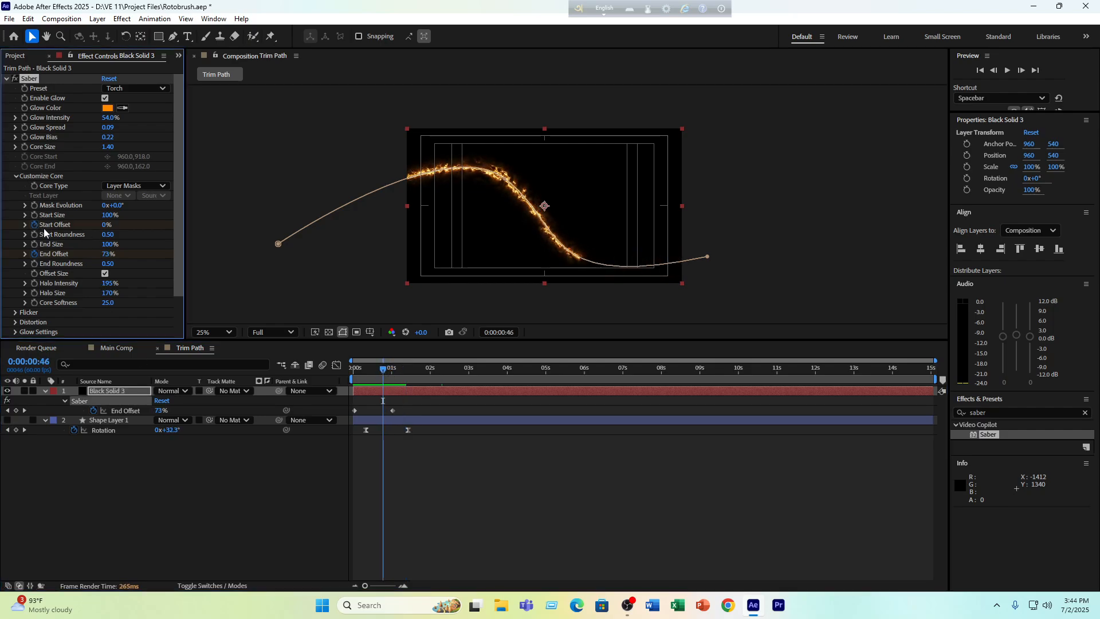
drag(385, 371, 407, 371)
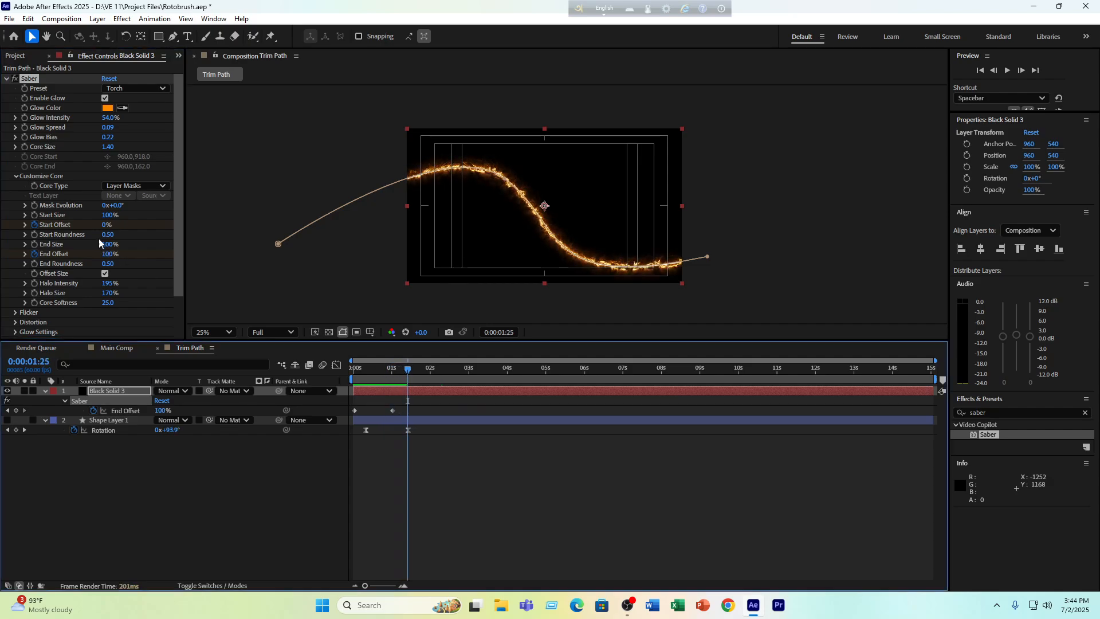
drag(105, 225, 189, 225)
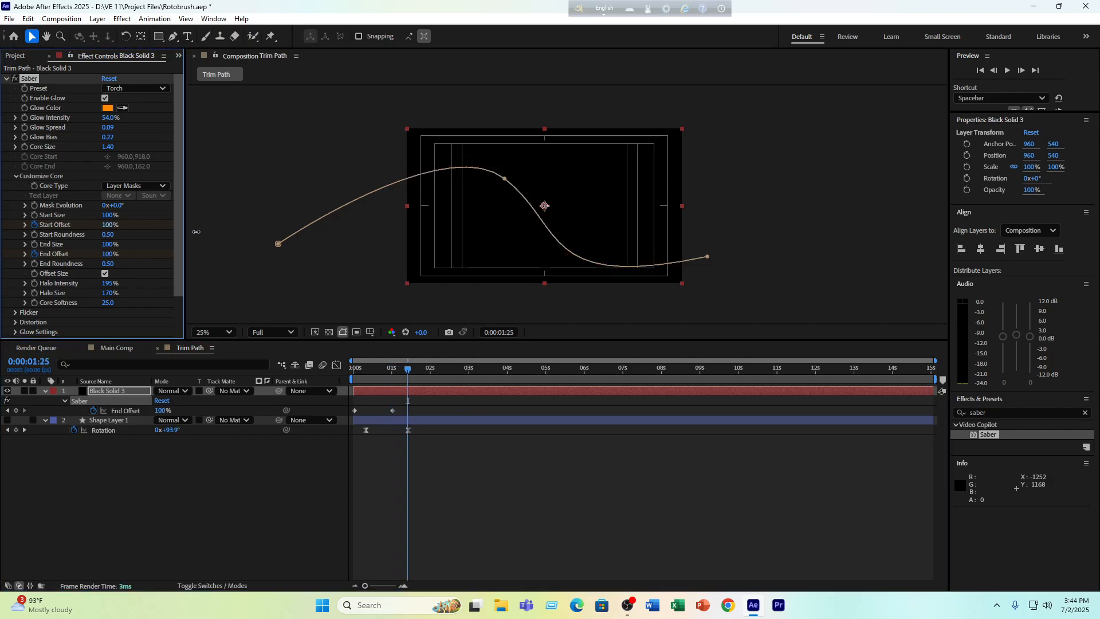
Preview the fiery line's draw-on and draw-off animation from the start of the composition
drag(395, 370, 352, 369)
click(395, 484)
key(space)
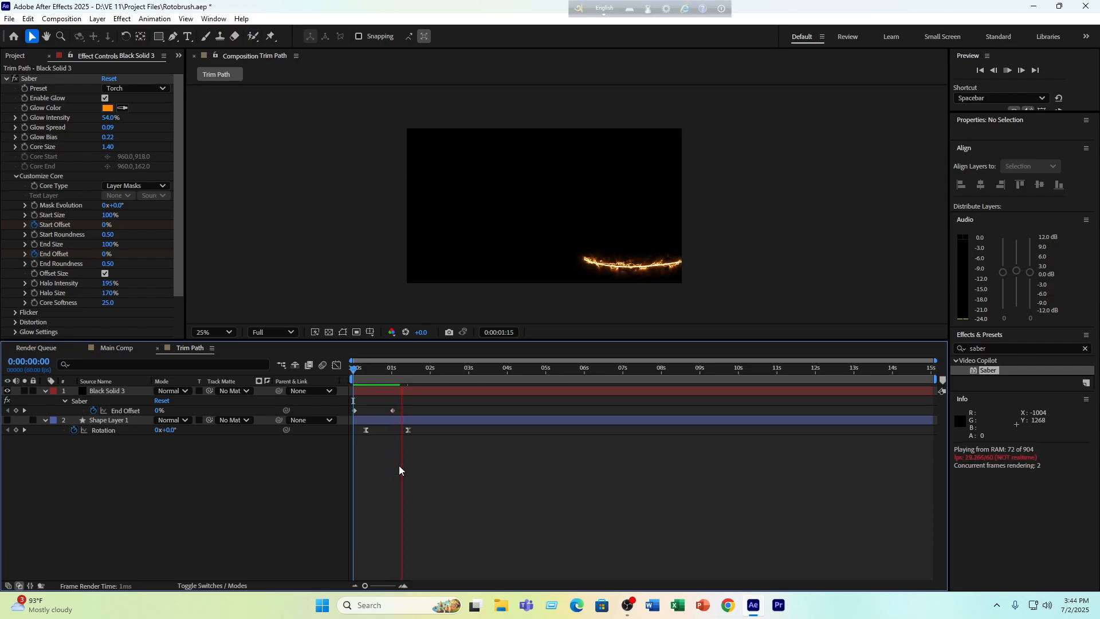
key(space)
key(space)
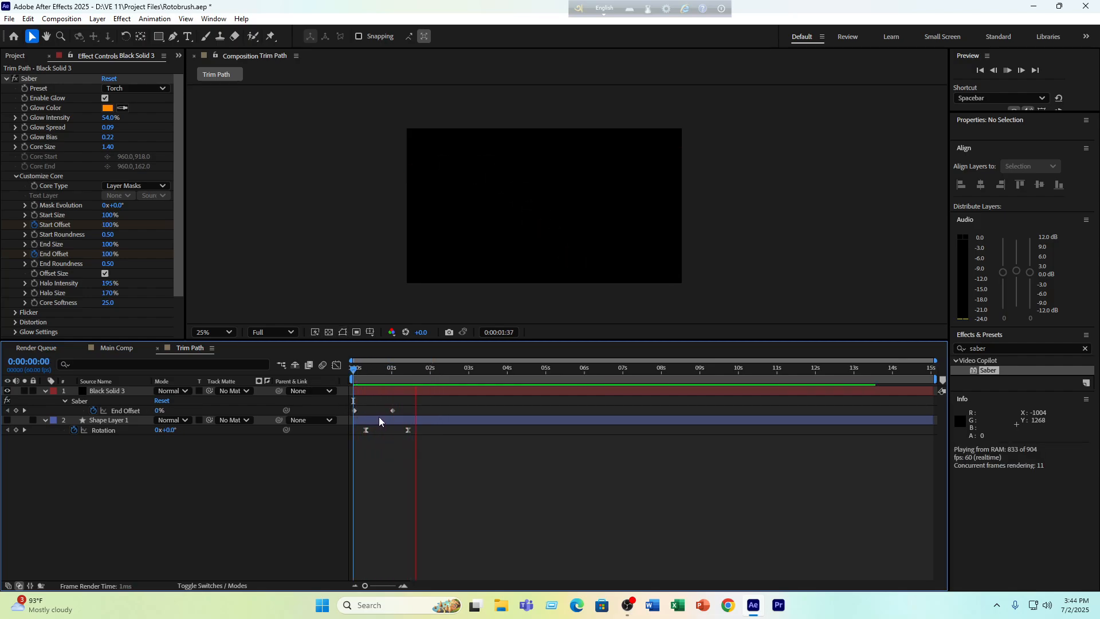
key(space)
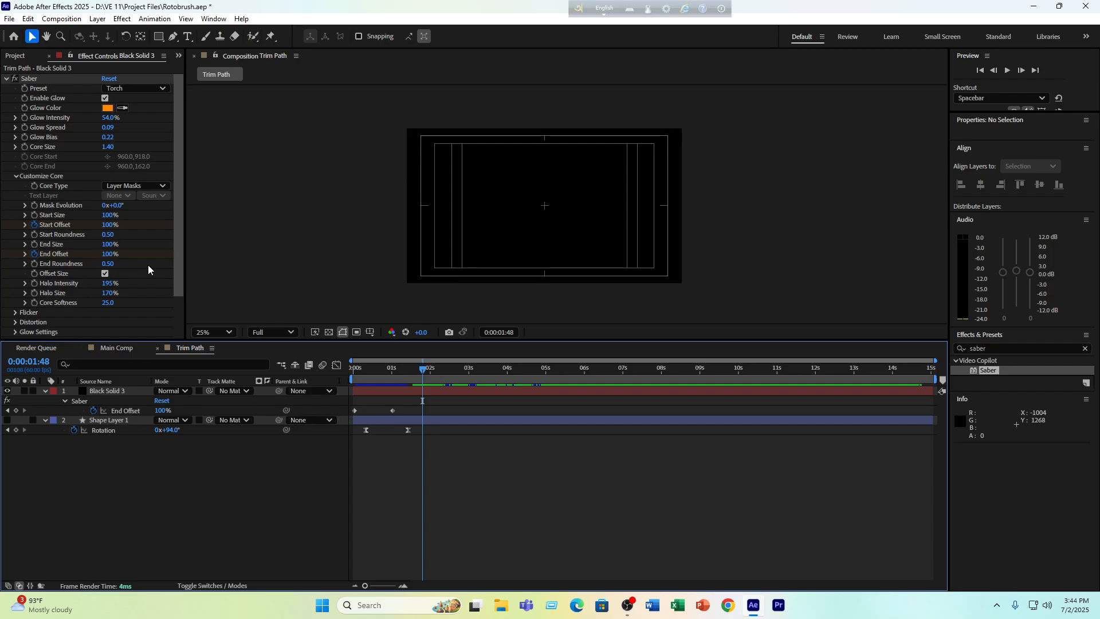
Enable Mask Randomization in Saber's Flicker settings and preview the animation from the start
scroll(49, 313, down, 1)
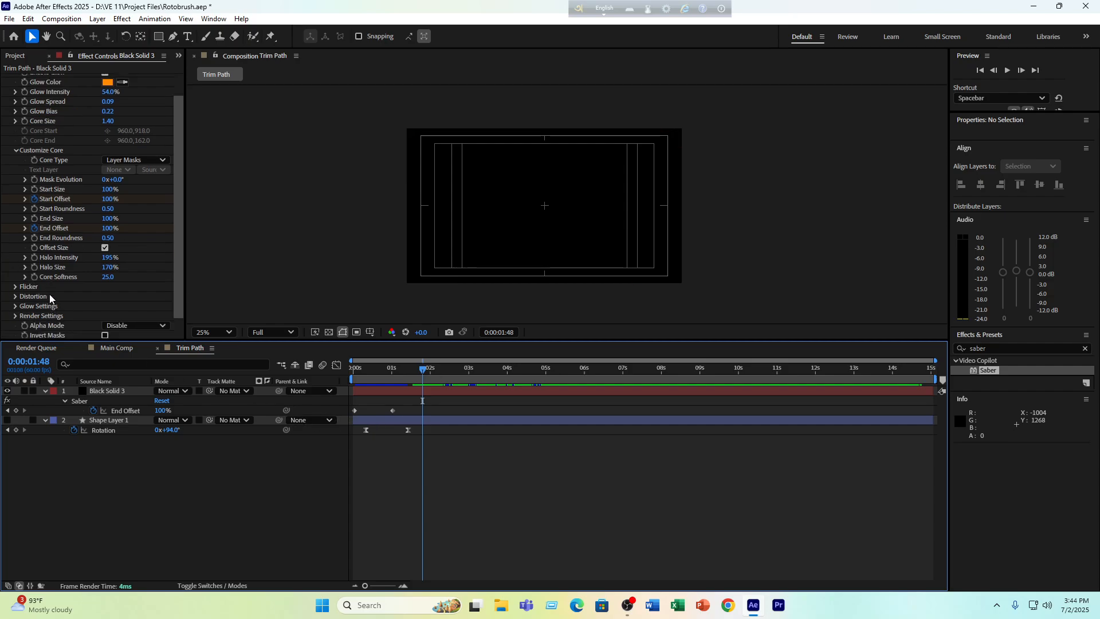
click(15, 287)
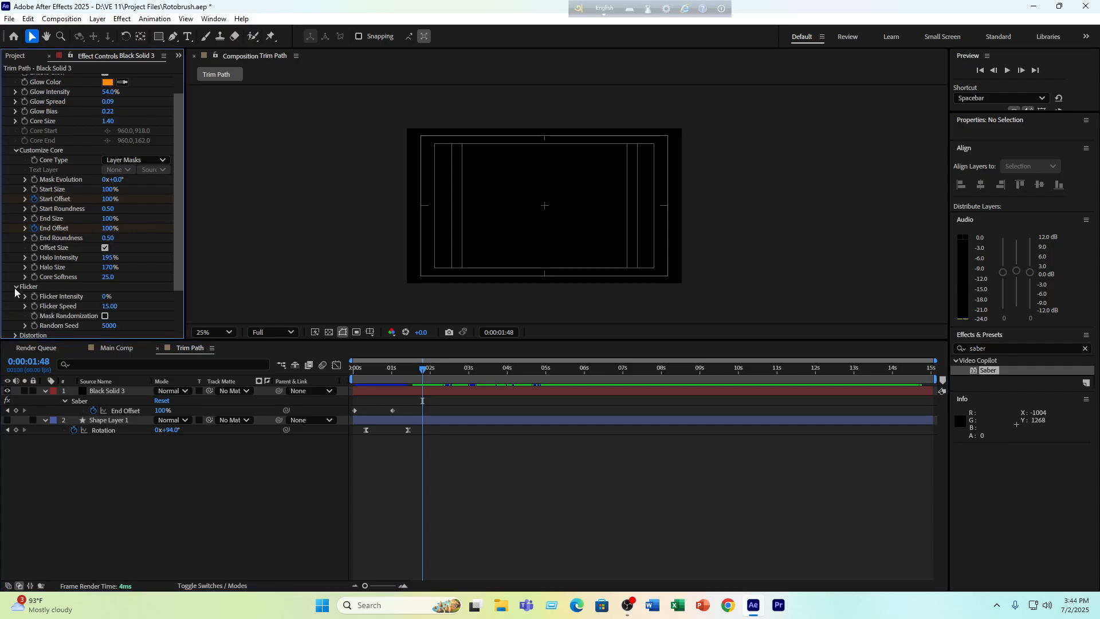
double_click(106, 316)
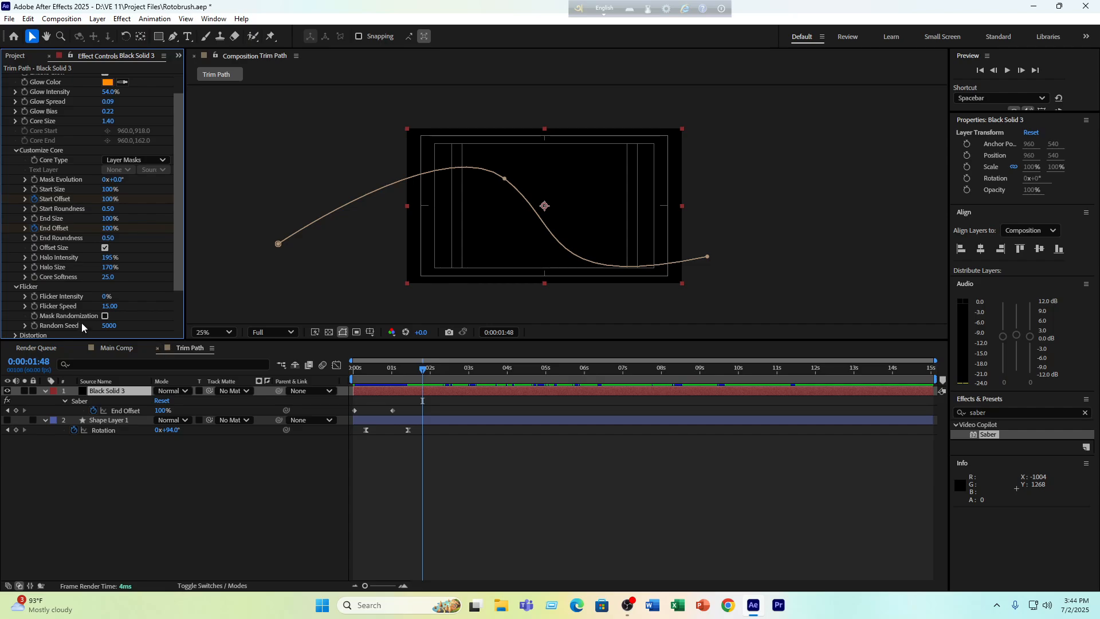
click(105, 315)
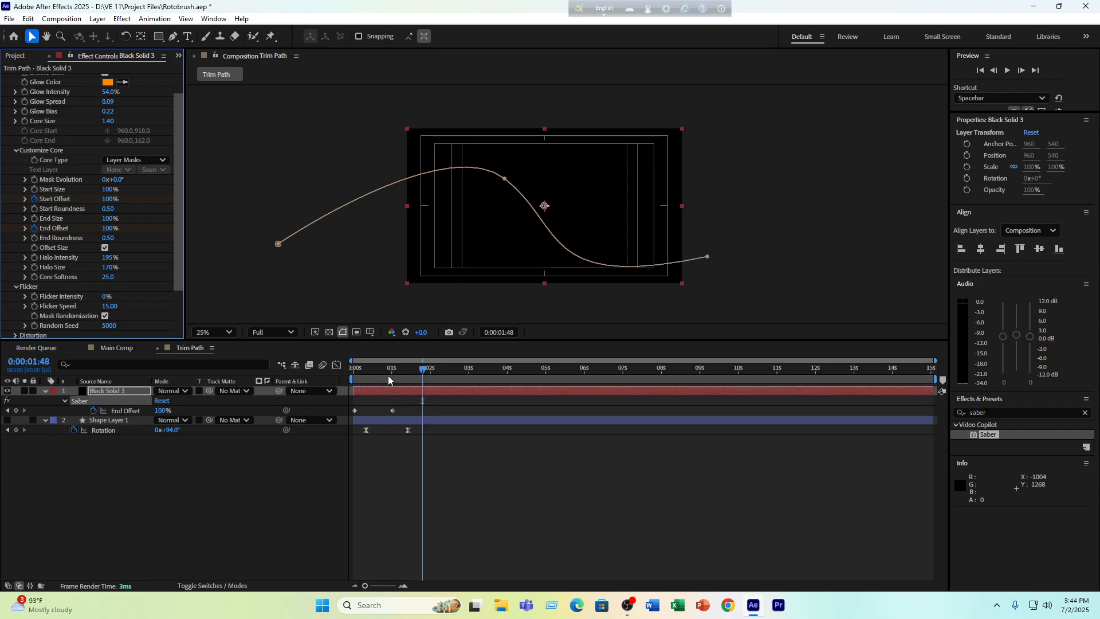
drag(388, 379, 353, 384)
key(space)
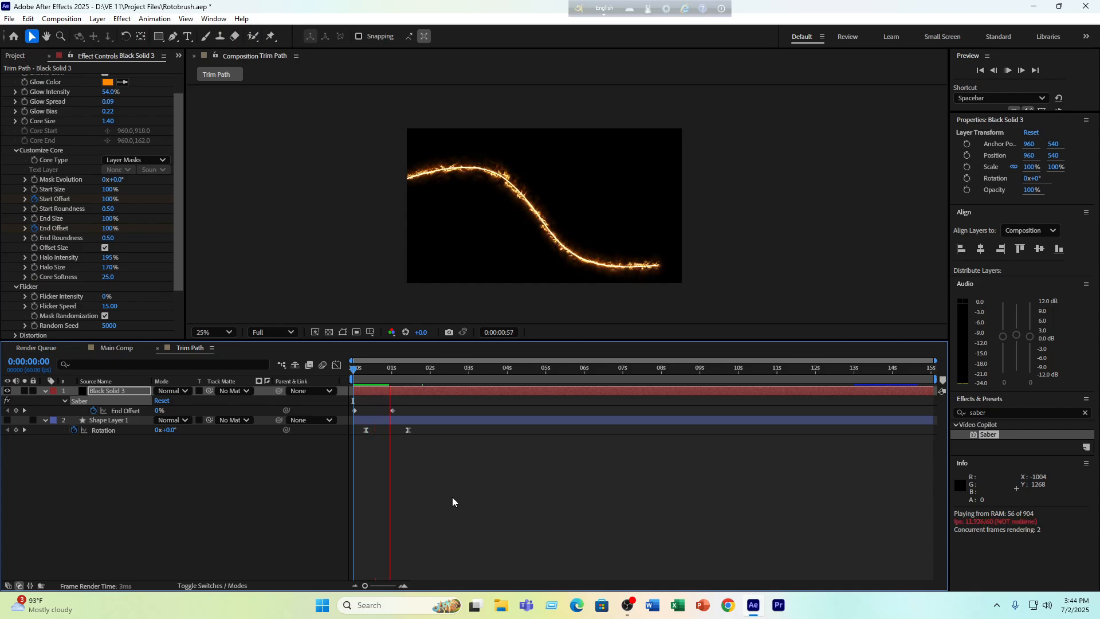
key(space)
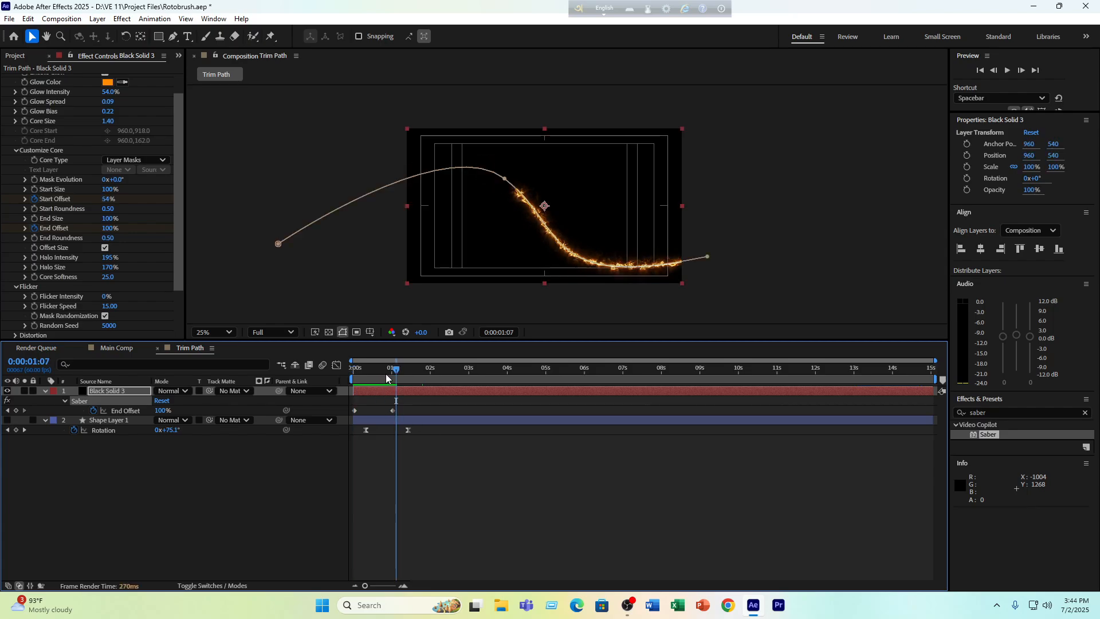
Set Saber's Flicker Intensity to 43% and preview the animation from the start
drag(383, 370, 374, 370)
drag(105, 297, 131, 298)
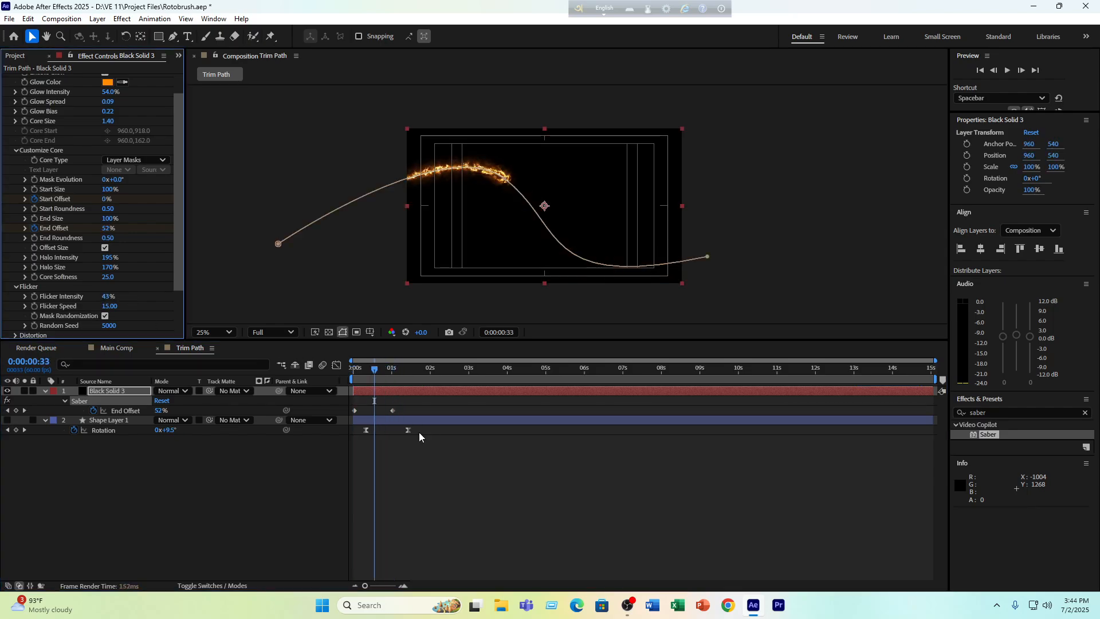
drag(375, 371, 326, 372)
key(space)
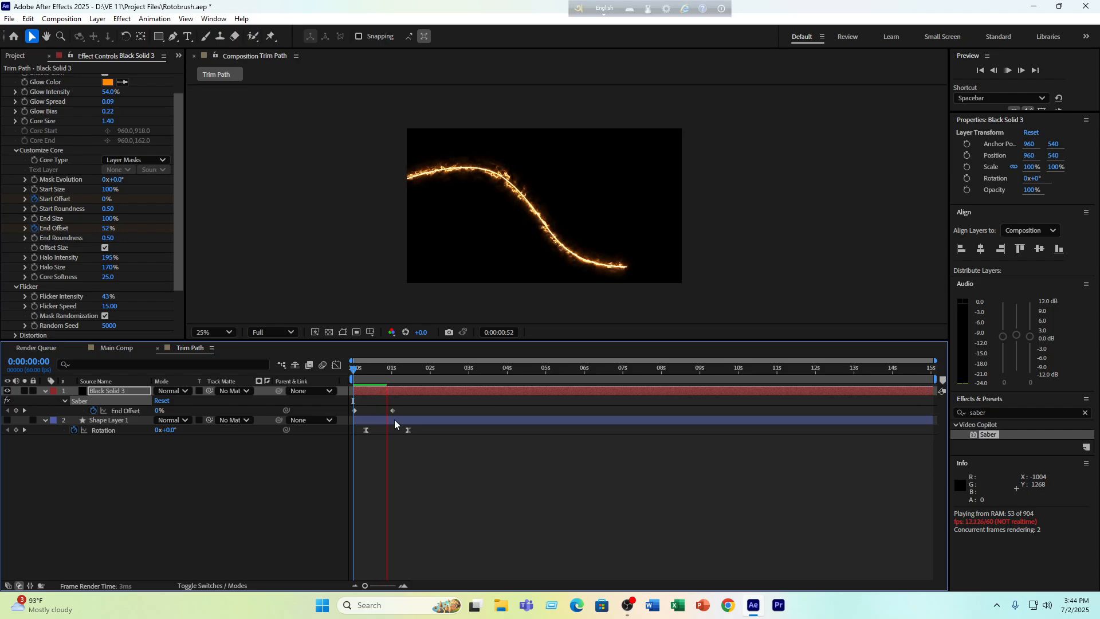
Preview the flickering fiery line from the start of the composition and inspect it up close
click(267, 332)
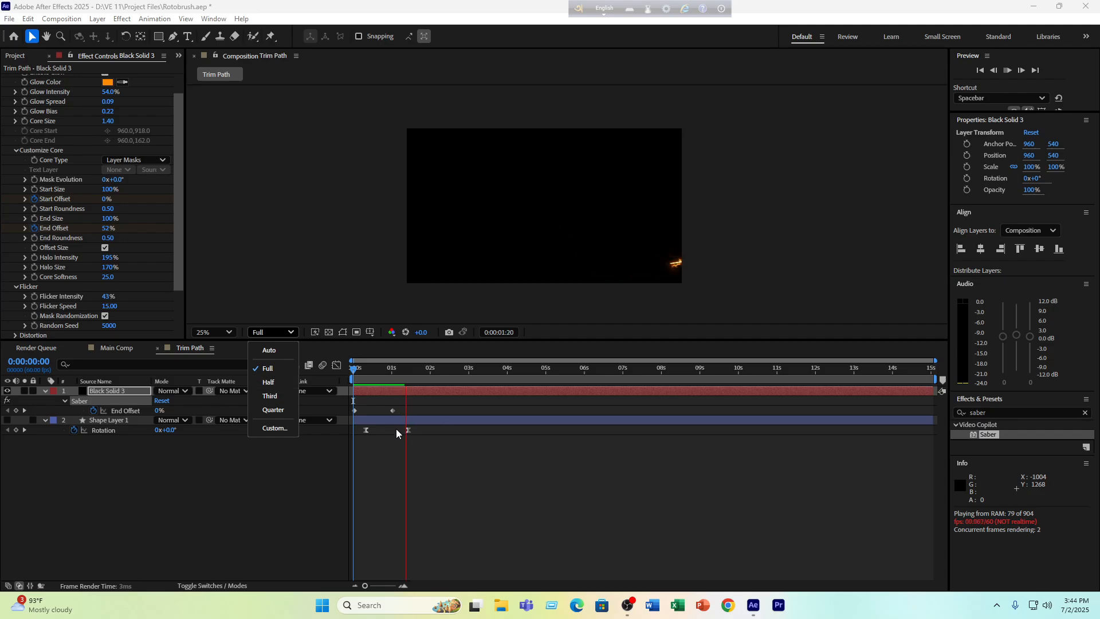
click(359, 375)
drag(355, 372, 328, 385)
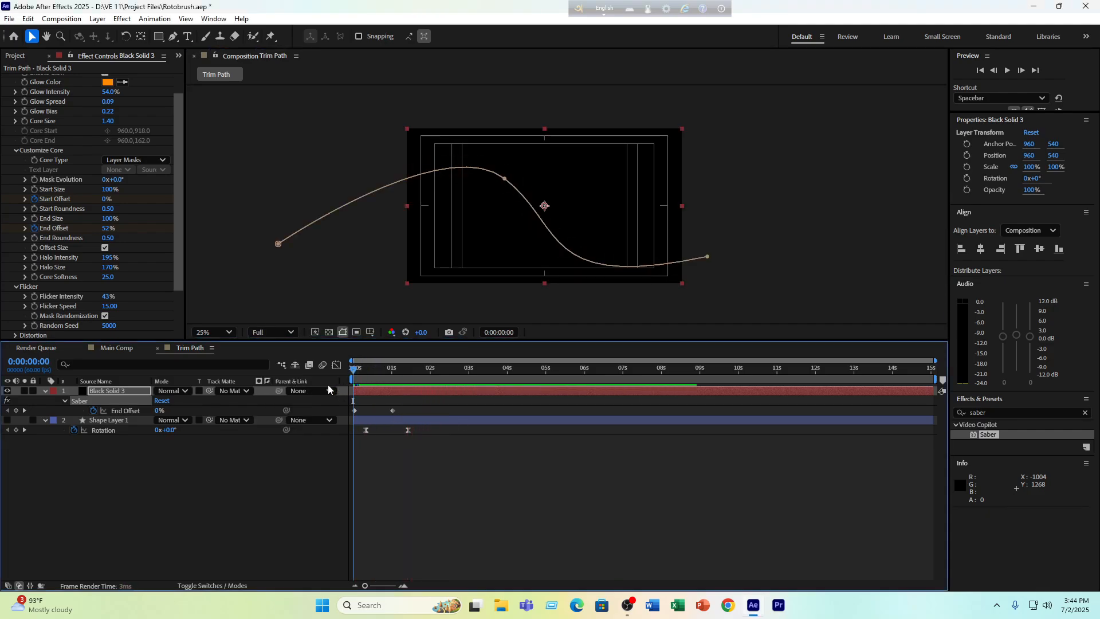
key(space)
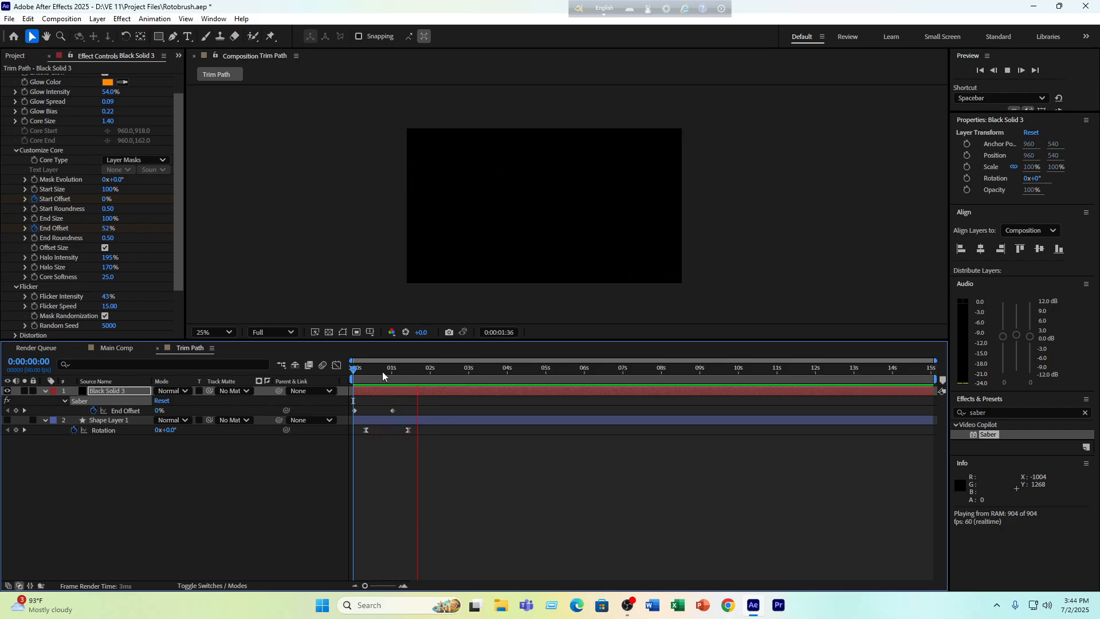
key(space)
scroll(567, 301, up, 2)
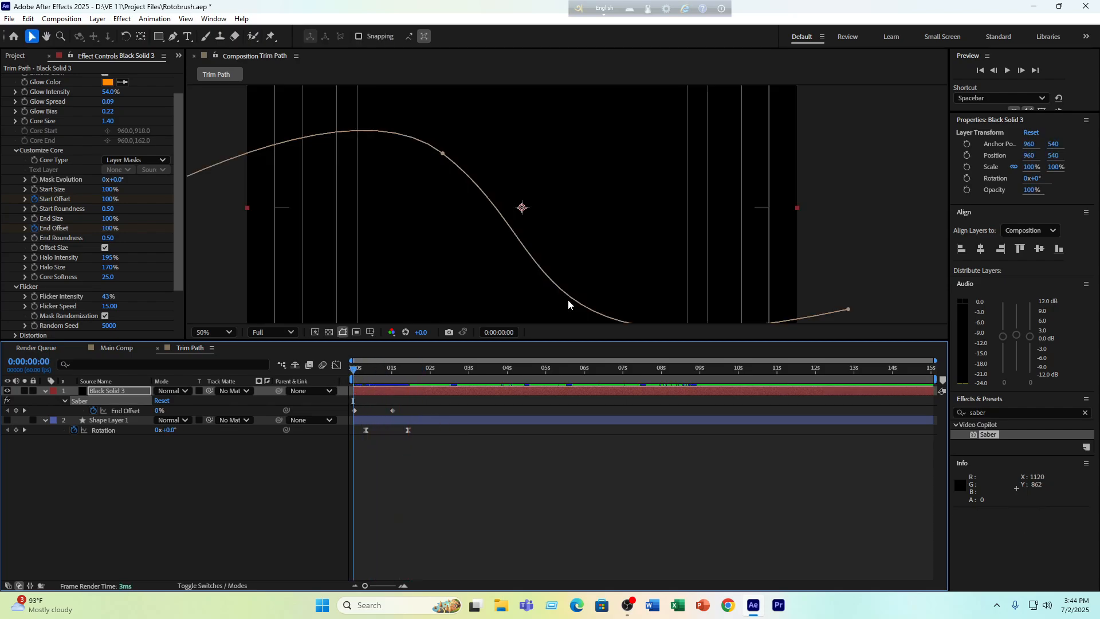
key(space)
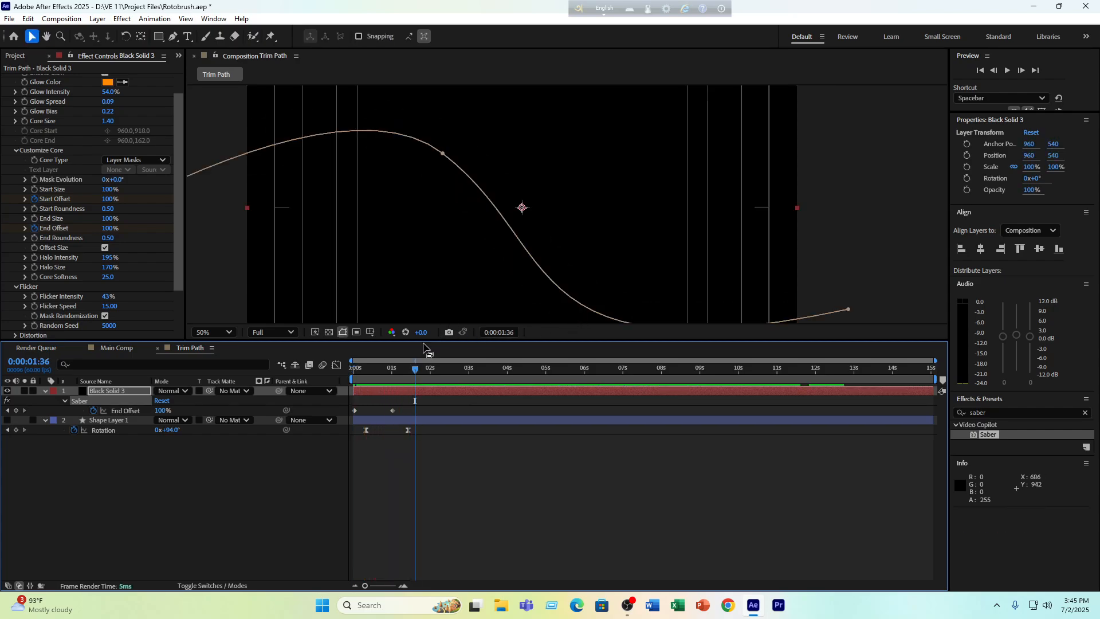
key(space)
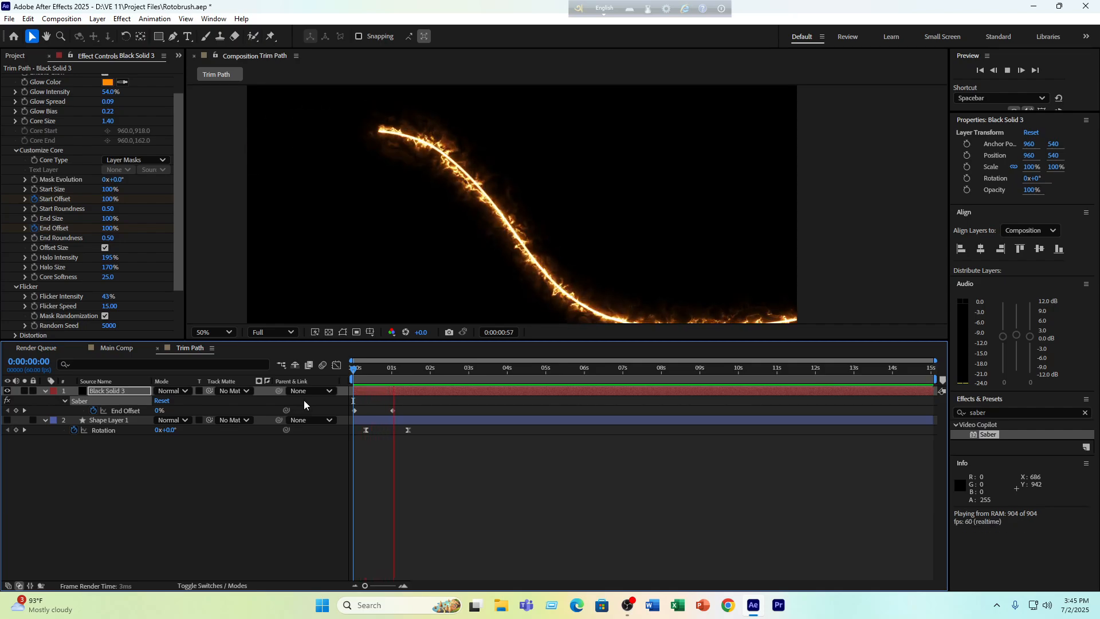
key(space)
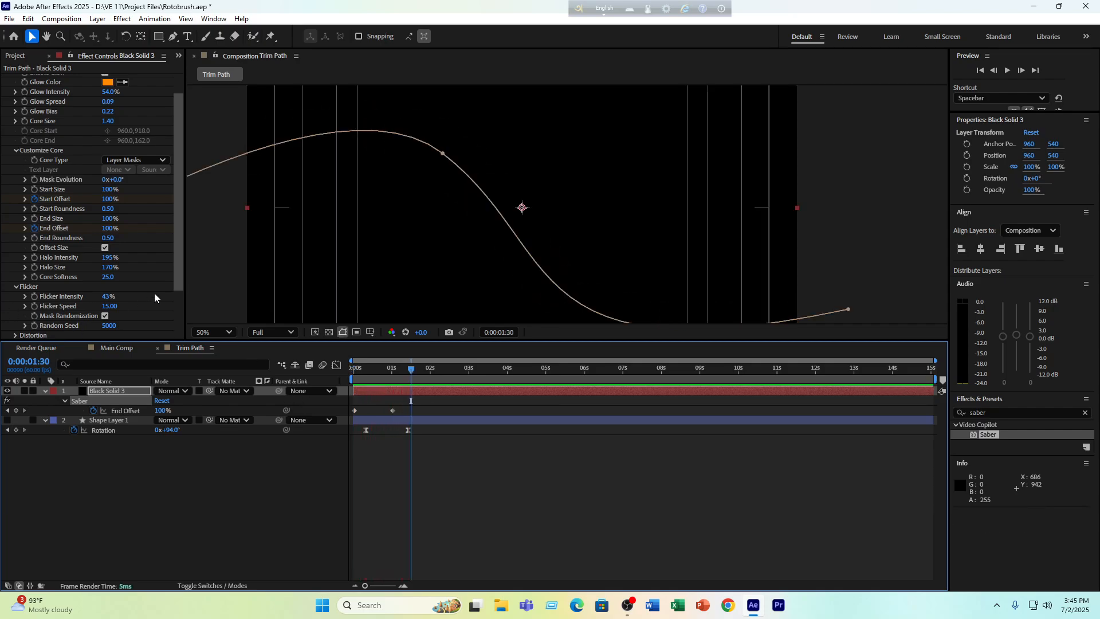
Set Saber's Flicker Speed to 9.40 and preview the animation from the start
drag(110, 305, 82, 308)
drag(374, 373, 328, 389)
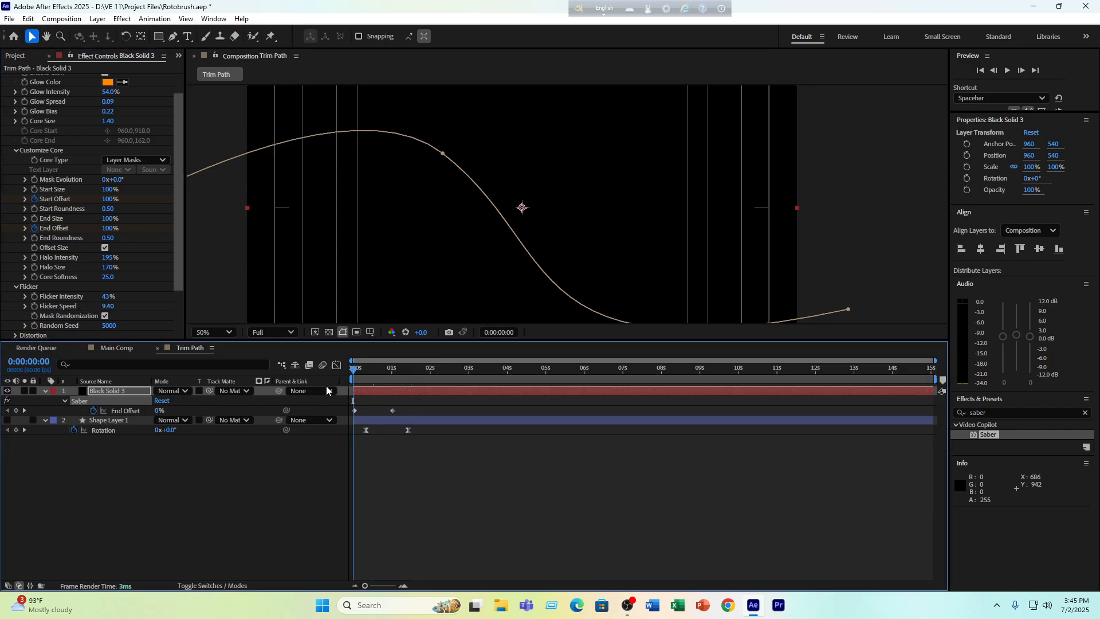
key(space)
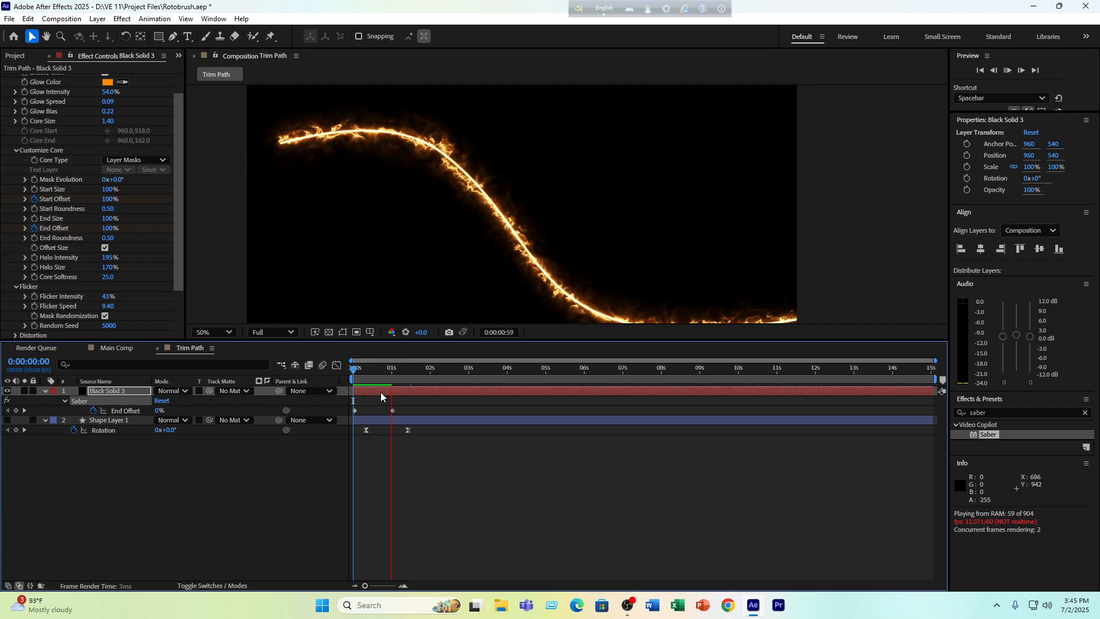
key(space)
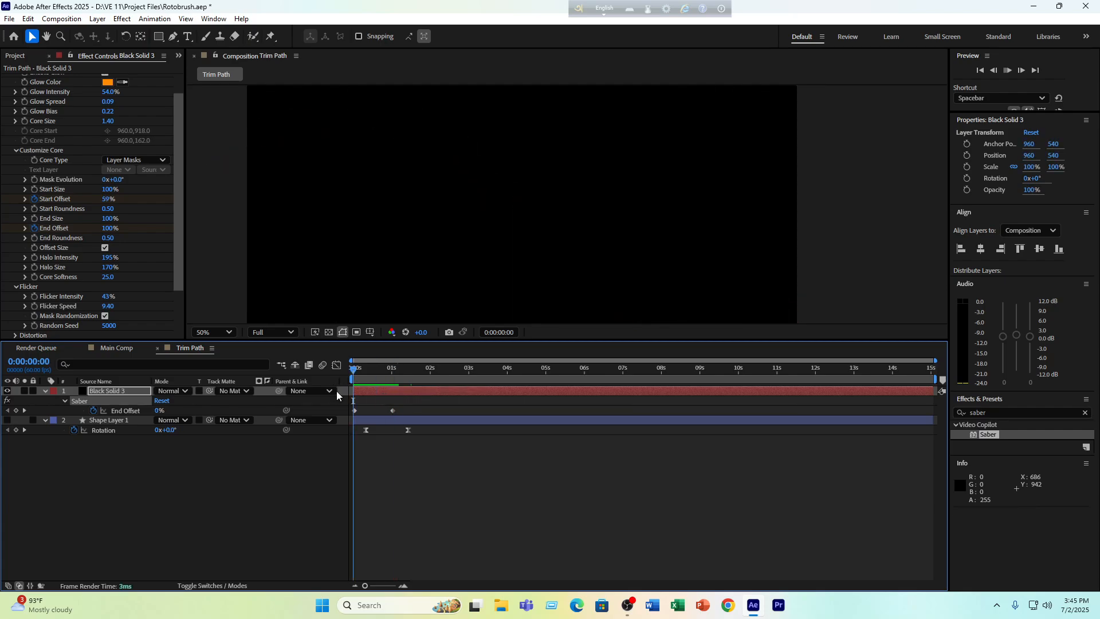
key(space)
key(space)
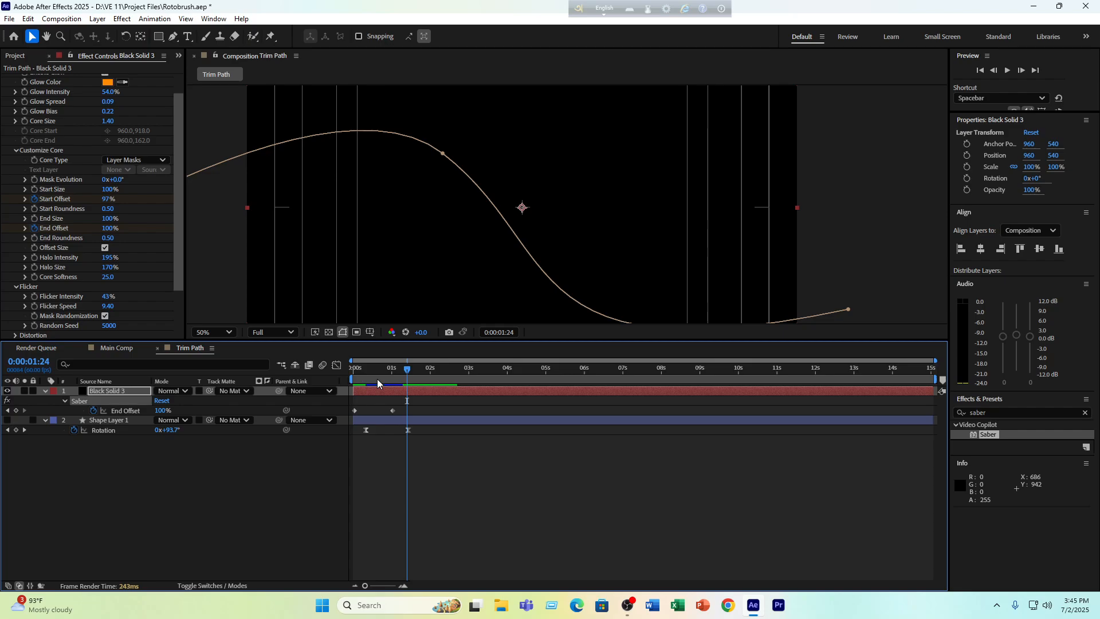
Set Saber's Flicker Speed to 24.10 and preview the animation from the start
drag(108, 306, 198, 310)
drag(378, 373, 304, 390)
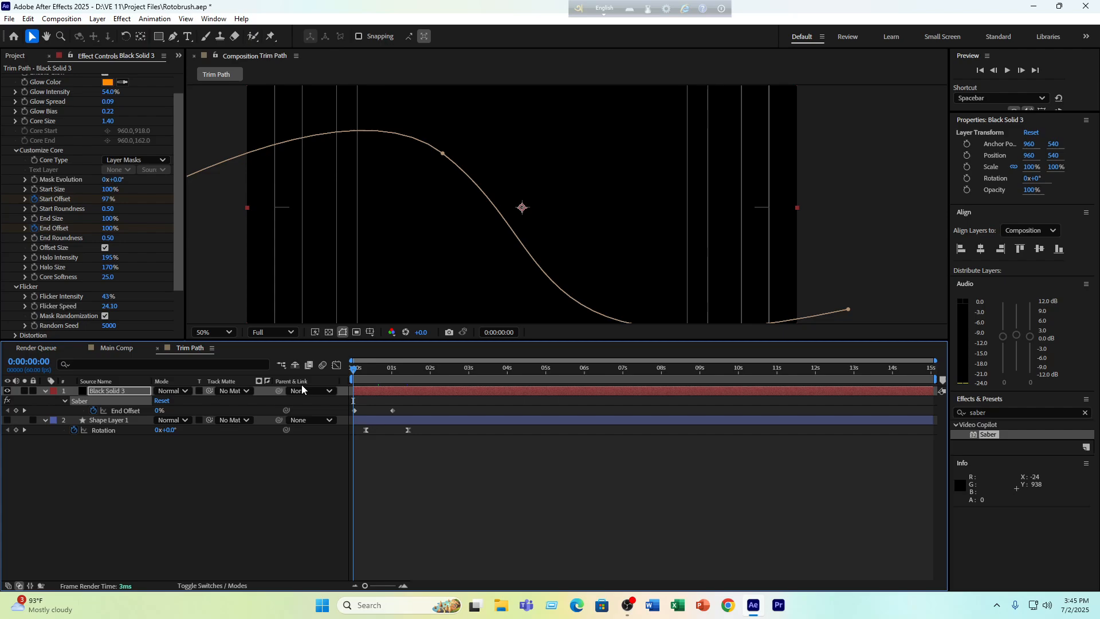
key(space)
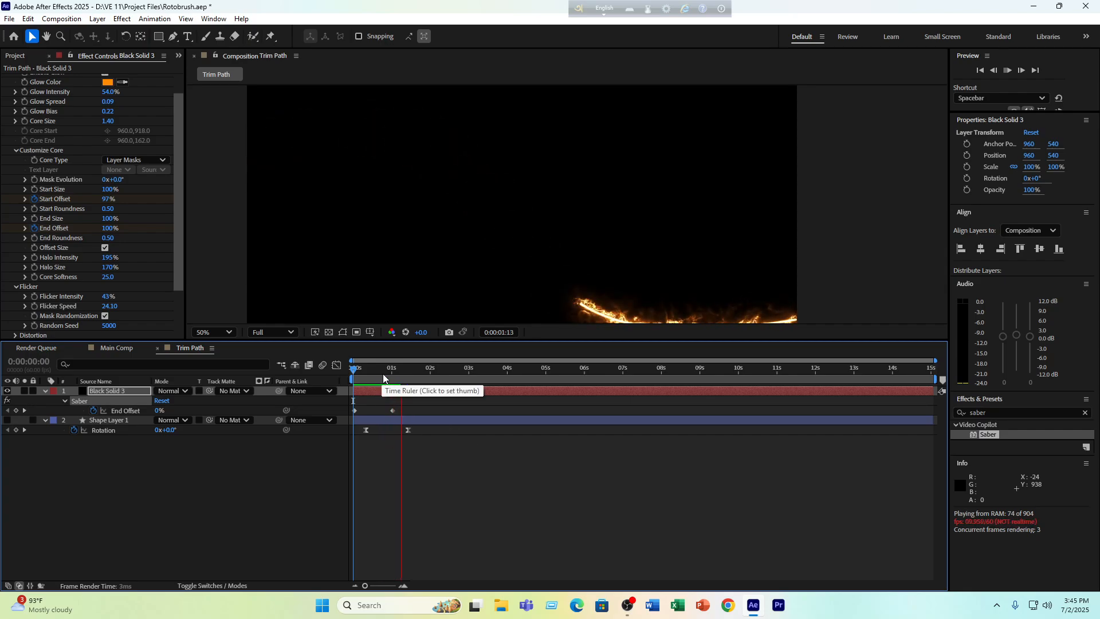
key(space)
key(space)
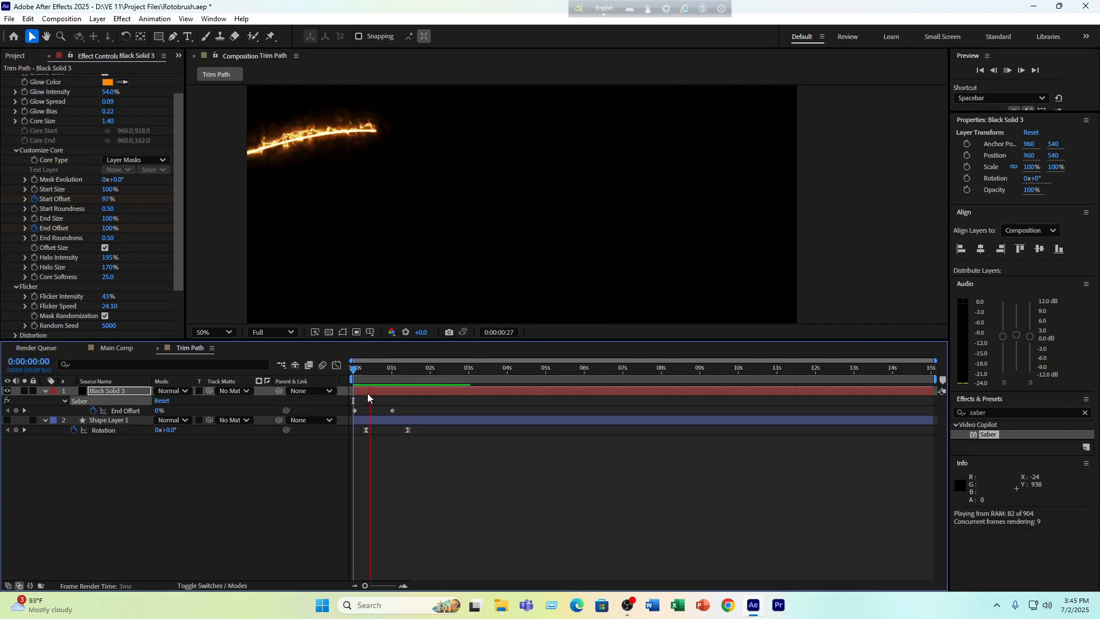
key(space)
Deselect the Black Solid 3 layer and scrub through the fiery line's draw-on and draw-off animation
scroll(566, 263, down, 2)
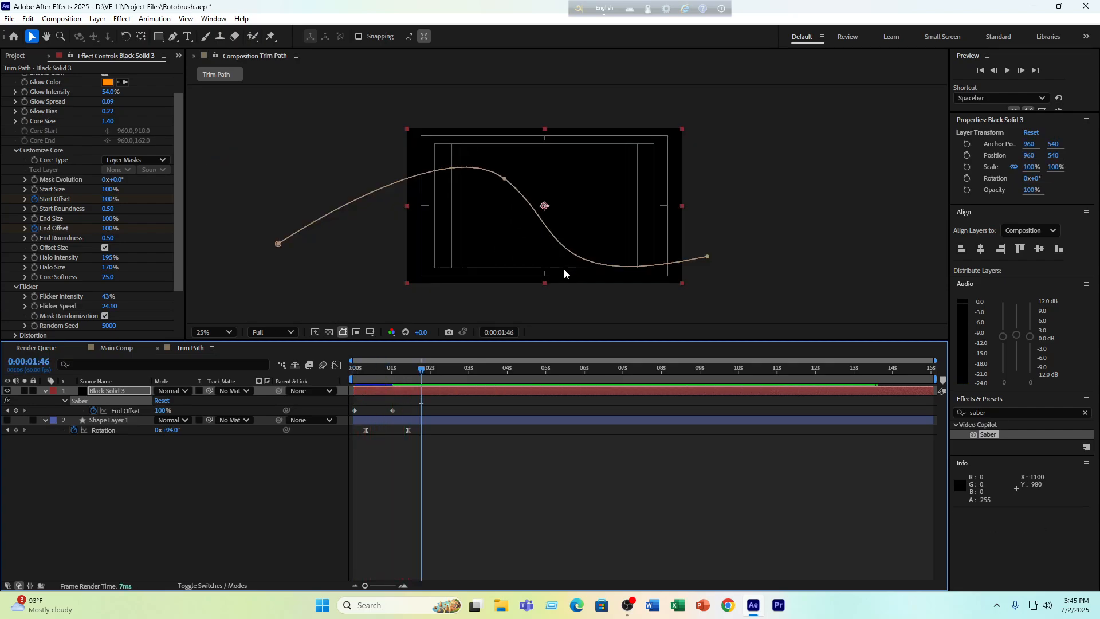
scroll(552, 289, down, 1)
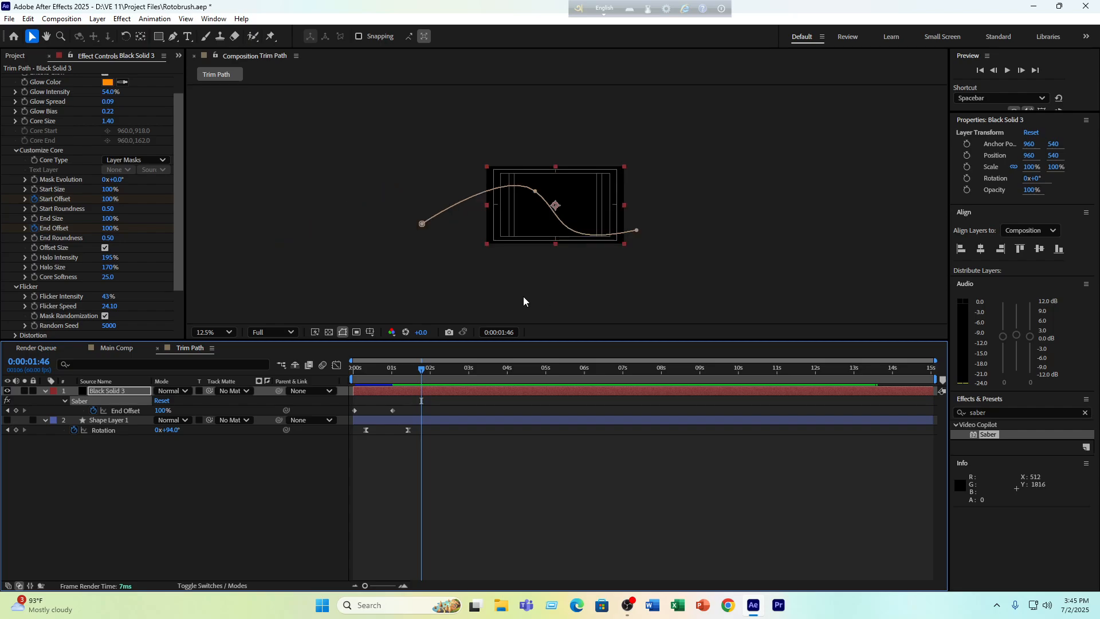
click(136, 486)
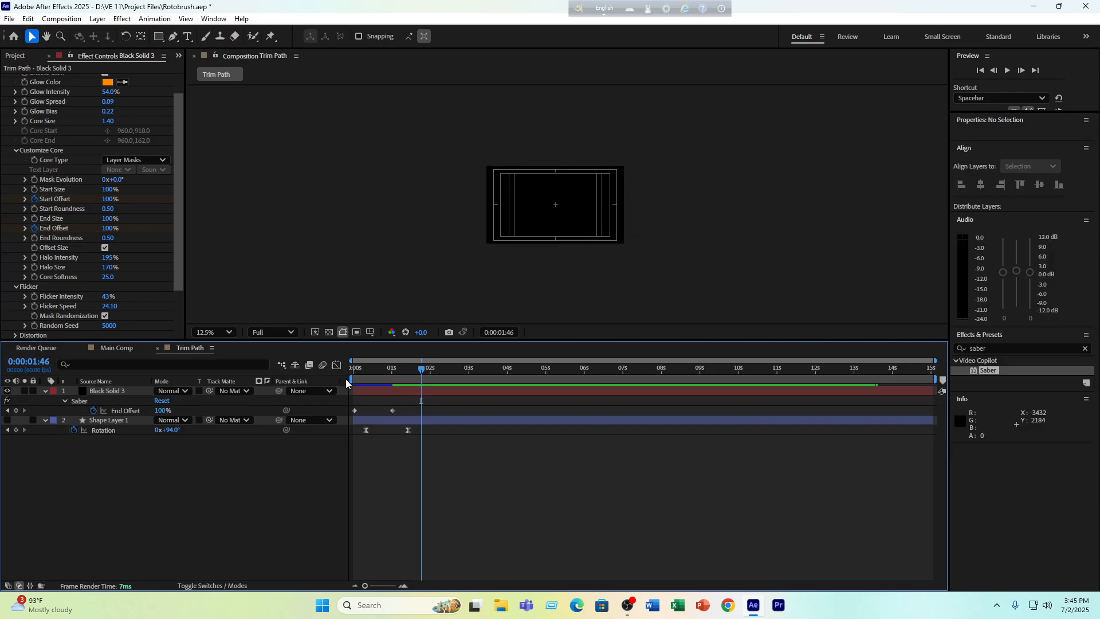
drag(421, 372, 392, 387)
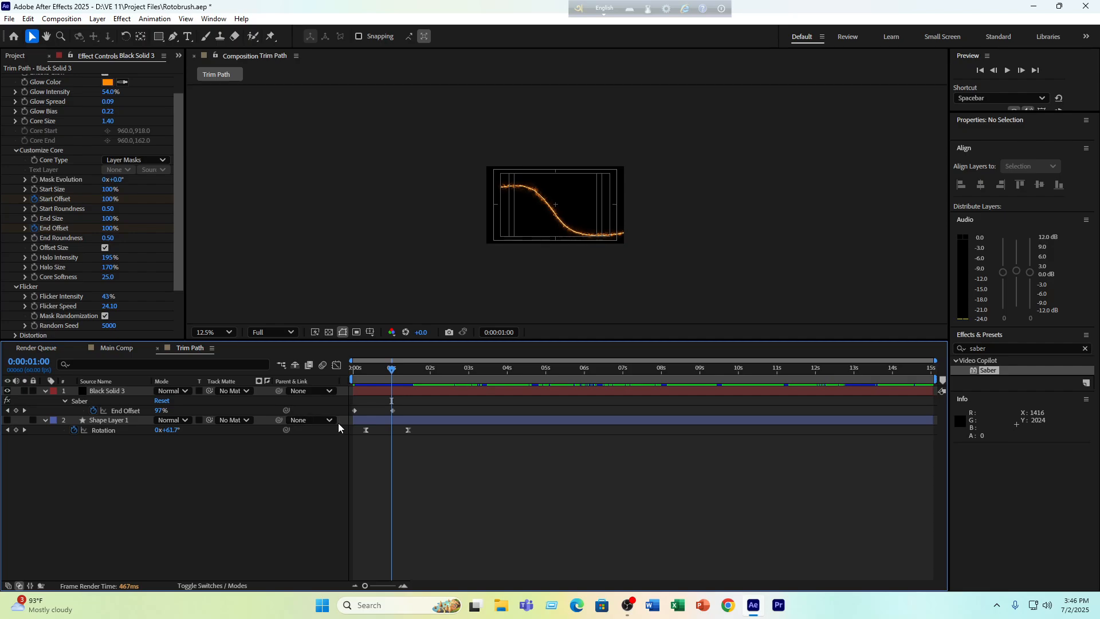
key(Home)
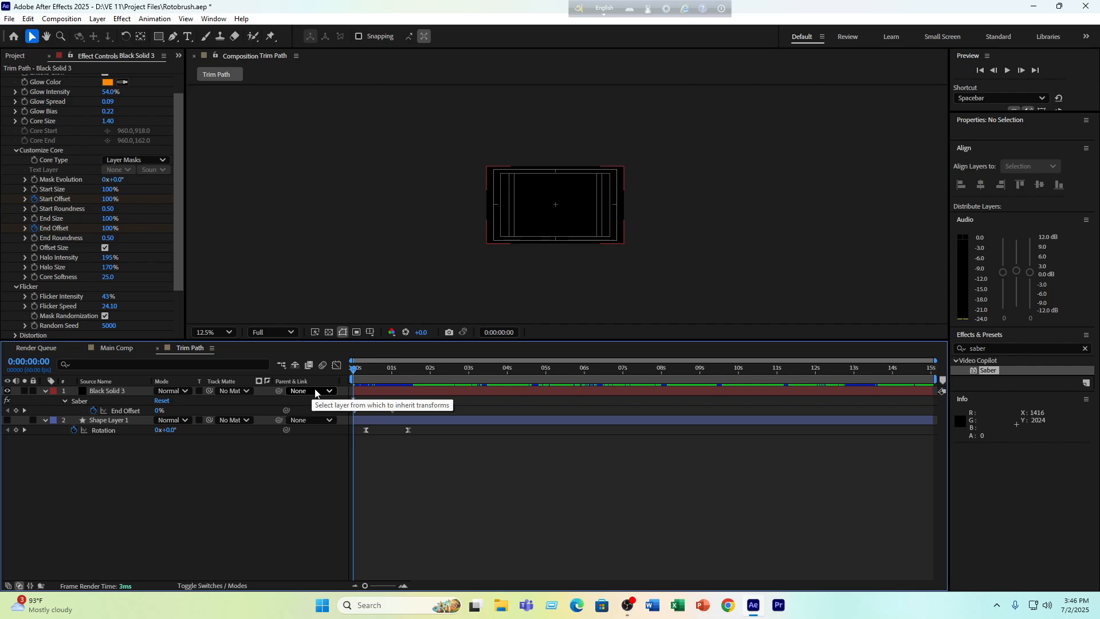
drag(354, 370, 410, 376)
key(period)
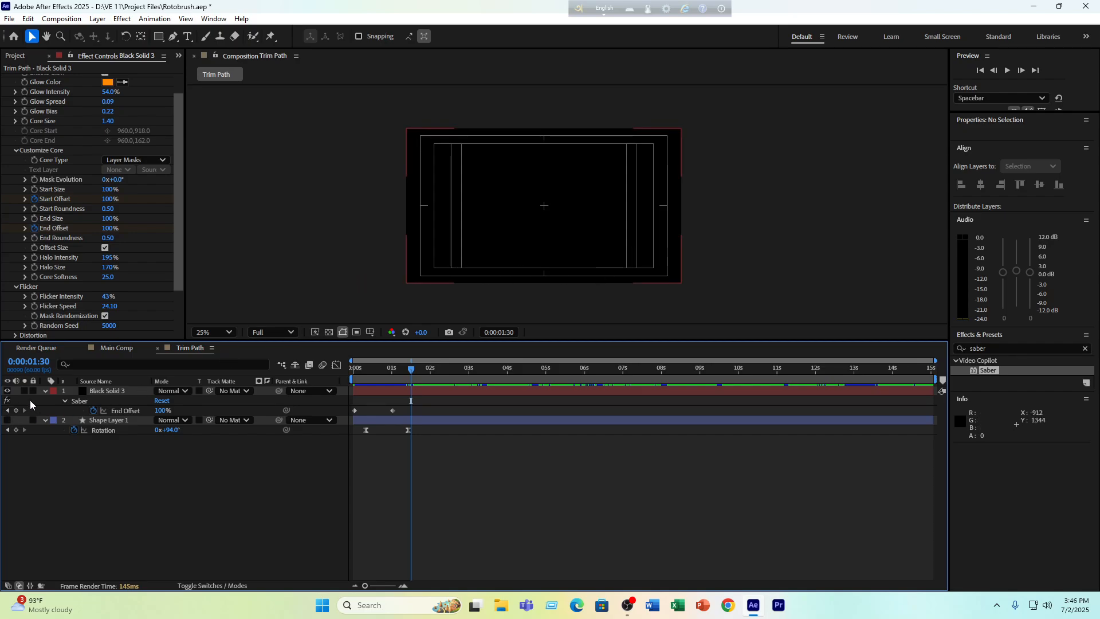
Collapse the properties of Black Solid 3 and Shape Layer 1 and move the current time to 0:00:00:55
click(46, 391)
click(44, 400)
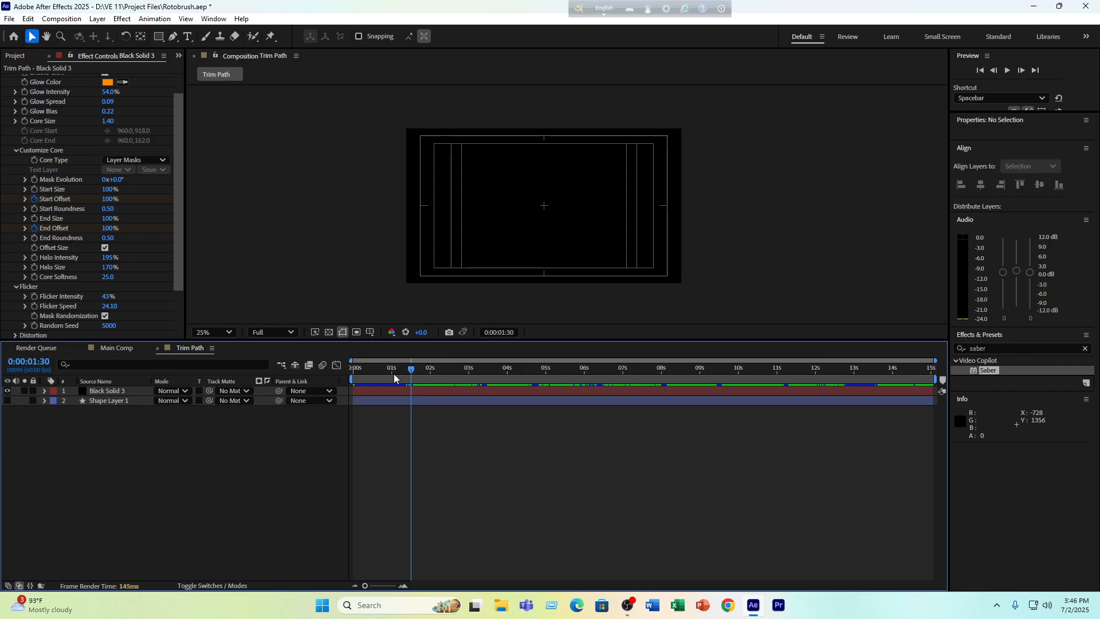
mouse_move(416, 372)
mouse_down()
mouse_move(341, 379)
mouse_move(418, 390)
mouse_move(389, 390)
mouse_up()
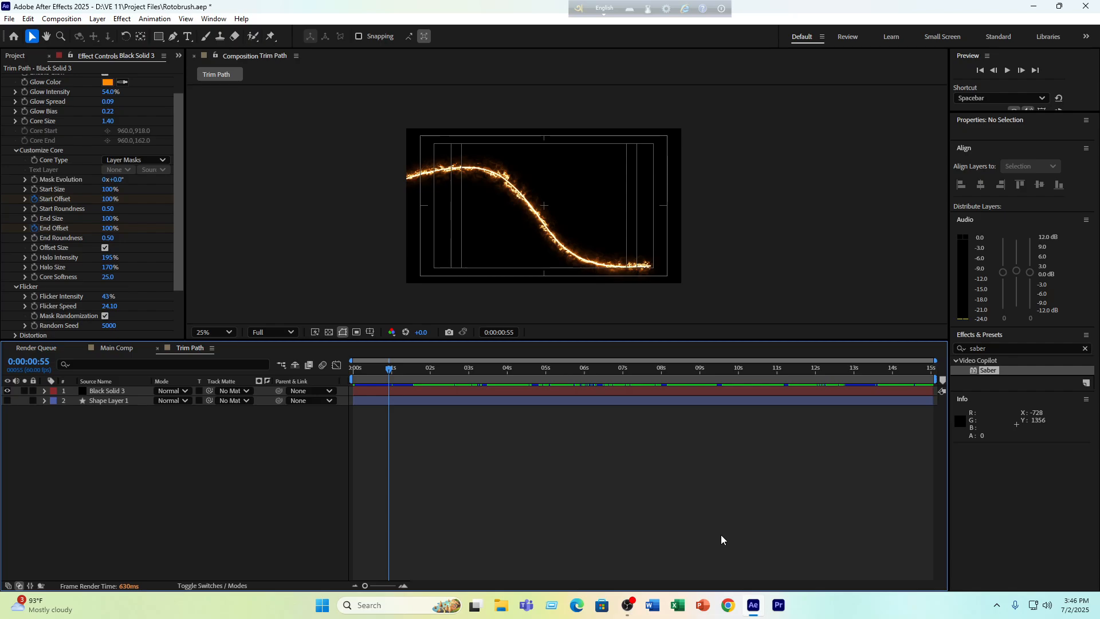
click(628, 606)
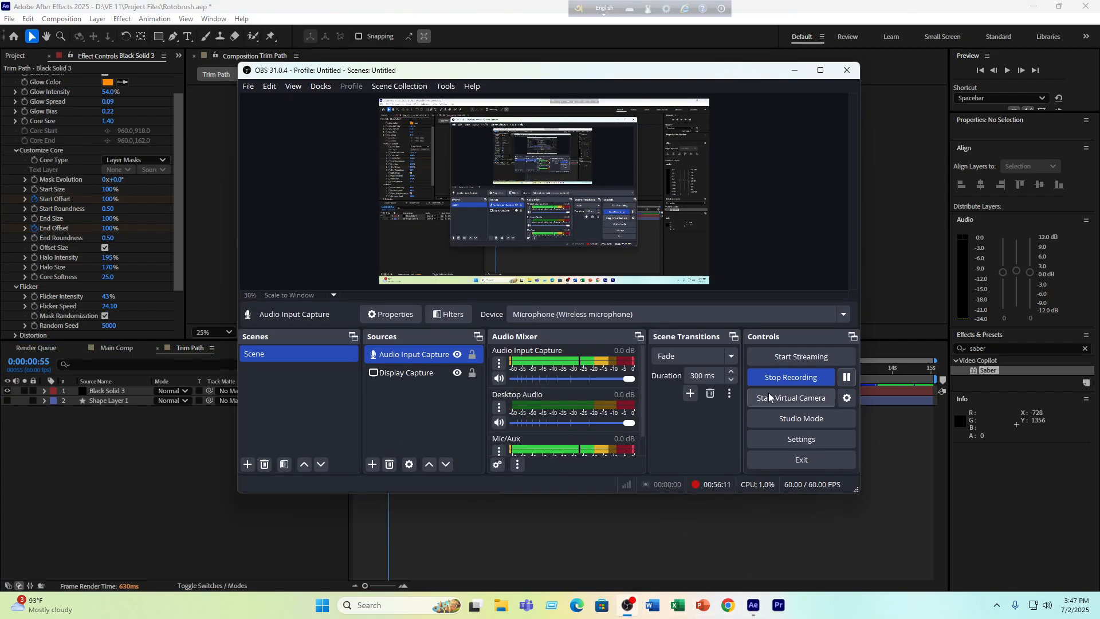